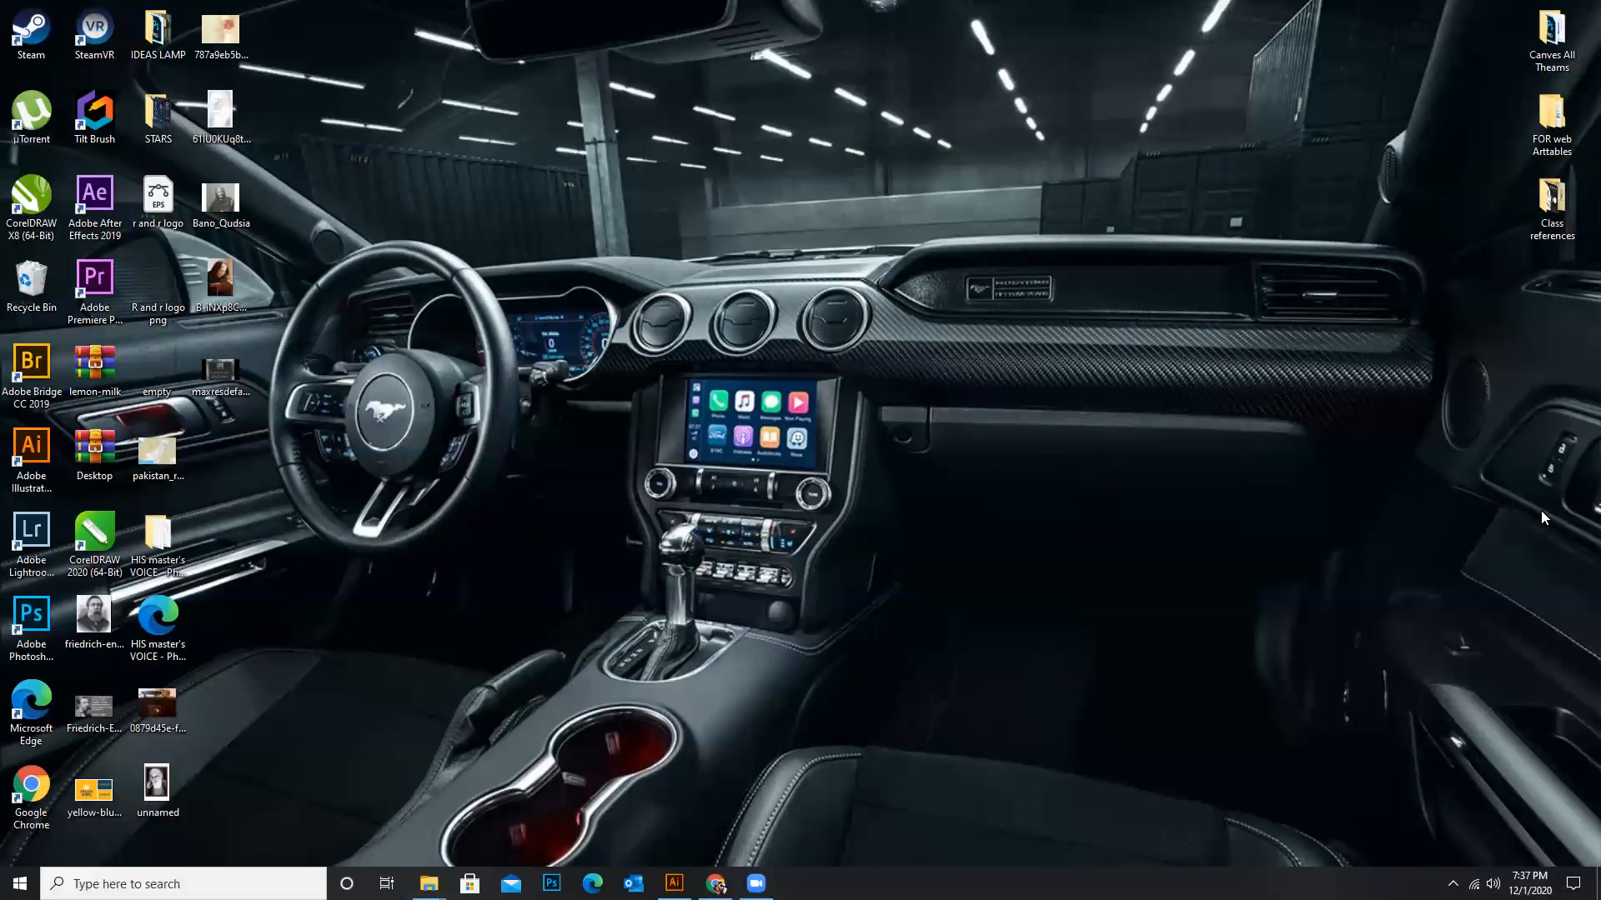
right_click(908, 368)
left_click(956, 420)
right_click(680, 314)
left_click(716, 363)
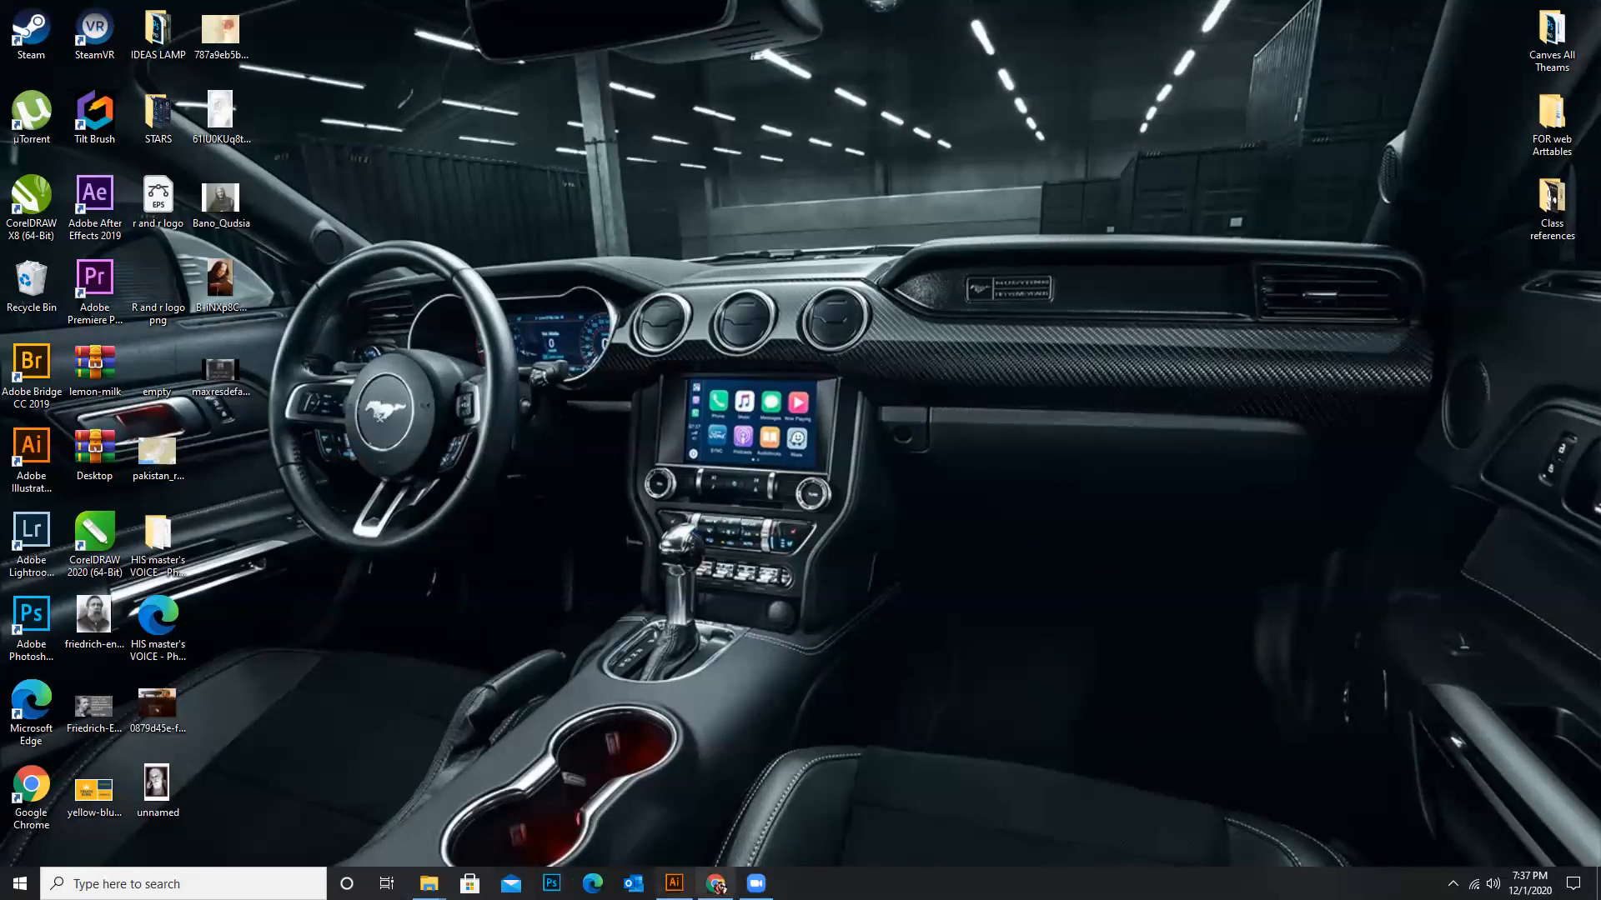
Switch to Illustrator and examine the bird character reference beside its coloured beak and line-art tracings in Bird Character.ai
left_click(674, 883)
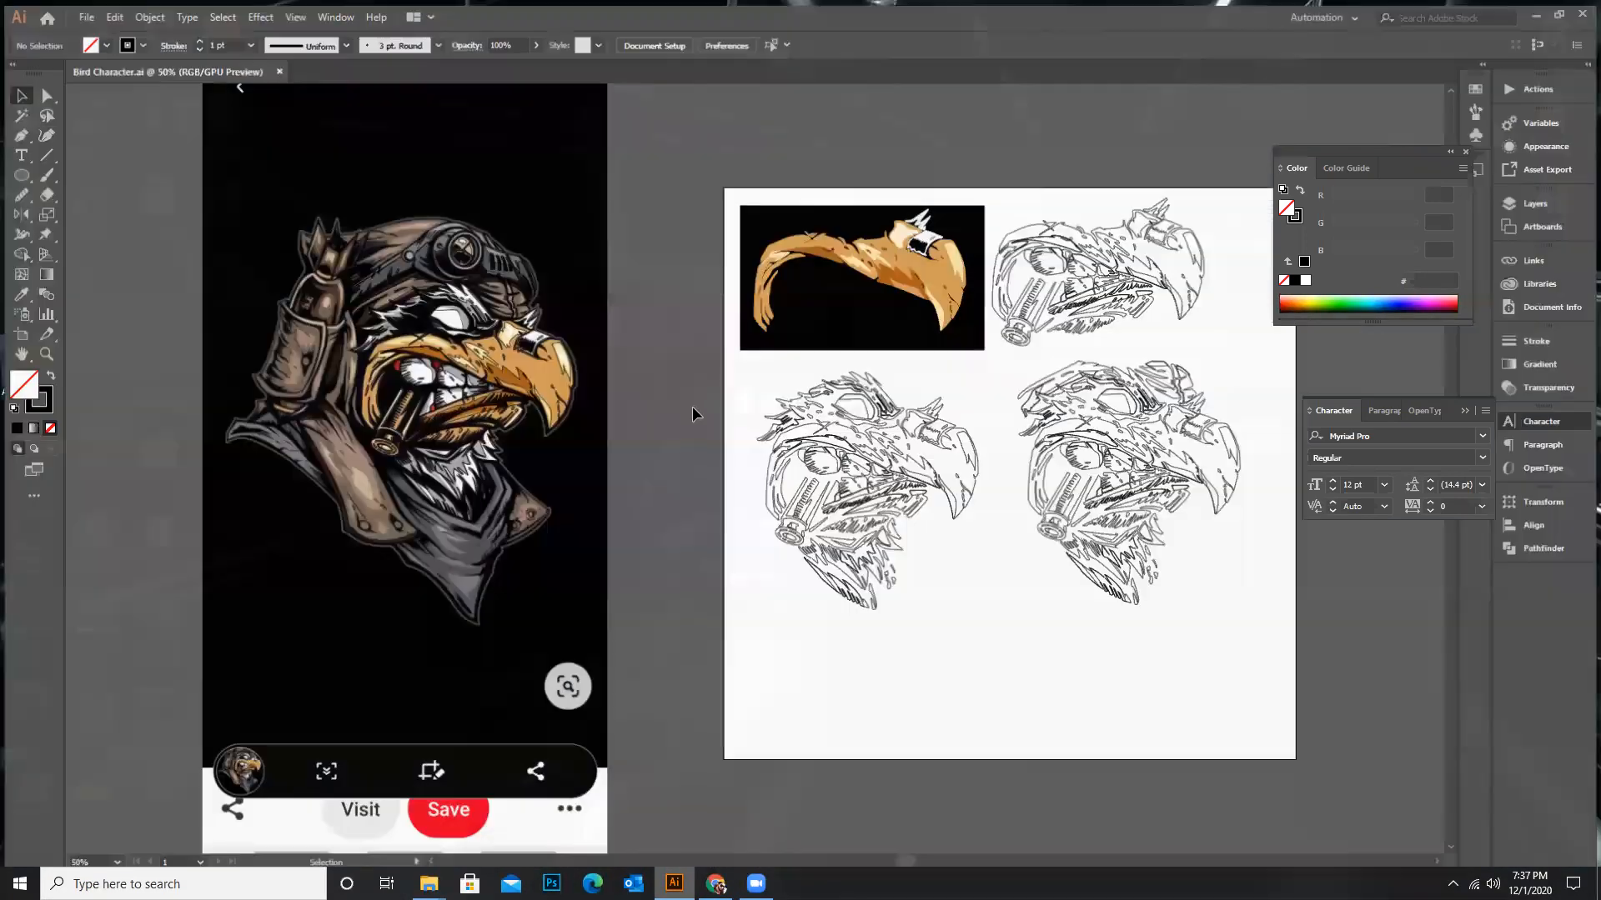
scroll(677, 349, "up", 3)
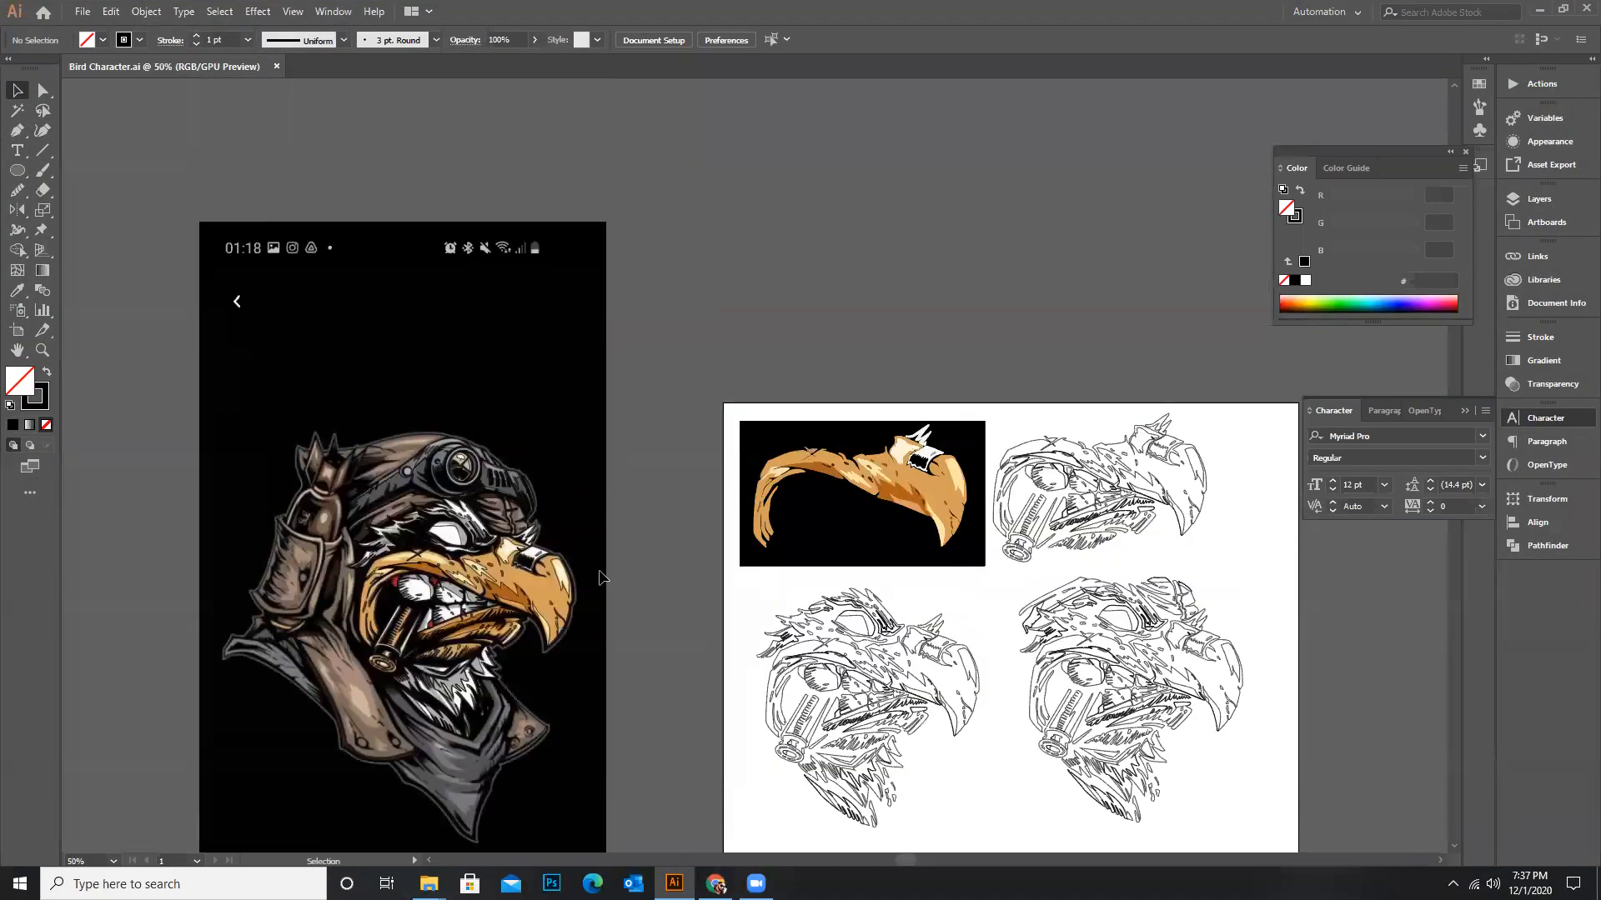
scroll(519, 463, "down", 2)
scroll(648, 505, "up", 1)
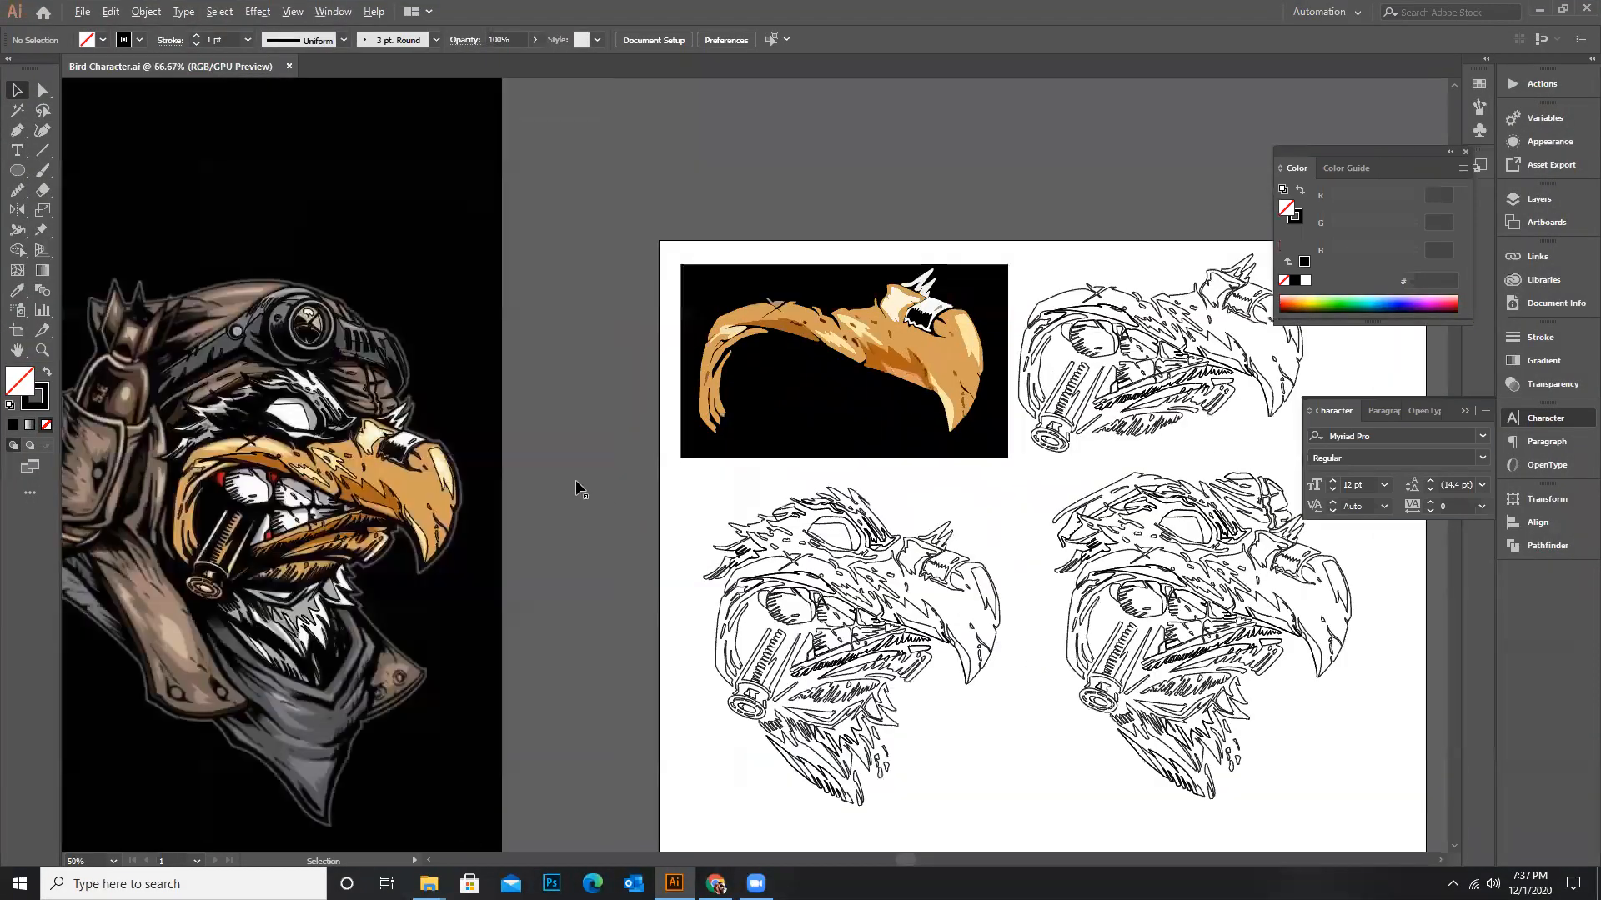
scroll(577, 485, "down", 2)
scroll(550, 476, "up", 1)
scroll(425, 467, "up", 2)
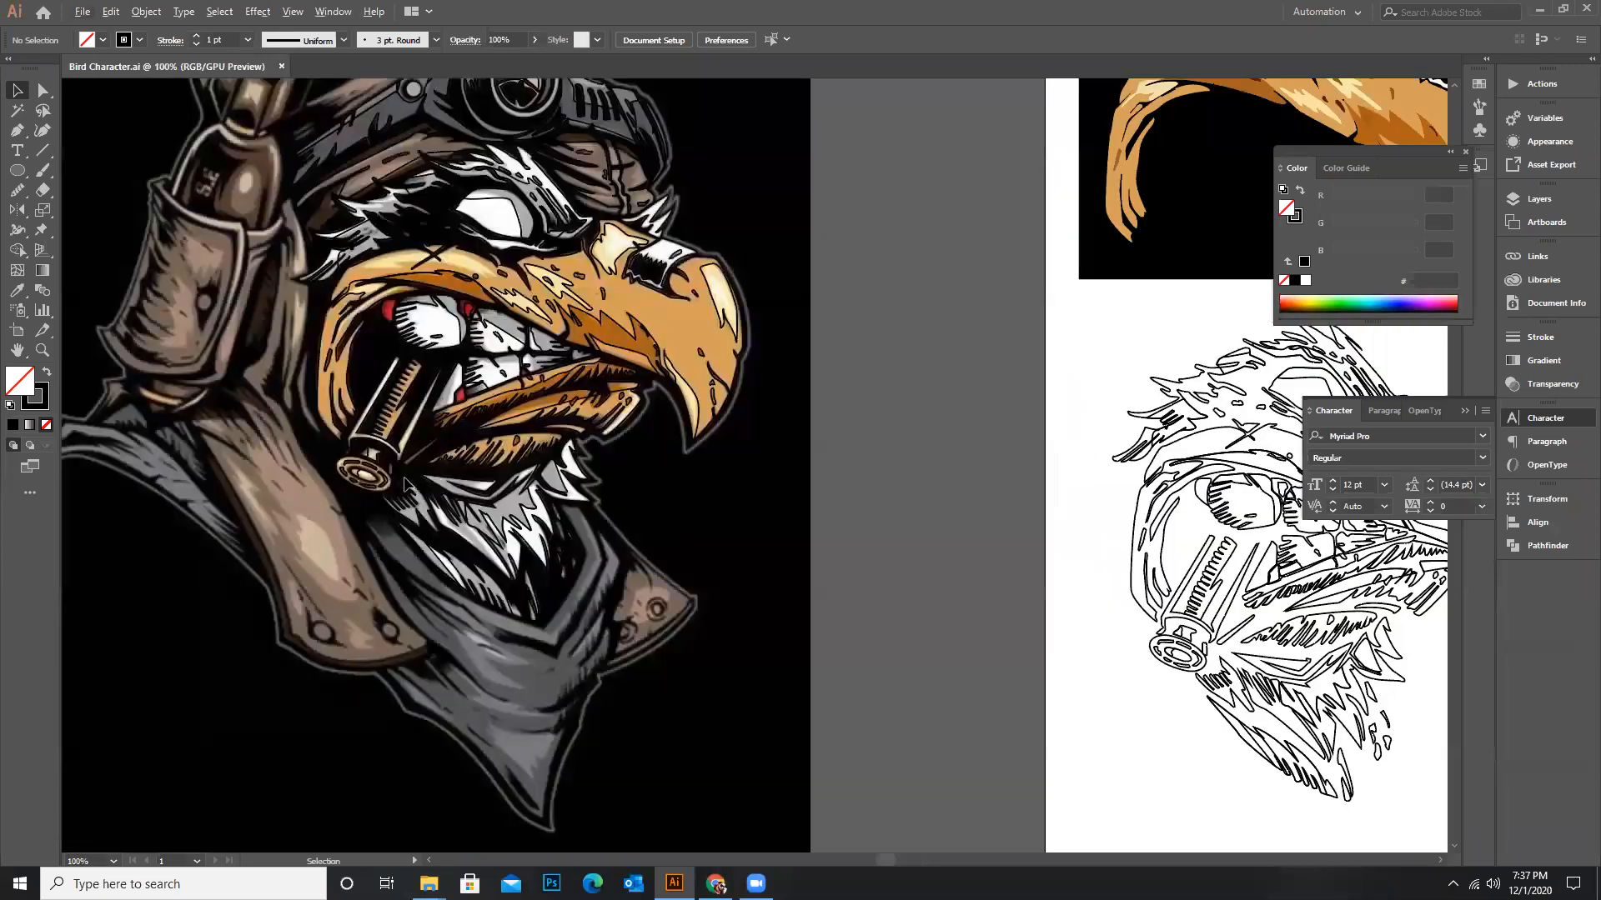
scroll(413, 529, "up", 3)
scroll(466, 498, "down", 2)
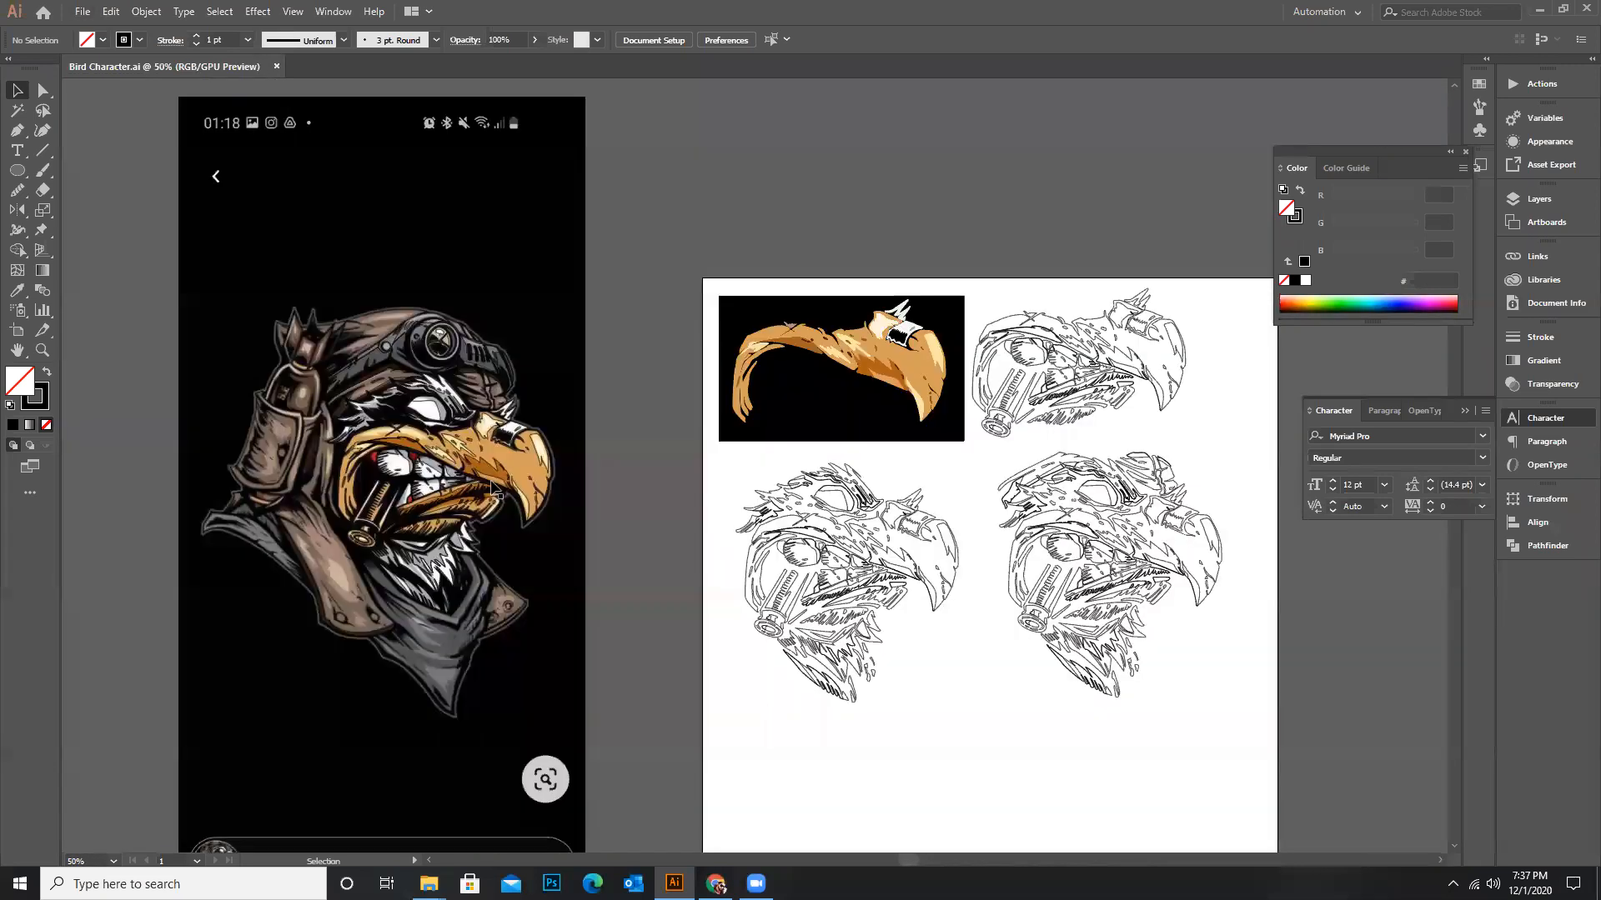
scroll(376, 517, "up", 2)
scroll(400, 477, "down", 3)
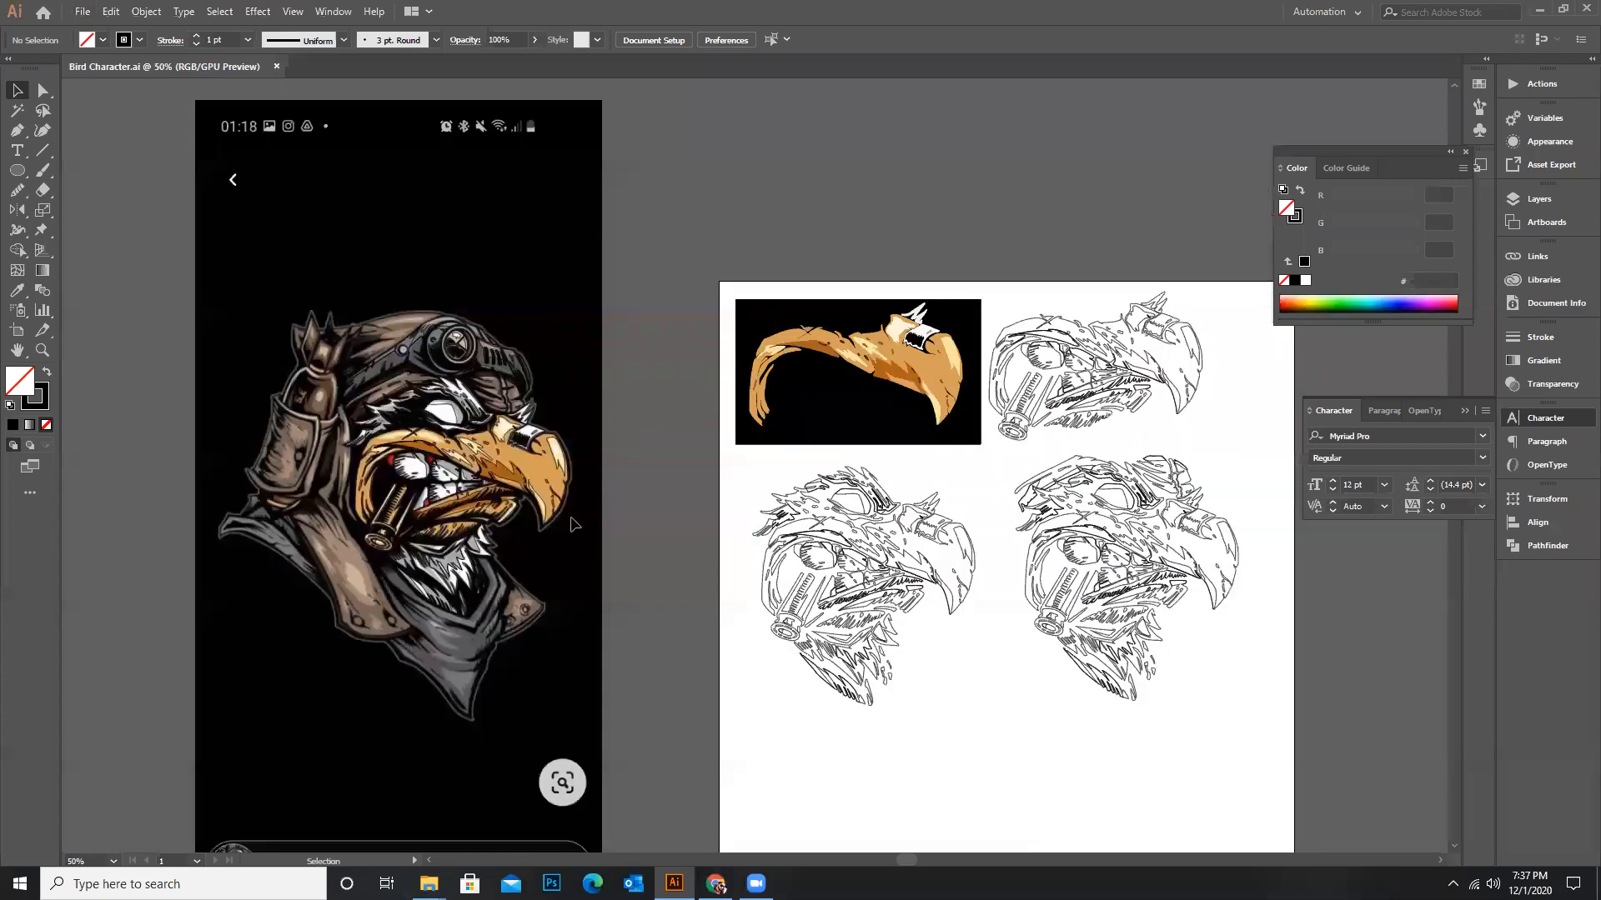
scroll(926, 359, "up", 1)
scroll(980, 482, "up", 4)
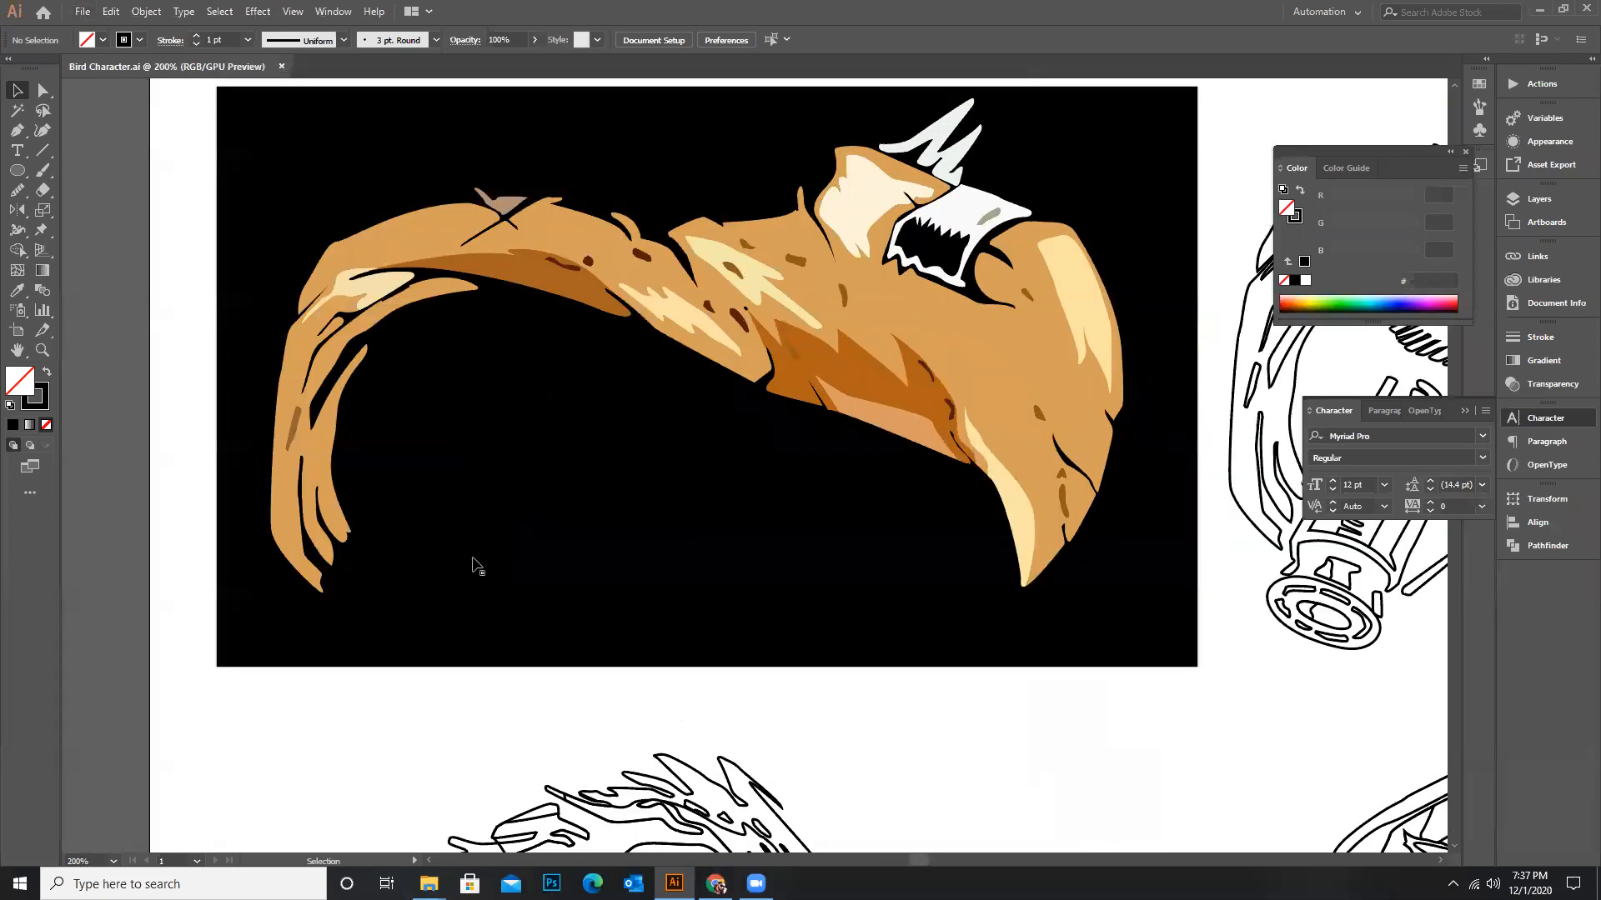
scroll(877, 425, "down", 3)
scroll(933, 431, "up", 4)
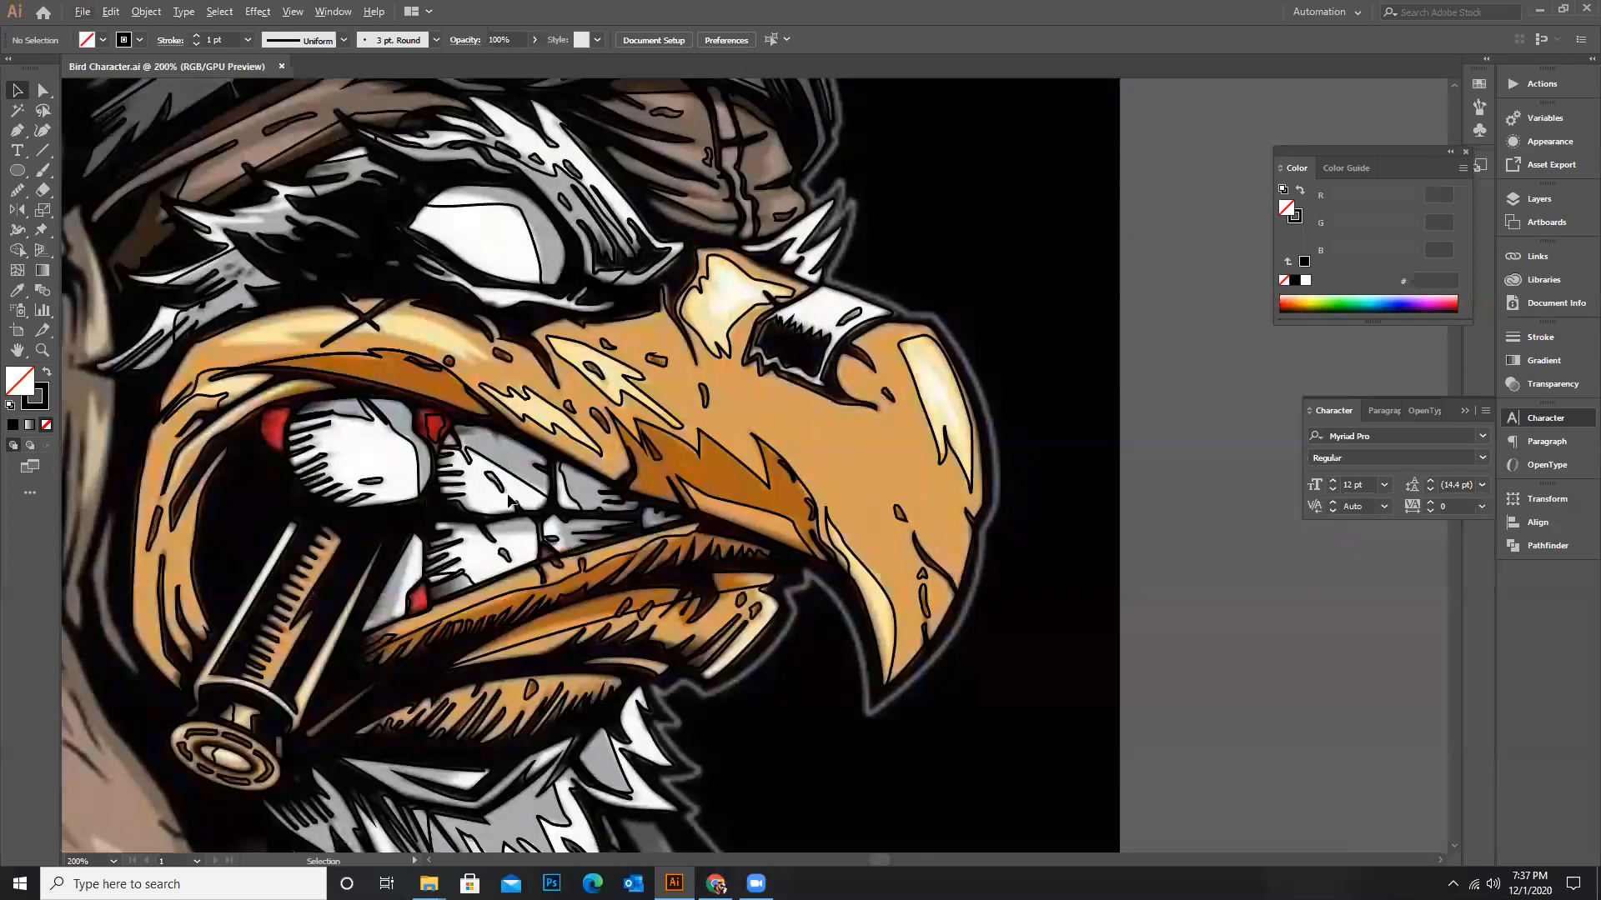
scroll(826, 454, "down", 1)
scroll(792, 454, "up", 1)
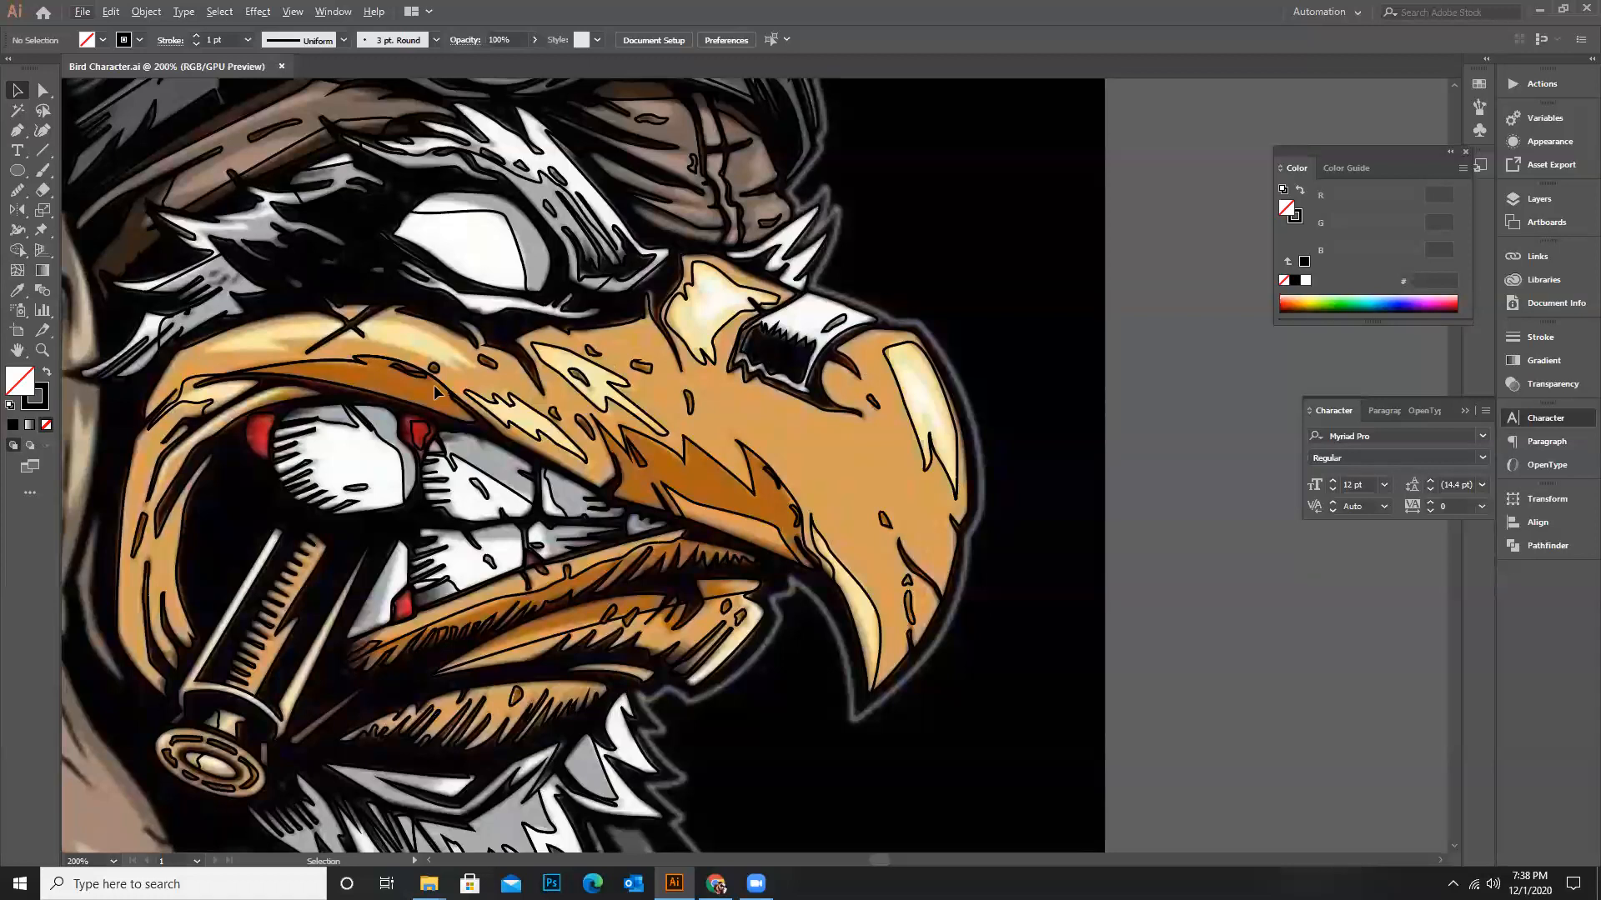
scroll(692, 613, "down", 3)
scroll(801, 525, "down", 3)
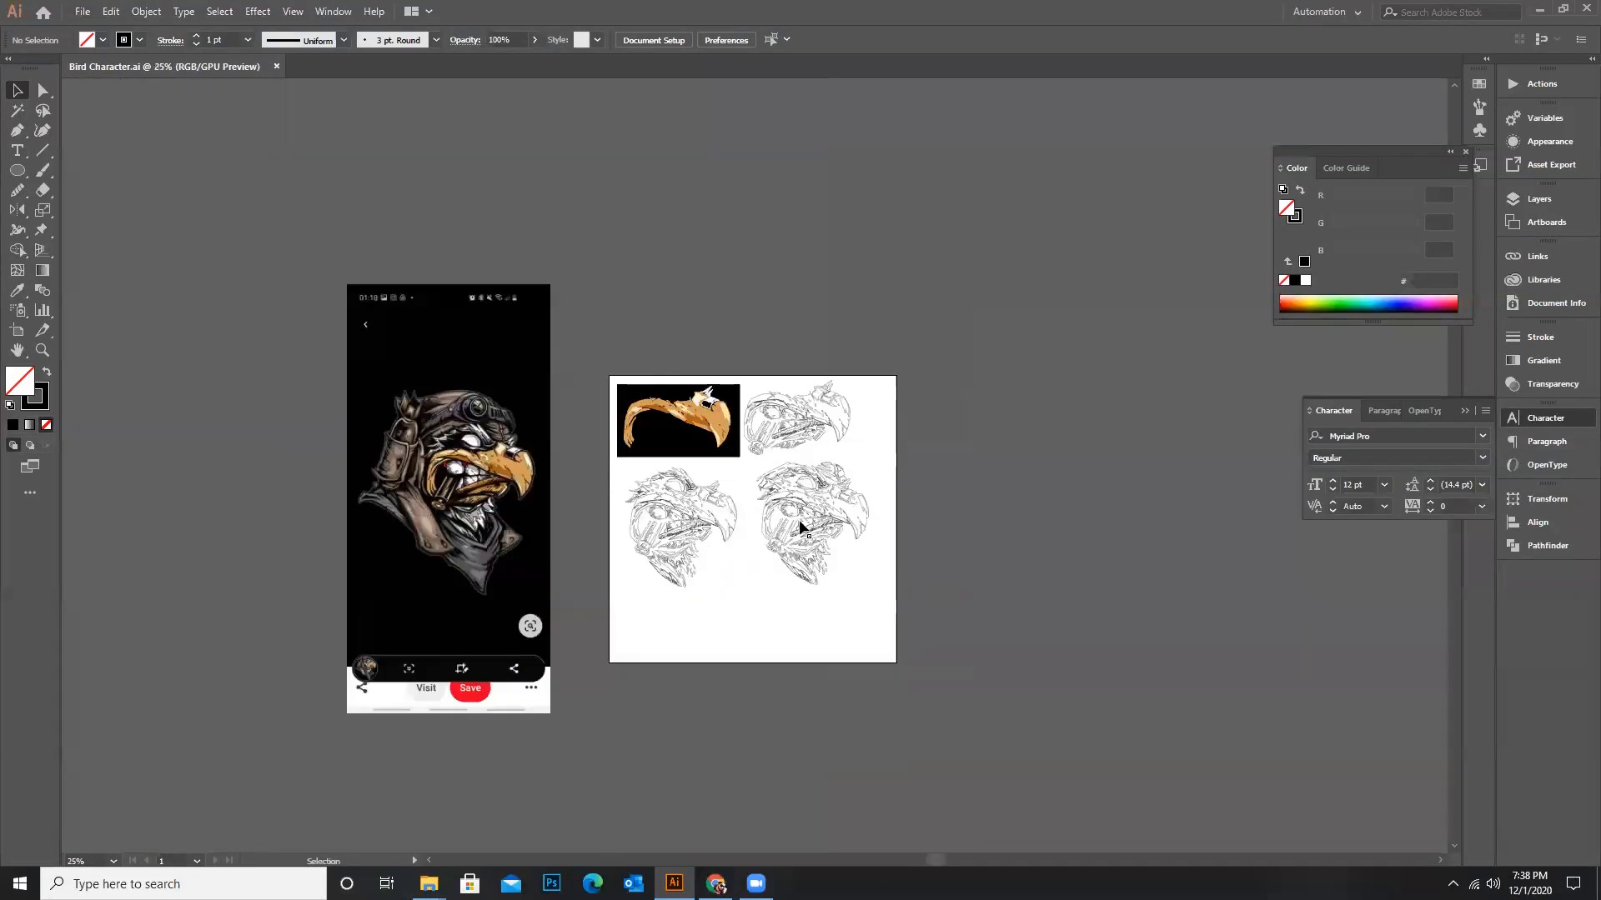
scroll(718, 528, "up", 2)
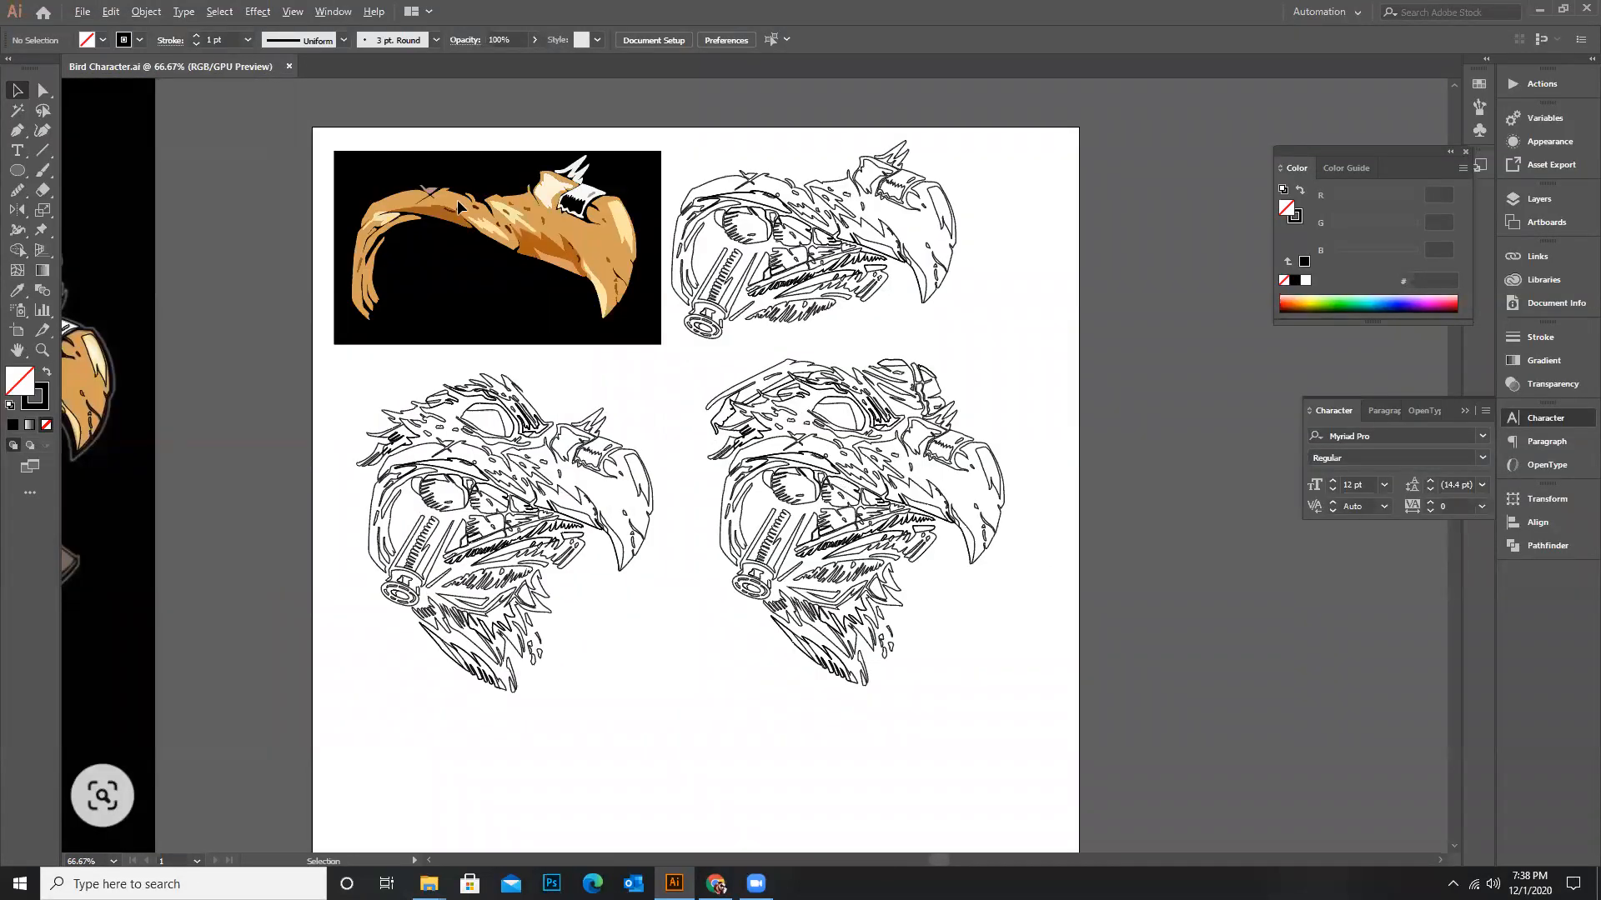
scroll(735, 536, "up", 2)
scroll(961, 634, "down", 2)
Create a new 1080 x 1080 px document from the recent custom preset
left_click(83, 11)
left_click(114, 33)
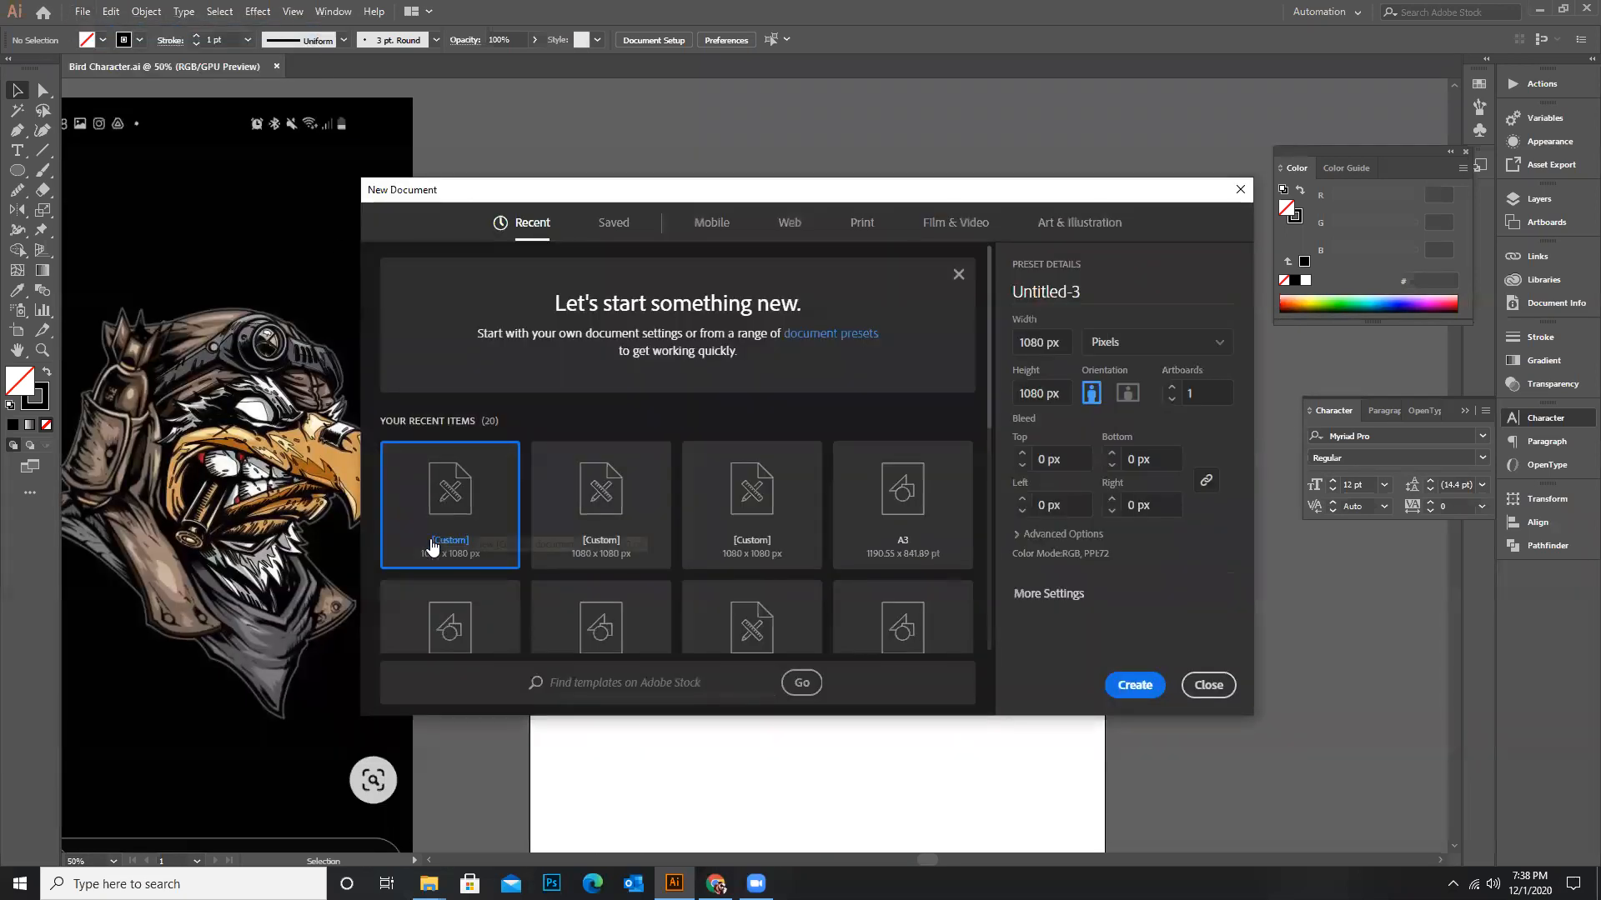
left_click(1136, 684)
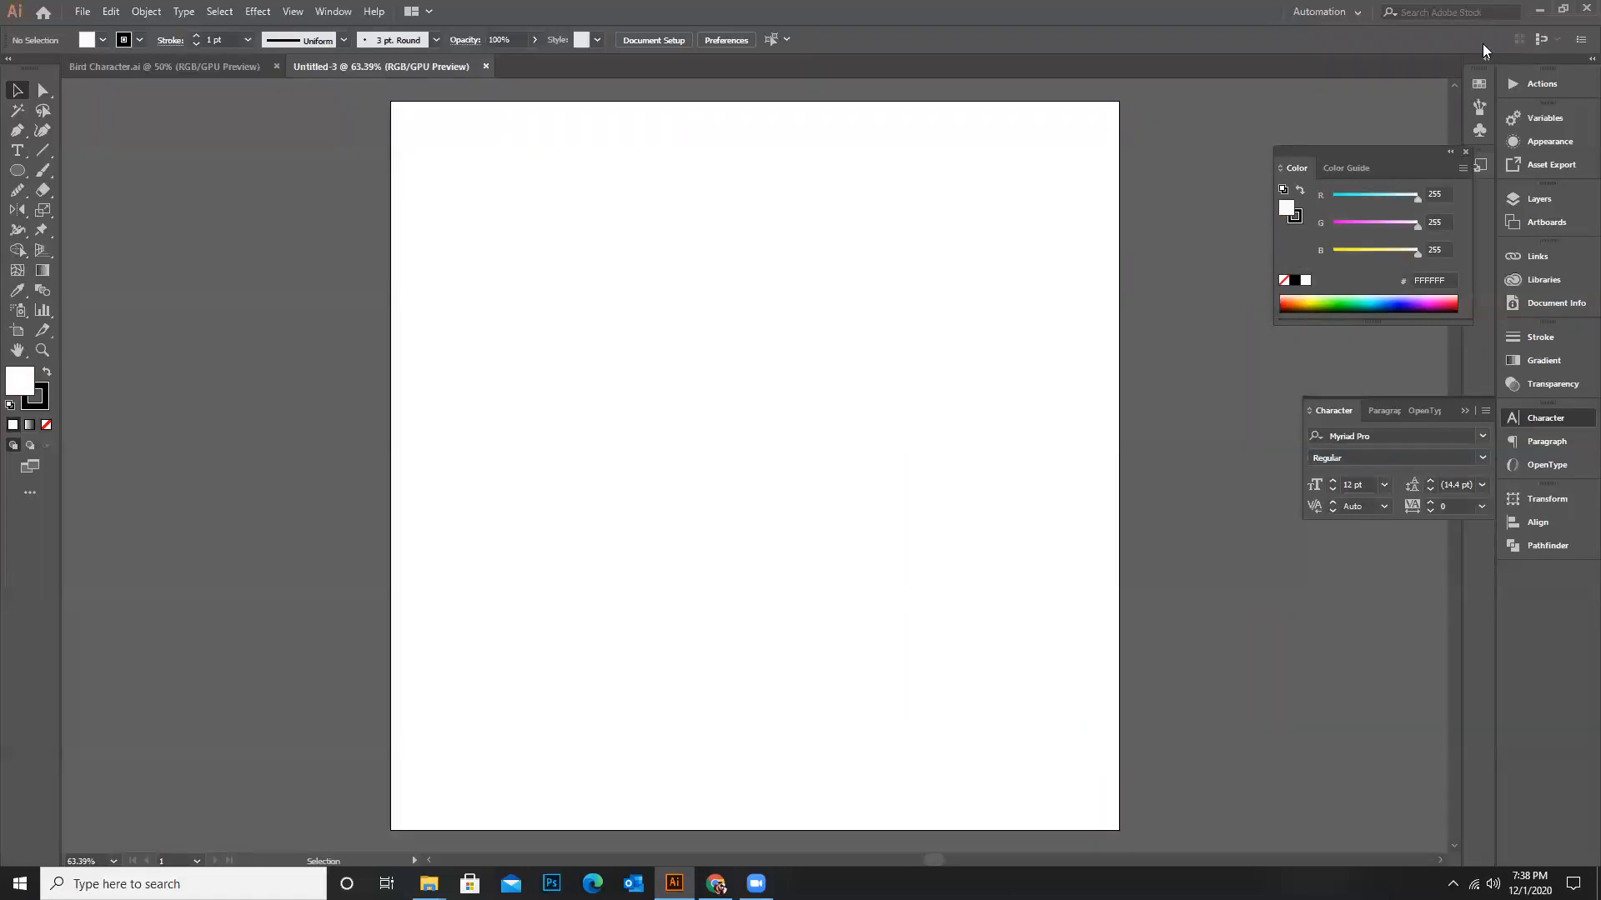
Switch to the browser, open pinterest.com in a new tab and search it for "bottle design"
left_click(1539, 9)
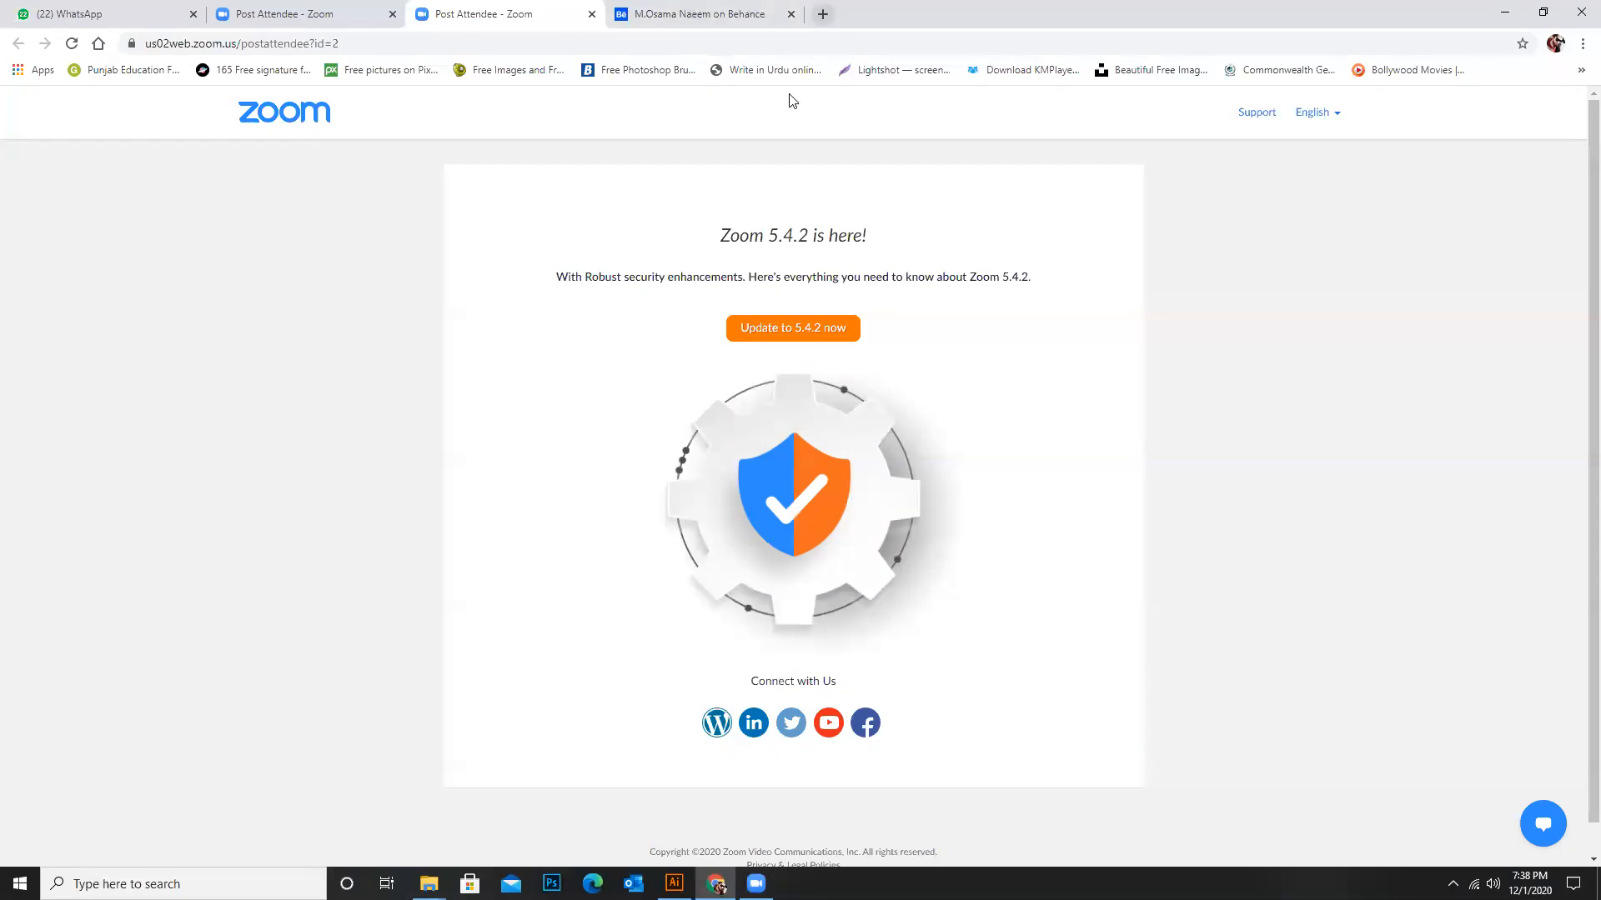
left_click(815, 13)
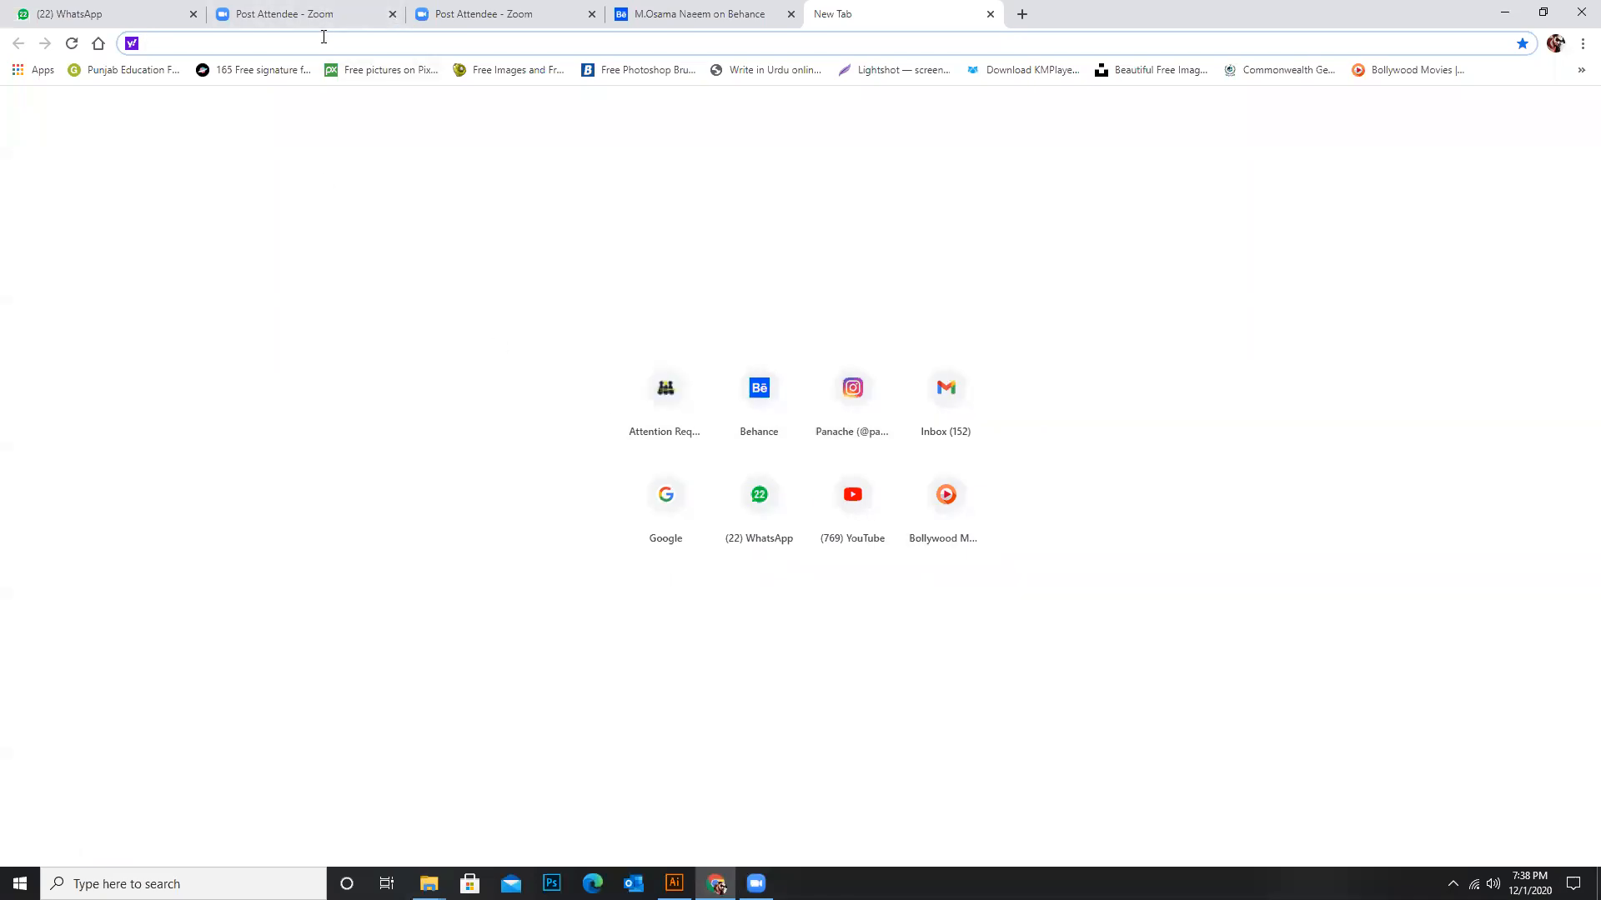
type("pinterest.com")
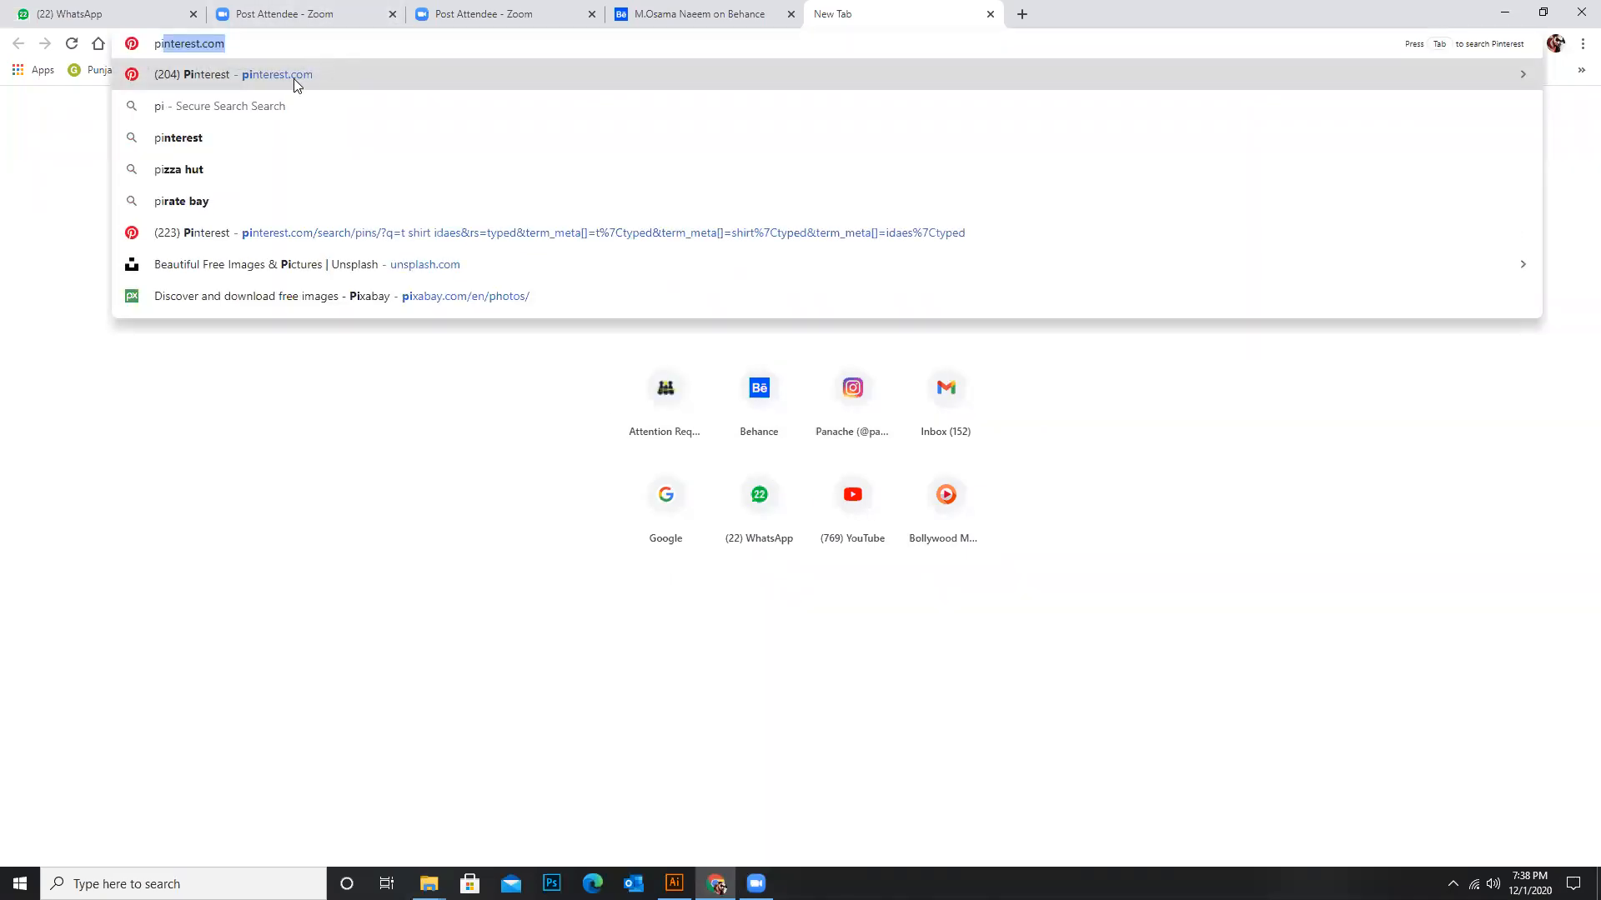
left_click(297, 79)
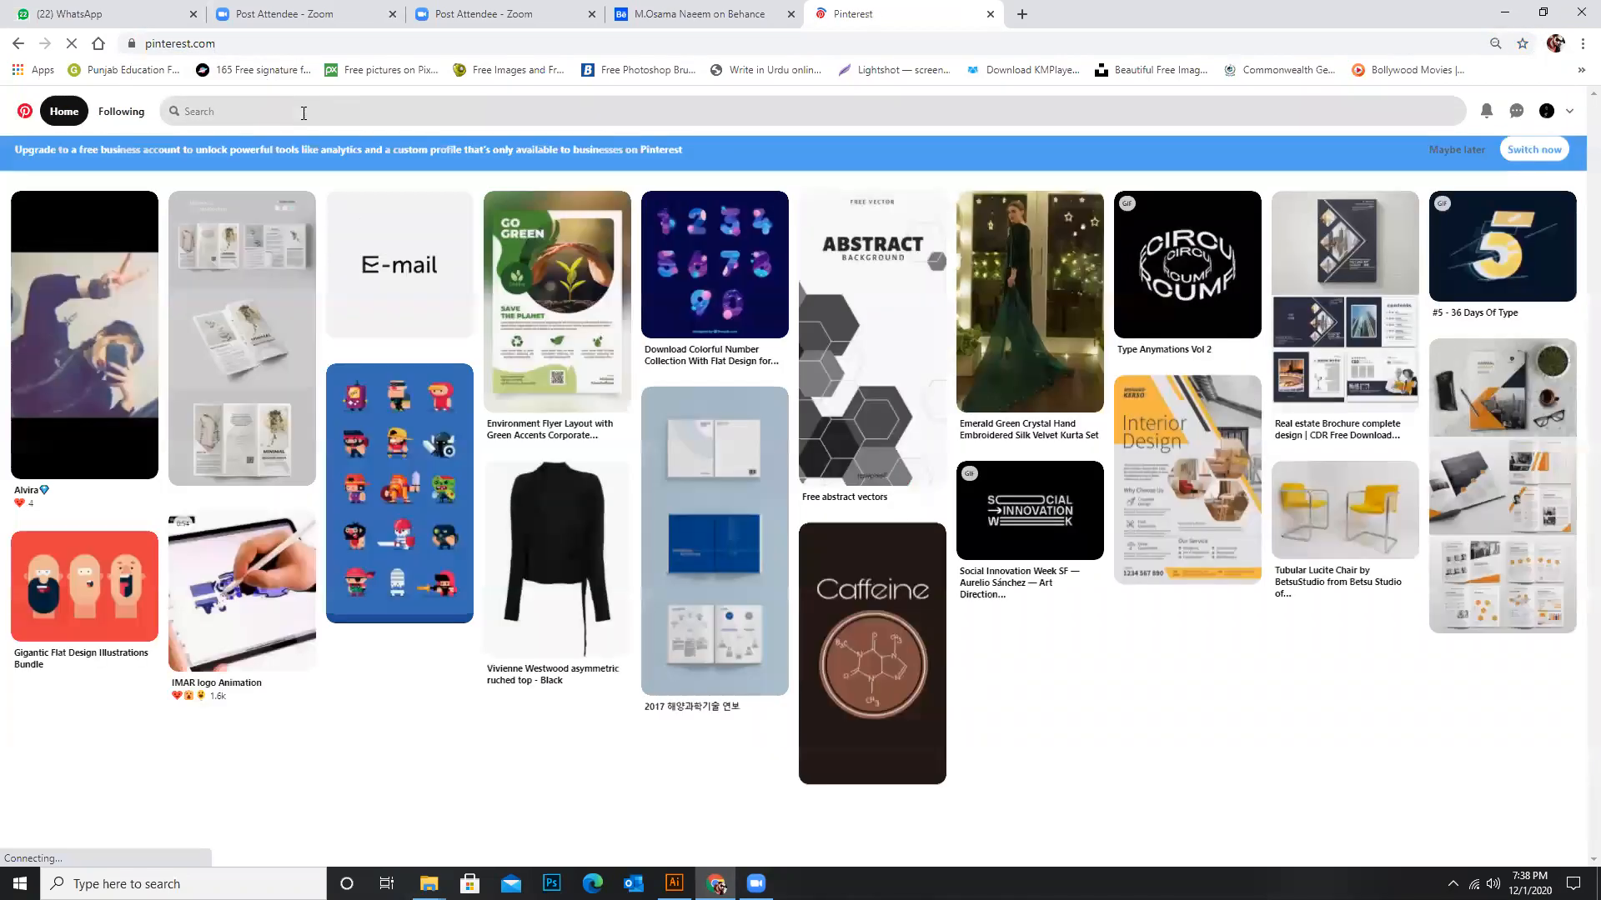
left_click(303, 113)
type("bottle design")
key("Return")
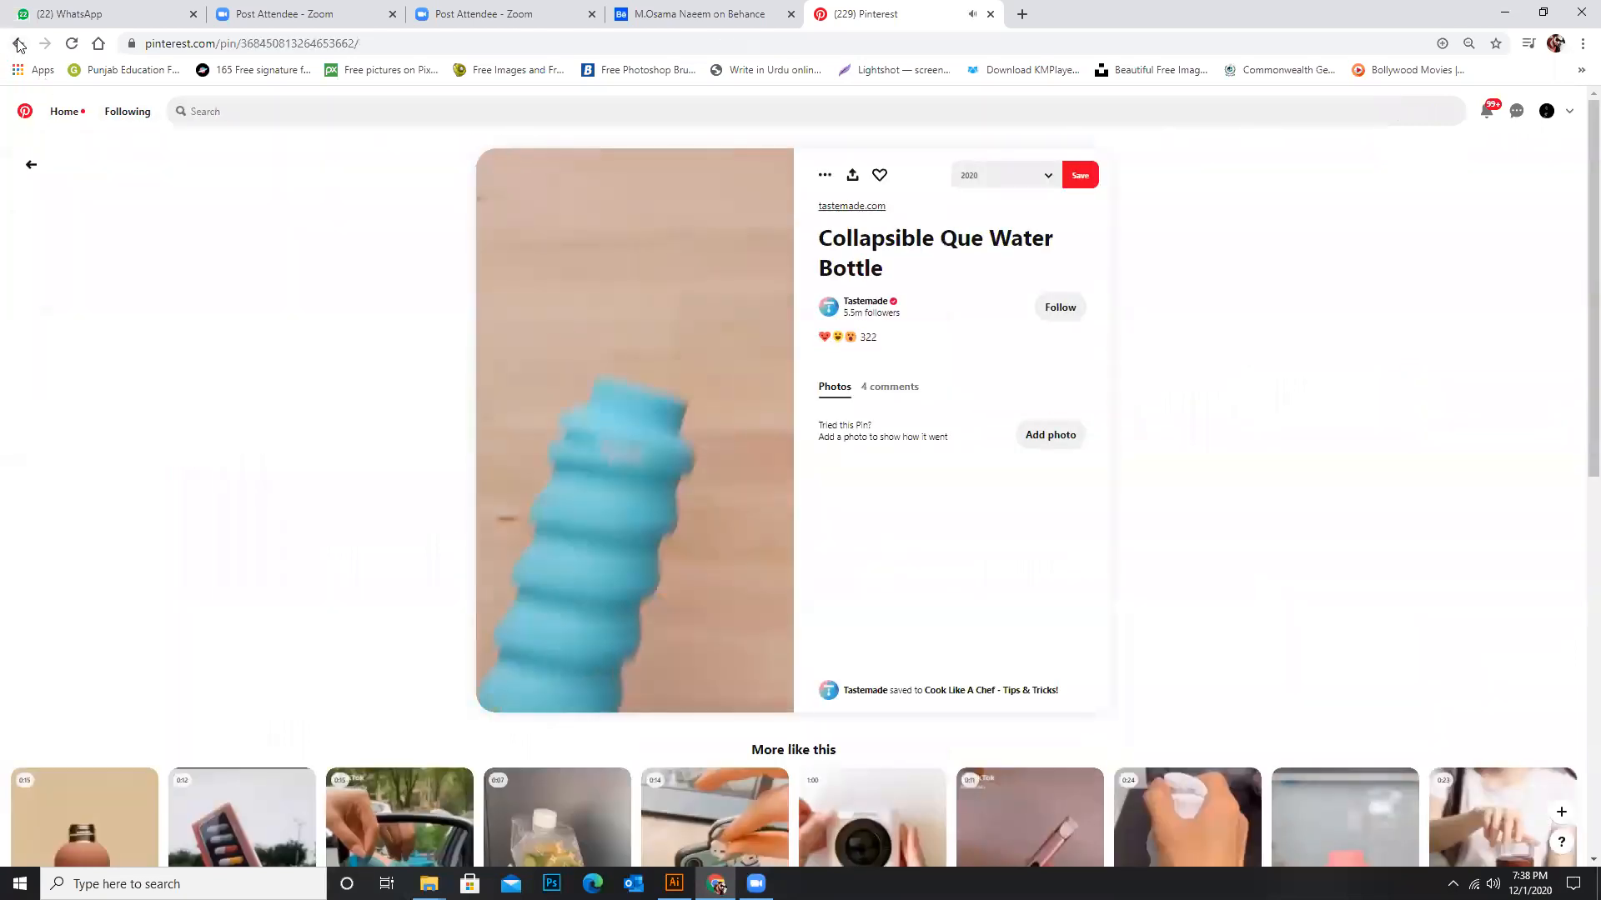
View several bottle pins from the search results, including the wine bottle packaging and the Clover gin bottle
left_click(18, 43)
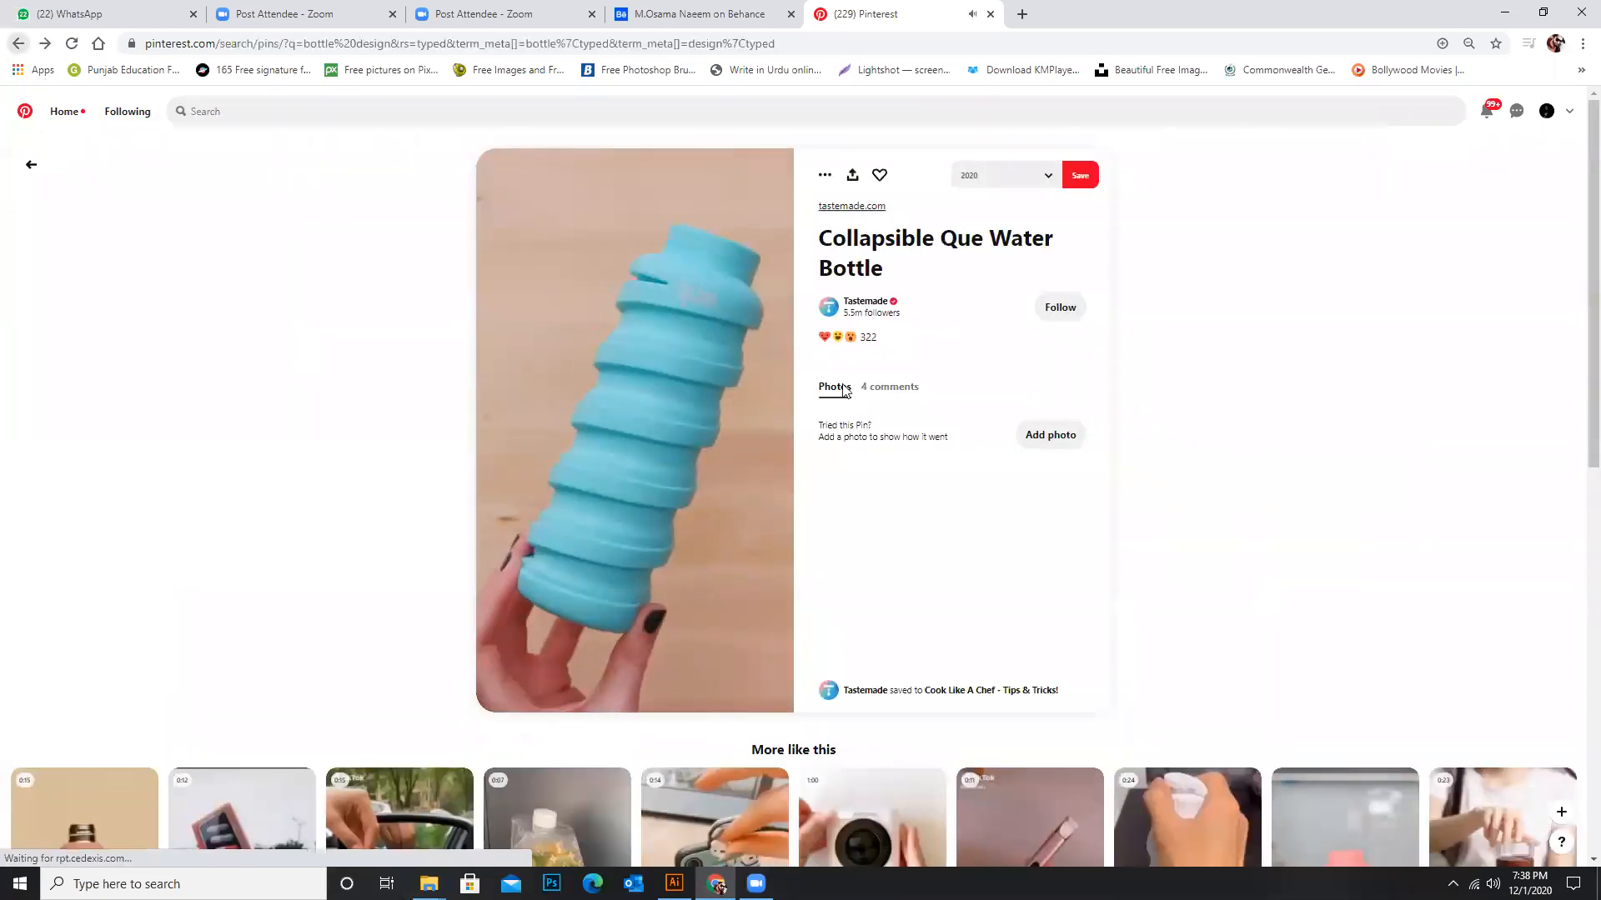
left_click(715, 575)
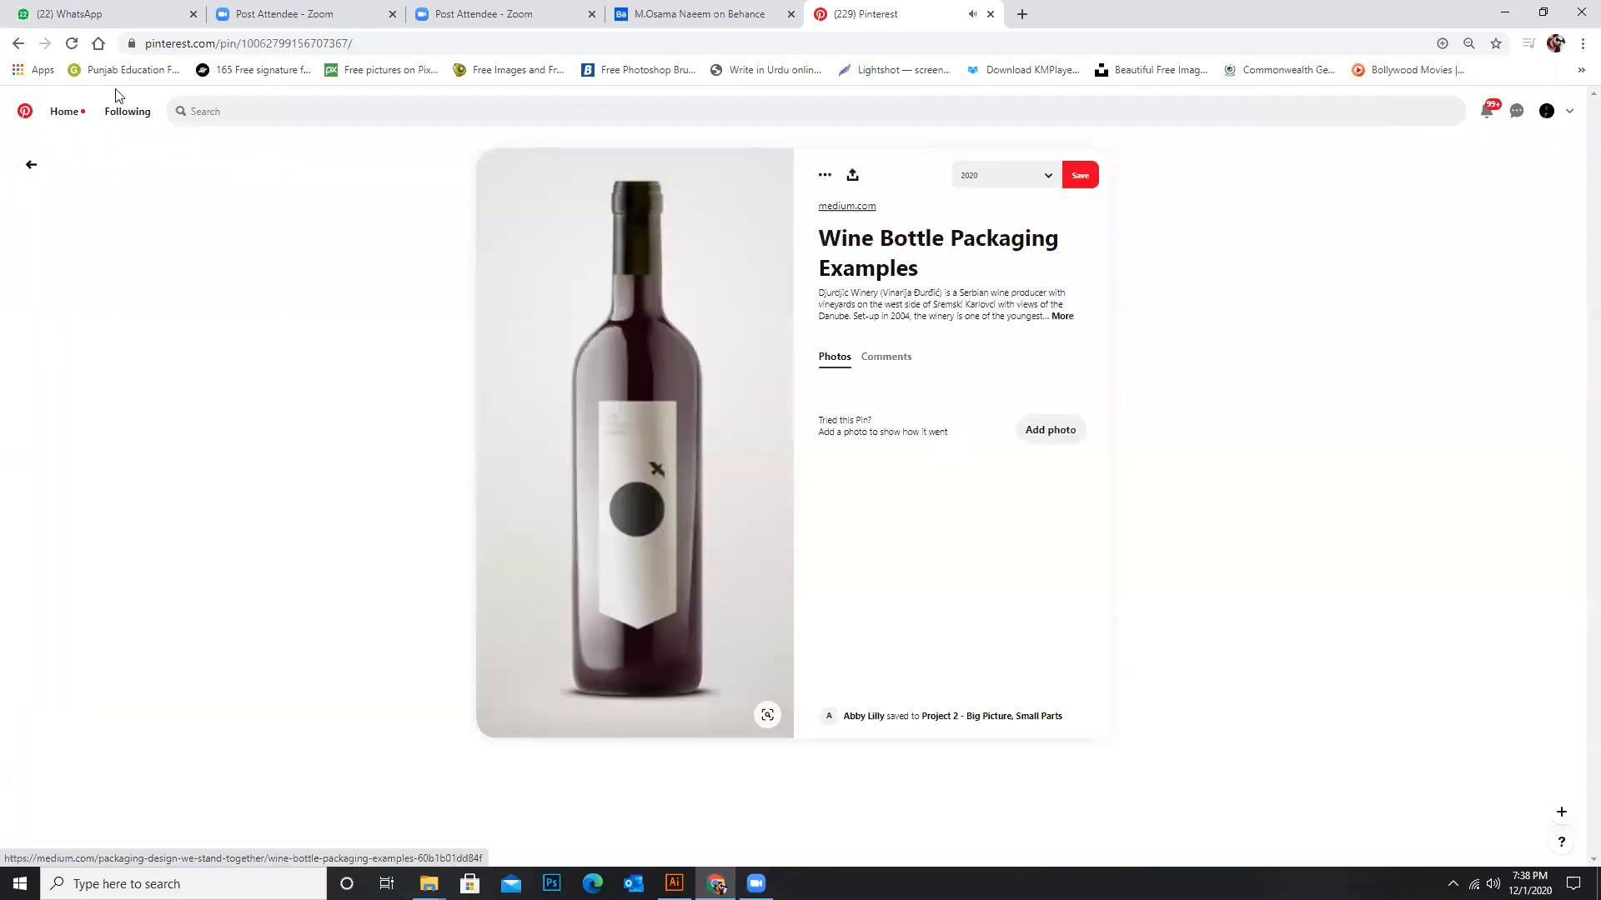
left_click(18, 43)
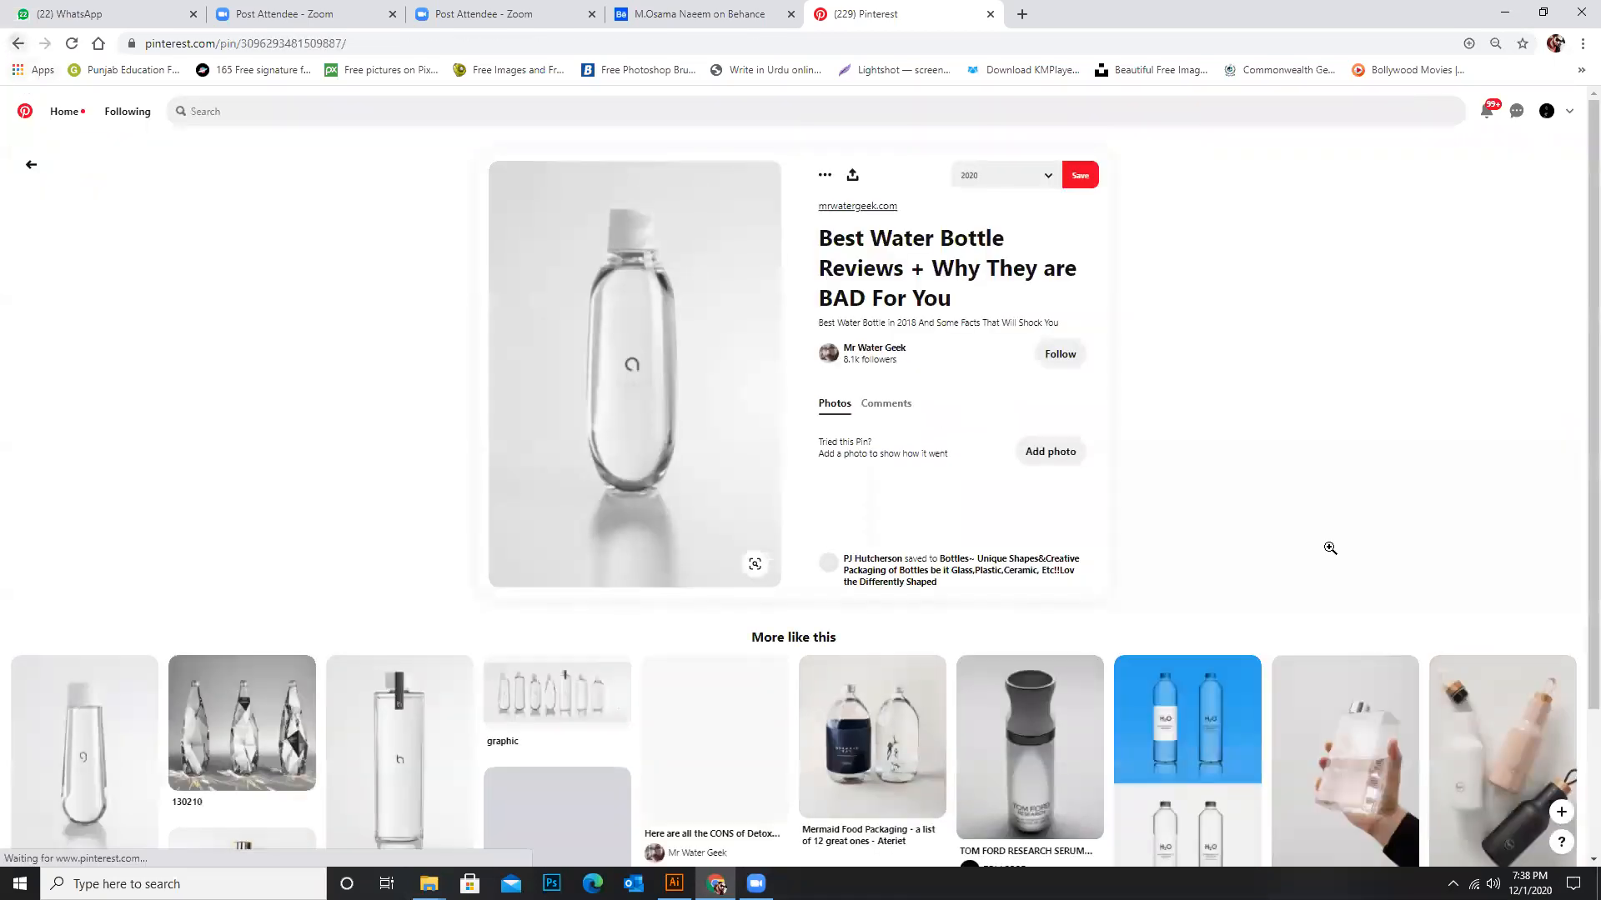
left_click(18, 43)
left_click(1409, 570)
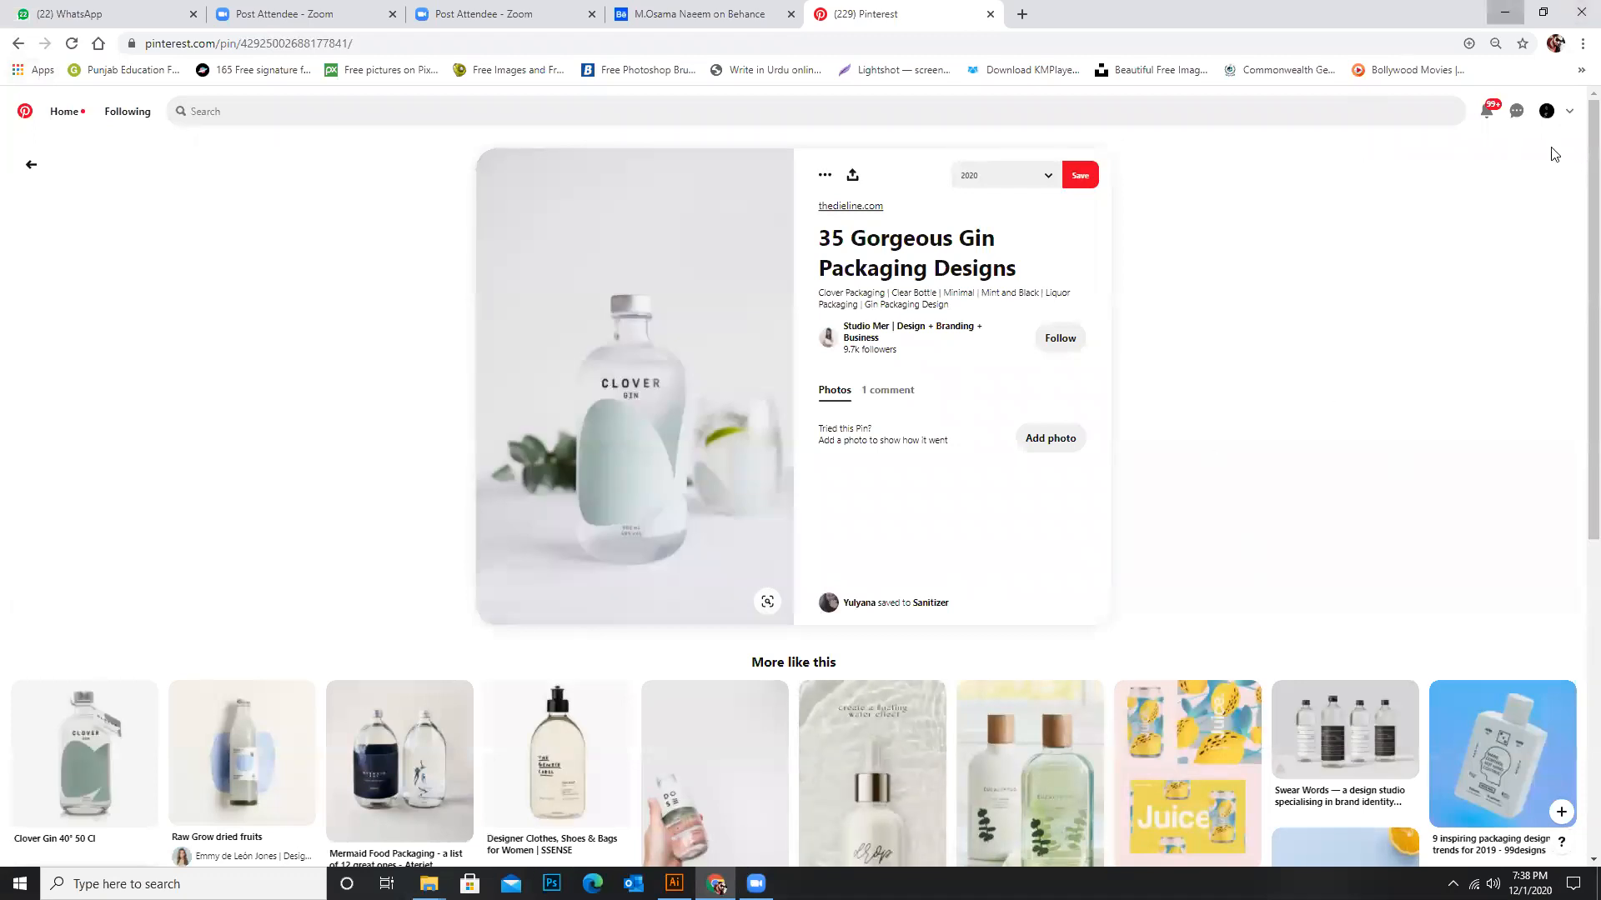
Open the Class references folder on the desktop and place its orange coffee-cups image in the new Illustrator document
left_click(1505, 12)
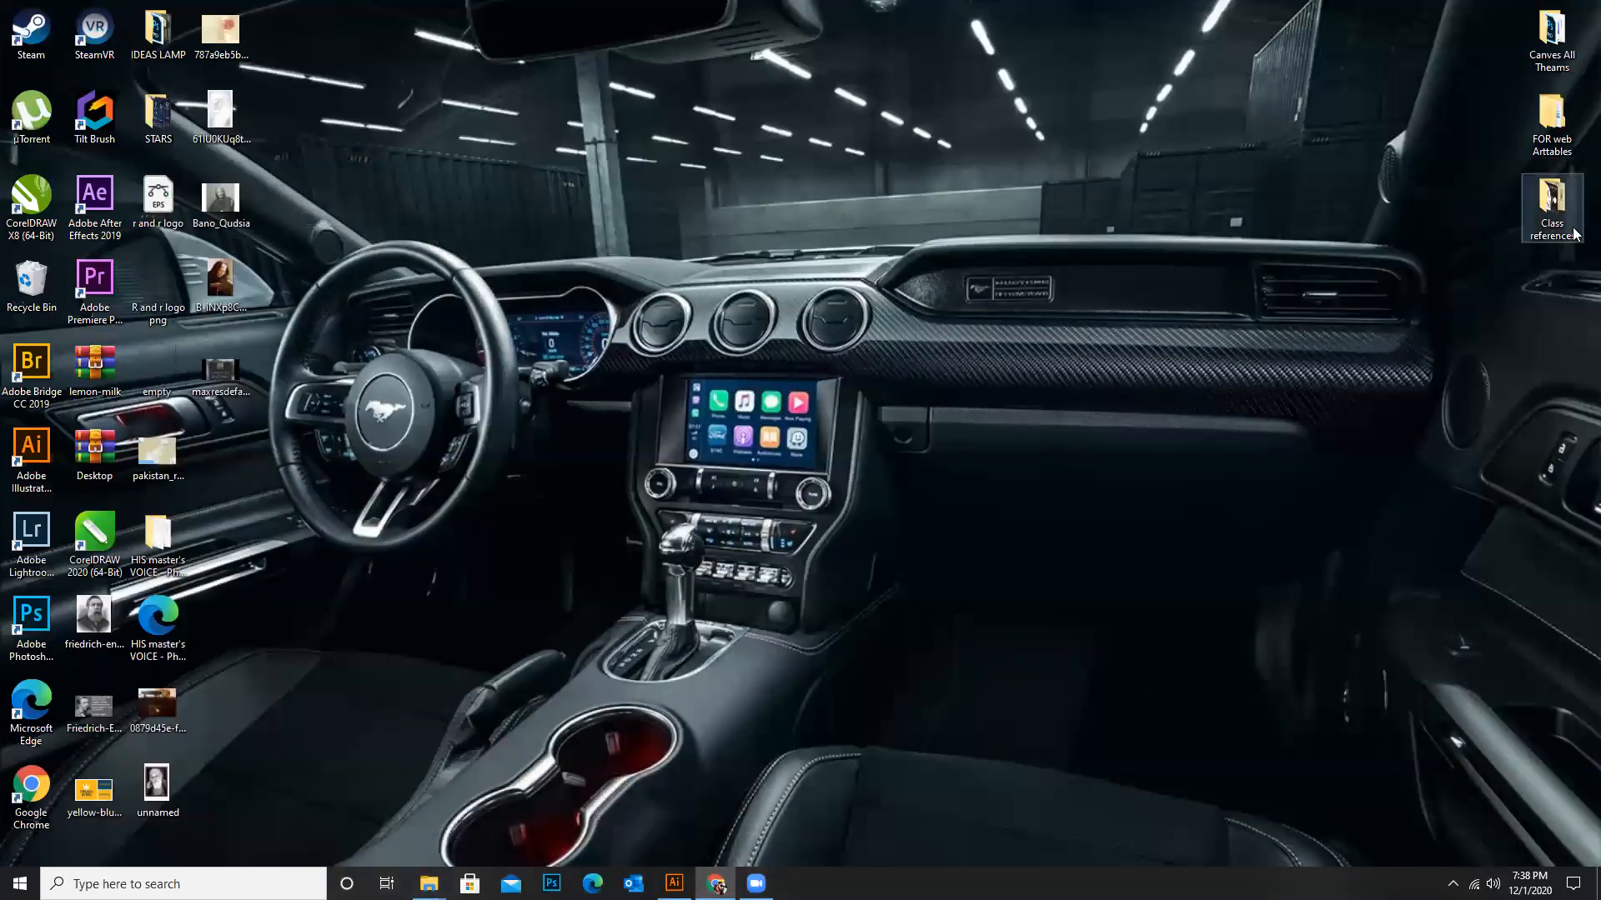
left_click(1559, 218)
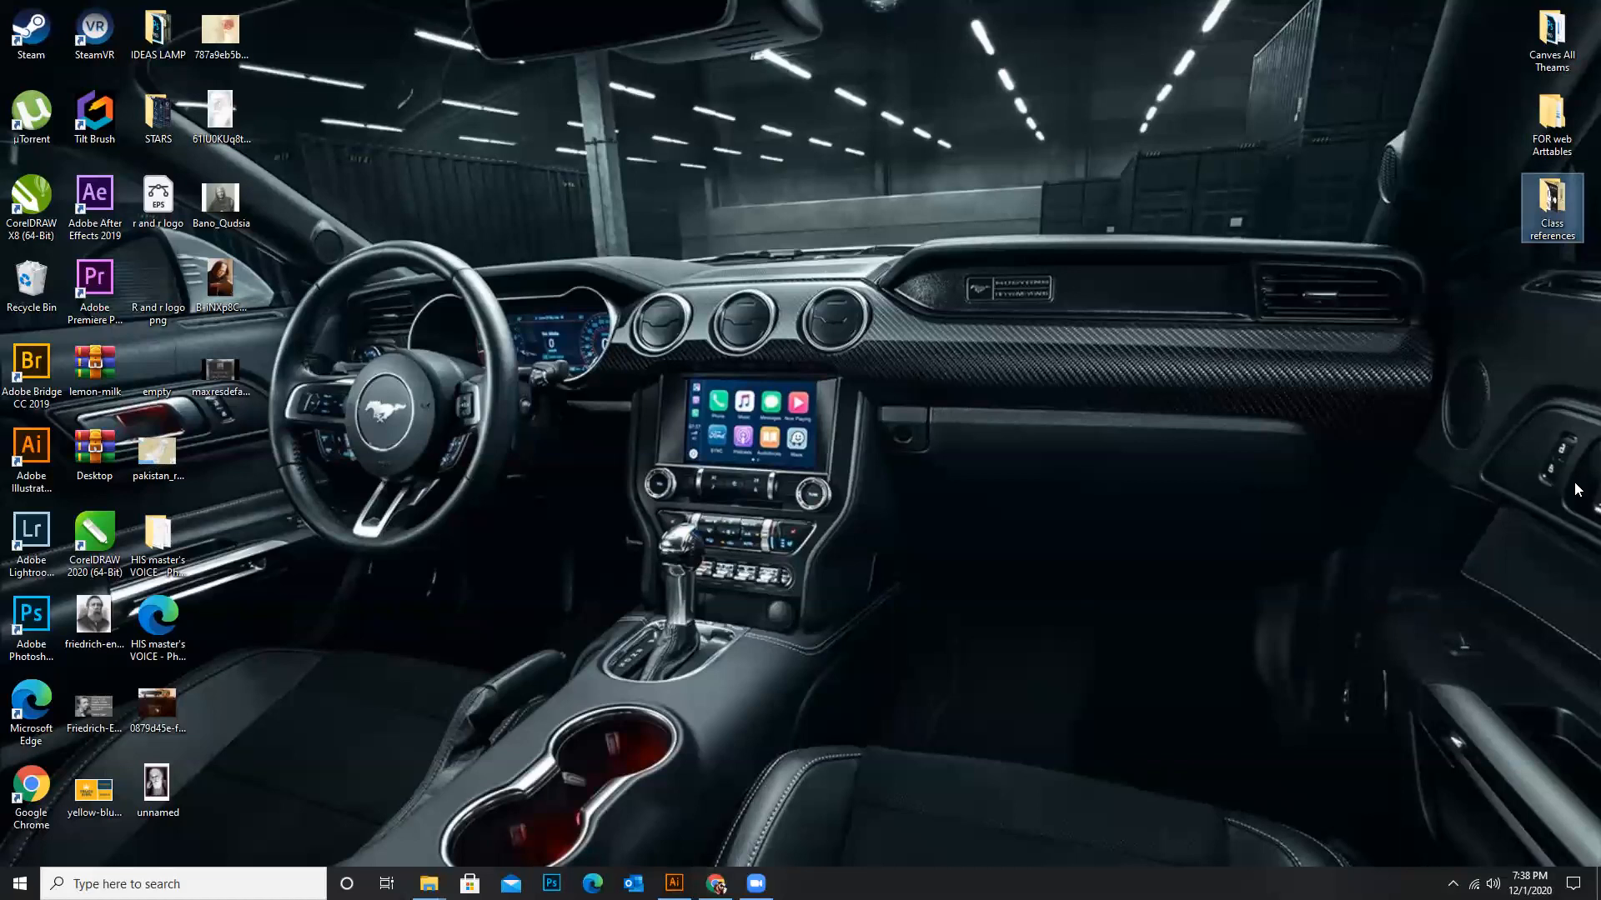
double_click(1554, 216)
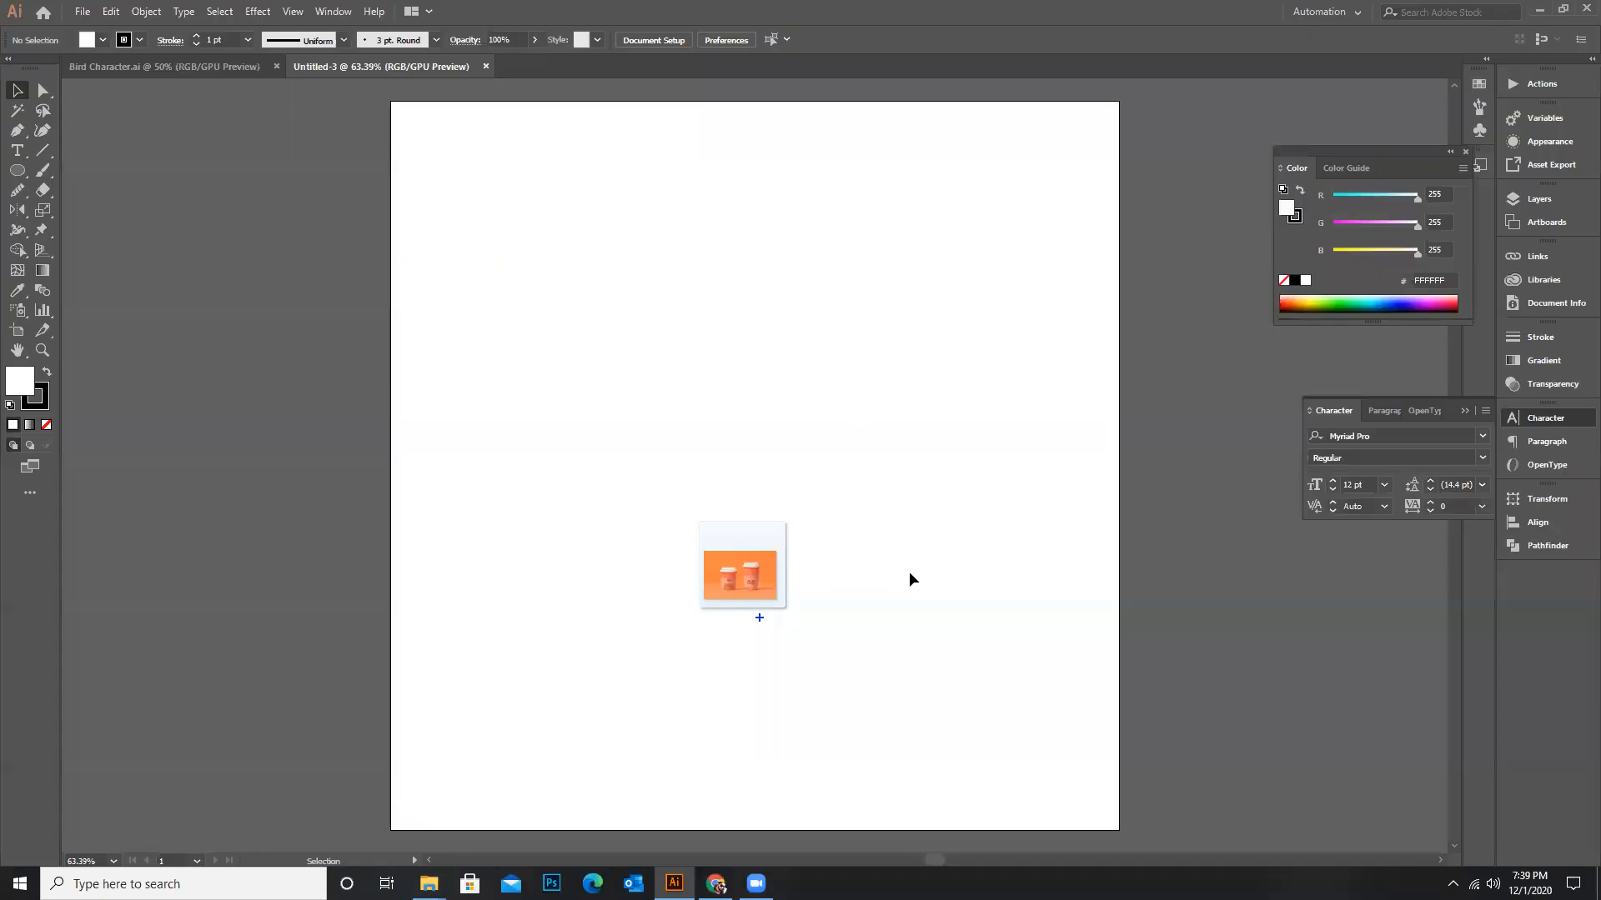
left_click_drag(909, 572, 850, 498)
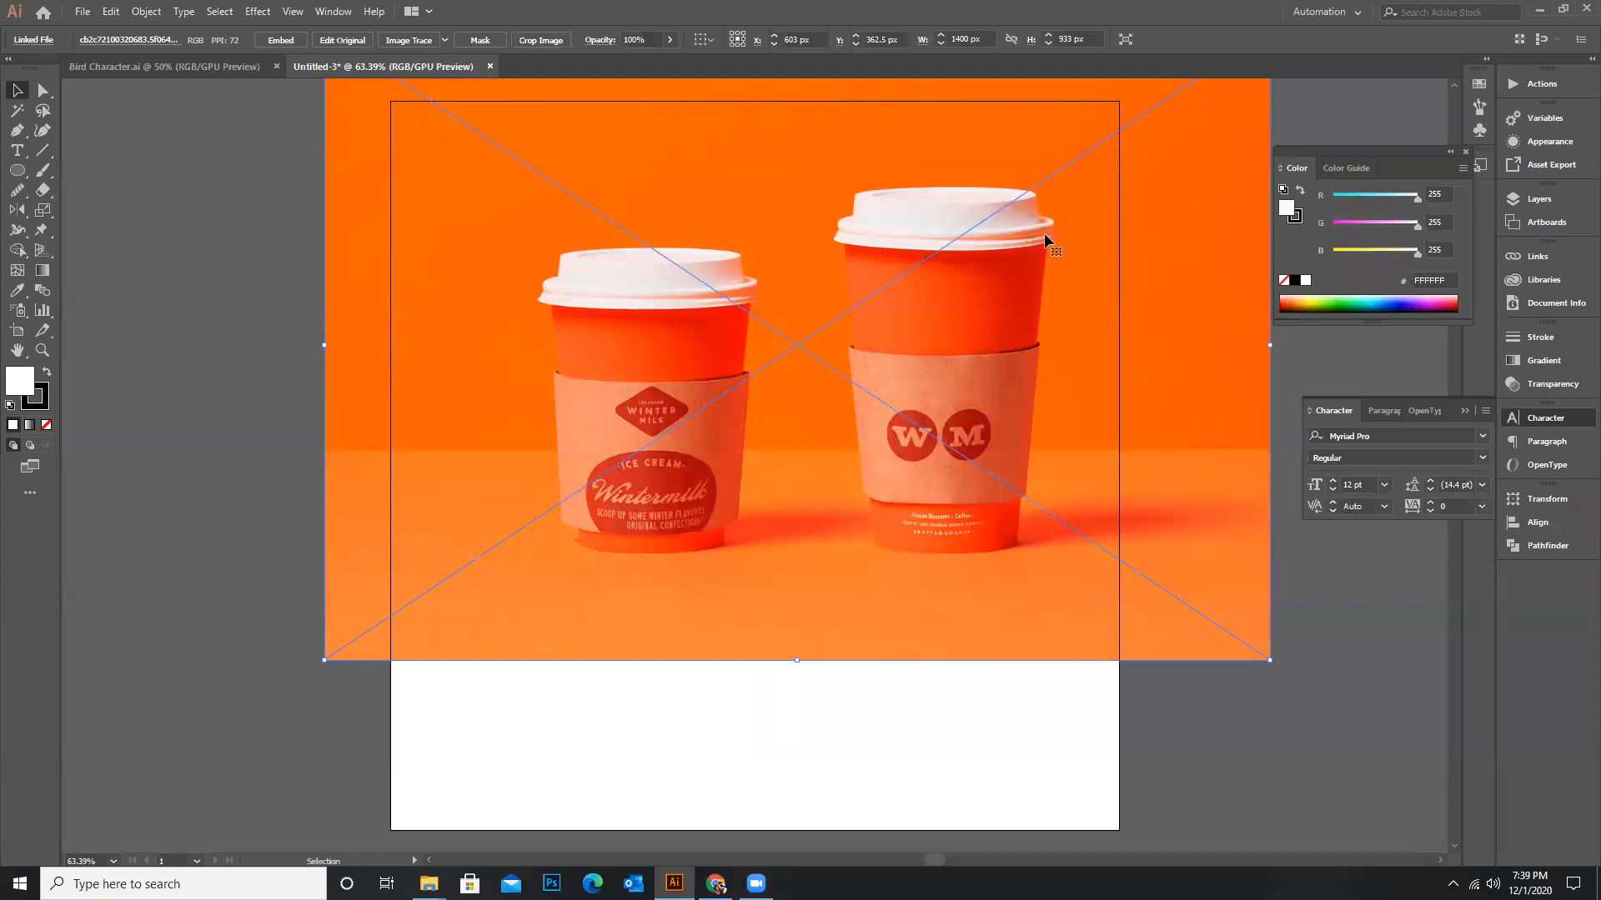
Move the placed coffee-cups image down and to the left over the artboard, and lock it in place
left_click_drag(842, 552, 938, 430)
scroll(943, 333, "down", 2)
left_click_drag(927, 280, 986, 353)
scroll(966, 442, "up", 2)
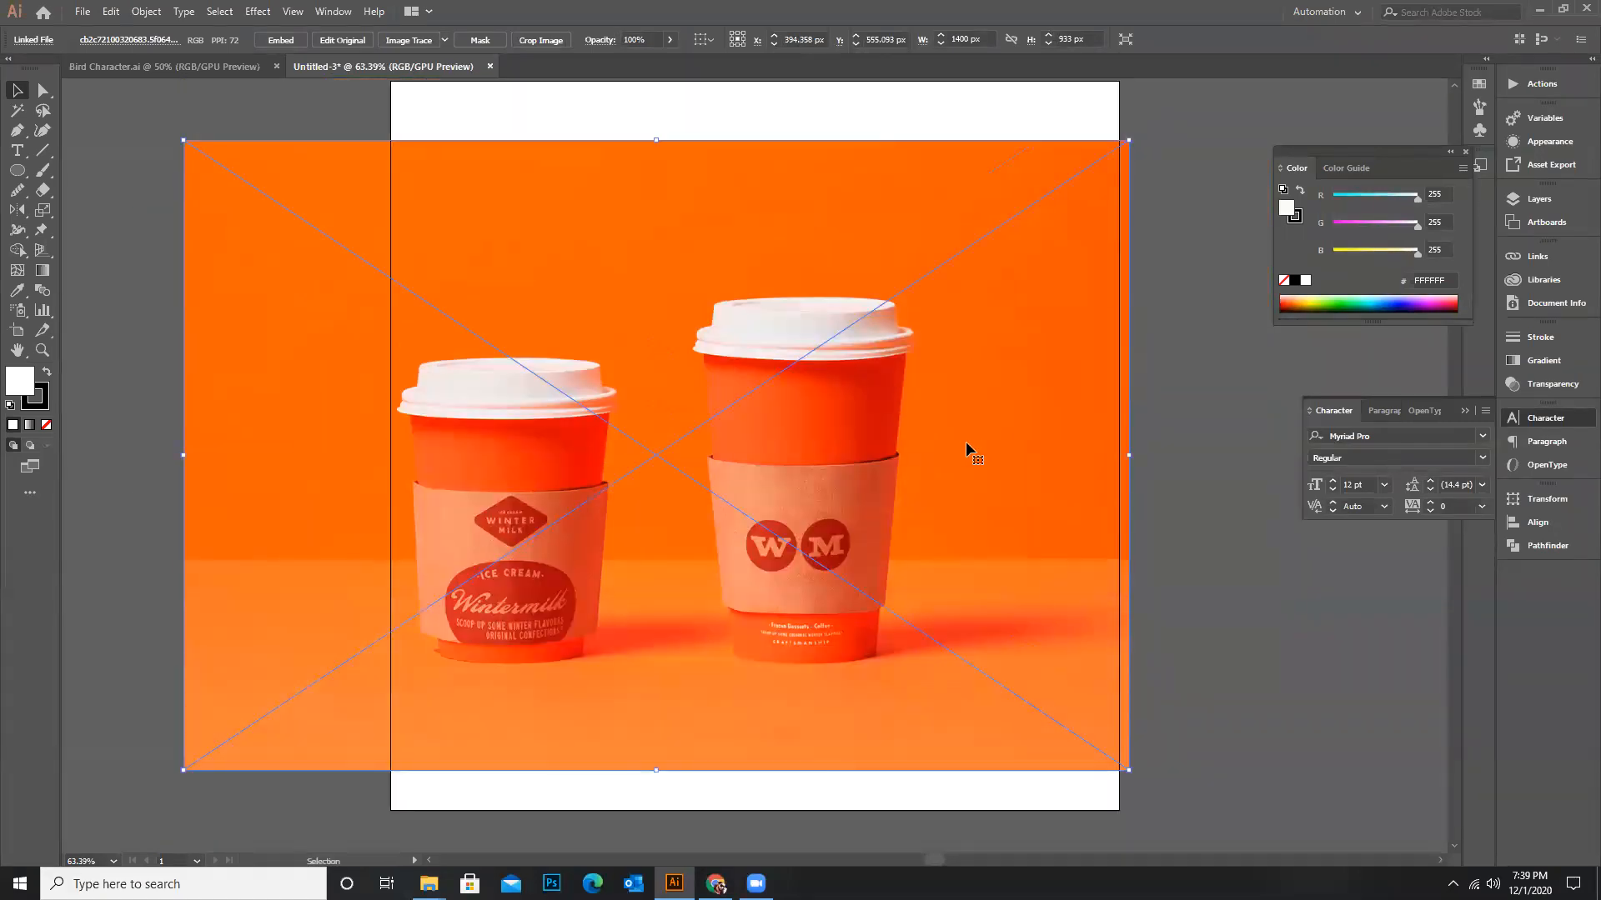
key("ctrl")
key("ctrl+2")
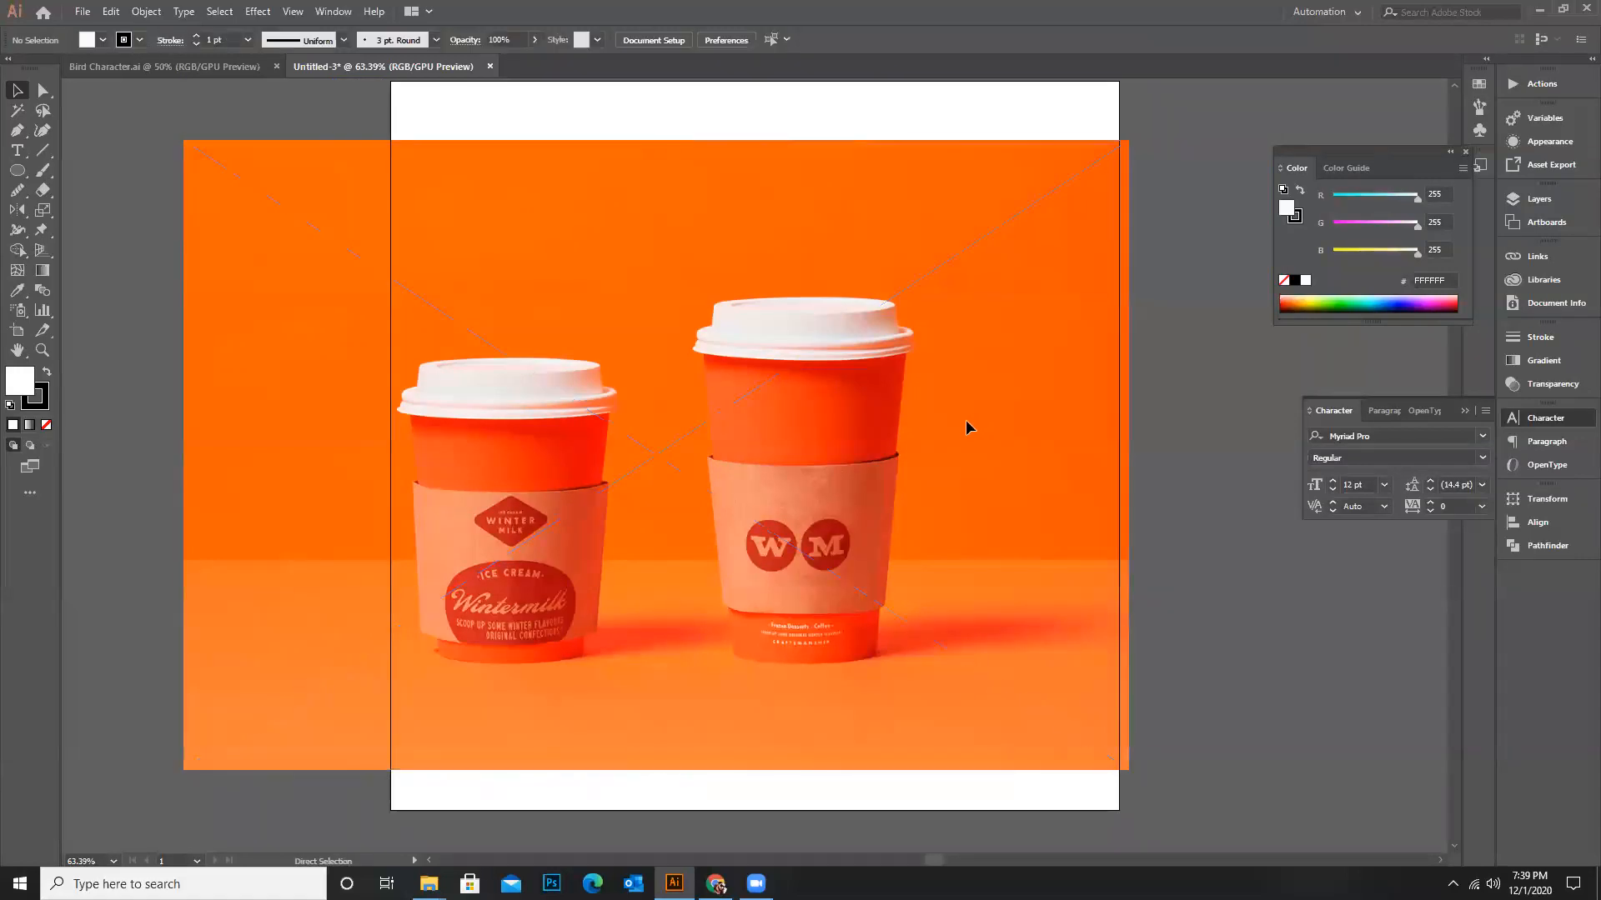
Collapse the floating Color and Character panels to clear the view of the taller cup
scroll(820, 490, "up", 2)
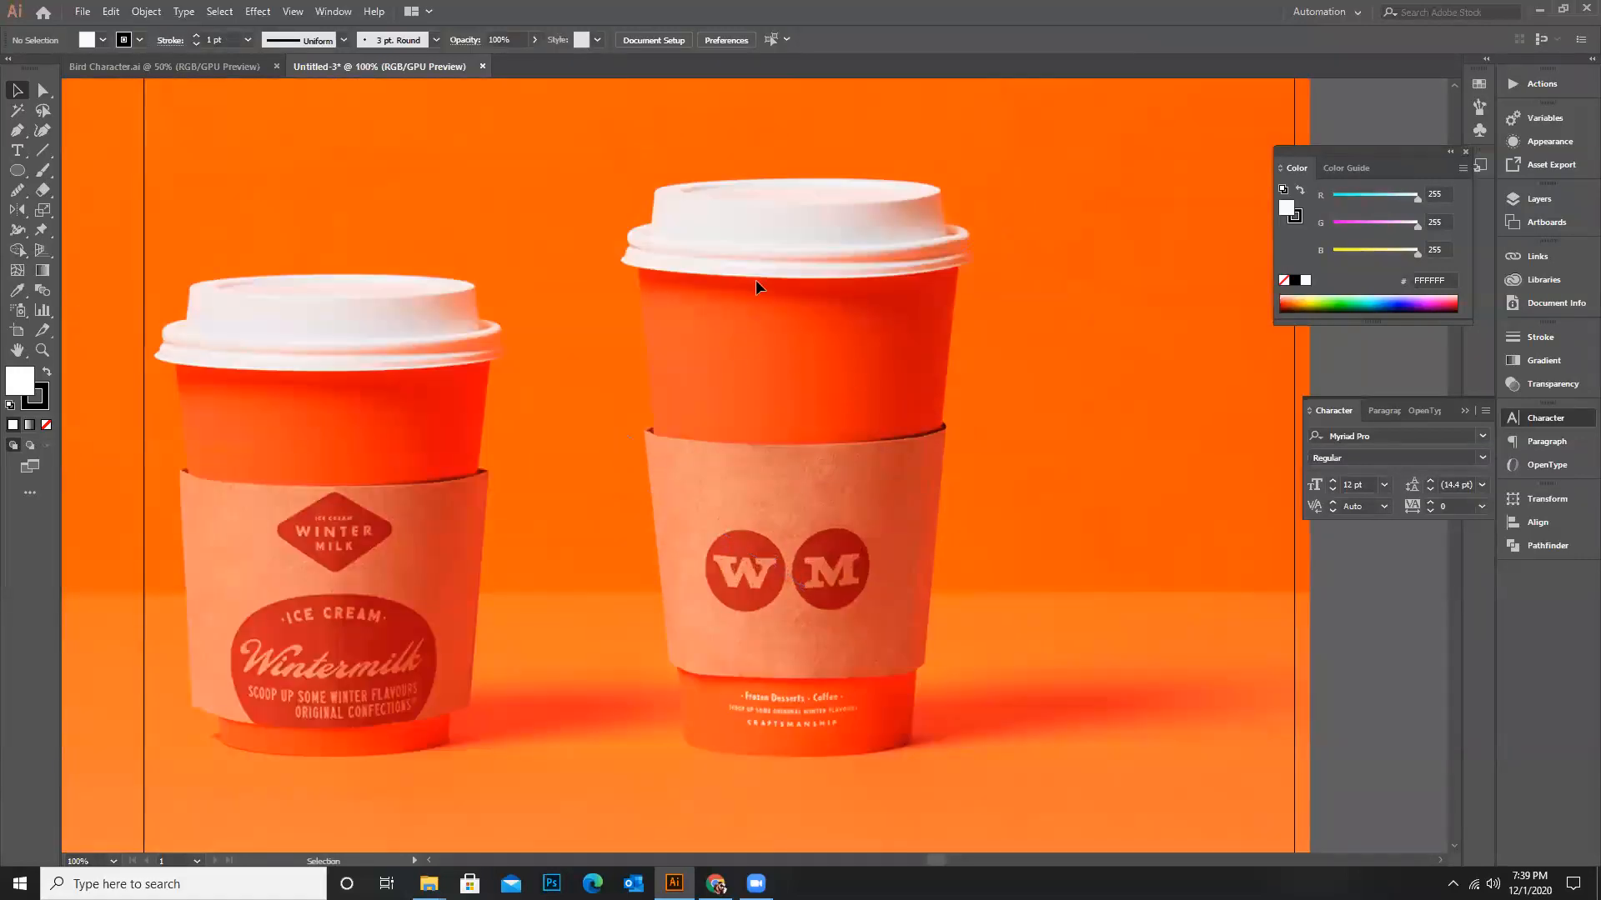
left_click(1451, 151)
left_click(1465, 411)
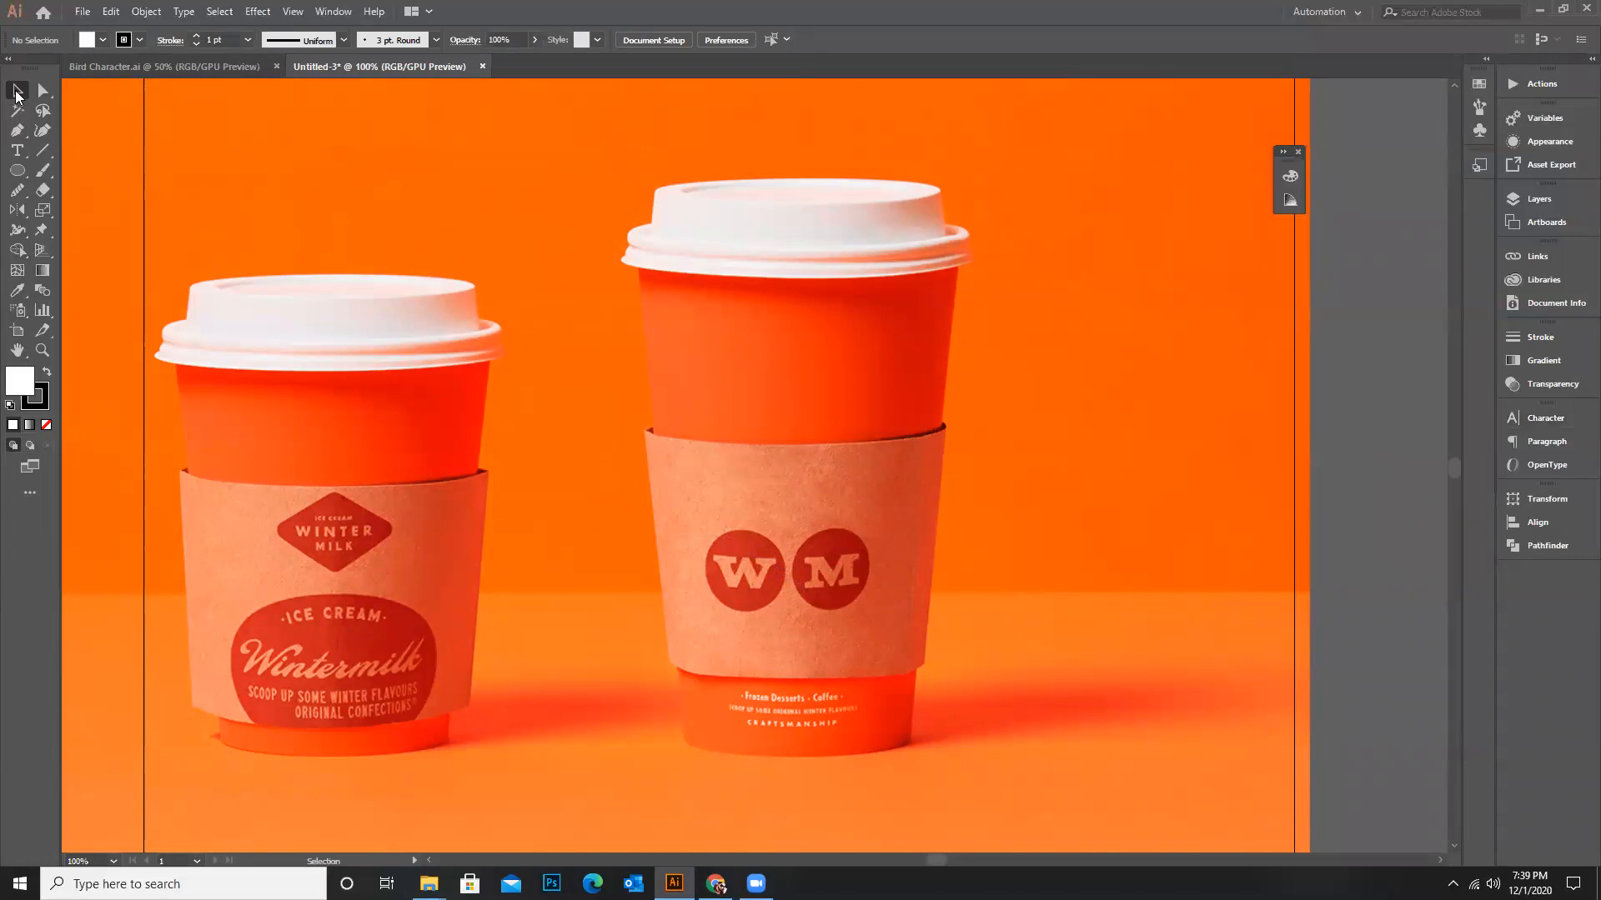
Trace the taller cup's lid with the Pen tool from its top centre to the left edge and down to the rim
left_click(16, 130)
scroll(740, 209, "up", 3)
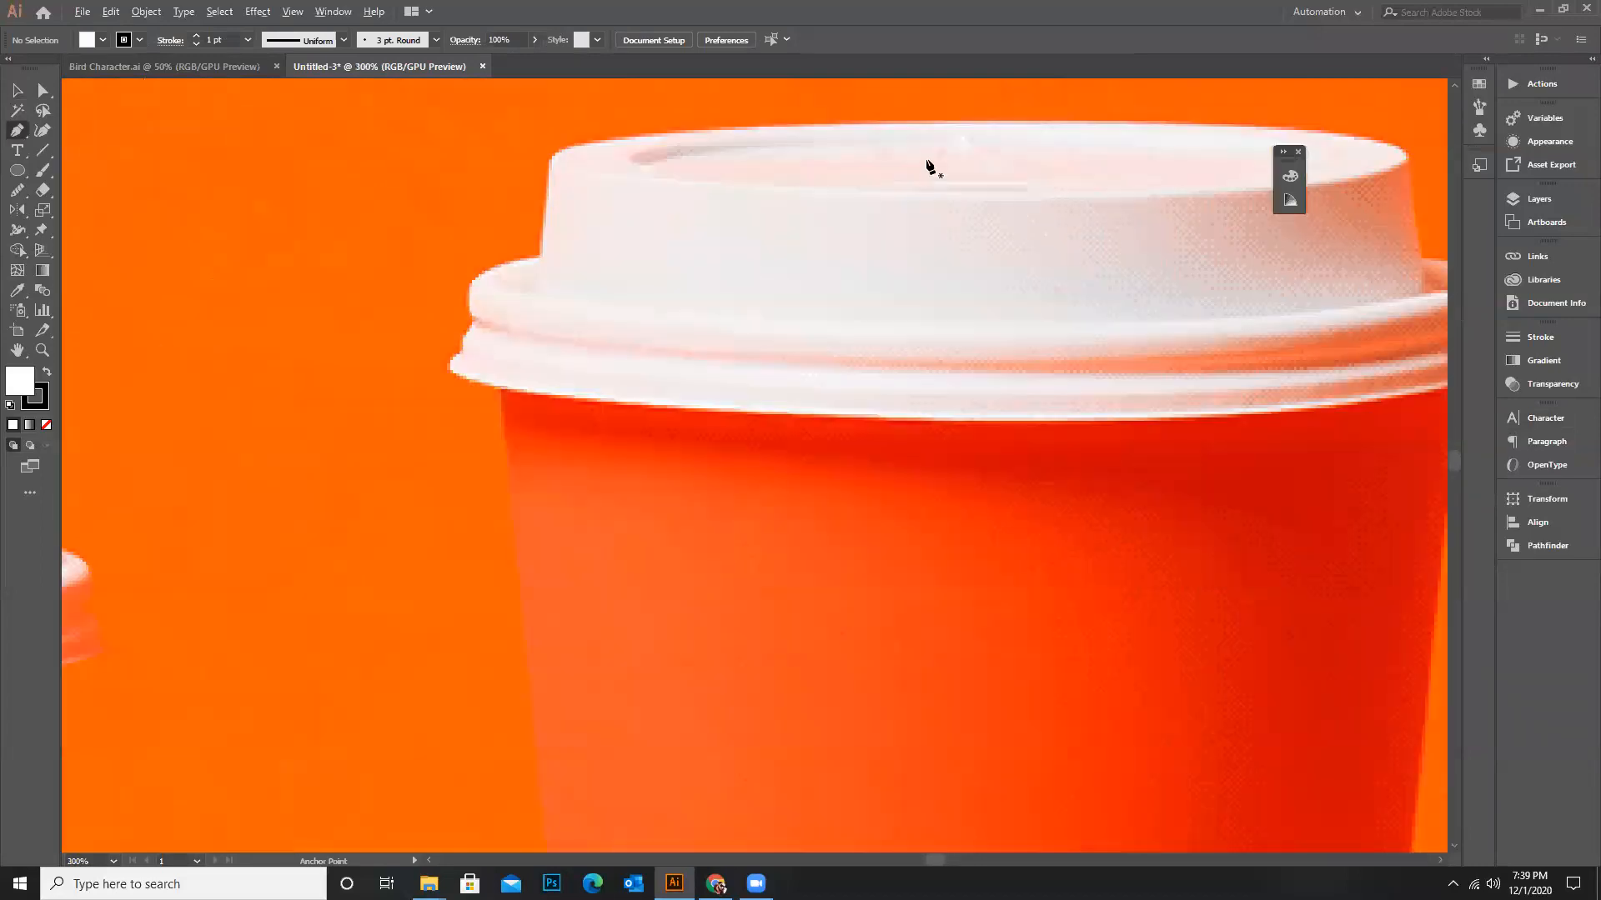
scroll(909, 175, "down", 2)
scroll(941, 149, "up", 1)
scroll(884, 162, "down", 1)
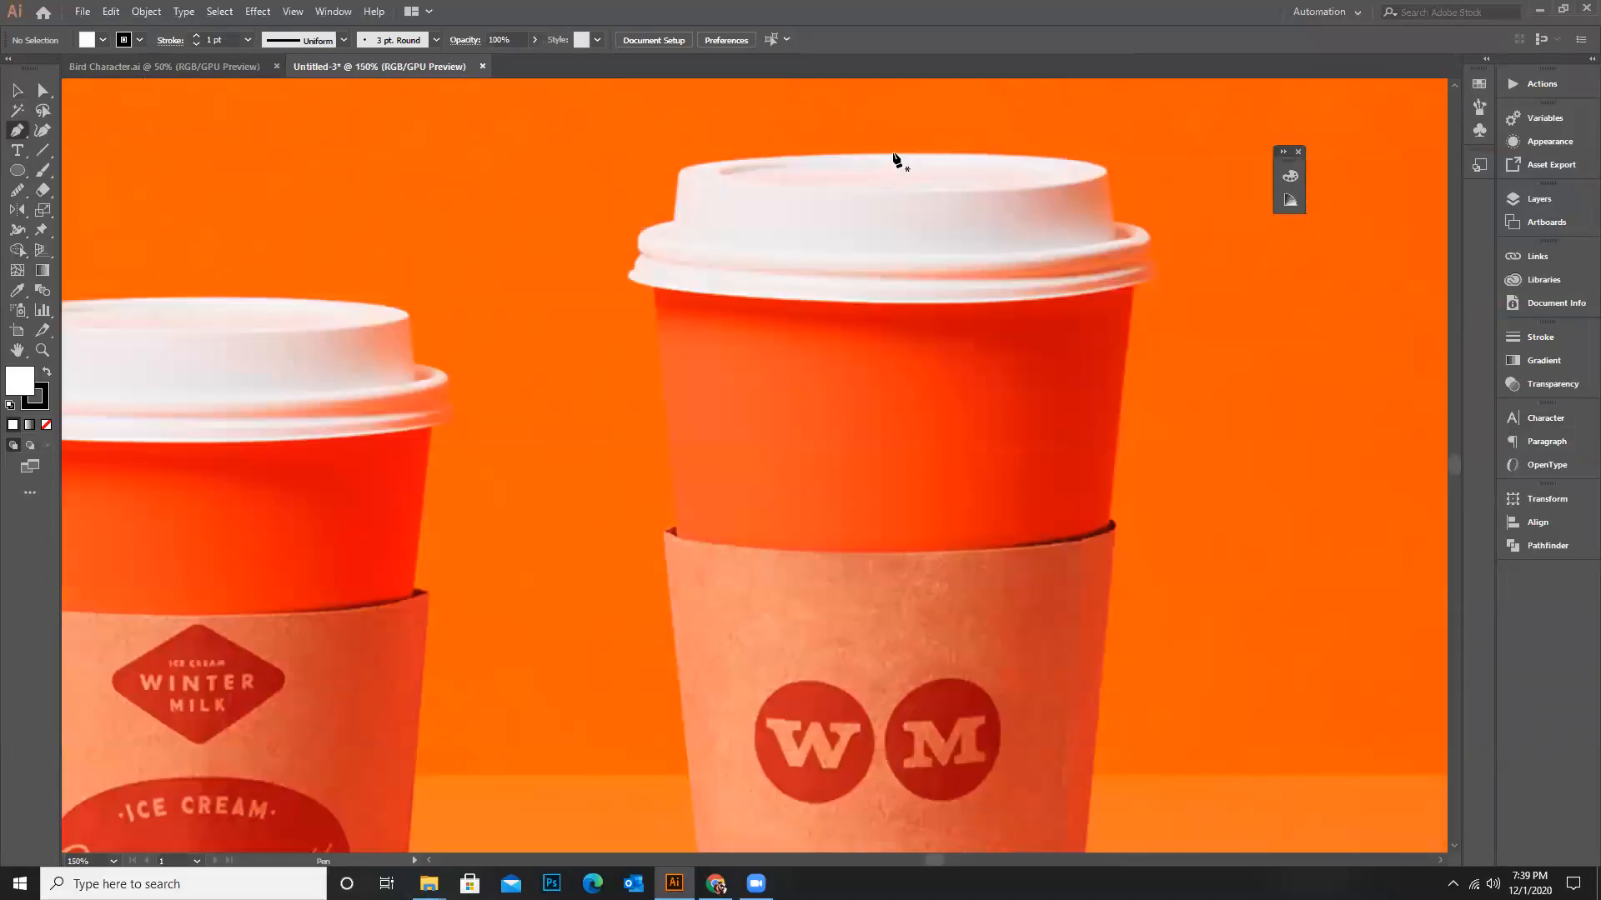
scroll(893, 158, "up", 2)
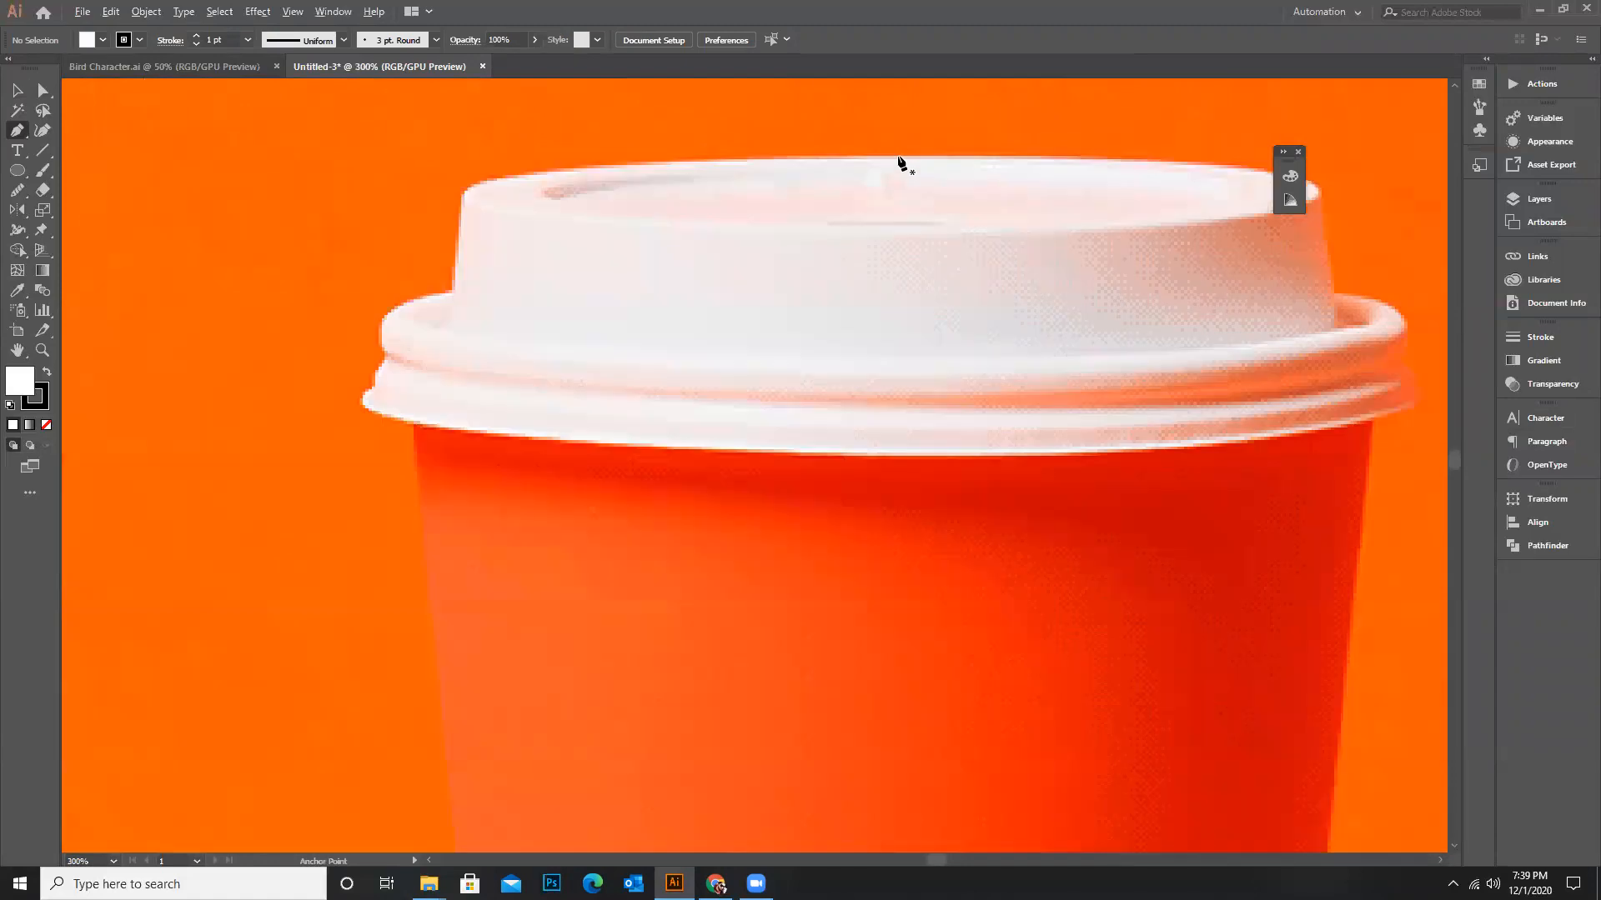
left_click(898, 156)
left_click(464, 194)
left_click_drag(451, 234, 444, 237)
left_click(464, 200)
left_click(452, 291)
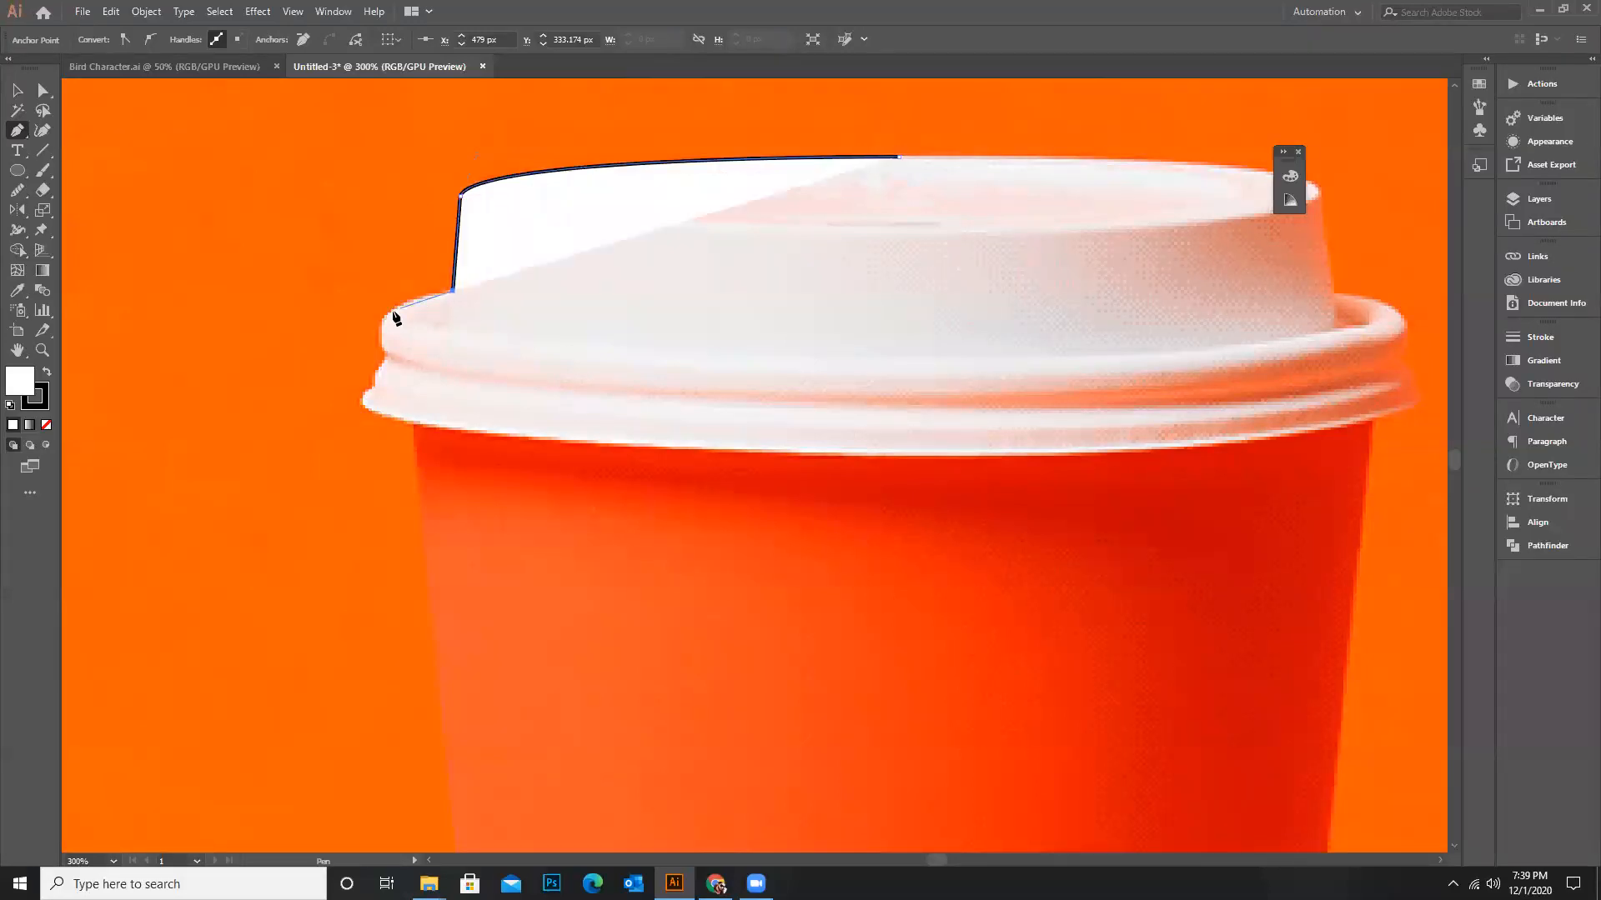
Set the path's fill to none and trace the lid's left rim ridges down to where the cup body begins
mouse_move(380, 330)
left_mouse_down()
mouse_move(88, 401)
mouse_move(30, 391)
left_mouse_up()
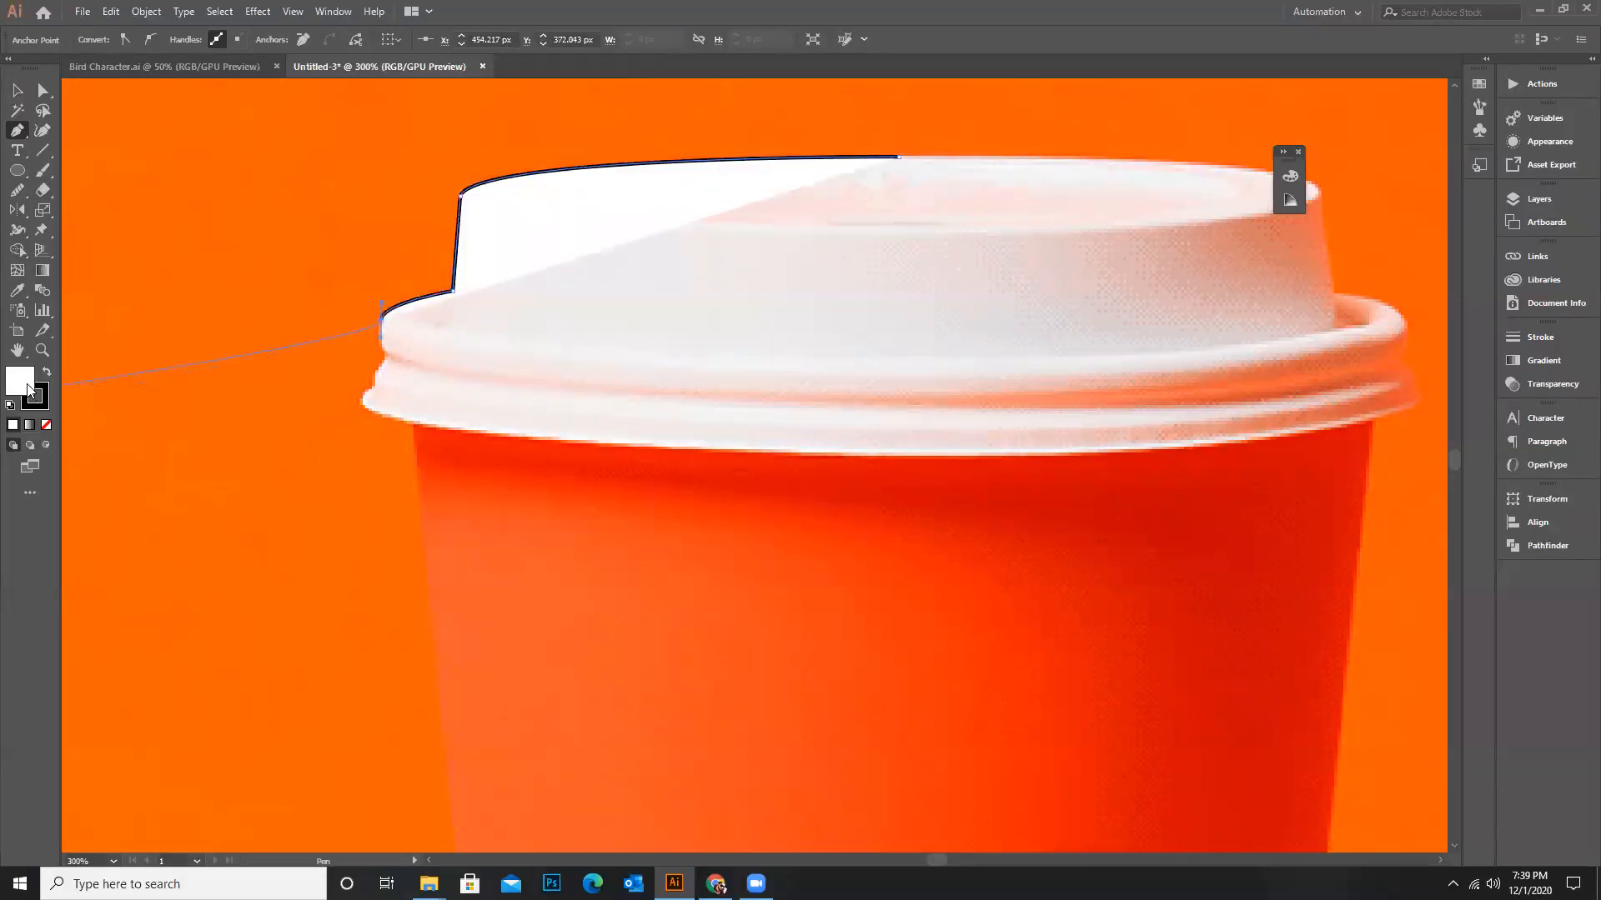
left_click(47, 425)
left_click(380, 325)
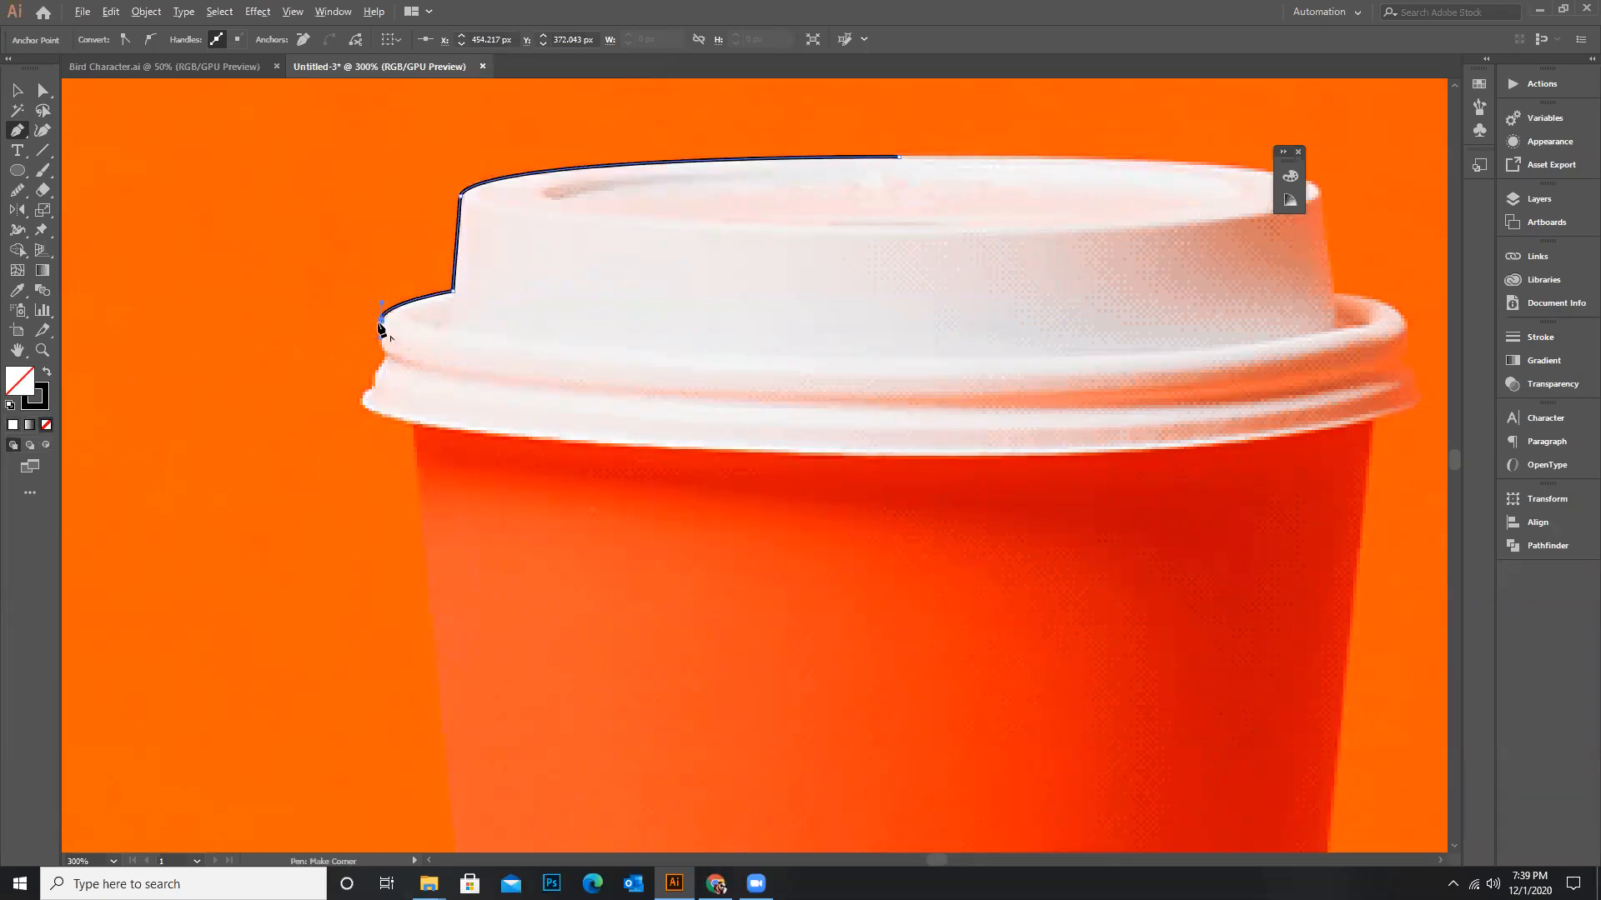
left_click(382, 347)
left_click(388, 357)
left_click_drag(373, 388, 419, 429)
left_click(373, 388)
left_click(415, 424)
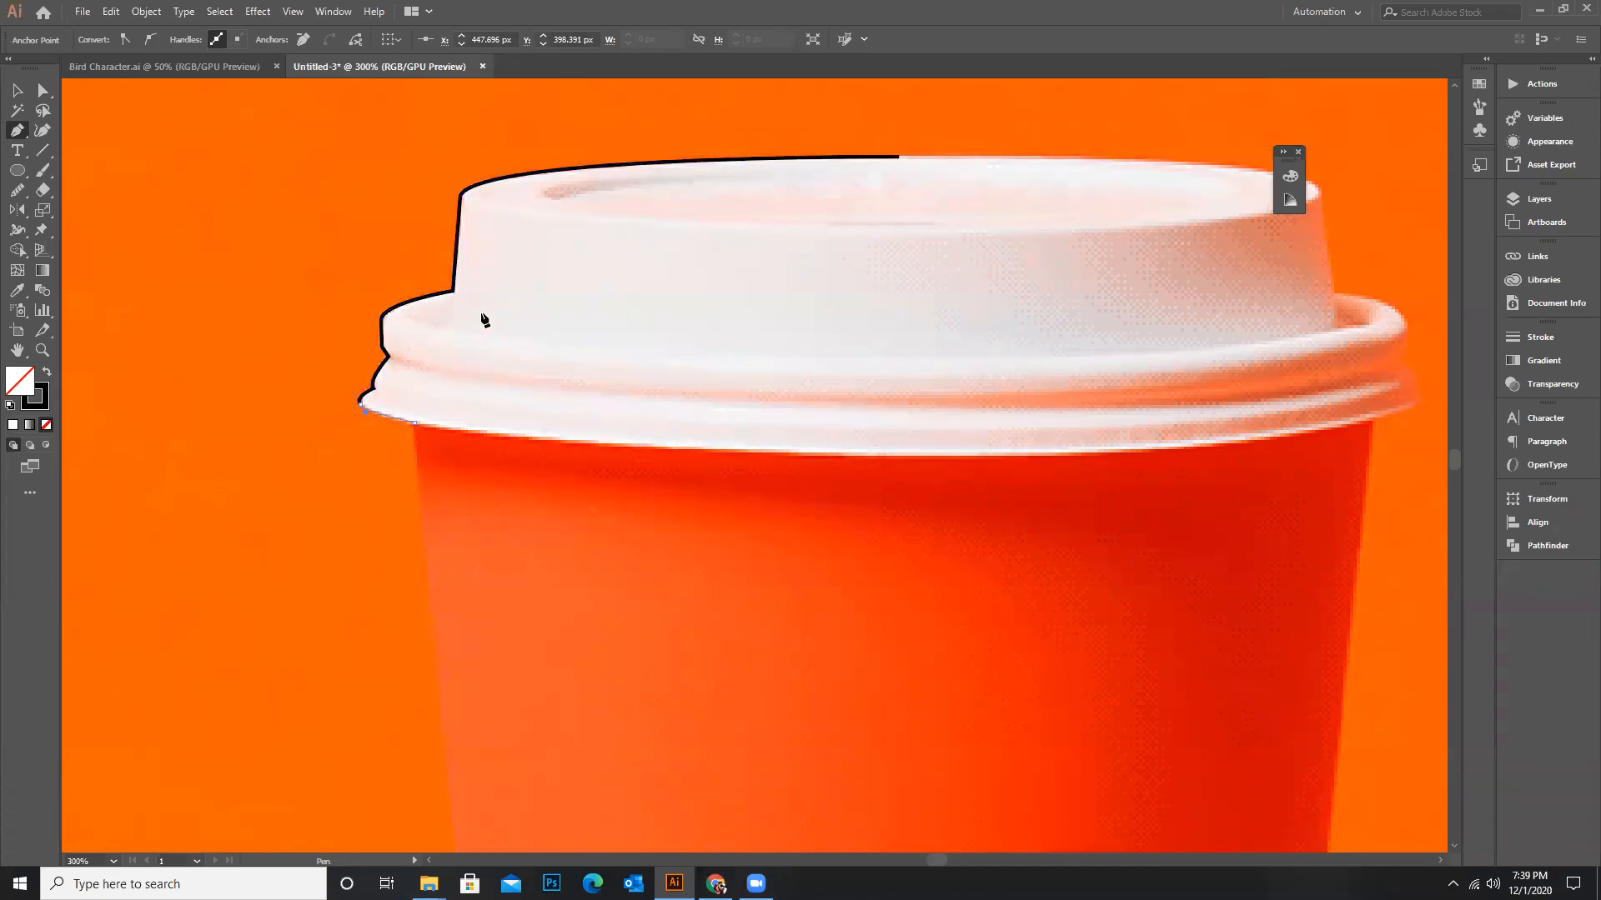
Extend the path straight down the cup's left side to the base's lower-left corner
scroll(497, 282, "down", 2)
scroll(512, 251, "down", 4)
scroll(519, 256, "down", 2)
scroll(506, 545, "up", 3)
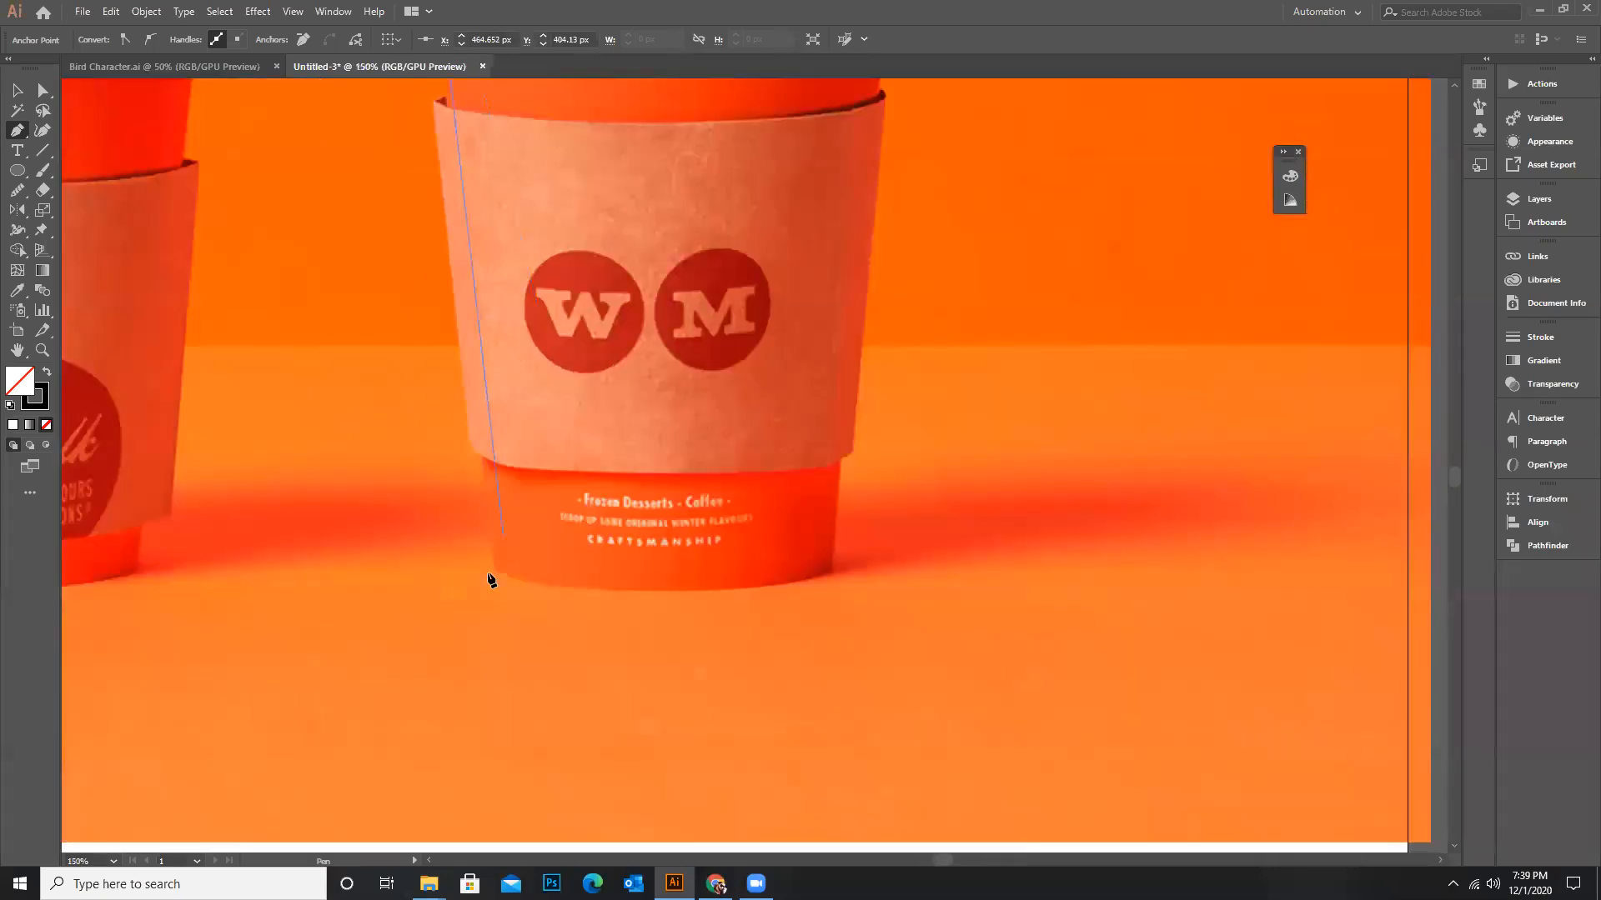
scroll(478, 554, "up", 2)
left_click(478, 554)
scroll(478, 554, "up", 1)
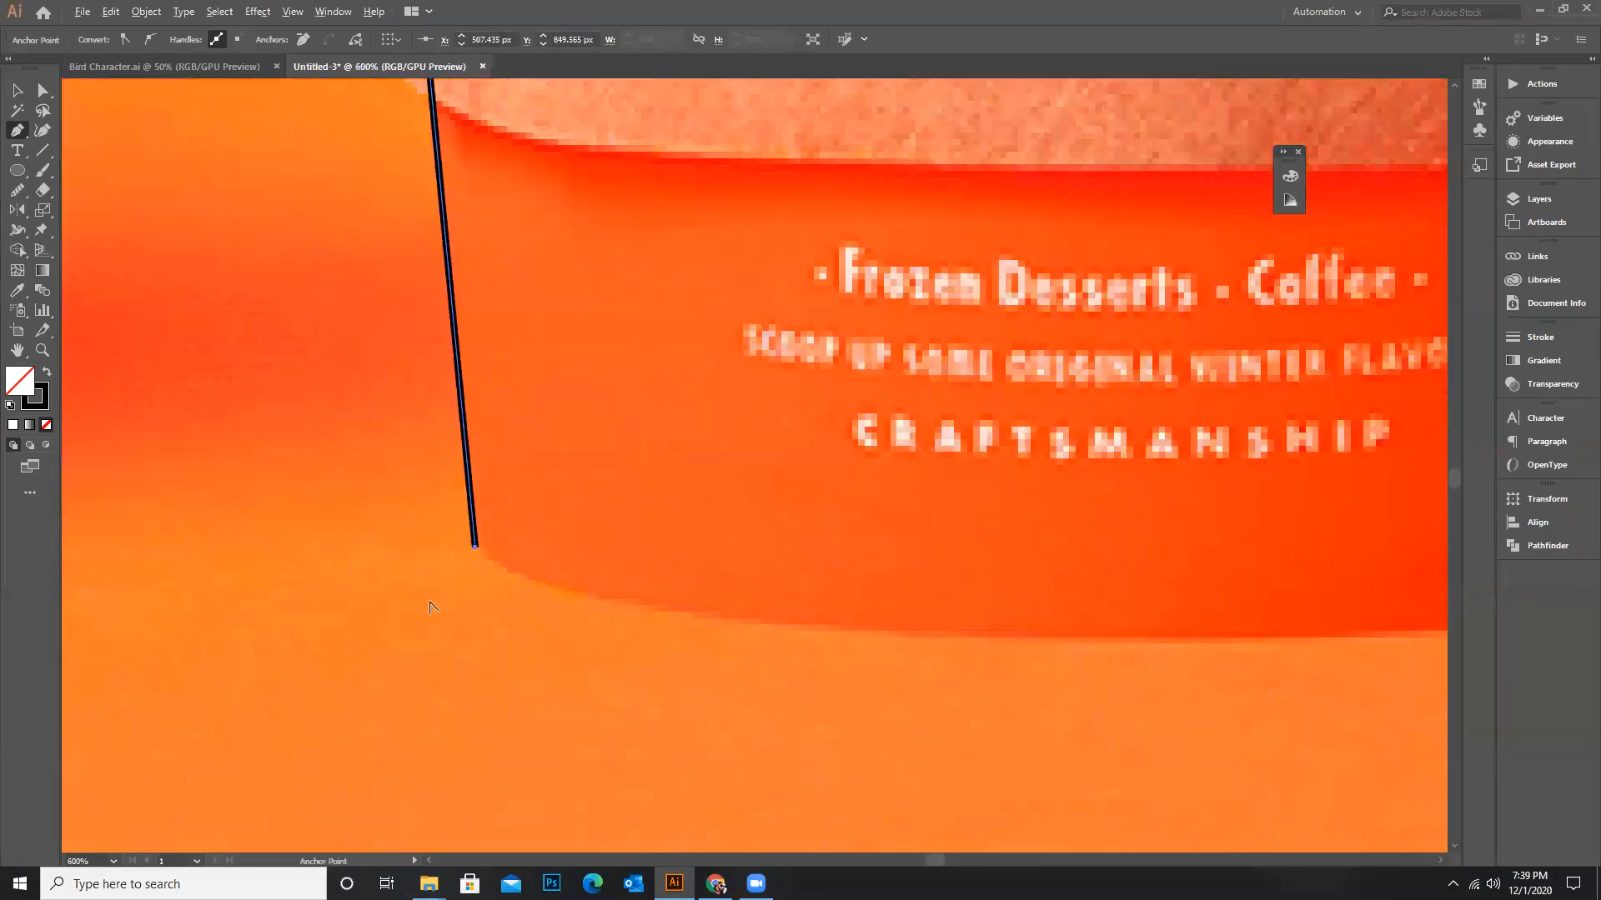
scroll(500, 576, "down", 3)
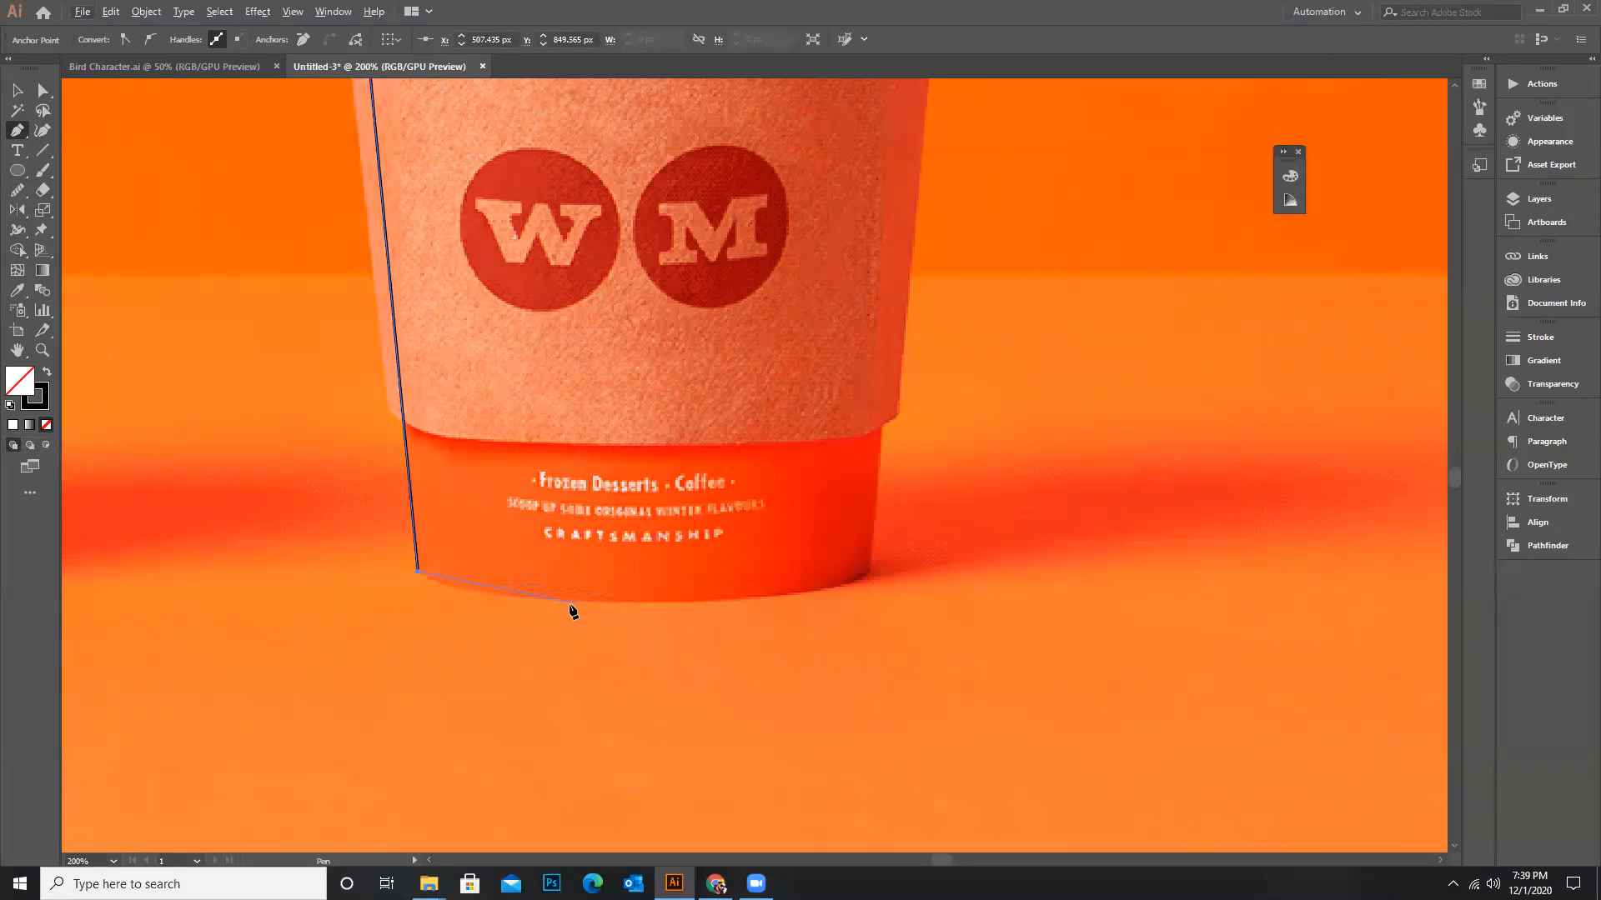
left_click_drag(504, 596, 567, 601)
left_click(503, 596)
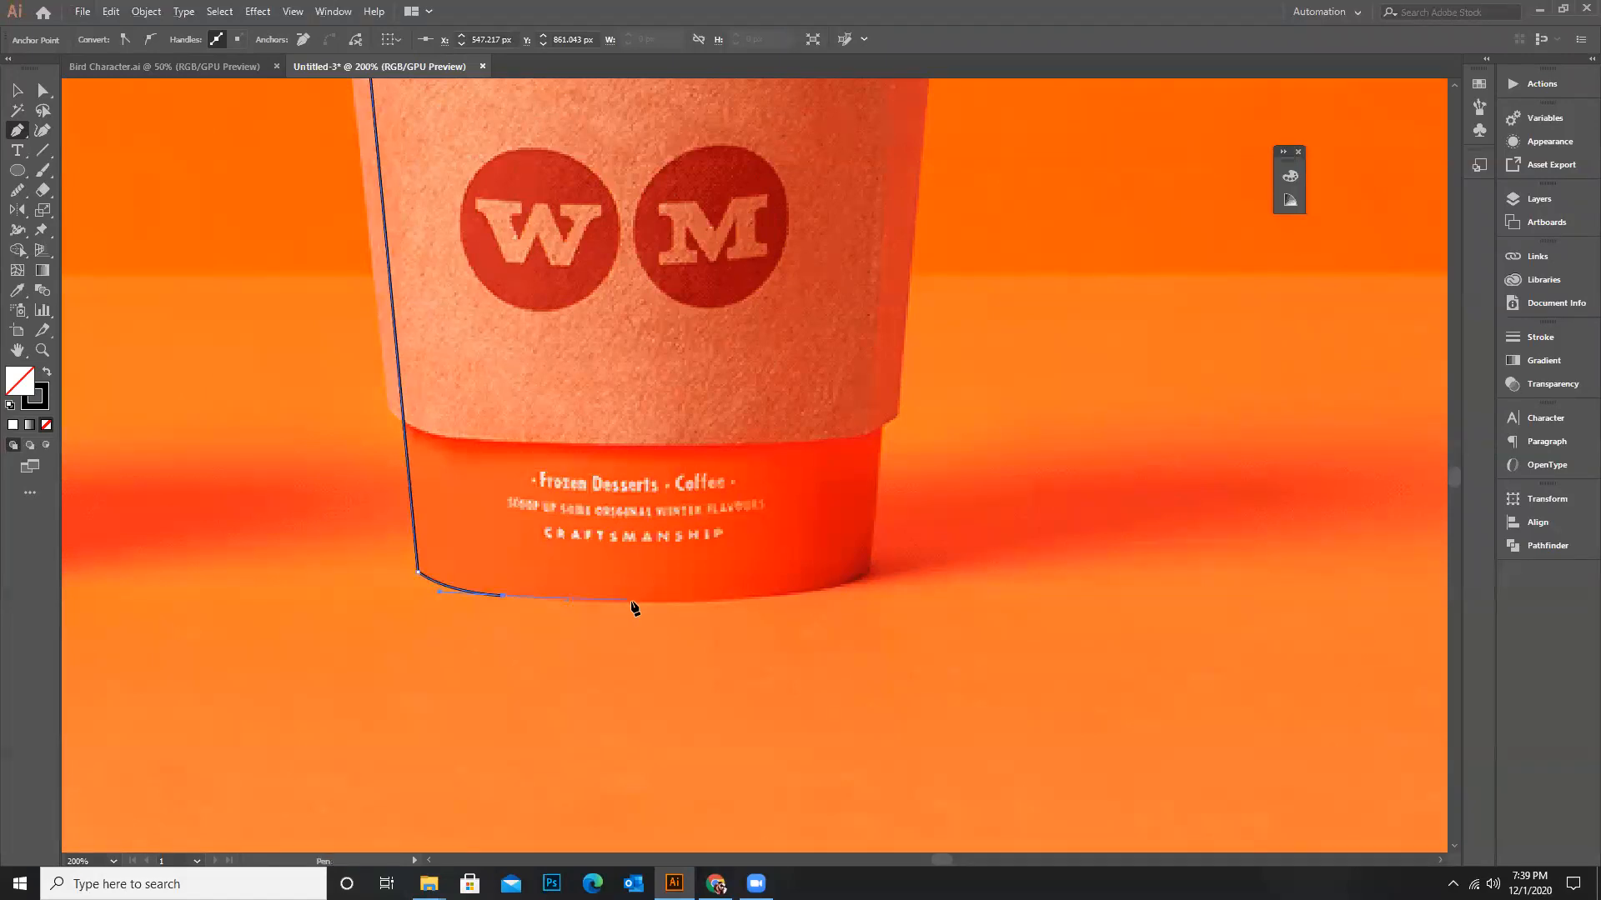
key("ctrl+z")
Turn on Smart Guides
left_click(293, 12)
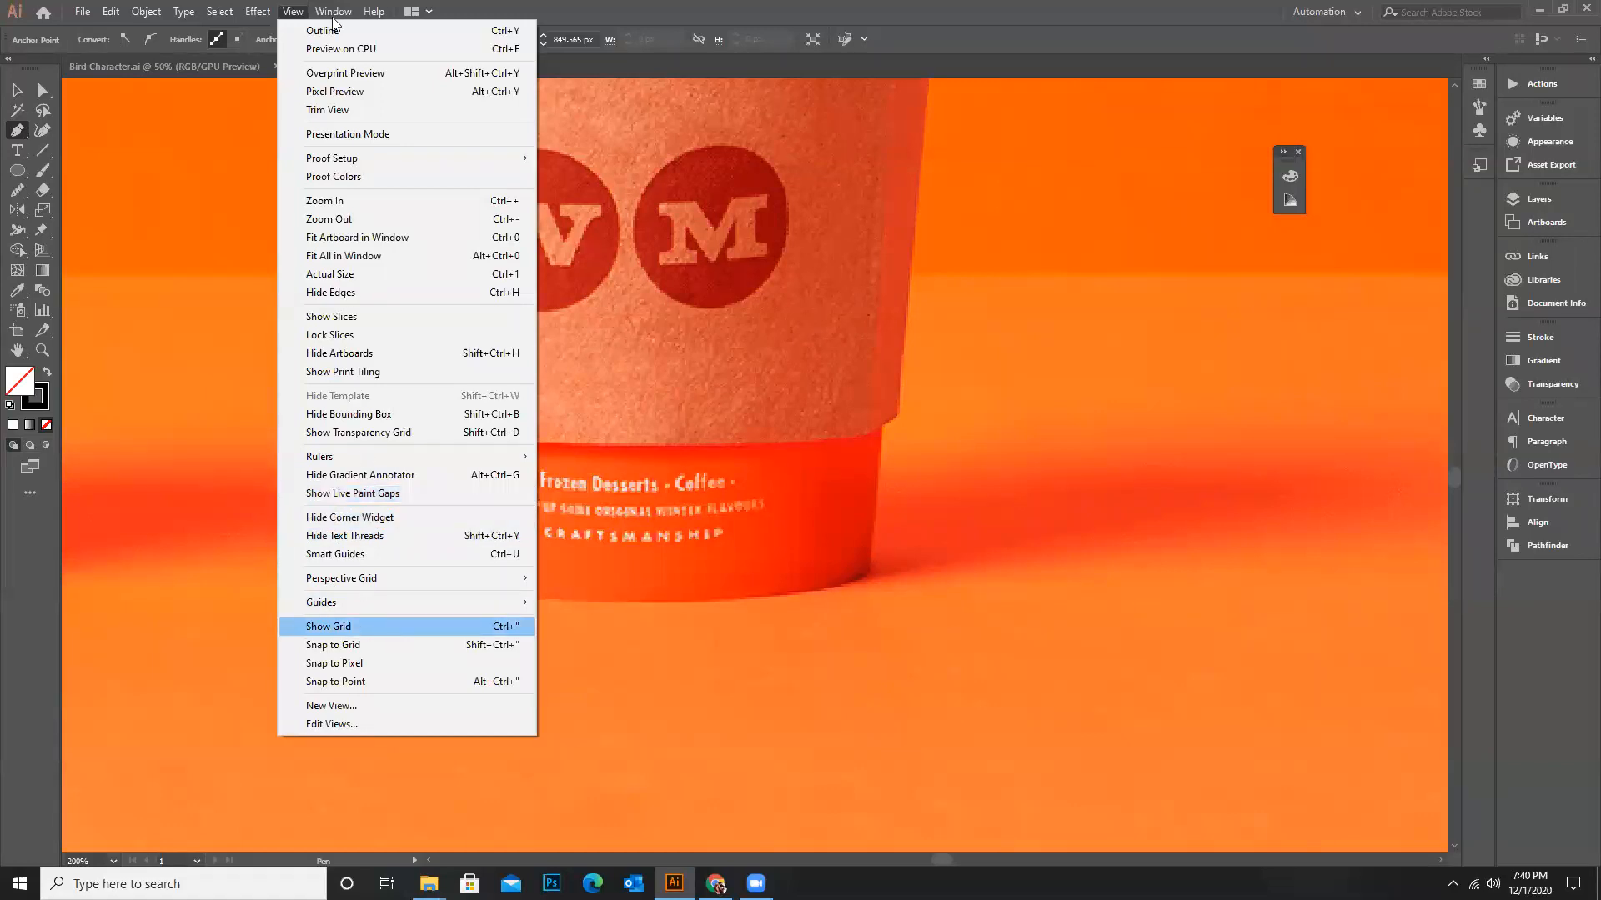
mouse_move(247, 22)
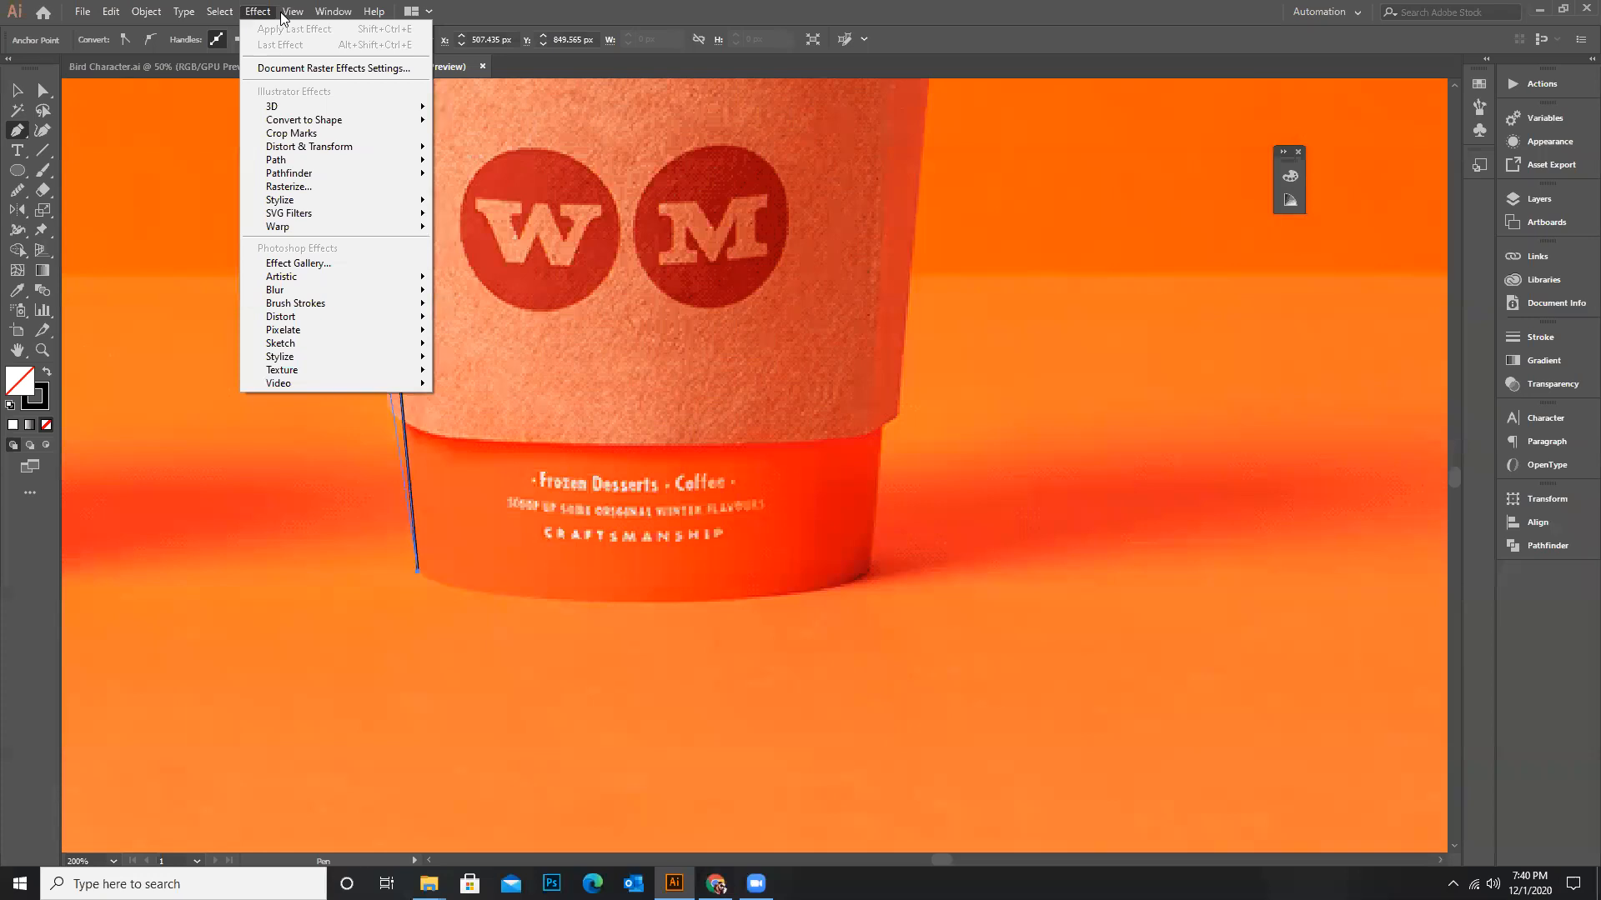
mouse_move(293, 12)
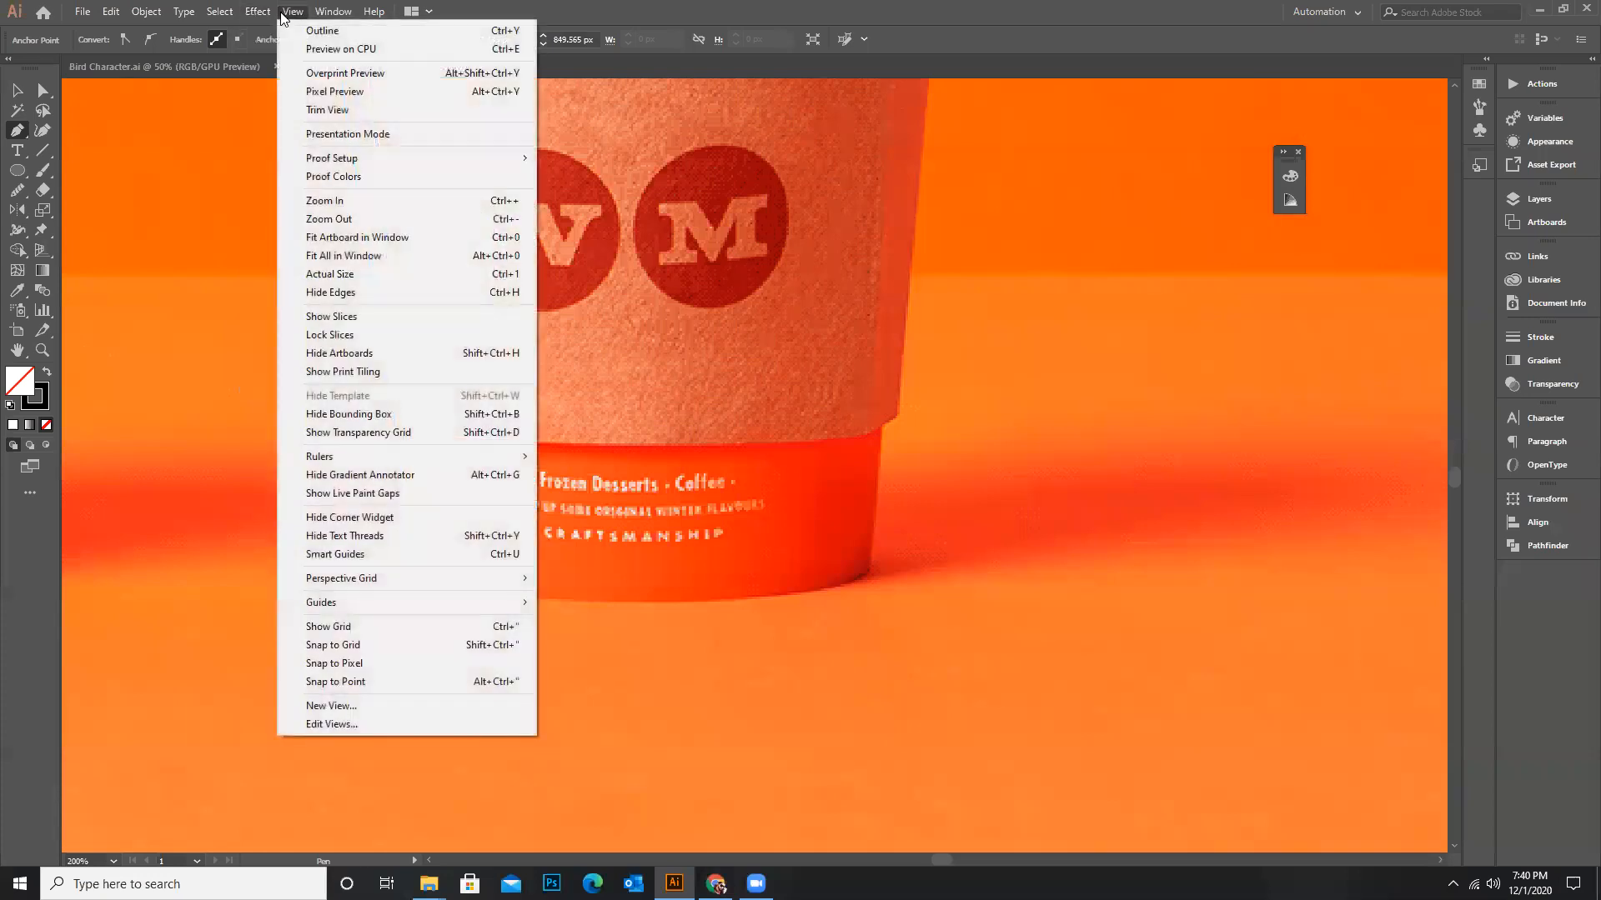
left_click(332, 554)
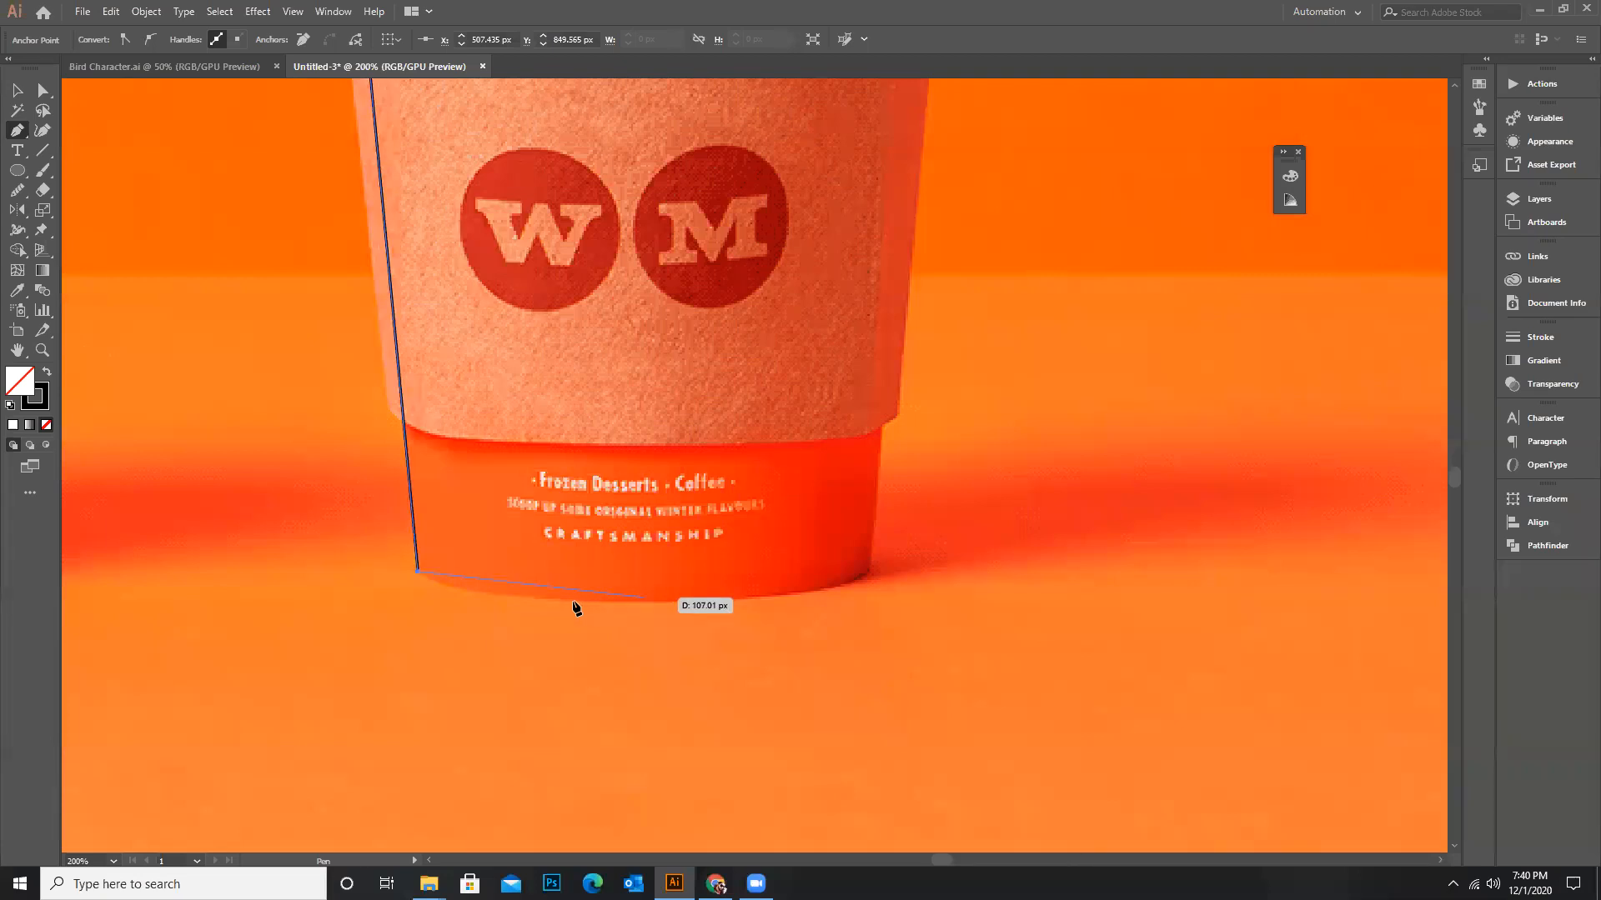
Curve the path along the cup's base to its centre and close the half-cup profile straight up to the lid's starting anchor
left_click(650, 602)
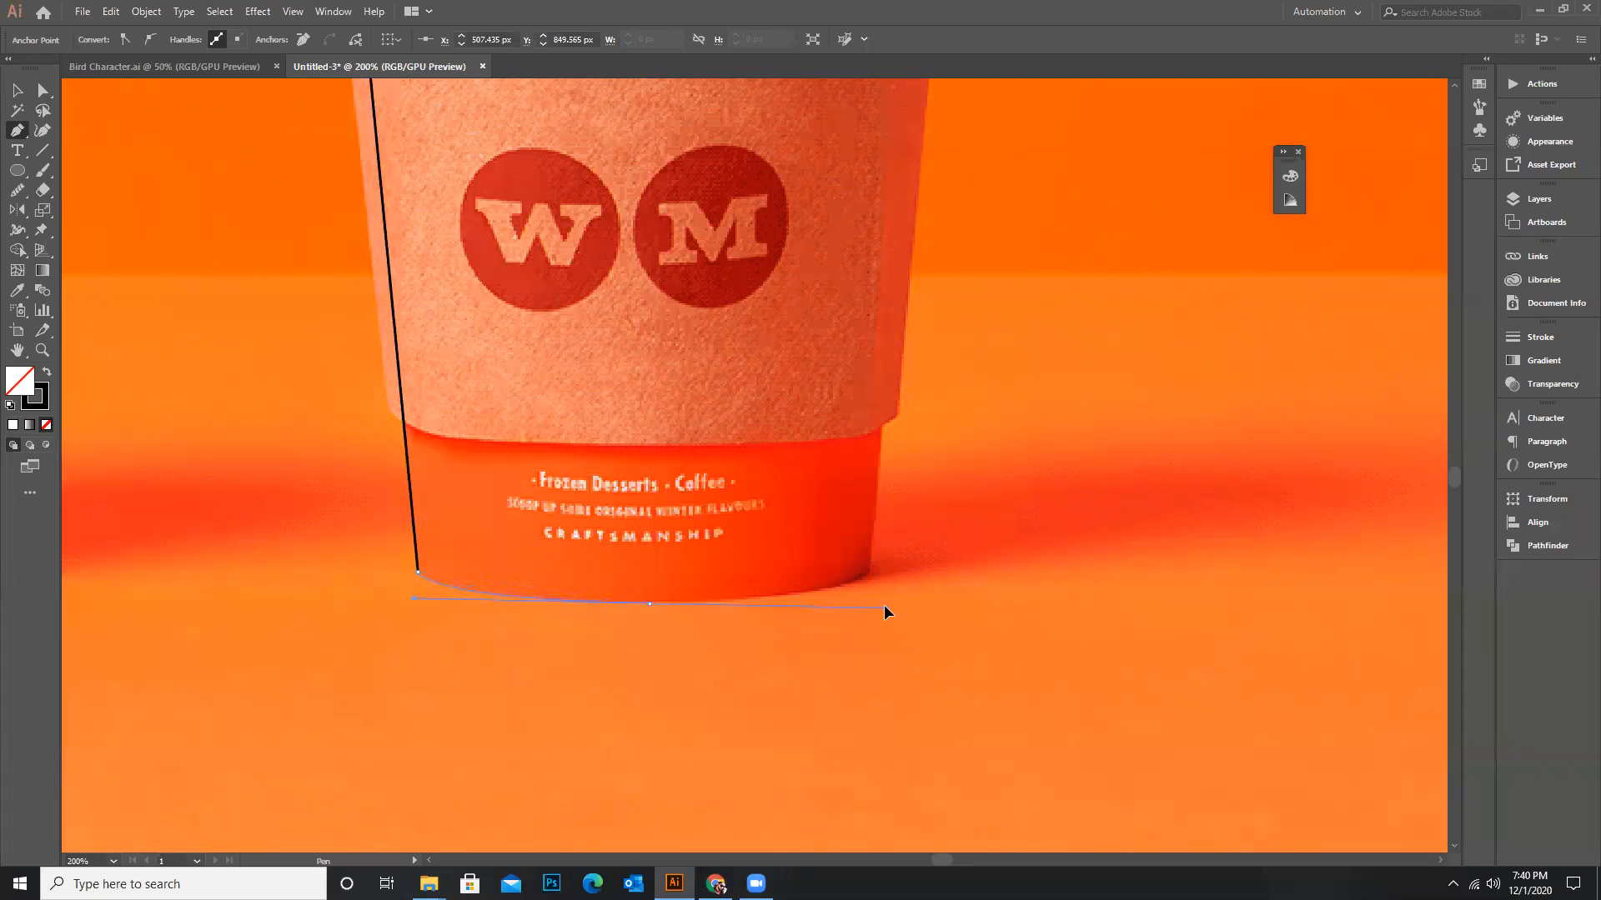
left_click_drag(869, 602, 867, 604)
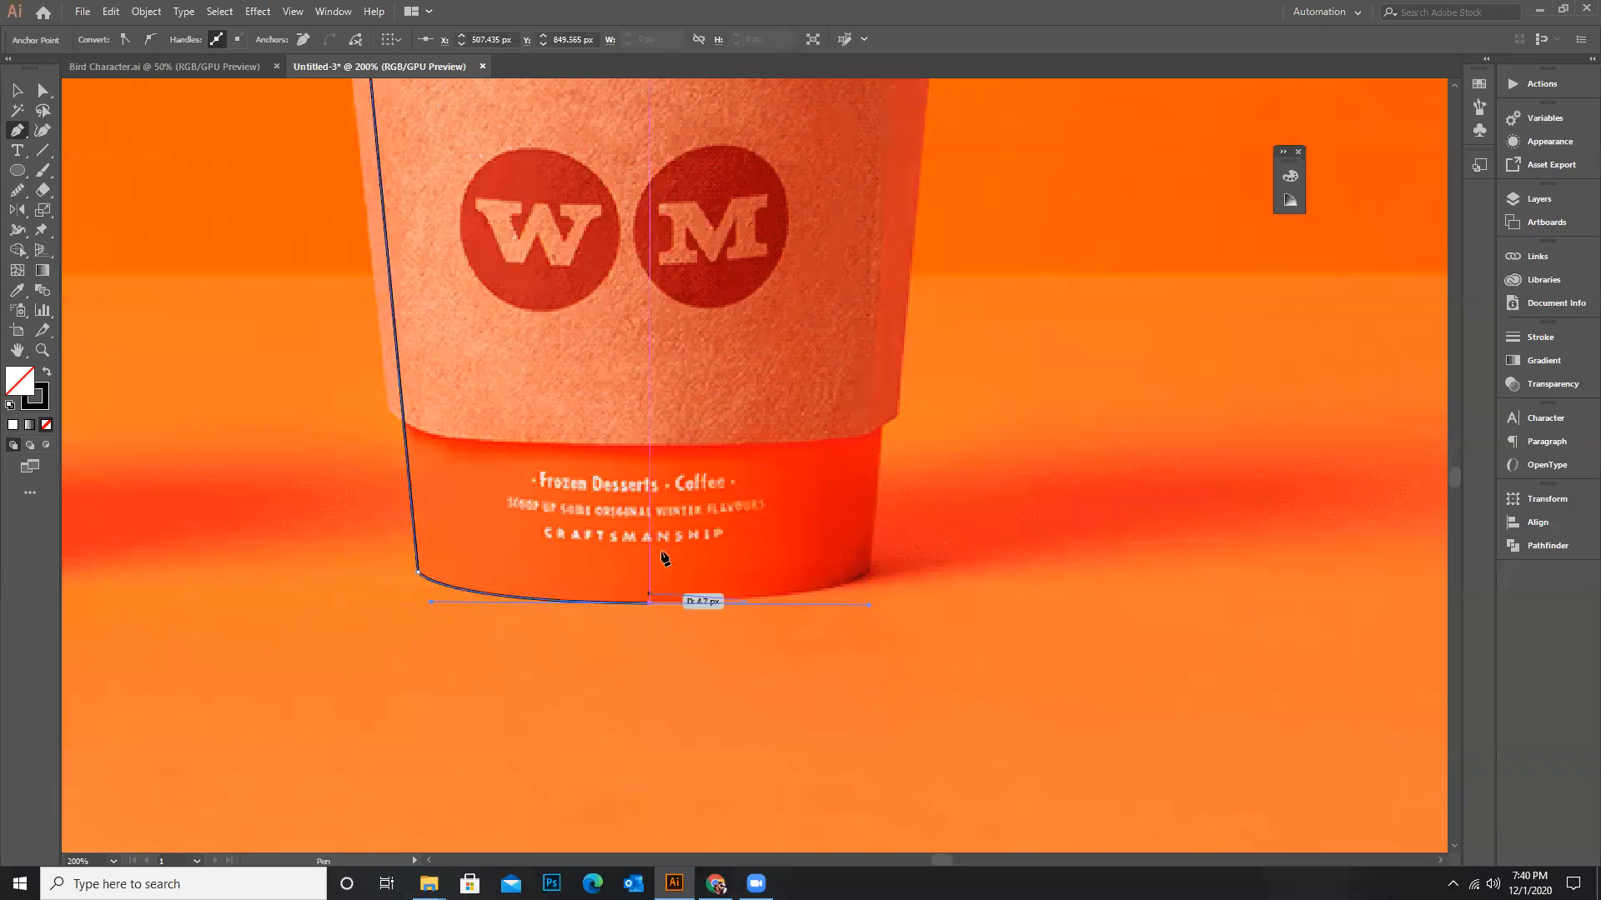
left_click(660, 602)
scroll(652, 421, "up", 3)
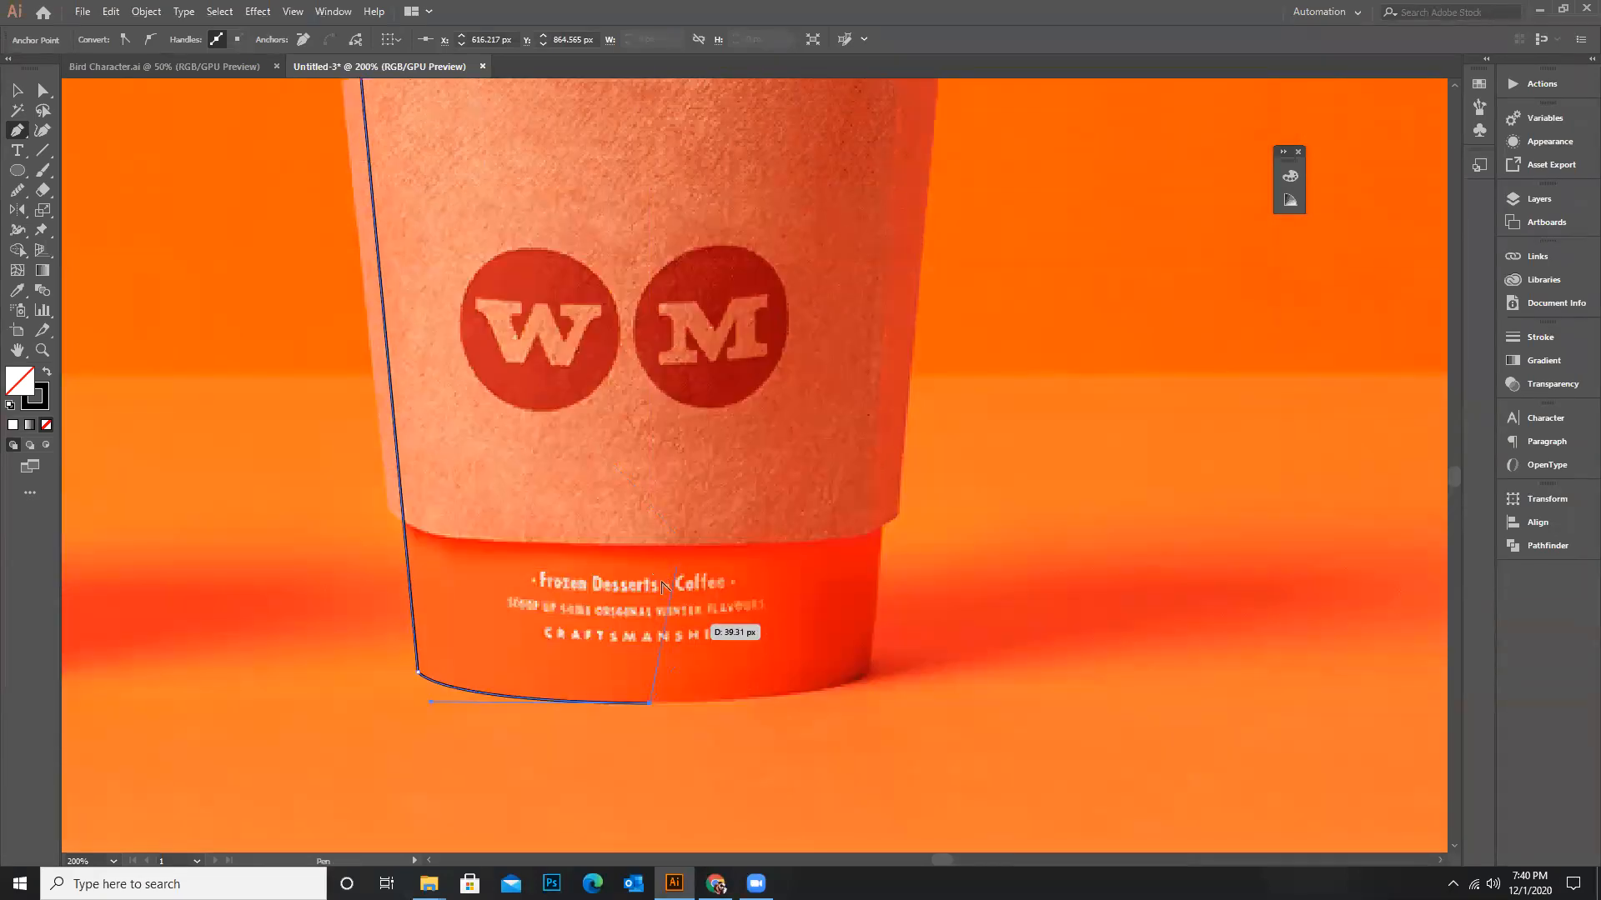
scroll(653, 421, "down", 3)
left_click(661, 344)
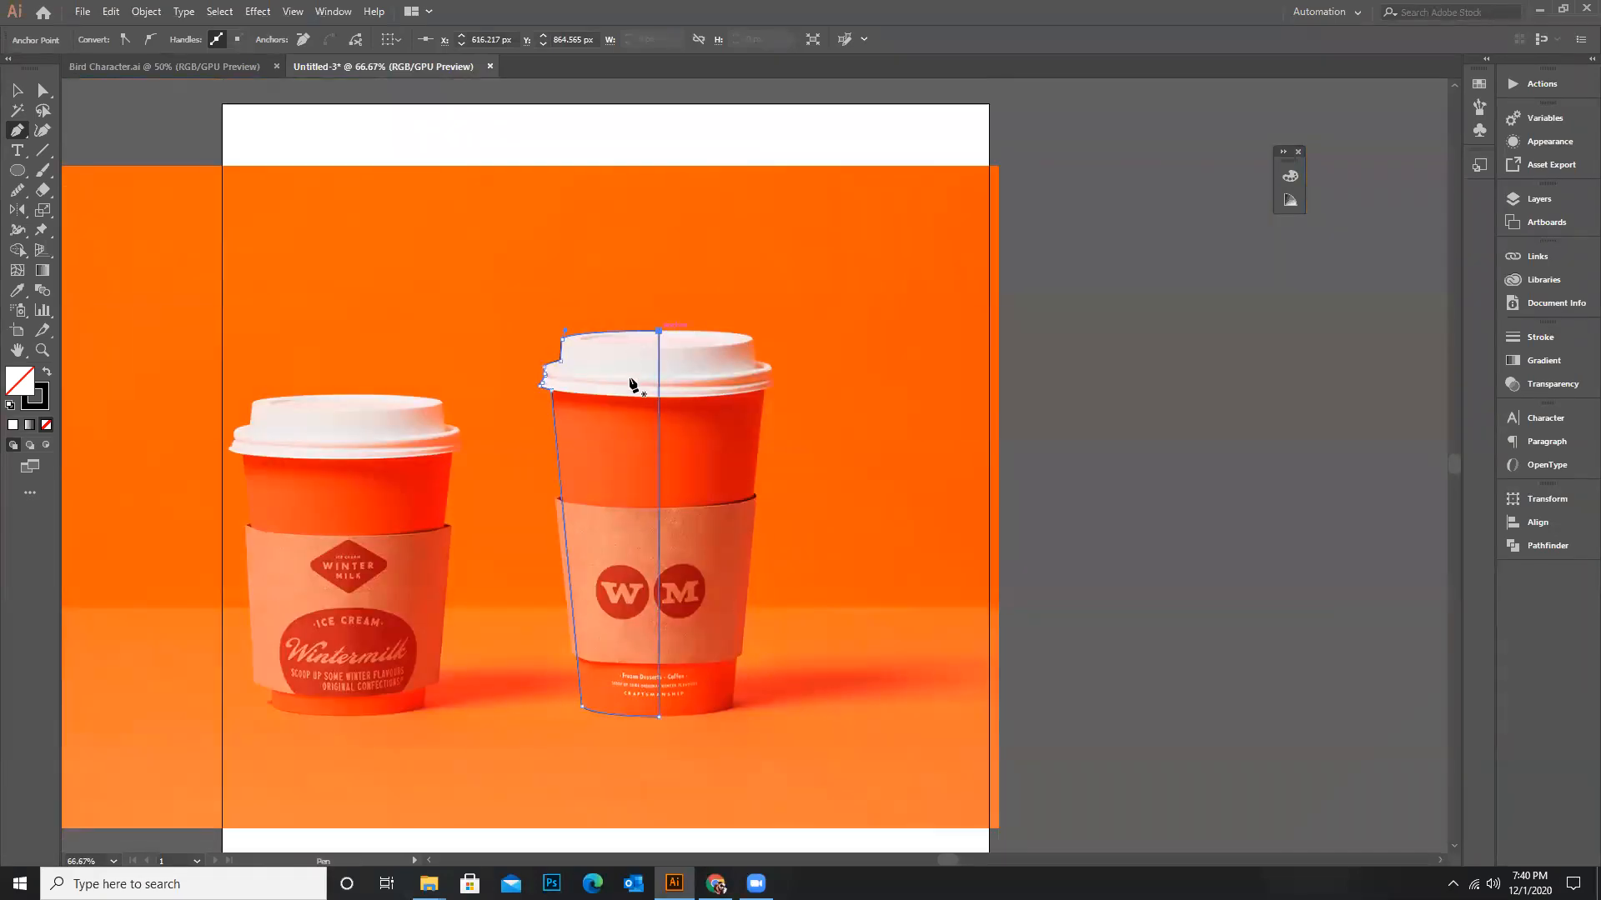
Move the coffee-cups photo left off the artboard, leaving the traced half-cup outline in place
scroll(636, 380, "up", 2)
scroll(709, 367, "down", 3)
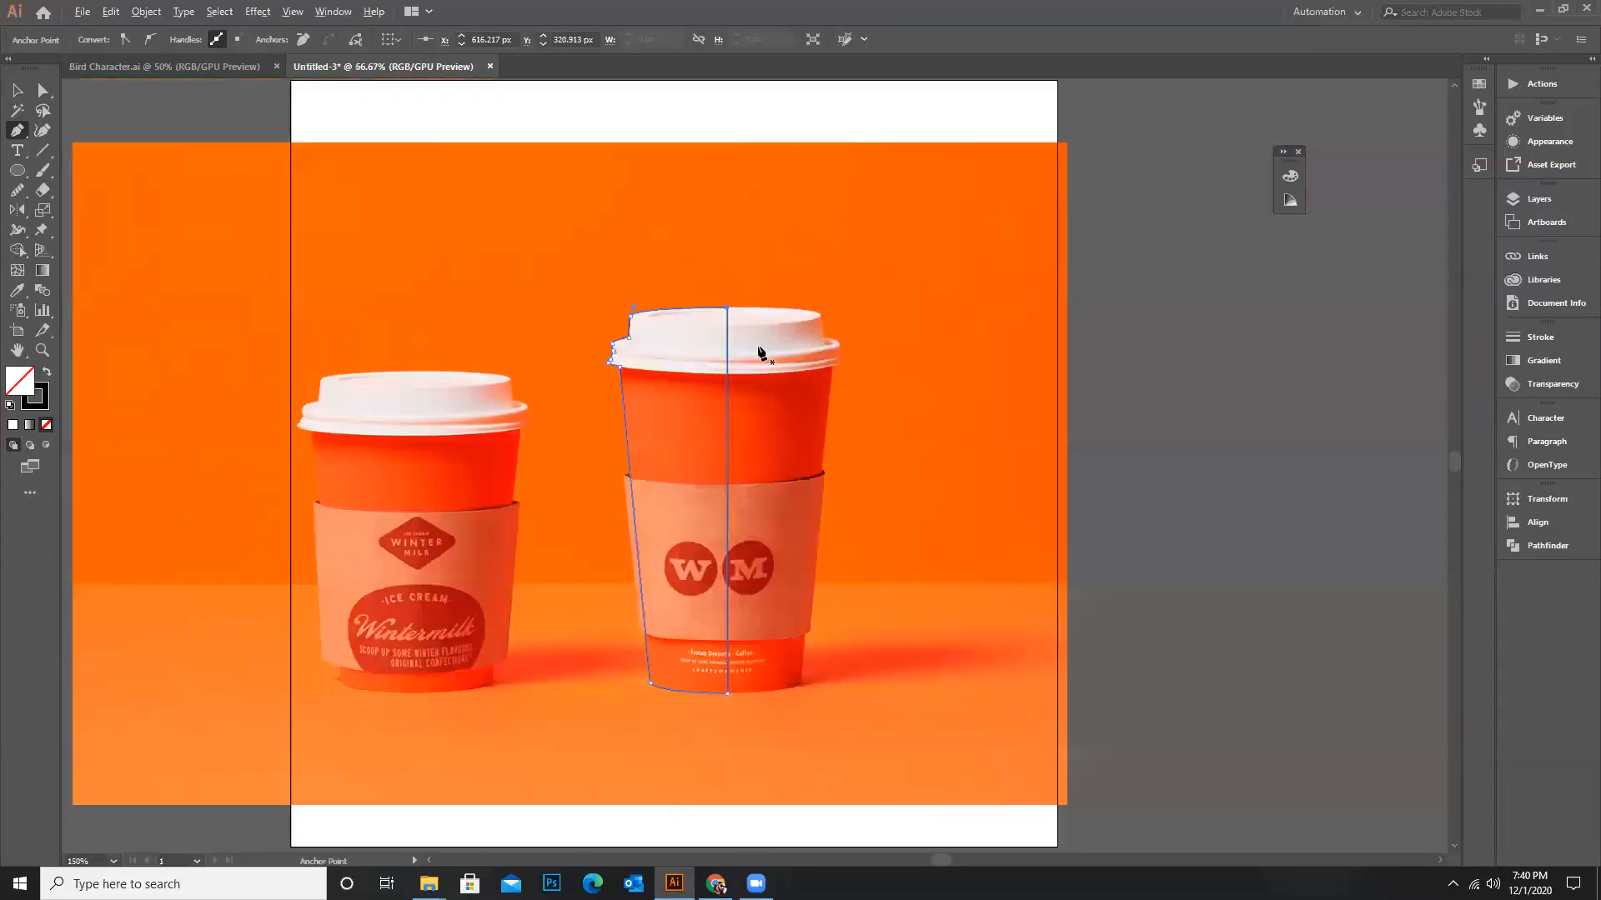
scroll(756, 408, "down", 1)
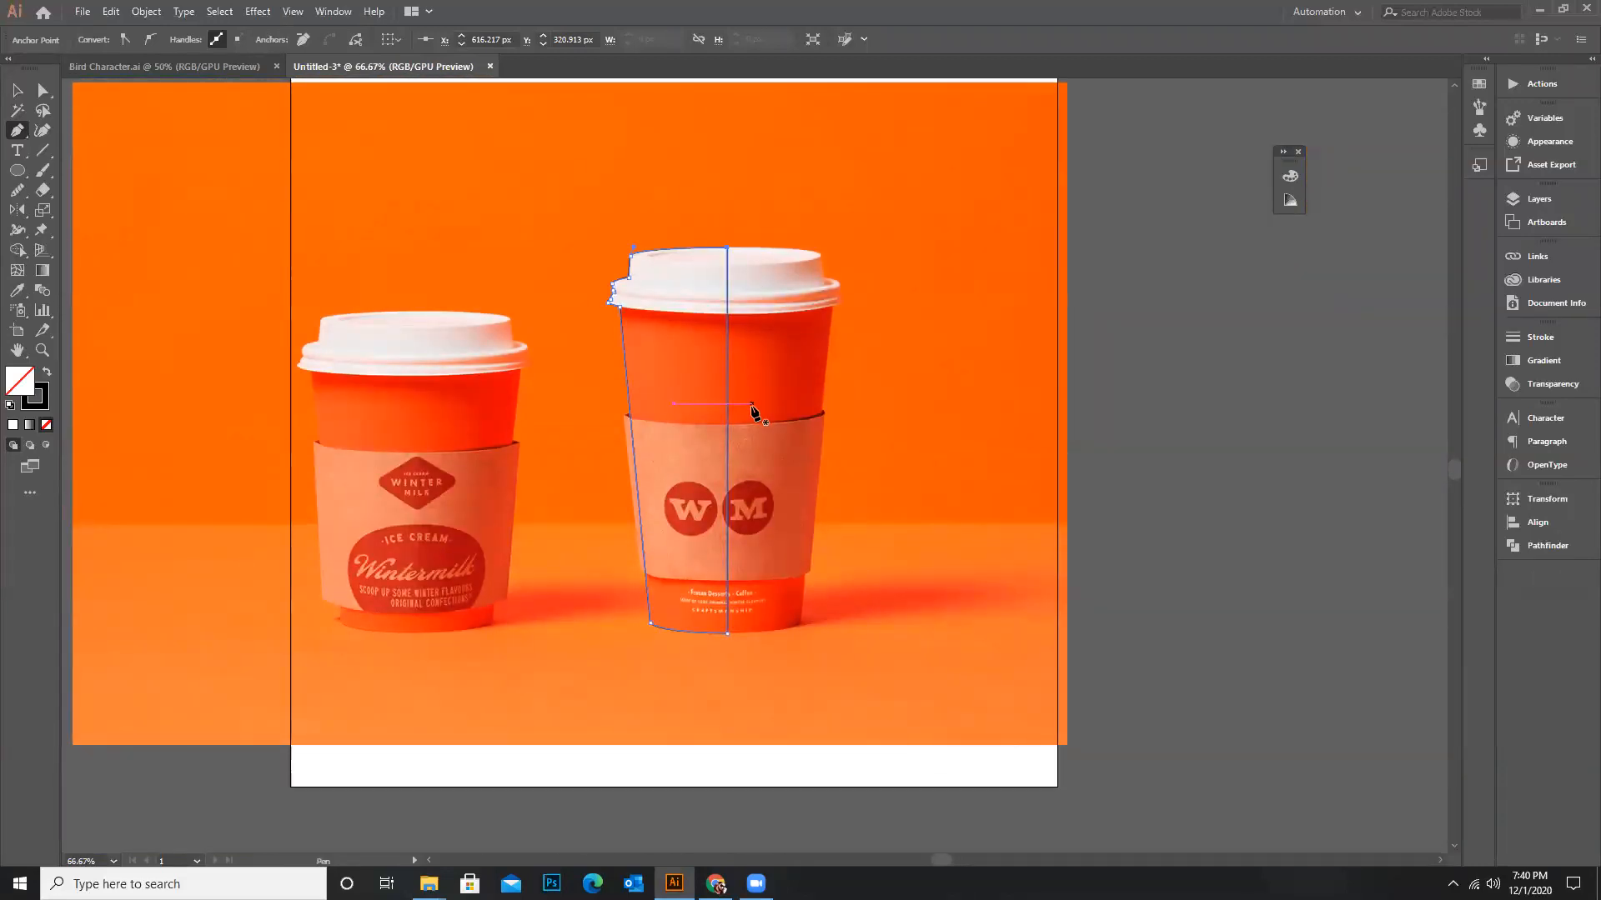
scroll(715, 545, "down", 2)
scroll(776, 511, "up", 2)
scroll(768, 445, "down", 1)
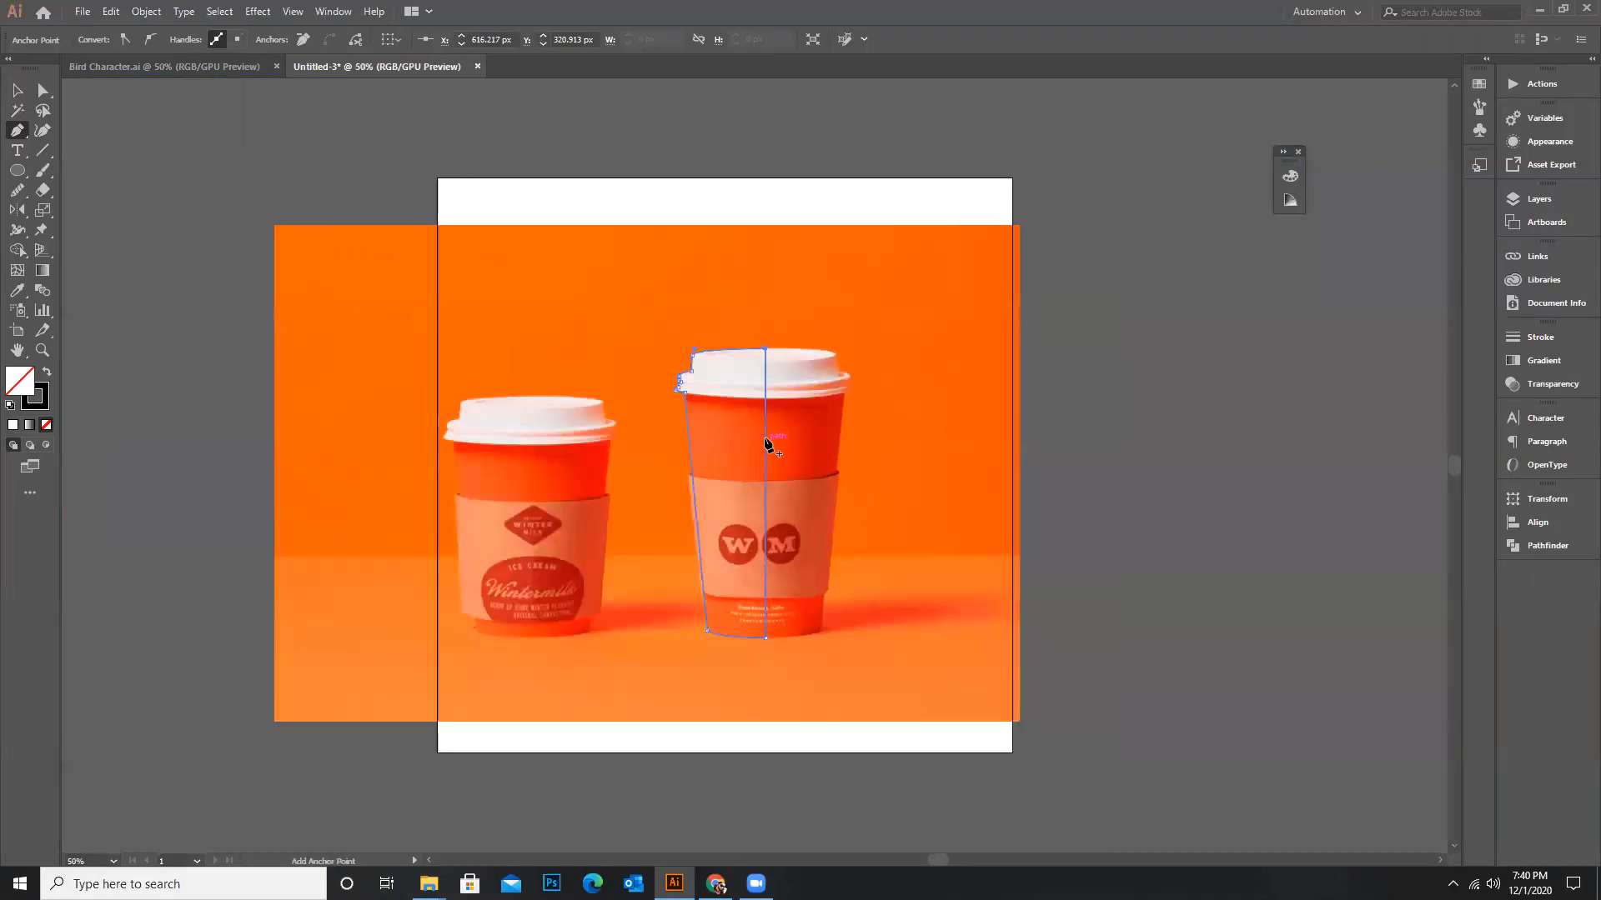
left_click(711, 369, "ctrl")
left_click(18, 90)
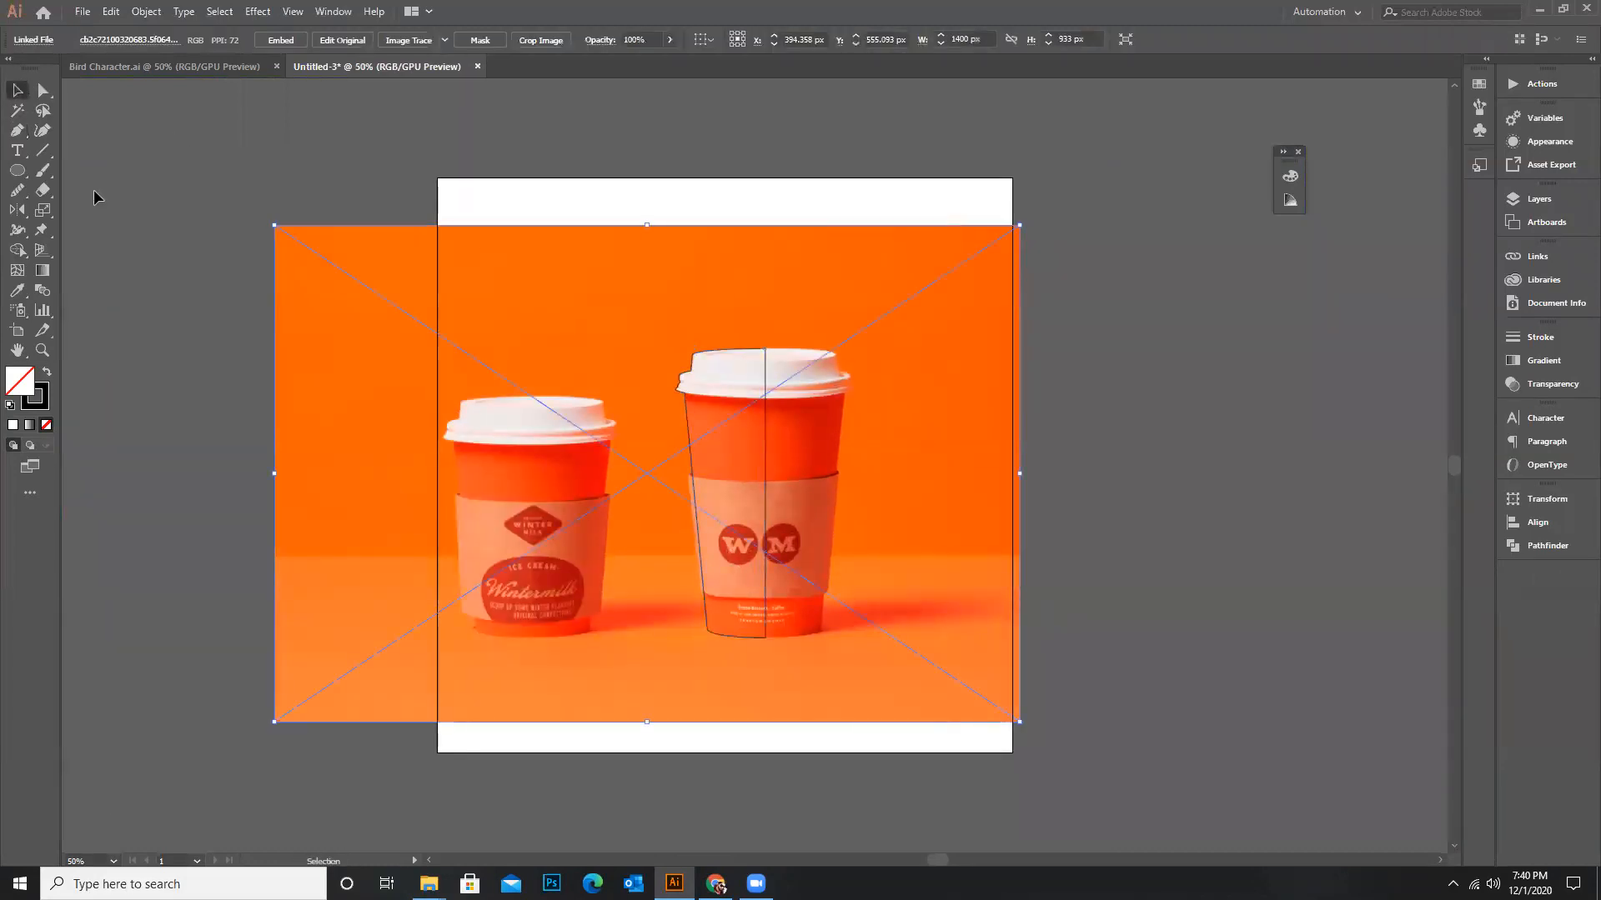
left_click(94, 190)
left_click_drag(713, 251, 89, 242)
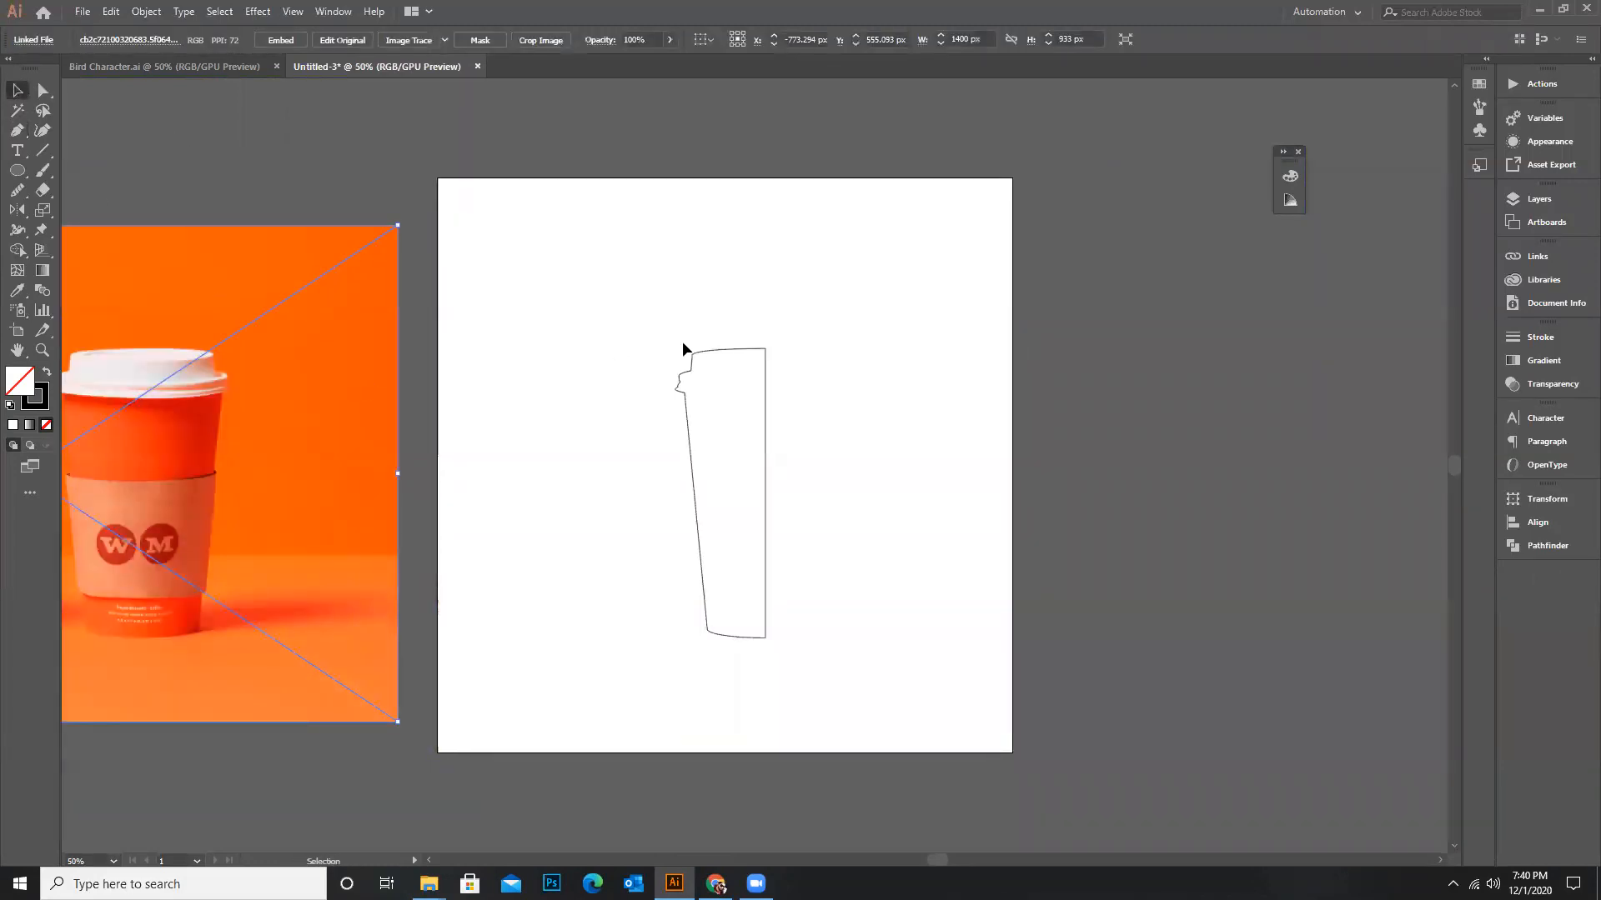
Shift the reference photo slightly farther left and up from the artboard, and deselect it
left_click_drag(805, 627, 806, 624)
scroll(806, 531, "up", 2)
left_click(710, 424)
scroll(850, 425, "down", 2)
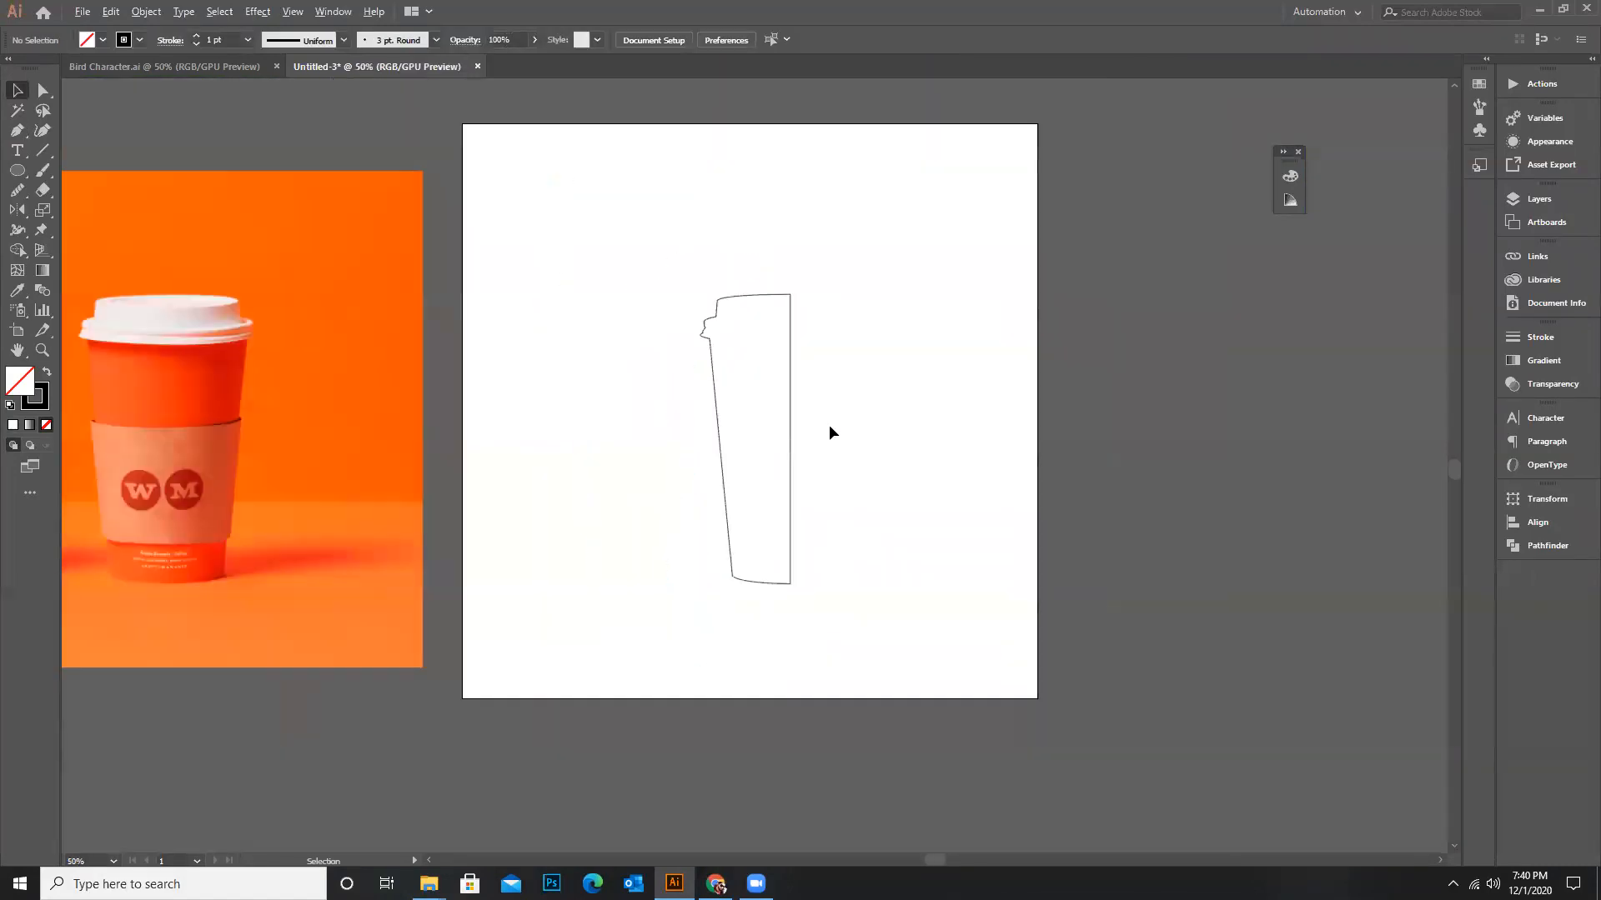
left_click(313, 328)
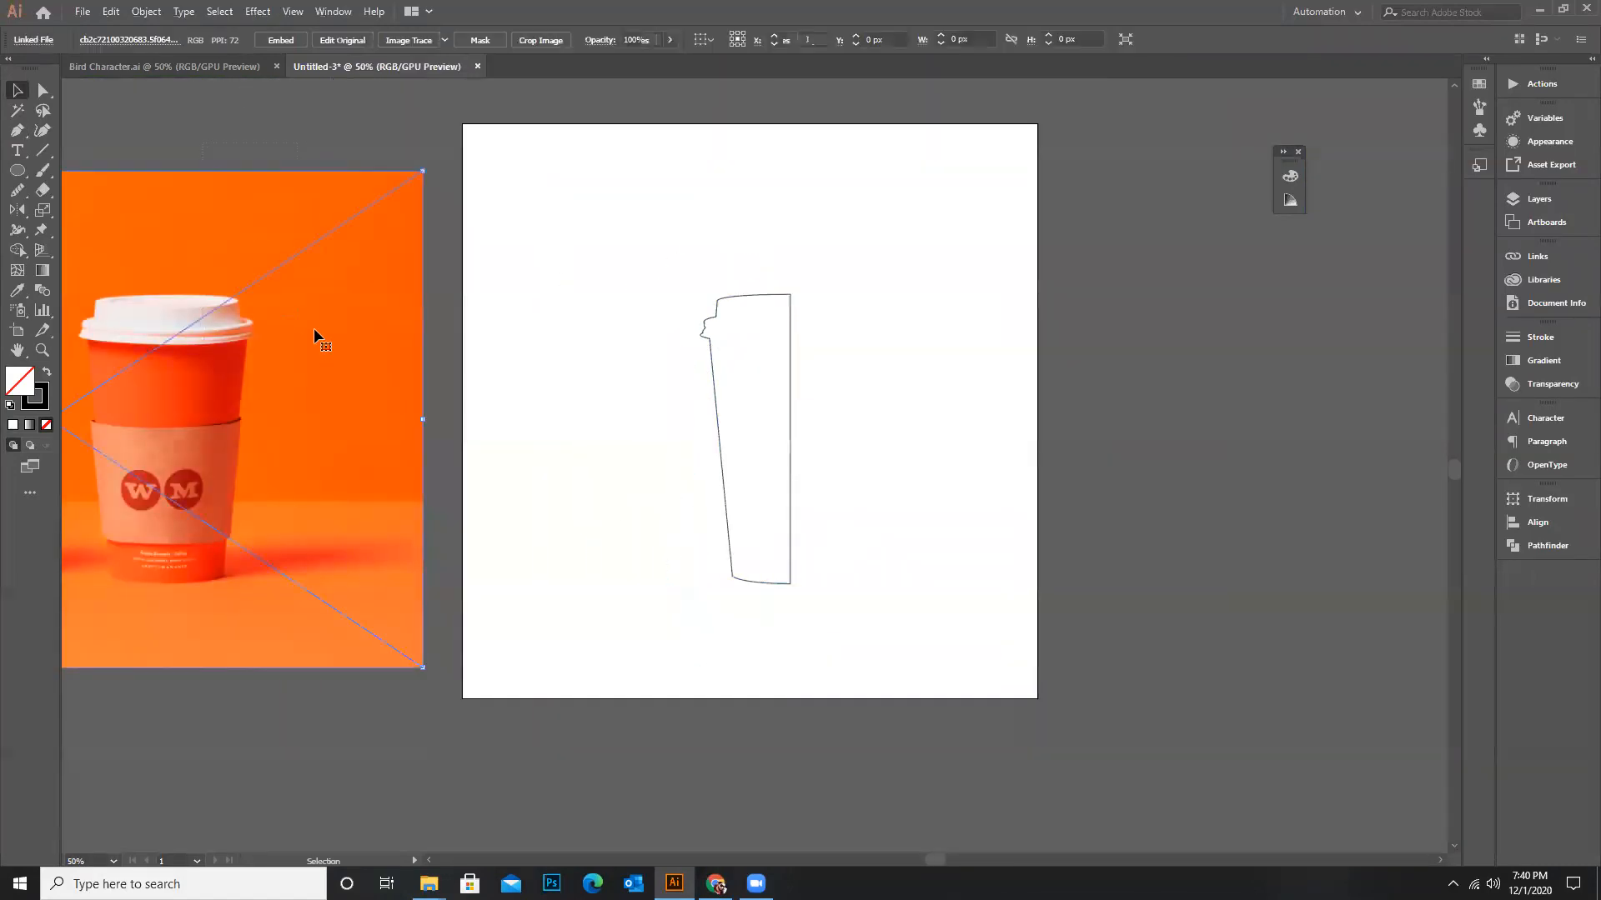
left_click_drag(351, 378, 307, 363)
left_click(400, 347)
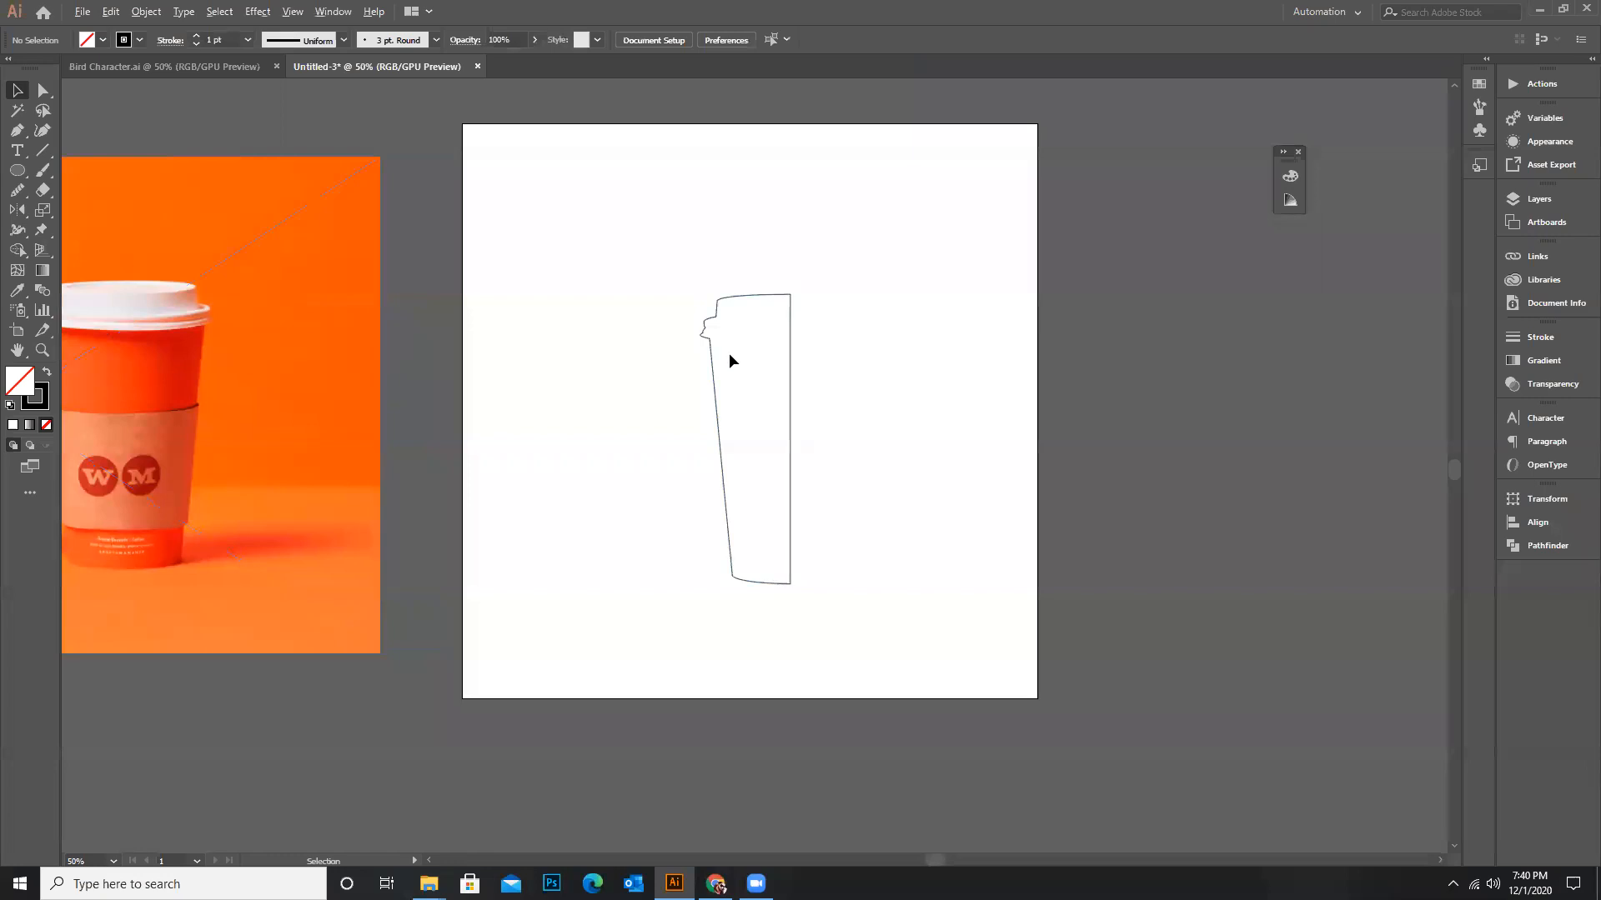
Apply a 3D Revolve effect to the half-cup outline, with the preview on and the offset taken from the Right Edge
scroll(720, 325, "up", 2)
left_click_drag(643, 261, 972, 372)
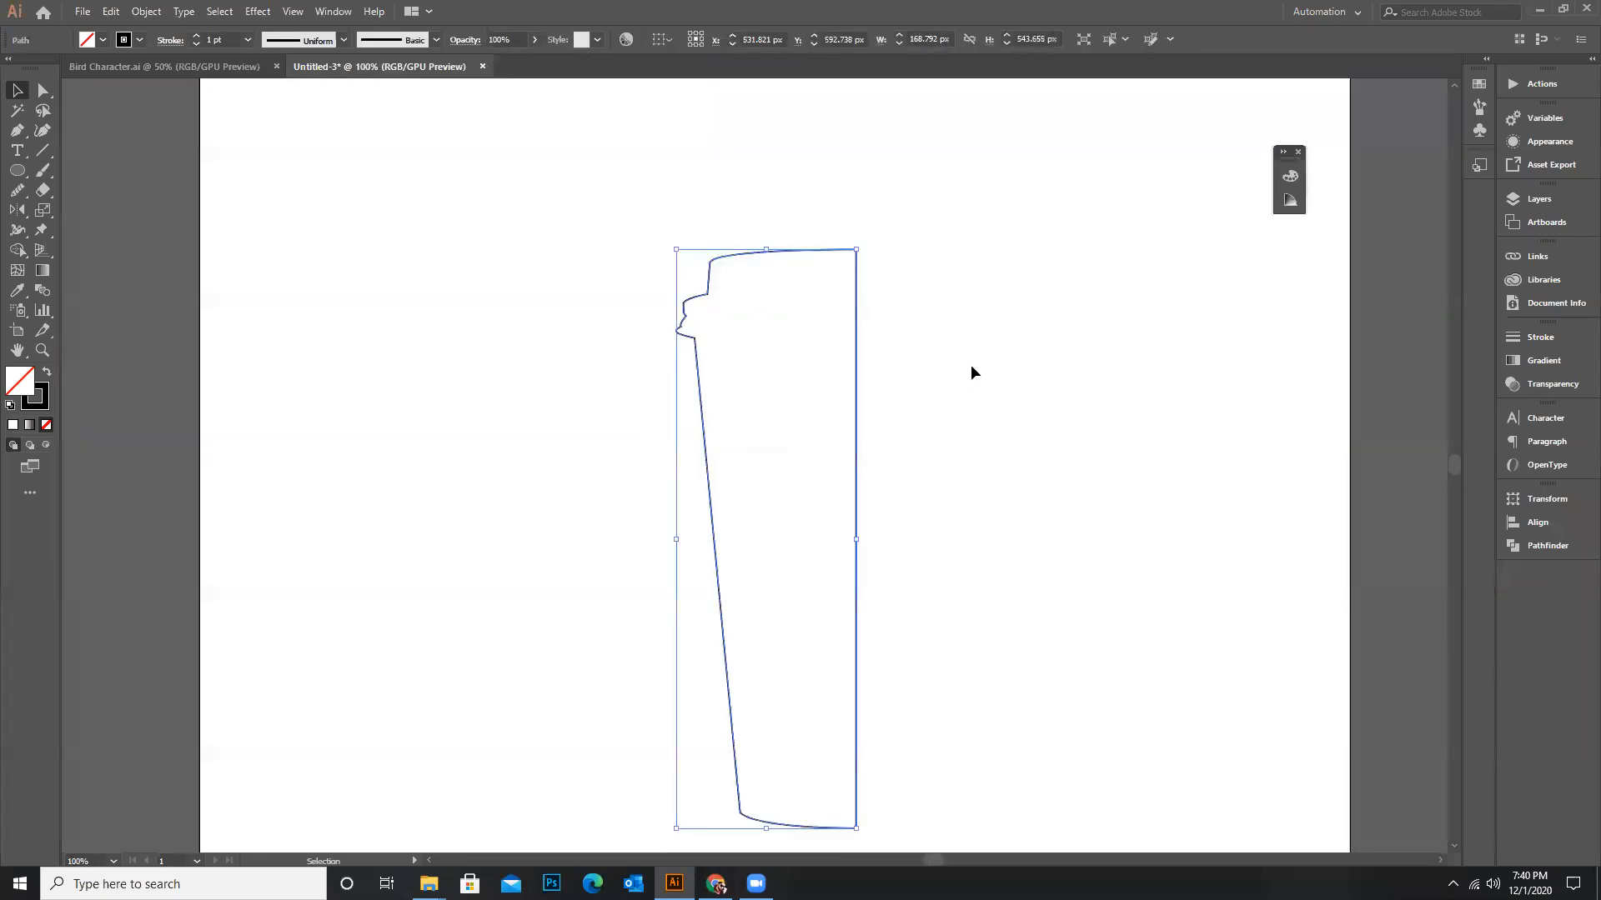
left_click(260, 10)
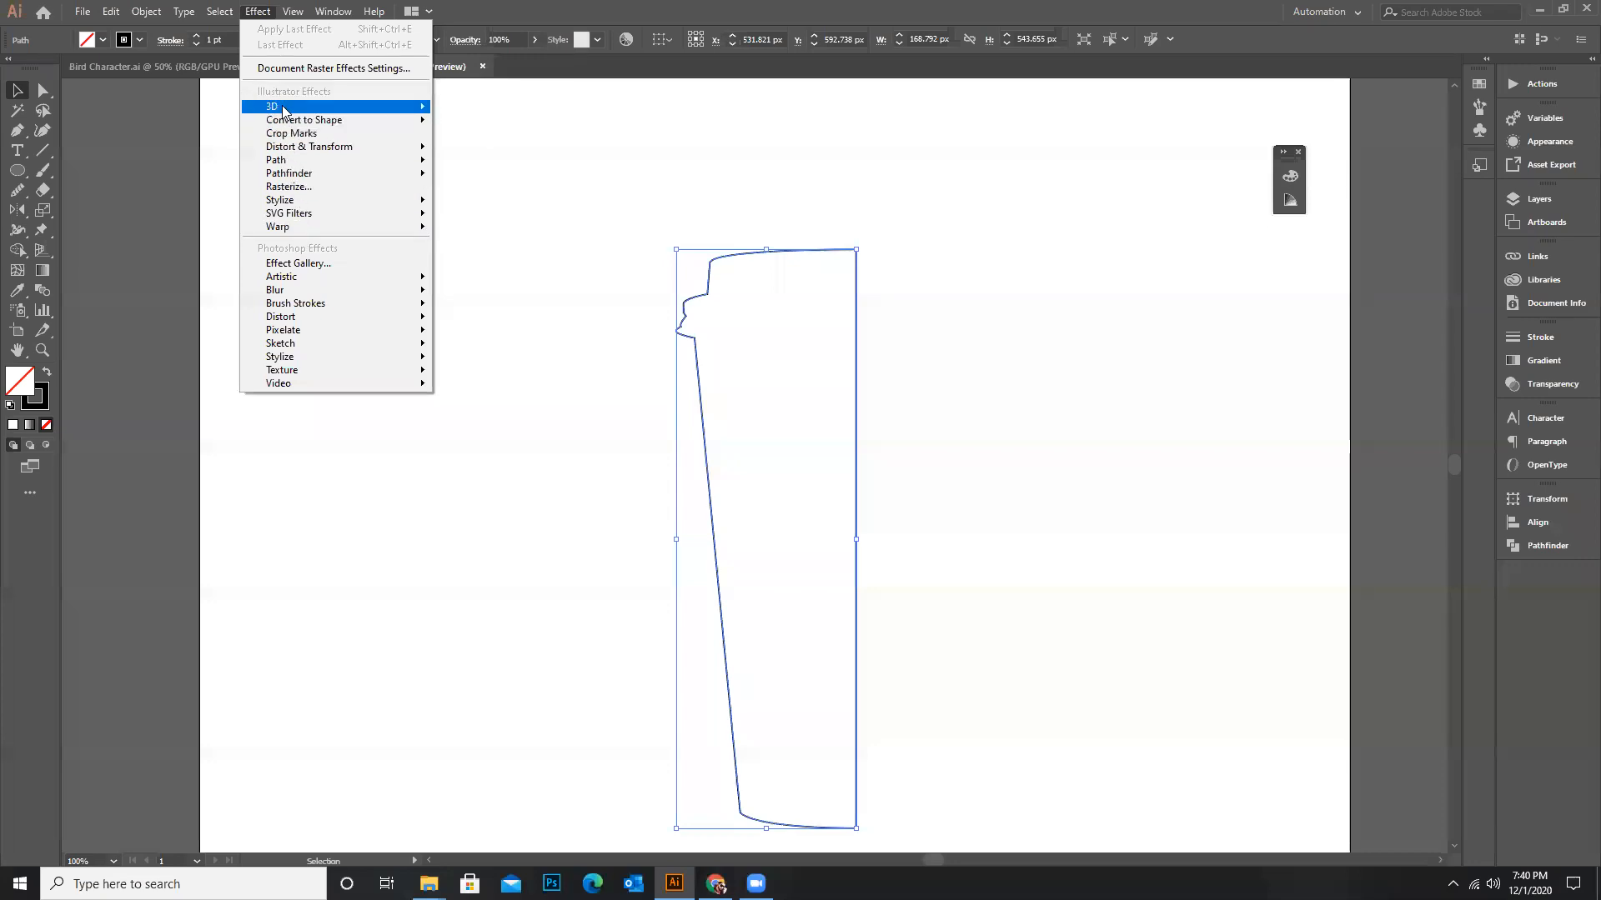
mouse_move(367, 107)
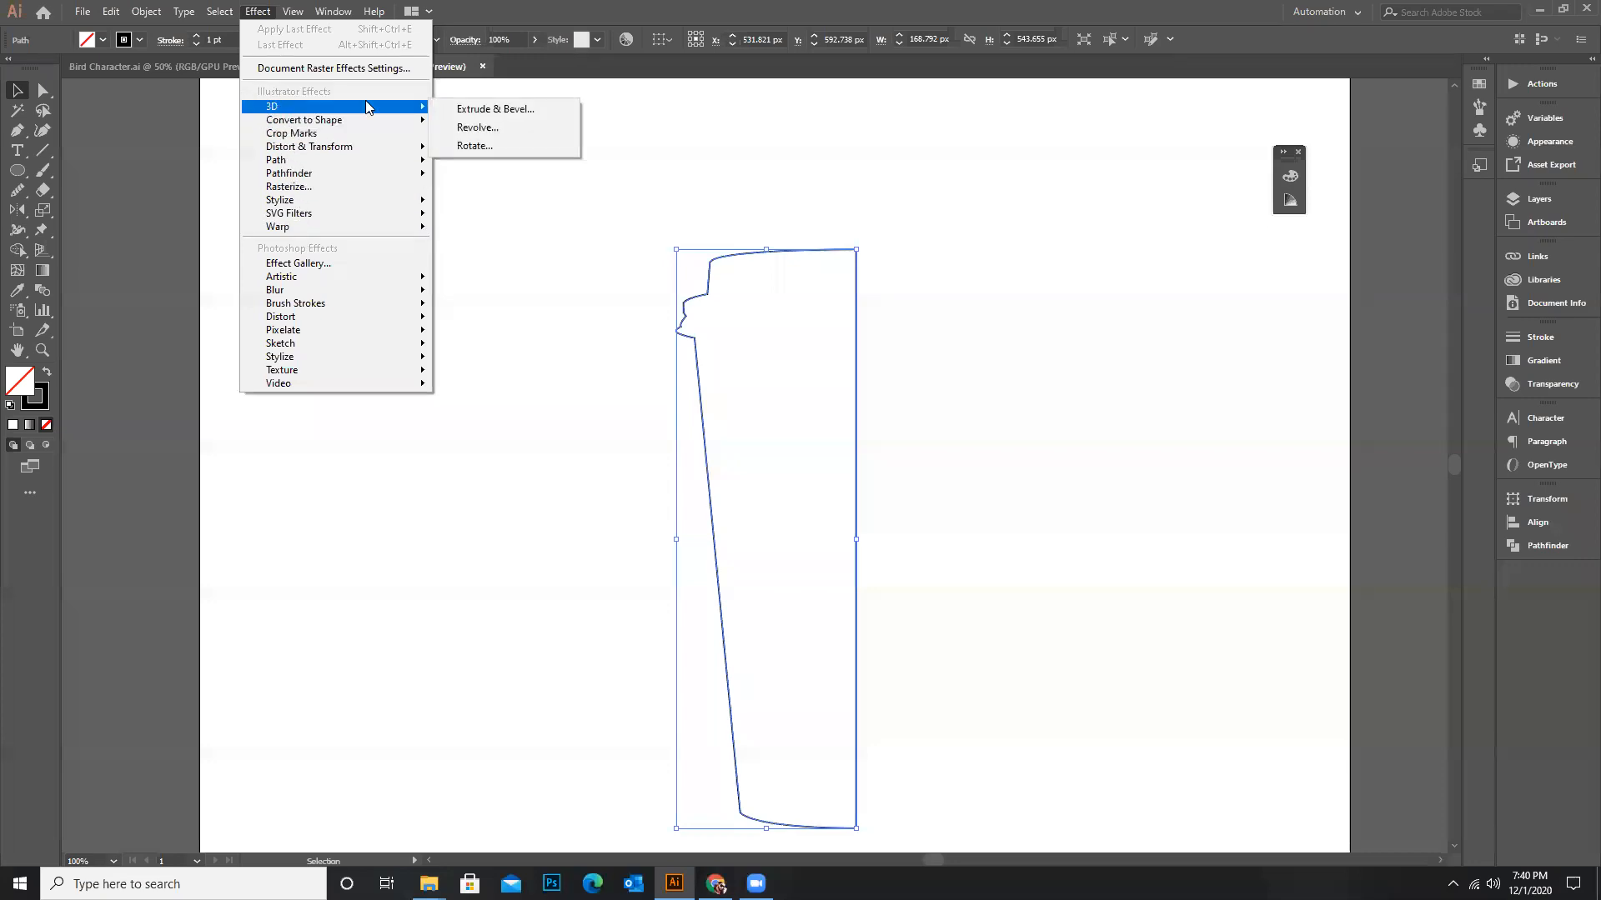
left_click(481, 129)
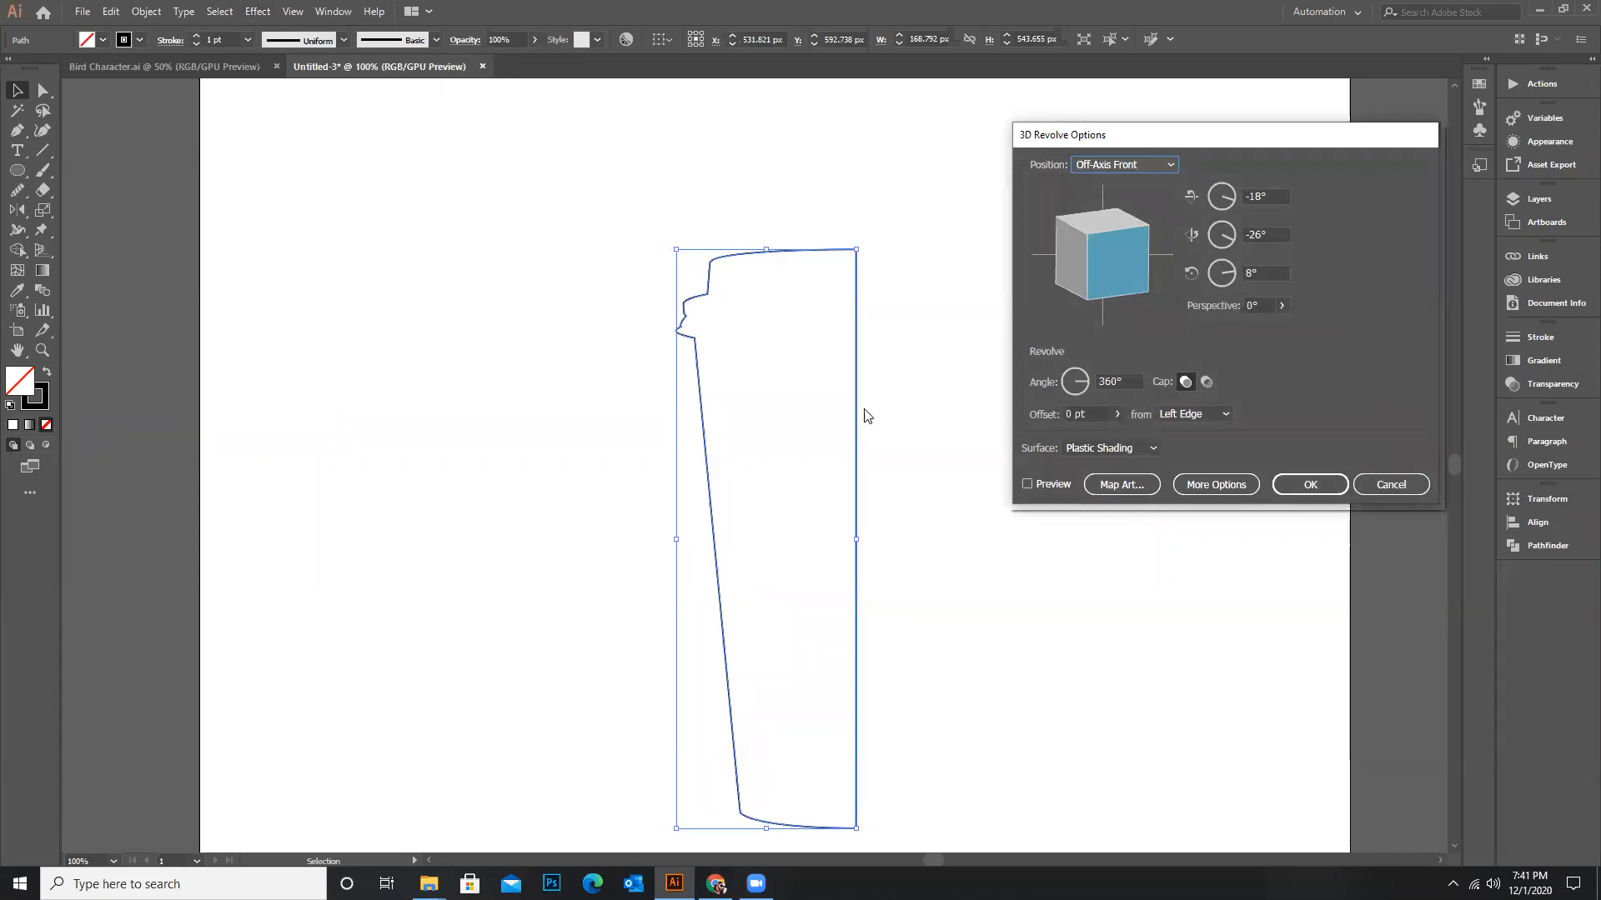
left_click(1026, 485)
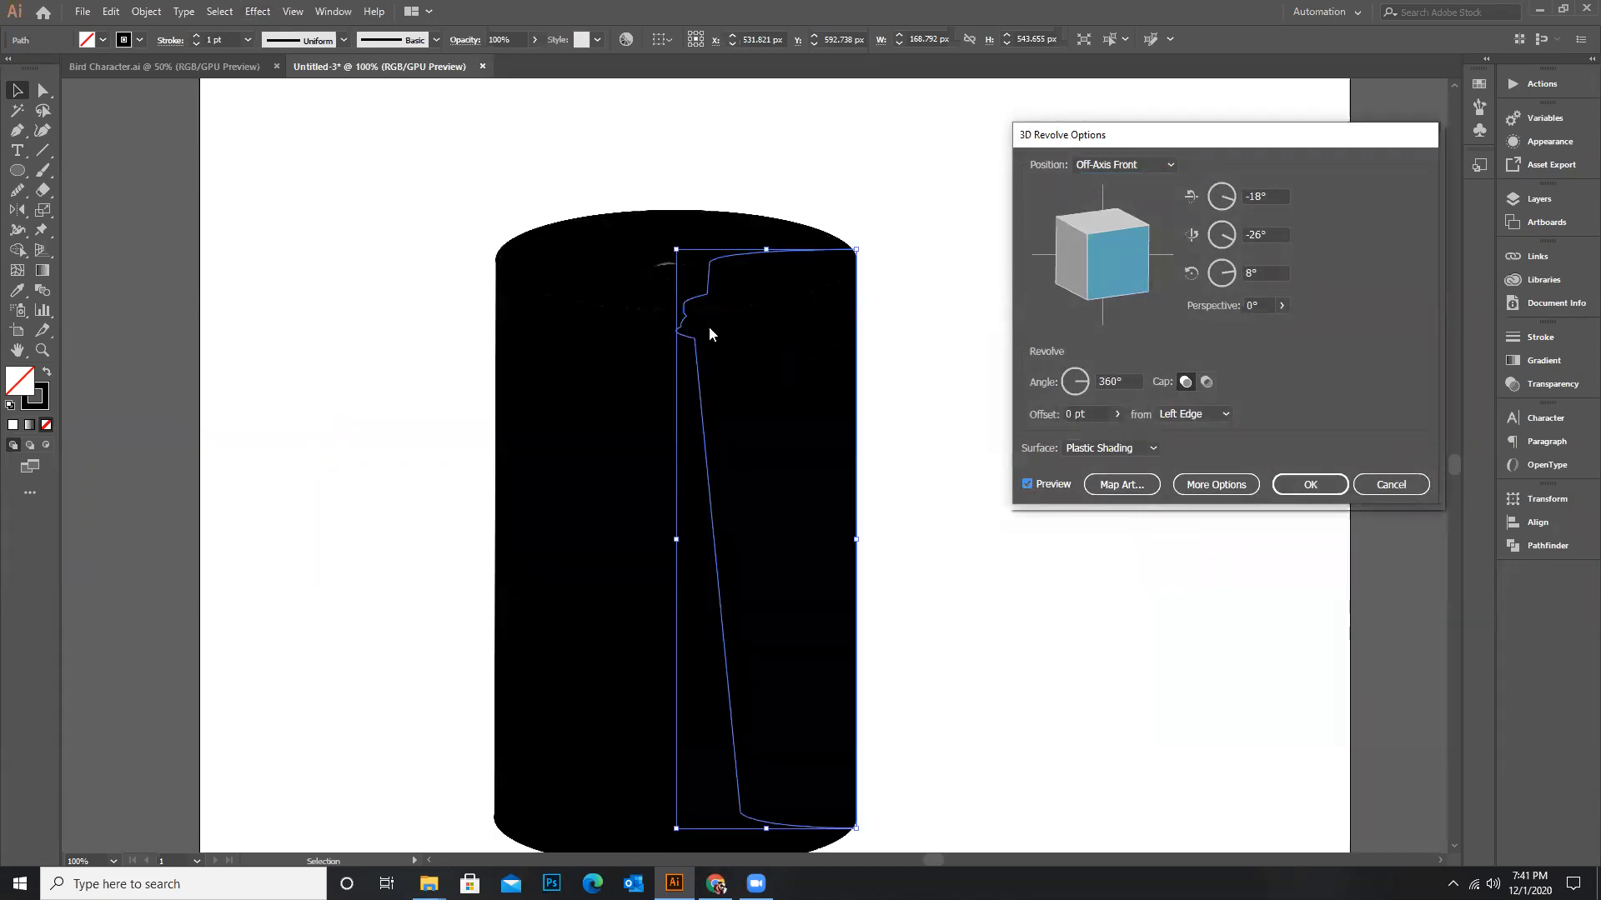
left_click(1225, 414)
left_click(1189, 454)
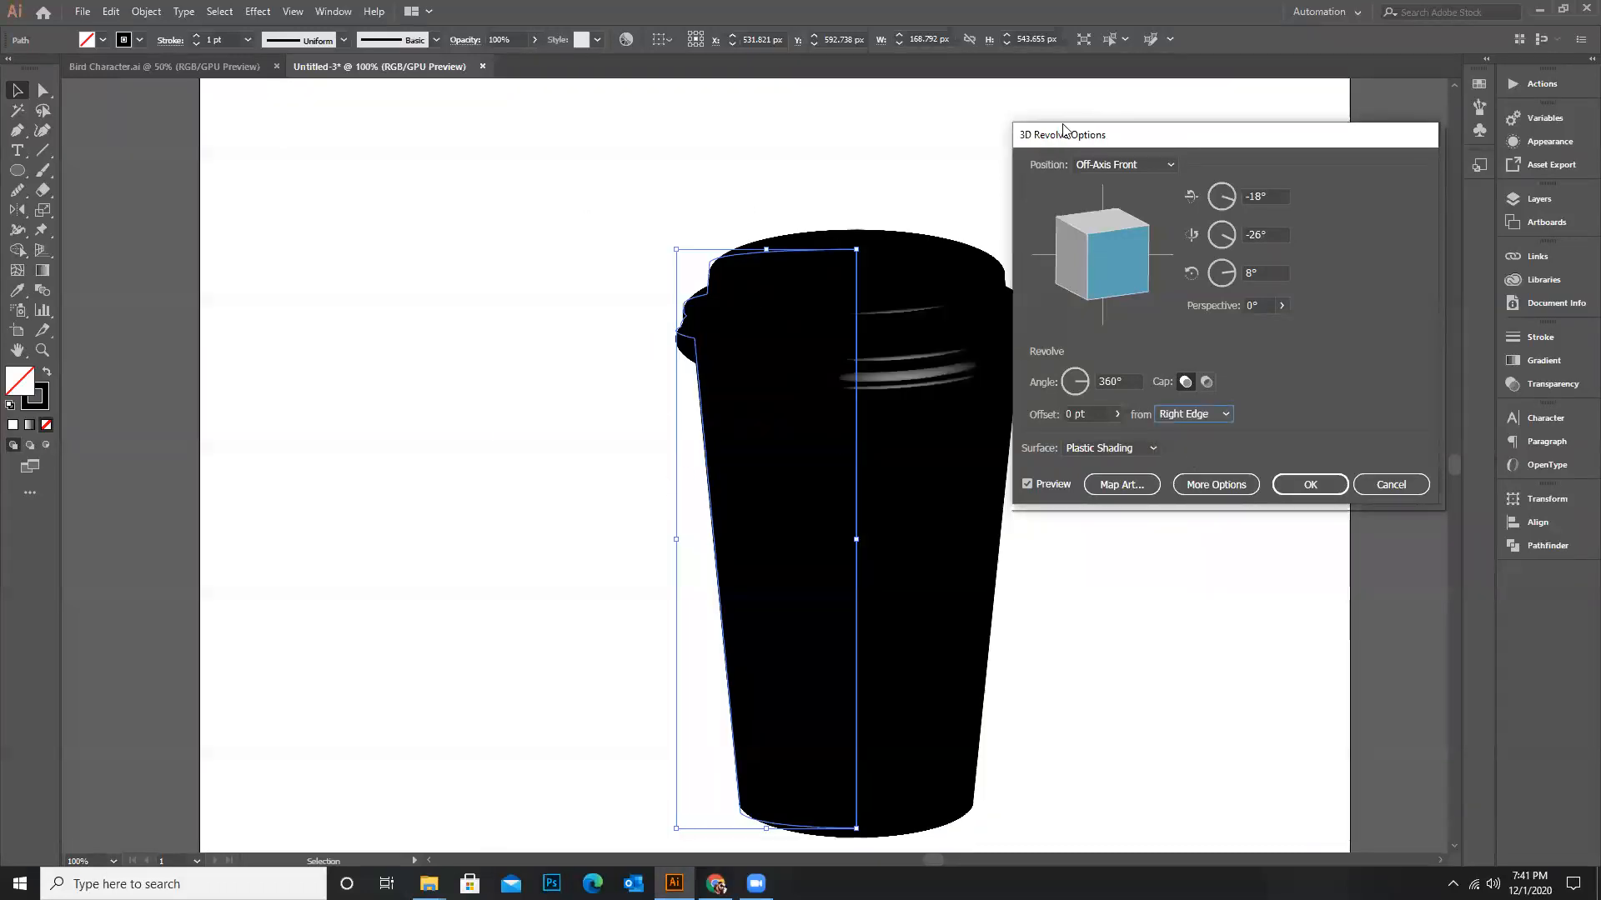
Move the 3D Revolve settings clear of the cup, show the additional shading options, and position the light at the sphere's upper right
left_click_drag(1047, 138, 1139, 94)
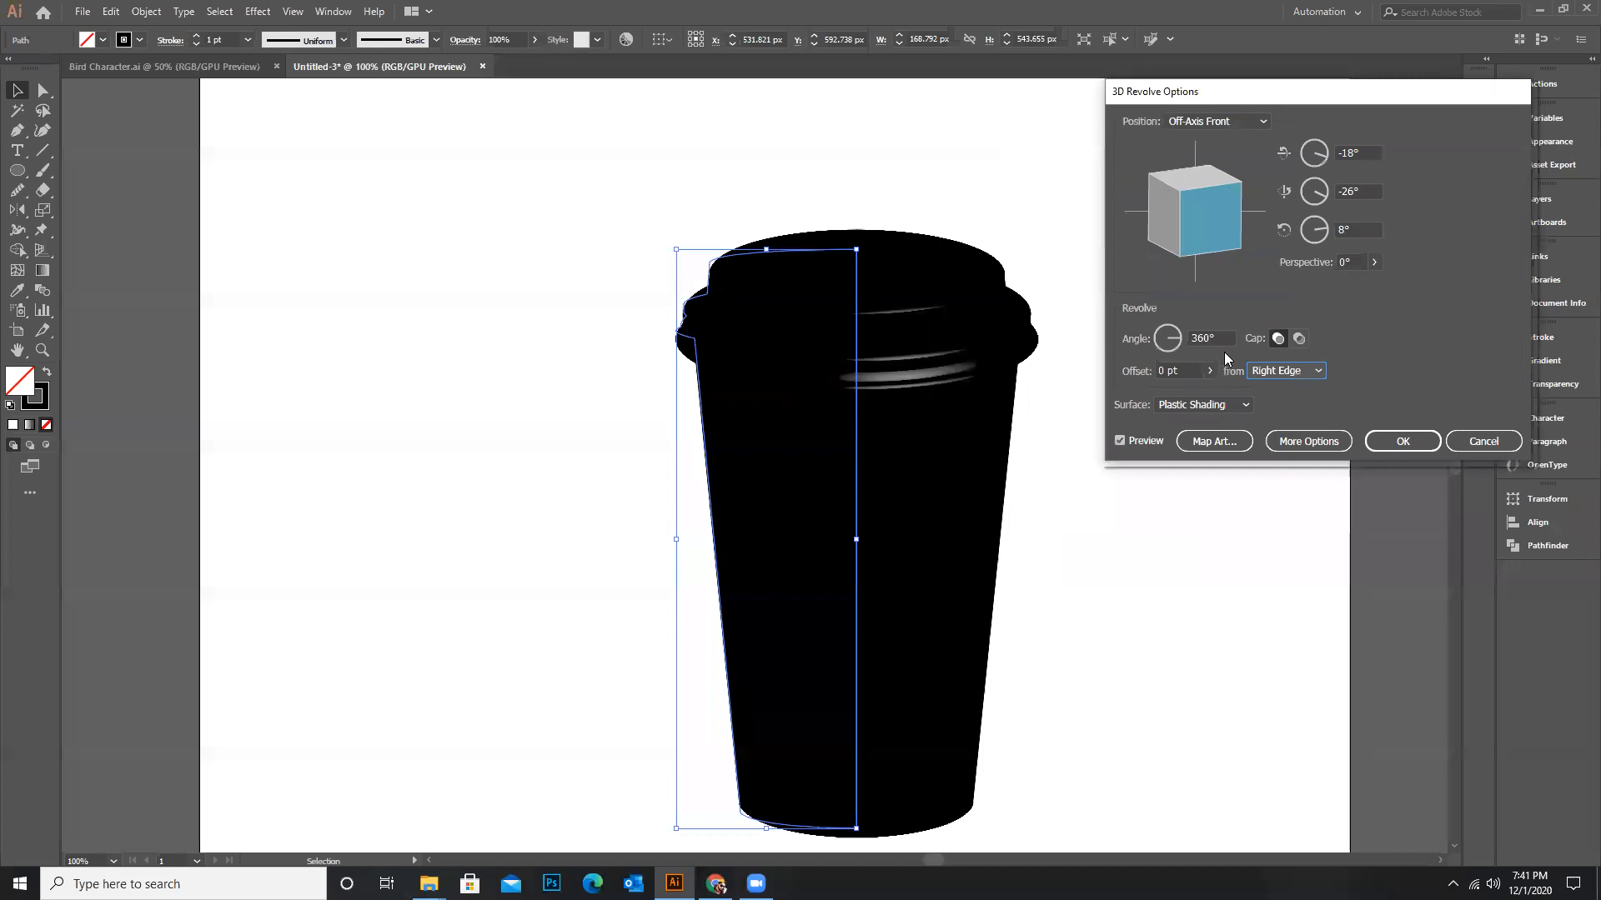
left_click(1302, 441)
left_click_drag(1172, 436, 1170, 433)
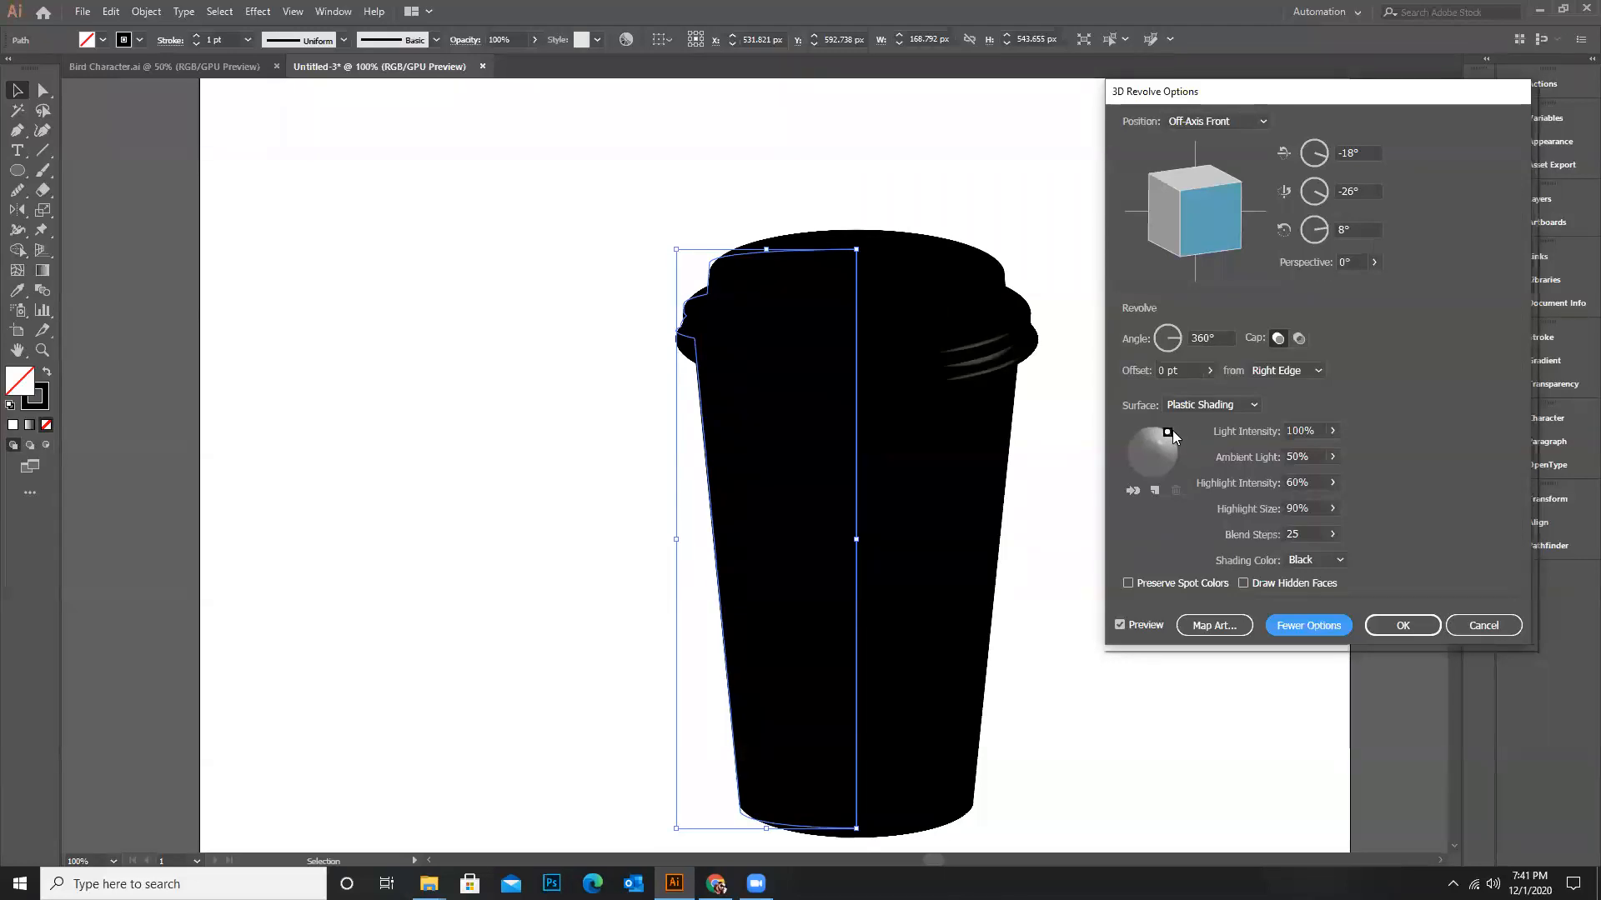
Add a second light at the left edge of the shading sphere, apply the 3D Revolve settings, and deselect the cup
left_click(1154, 490)
left_click_drag(1153, 454, 1126, 464)
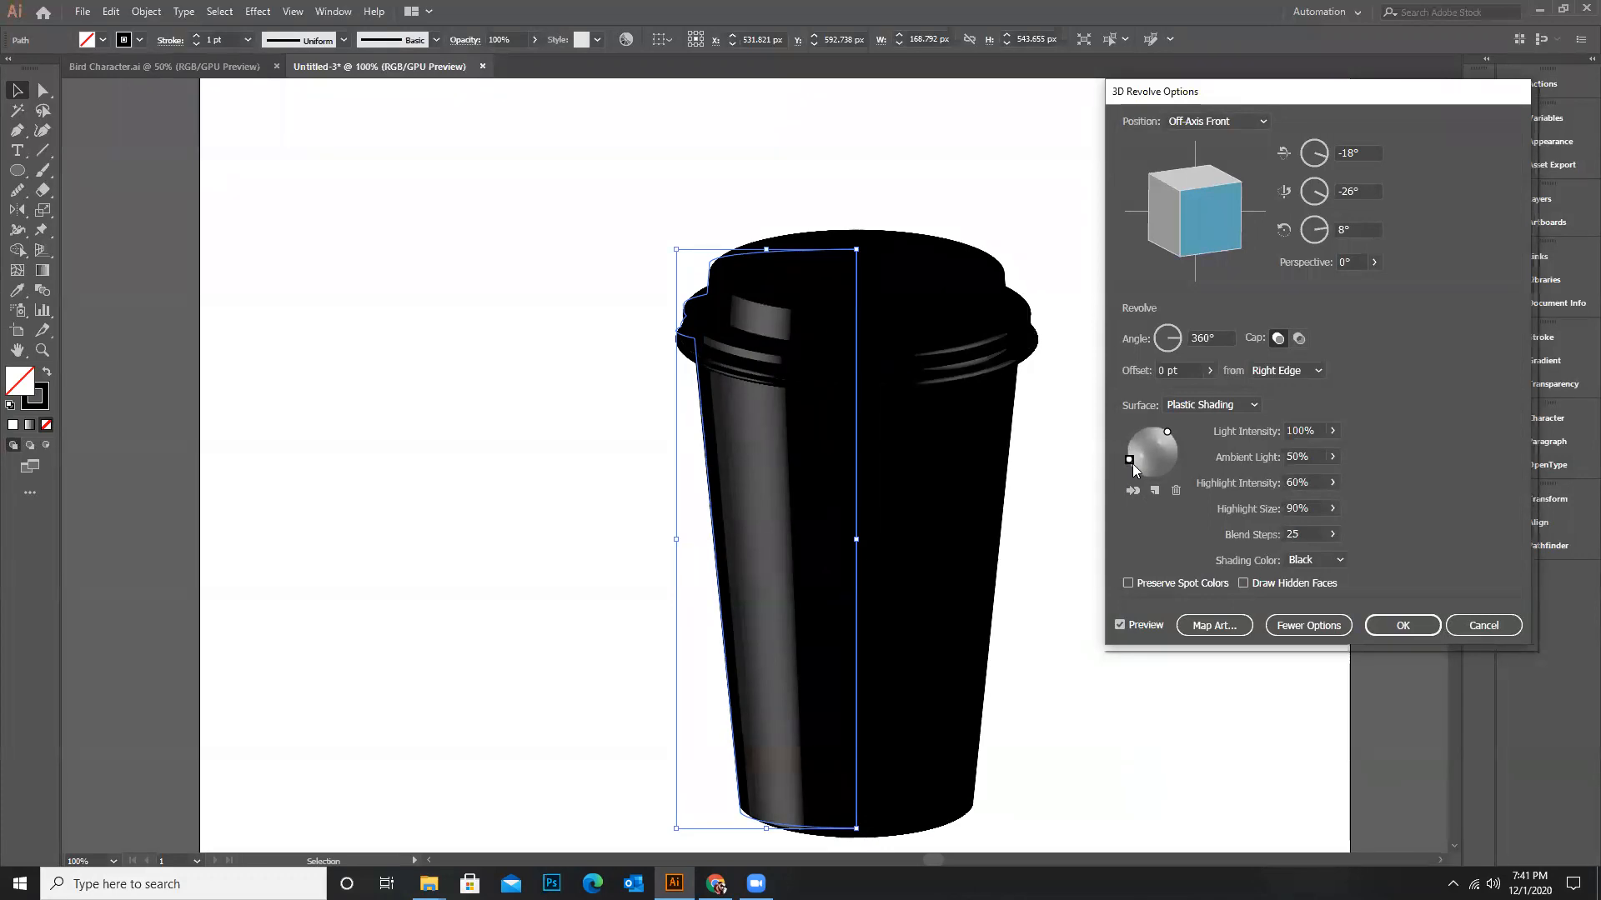
left_click(1404, 626)
left_click(1097, 367)
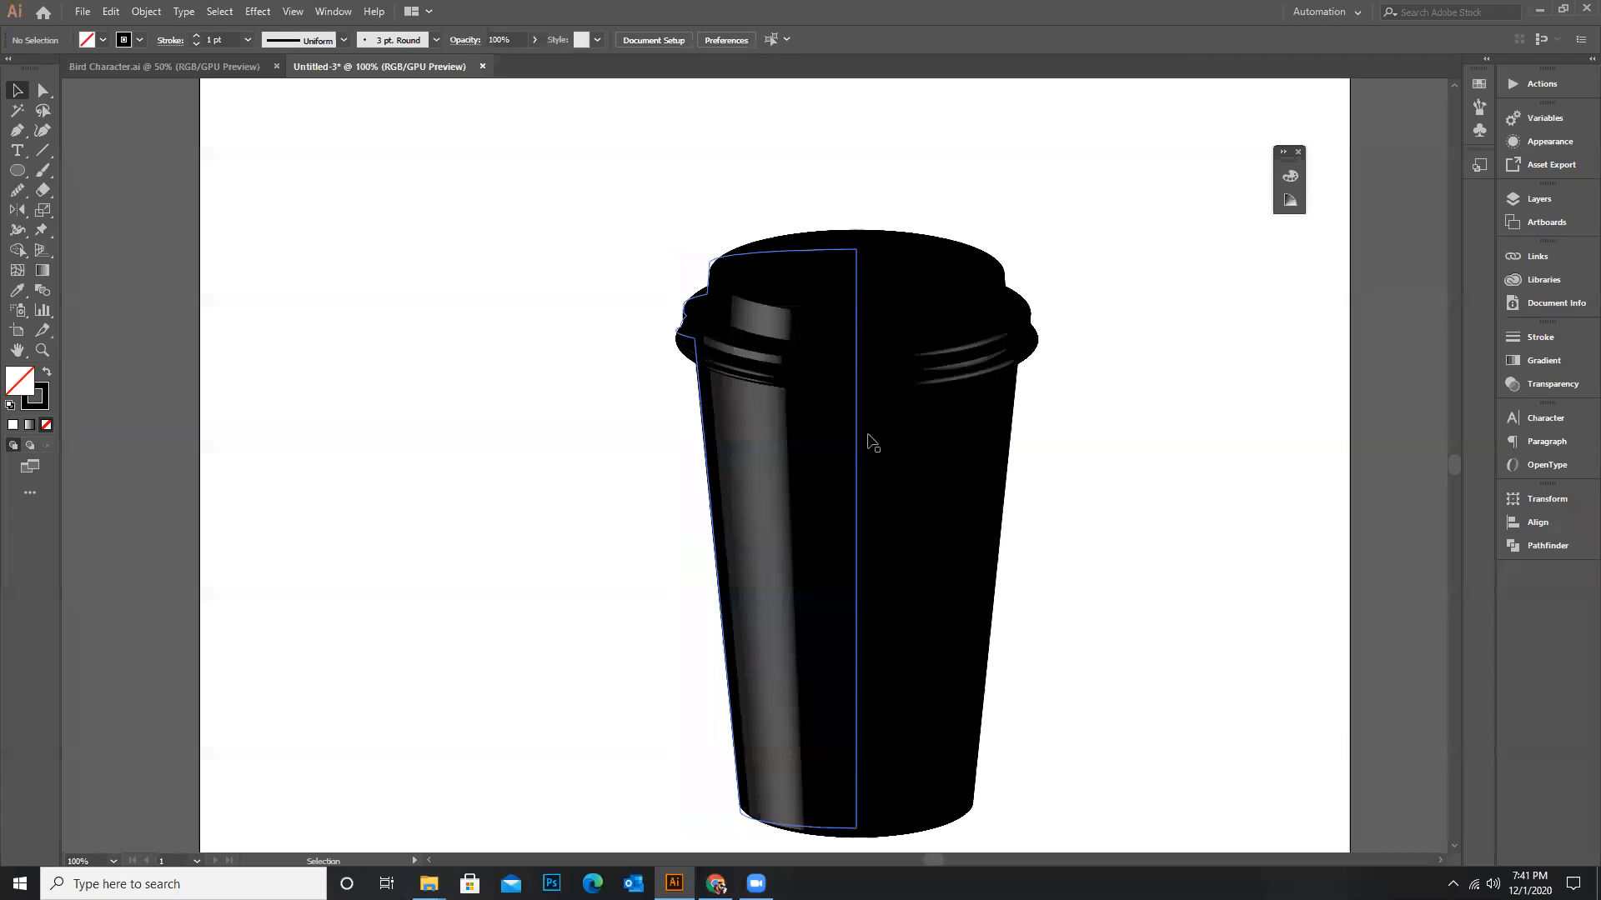
Move the revolved cup slightly to the right and duplicate it horizontally across the artboard's right edge
scroll(555, 447, "down", 2)
scroll(650, 451, "up", 1)
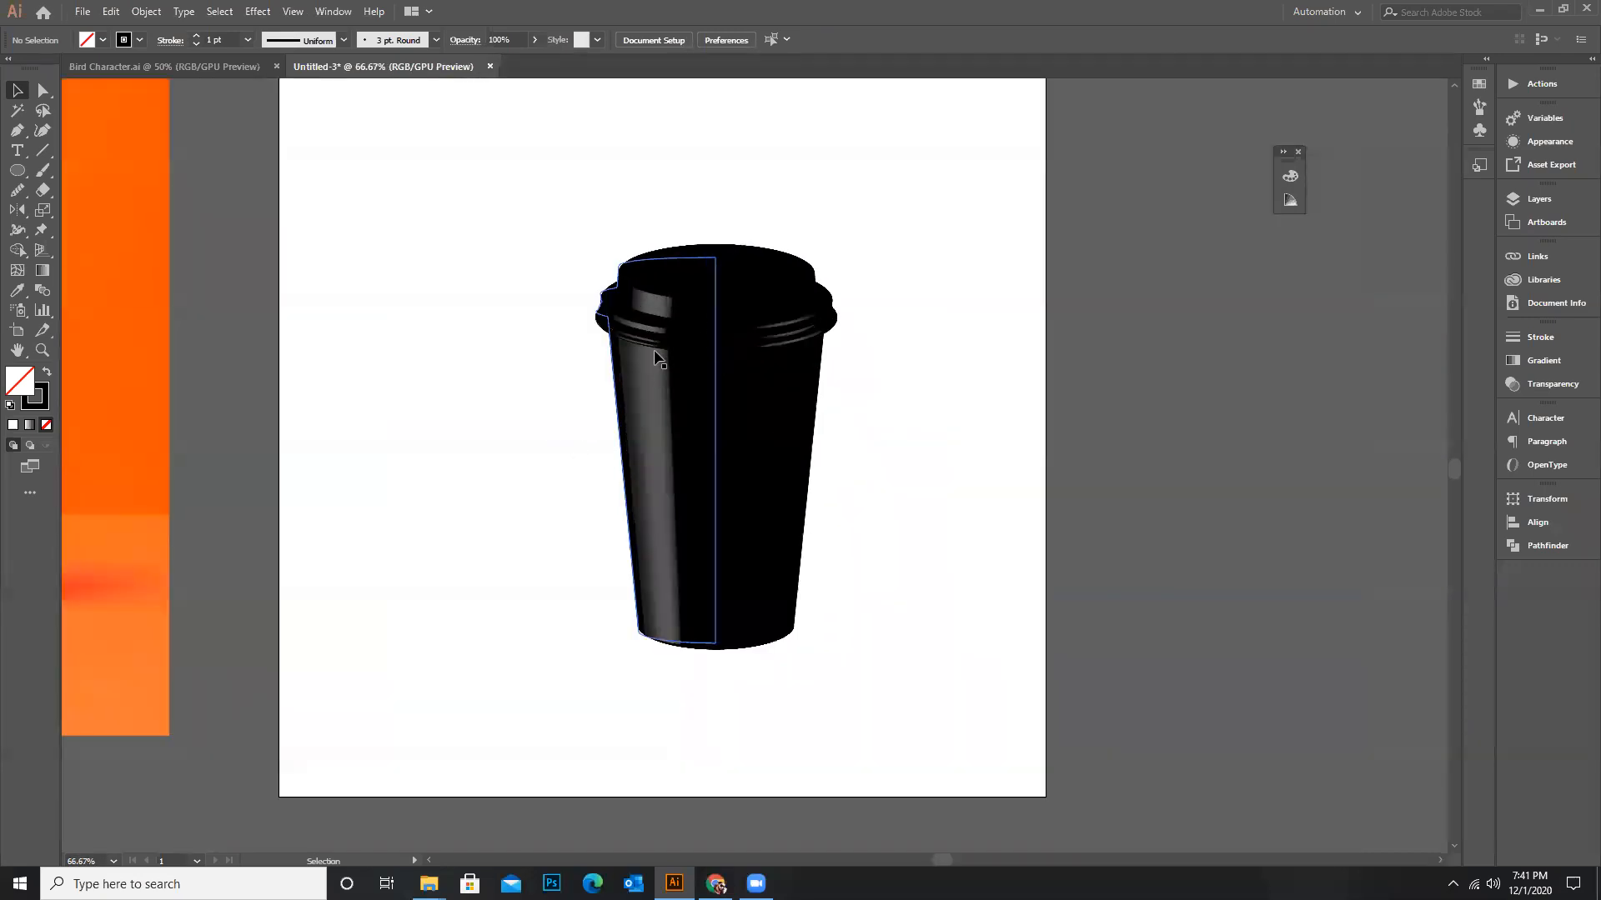
left_click(722, 445)
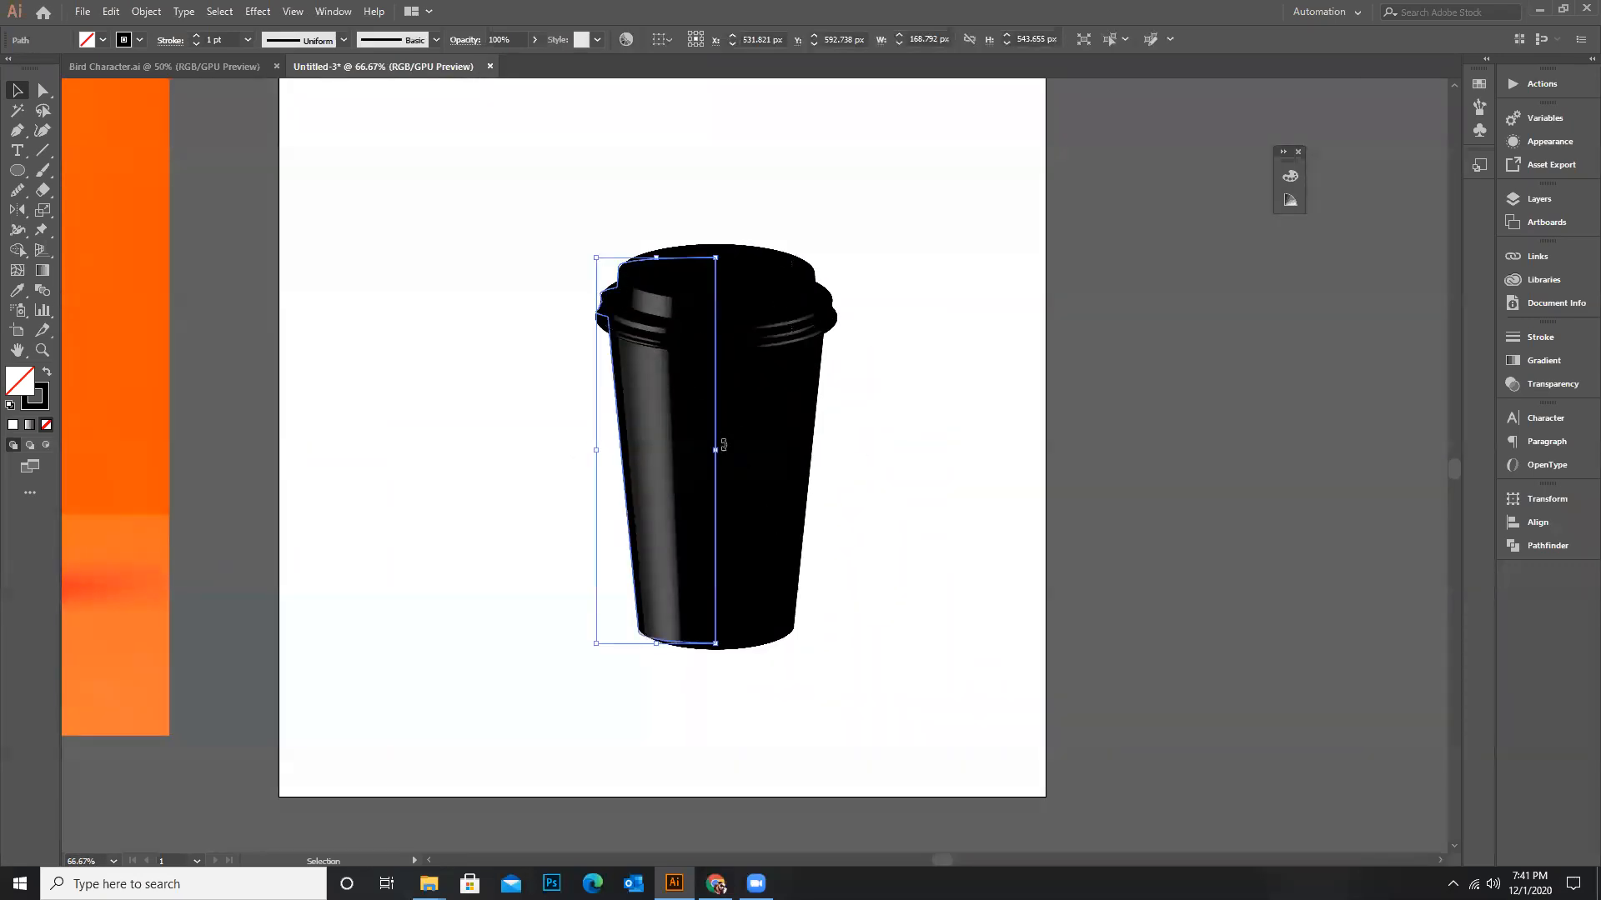
left_click_drag(717, 422, 888, 450)
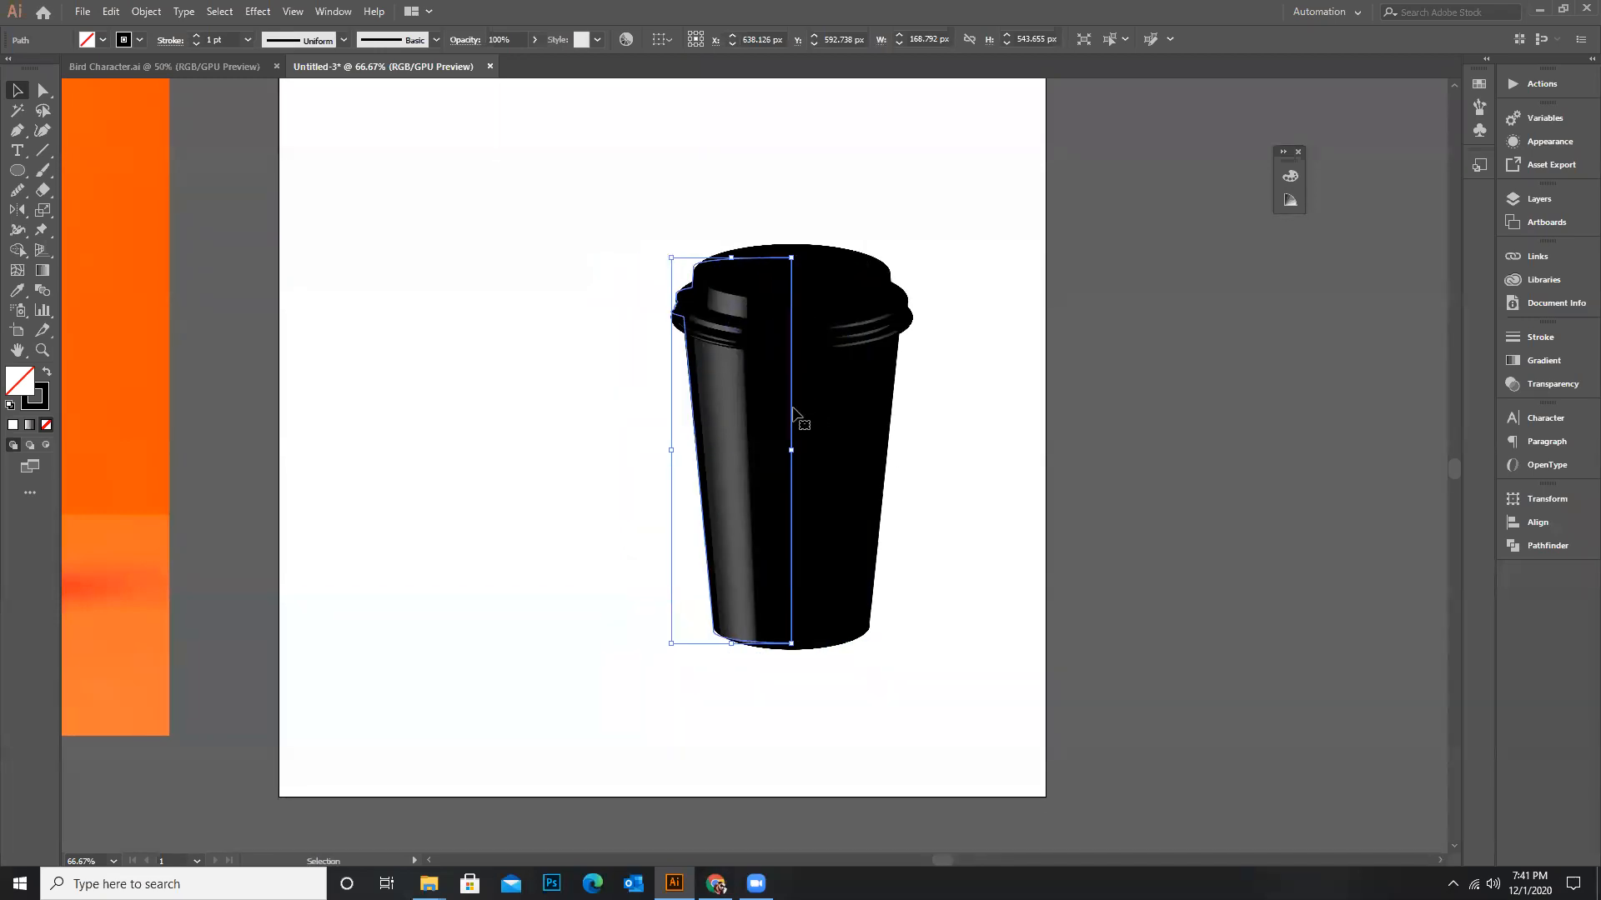
left_click_drag(792, 407, 1123, 422)
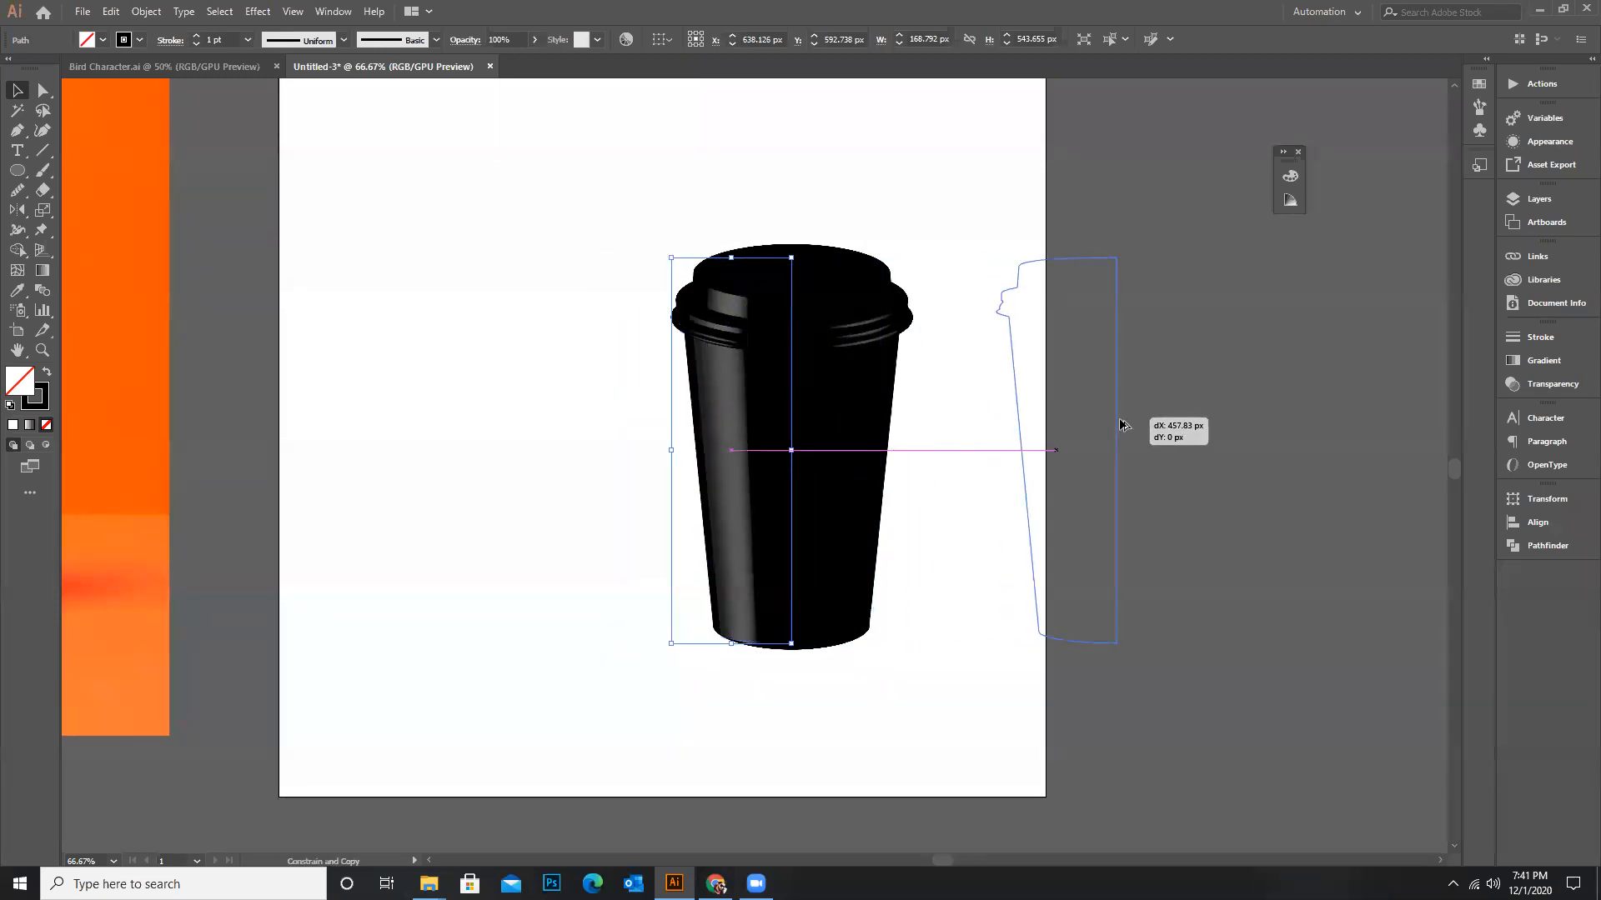
left_click(1261, 415)
scroll(1296, 421, "up", 1)
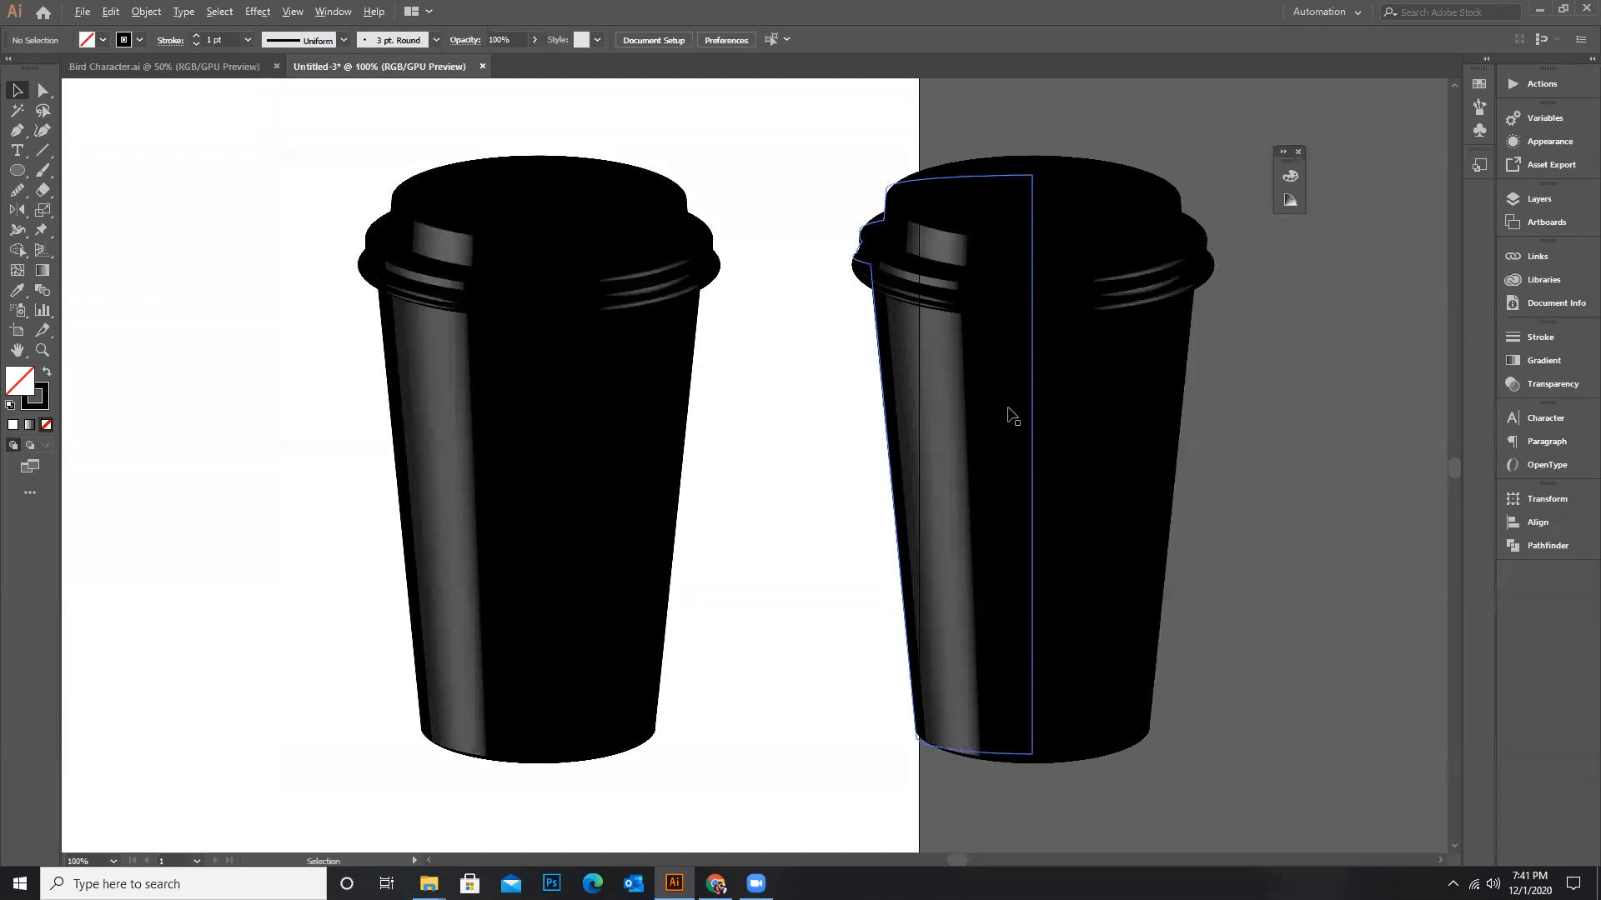
Delete the bottom centre and bottom corner anchor points of the duplicate's outline, leaving only the lid profile
scroll(1014, 418, "down", 1)
left_click_drag(981, 200, 1075, 333)
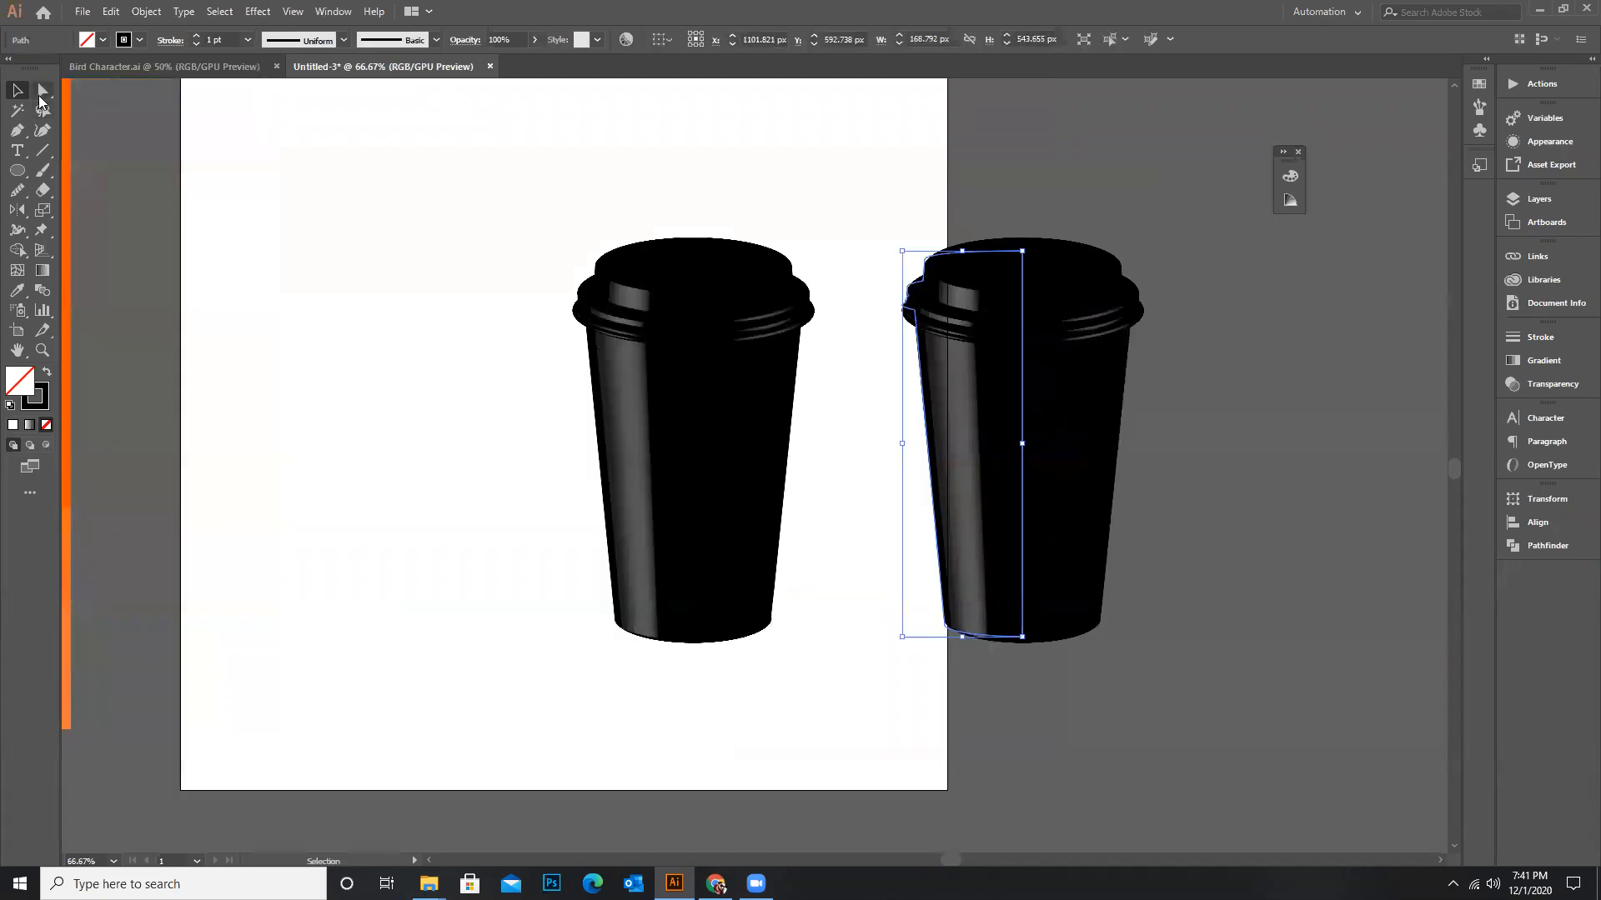
left_click(41, 92)
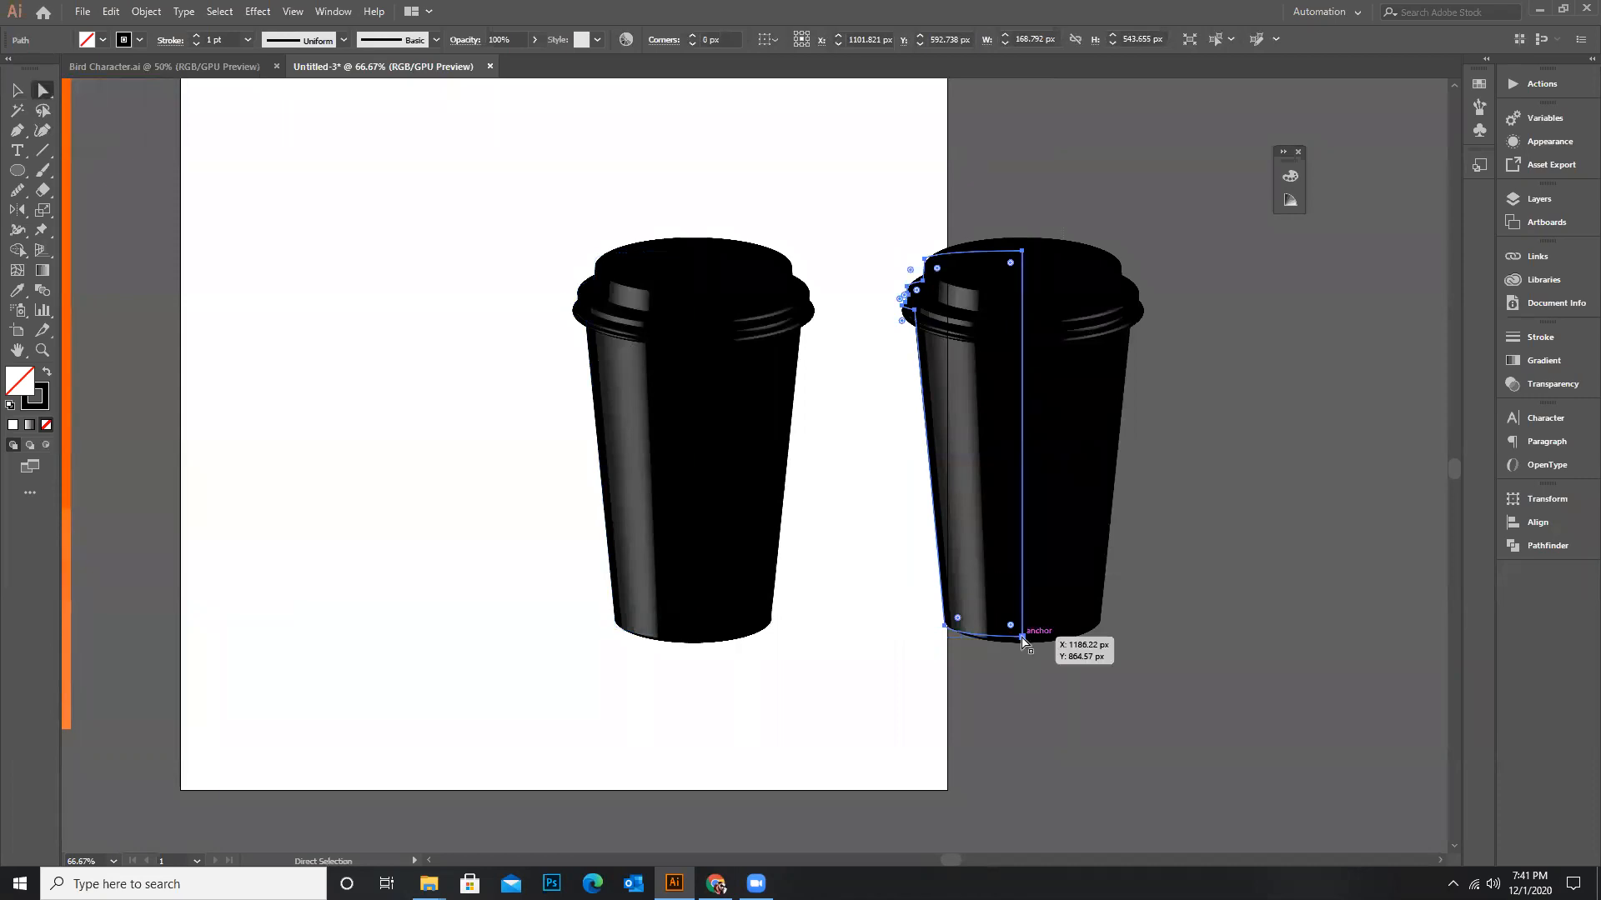
key("Delete")
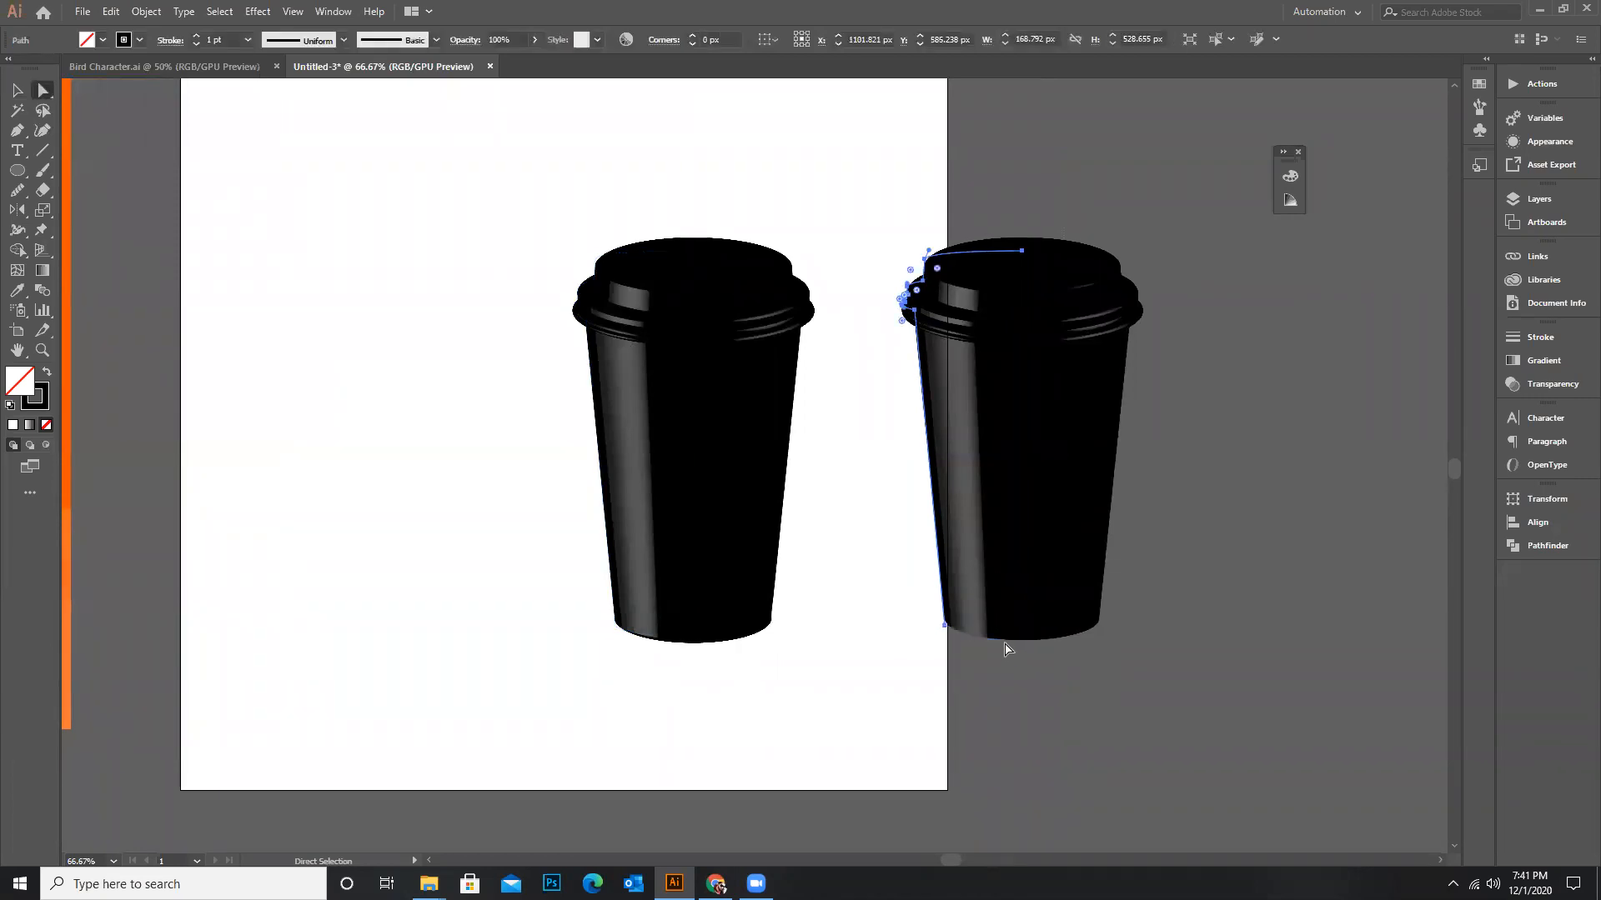
left_click(945, 627)
key("Delete")
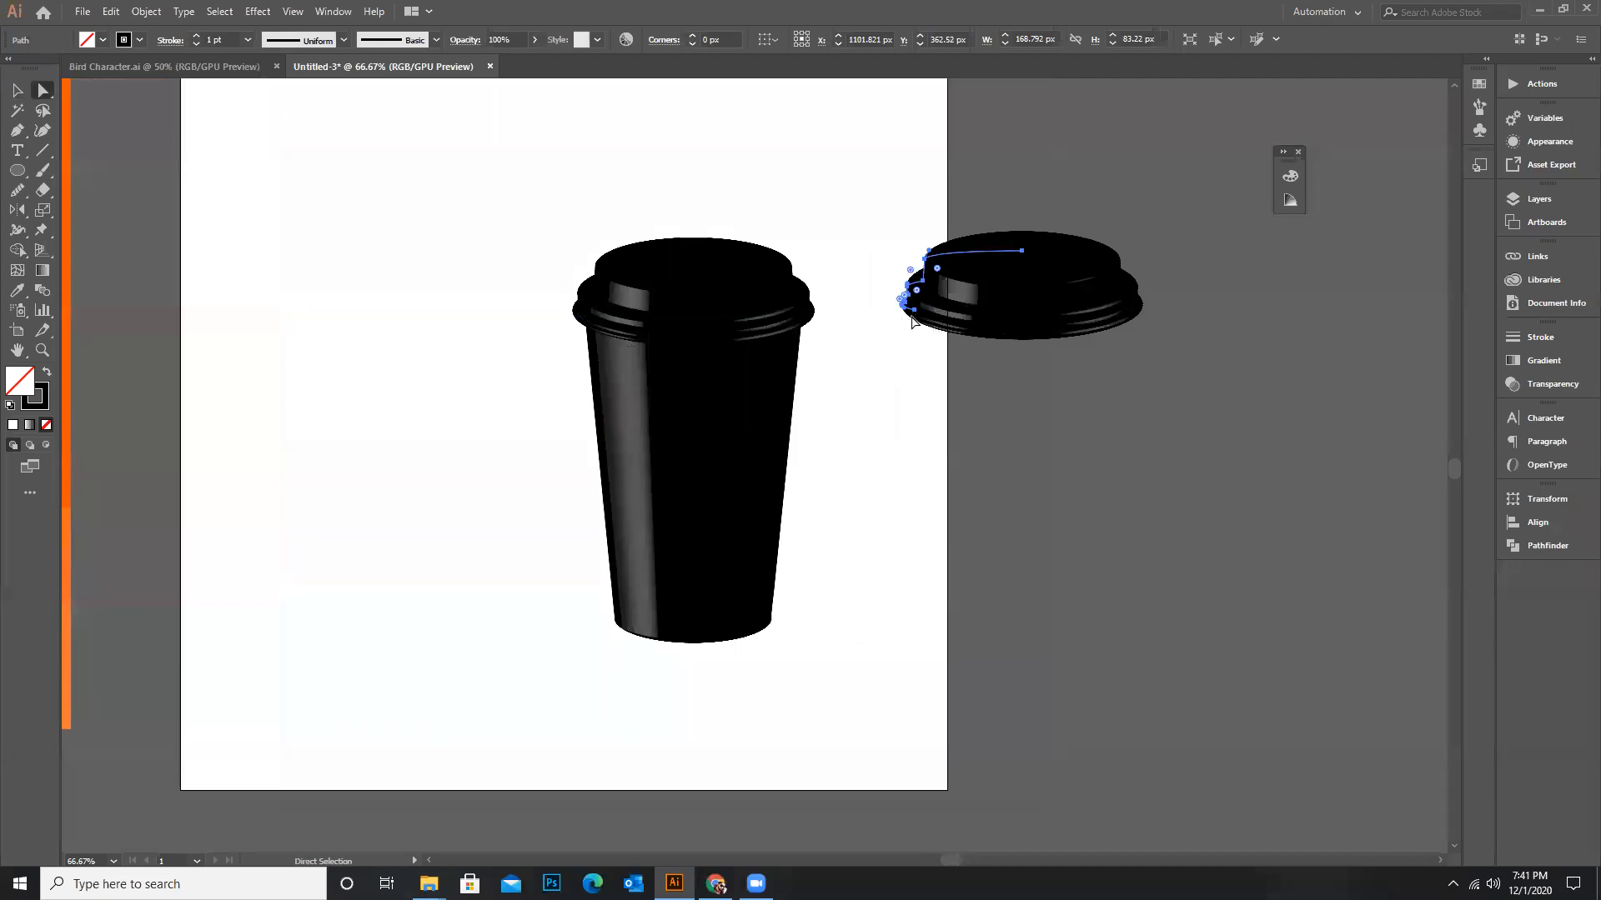
scroll(913, 321, "up", 2)
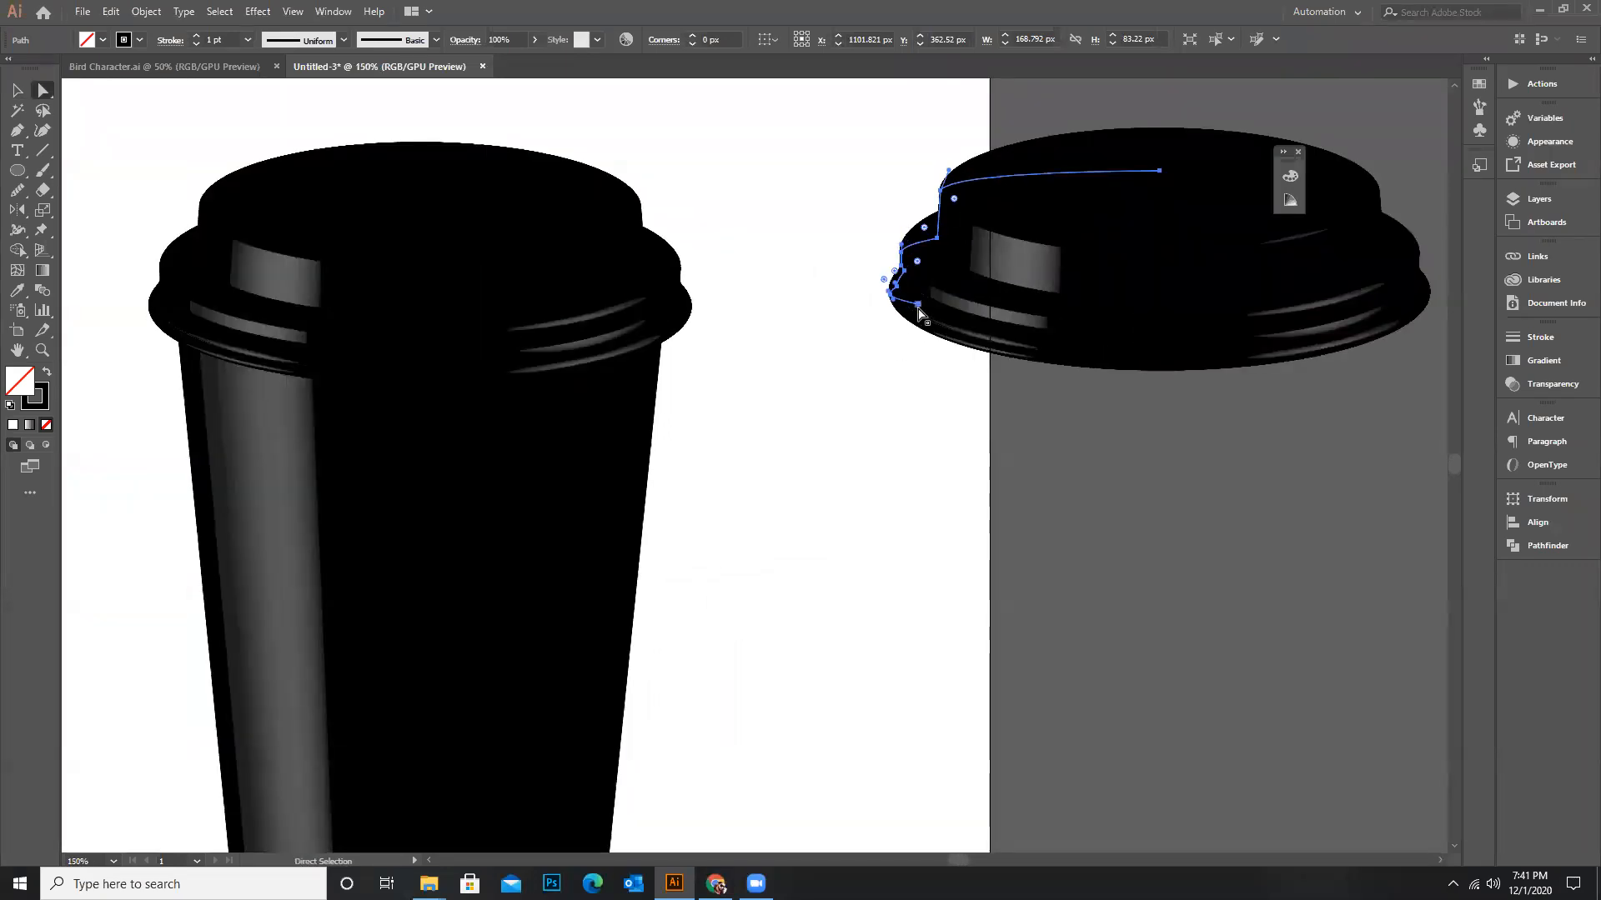
Delete the anchor points of the upper lid from the original cup's outline, down to the wider rim
scroll(1016, 367, "down", 1)
left_click(17, 89)
left_click(92, 186)
left_click(582, 582)
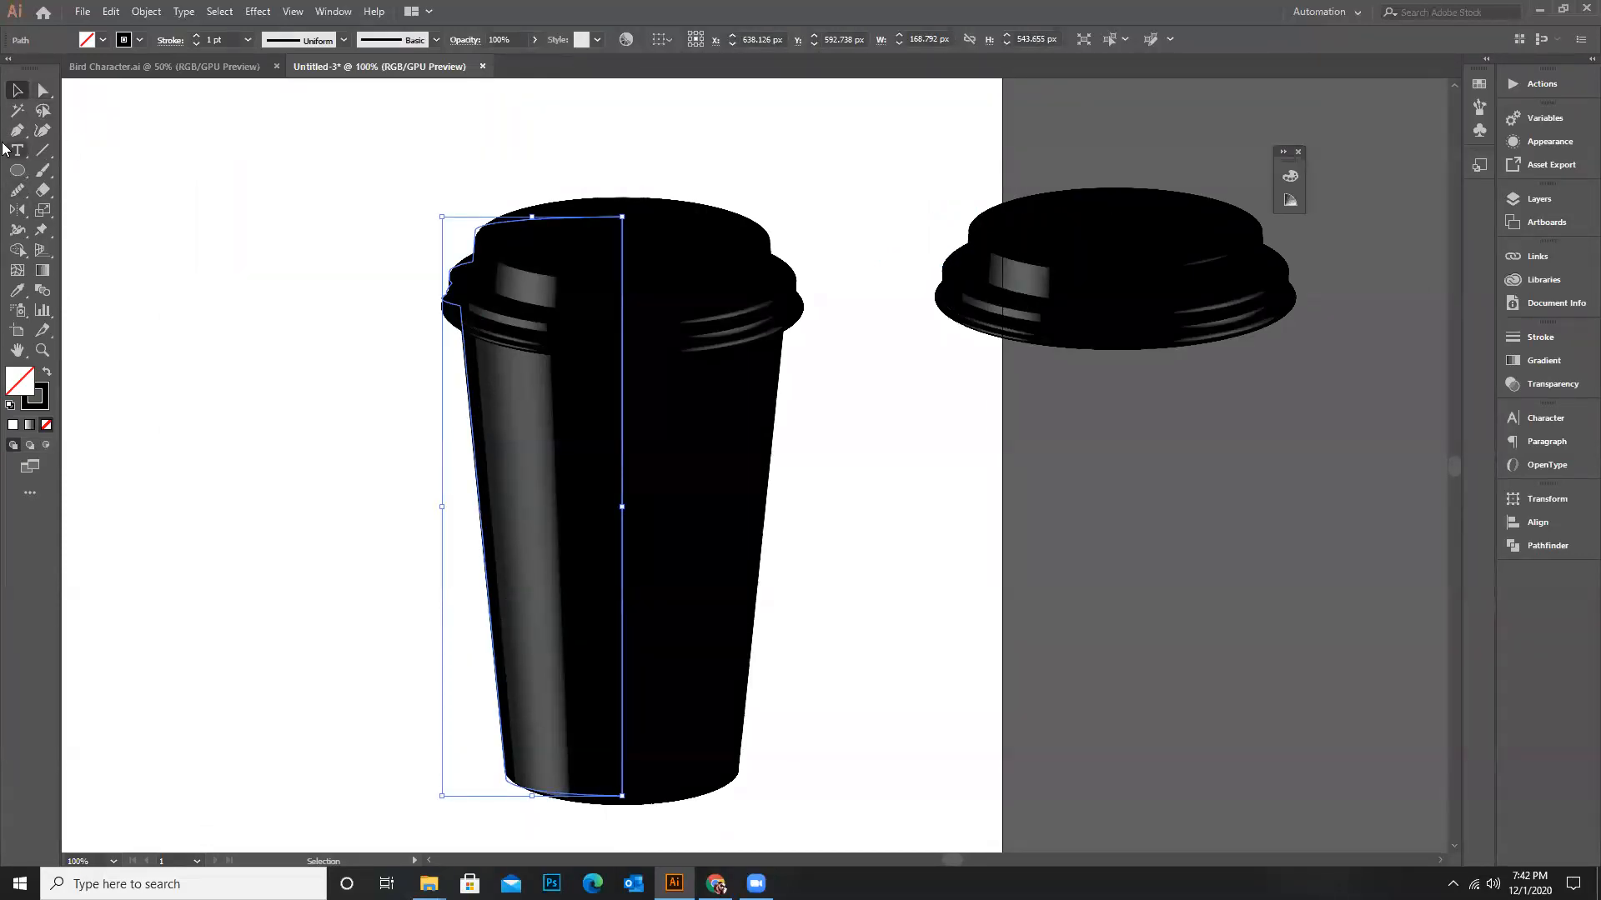
left_click(43, 89)
left_click_drag(619, 225, 450, 269)
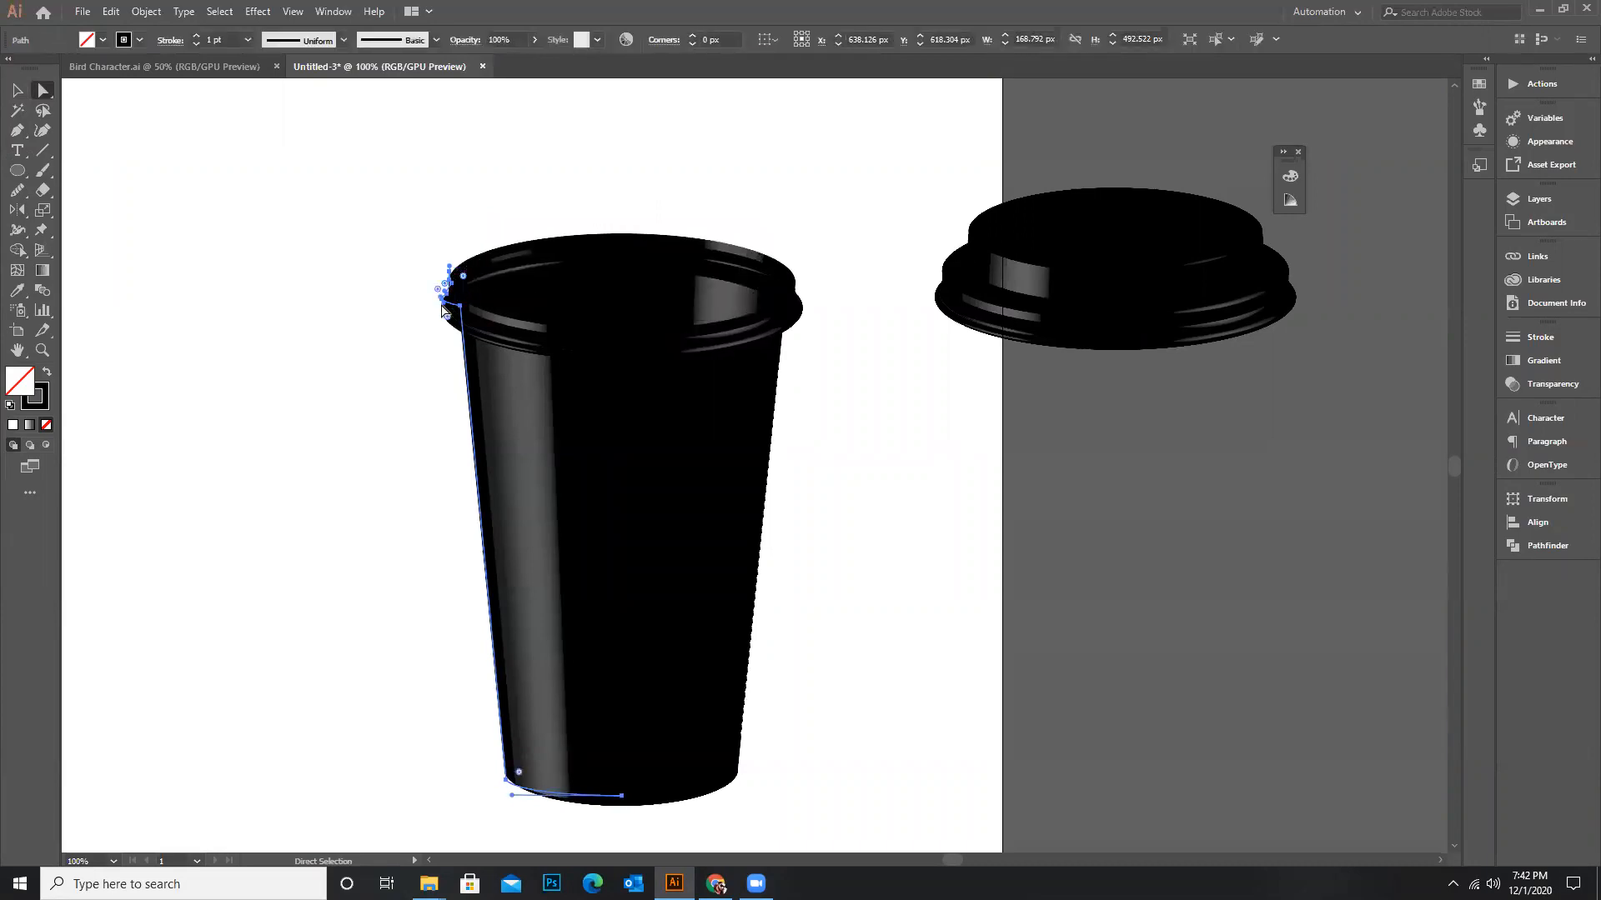
Delete the remaining rim points from the original outline so that only the cup's wall and base are left
scroll(442, 310, "up", 4)
left_click_drag(475, 172, 487, 223)
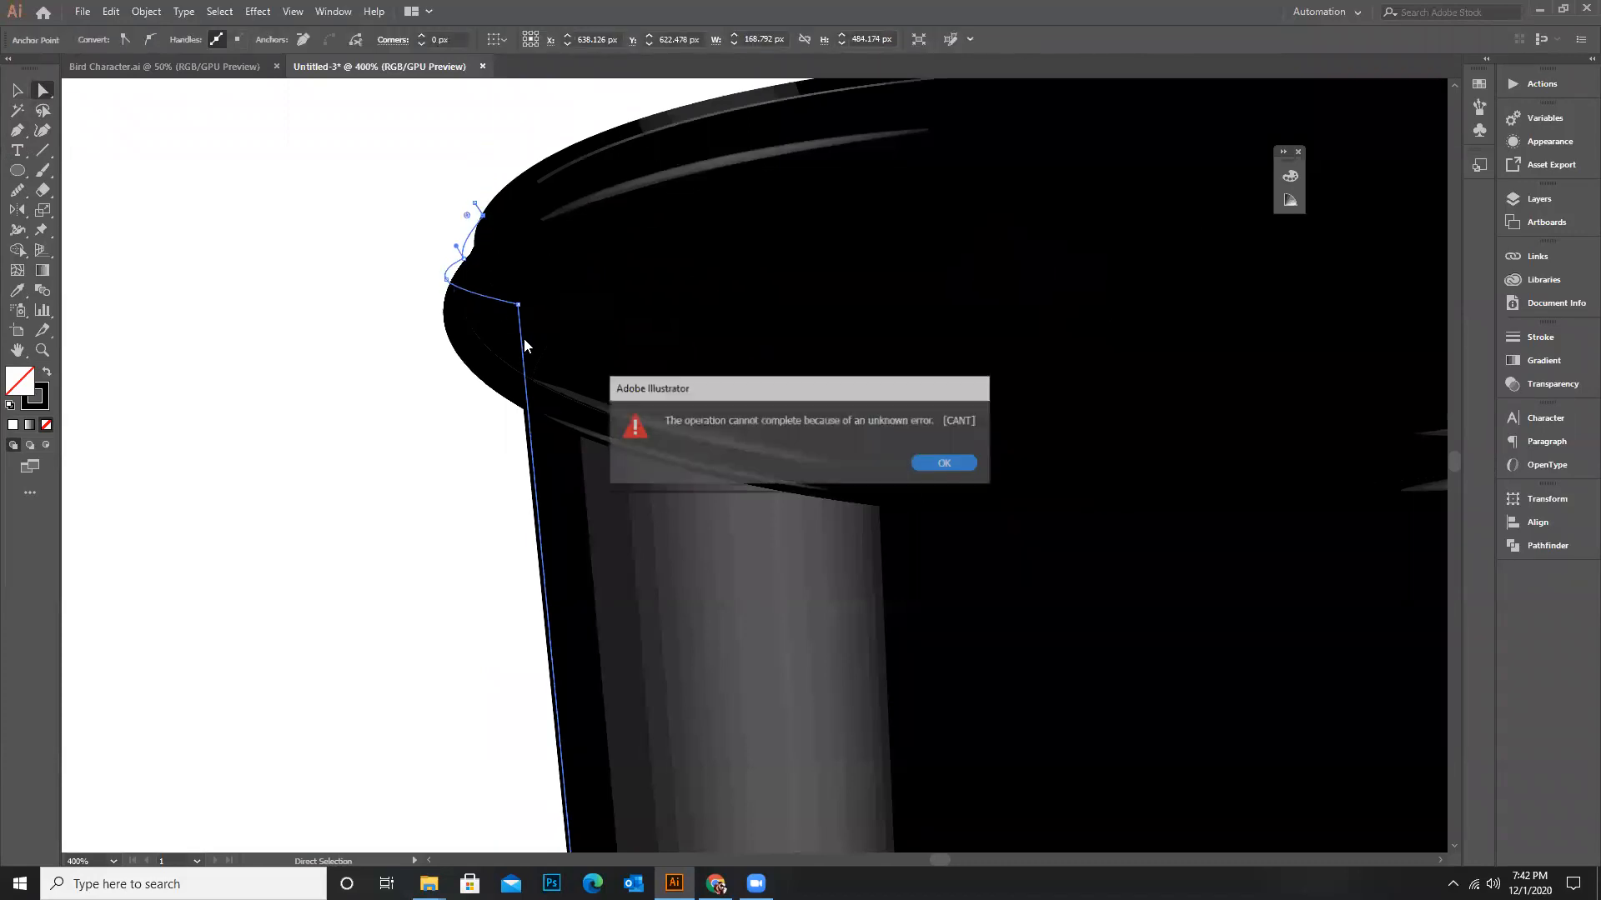
left_click(931, 458)
left_click(940, 464)
left_click_drag(463, 261, 446, 286)
key("Delete")
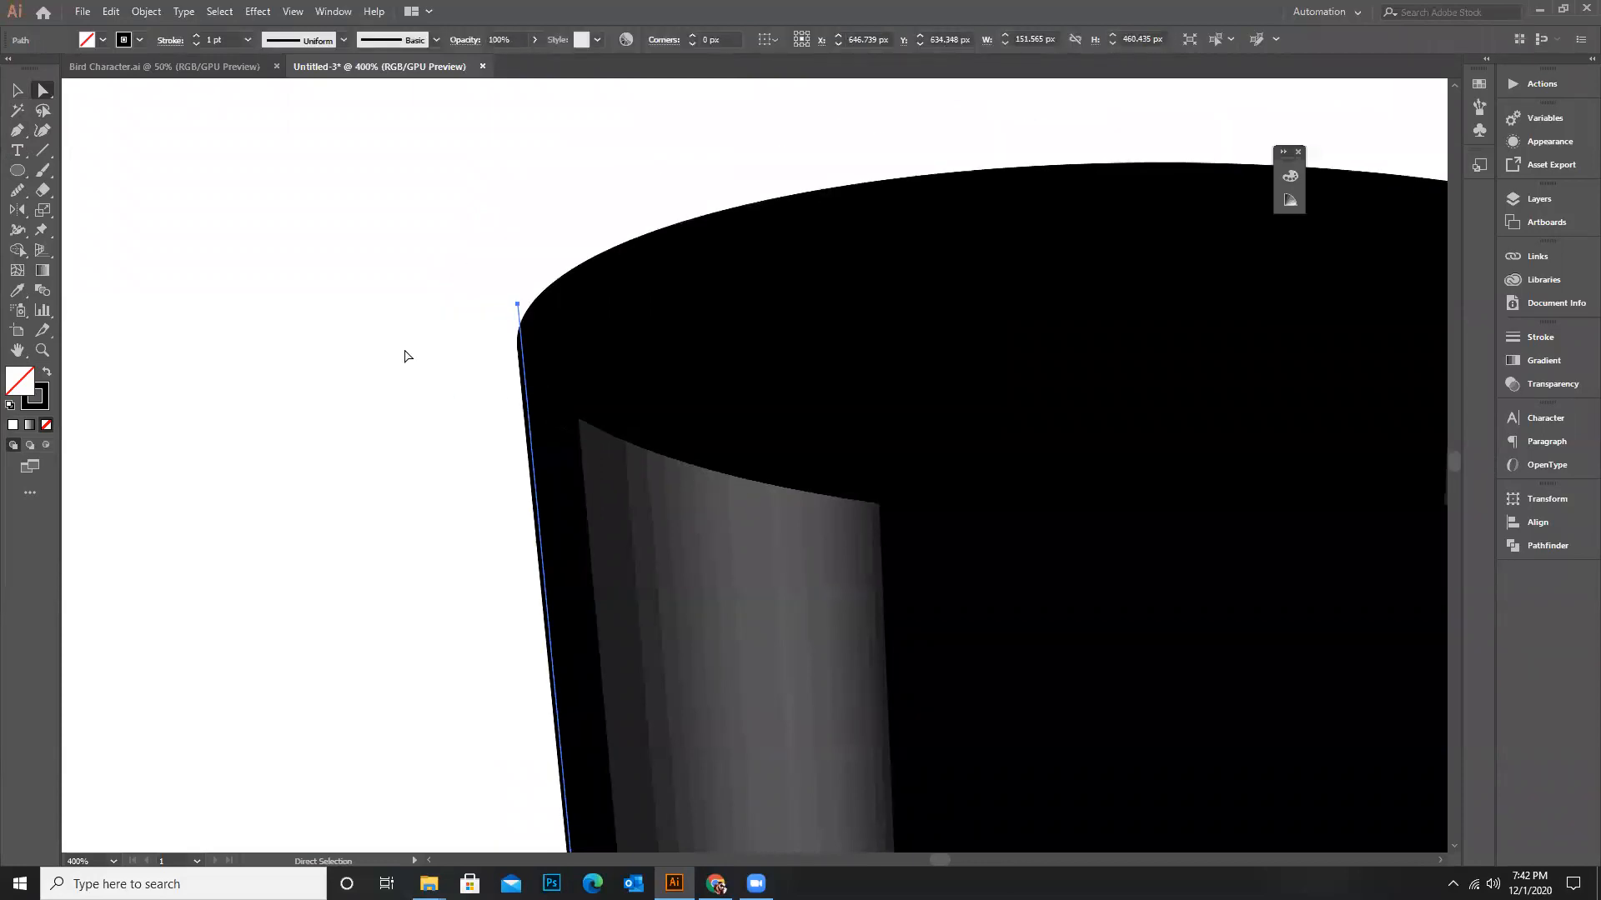
left_click(404, 354)
Move the separate lid onto the top of the cup body, centre it over the opening, and deselect it
scroll(404, 358, "down", 4)
left_click_drag(1097, 323, 594, 371)
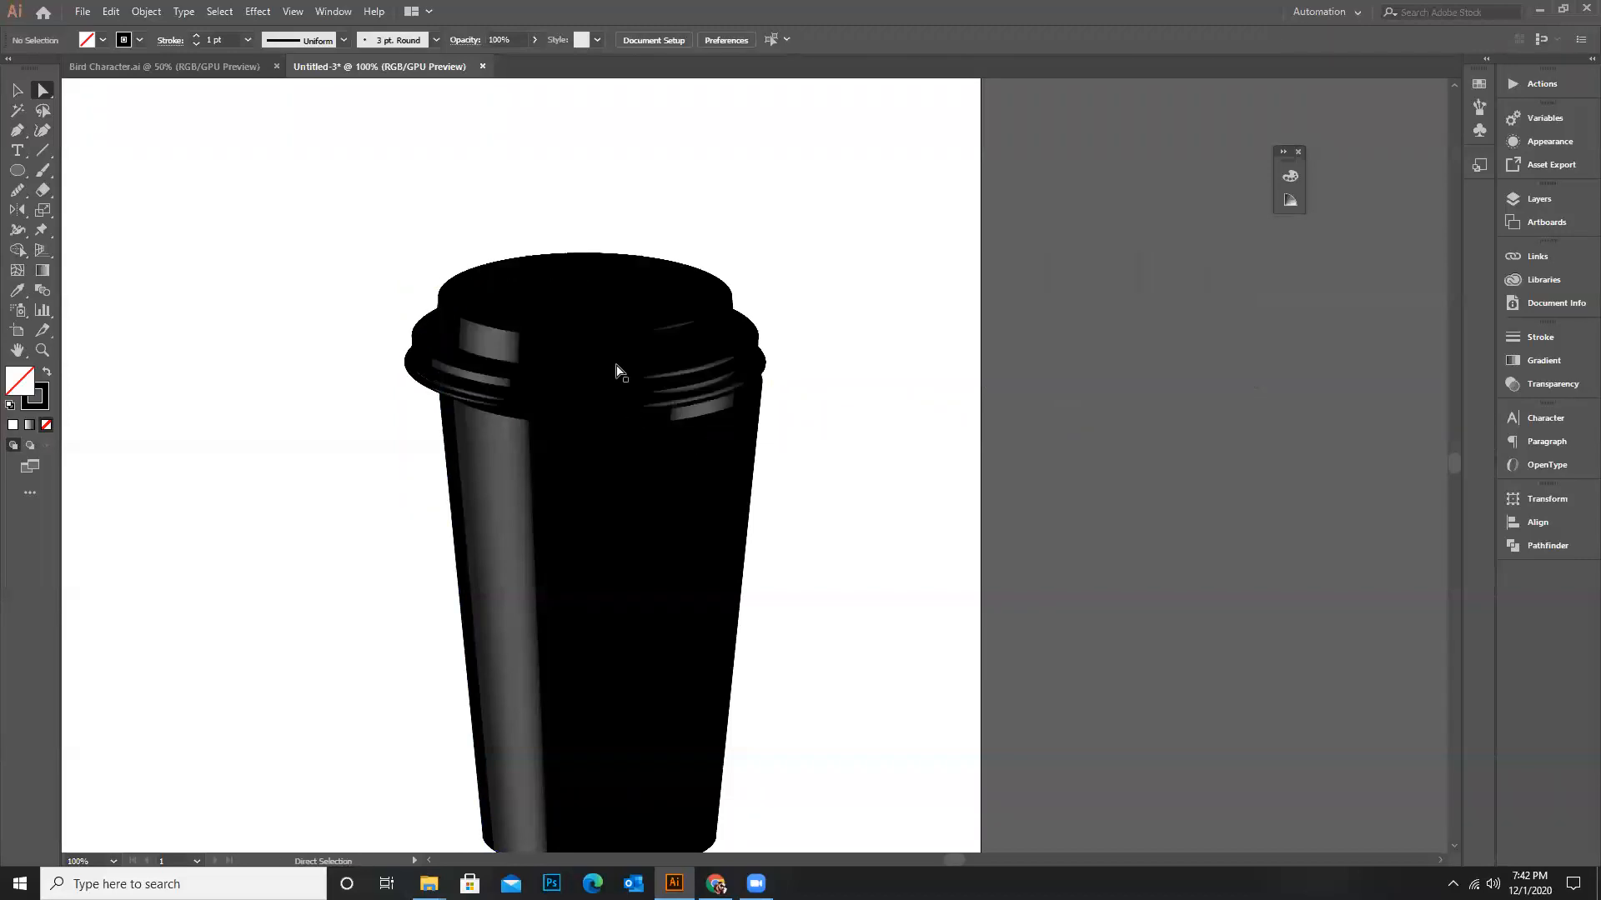
key("v")
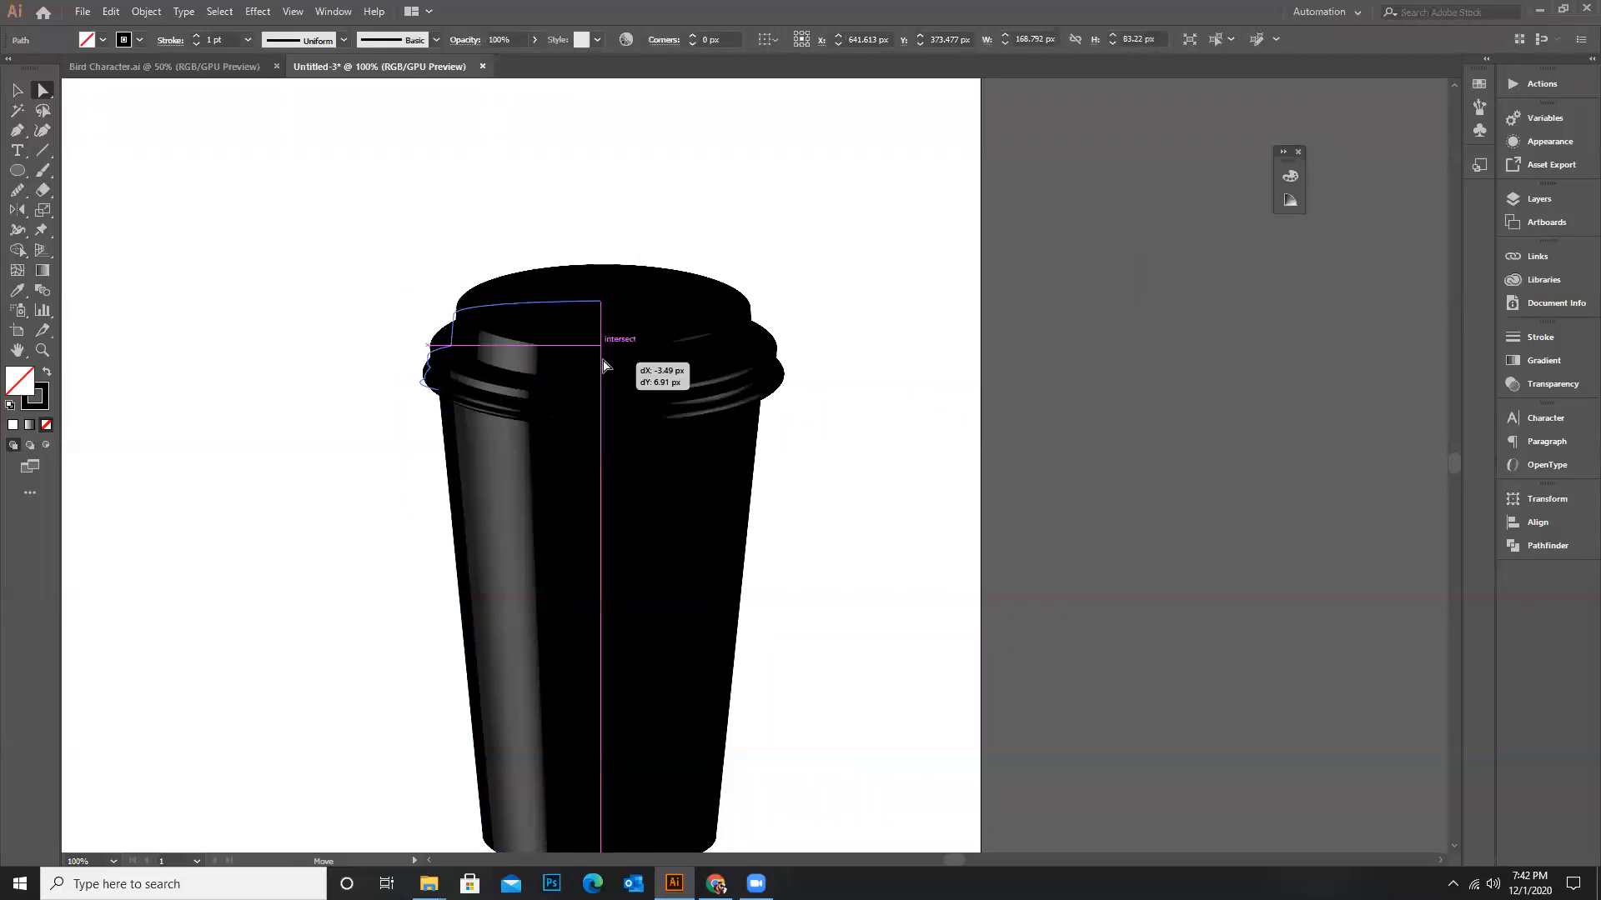
left_click(886, 453)
left_click_drag(602, 355, 677, 382)
left_click(886, 386)
scroll(1032, 372, "down", 3)
scroll(928, 322, "up", 1)
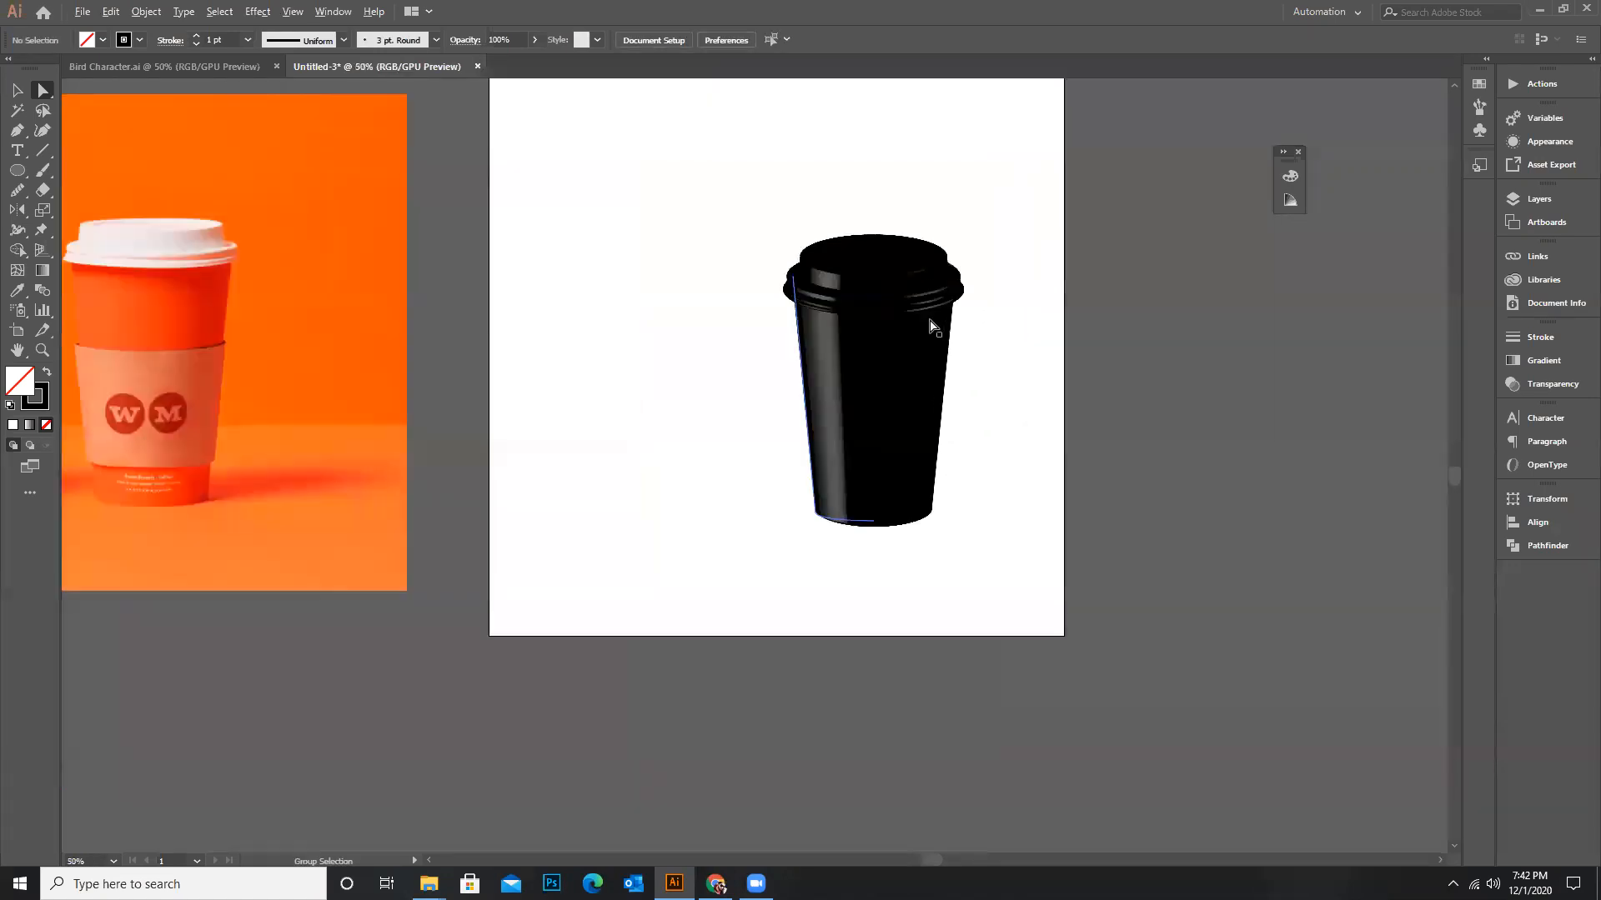
Set the stroke colour of the cup body's profile to blue, hex 0C5AA8
scroll(821, 265, "up", 1)
left_click(817, 243)
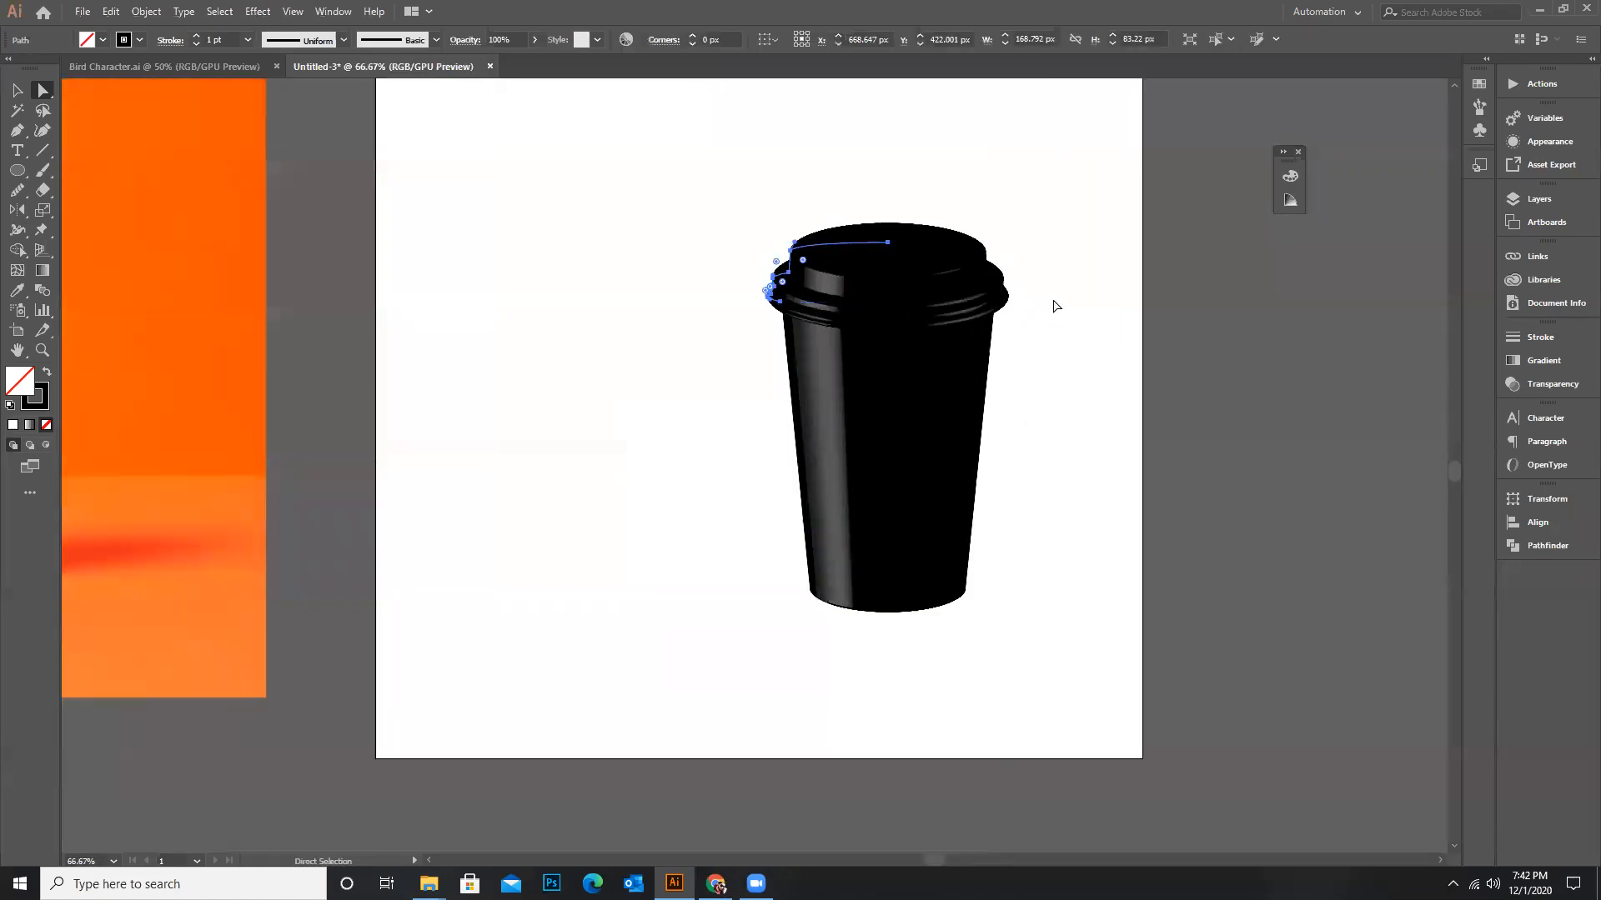
left_click(834, 465)
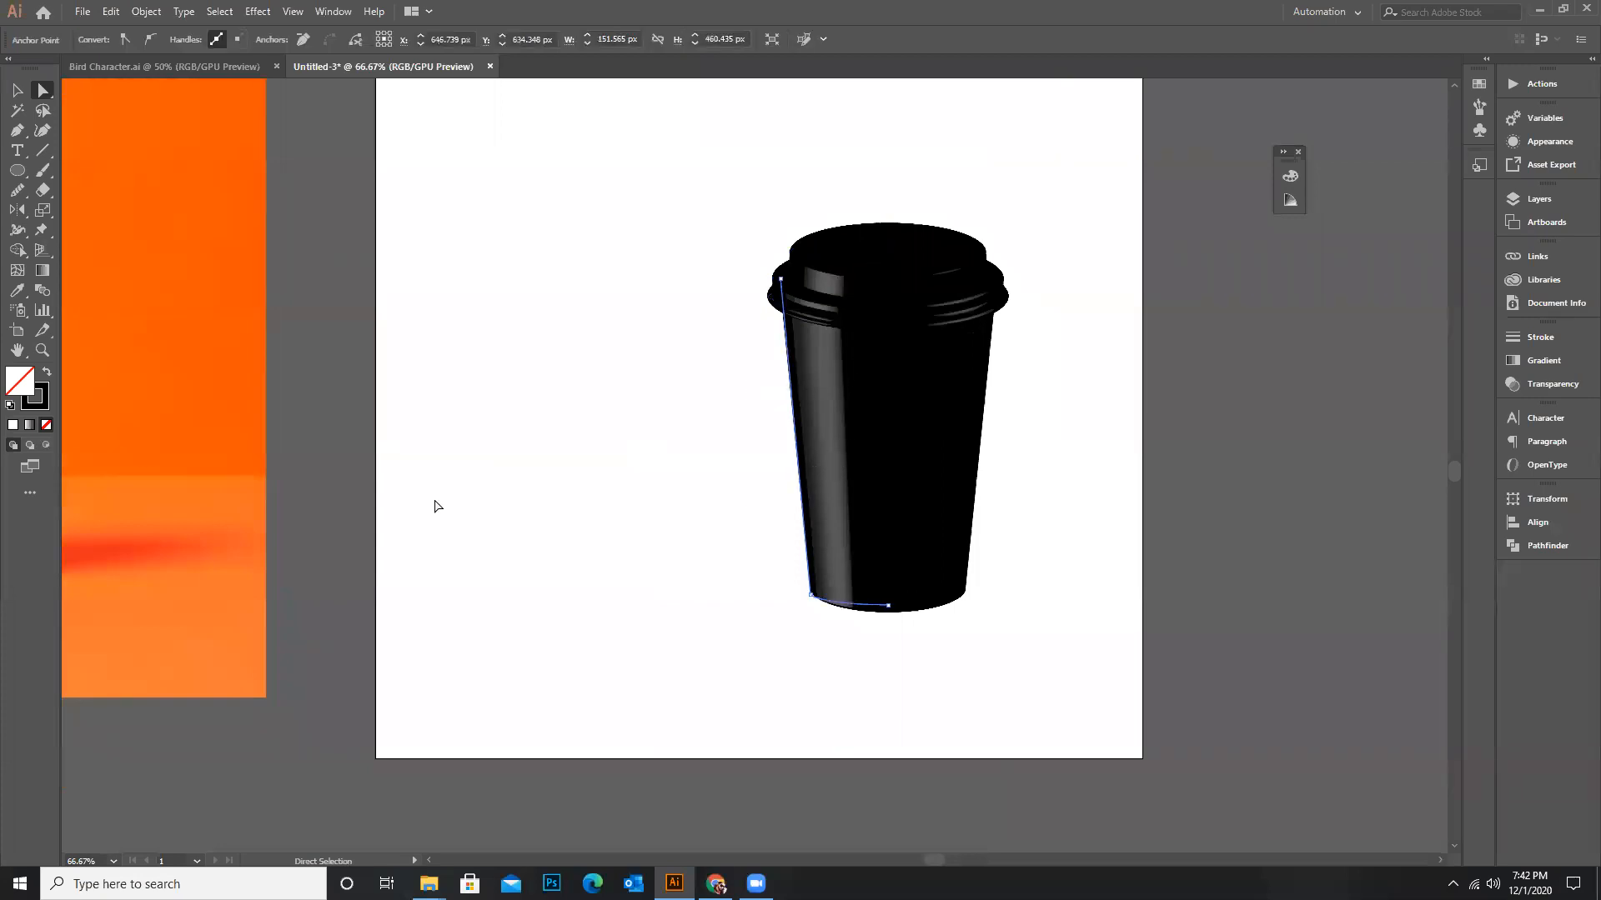
double_click(40, 399)
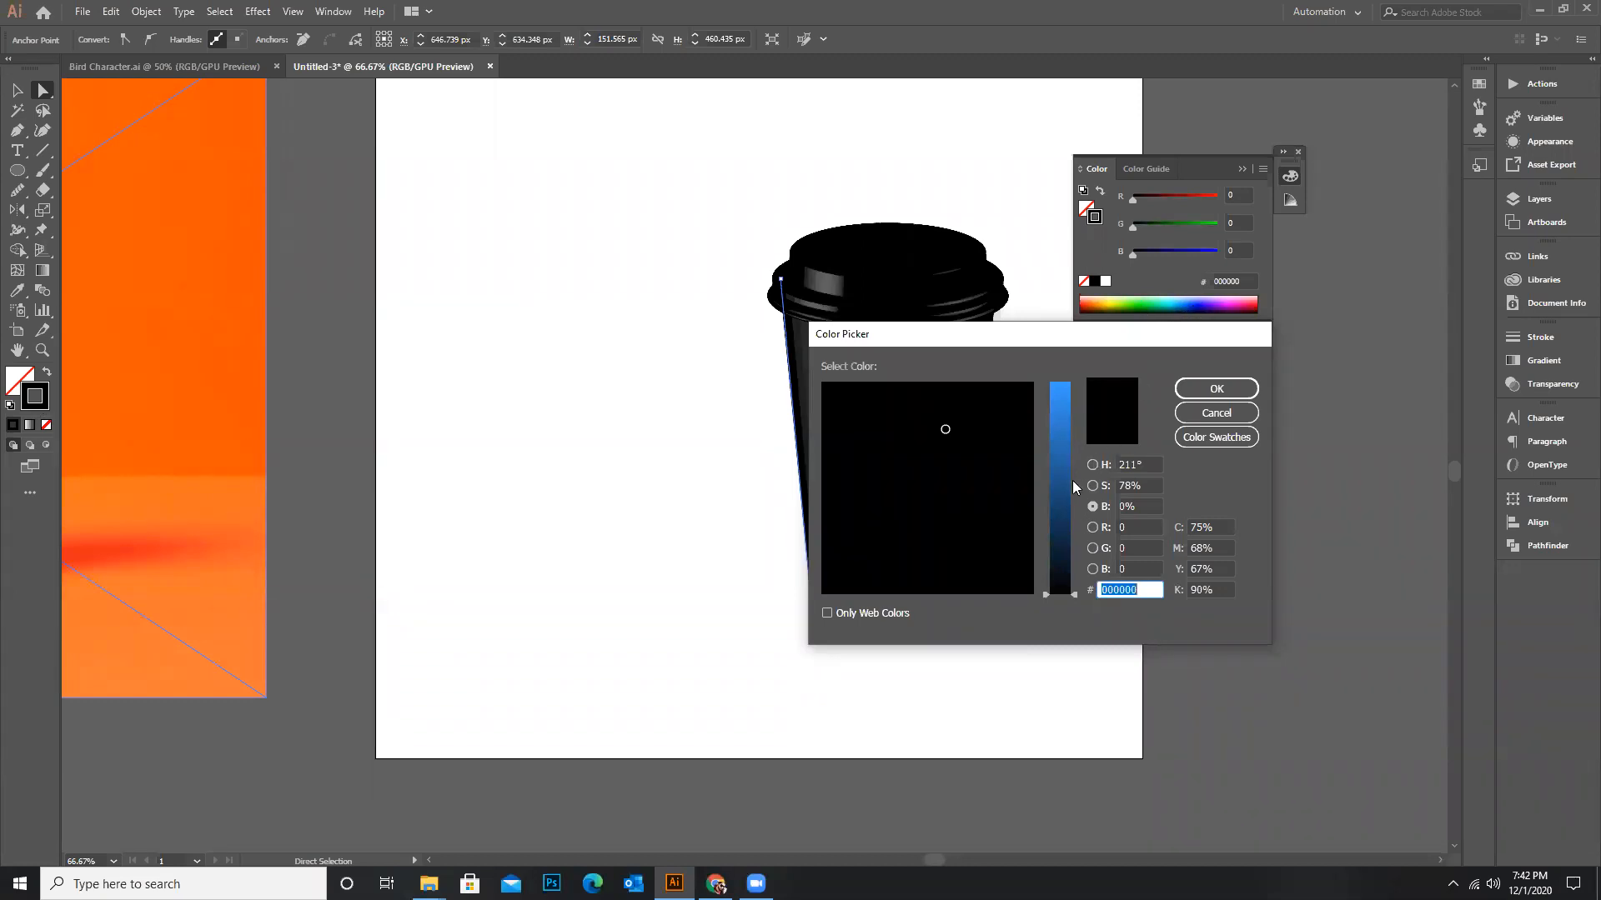
left_click_drag(1073, 480, 1055, 450)
mouse_move(942, 431)
left_mouse_down()
mouse_move(952, 411)
mouse_move(963, 451)
mouse_move(946, 396)
left_mouse_up()
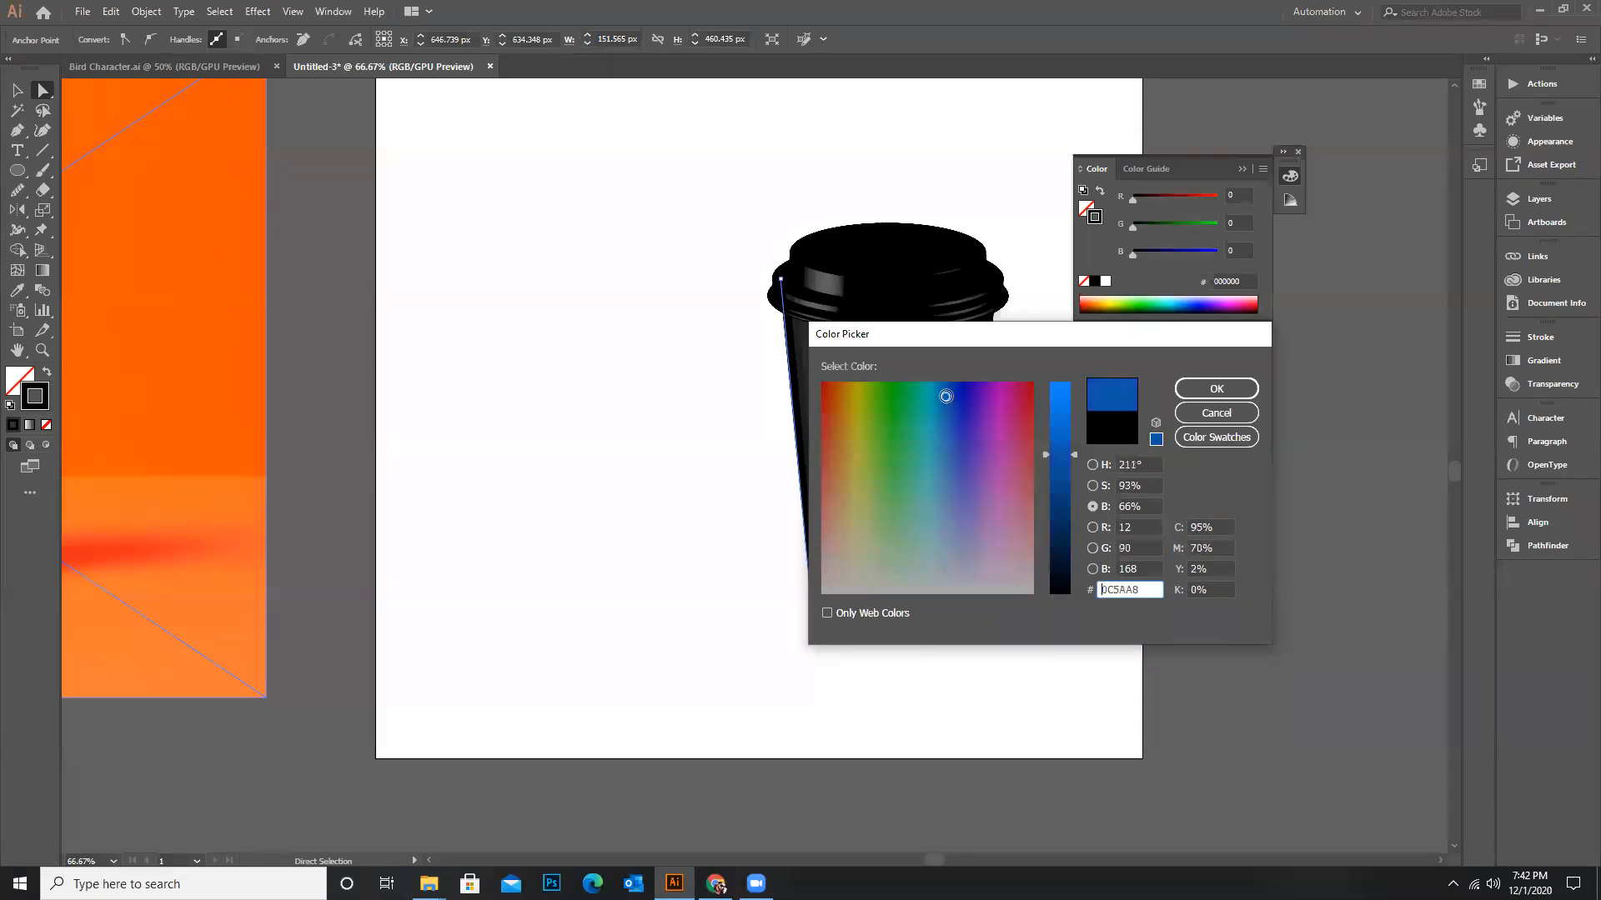
left_click(1216, 389)
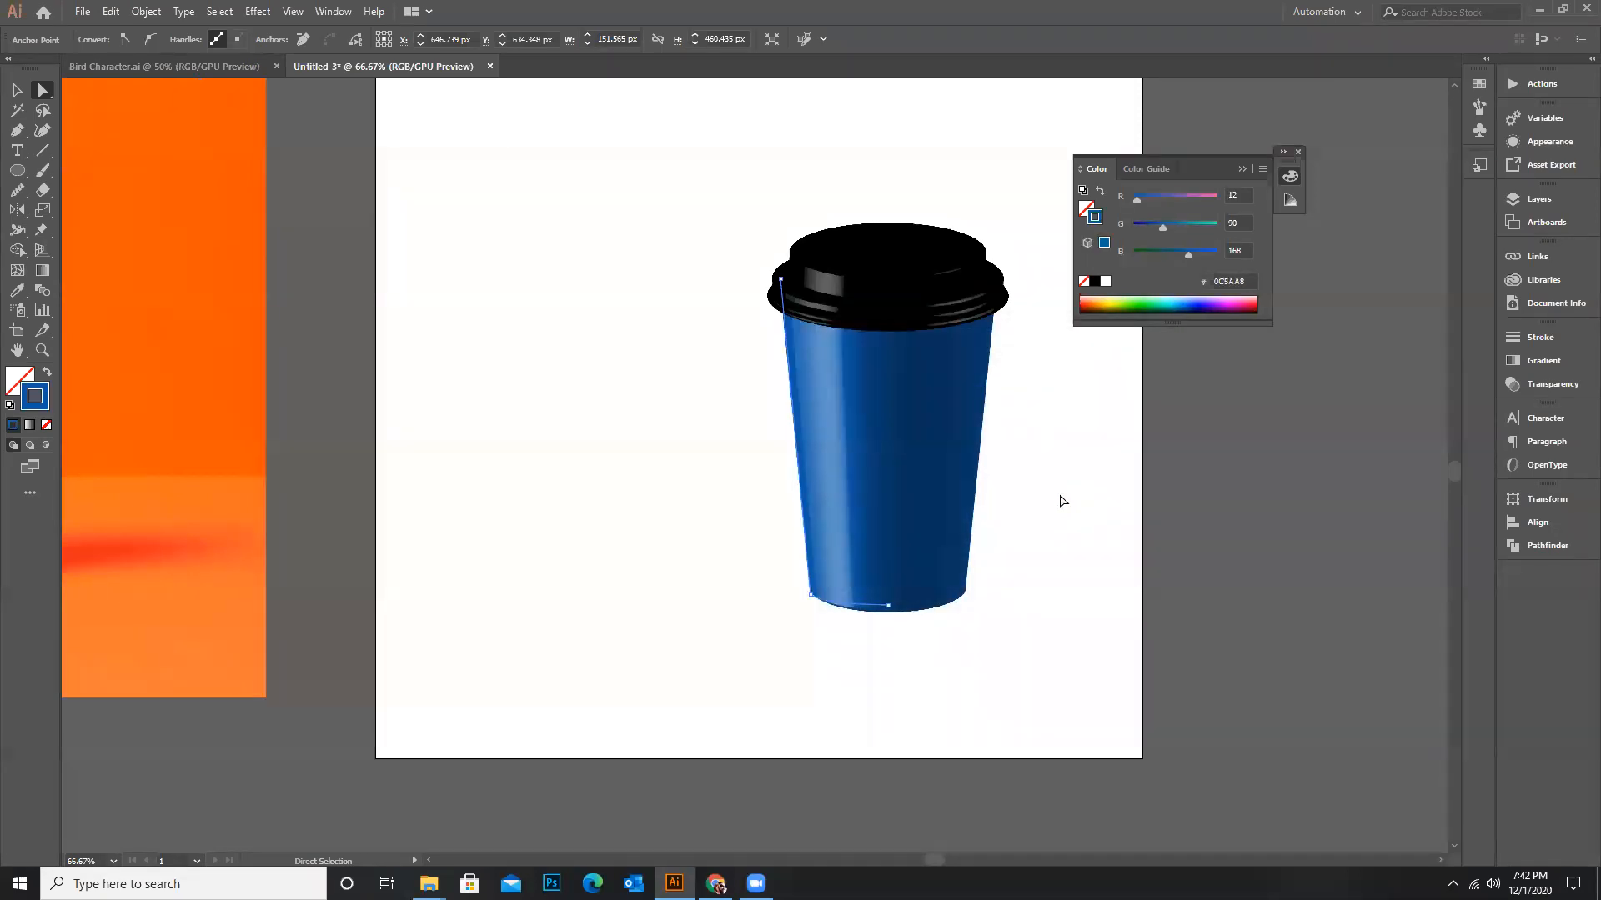
Set the stroke colour of the lid's profile to white, hex FFFFFF, and close the colour controls
left_click(883, 247)
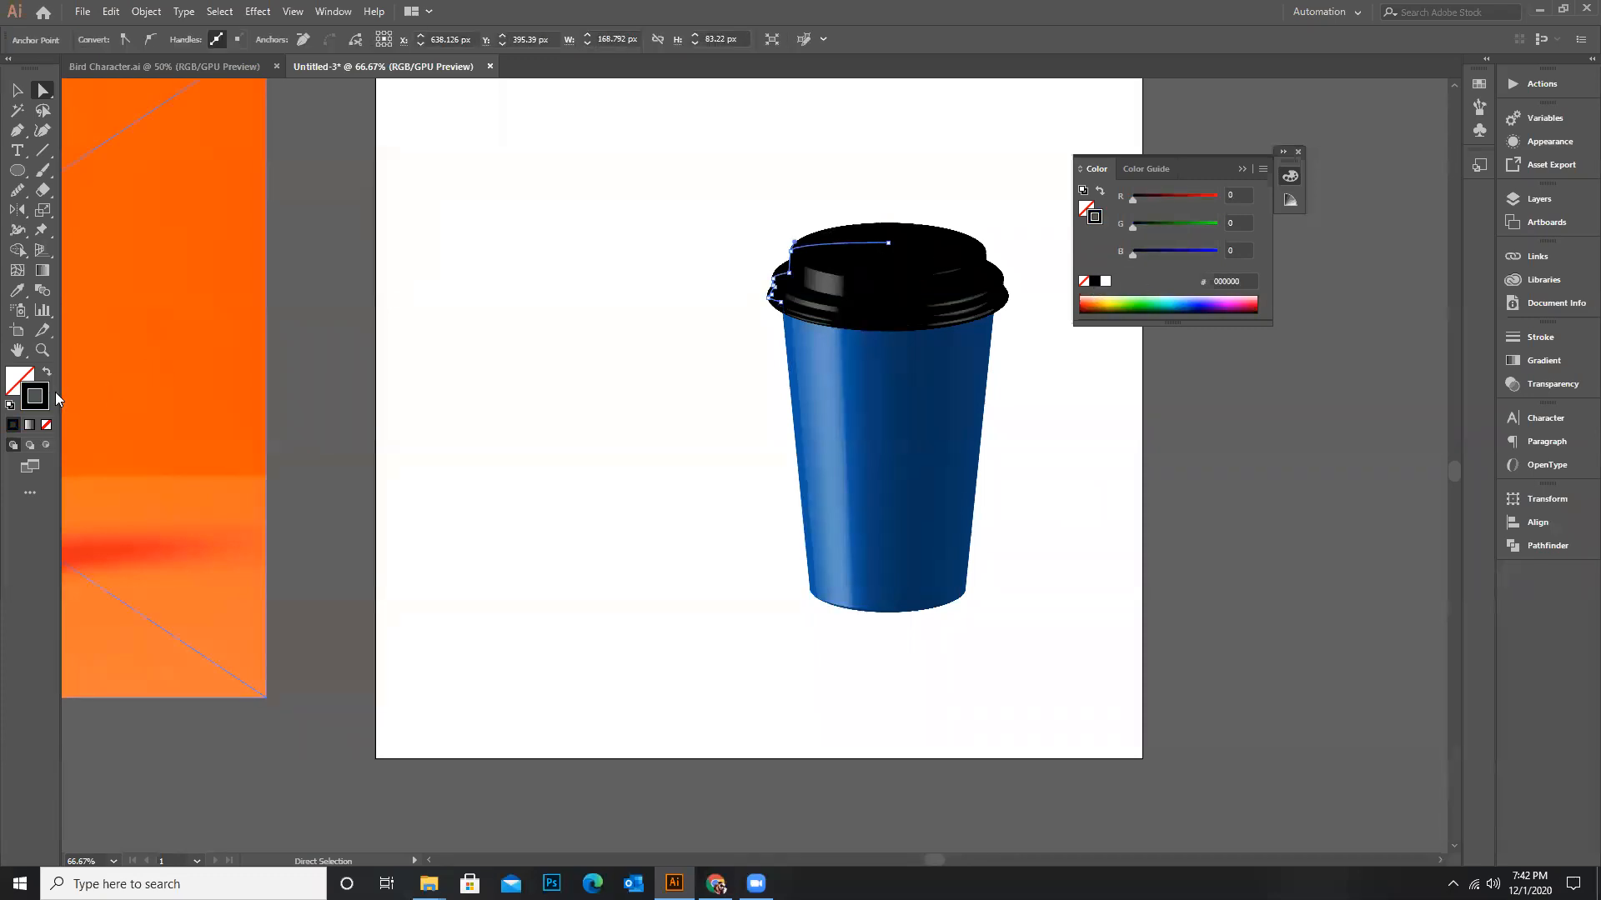
left_click(1106, 281)
left_click(1045, 381)
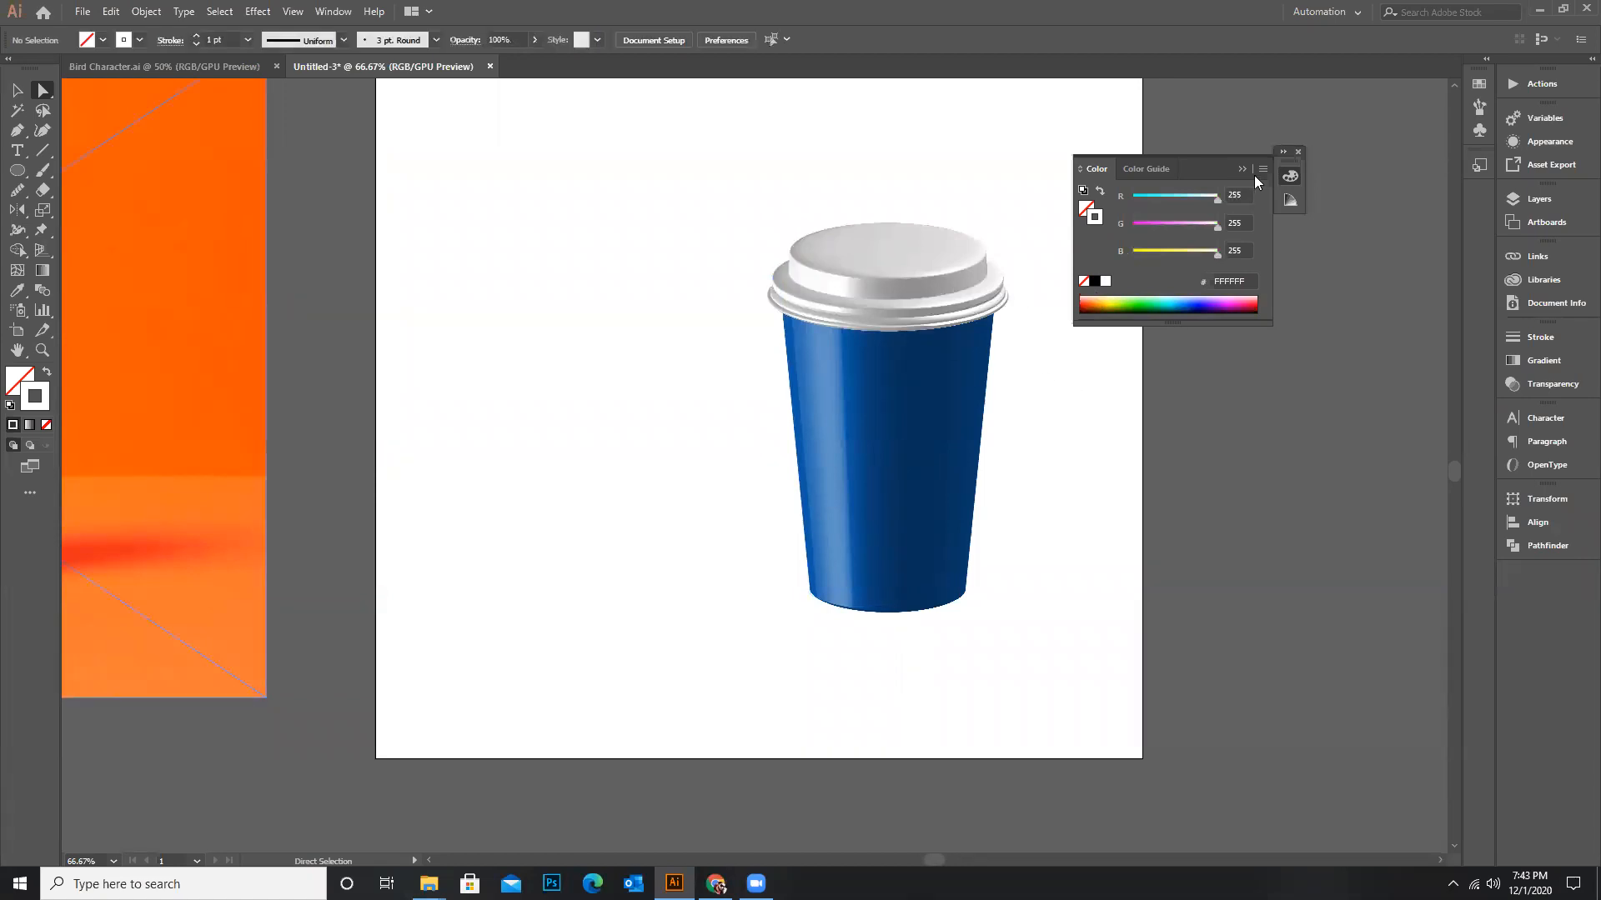
left_click(1242, 169)
Try a bright orange stroke colour on the cup body, undo it, and deselect the cup
left_click(17, 90)
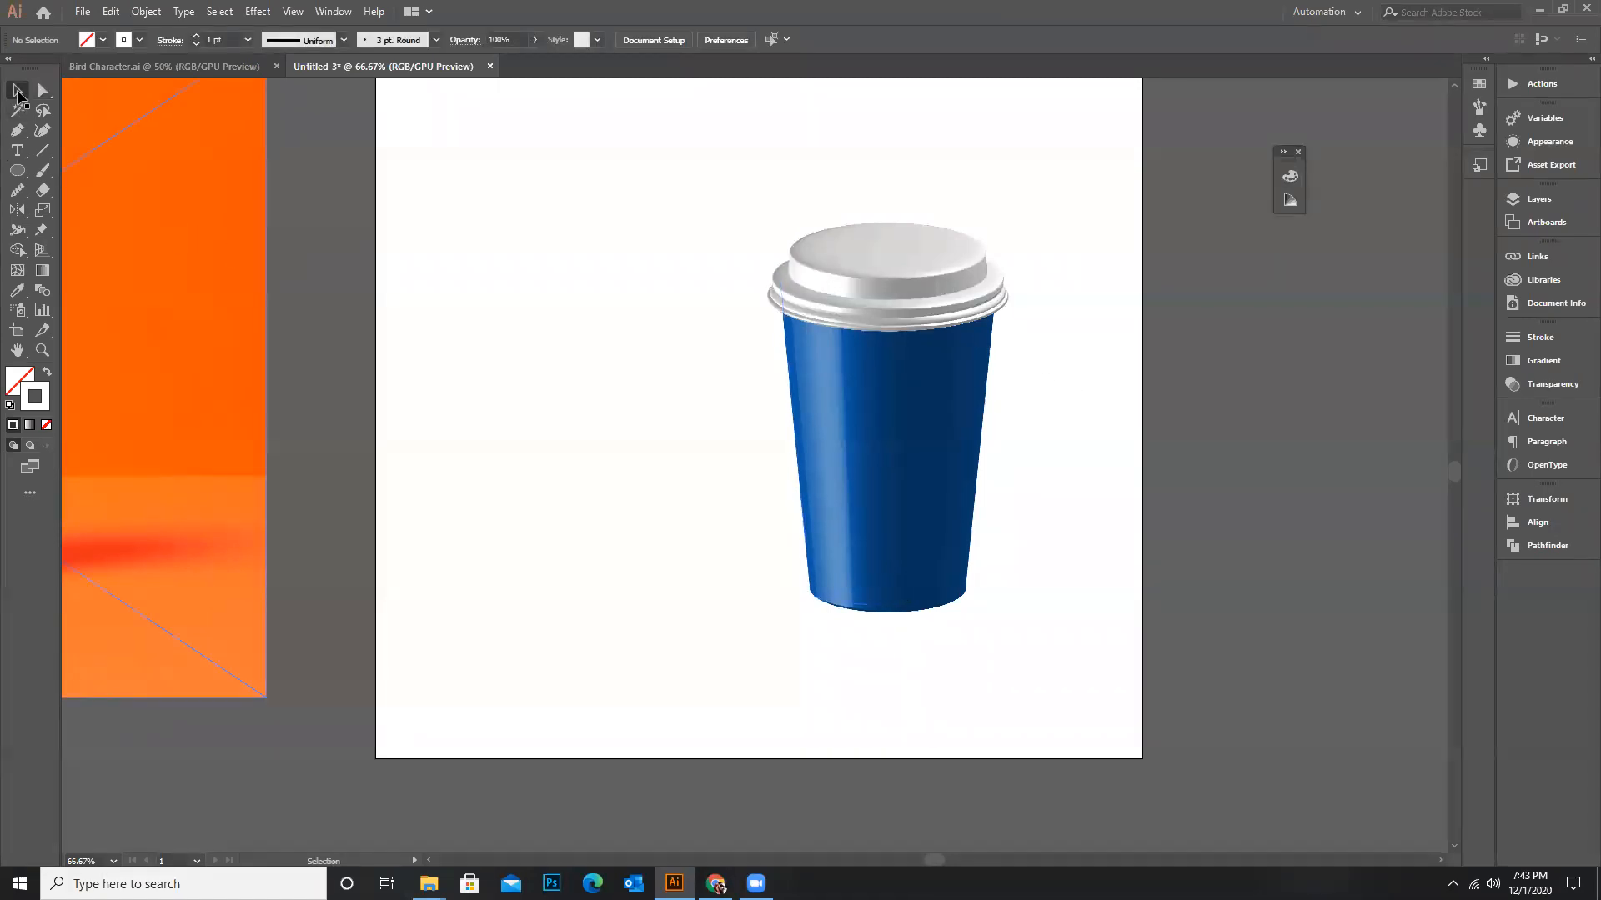
key("ctrl+minus")
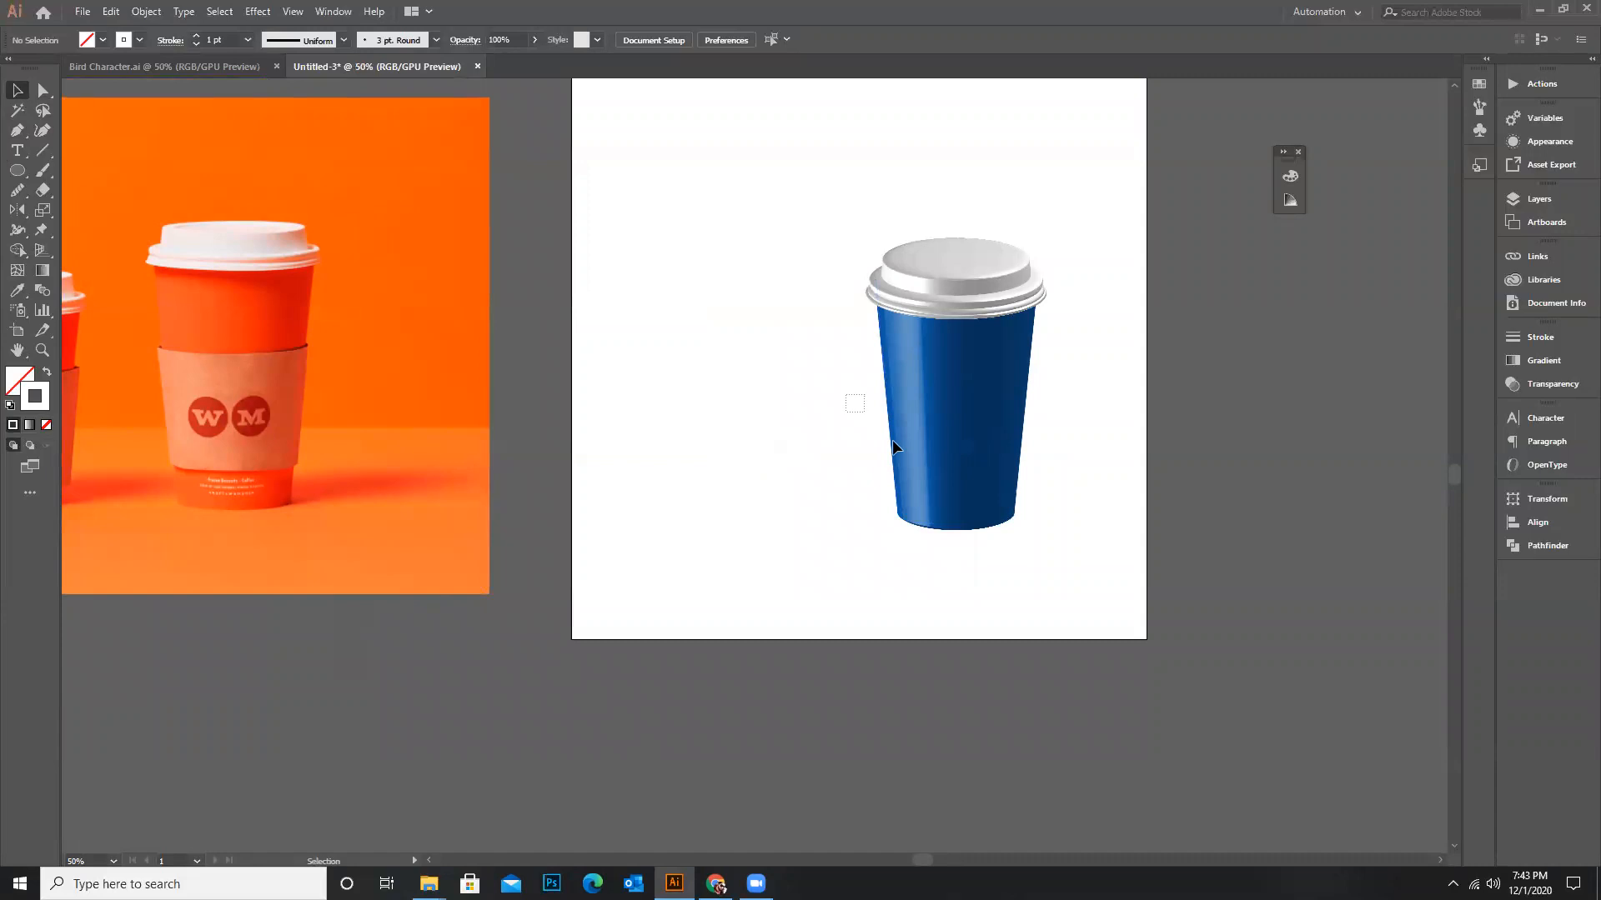
left_click(892, 441)
double_click(33, 388)
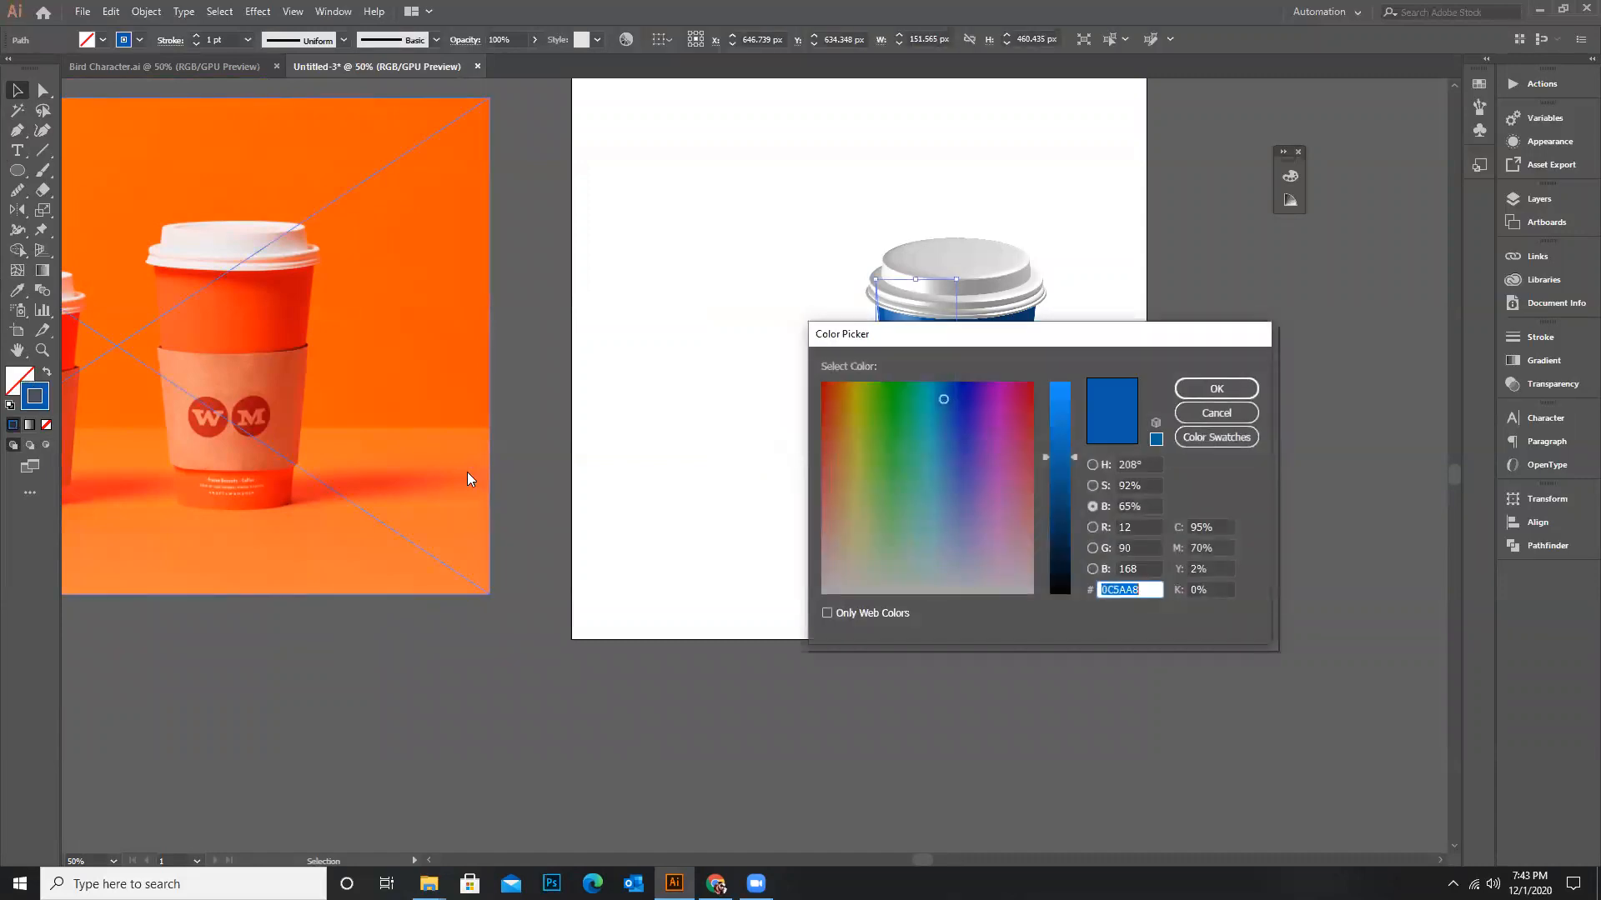
left_click_drag(988, 431, 829, 406)
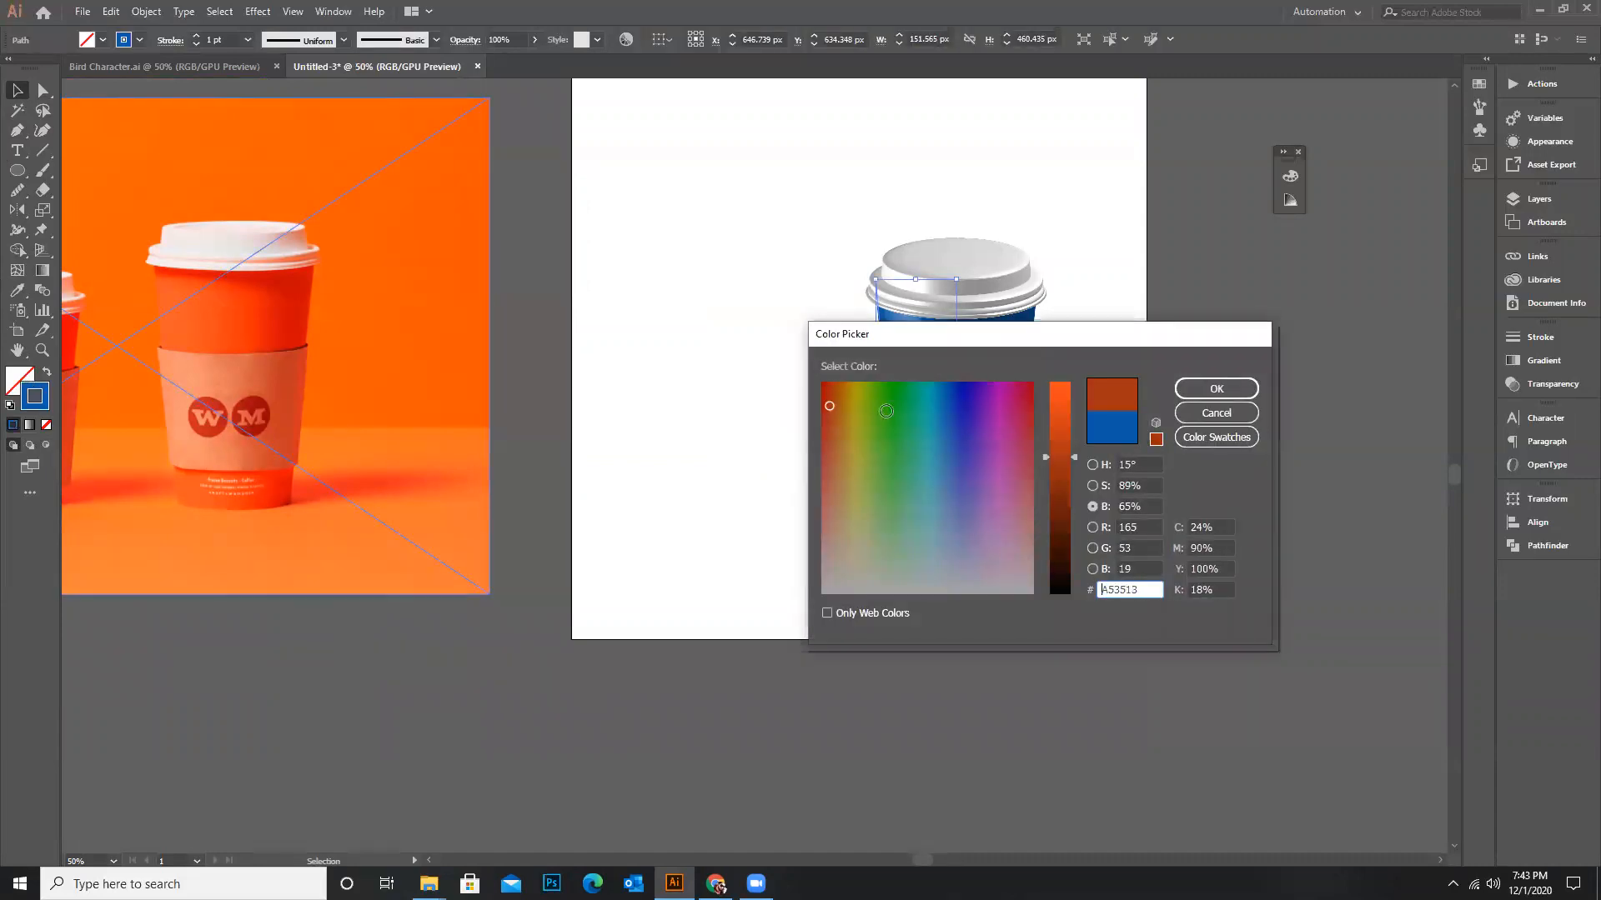
left_click_drag(1058, 444, 1068, 387)
left_click(1216, 389)
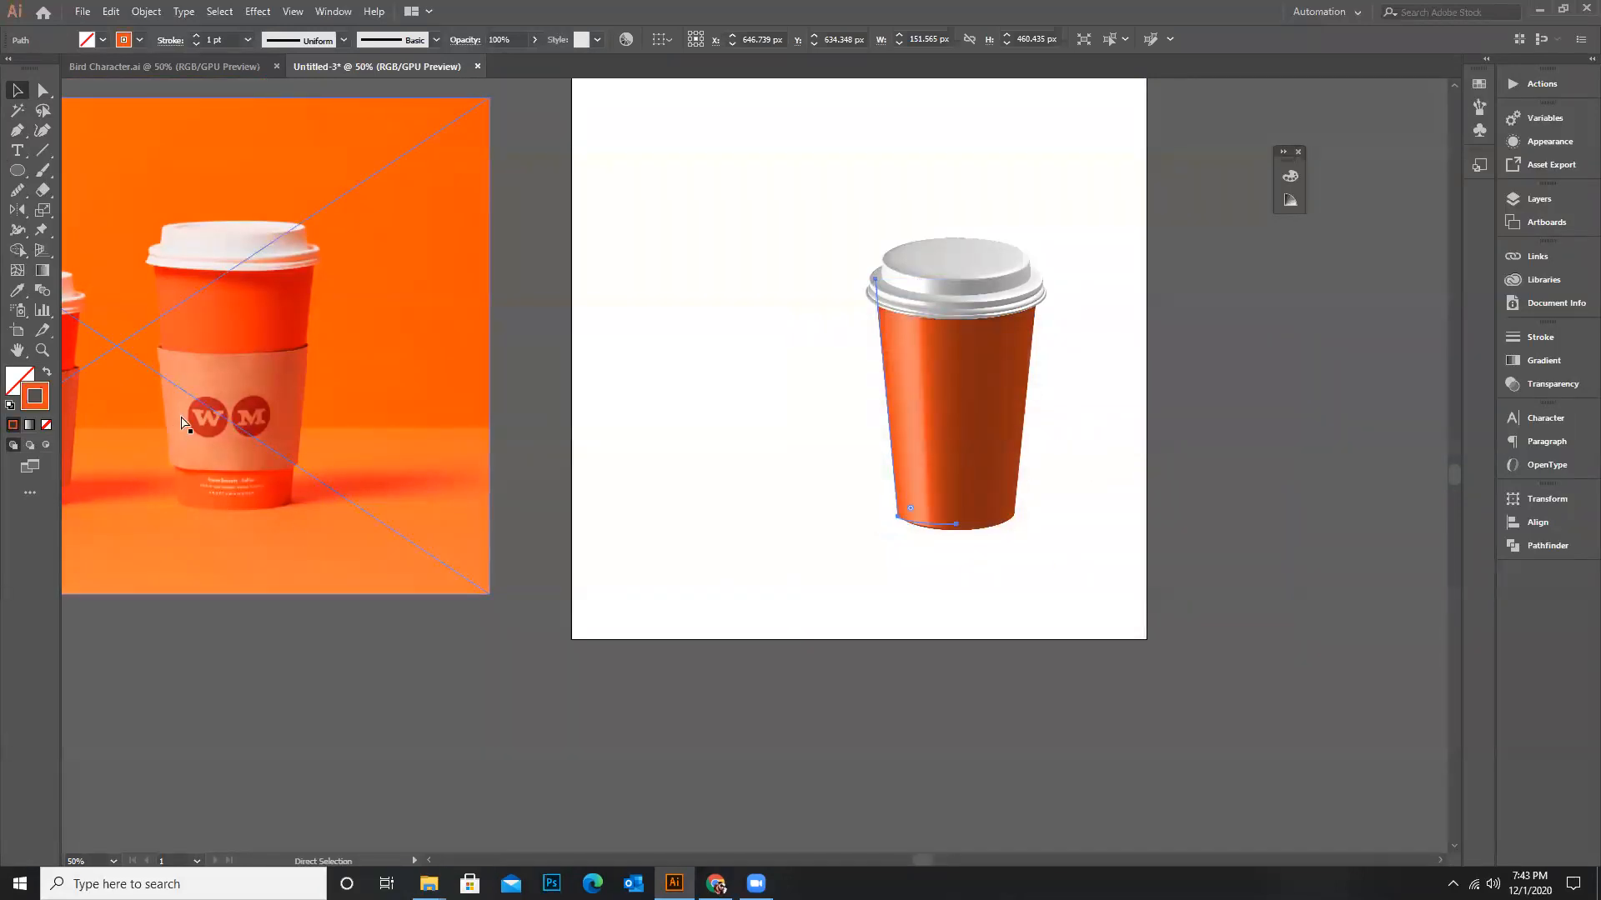
key("ctrl+z")
left_click(805, 355)
Select both the lid and the cup body and duplicate them to the upper left of the artboard
scroll(966, 488, "down", 2)
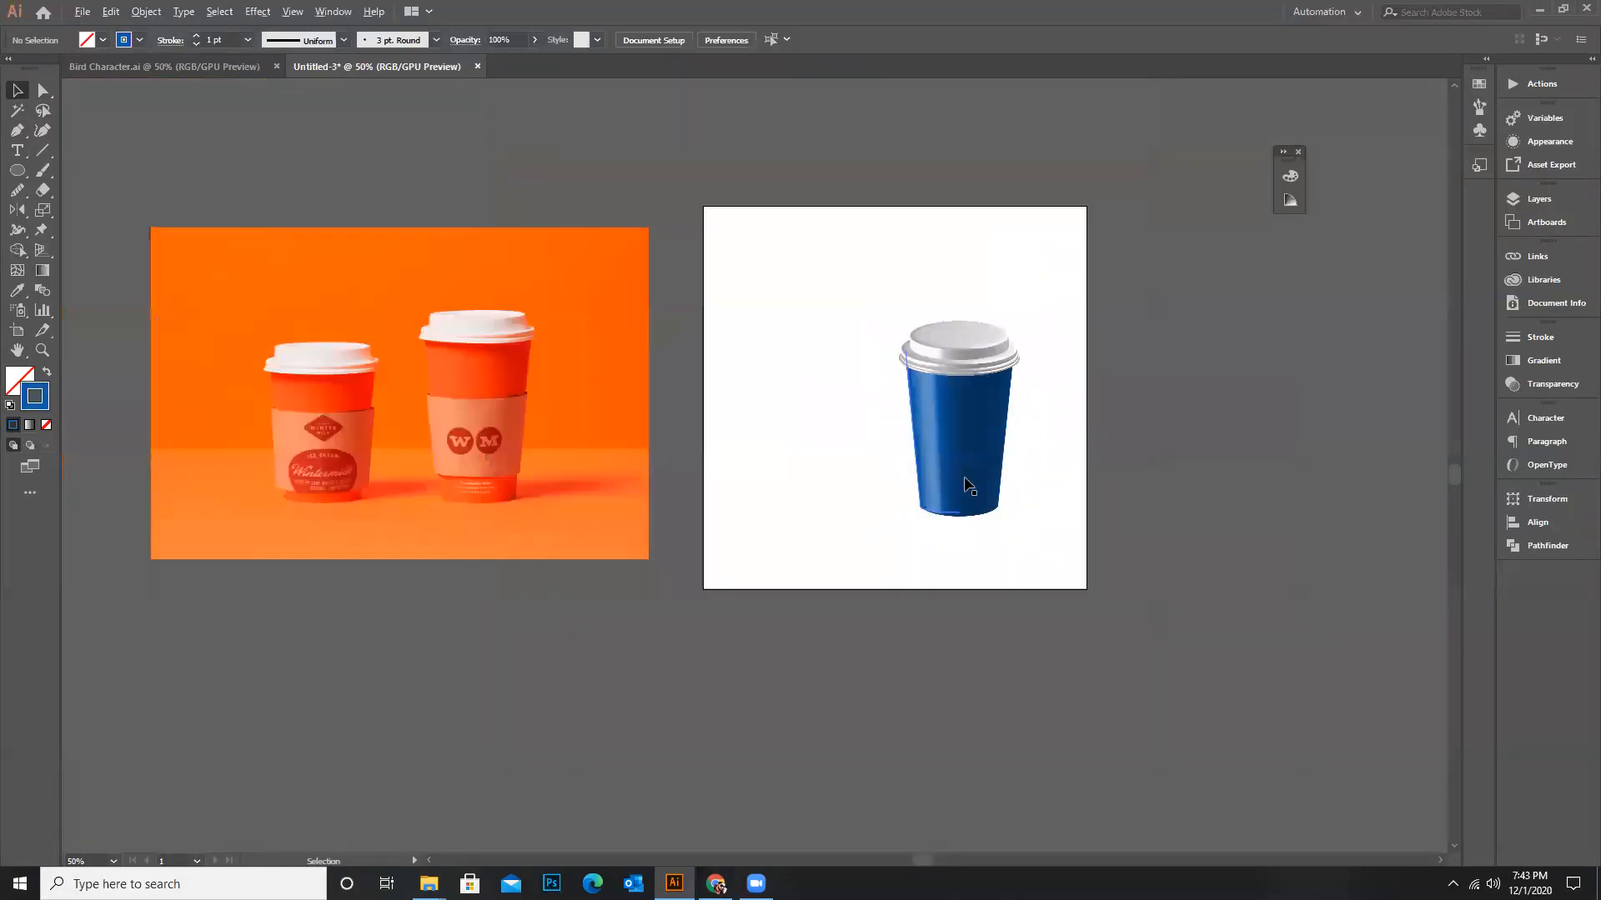
scroll(979, 350, "up", 2)
left_click_drag(807, 248, 1043, 548)
left_click_drag(944, 429, 677, 267)
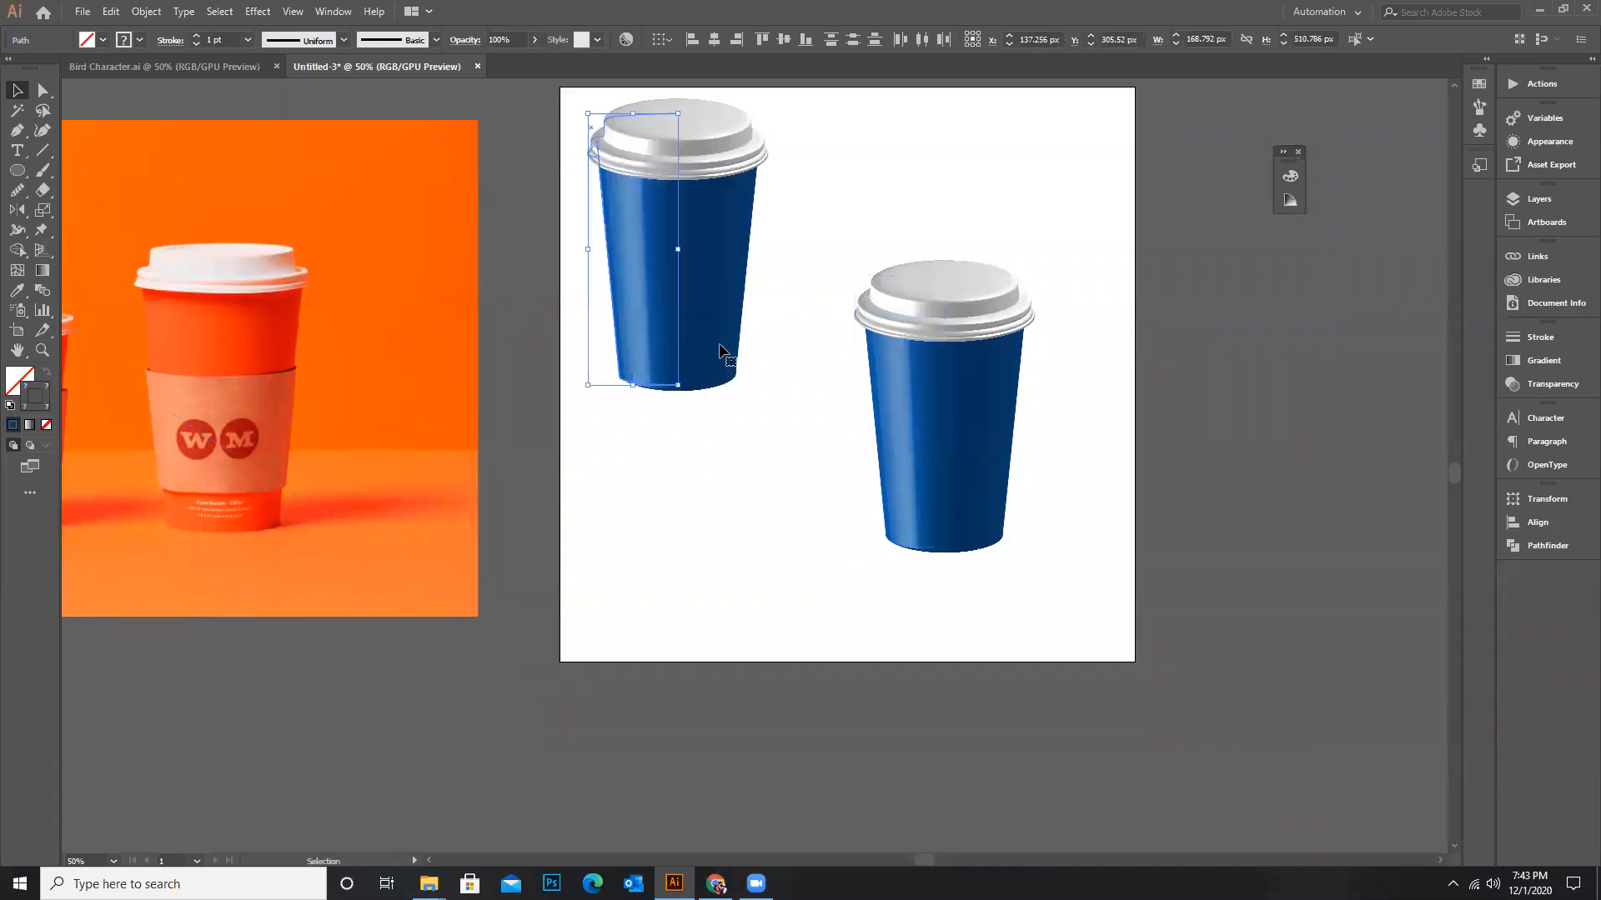
Scale the duplicated cup proportionally about its centre to roughly 65% of its size, dismiss the alert, and deselect it
mouse_move(678, 386)
left_mouse_down()
mouse_move(638, 327)
mouse_move(667, 358)
left_mouse_up()
left_click(965, 464)
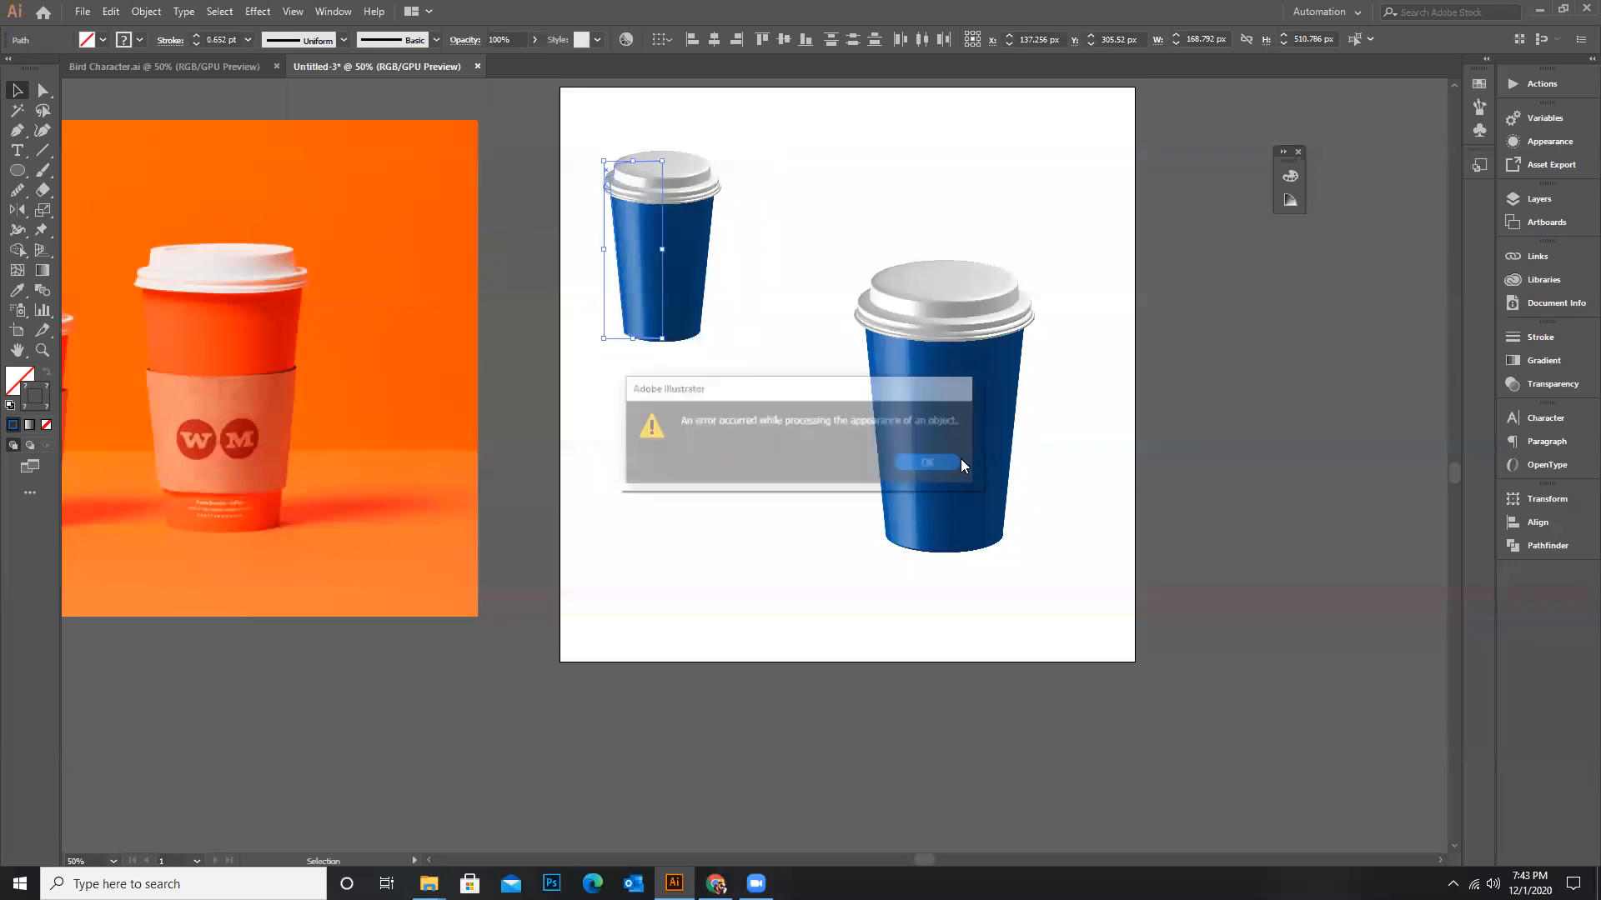
left_click(930, 465)
left_click(815, 267)
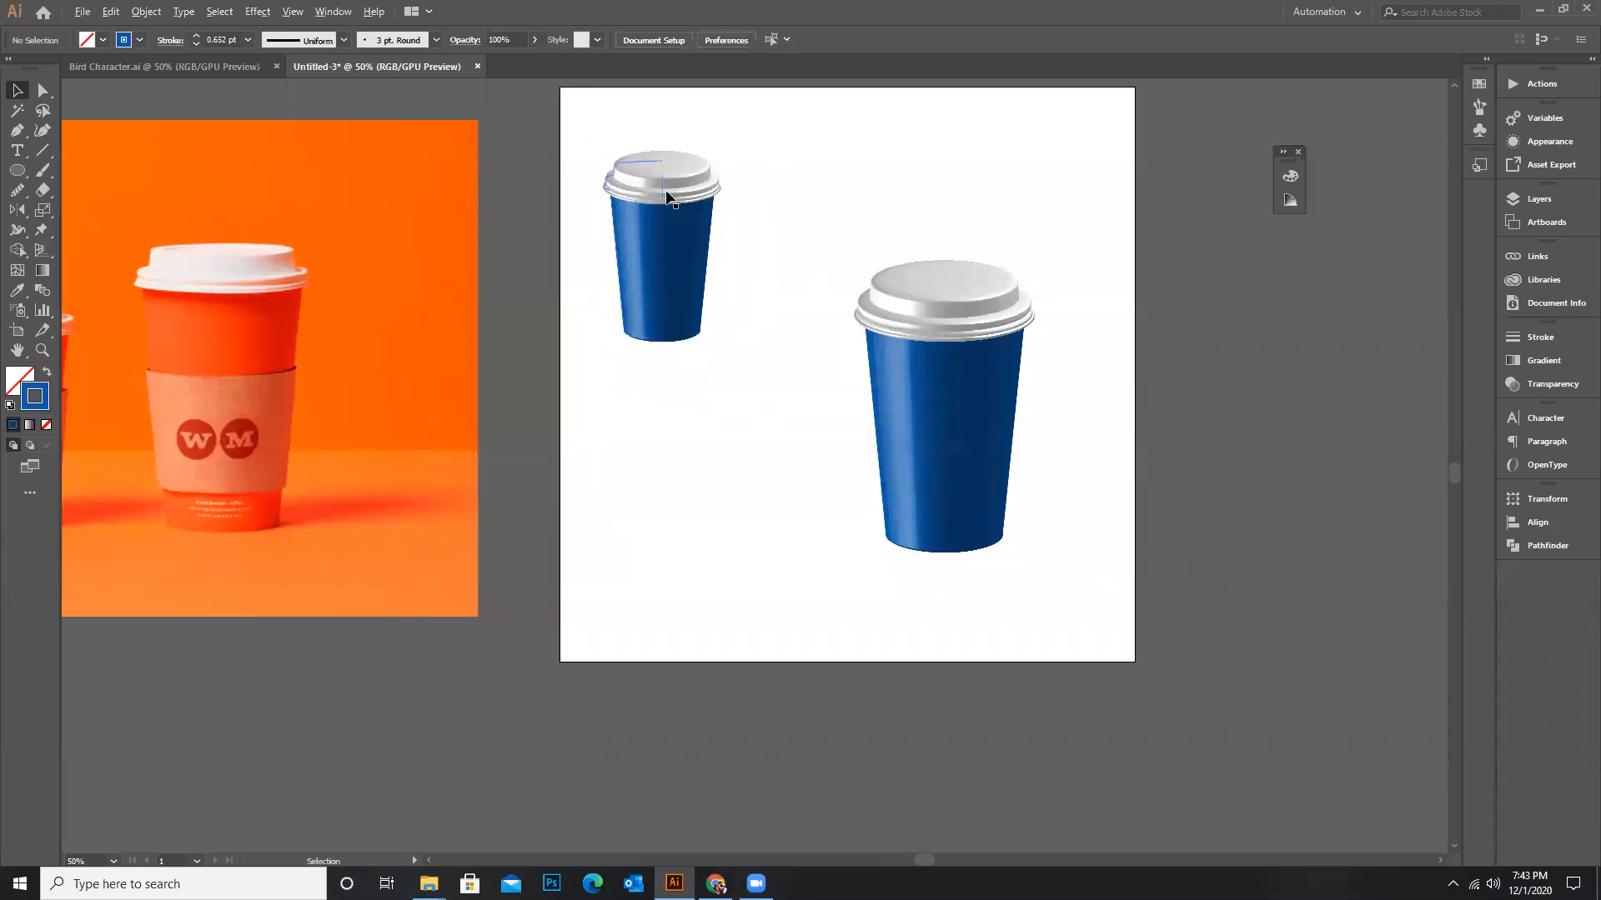
Separate the small cup's parts by moving its body down and its lid up, then deselect them
scroll(666, 115, "up", 2)
left_click_drag(652, 421, 645, 447)
left_click(768, 408)
left_click_drag(642, 238, 646, 208)
left_click(857, 261)
scroll(638, 341, "down", 2)
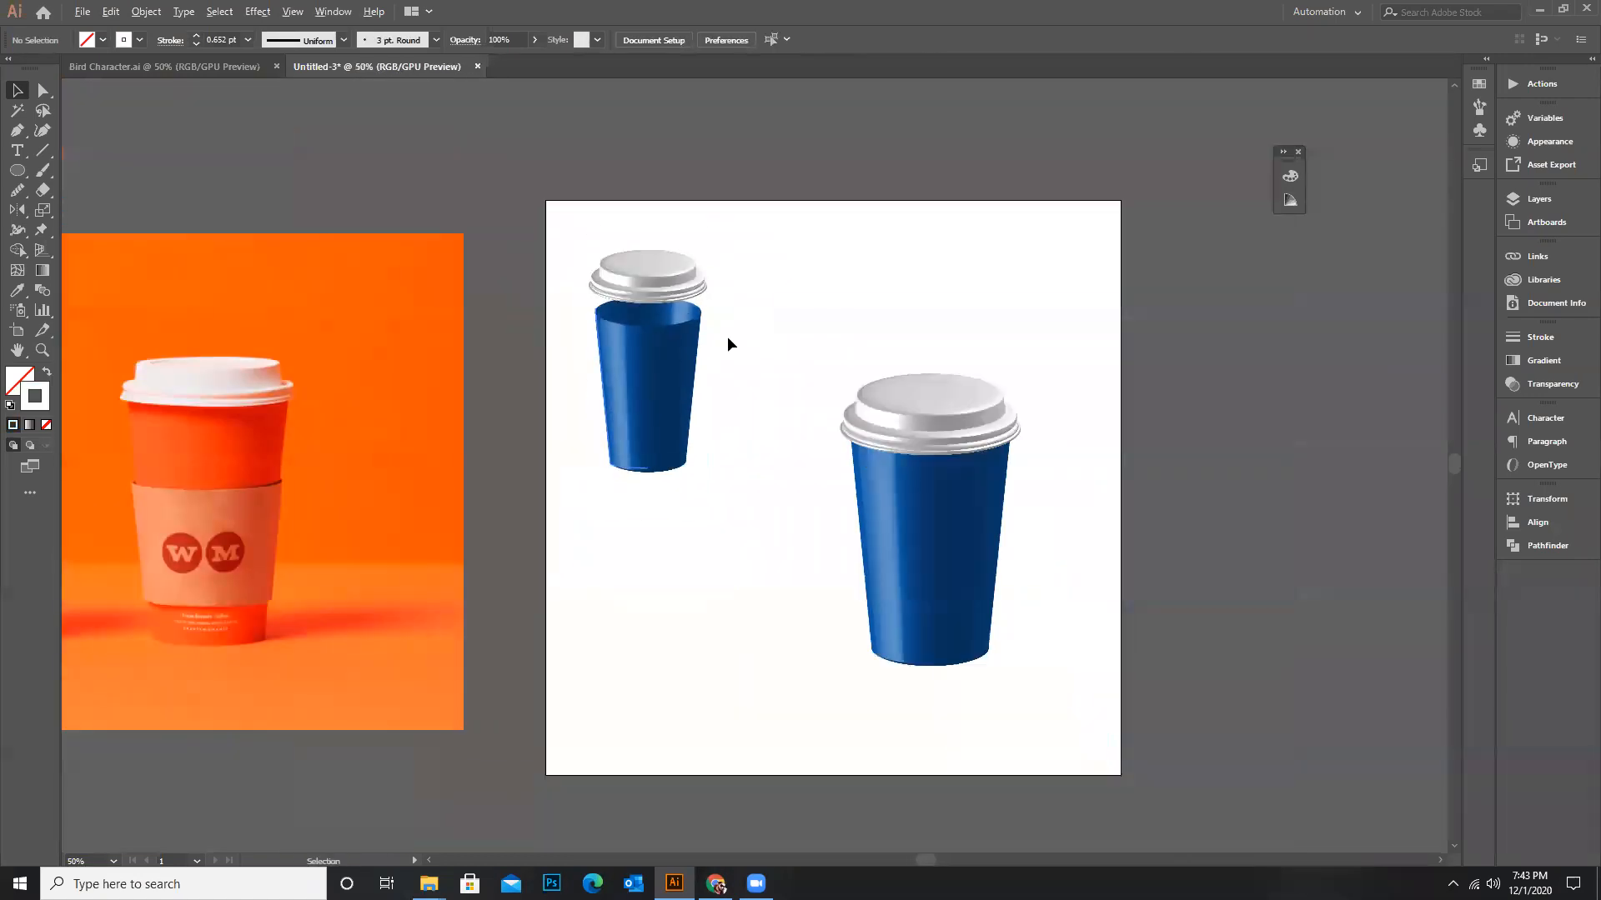
Nudge the small cup's blue body slightly further down, away from its lid, and deselect it
key("Down")
key("Down")
key("Down")
key("Down")
key("Down")
key("Down")
key("Down")
key("Down")
key("Down")
key("Down")
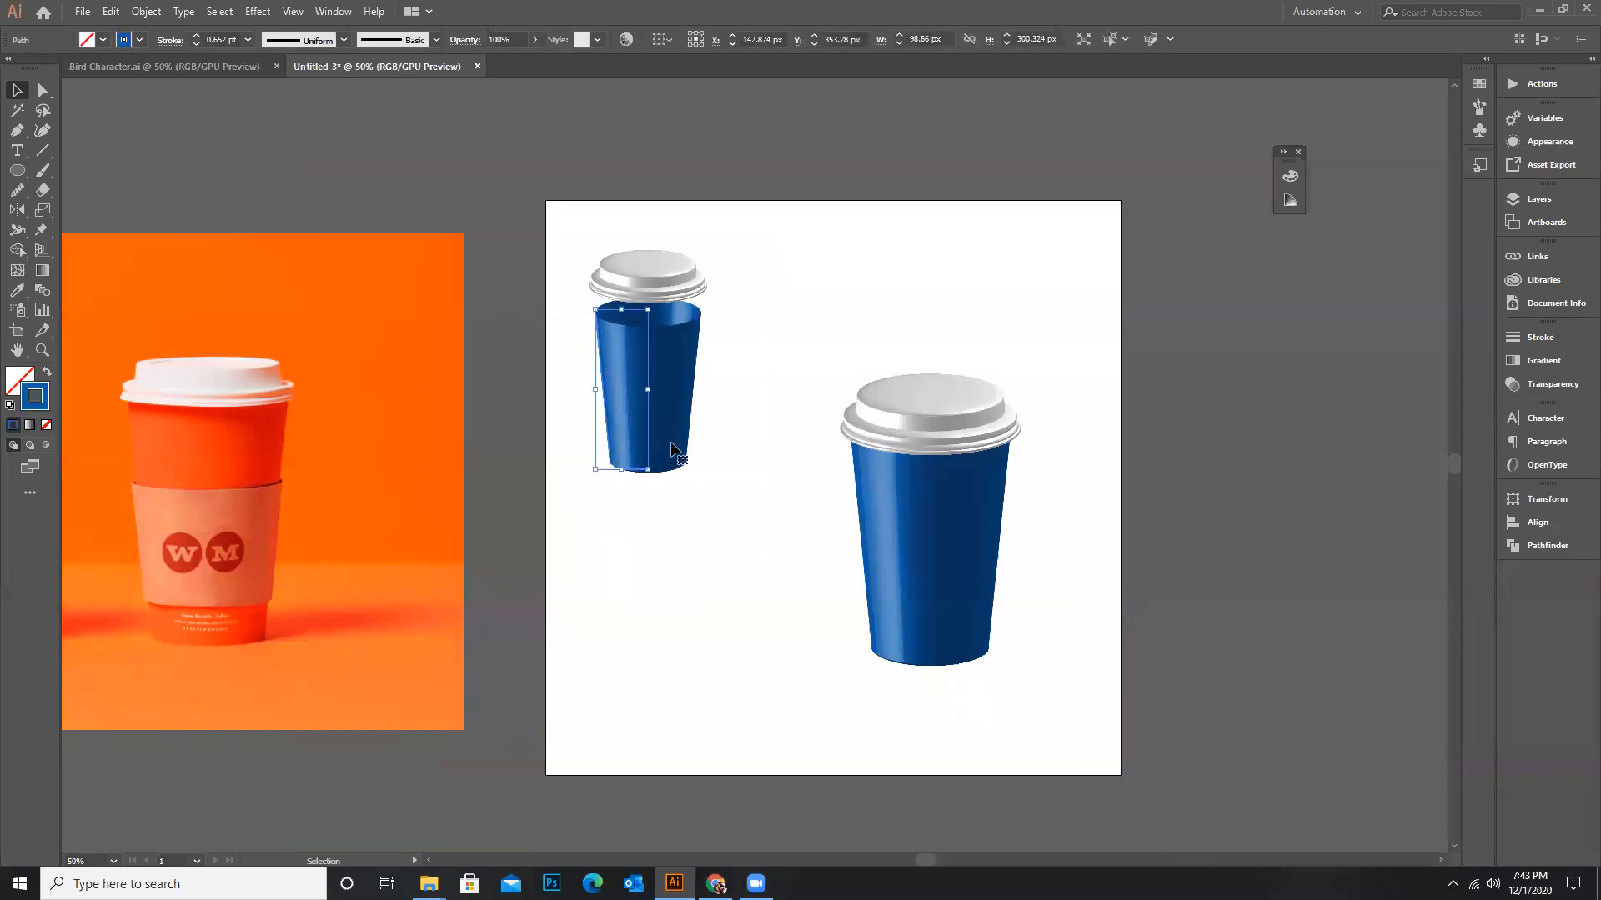
key("Left")
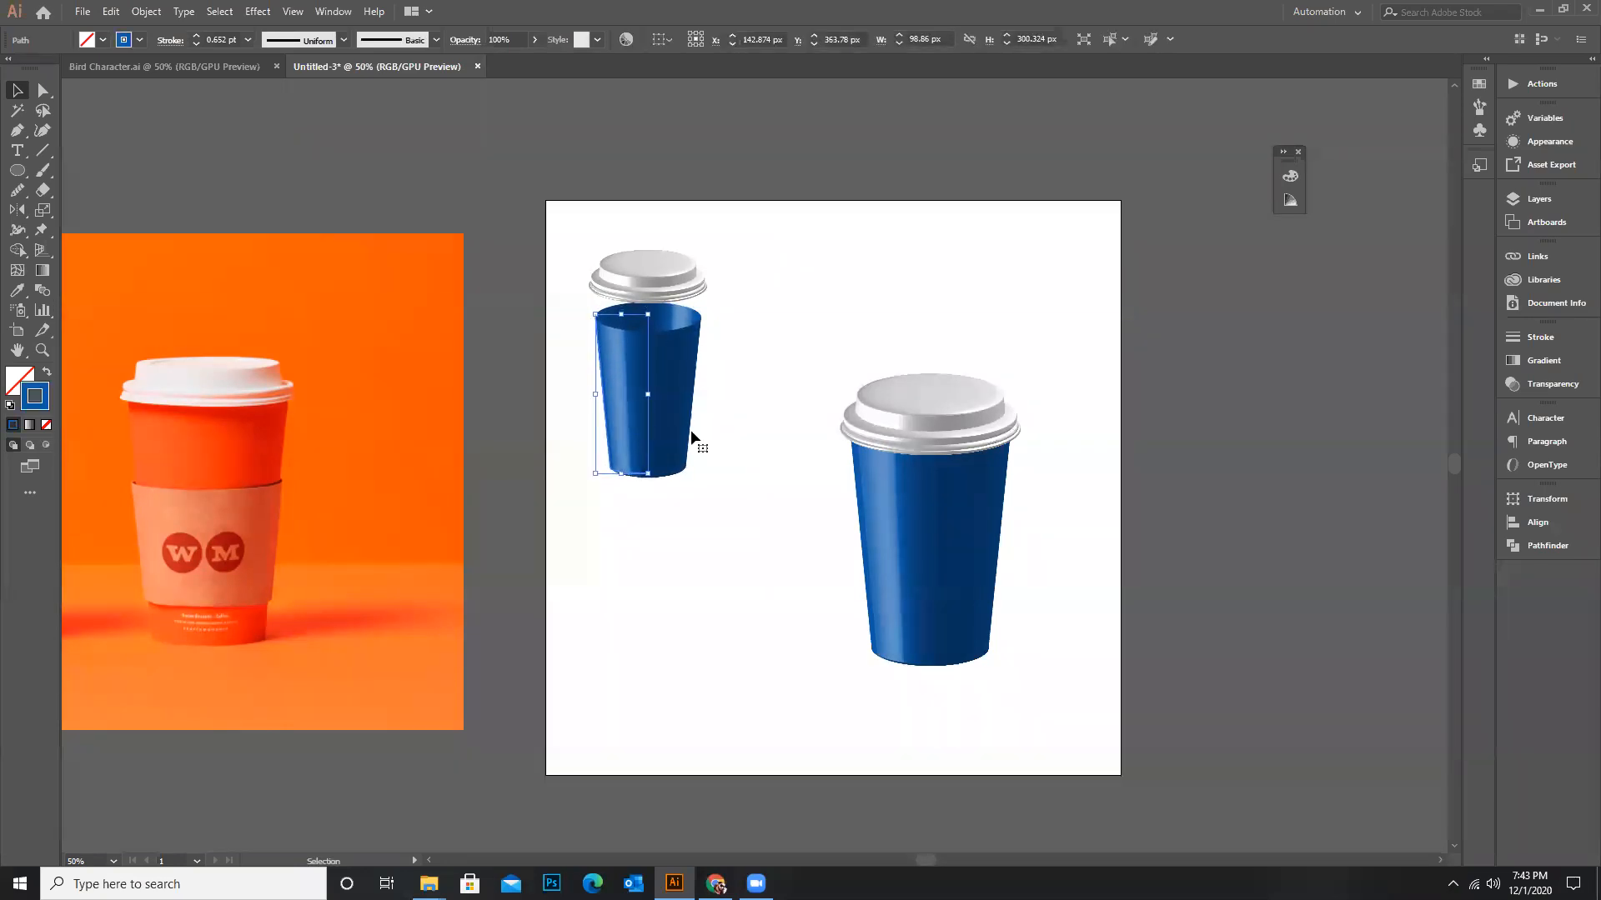
left_click(764, 427)
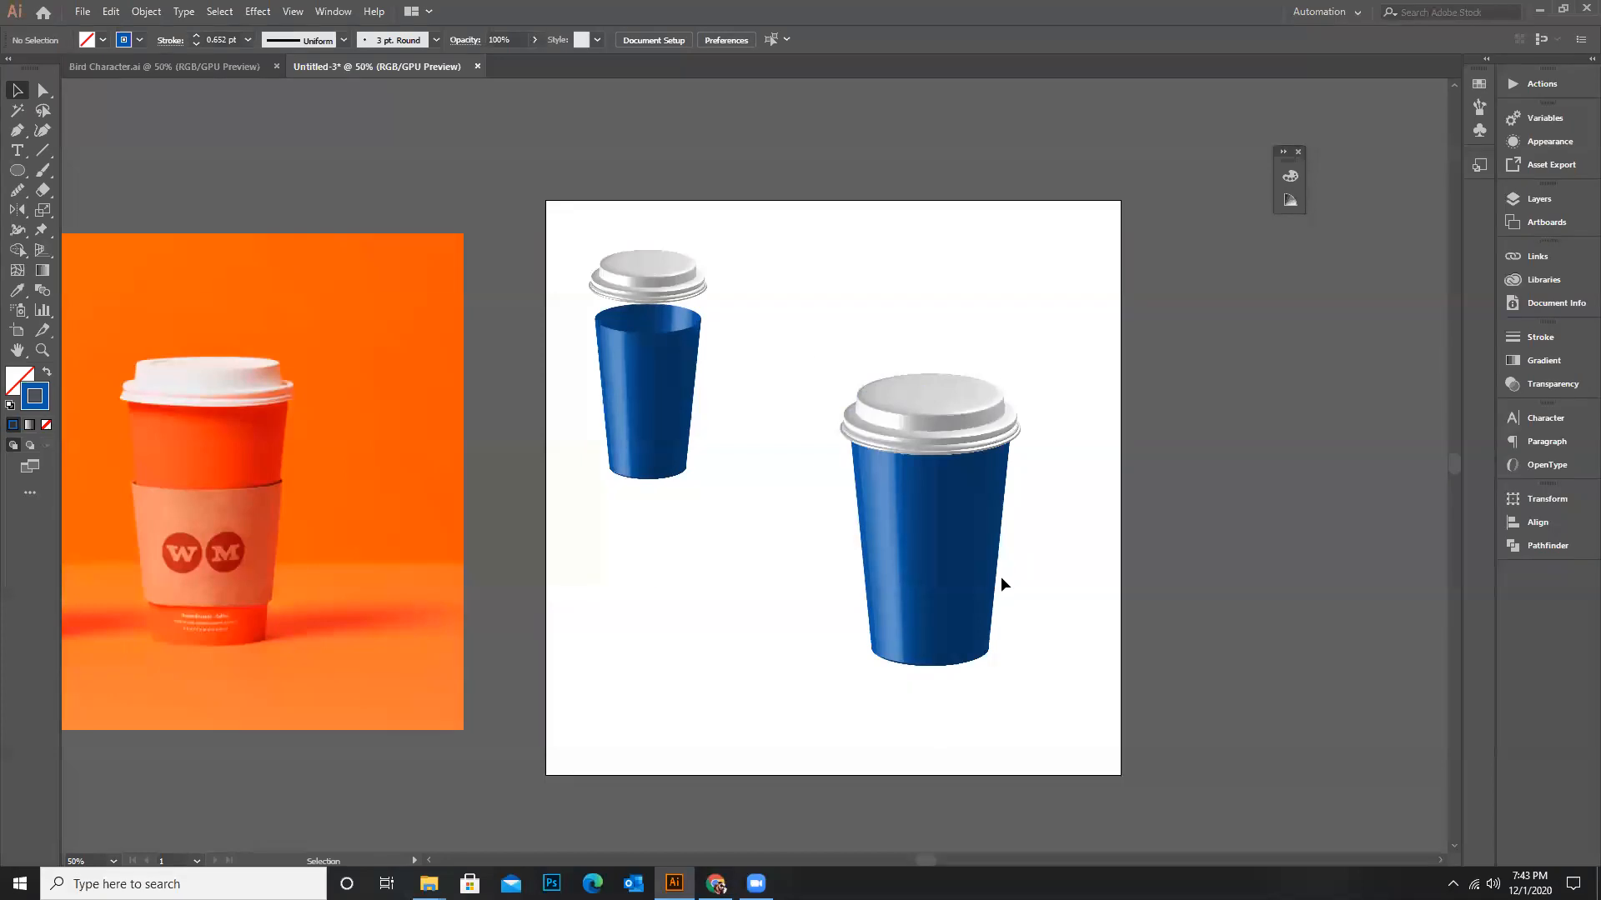
Duplicate the large cup's lid and body to the empty canvas right of the artboard
left_click(937, 517)
left_click_drag(932, 499, 1257, 332)
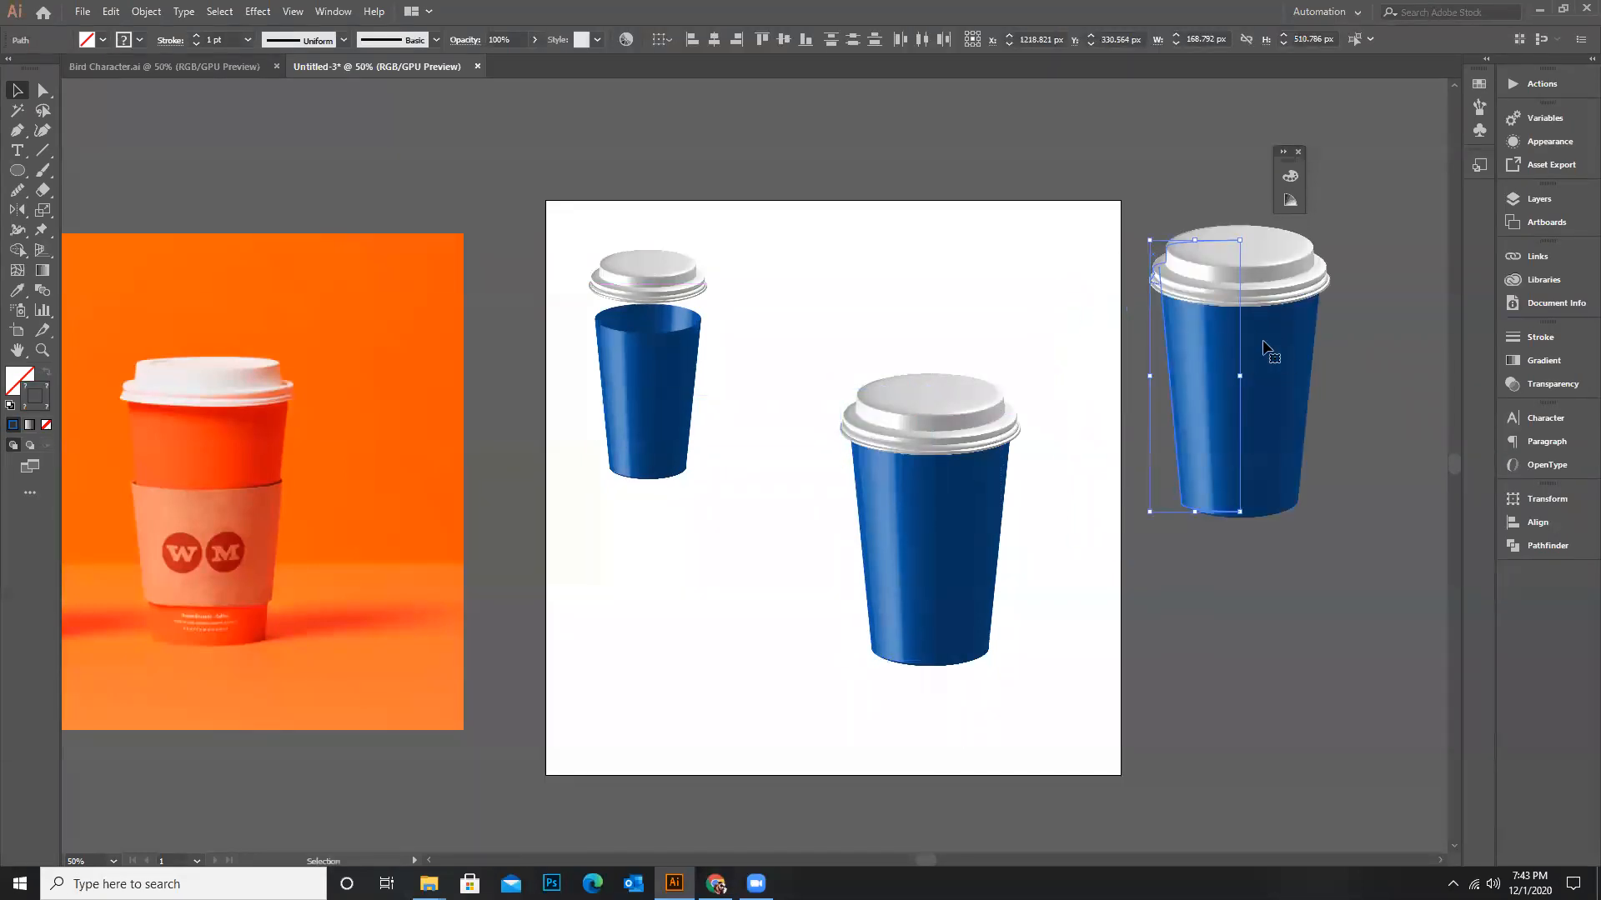
left_click(250, 12)
mouse_move(292, 107)
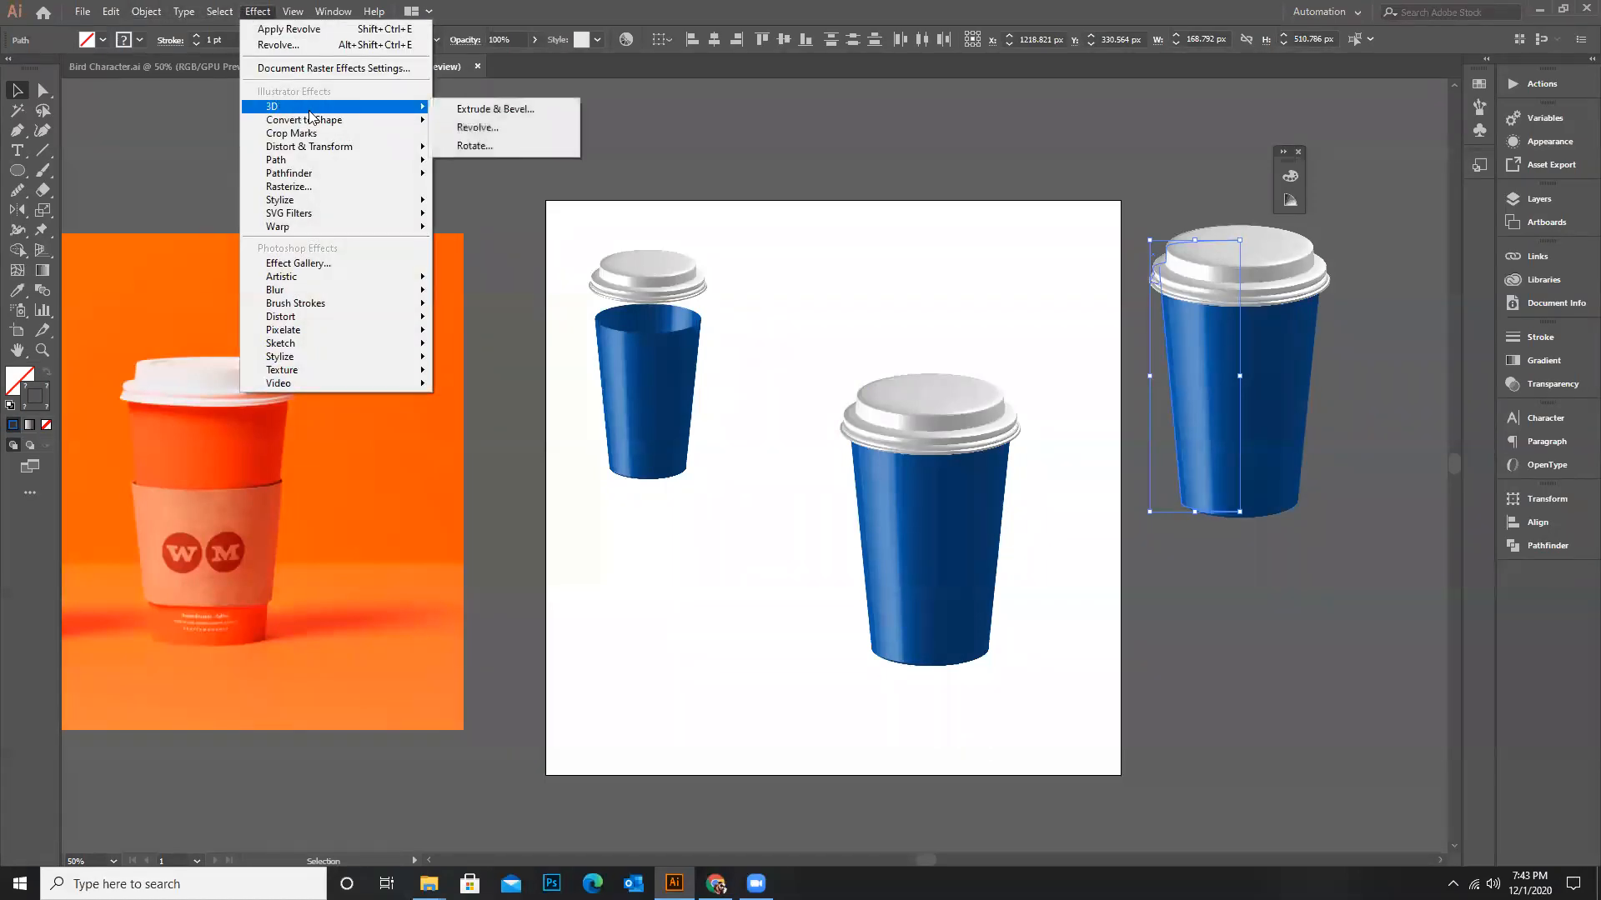
left_click(773, 139)
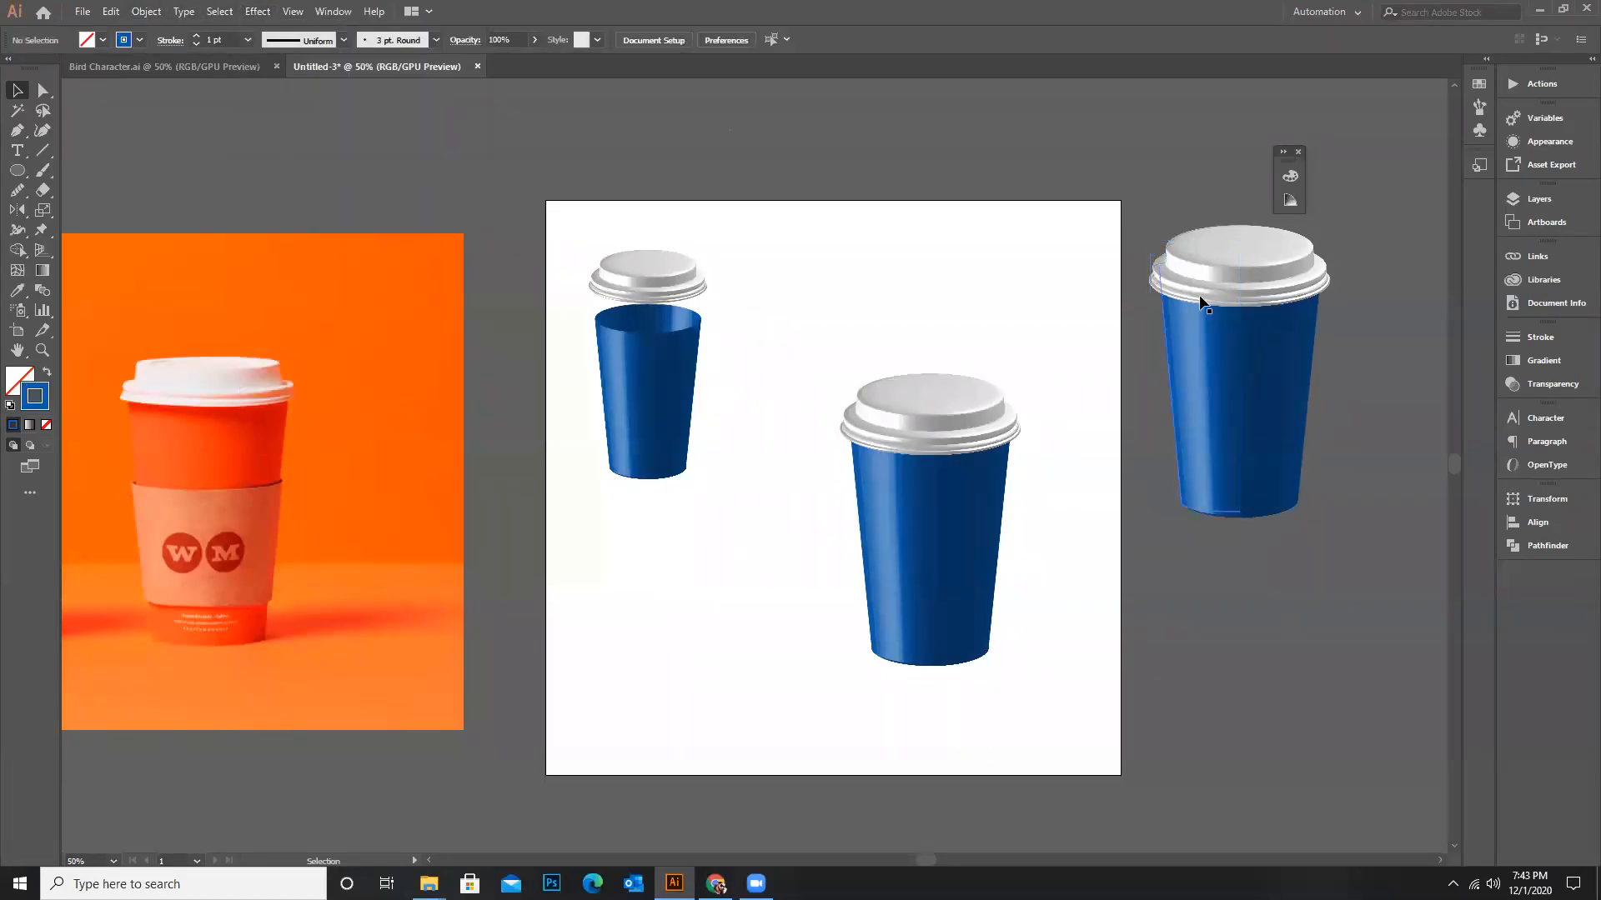
Select the duplicated cup outside the artboard and show its appearance attributes
left_click(1256, 359)
left_click(326, 15)
key("Up")
key("Up")
key("Up")
key("Up")
key("Up")
left_click(421, 214)
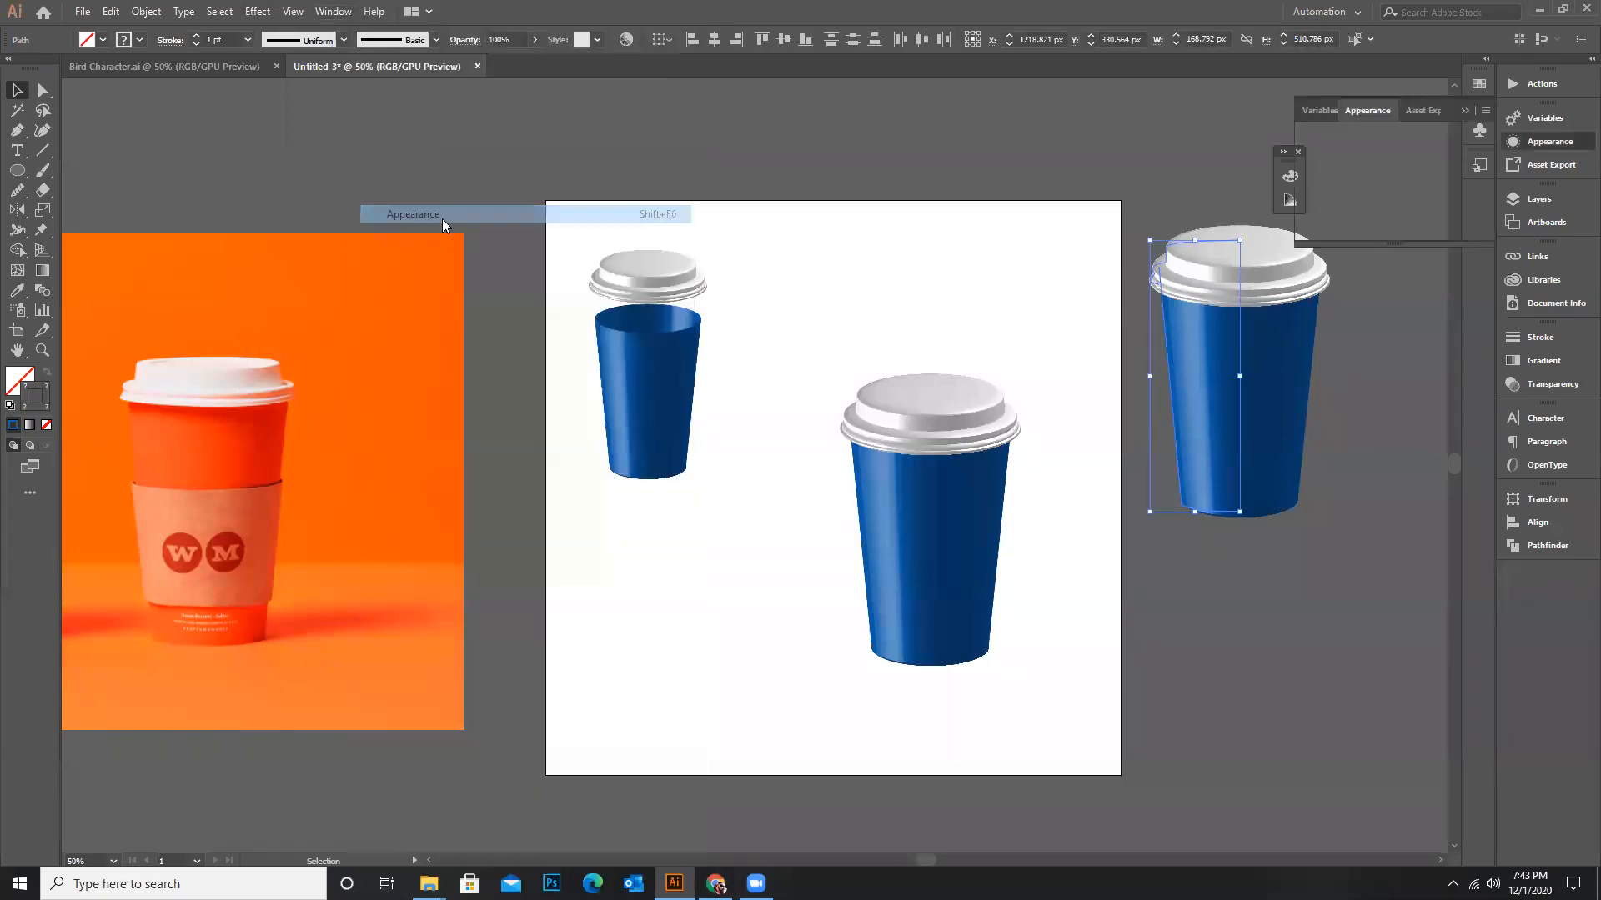
Edit the duplicated cup's 3D Revolve effect, setting the surface to Wireframe with the preview on, and apply it
scroll(1459, 210, "down", 1)
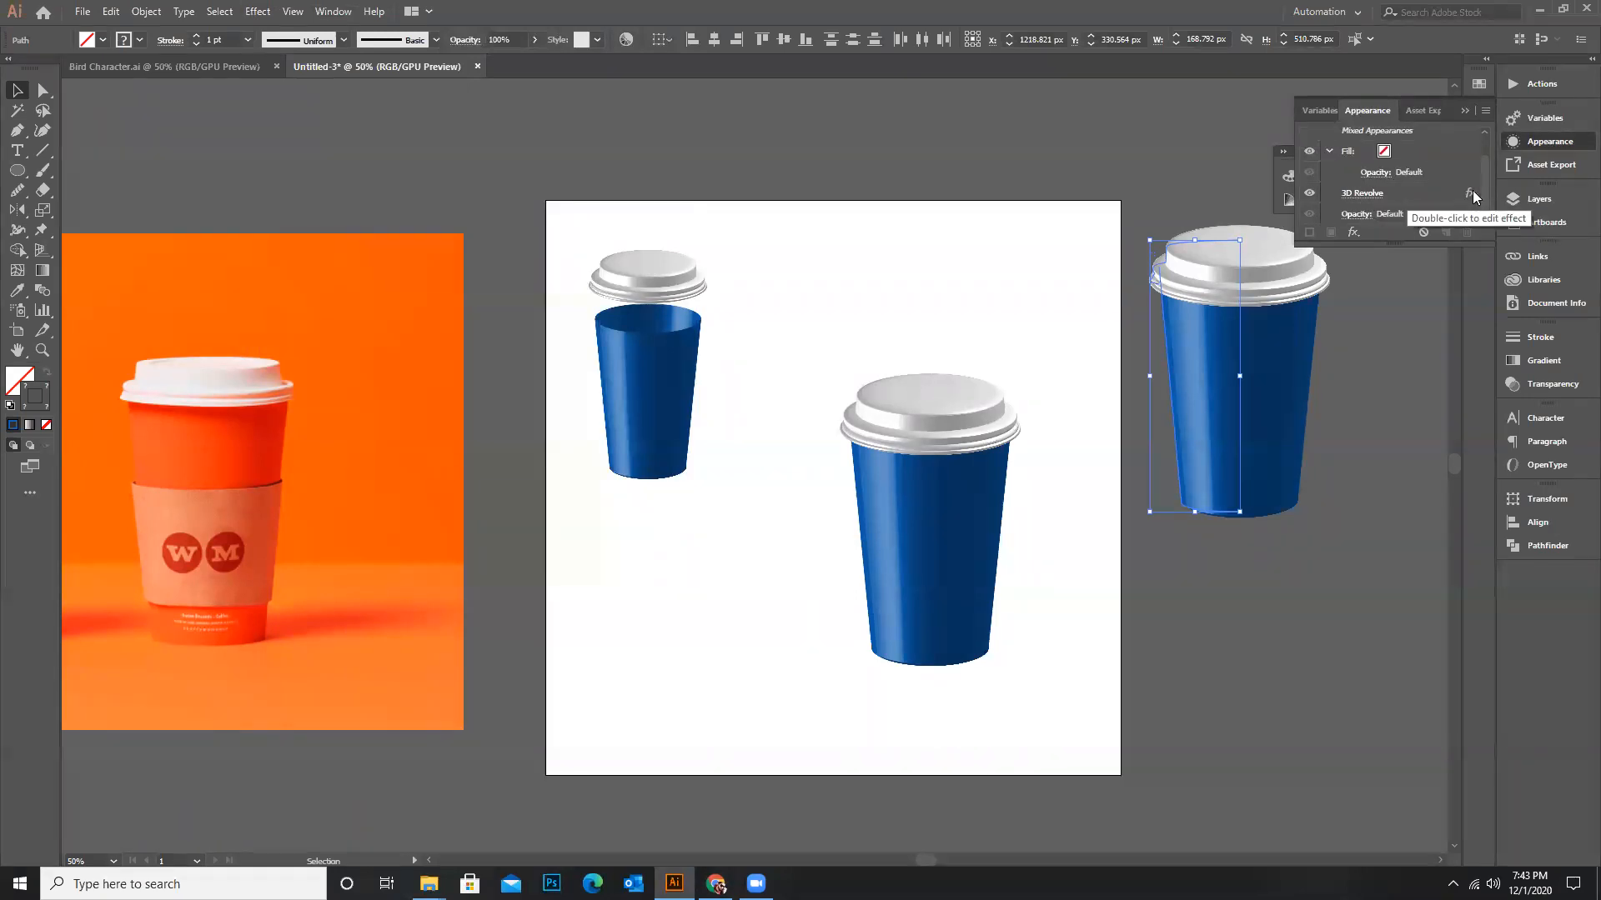
double_click(1473, 196)
left_click_drag(1332, 96, 769, 95)
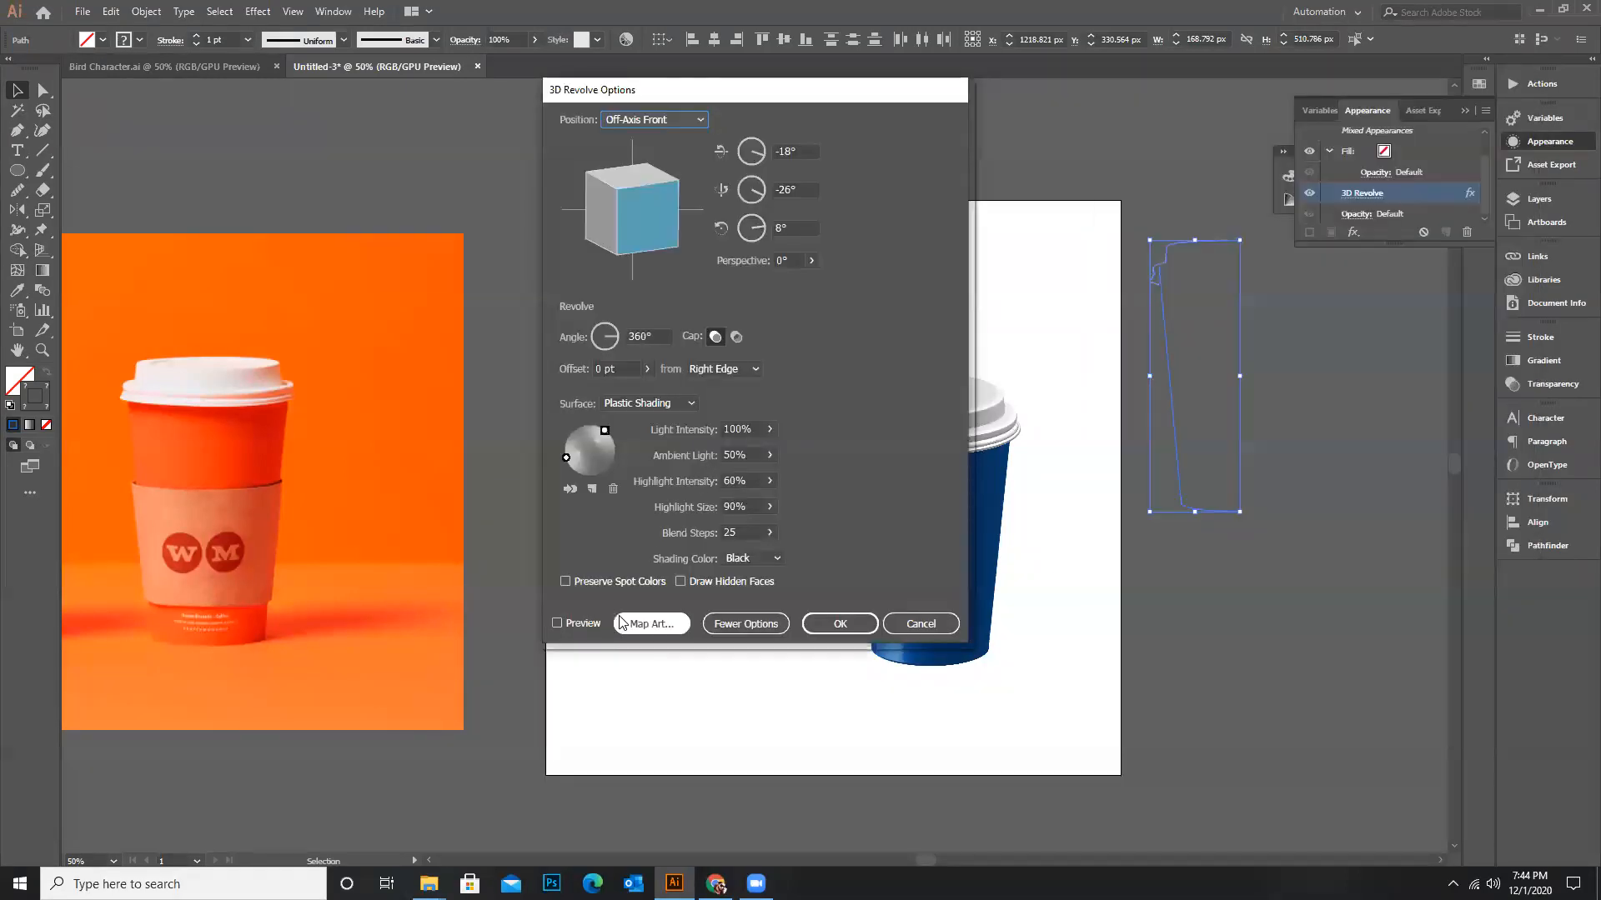
left_click(647, 404)
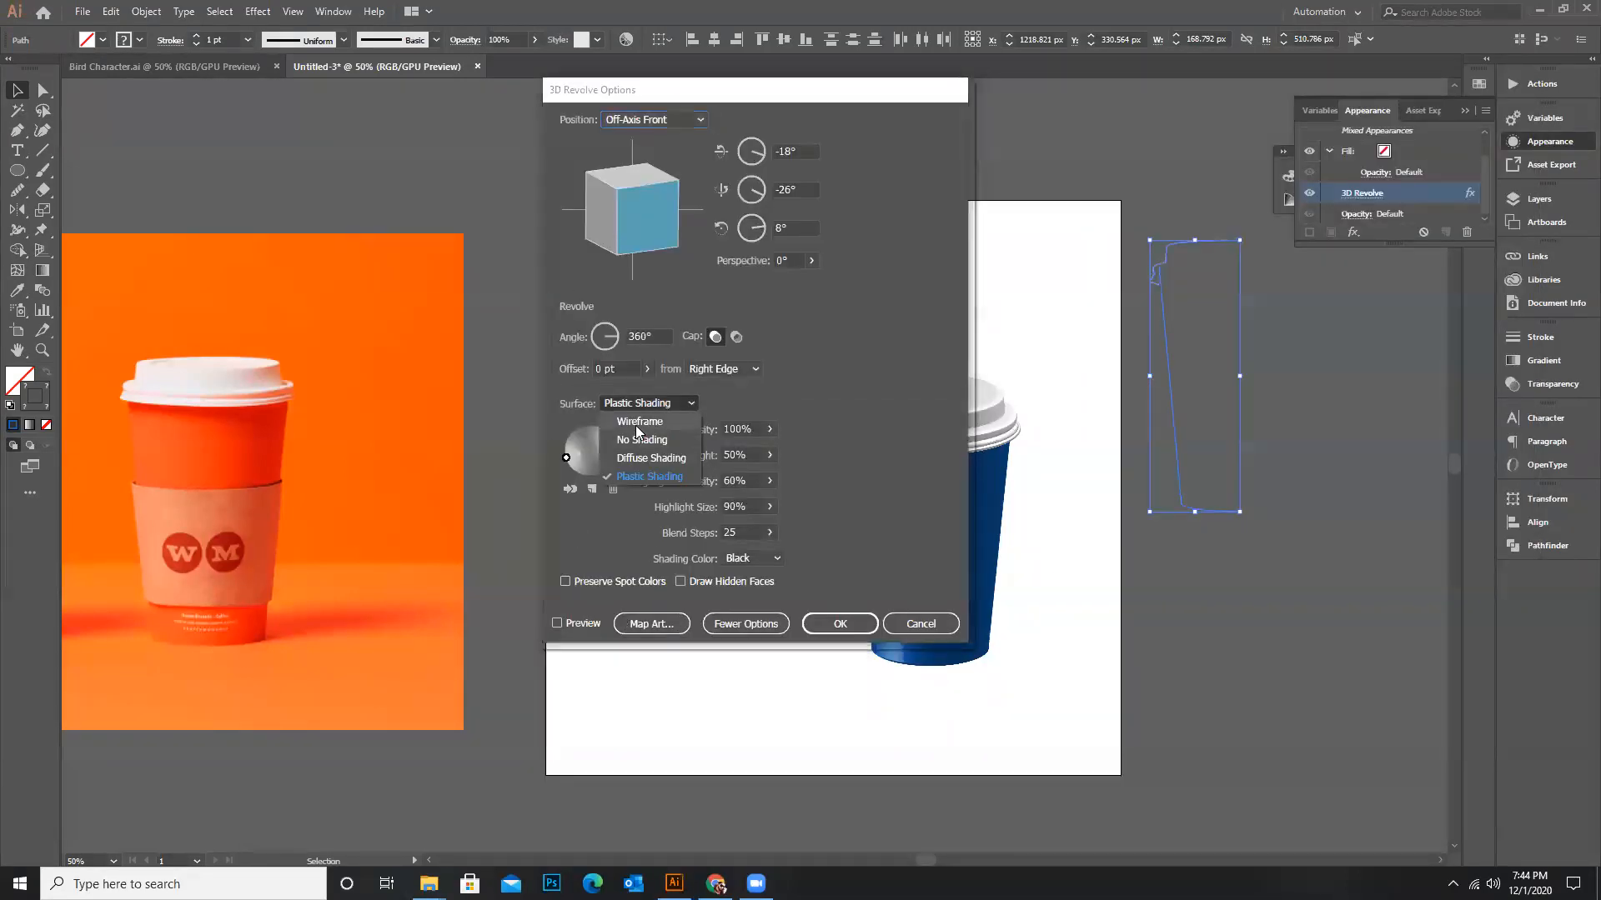
left_click(635, 423)
left_click(557, 490)
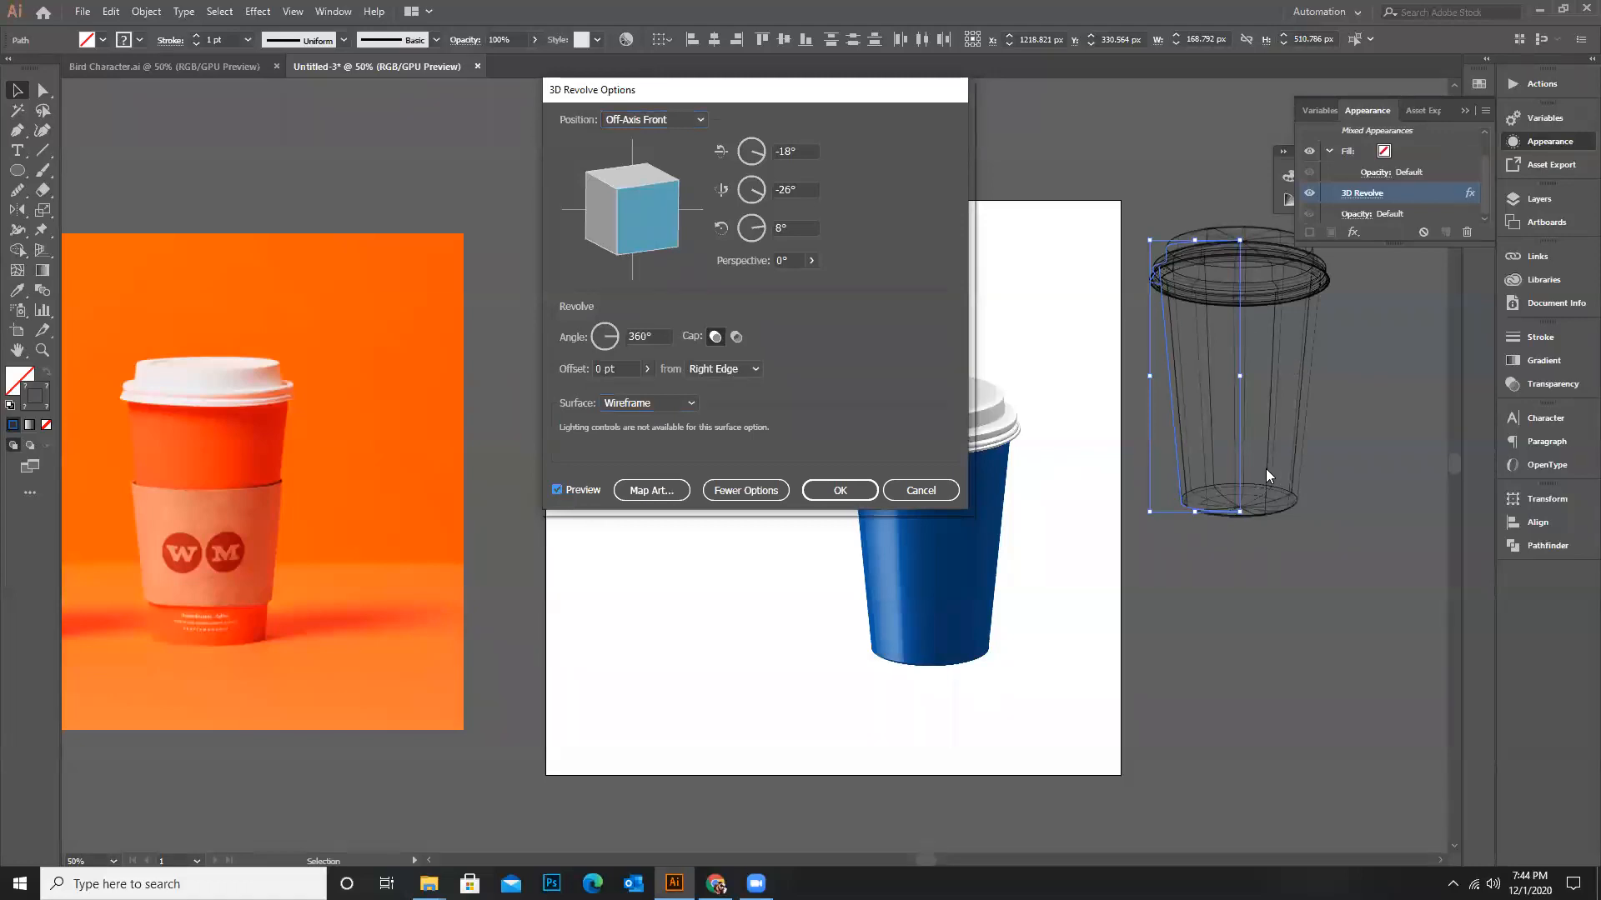
left_click(840, 490)
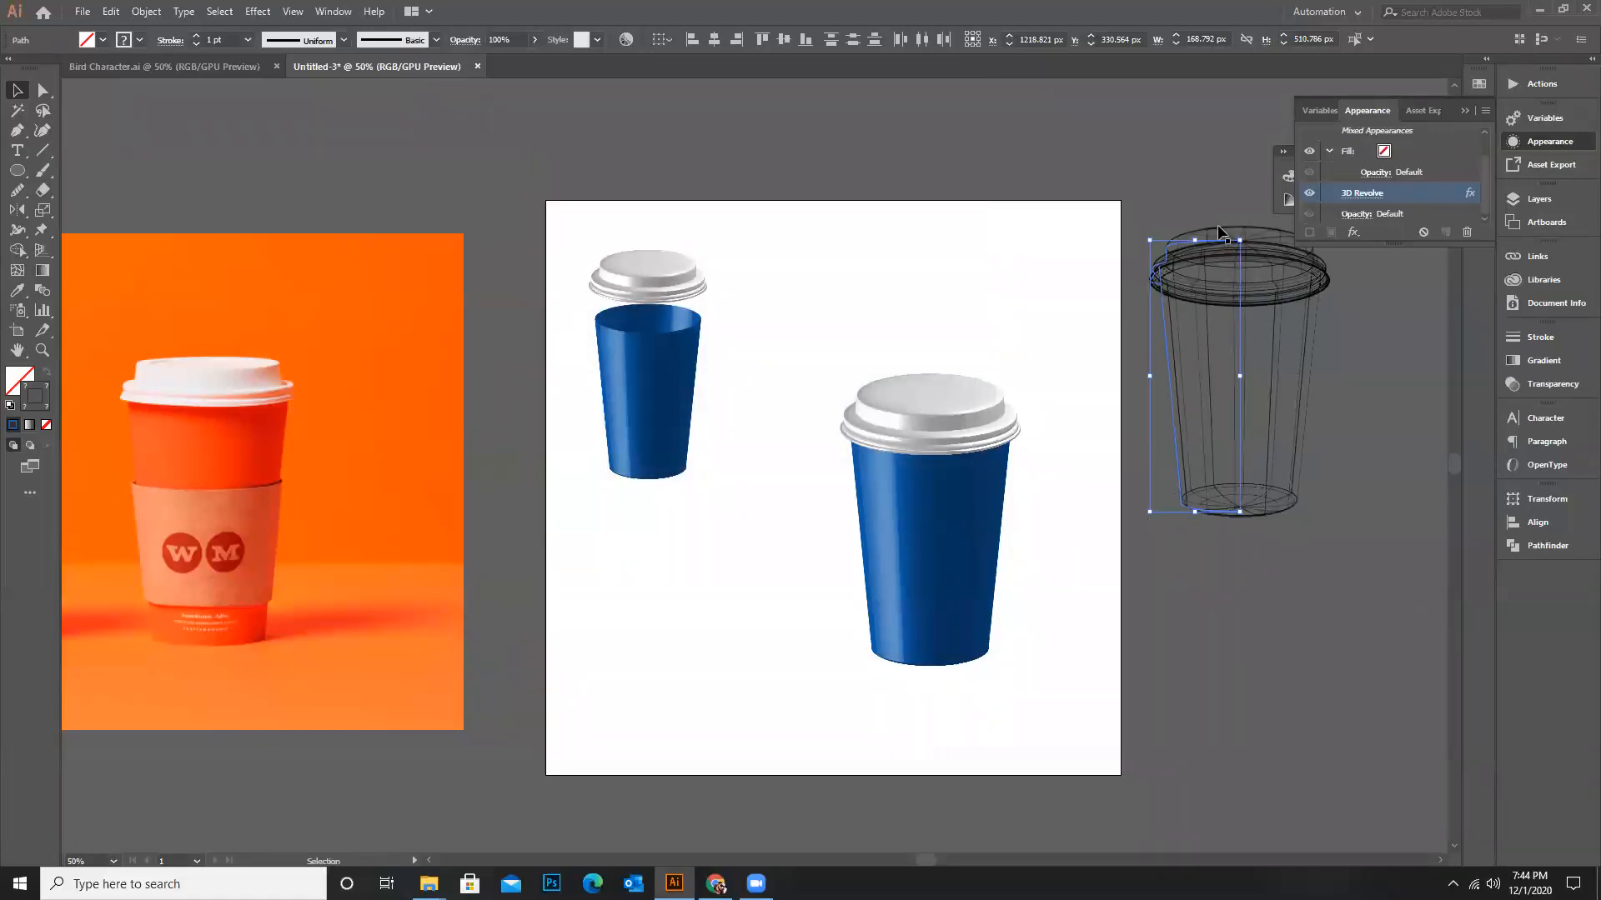
Select both the wireframe lid and the wireframe body, expand their appearance, and deselect them
left_click(1257, 407)
left_click(1156, 268)
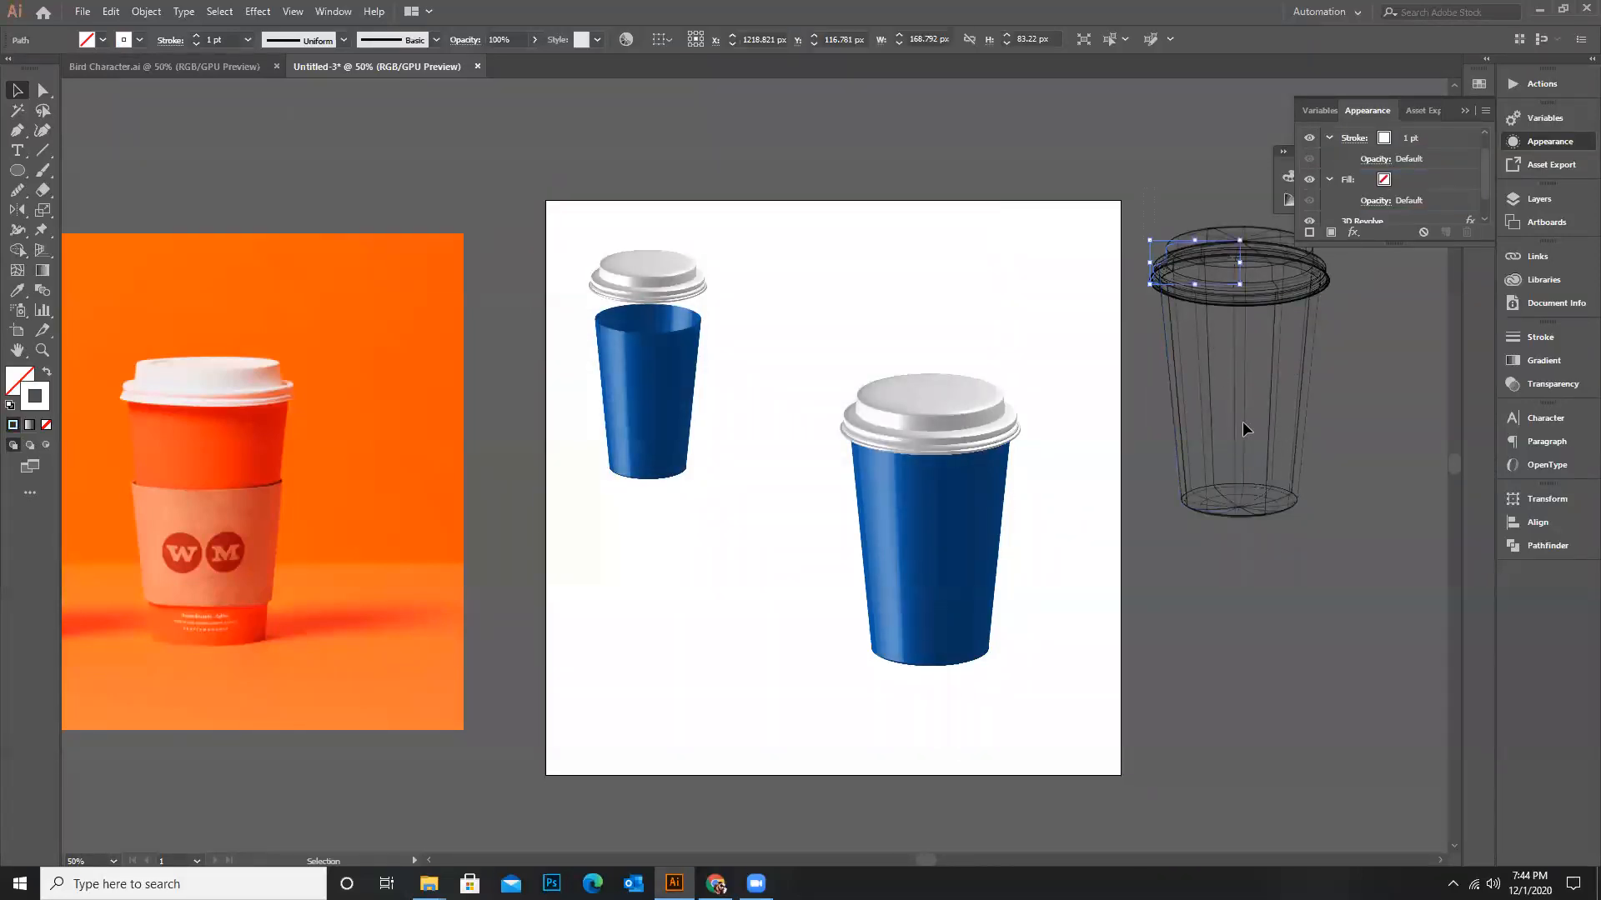
left_click(1169, 375, "shift")
left_click(146, 11)
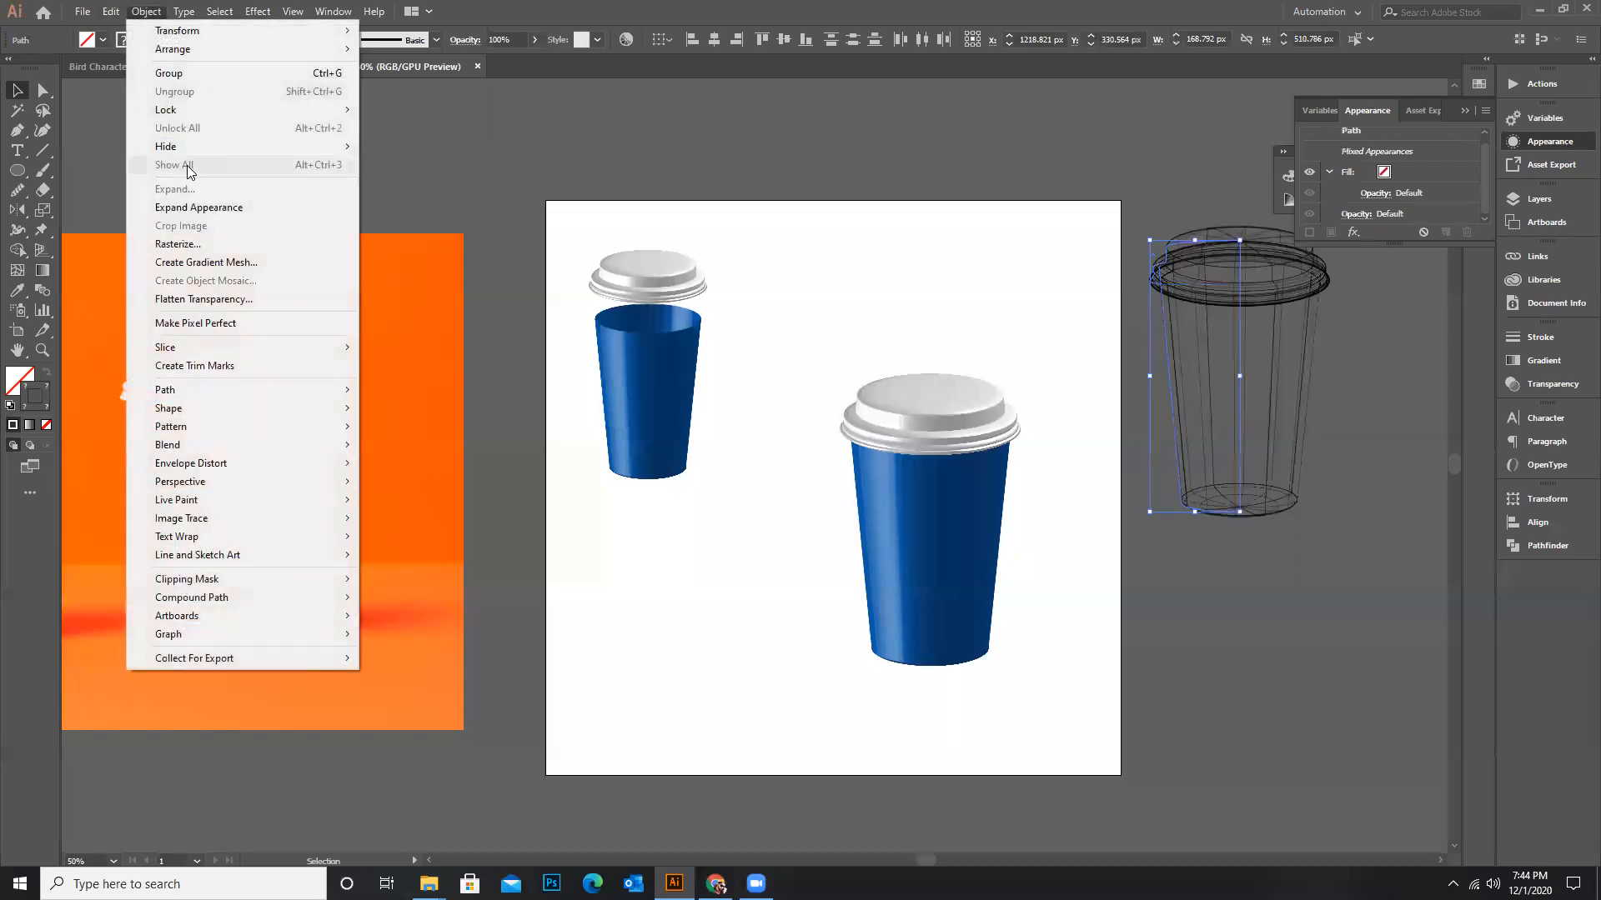
left_click(196, 206)
left_click(940, 247)
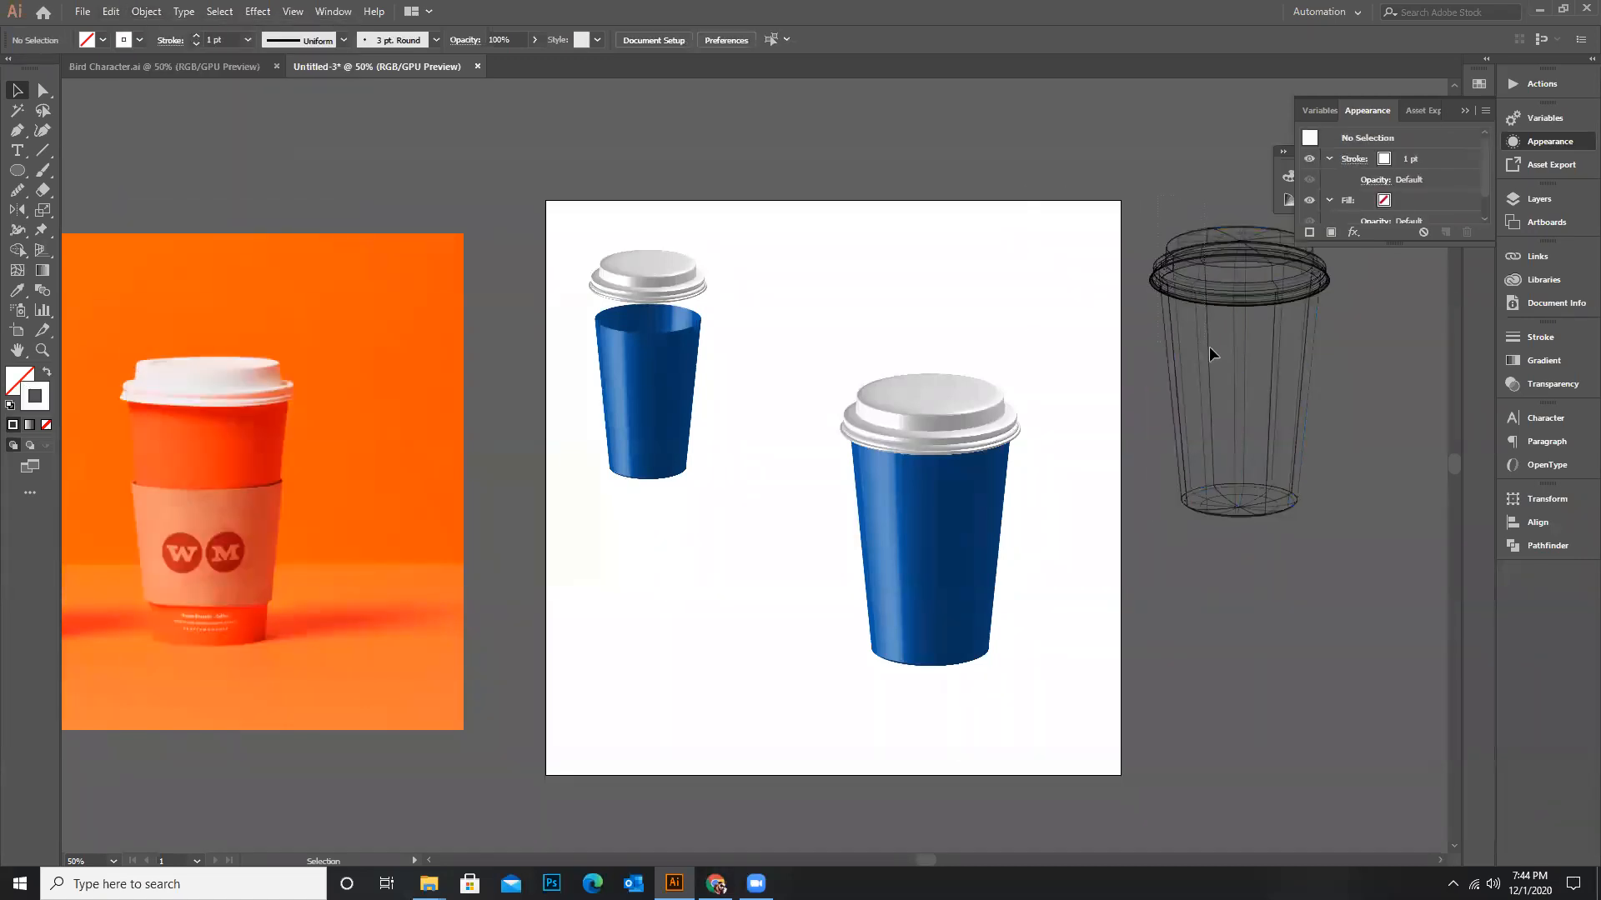
Scale the wireframe cup down to about 201 by 326 px and move it onto the artboard beside the small cup
left_click(1307, 422)
left_click_drag(1331, 521, 1295, 460)
left_click_drag(1234, 321, 839, 325)
left_click(997, 318)
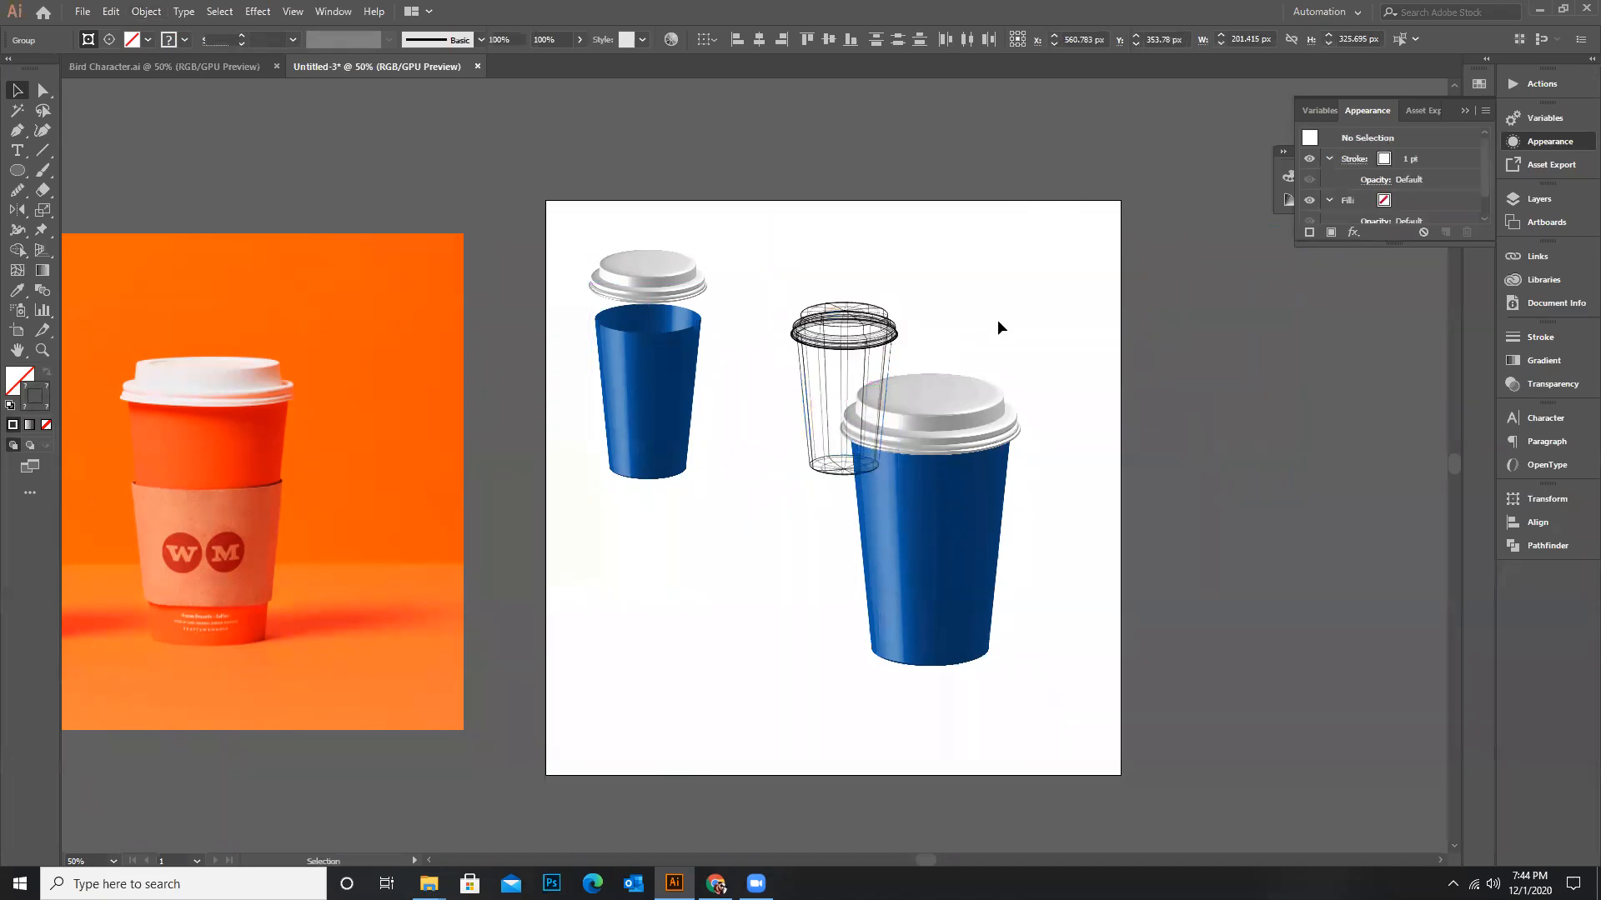
scroll(984, 387, "down", 2)
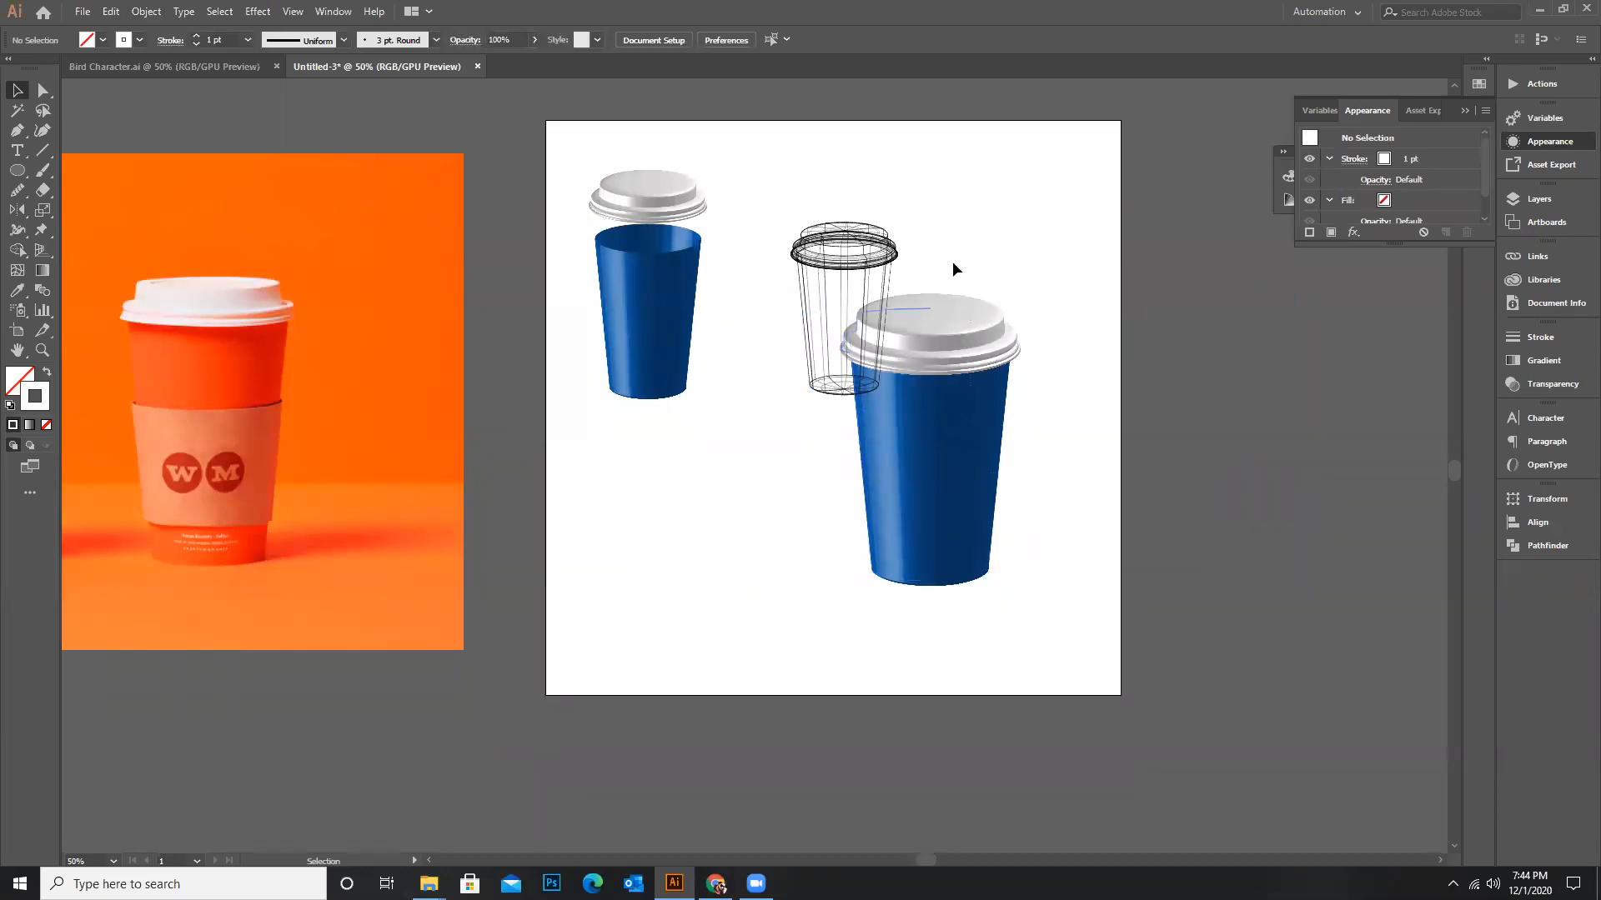
left_click(921, 310)
left_click_drag(932, 354, 1118, 399)
key("ctrl+z")
Select the large cup's lid and body together and move them to the artboard's right edge, then deselect them
left_click_drag(1038, 243, 914, 649)
left_click_drag(915, 419, 1184, 417)
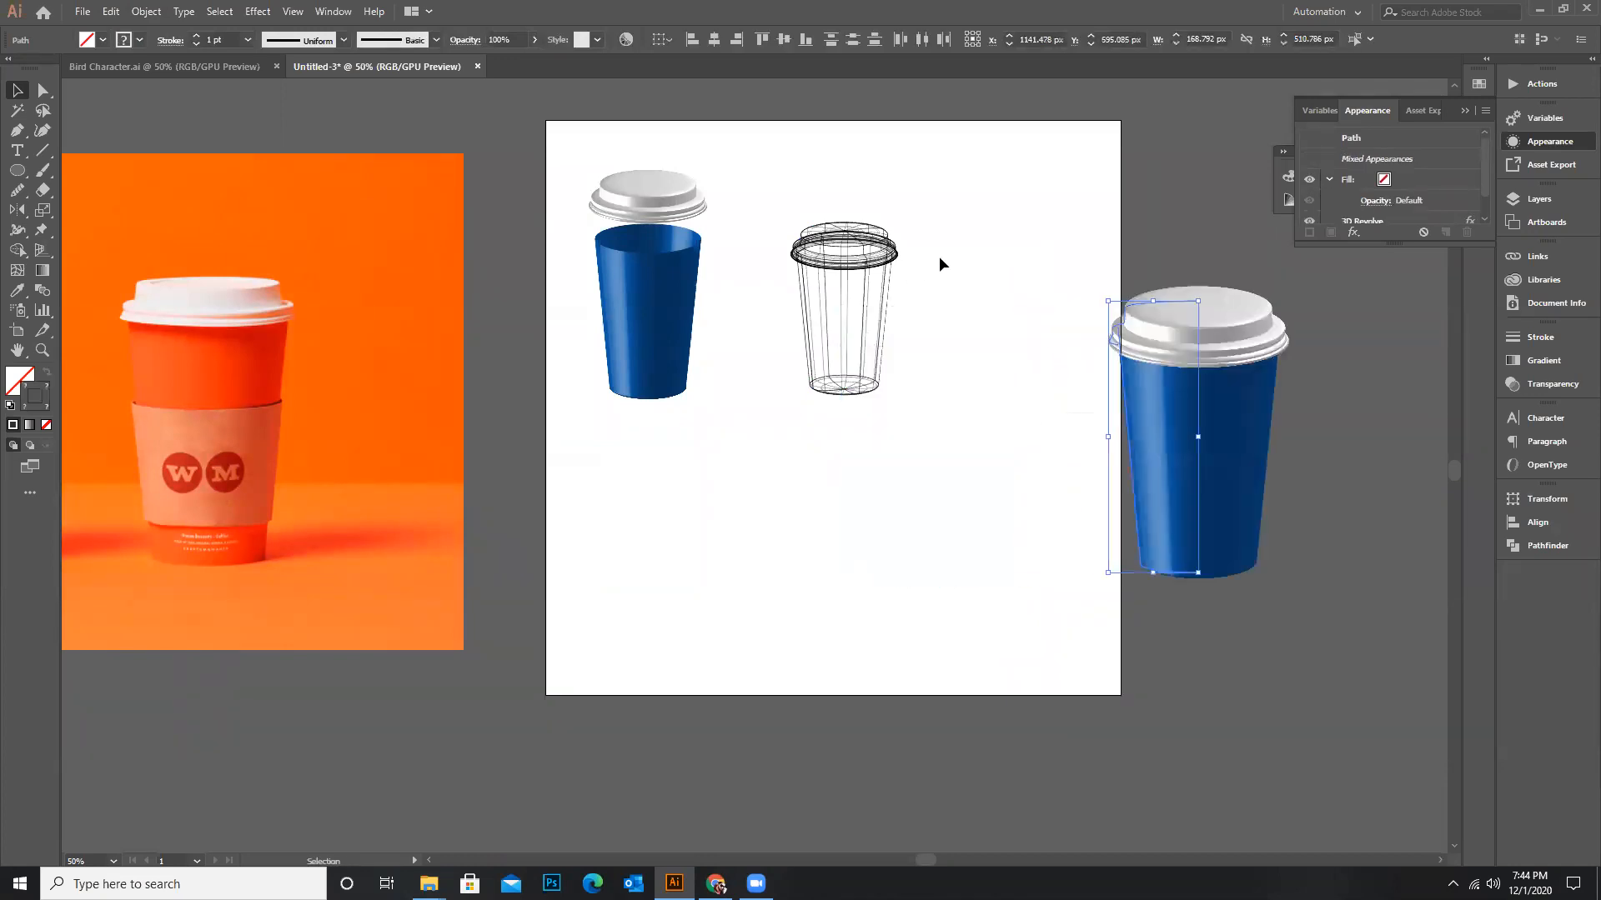
left_click(939, 258)
Move the wireframe cup slightly left, closer to the small blue cup, and deselect it
scroll(793, 268, "up", 1)
left_click_drag(965, 443, 748, 179)
left_click_drag(860, 226, 825, 227)
left_click(760, 329)
scroll(745, 292, "down", 1)
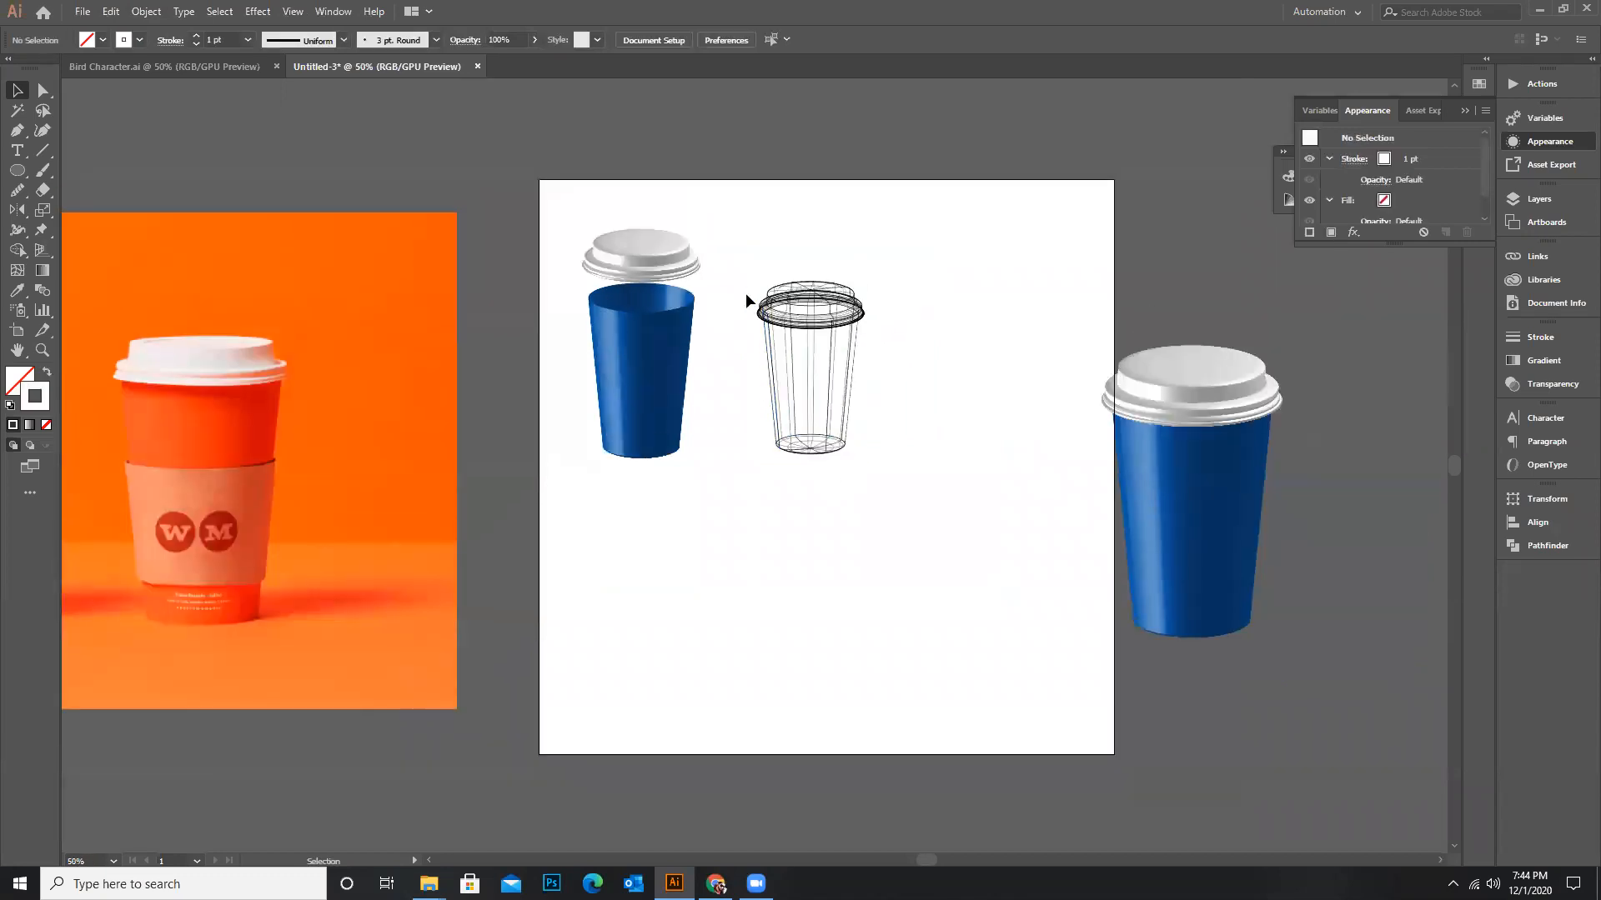
Select the small separated cup and the wireframe cup together and nudge them slightly upward
scroll(744, 298, "up", 1)
left_click_drag(492, 186, 950, 568)
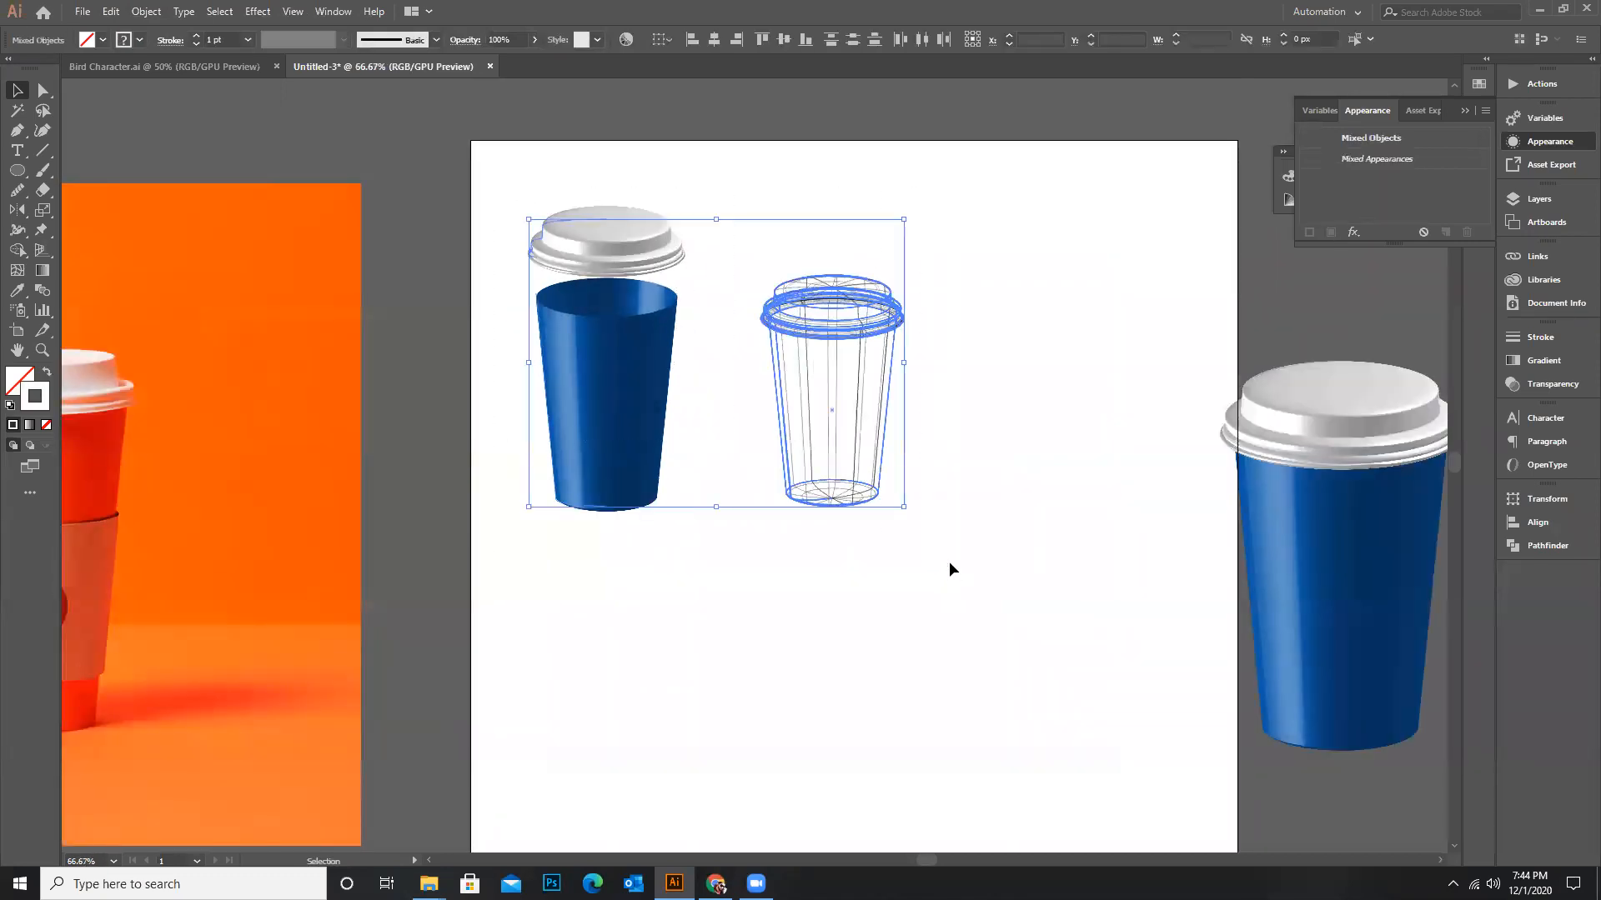
key("Up")
key("Up")
key("Up")
key("Up")
key("Up")
key("Up")
key("Up")
key("Up")
key("Up")
key("Up")
key("Up")
key("Up")
key("Up")
key("Up")
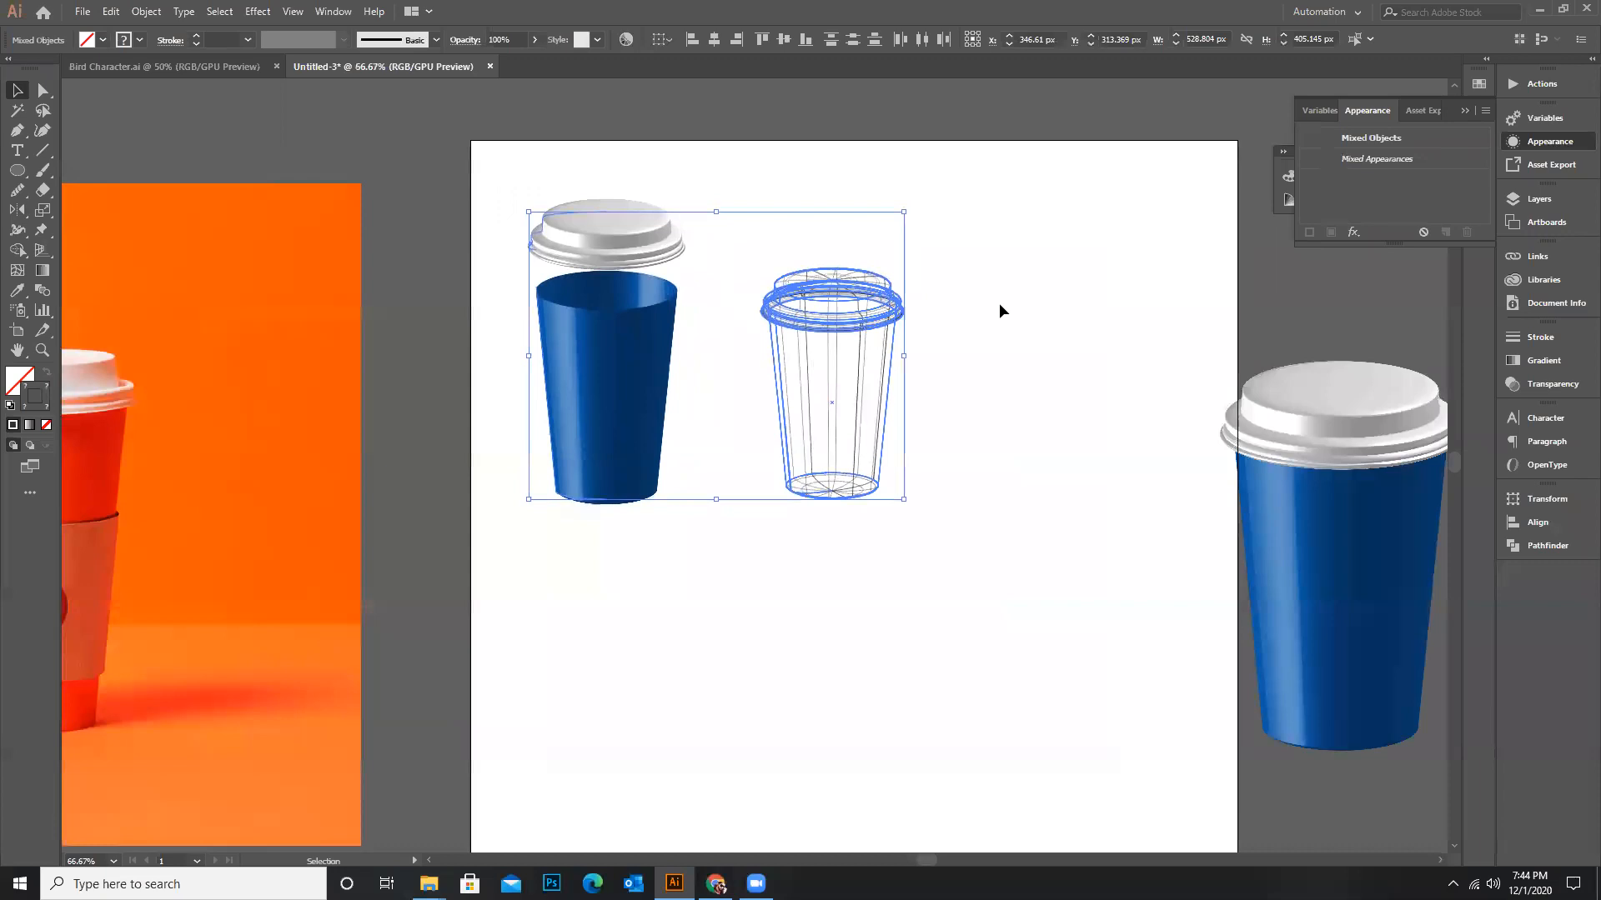
Nudge the wireframe cup to the right to widen its spacing from the small blue cup, and deselect it
left_click_drag(512, 178, 697, 523)
left_click(733, 521)
left_click_drag(731, 252, 905, 518)
key("Right")
key("Right")
key("Right")
key("Right")
key("Right")
key("Right")
key("Right")
key("Right")
key("Right")
key("Right")
key("Right")
key("Right")
key("Right")
key("Right")
key("Right")
key("Right")
key("Right")
key("Right")
key("Right")
key("Right")
left_click(961, 513)
left_click_drag(778, 255, 932, 518)
key("Right")
key("Right")
key("Right")
left_click(1088, 537)
key("ctrl+minus")
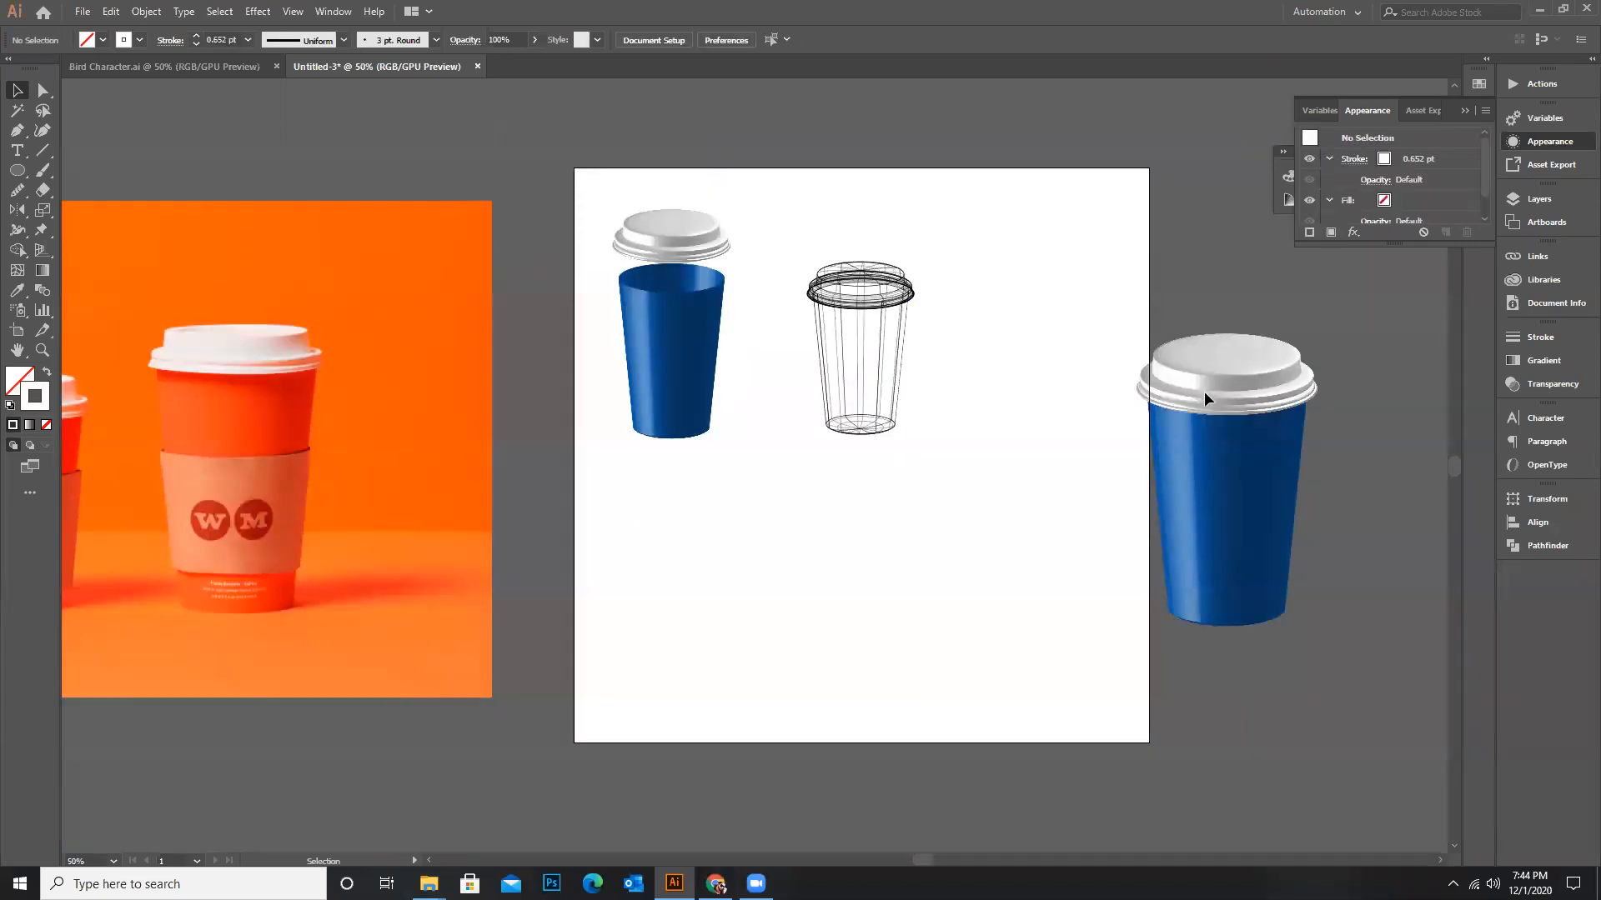
Place the large cup in the artboard's lower right area with a duplicate of it outside the artboard to the right
left_click(1239, 458)
left_click_drag(1240, 458, 1338, 481)
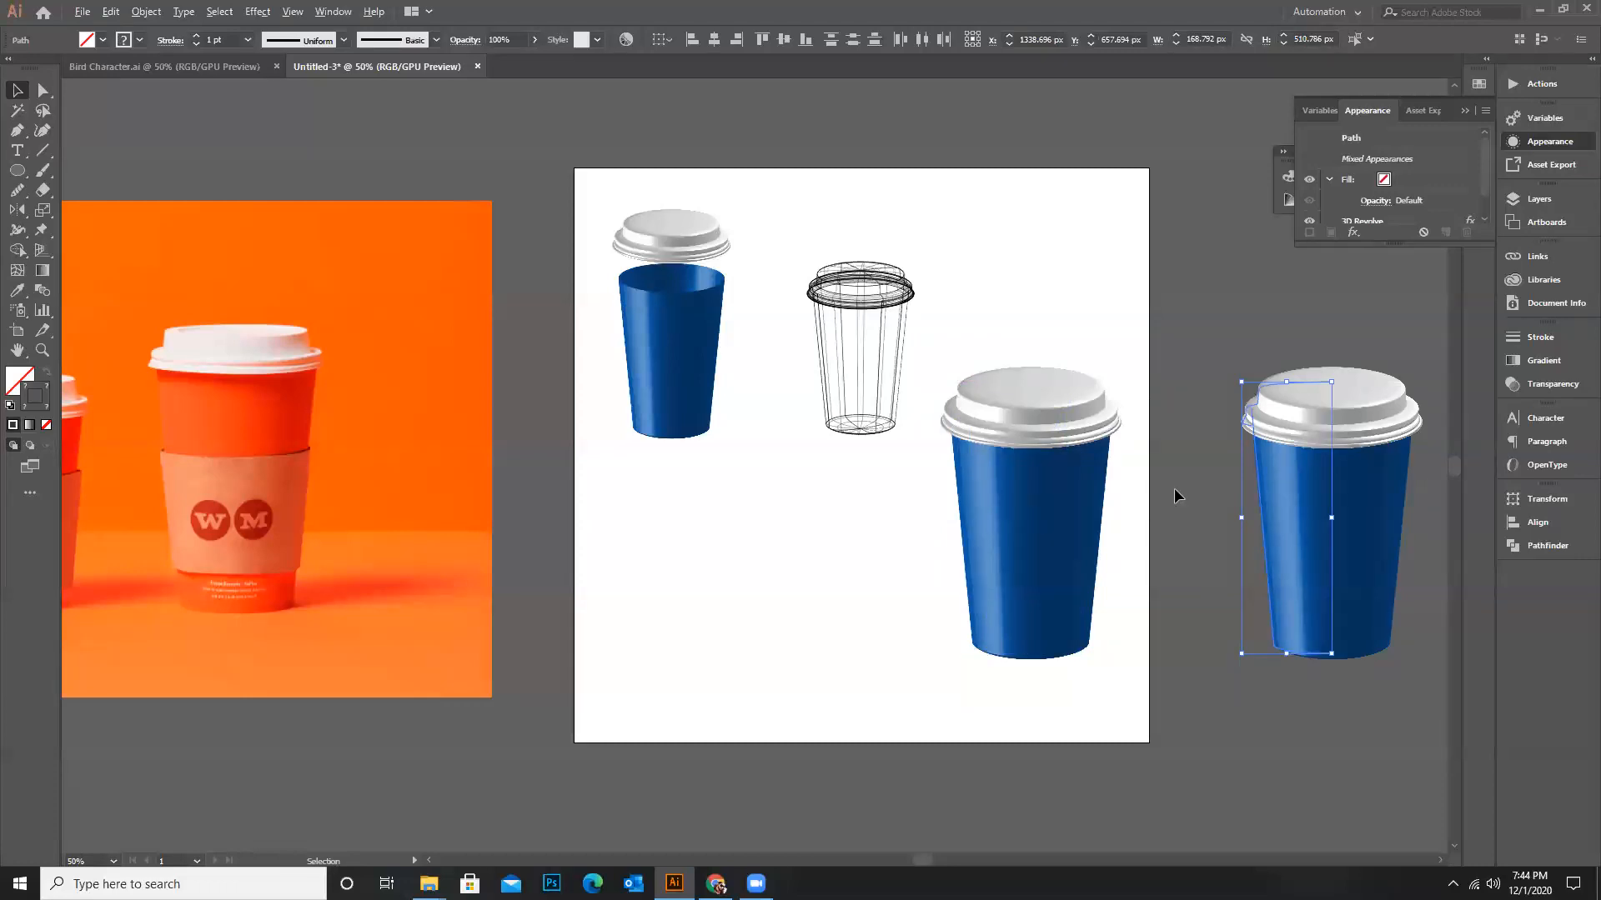
scroll(822, 504, "down", 2)
scroll(1170, 503, "up", 2)
left_click_drag(973, 386, 1122, 510)
left_click_drag(1167, 561, 1167, 561)
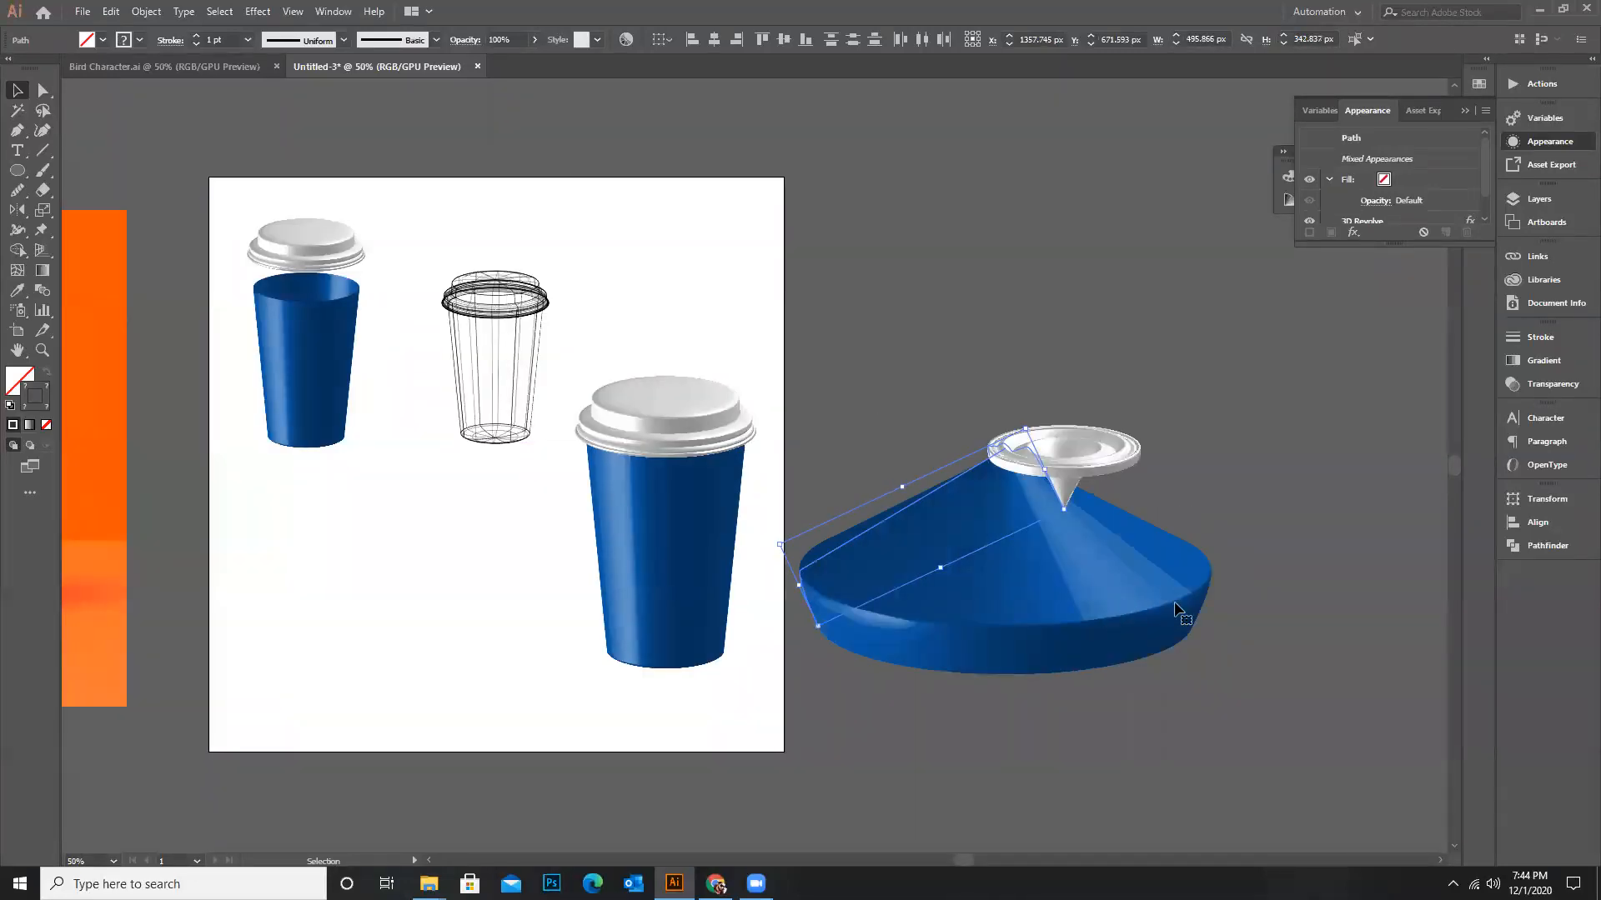
key("ctrl+z")
Rotate the duplicated cup's profiles to form a wide cone, and move the deformed lid onto the cone's tip
left_click_drag(969, 382, 1126, 565)
left_click(961, 443)
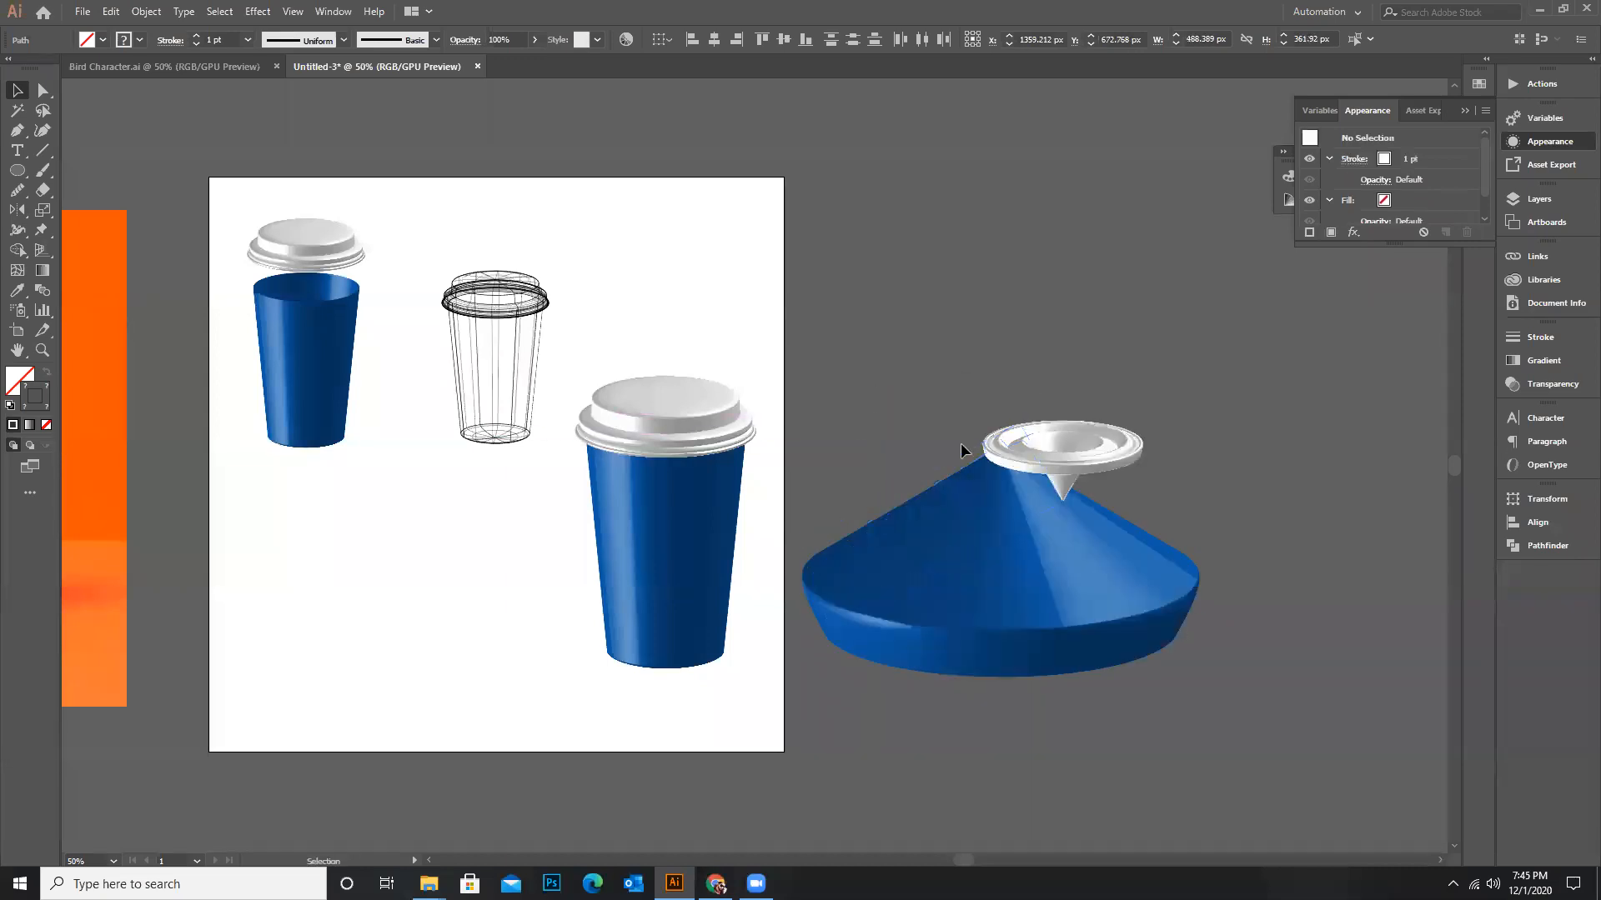
left_click_drag(1083, 468, 1027, 435)
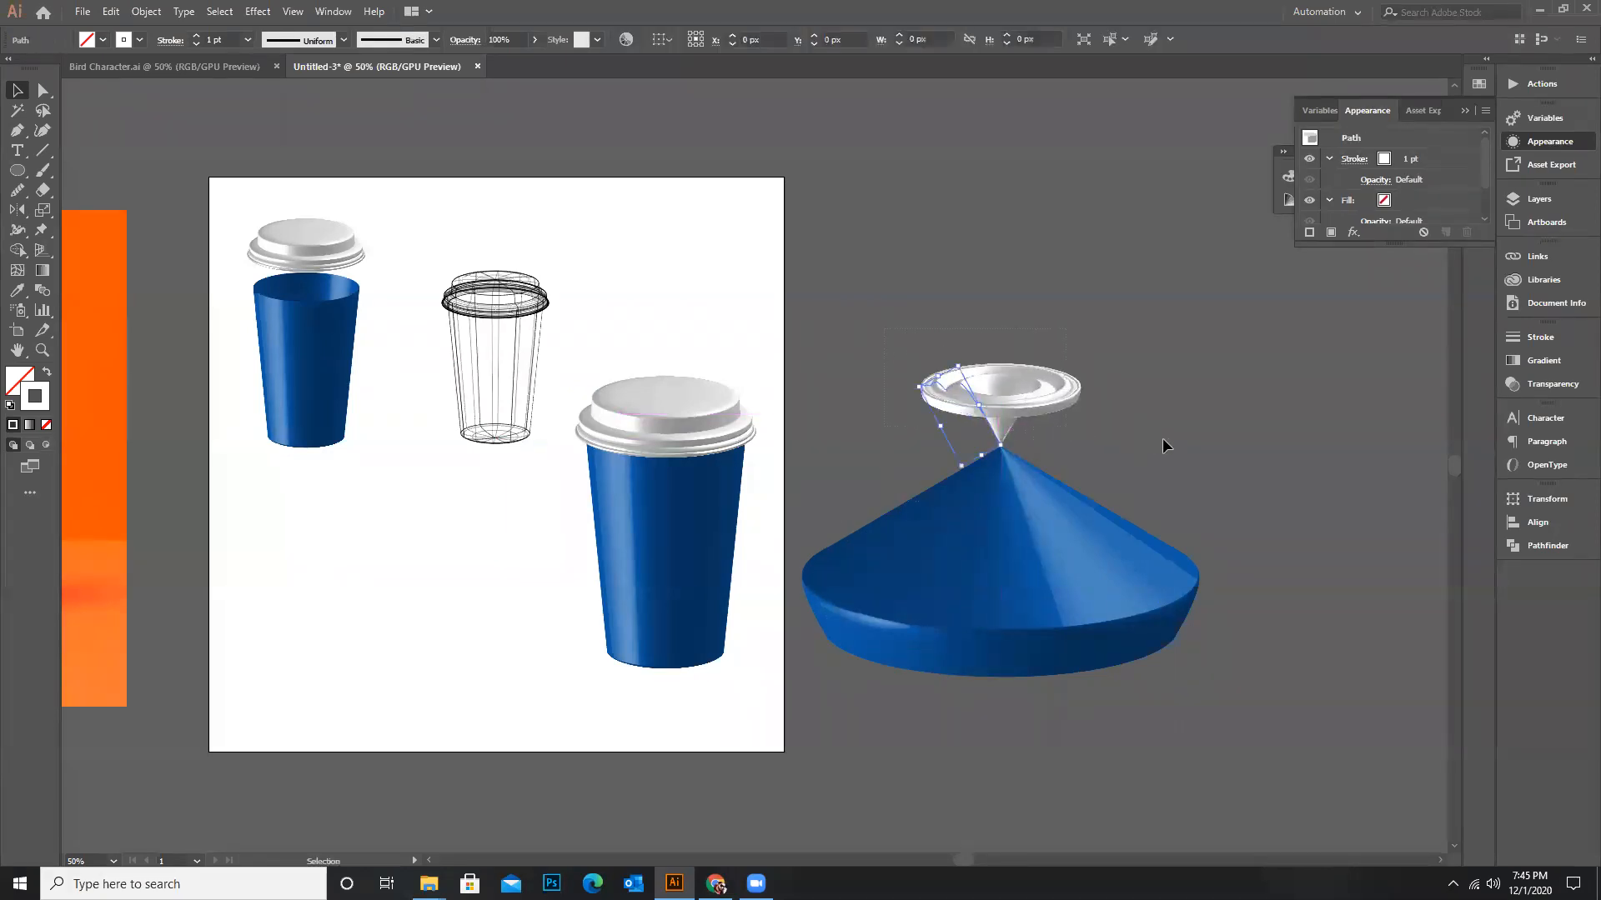
scroll(1055, 488, "up", 1)
left_click_drag(1017, 387, 1042, 393)
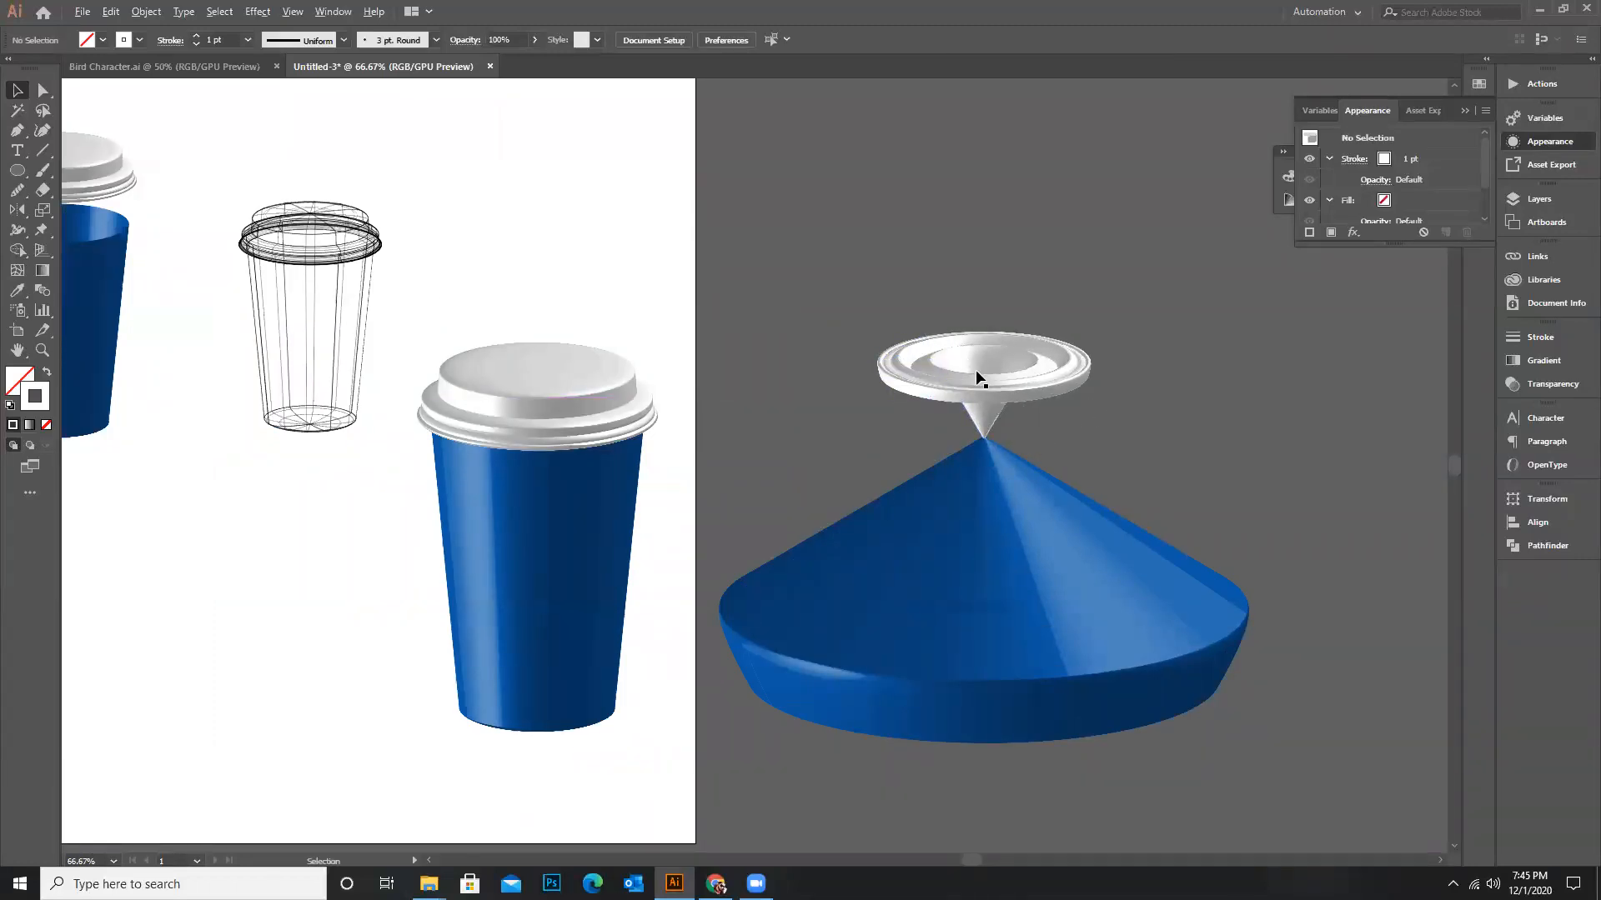
Select both the cone and its deformed lid, expand their appearance, and deselect them
scroll(976, 367, "down", 2)
left_click(950, 429, "shift")
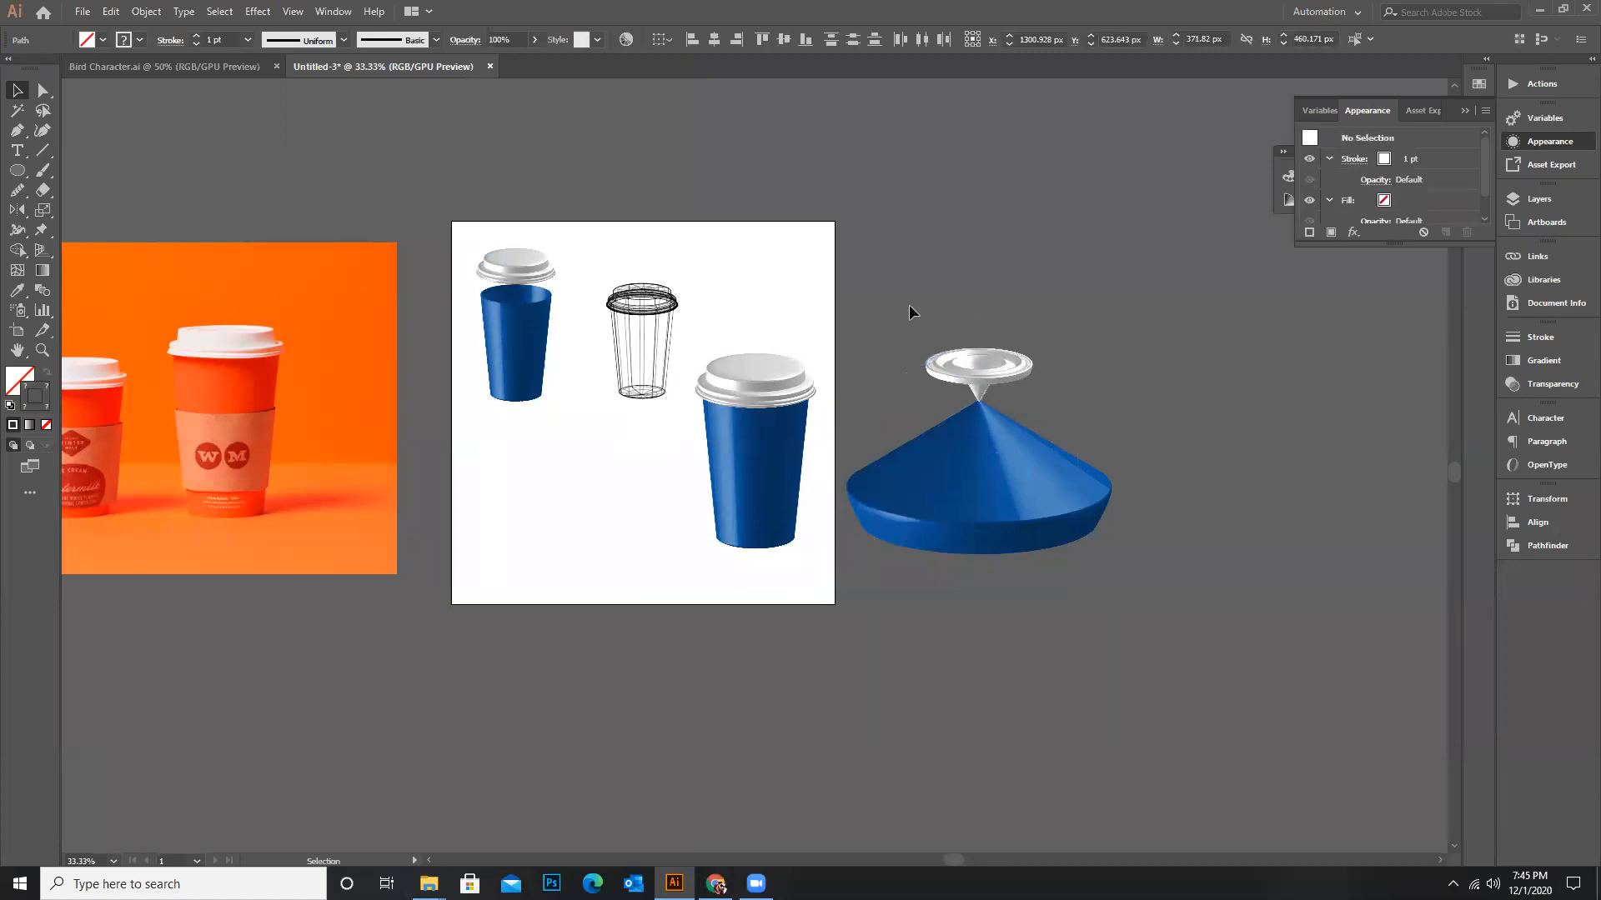
left_click(160, 13)
left_click(234, 207)
left_click(1086, 370)
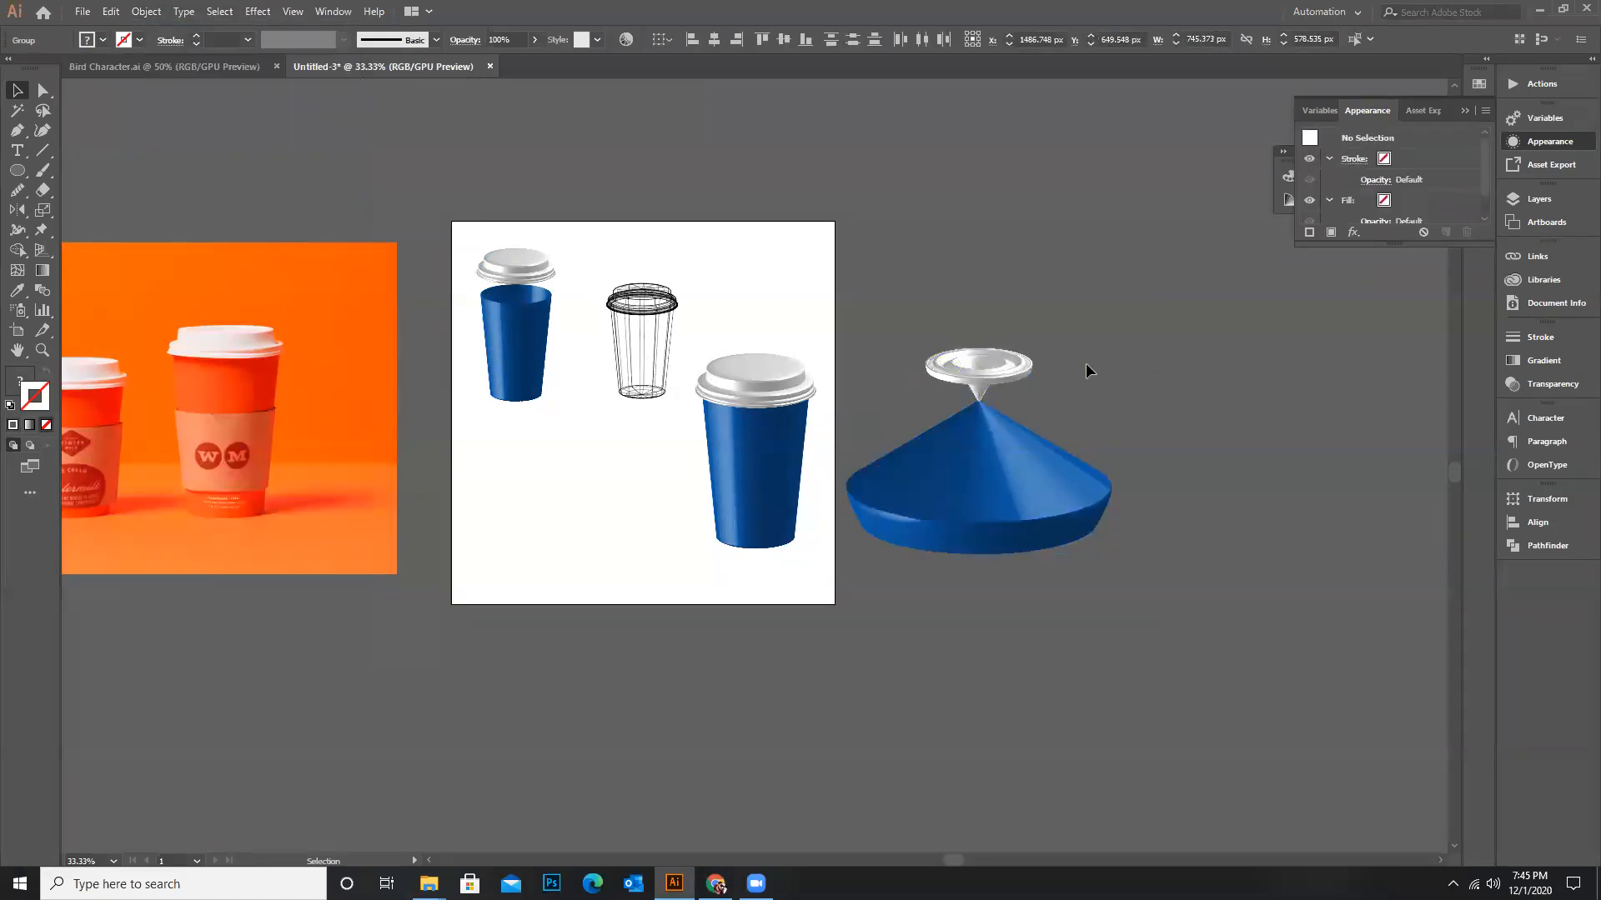
Scale down the expanded cone shape, place it in the artboard's lower left corner, and deselect it
left_click(980, 356)
left_click_drag(1115, 344, 521, 549)
left_click_drag(571, 499, 540, 529)
scroll(478, 584, "up", 2)
left_click(640, 589)
scroll(941, 228, "down", 1)
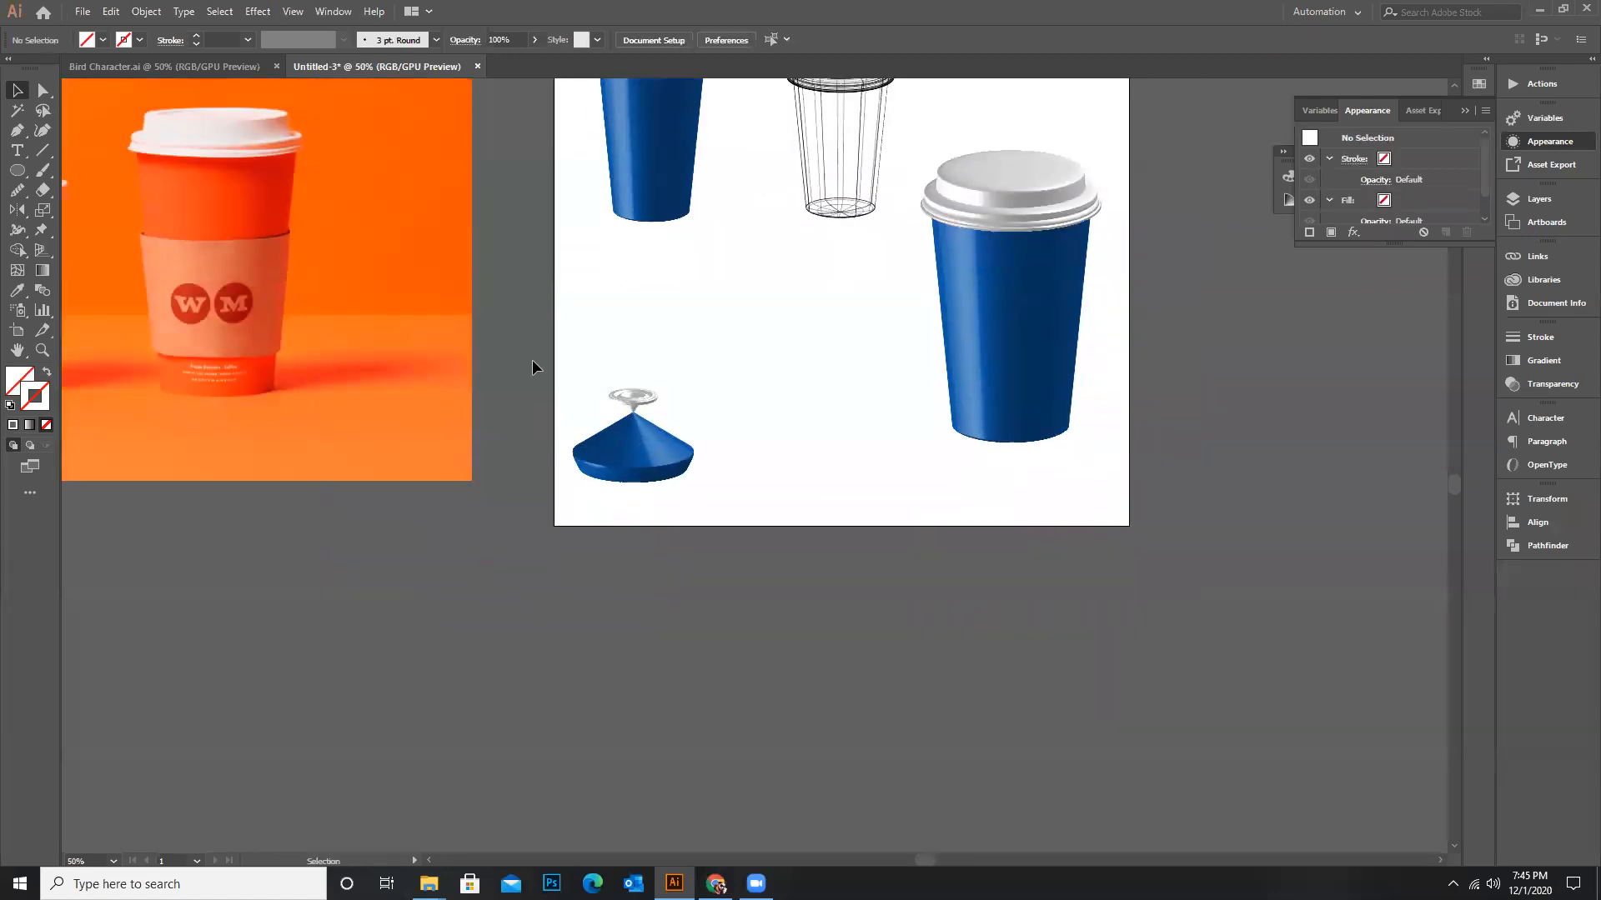
Draw a circle about 266 px in diameter on the empty canvas below the reference photo
scroll(532, 367, "down", 1)
left_click_drag(17, 170, 67, 211)
left_click_drag(418, 625, 488, 695)
scroll(391, 617, "down", 2)
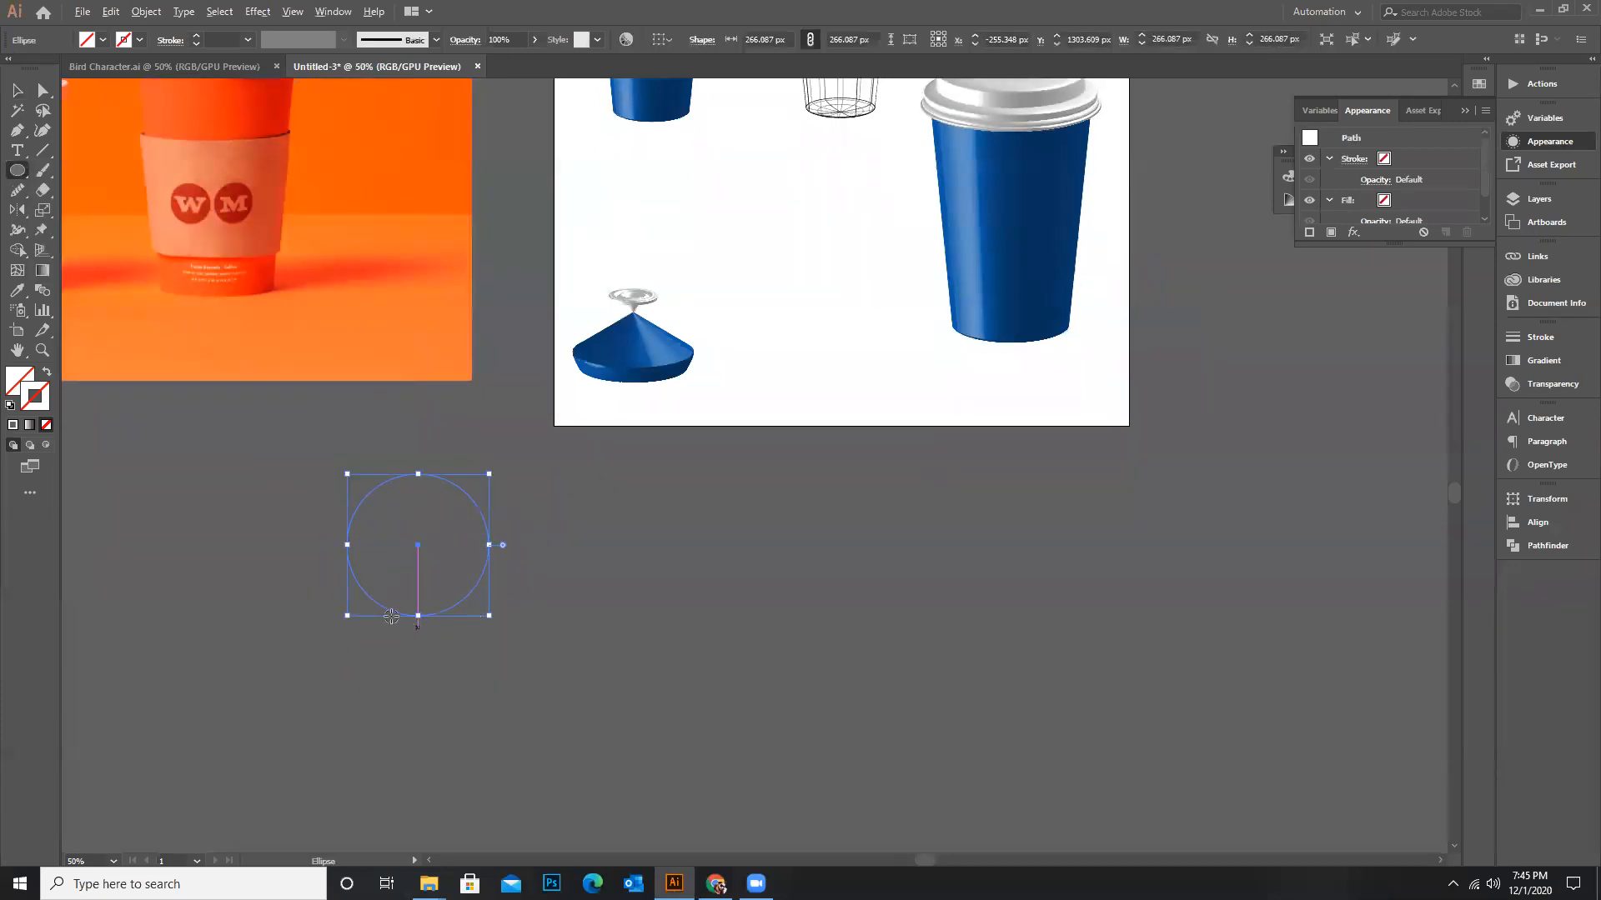
Set the circle's stroke colour to a bright blue
double_click(46, 400)
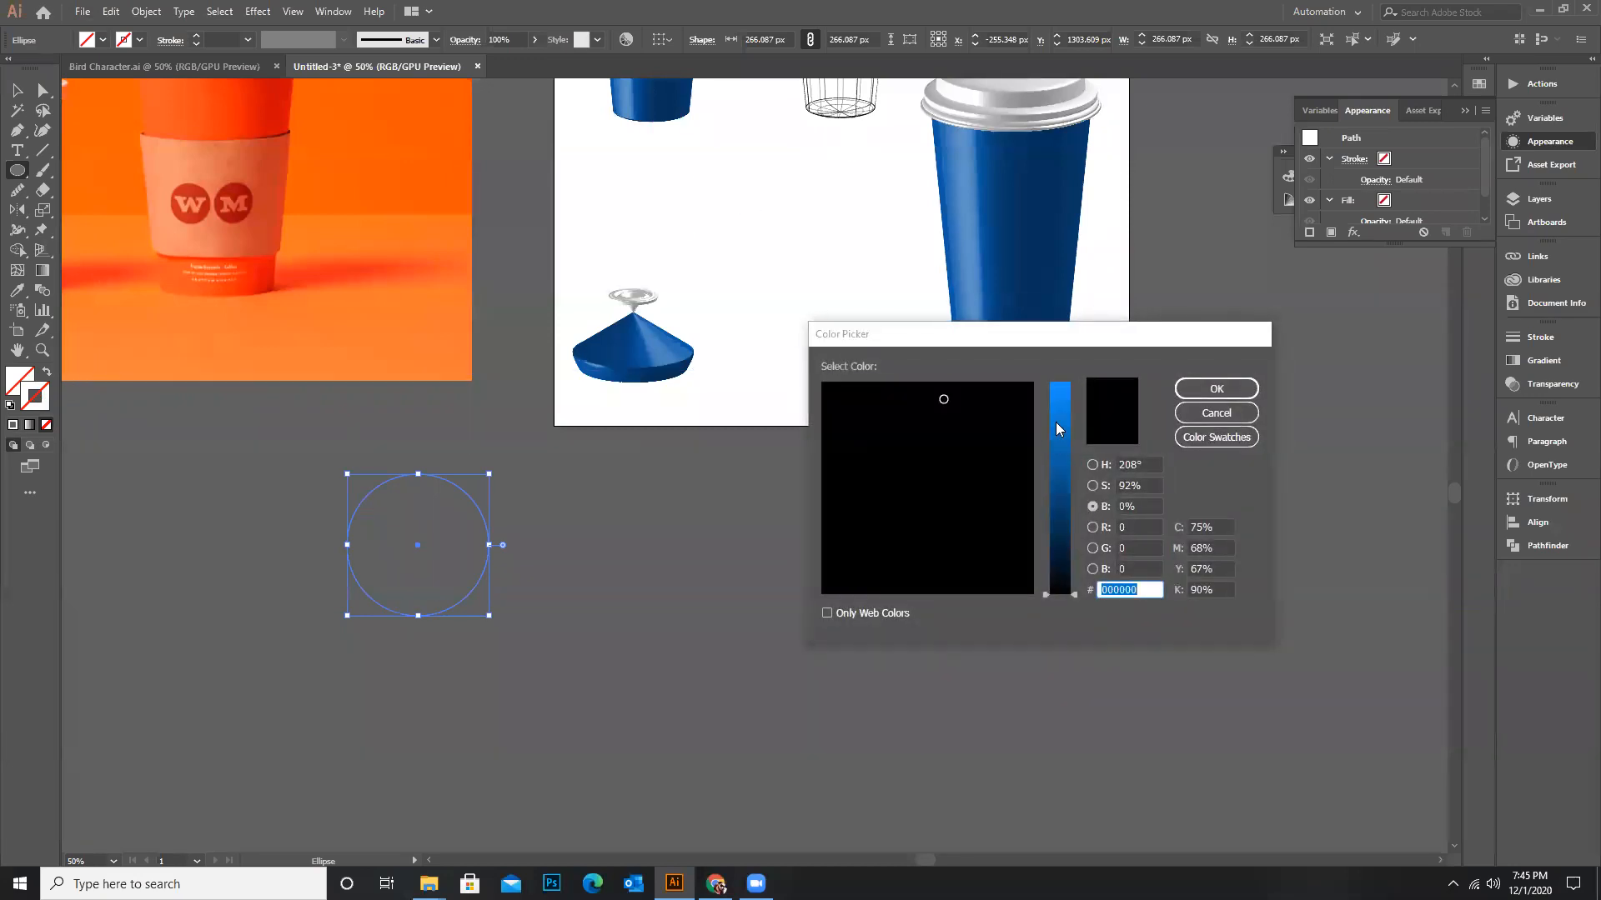
left_click_drag(1059, 429, 1061, 407)
left_click(1219, 390)
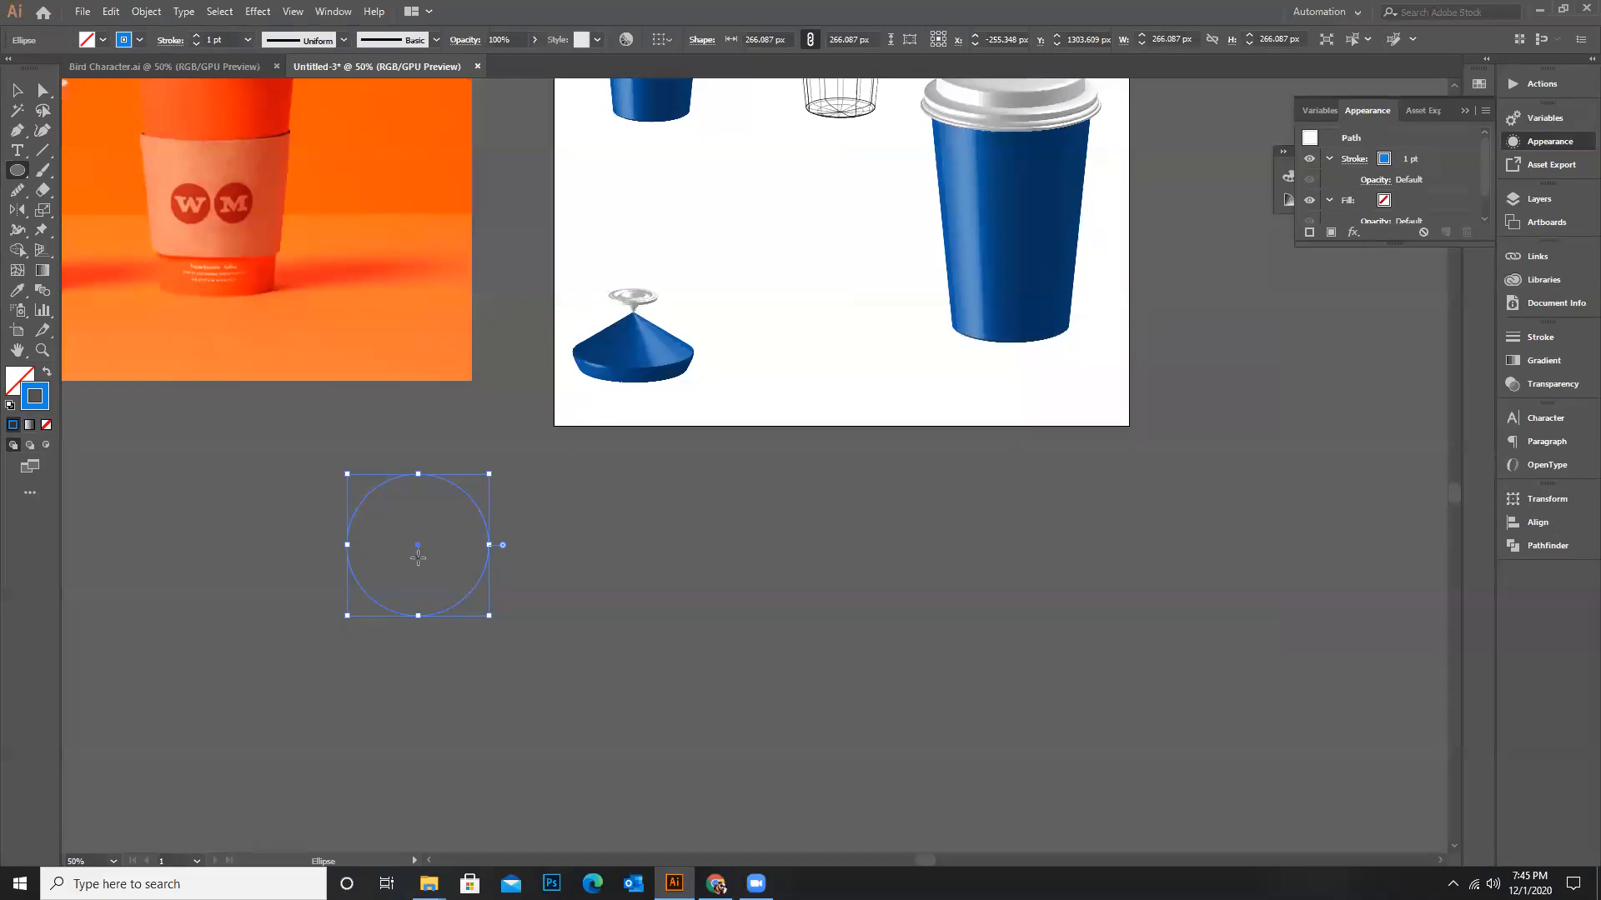
left_click(257, 12)
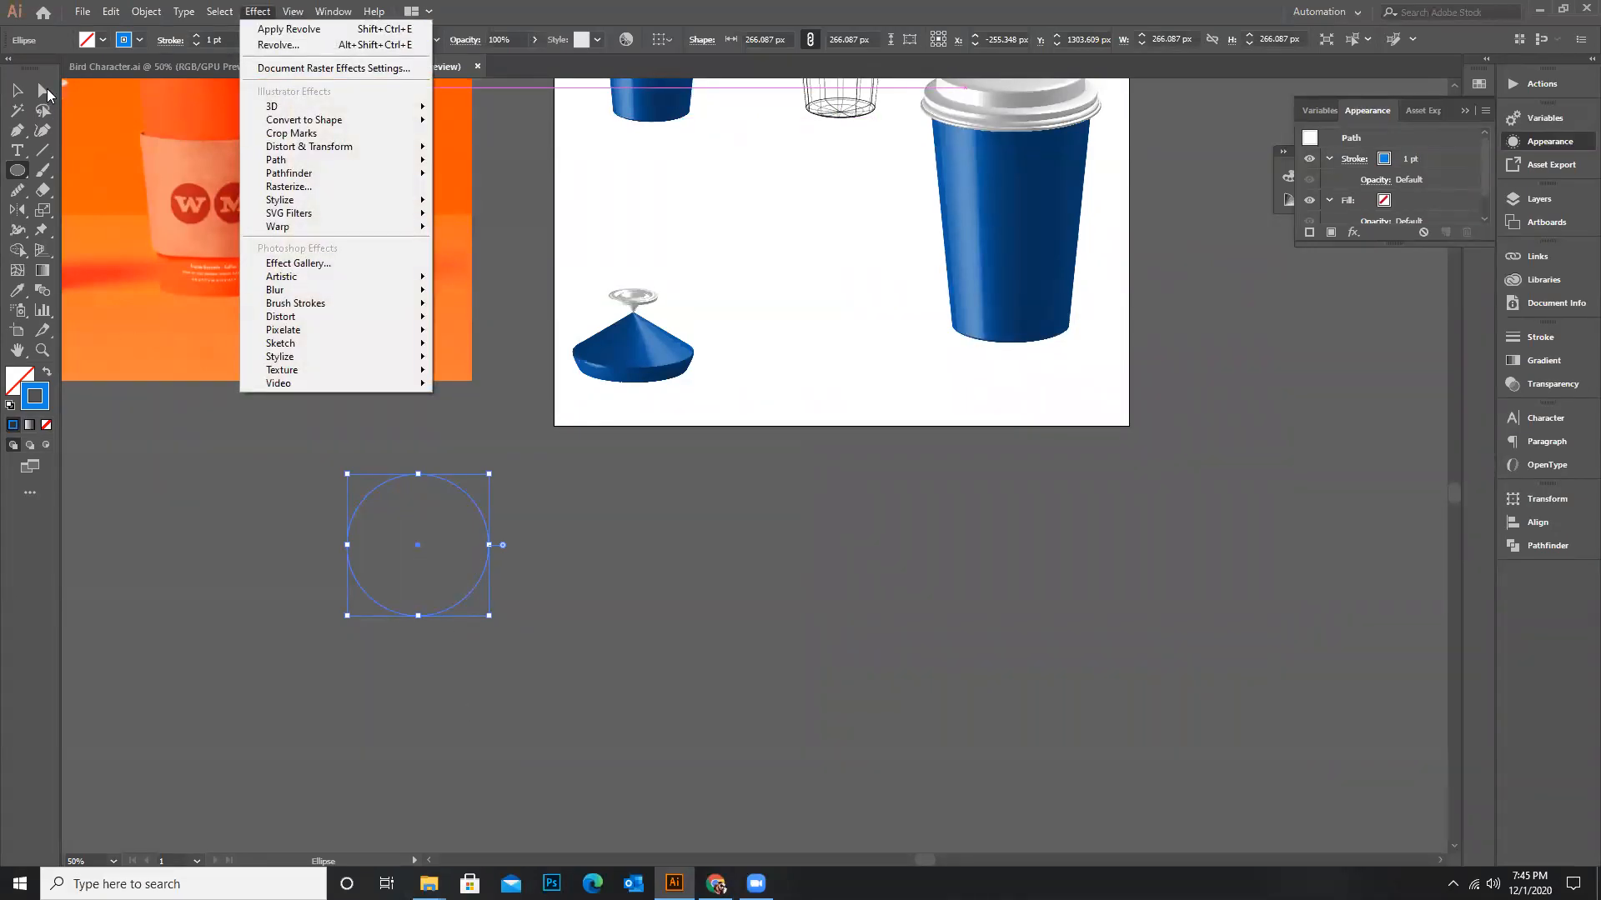
Delete the circle's rightmost anchor point so that only its left half remains
left_click(44, 90)
left_click(487, 546)
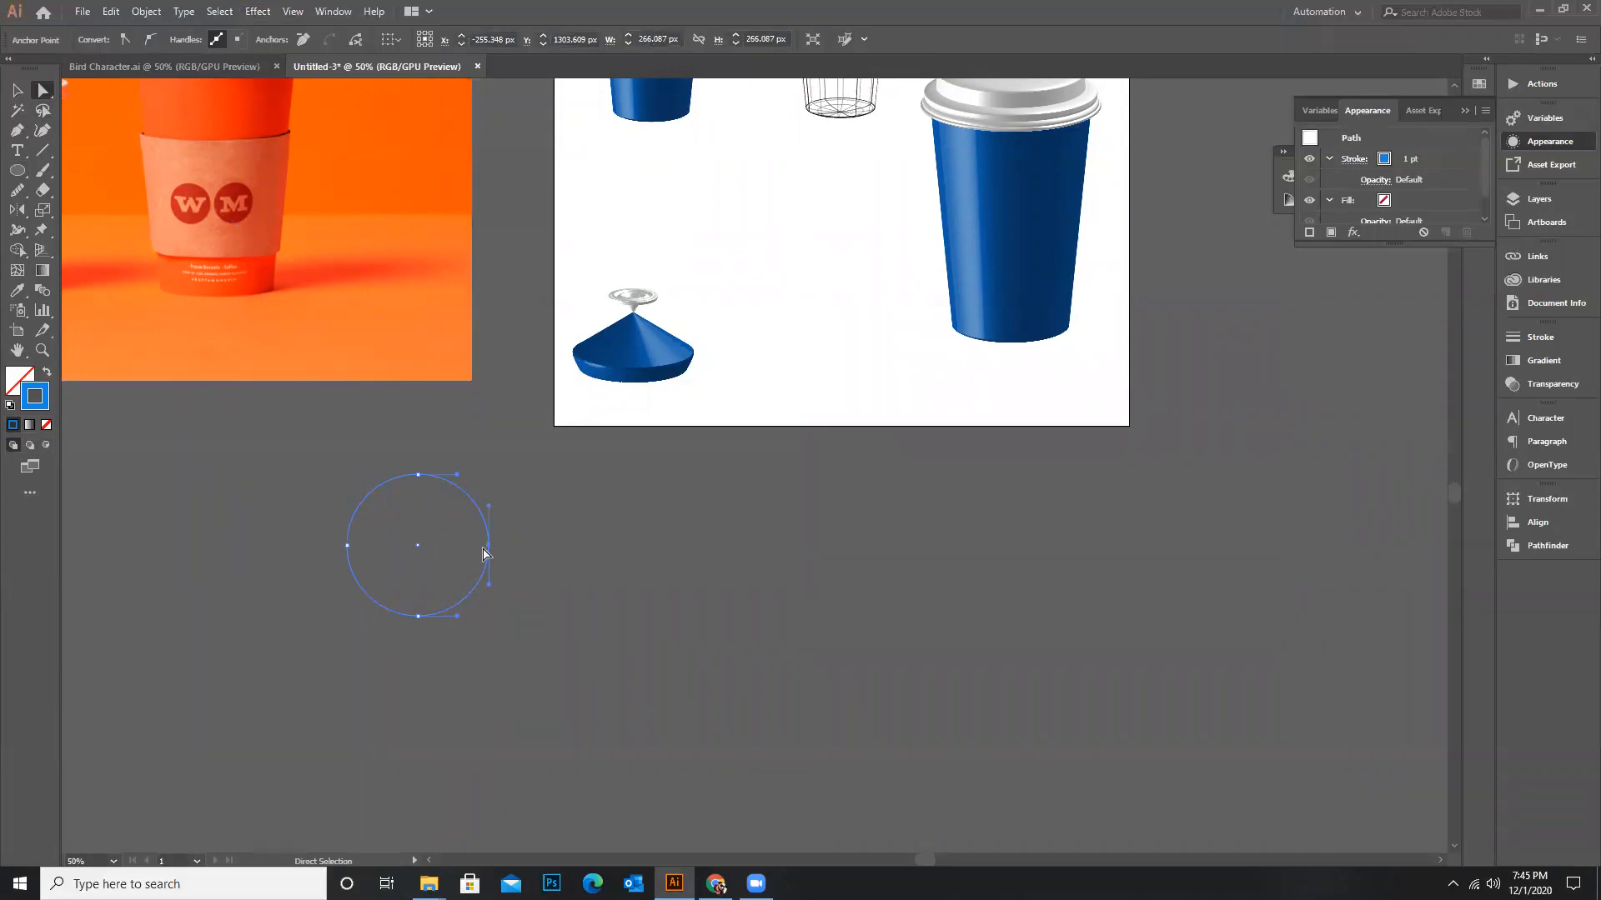
key("Delete")
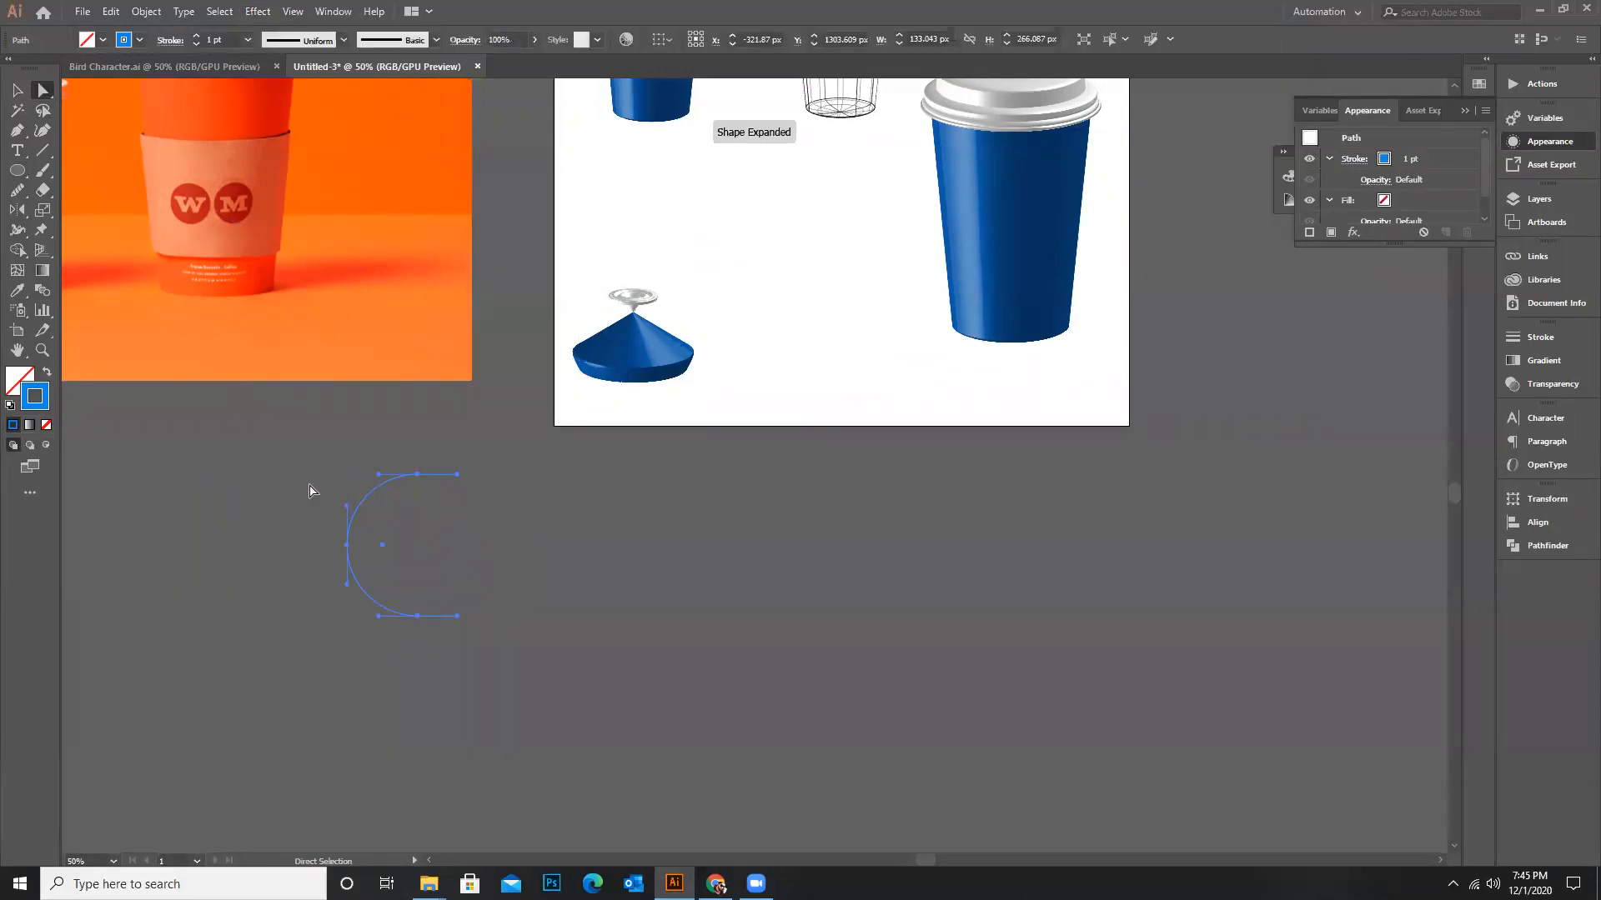
Apply a 360° 3D Revolve to the half circle from the Right Edge, with preview on and the light moved to the upper right
left_click(257, 11)
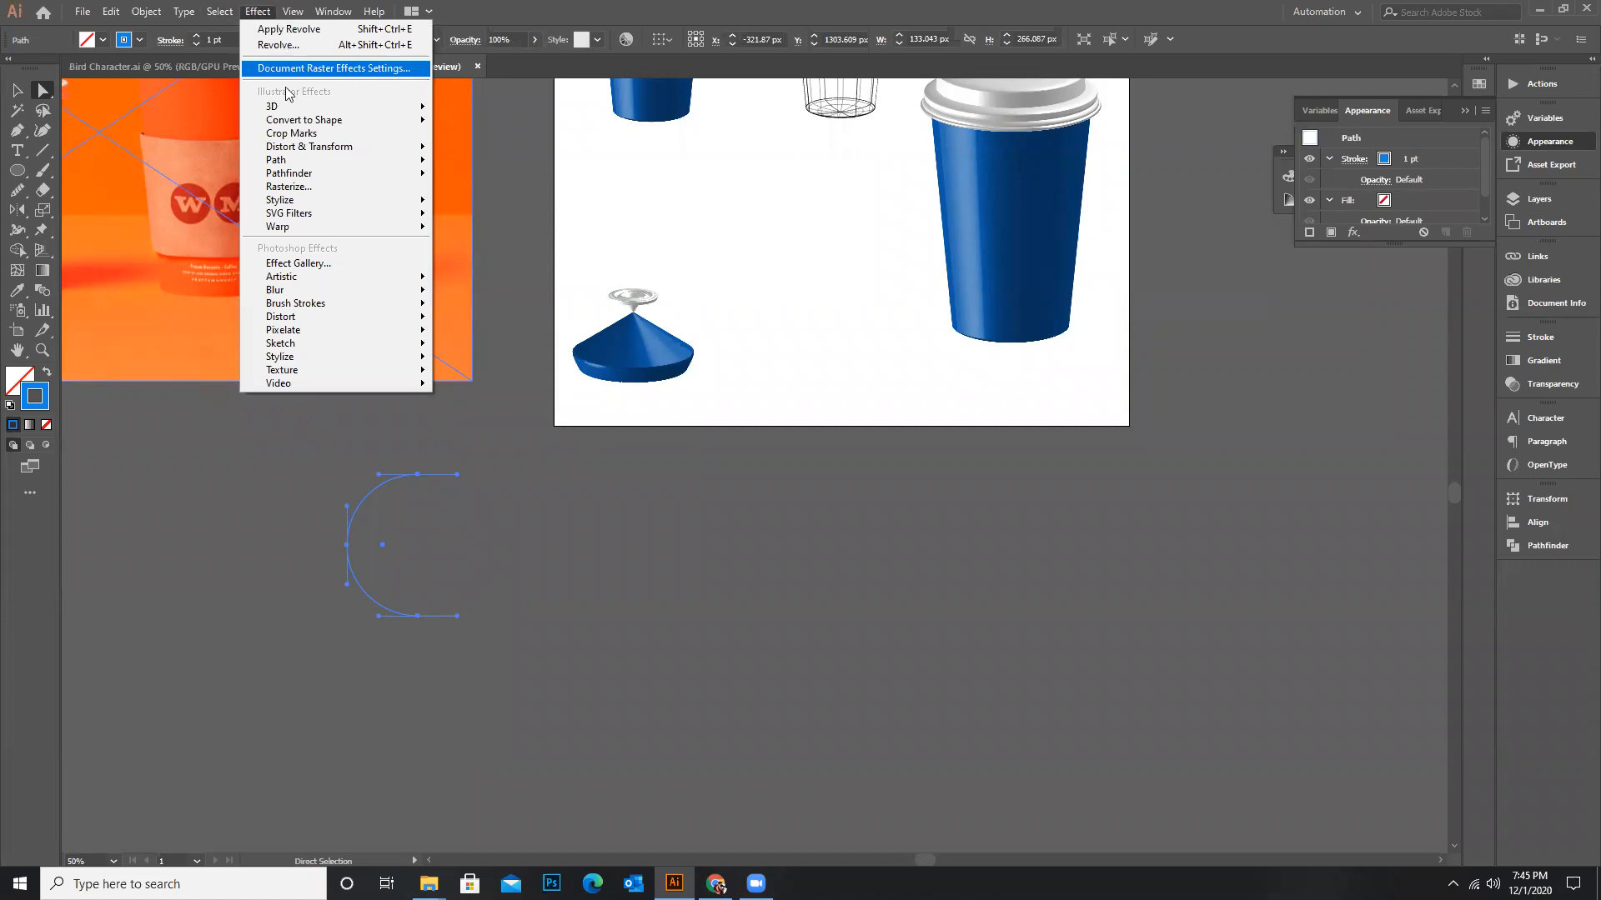
mouse_move(291, 108)
left_click(484, 129)
left_click_drag(583, 435, 629, 440)
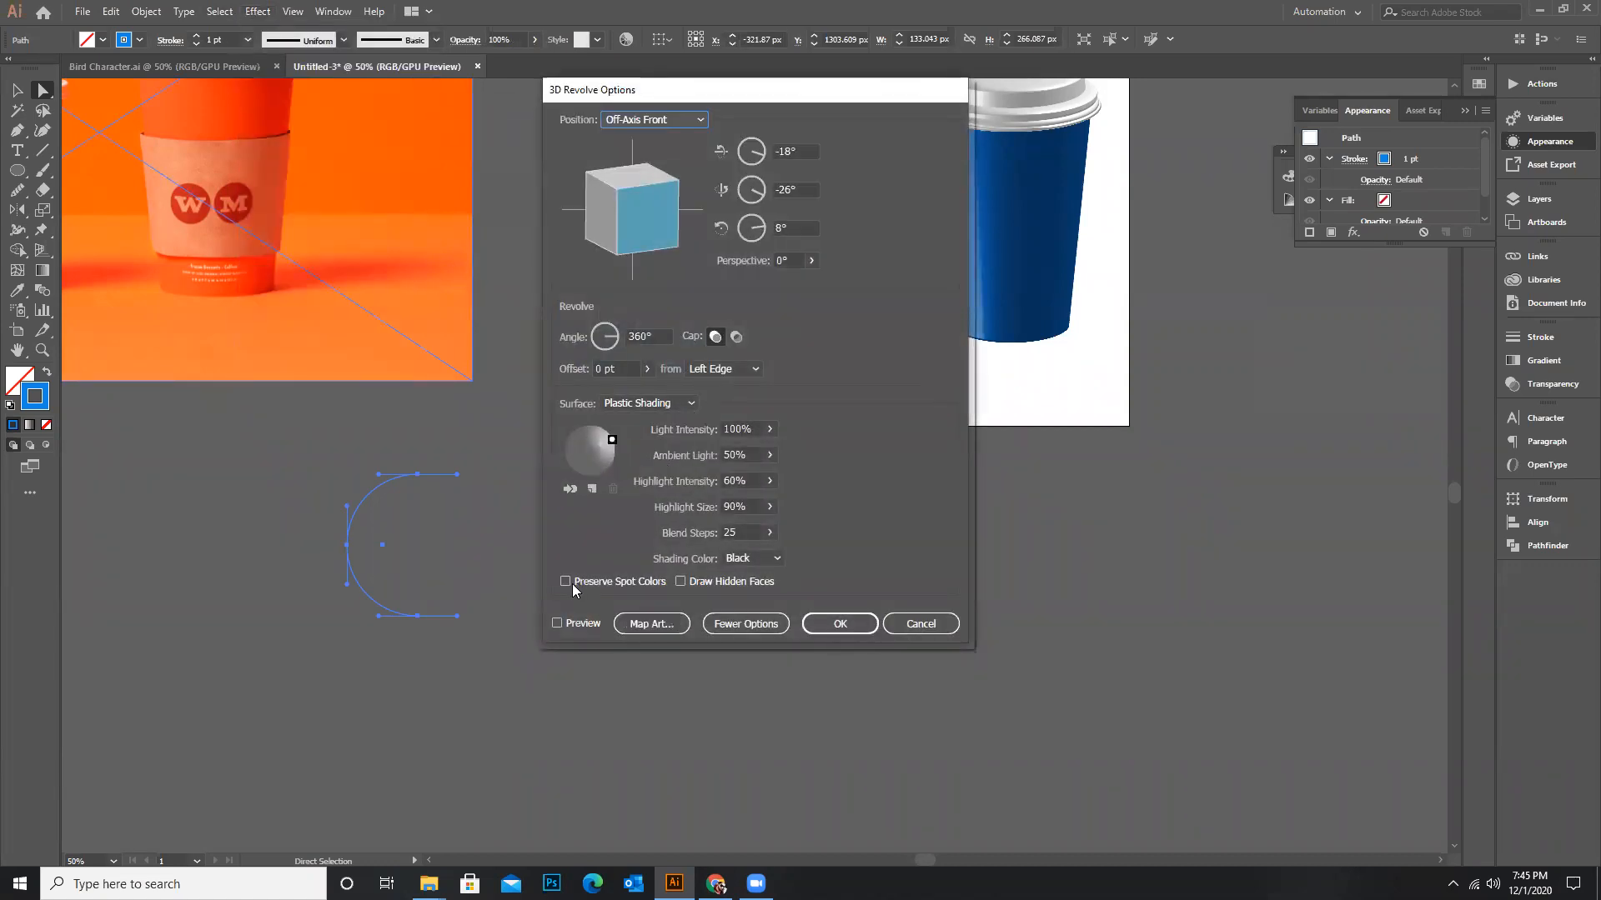
left_click(567, 624)
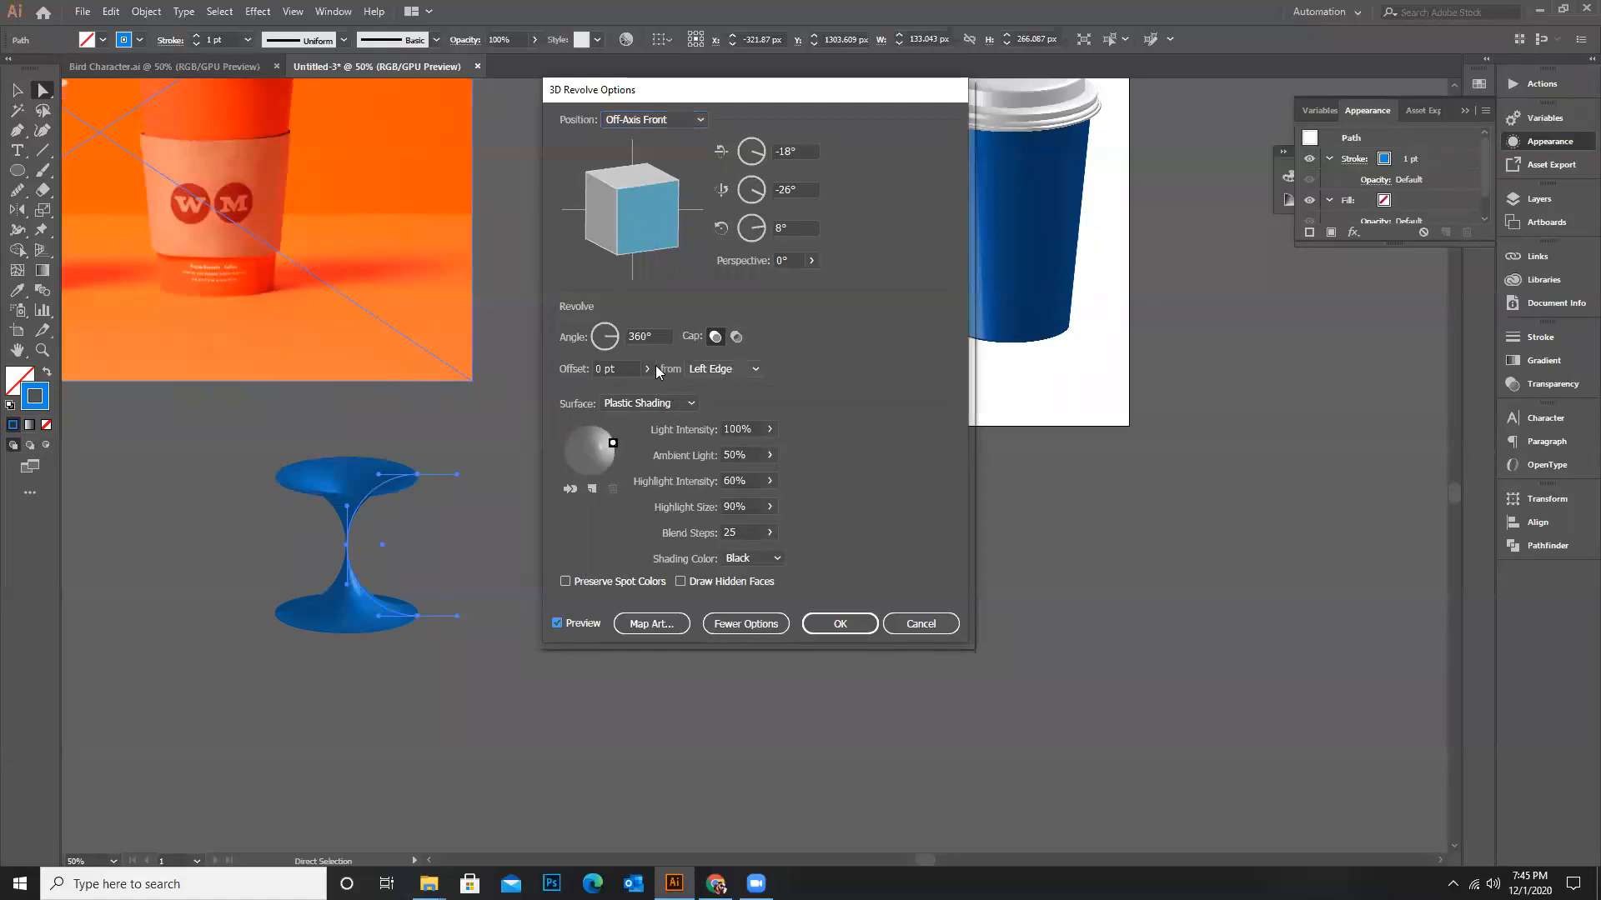
left_click(724, 368)
left_click(732, 402)
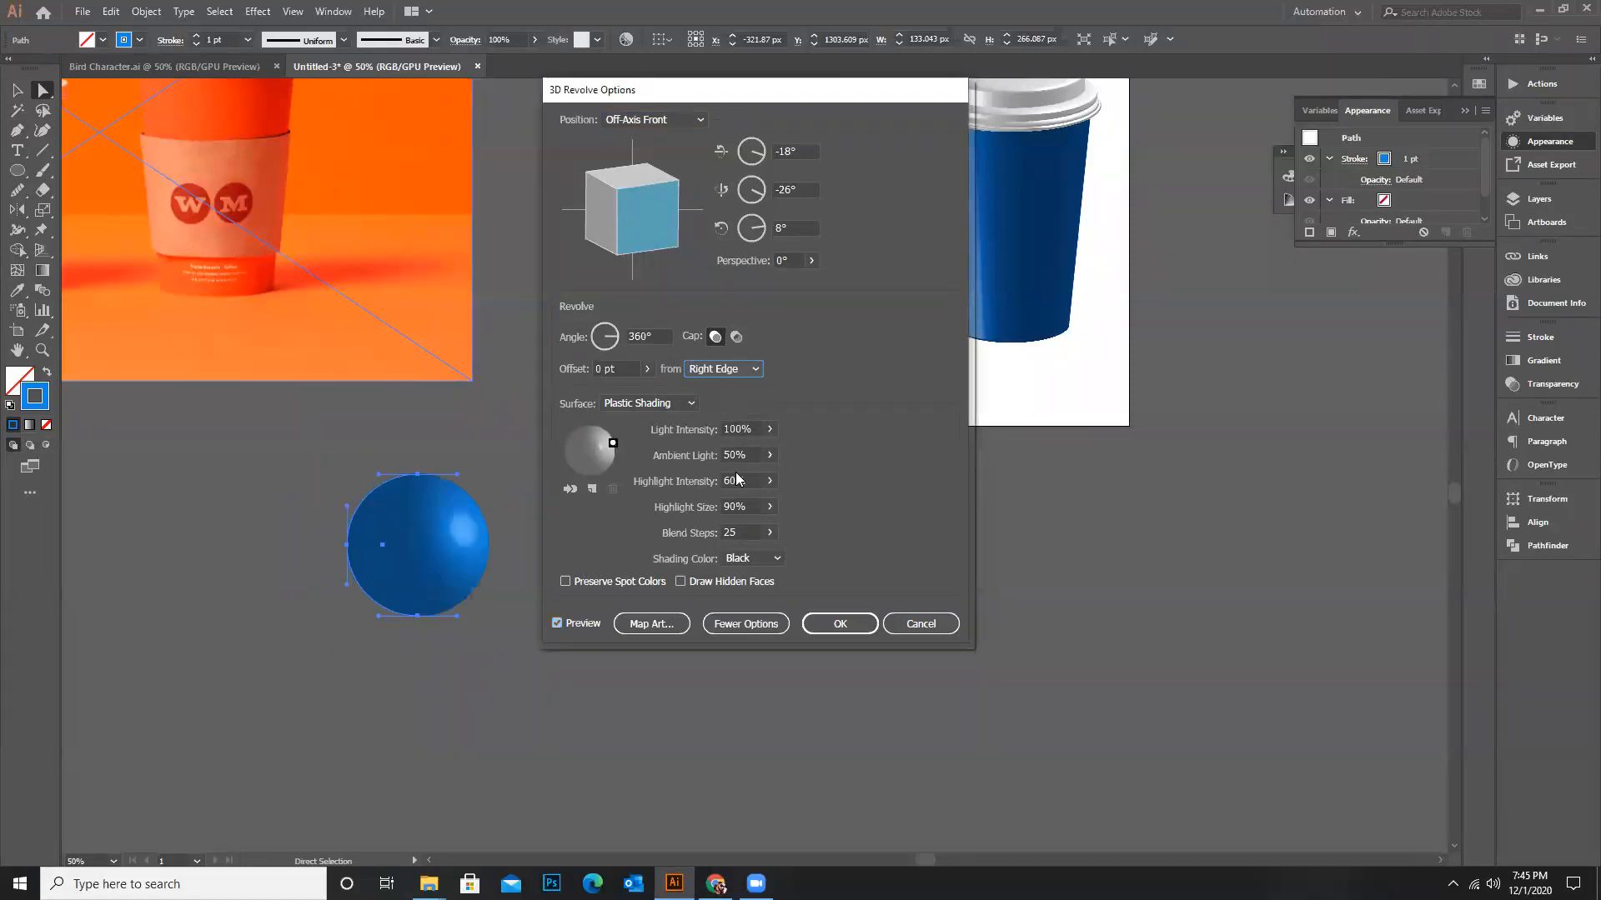
left_click_drag(613, 442, 605, 431)
left_click(861, 626)
Scale down the revolved sphere, place it on top of the cone shape in the artboard's lower left area, and deselect it
key("v")
left_click_drag(435, 563, 647, 243)
mouse_move(629, 153)
left_mouse_down()
mouse_move(658, 148)
mouse_move(609, 193)
mouse_move(637, 272)
left_mouse_up()
left_click(683, 216)
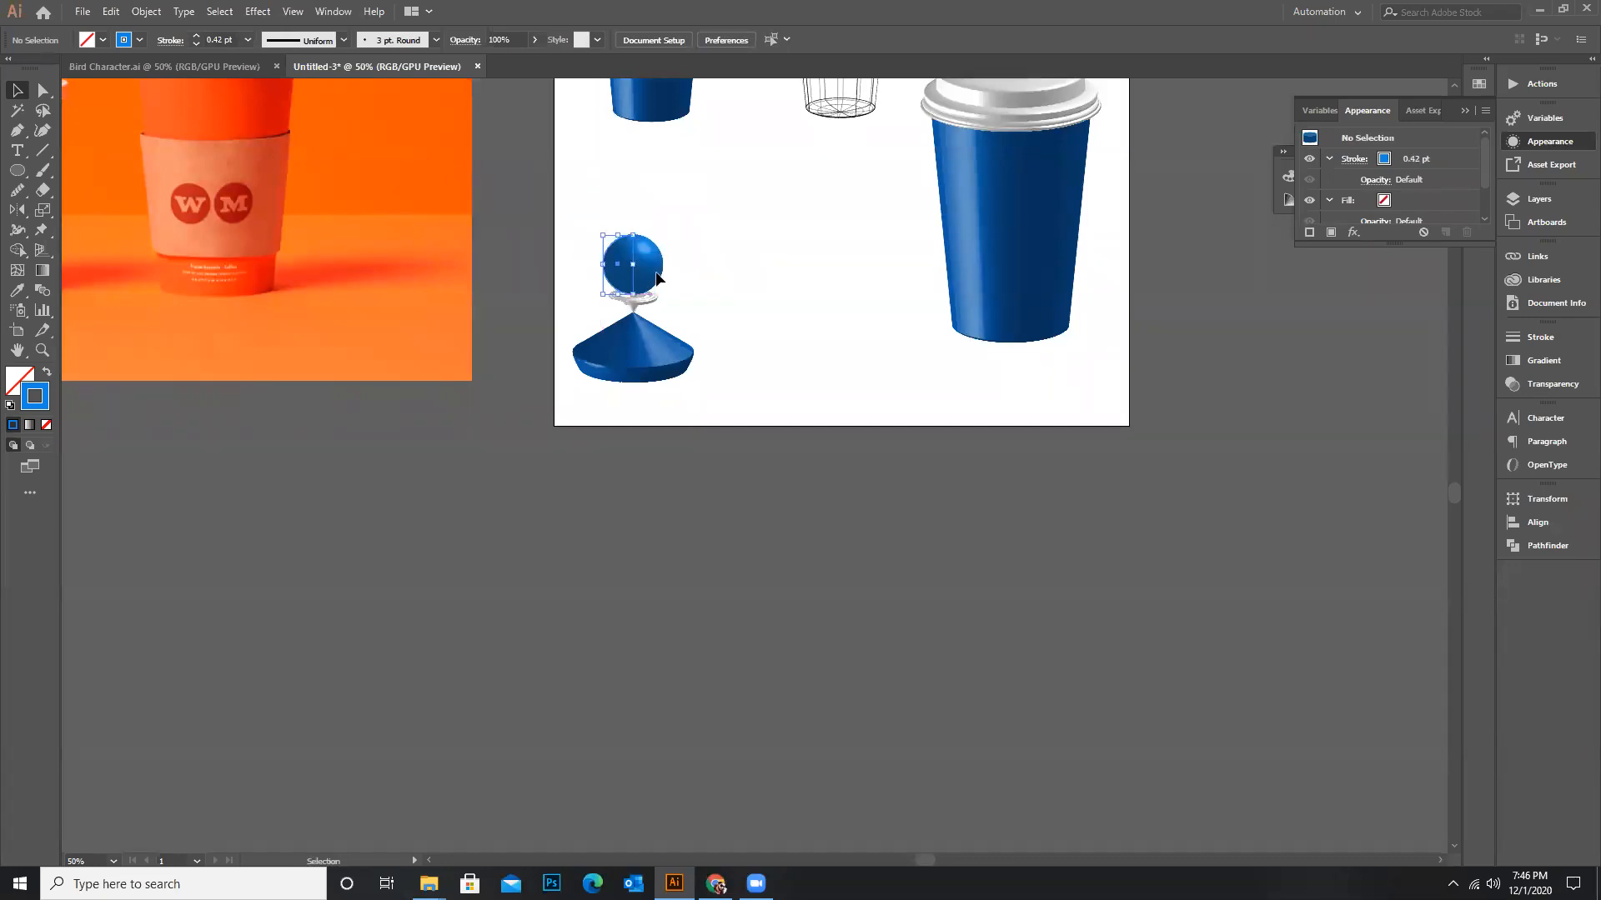
scroll(588, 319, "up", 3)
left_click_drag(719, 186, 722, 193)
left_click(522, 312)
scroll(522, 312, "down", 3)
left_click_drag(600, 322, 621, 405)
left_click(705, 451)
scroll(669, 327, "up", 3)
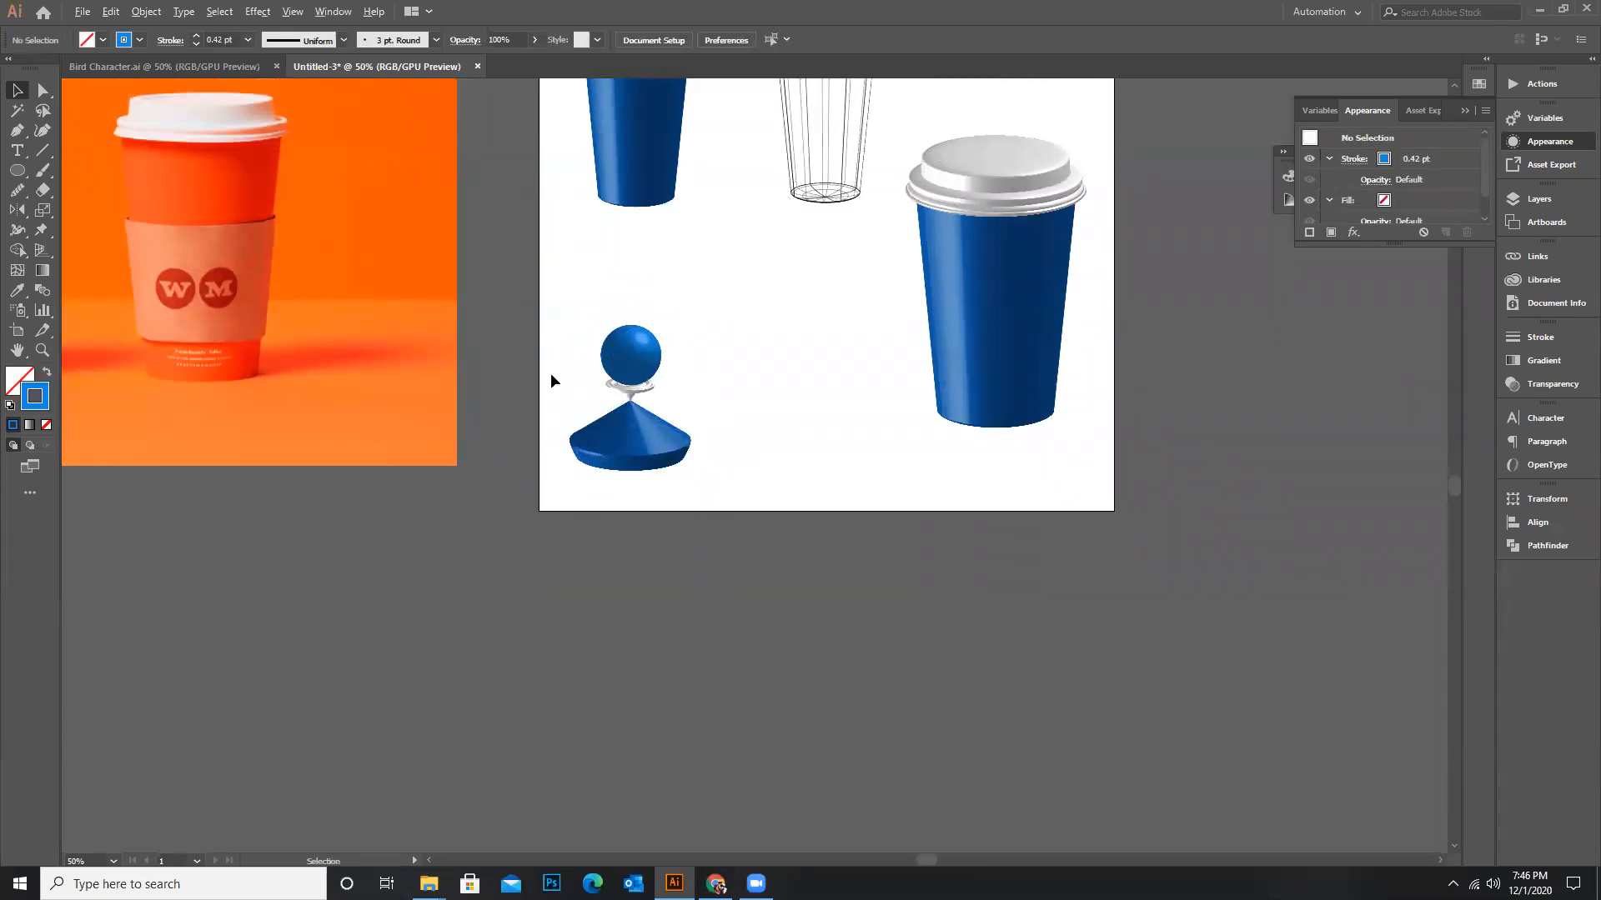
Delete the linked orange reference photo beside the artboard
scroll(527, 374, "down", 1)
scroll(670, 343, "up", 4)
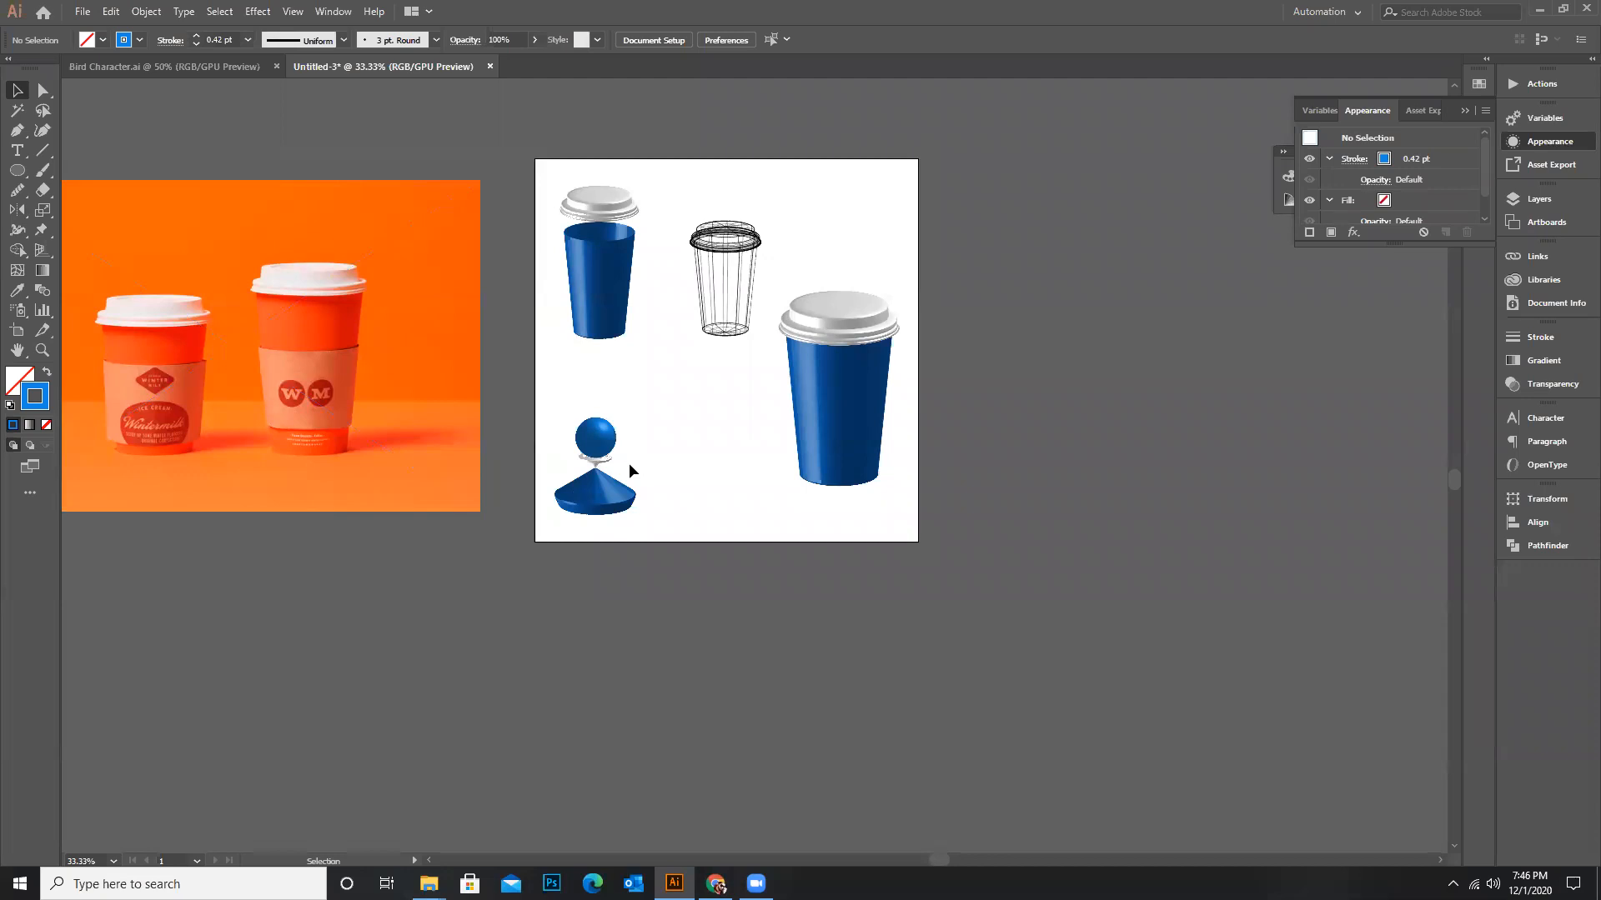
scroll(634, 507, "up", 3)
scroll(646, 463, "up", 3)
scroll(692, 488, "down", 3)
scroll(712, 493, "up", 1)
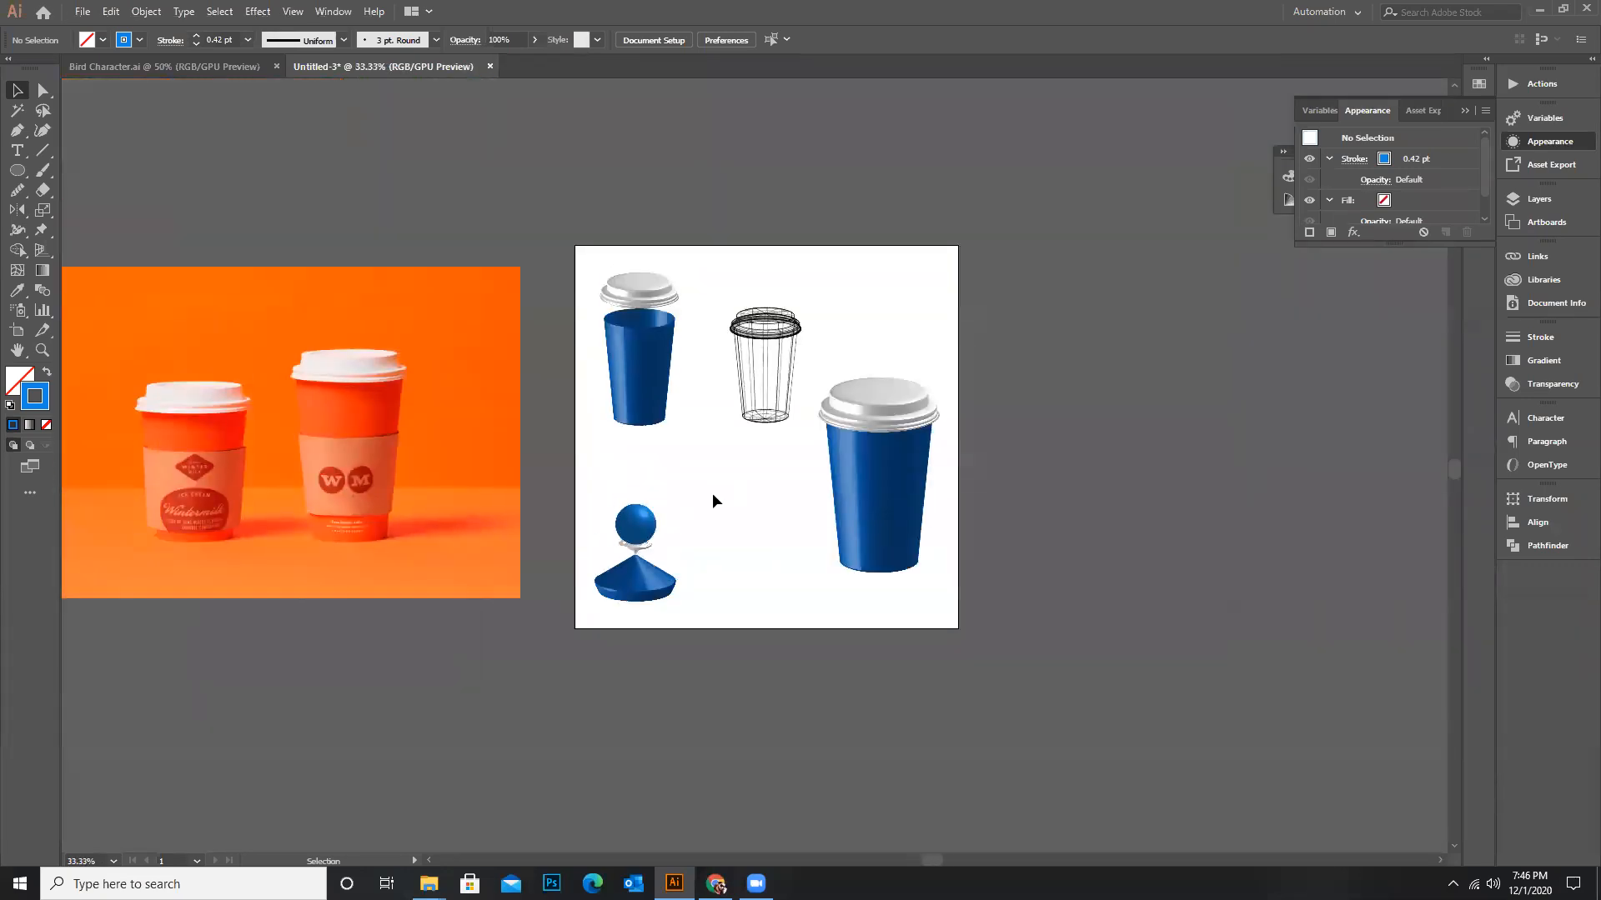
scroll(713, 496, "up", 3)
scroll(290, 220, "down", 3)
left_click(469, 549)
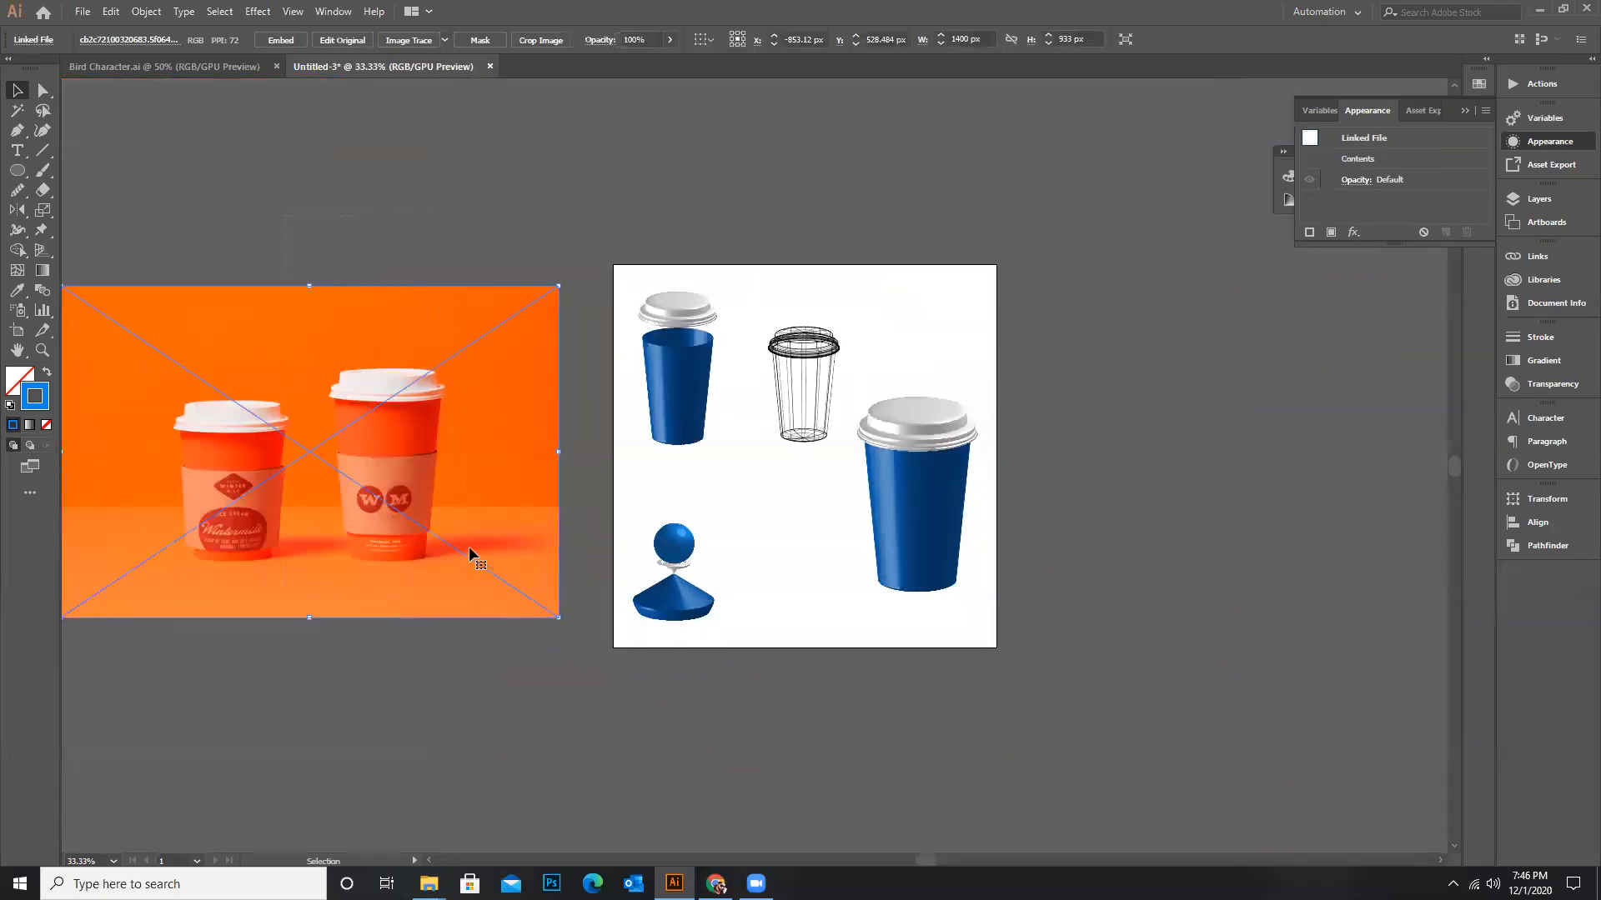
key("Delete")
scroll(807, 626, "up", 2)
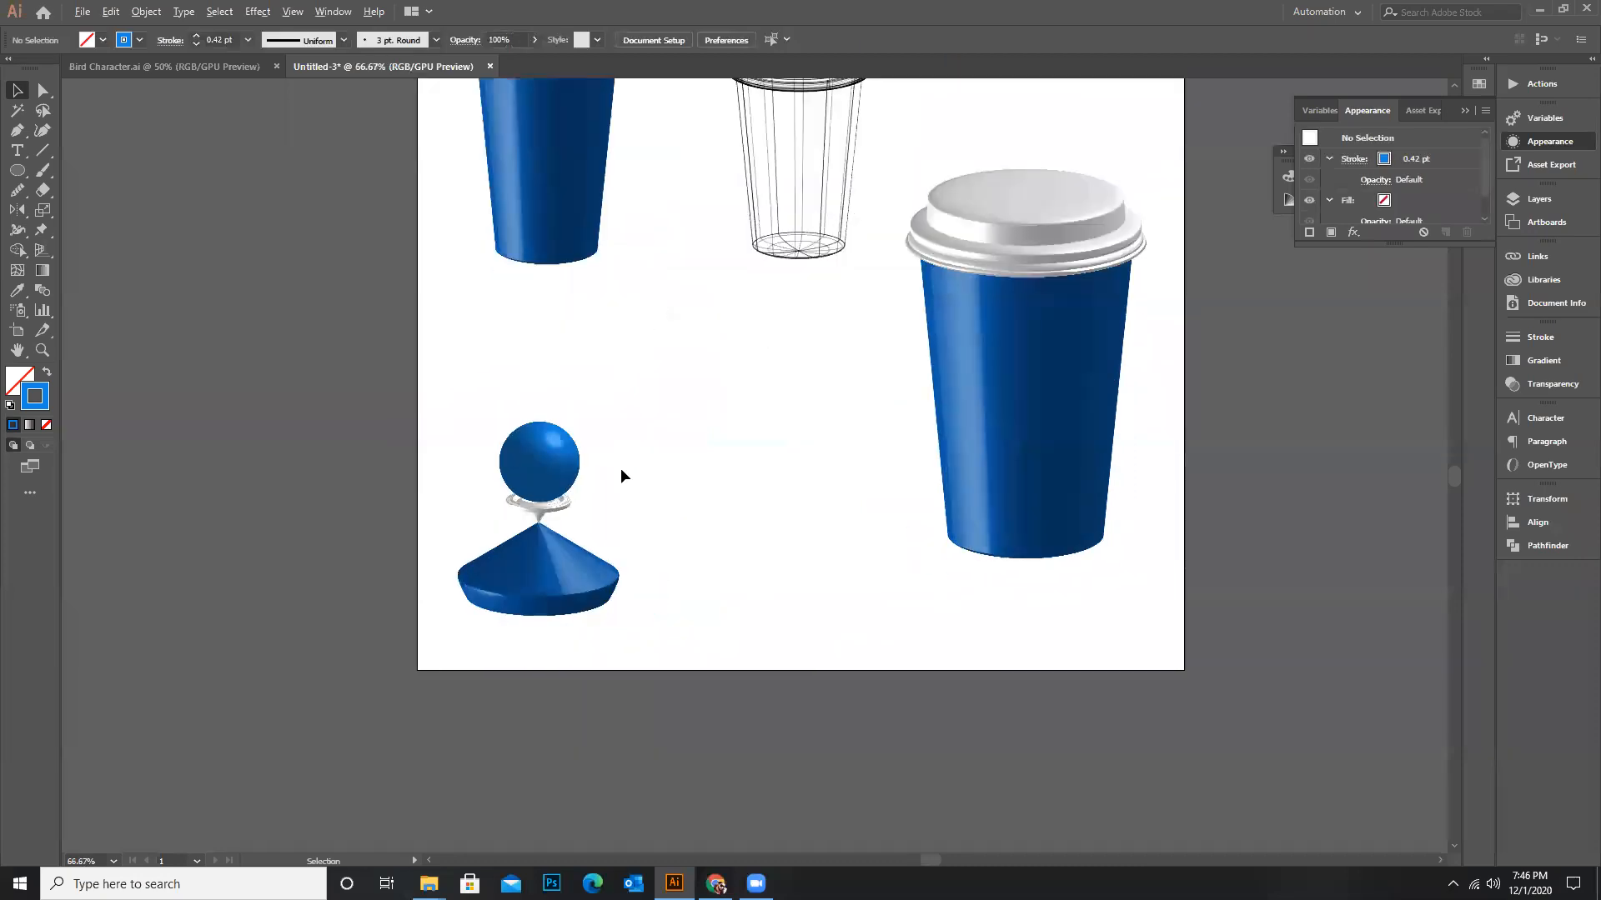
scroll(601, 574, "down", 2)
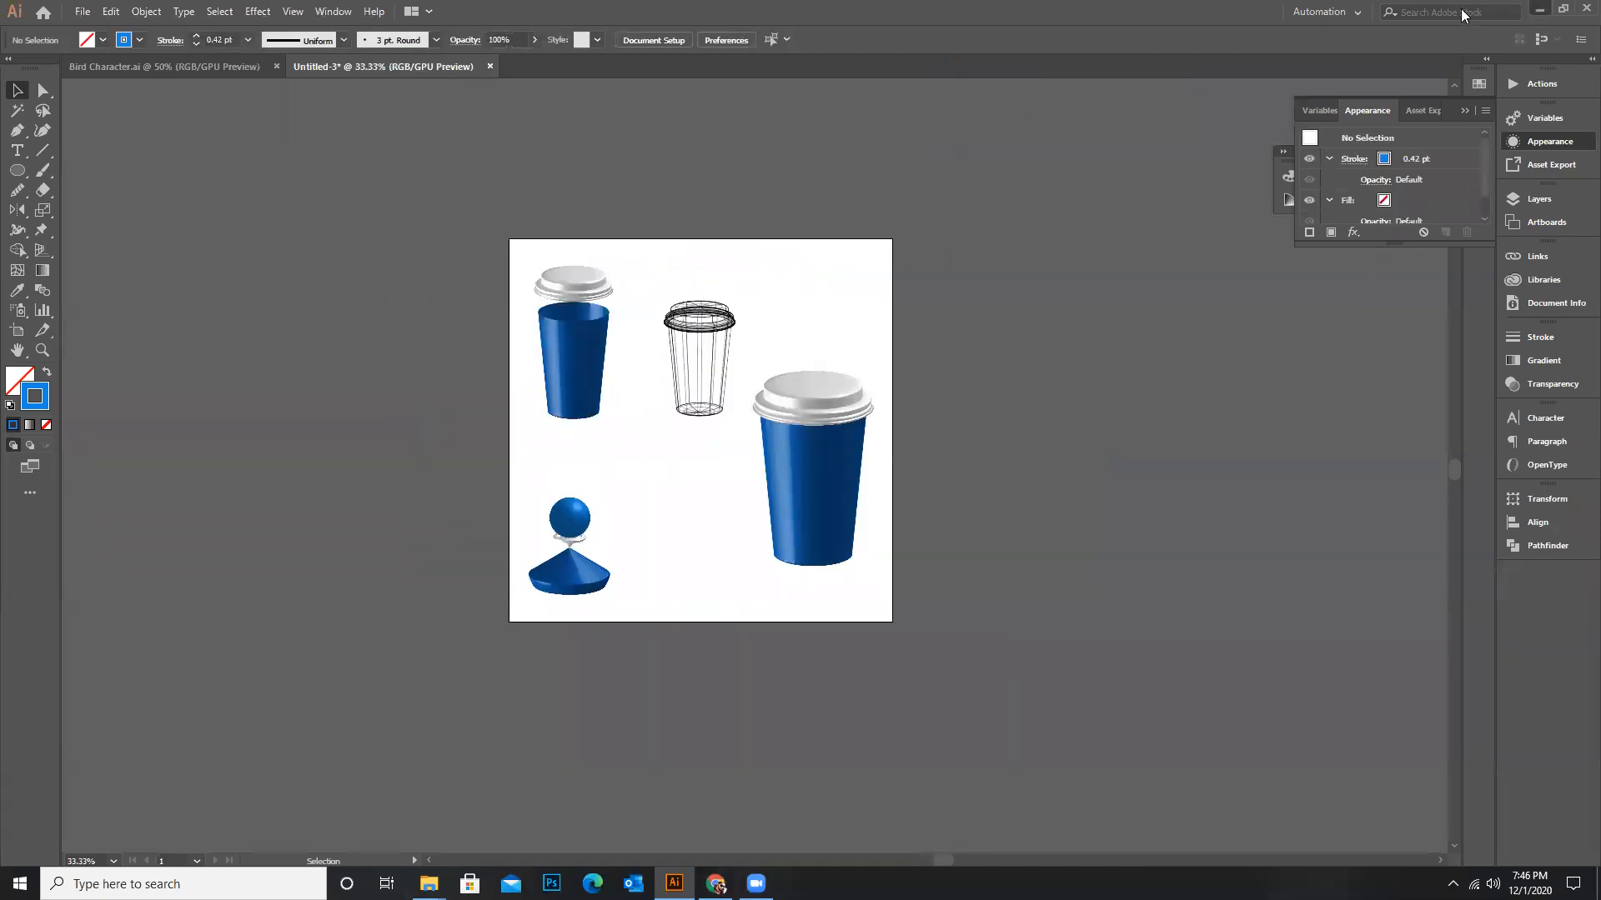
key("alt+Tab")
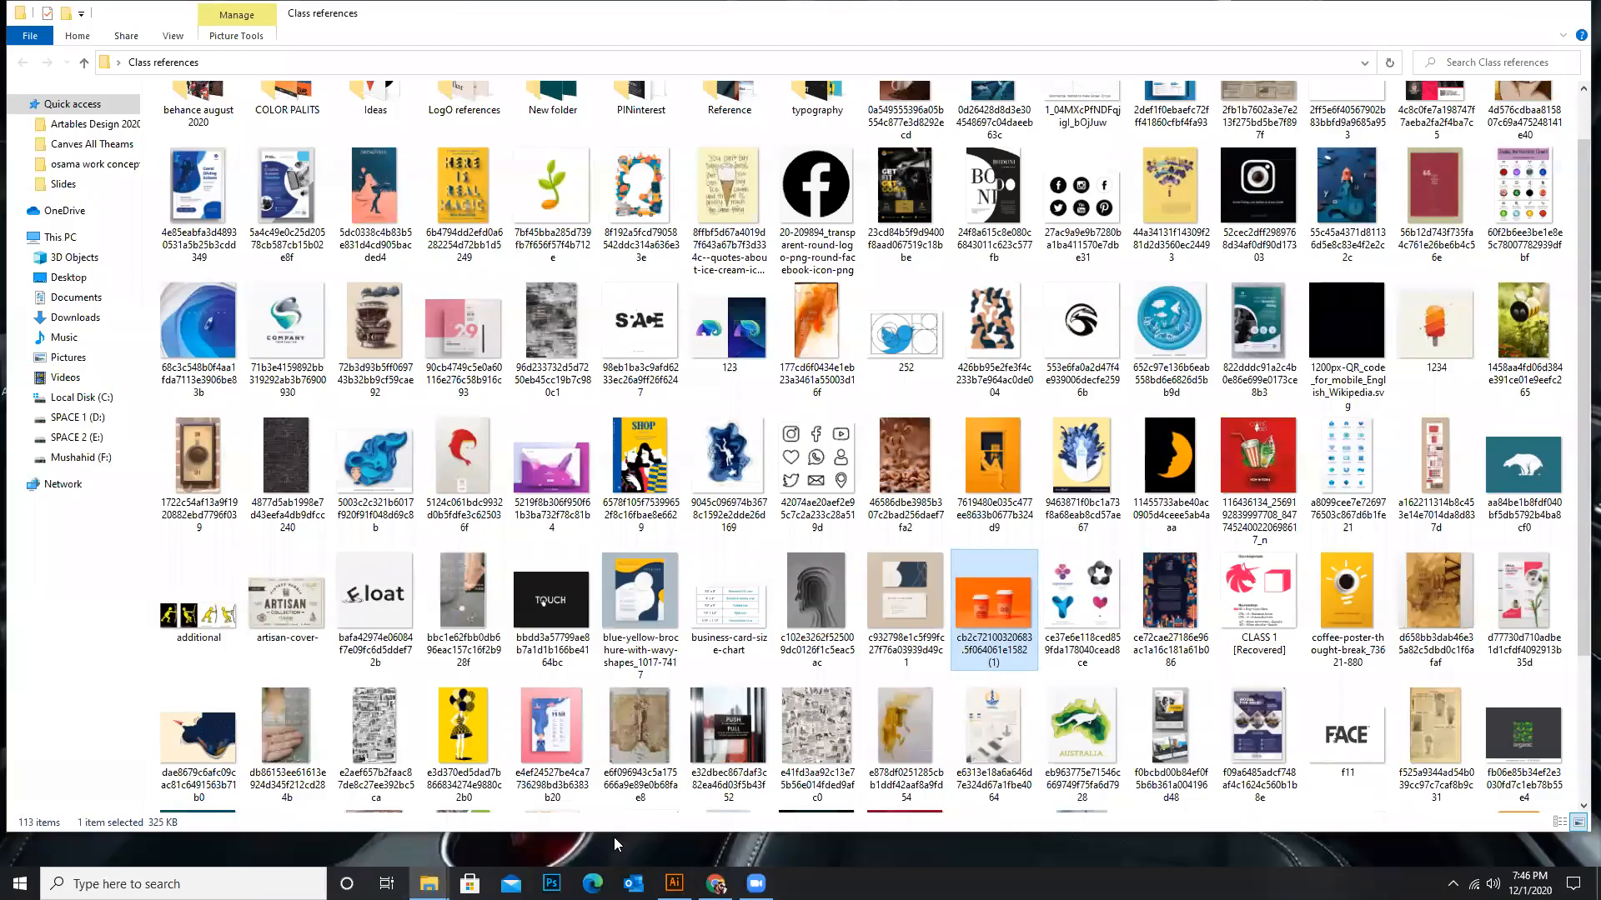
left_click(430, 884)
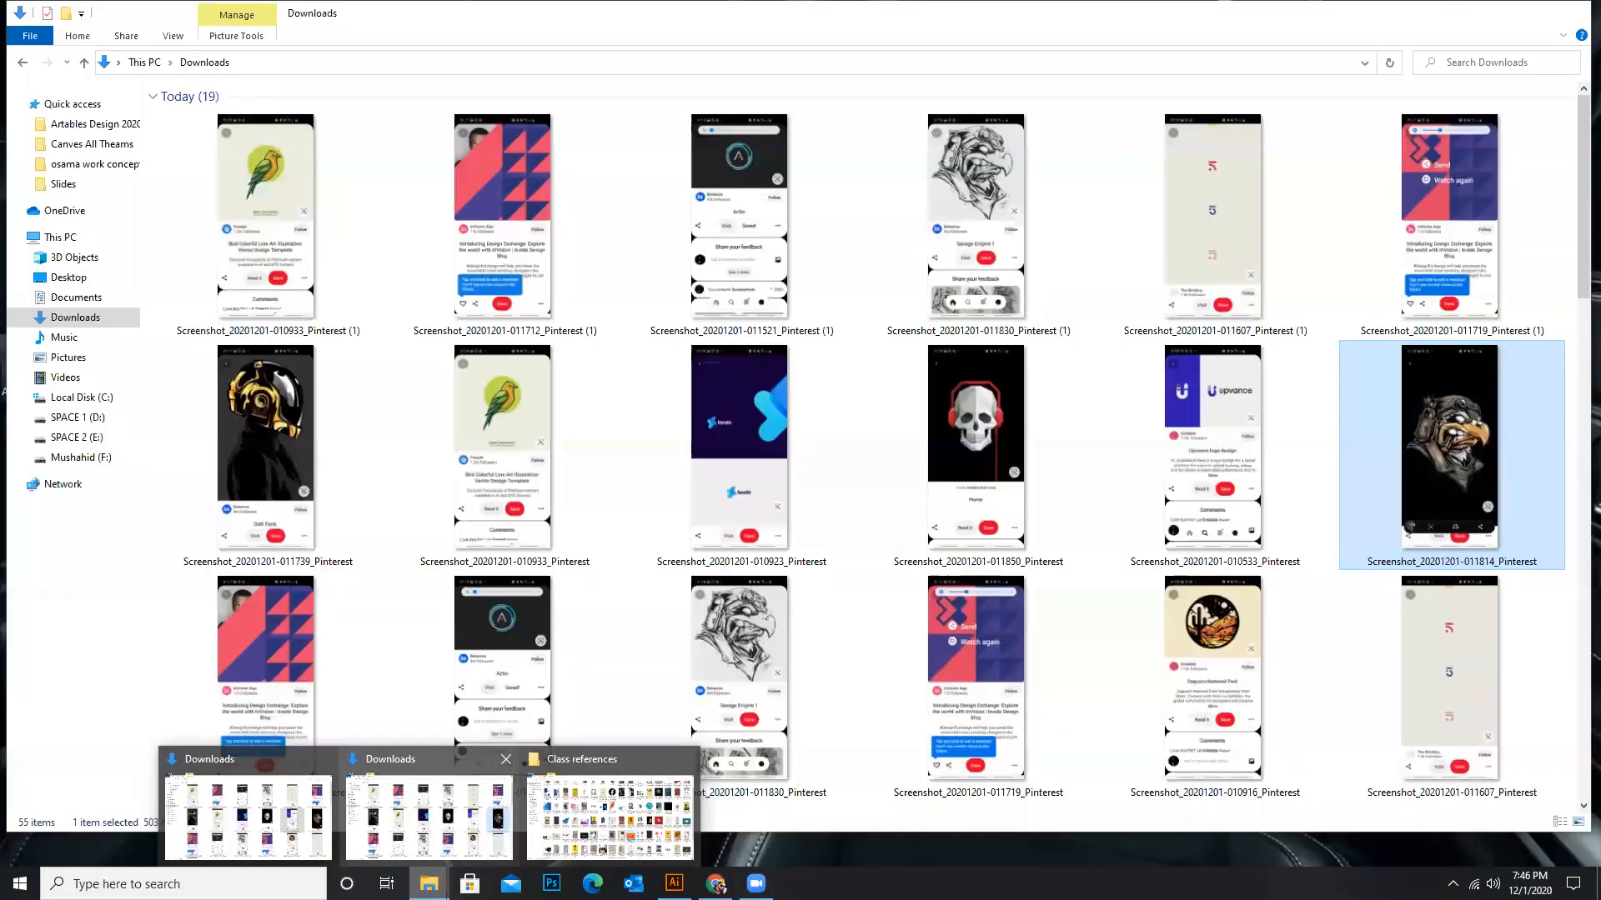
left_click(174, 883)
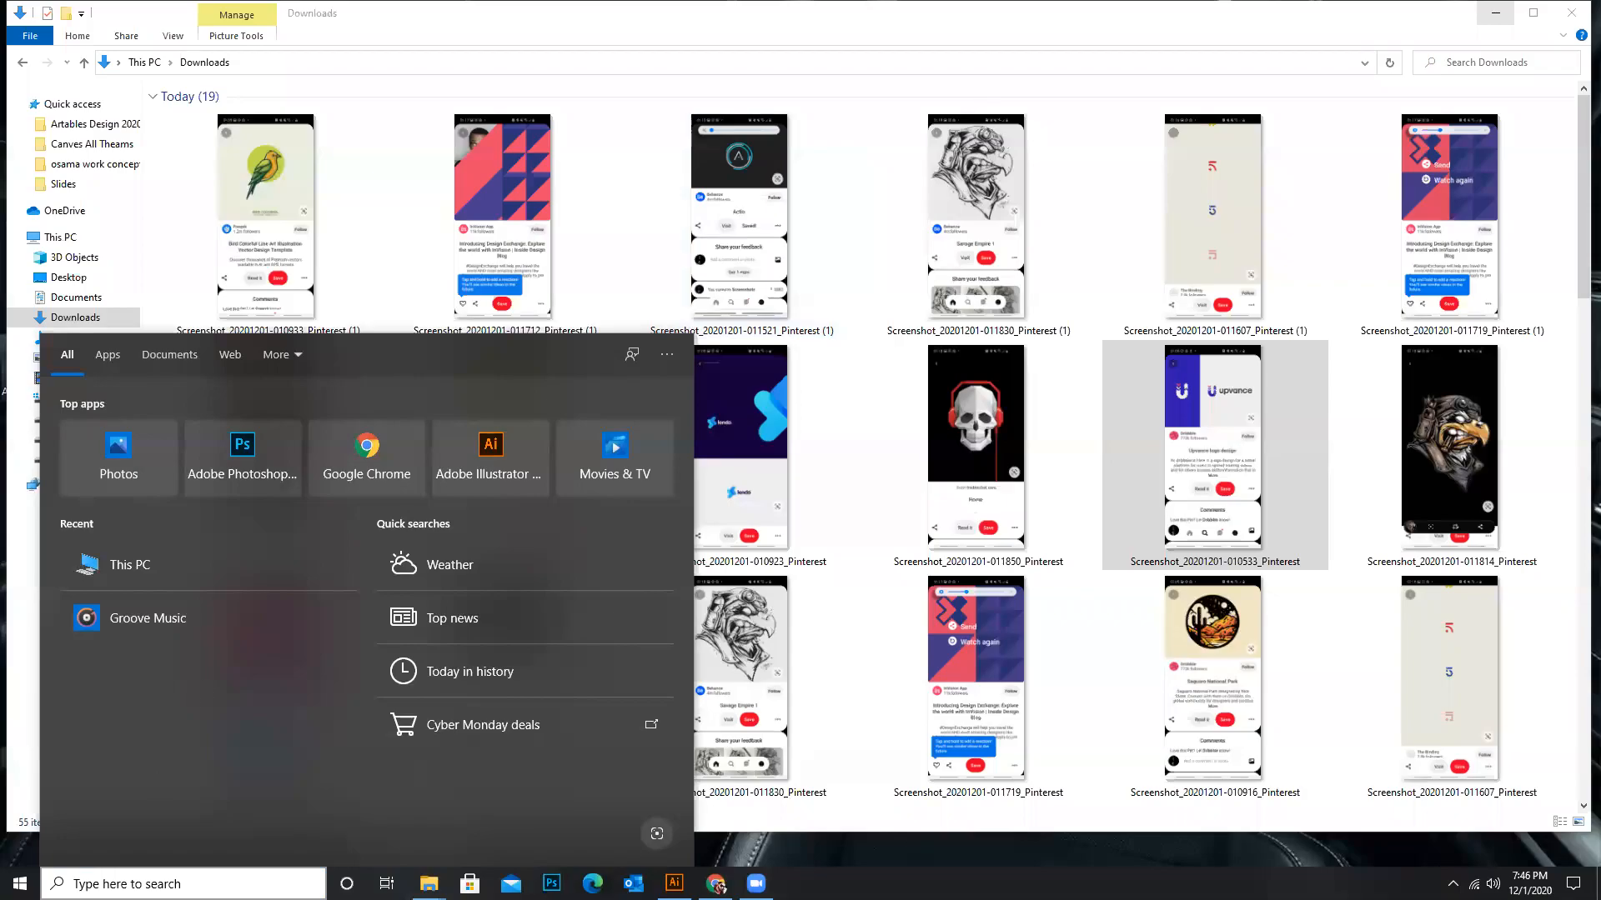
key("super+d")
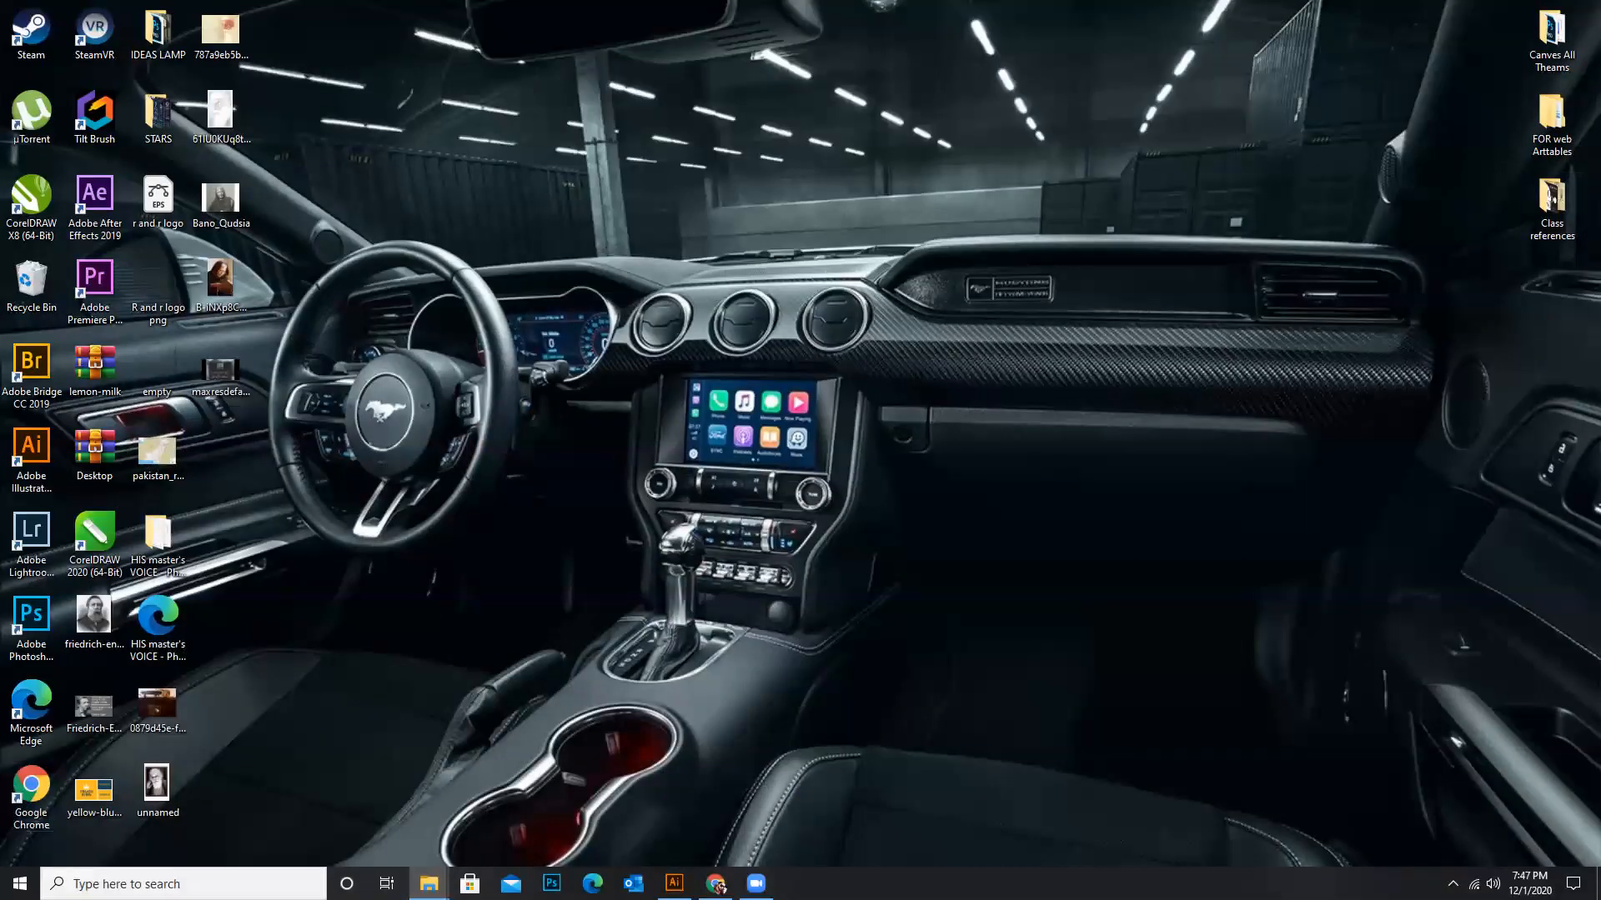
key("super")
type("mu")
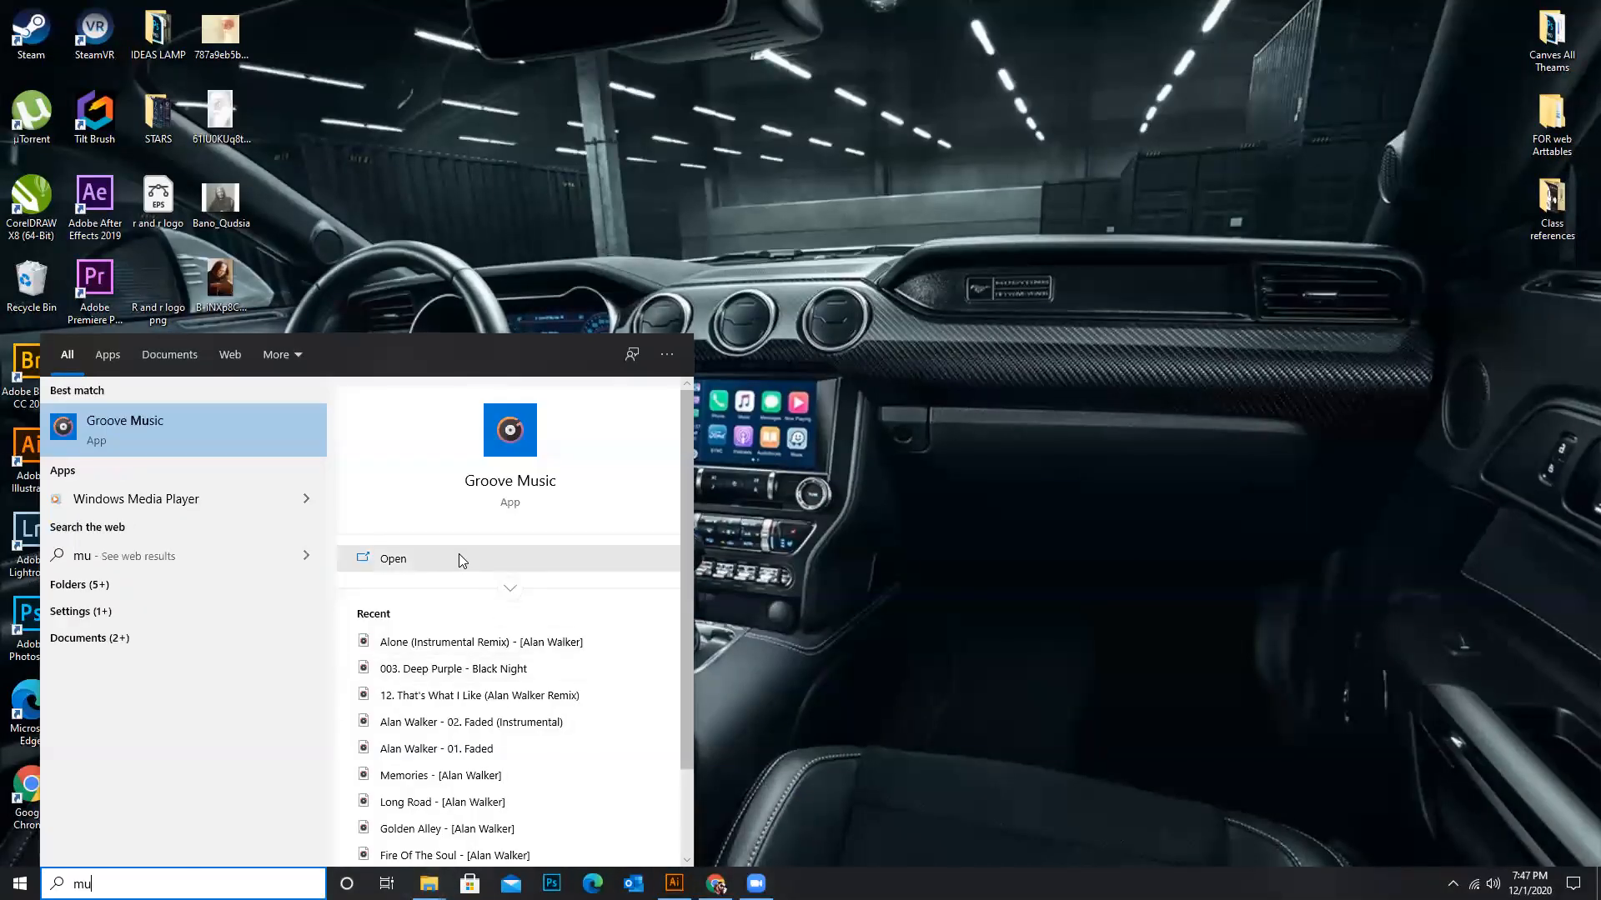
left_click(458, 556)
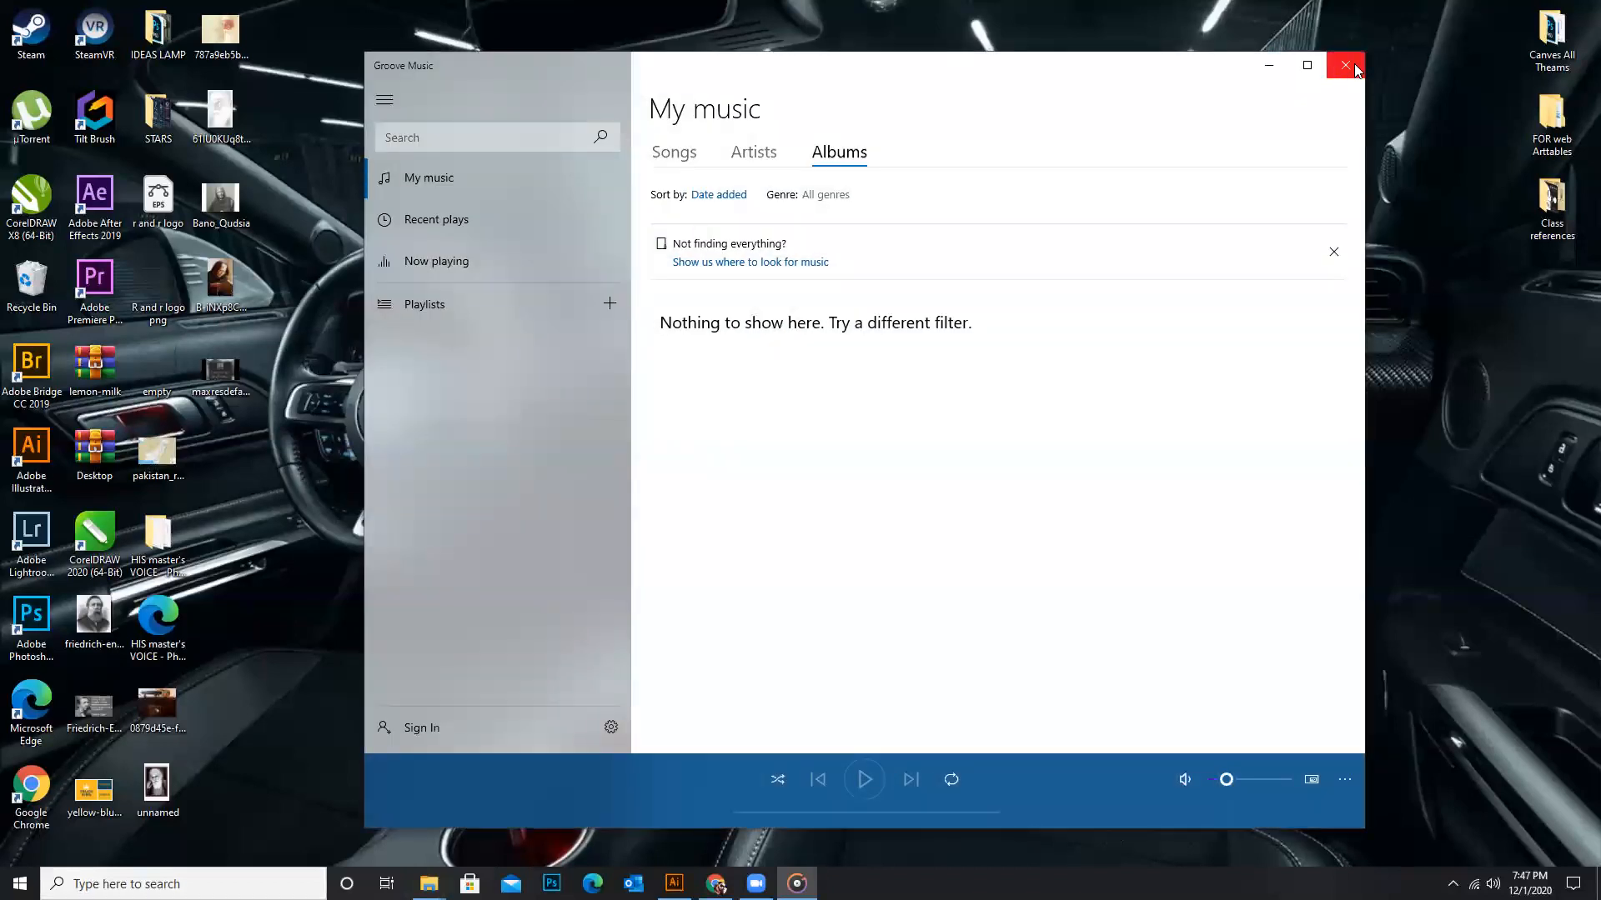
left_click(1346, 66)
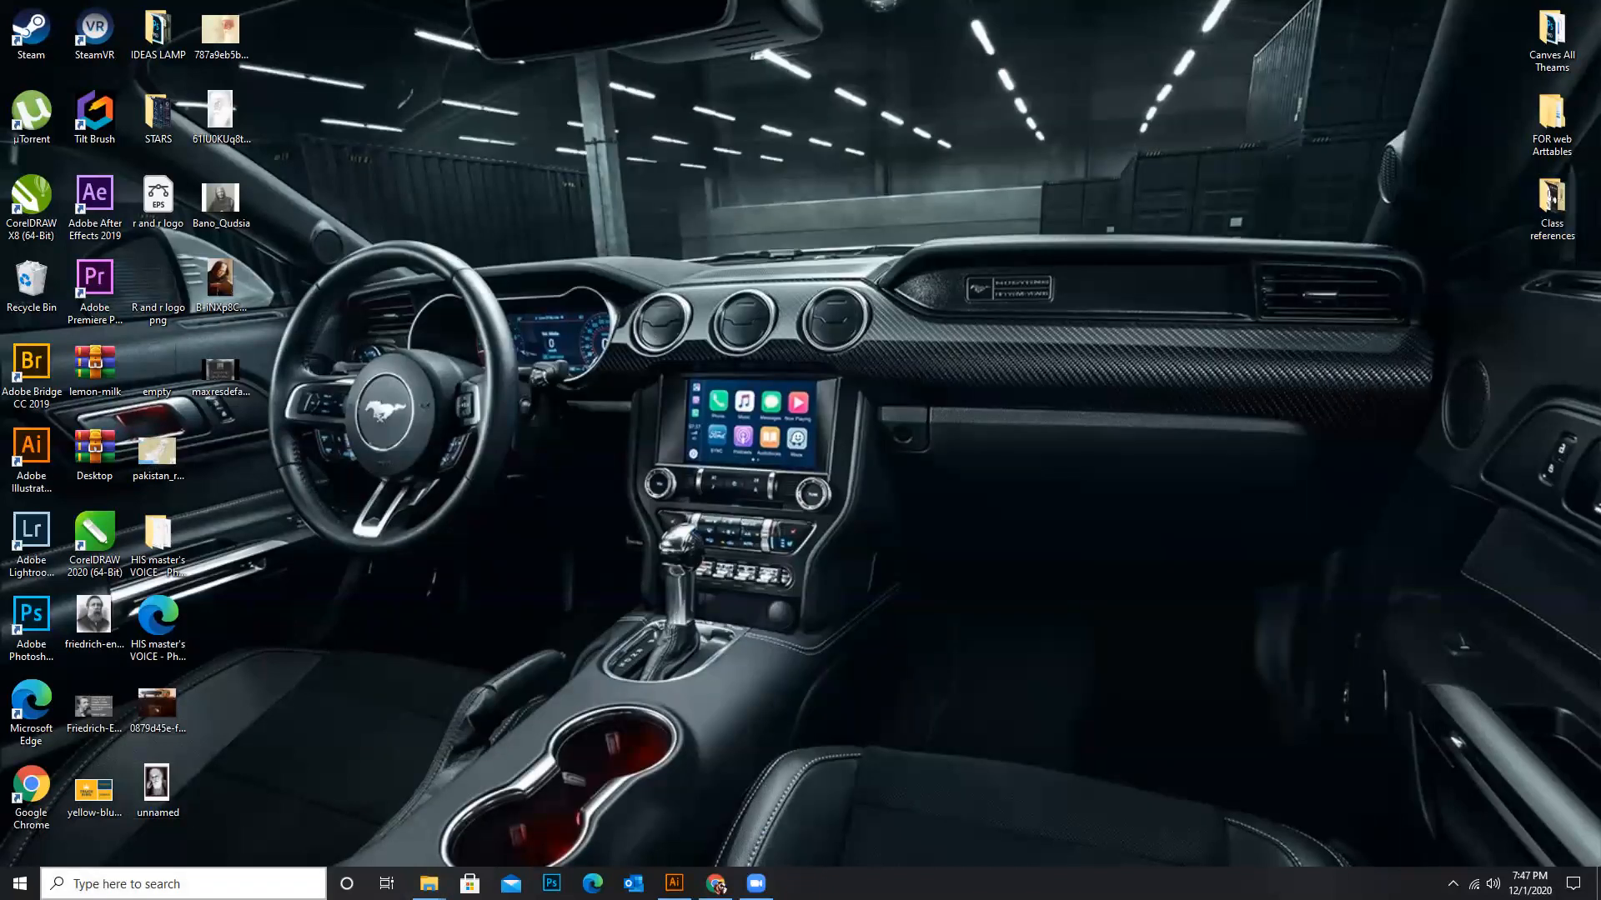
Switch to File Explorer at This PC and browse to the SPACE 1 (D:) drive
key("super")
type("my")
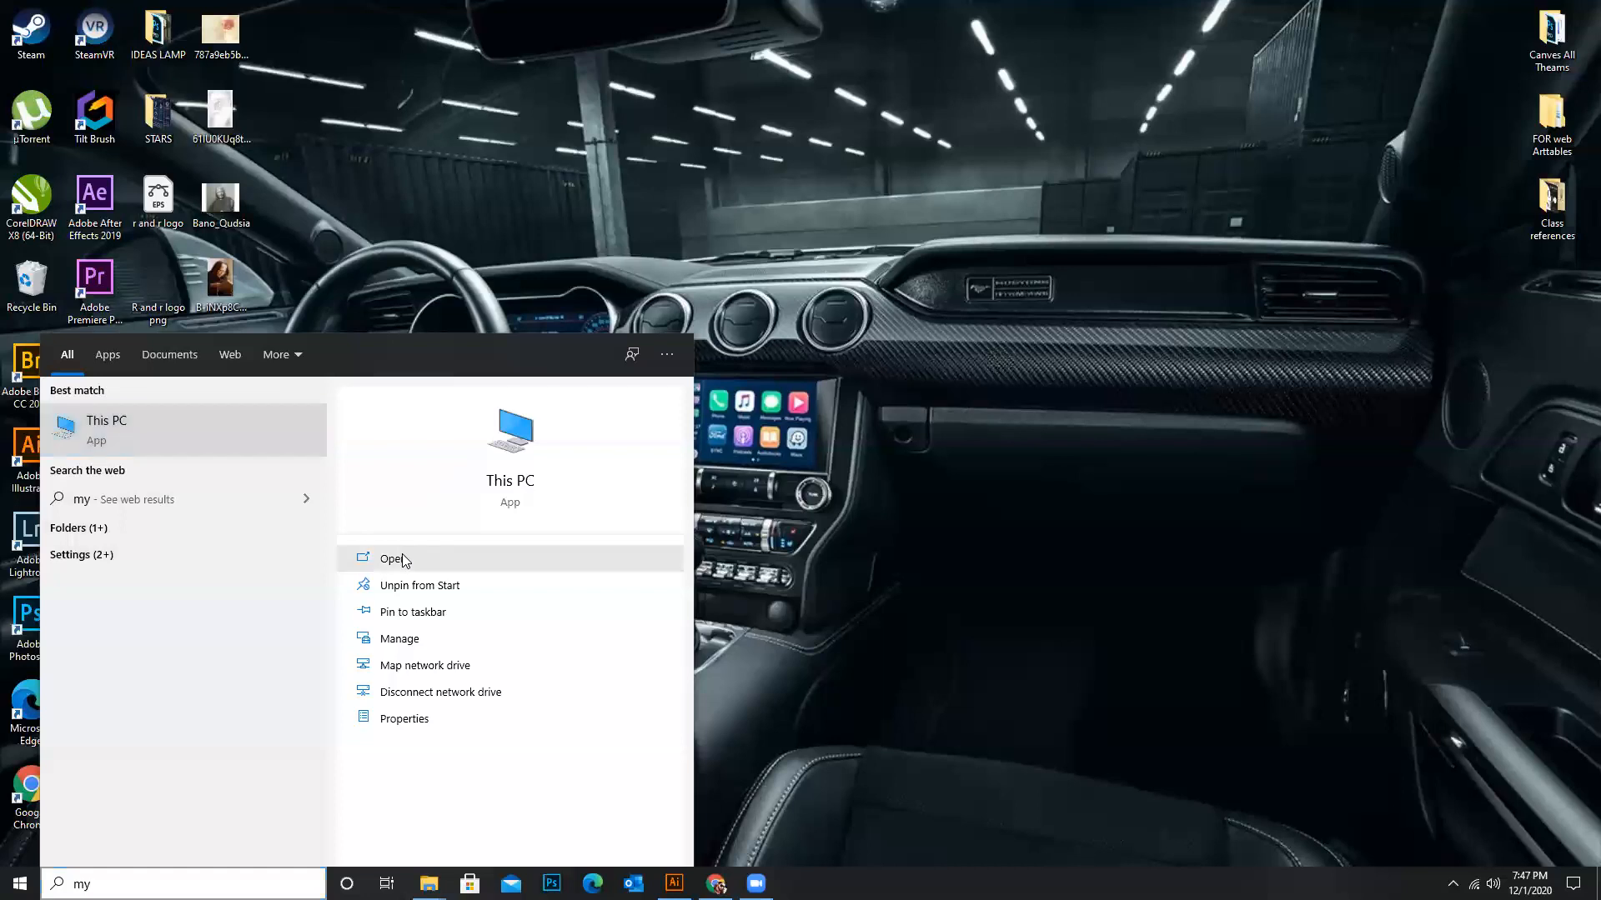
left_click(402, 560)
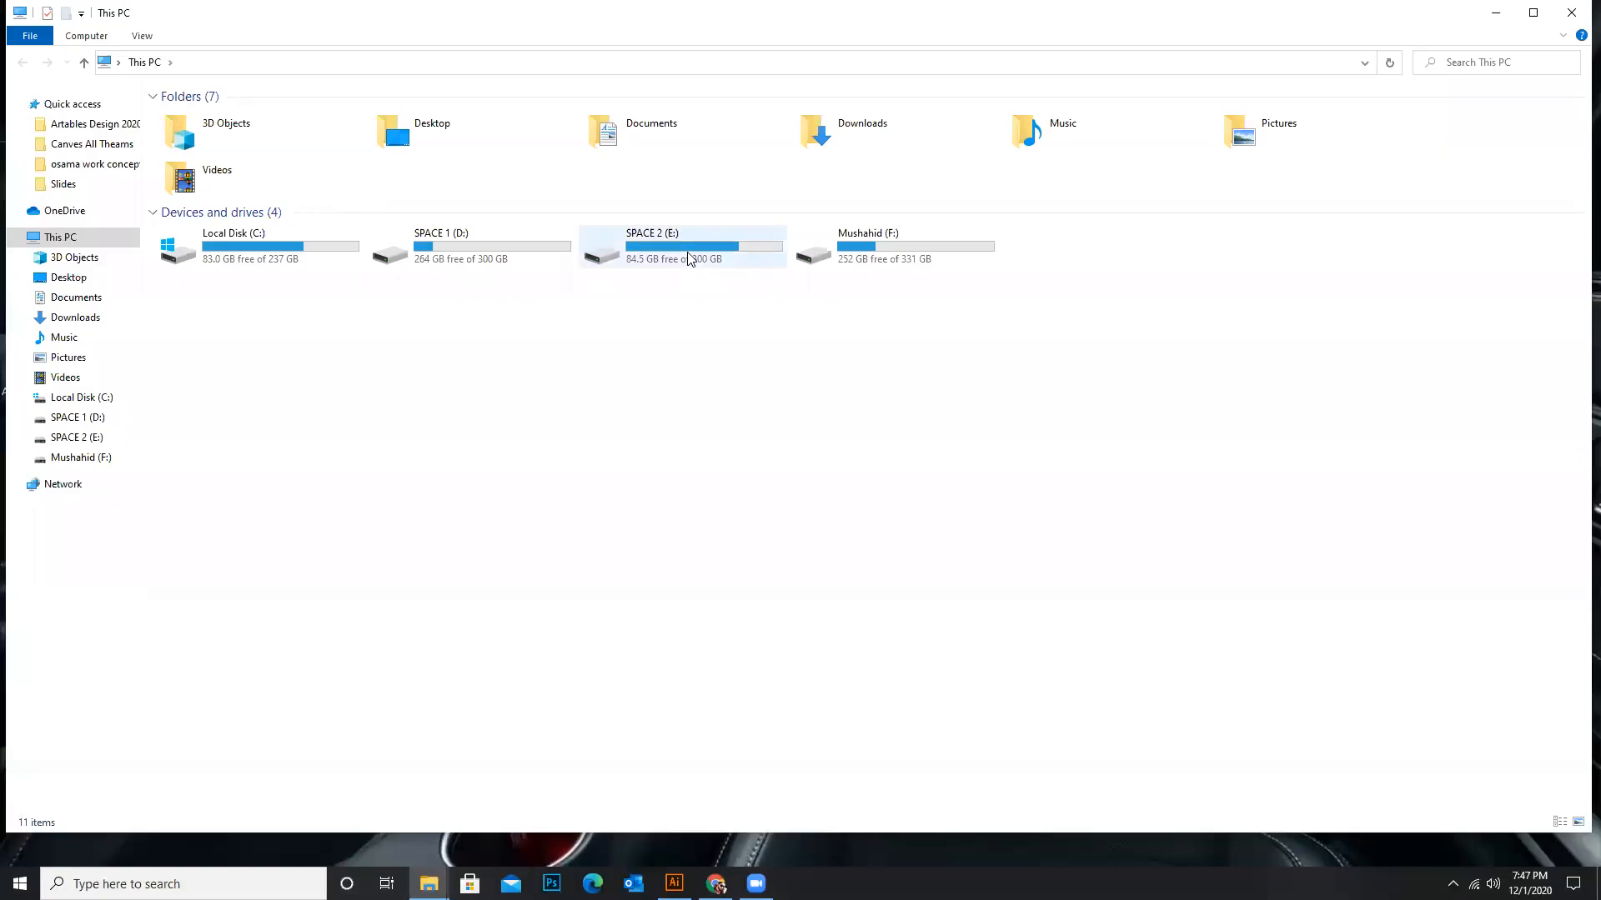
double_click(690, 259)
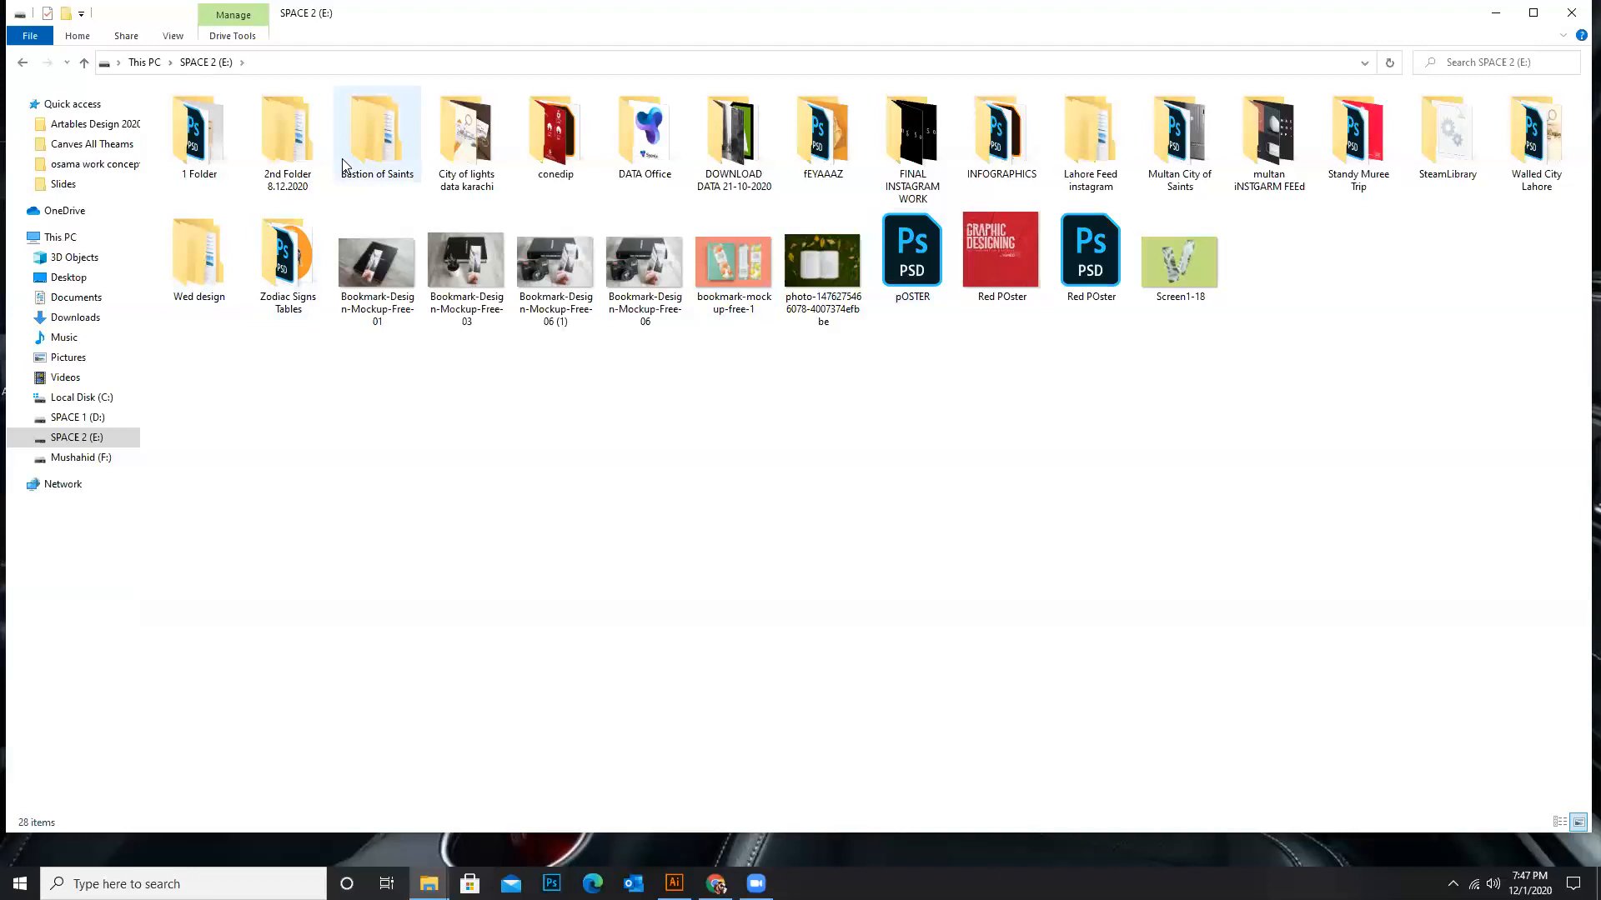
left_click(80, 418)
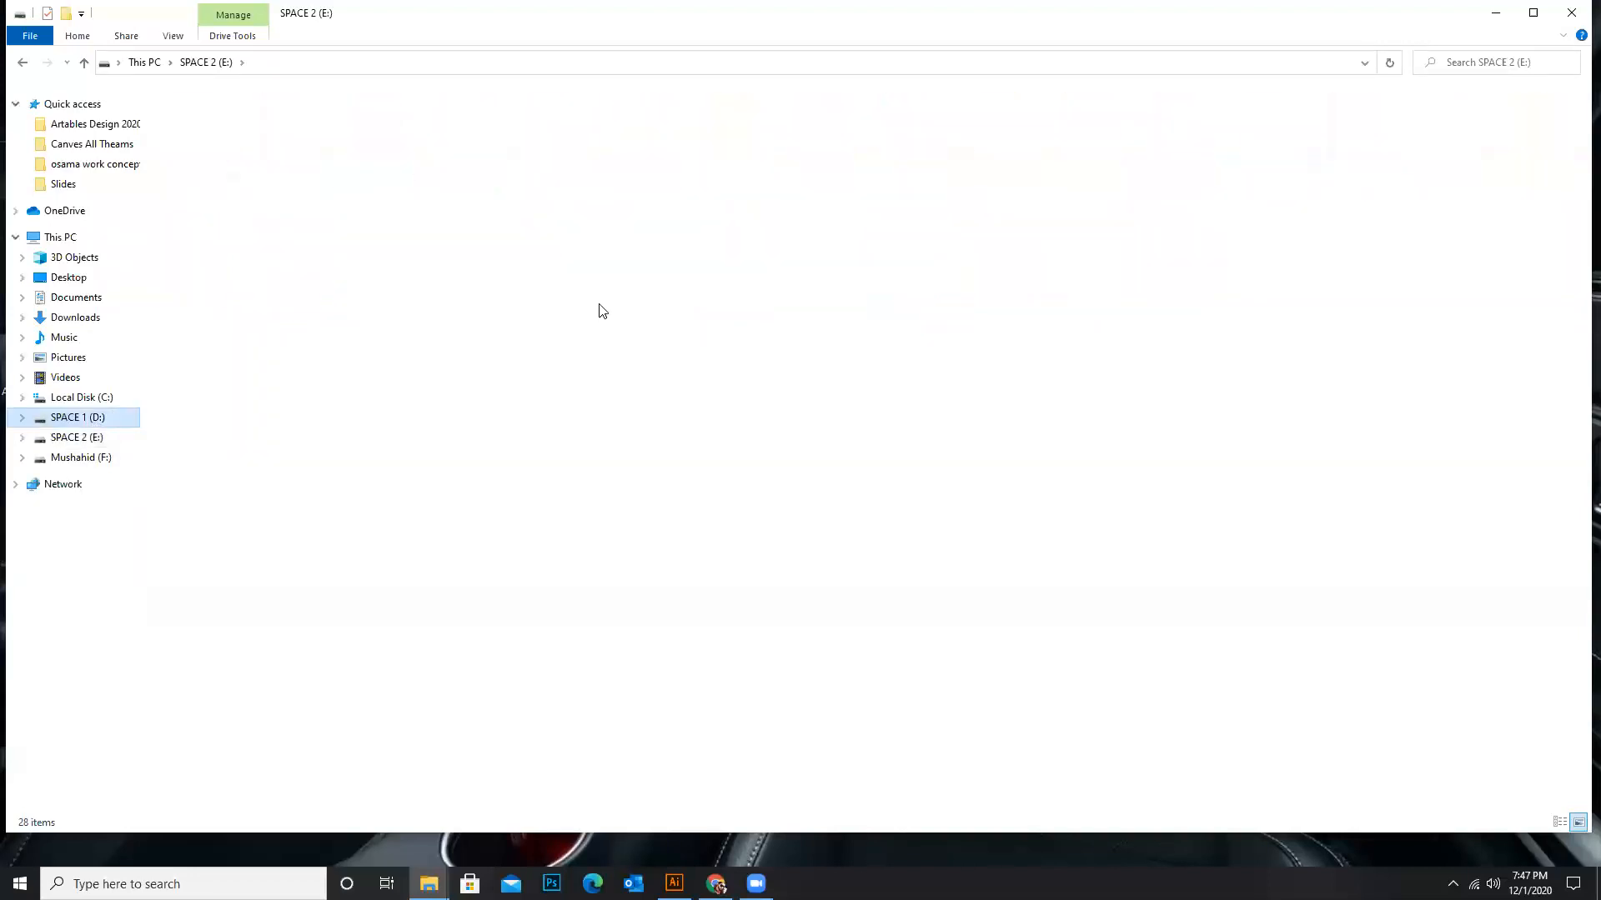
Open the Illustrator file "batch 28 advance lacture 1" from the Batch 28 folder inside LWE
double_click(1376, 242)
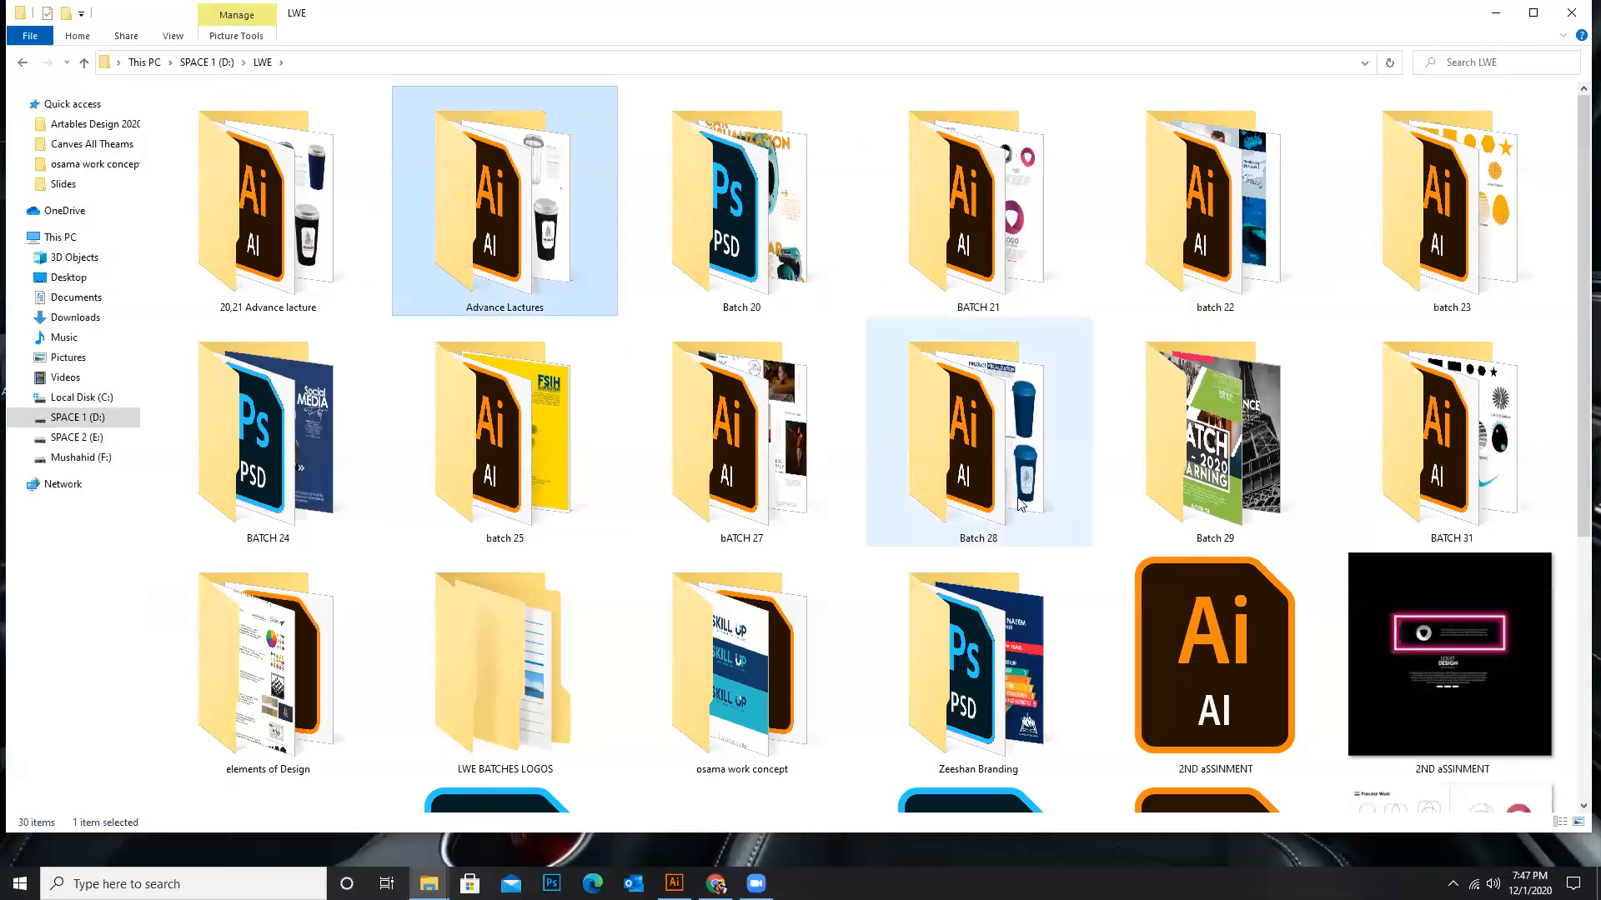
double_click(976, 434)
left_click(330, 156)
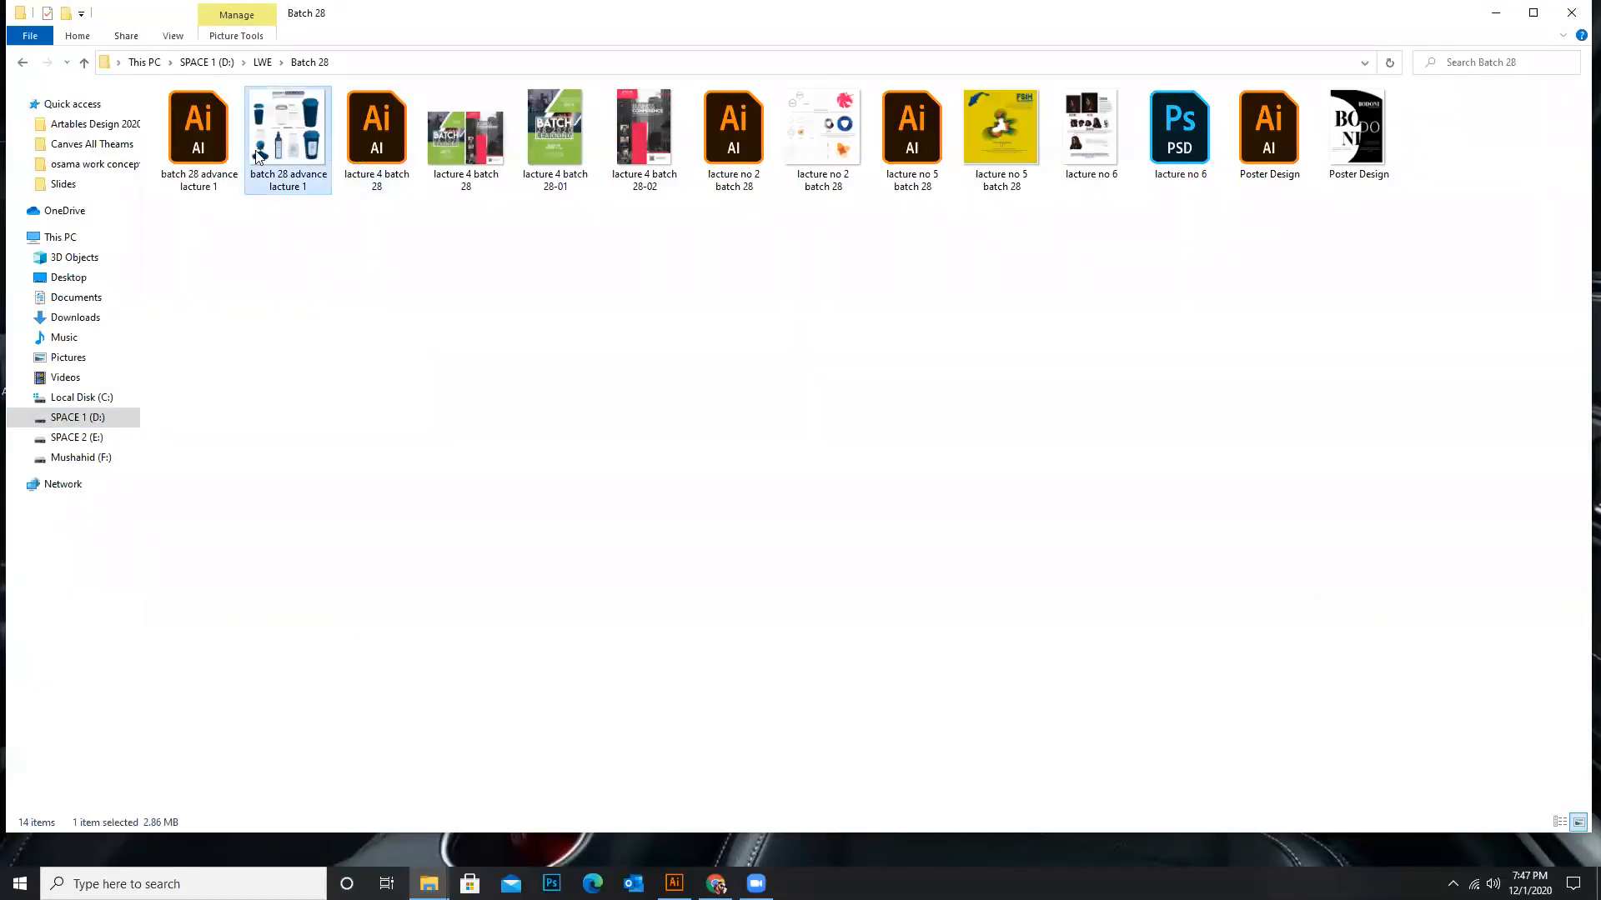
double_click(203, 150)
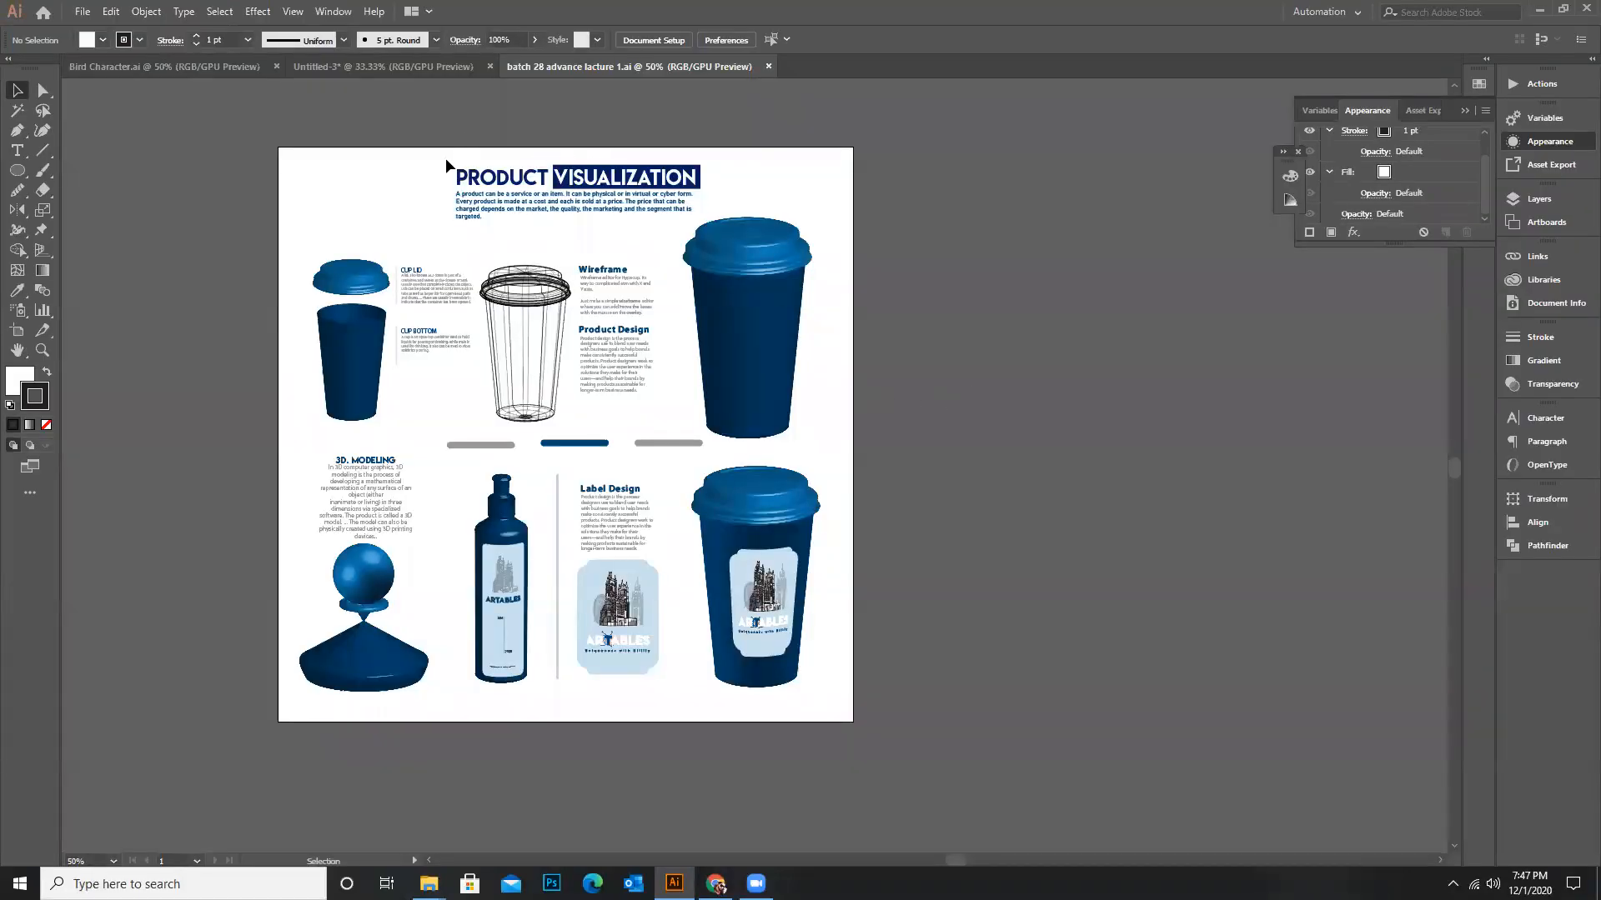
Copy the PRODUCT VISUALIZATION heading with its paragraph from the finished layout into the Untitled-3 document
scroll(451, 178, "up", 2)
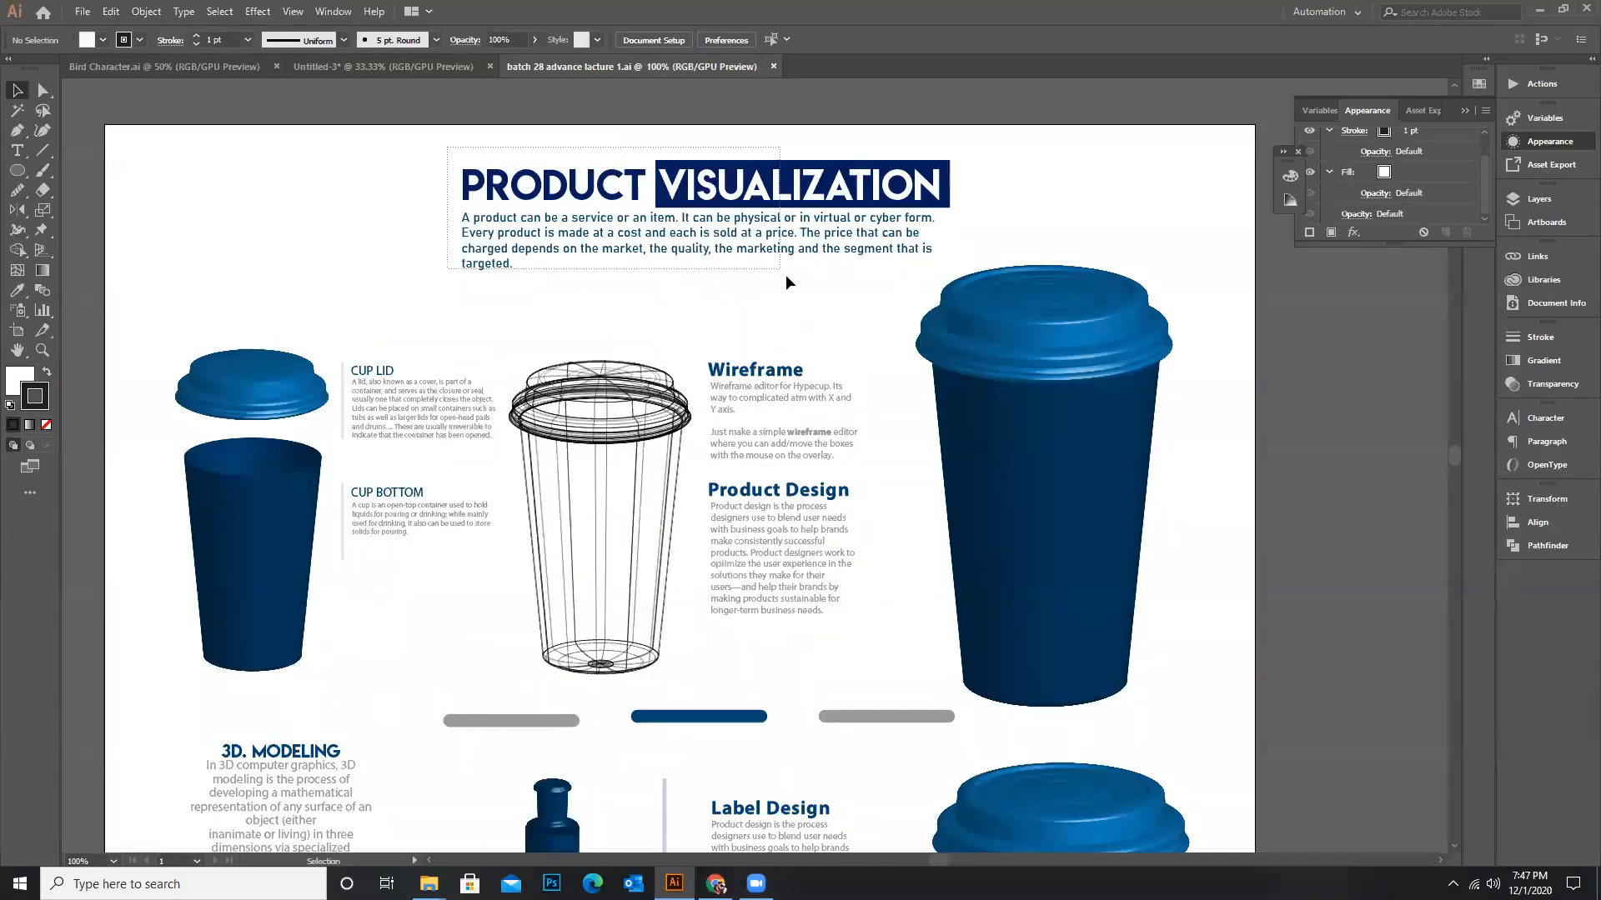
left_click(770, 261)
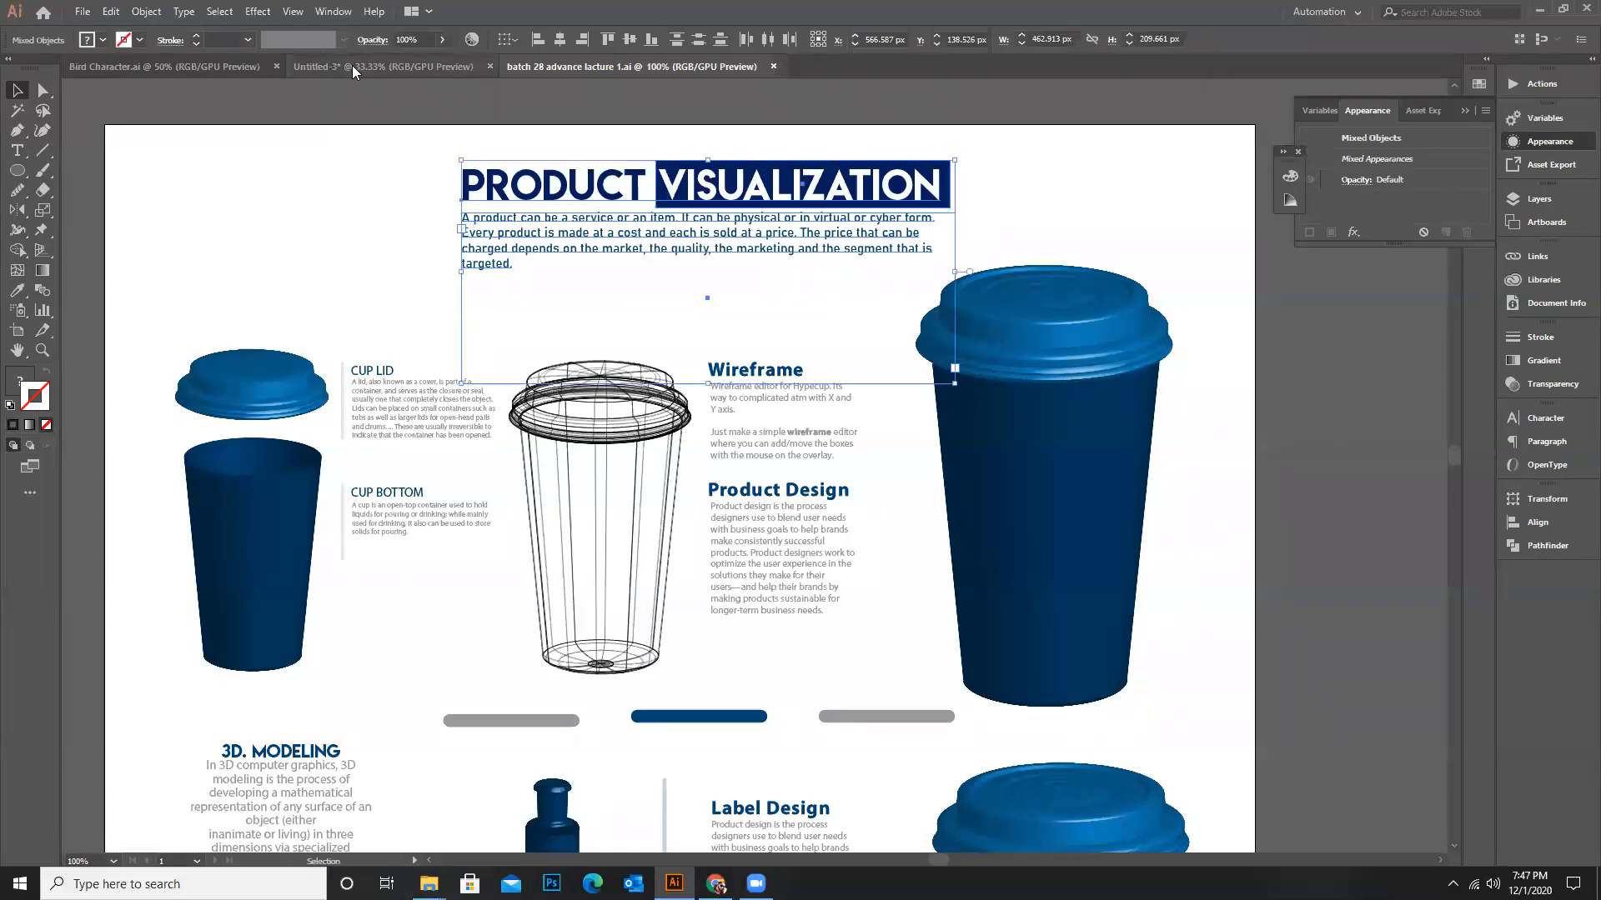
key("ctrl+shift+Tab")
key("ctrl+shift+a")
key("ctrl+v")
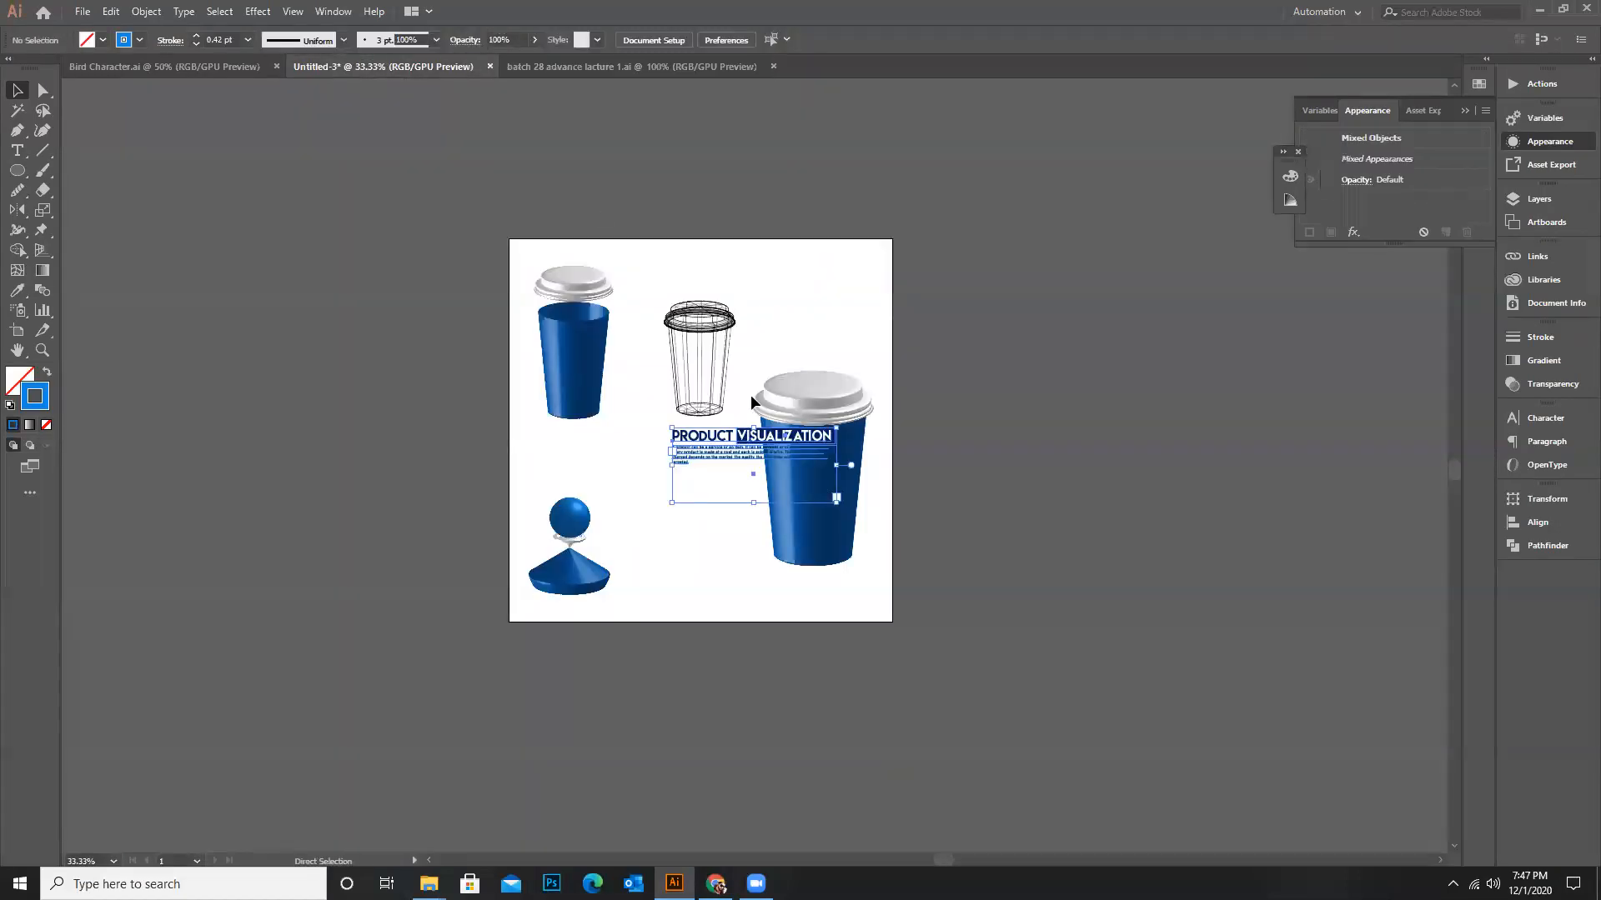
Place the pasted heading and paragraph near the artboard's upper edge, centred above the wireframe cup, and deselect them
scroll(734, 442, "up", 2)
left_click_drag(732, 469, 687, 108)
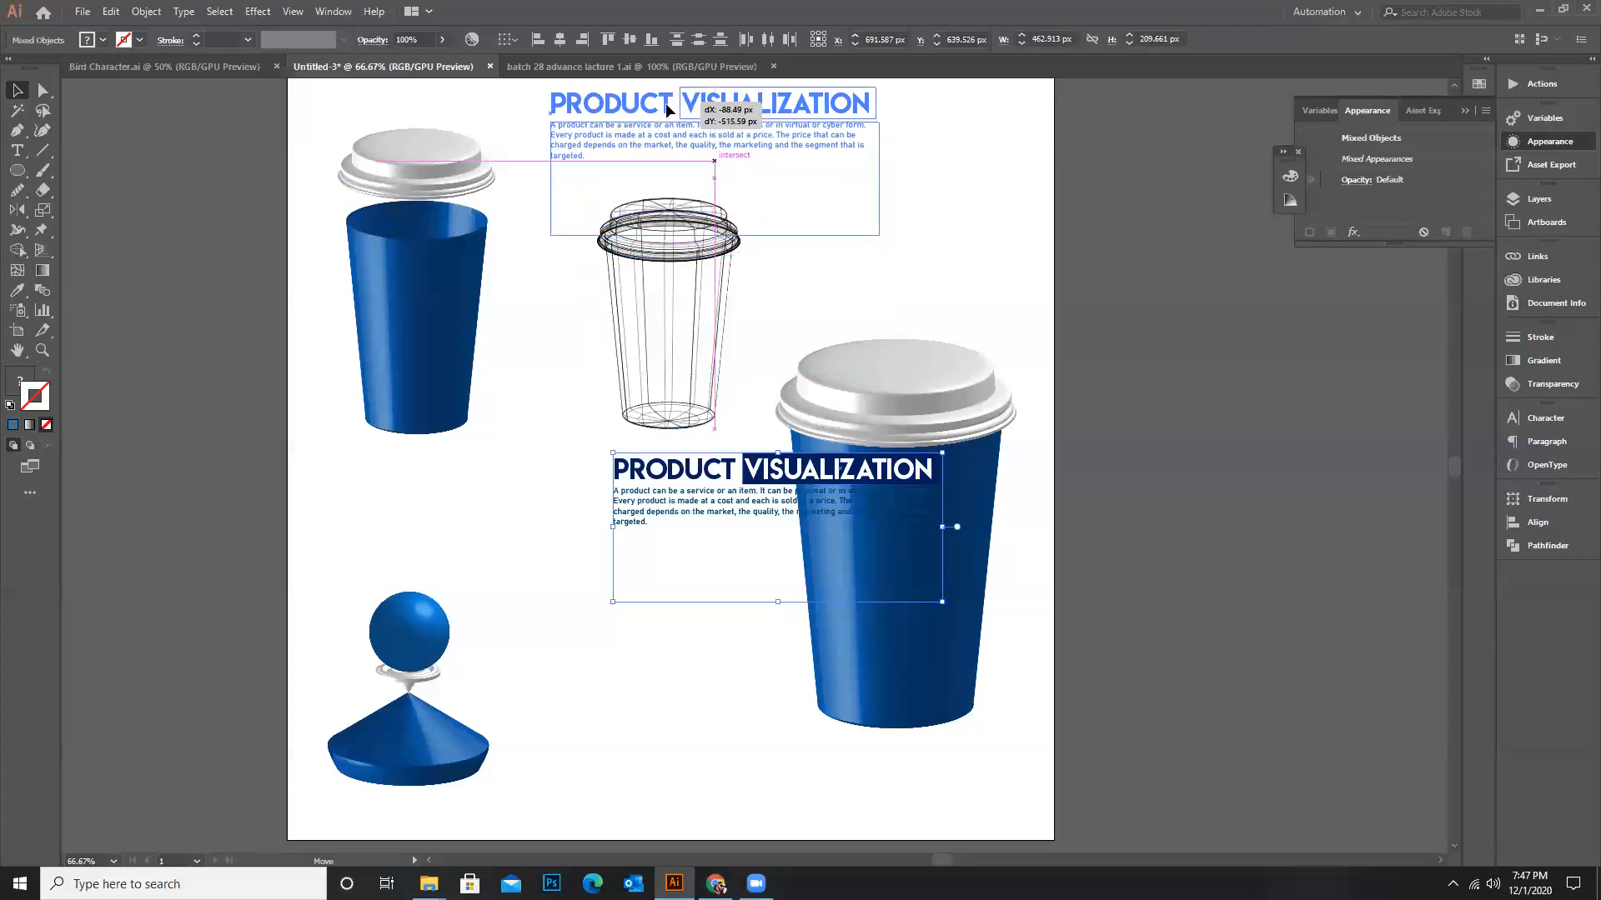
scroll(704, 158, "up", 2)
left_click(783, 308)
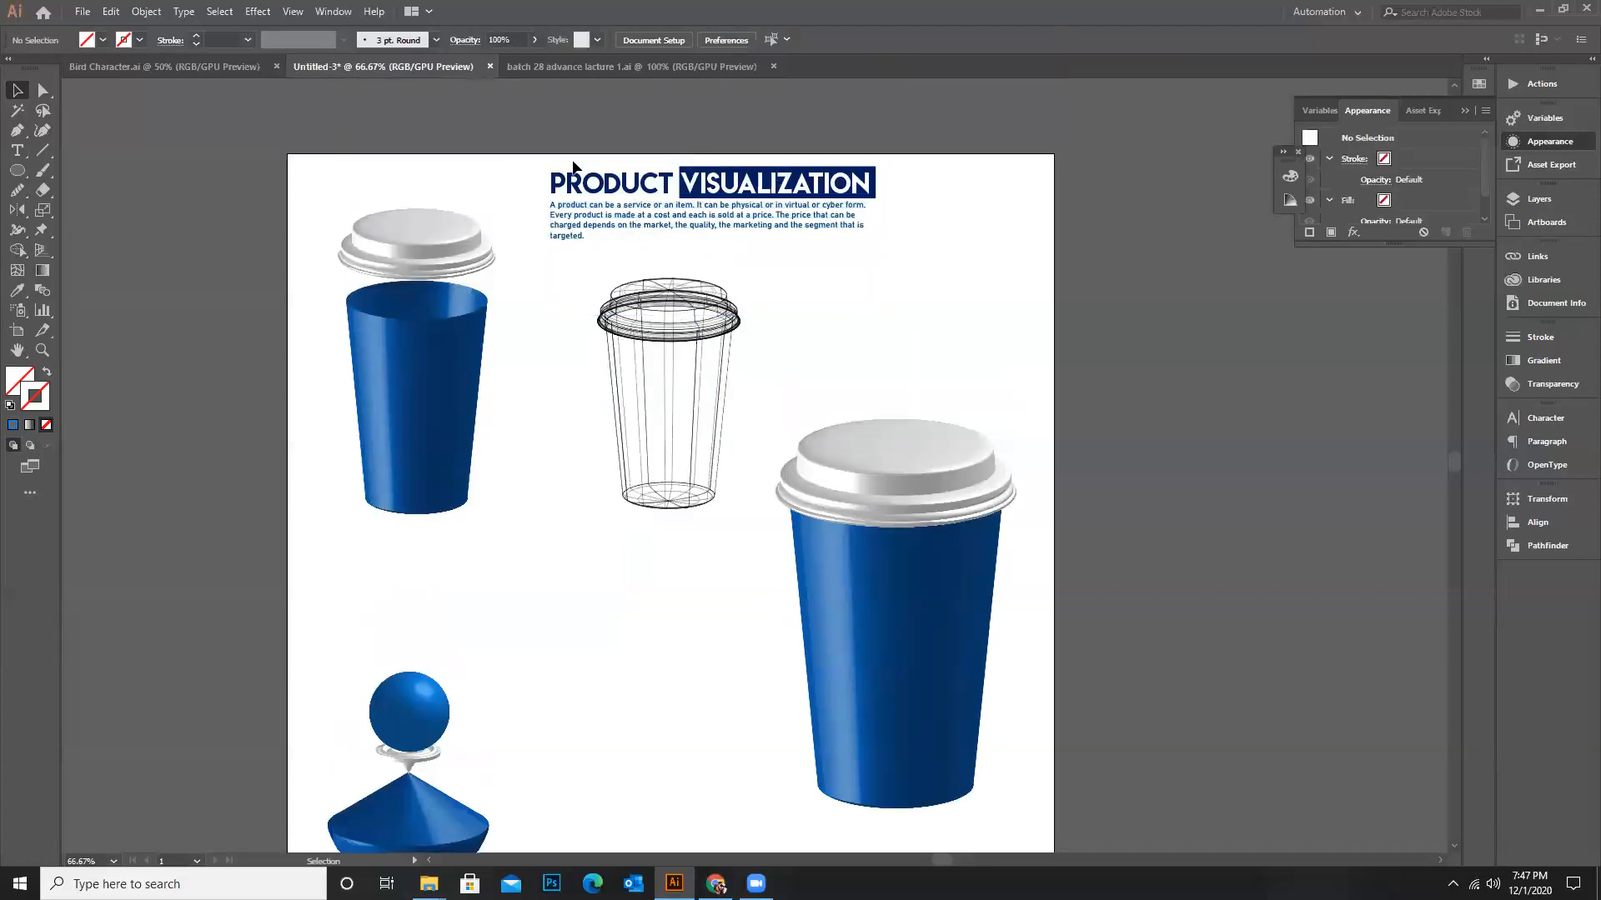
left_click_drag(801, 242, 802, 244)
left_click_drag(806, 180, 791, 180)
left_click(929, 265)
Try to scale down the blue body of the separated cup, and undo the resize
left_click(465, 393)
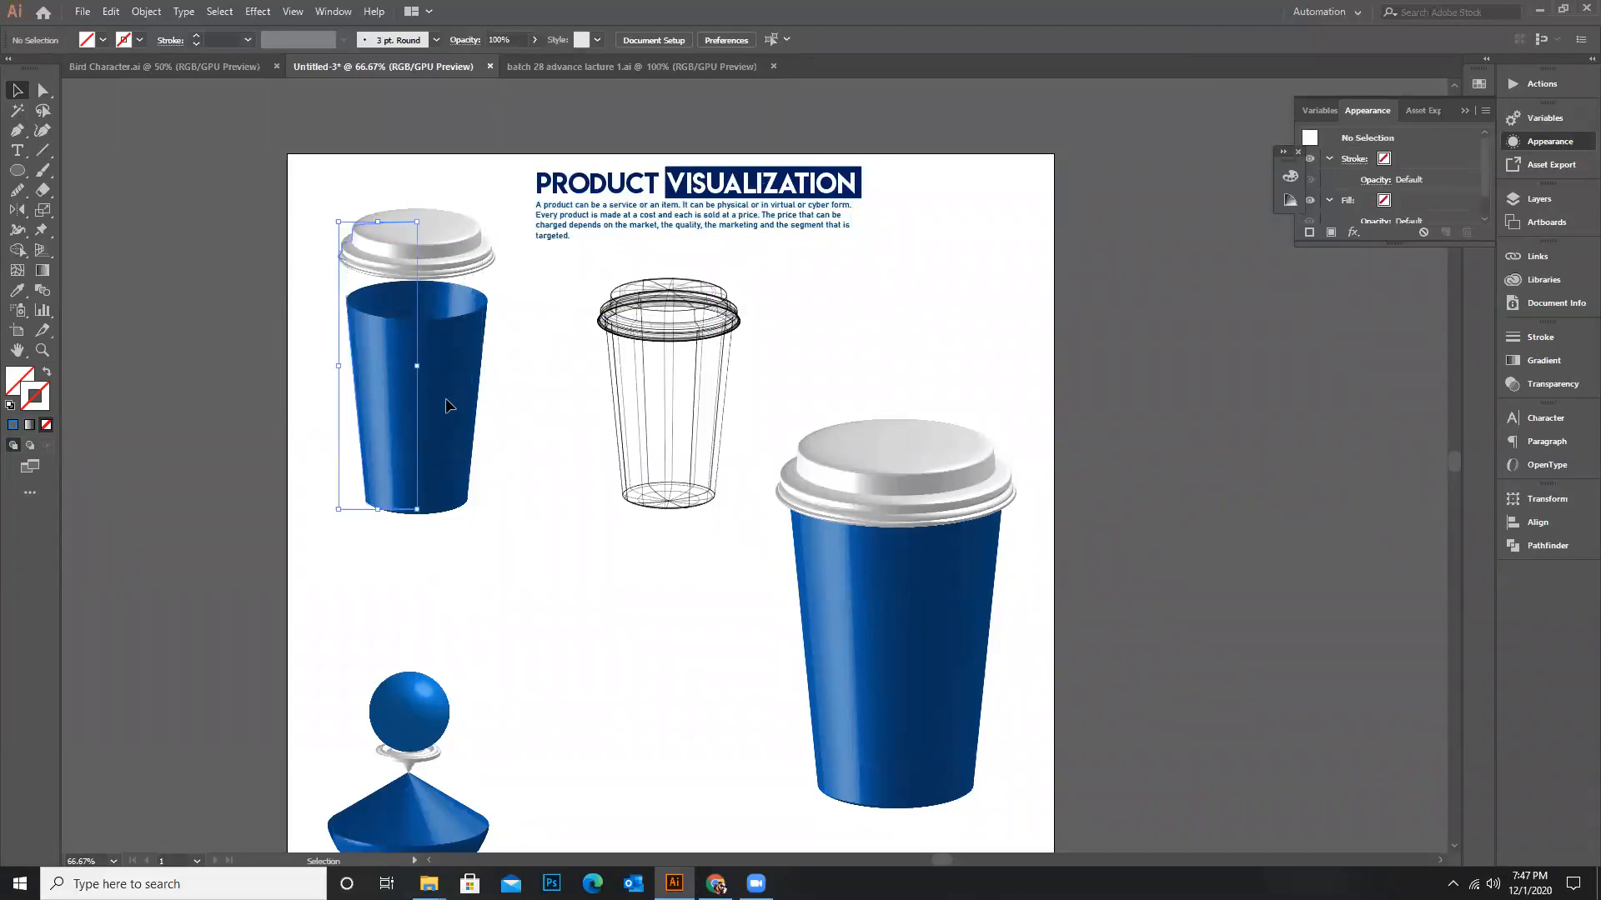
left_click_drag(336, 221, 349, 239)
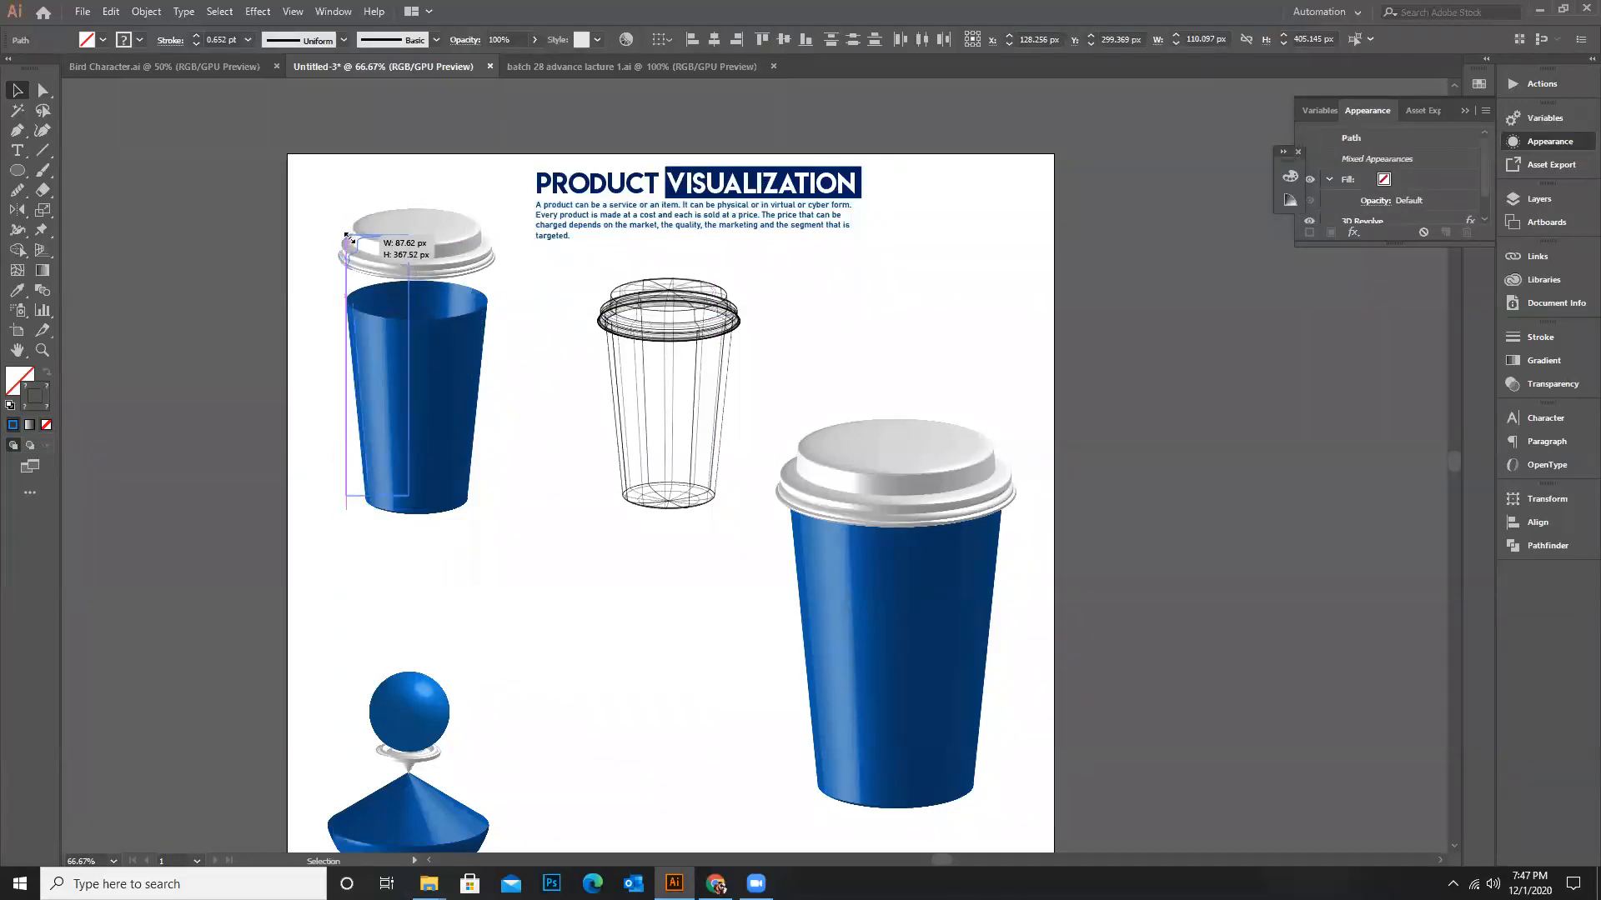
key("ctrl+z")
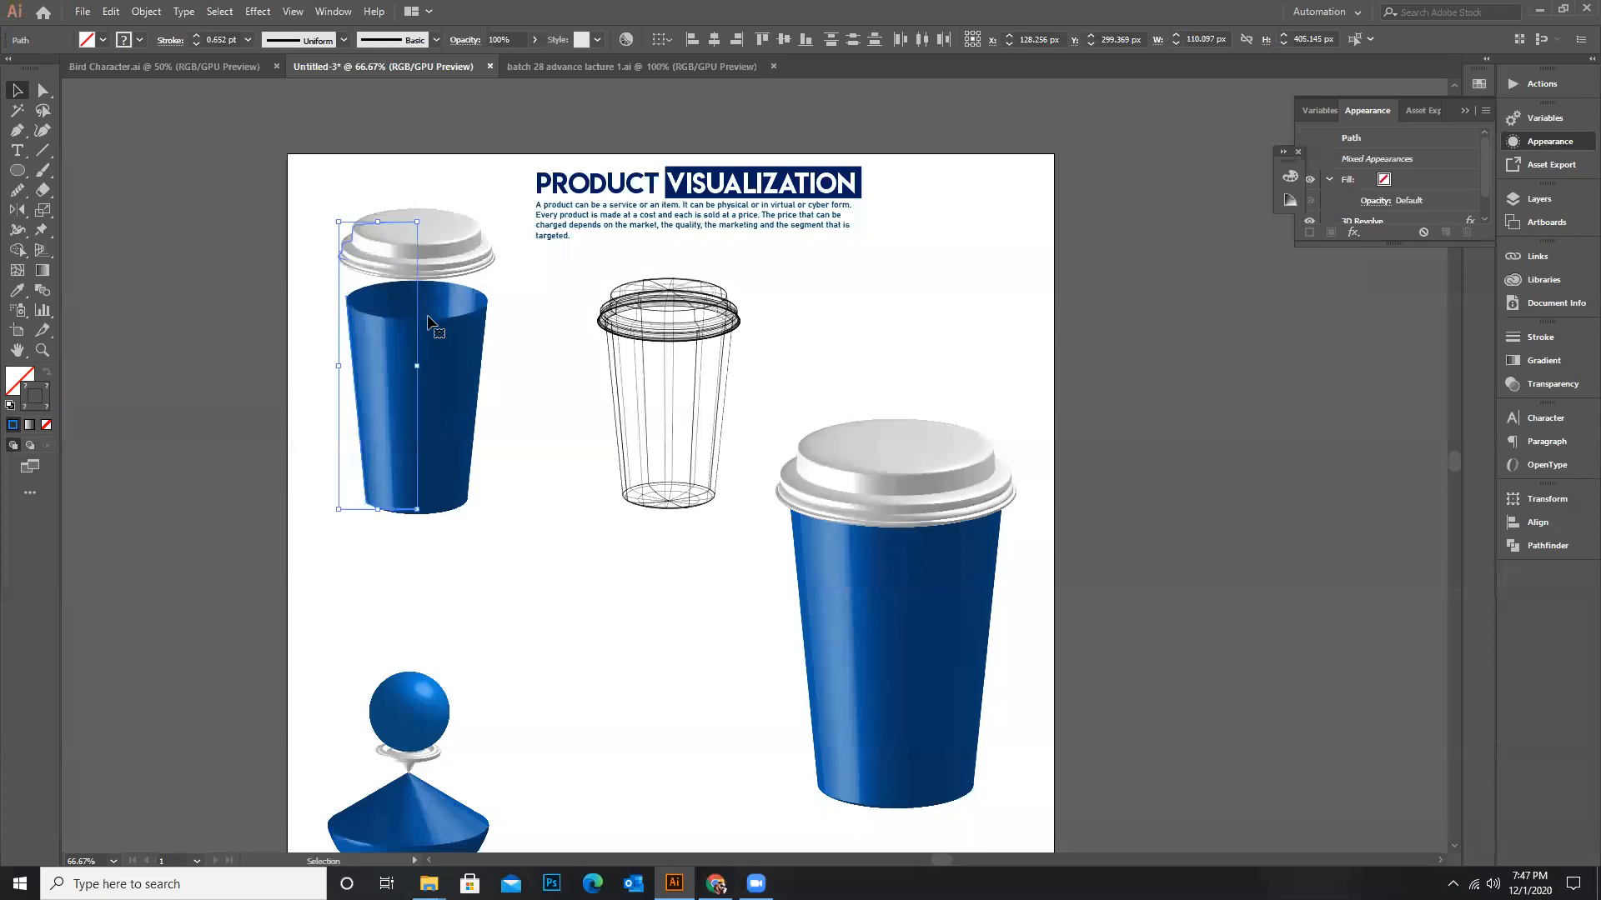
Scale down the separated cup's lid and body, and shift it slightly down and toward the artboard's left edge
left_click_drag(417, 221, 410, 243)
left_click_drag(536, 479, 454, 214)
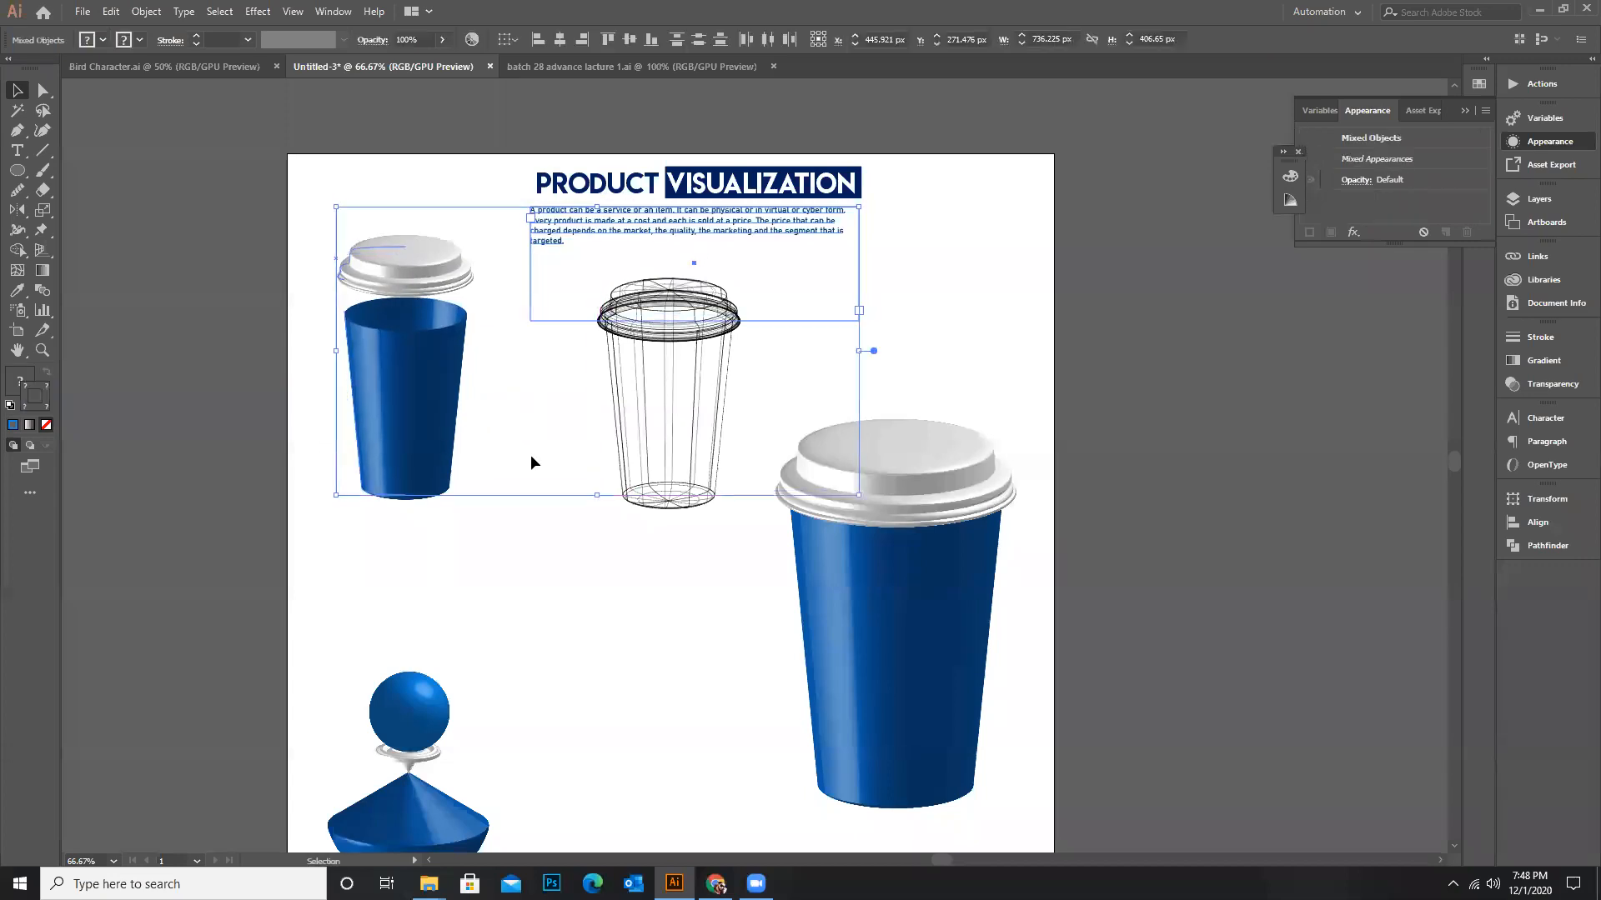
key("ctrl+z")
left_click(513, 507)
left_click_drag(300, 218, 465, 457)
left_click_drag(416, 411, 400, 432)
left_click_drag(505, 465, 510, 467)
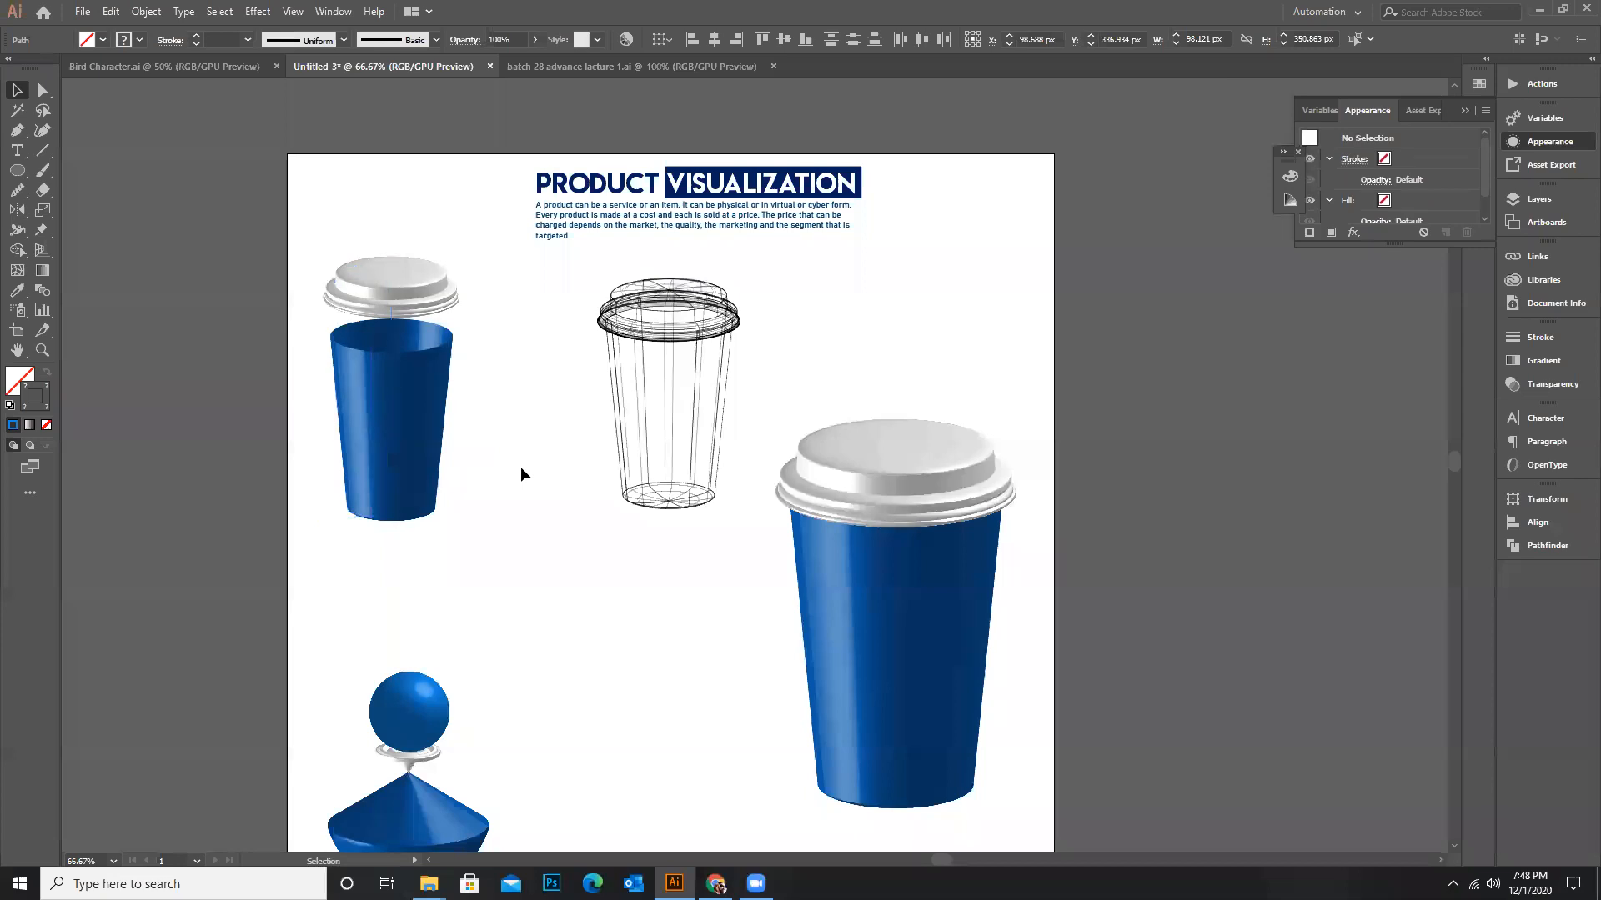
left_click(522, 469)
Copy the CUP LID and CUP BOTTOM text blocks from the finished layout into Untitled-3, between the separated cup and the wireframe cup
key("ctrl+Tab")
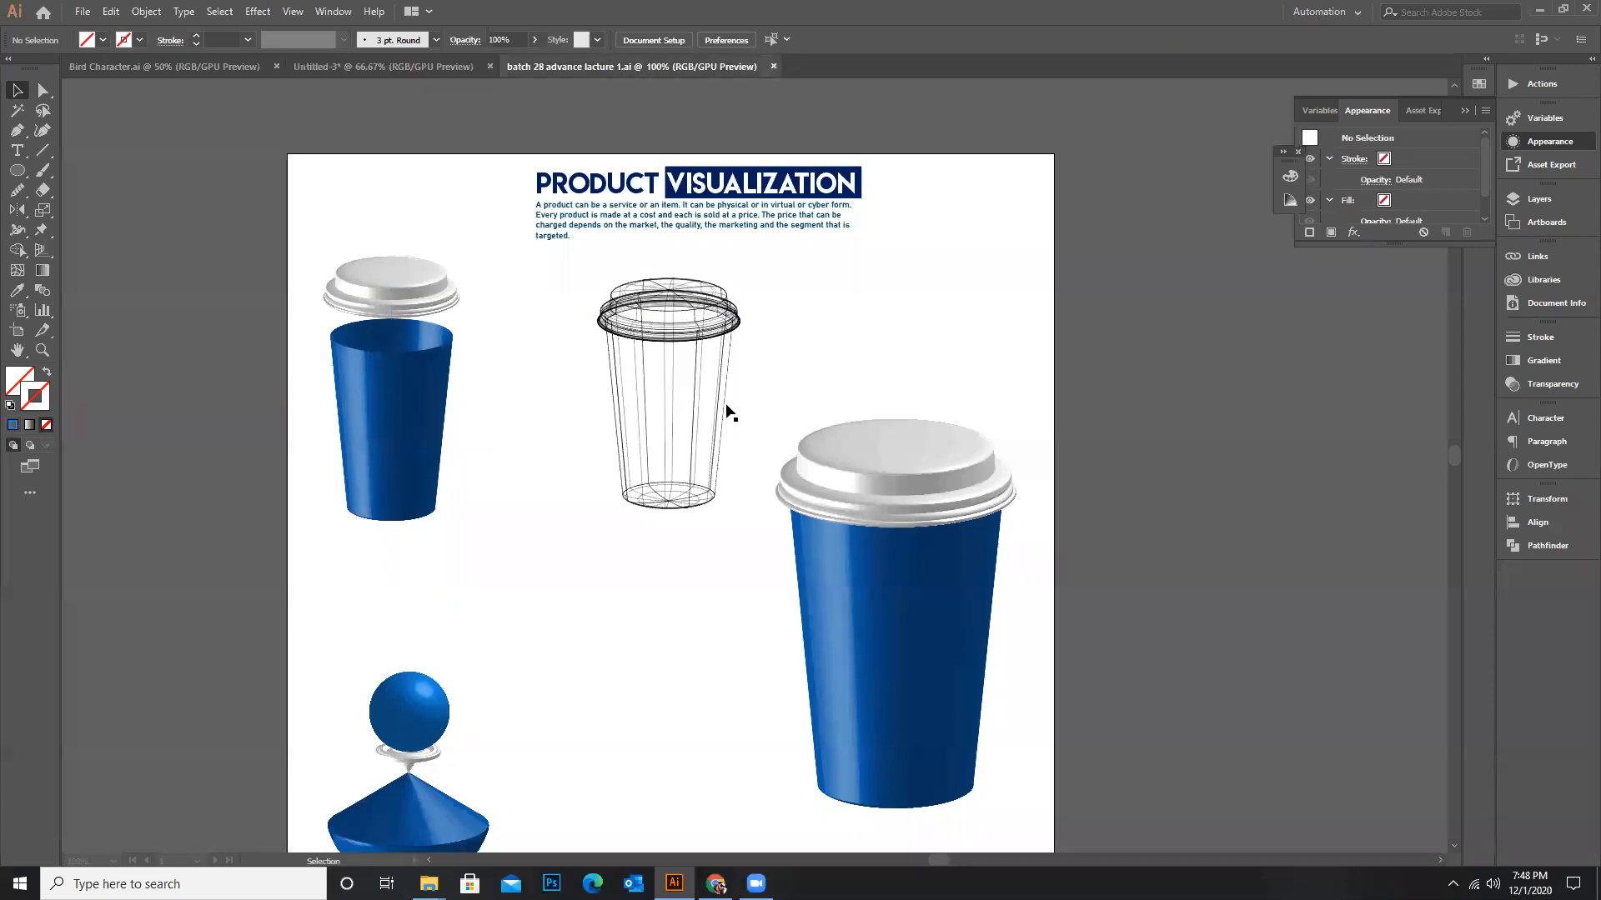
left_click_drag(347, 340, 429, 566)
key("ctrl+v")
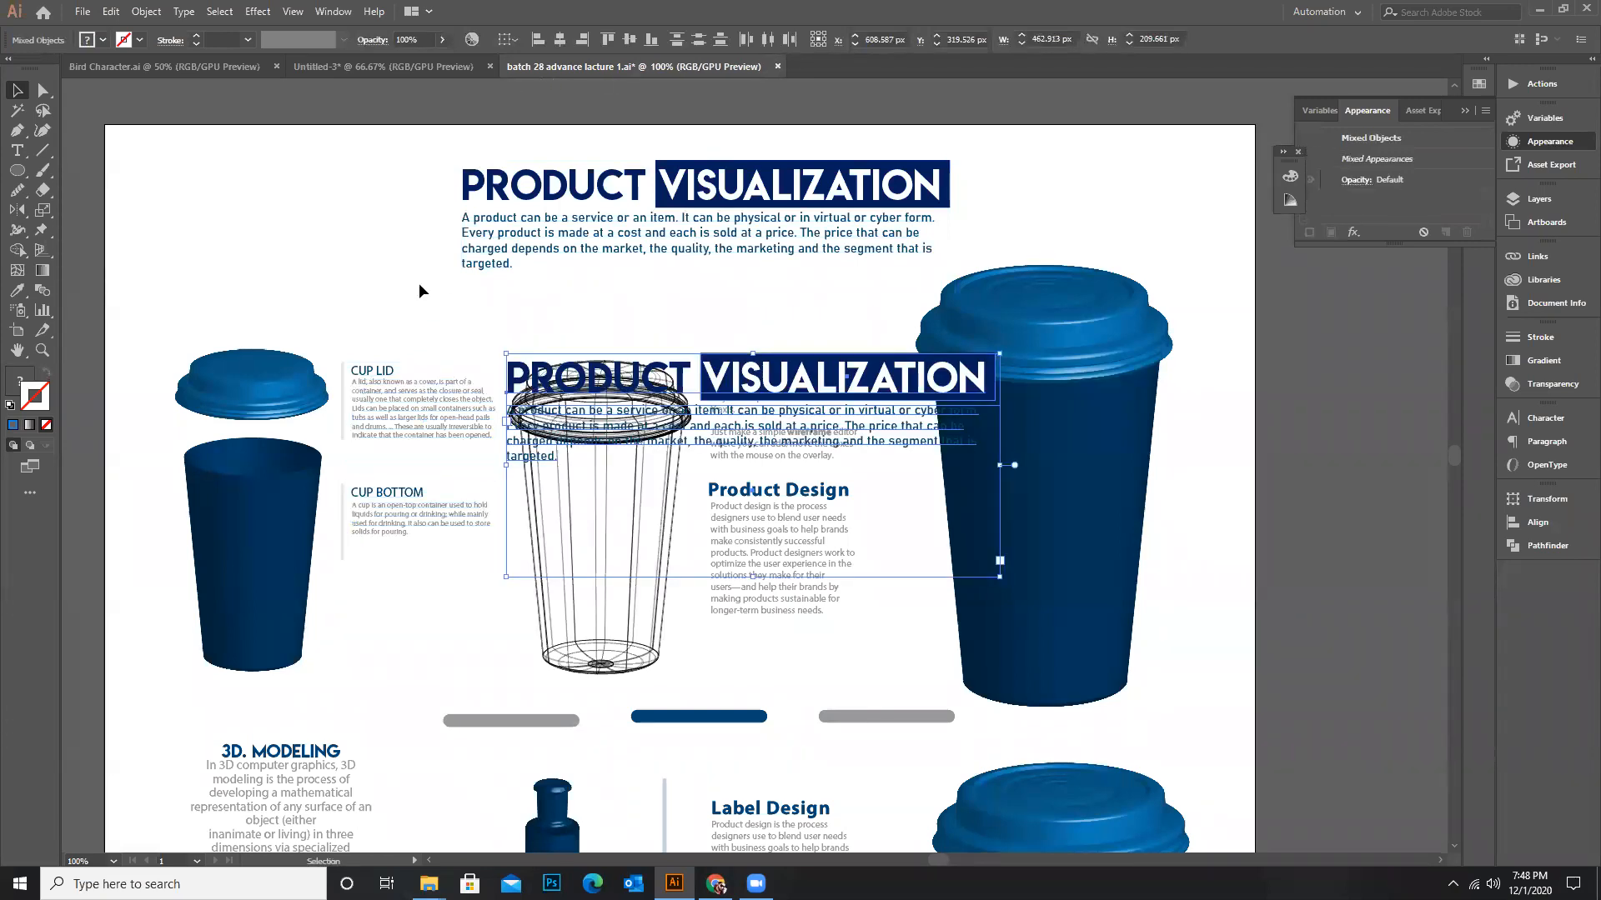
key("ctrl+z")
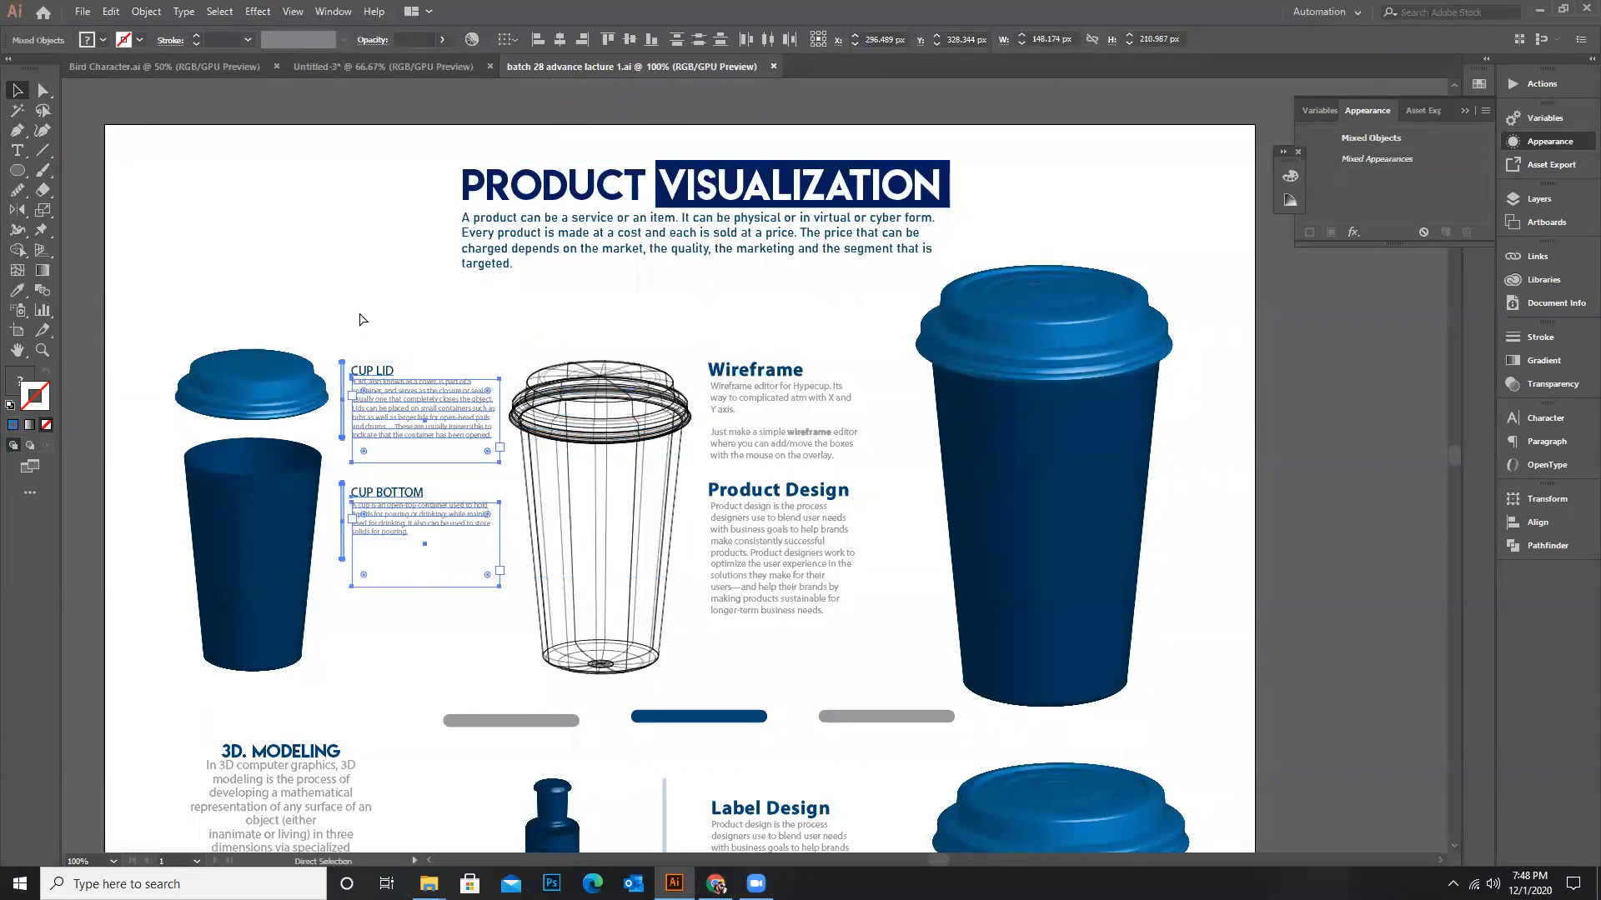
left_click(384, 67)
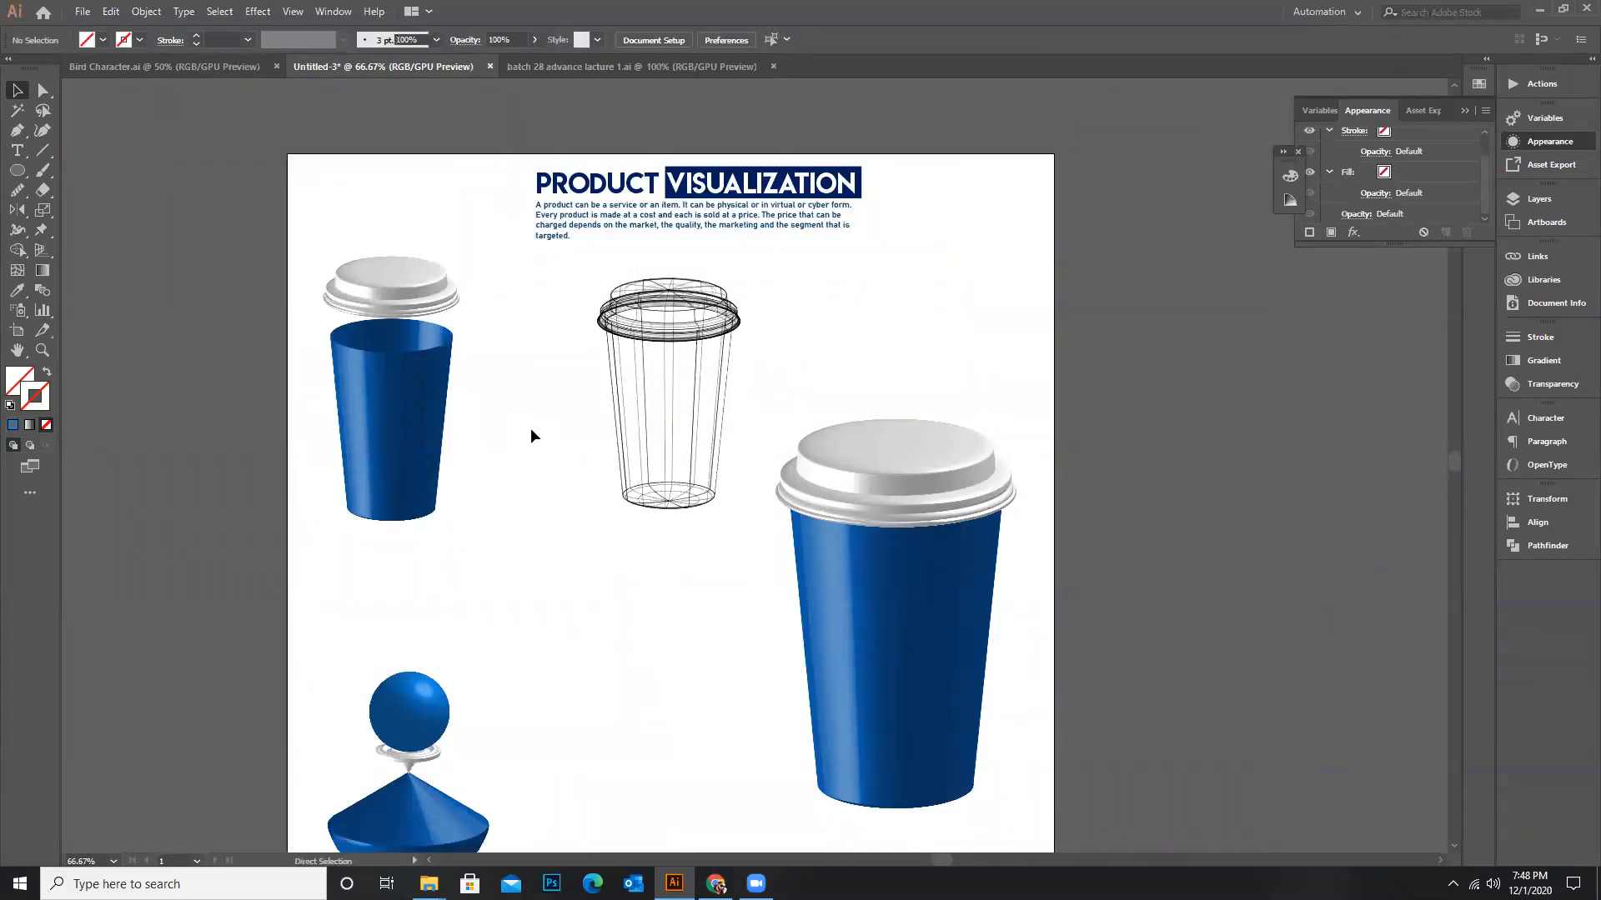
key("ctrl+v")
left_click_drag(750, 433, 520, 376)
Move the CUP LID text block with its line up to the level of the separated cup's lid
left_click(468, 309)
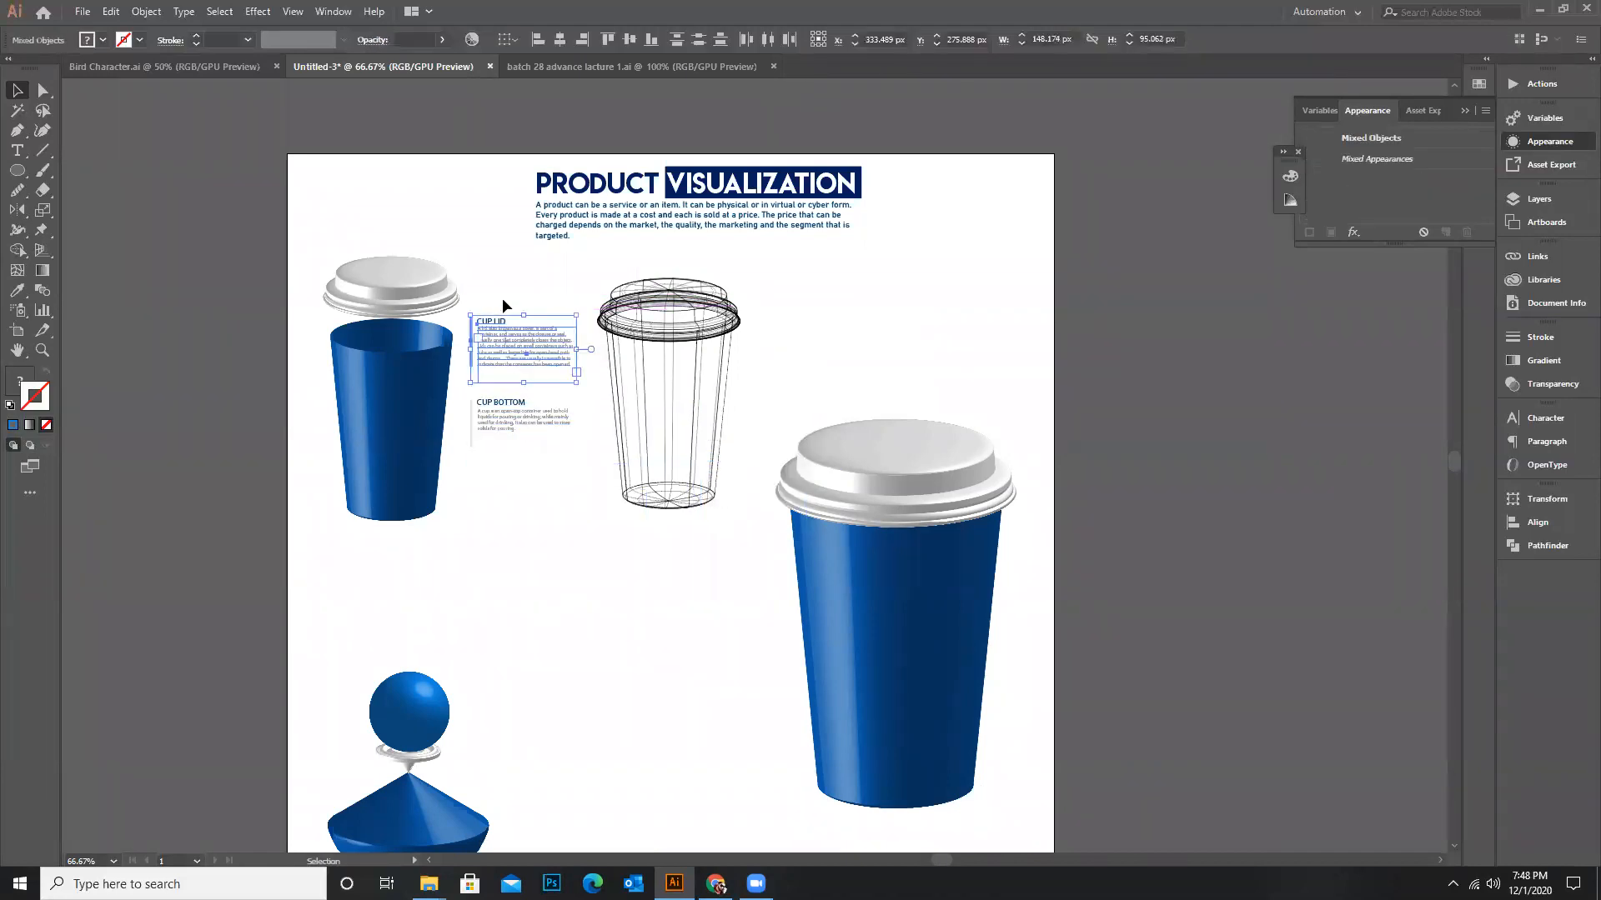
left_click(481, 299)
left_click_drag(468, 309, 526, 312)
left_click(532, 492)
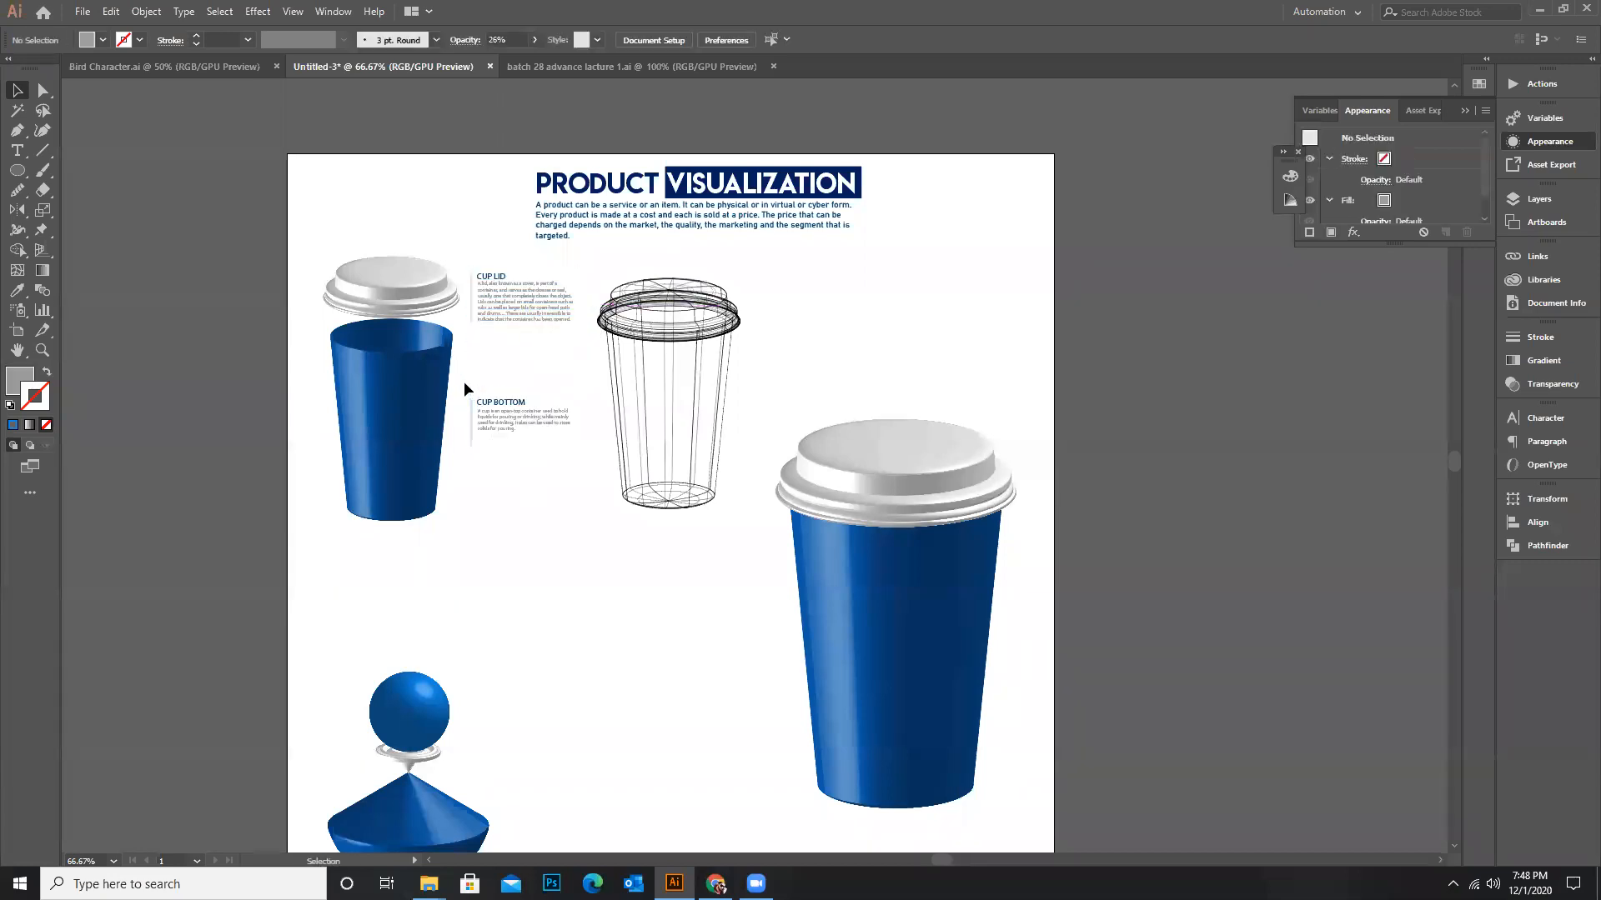
Move the CUP BOTTOM text block with its line slightly lower beside the separated cup's blue body
left_click_drag(550, 467, 540, 463)
left_click(472, 389)
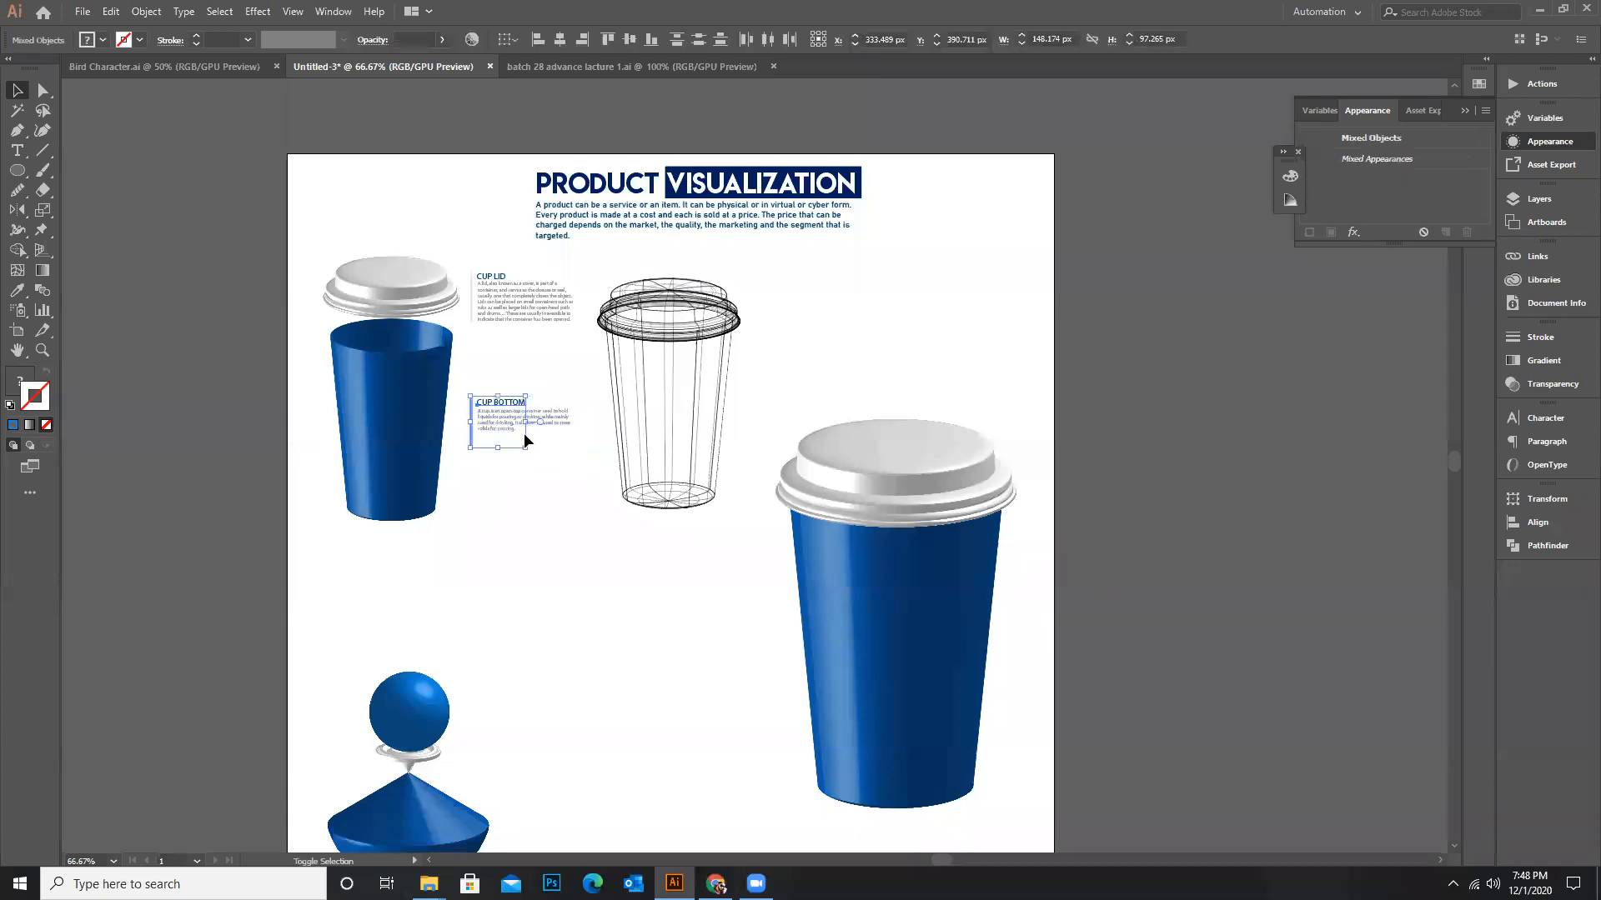
left_click(548, 380)
left_click_drag(468, 386, 560, 498)
left_click_drag(519, 416, 521, 445)
left_click(476, 259)
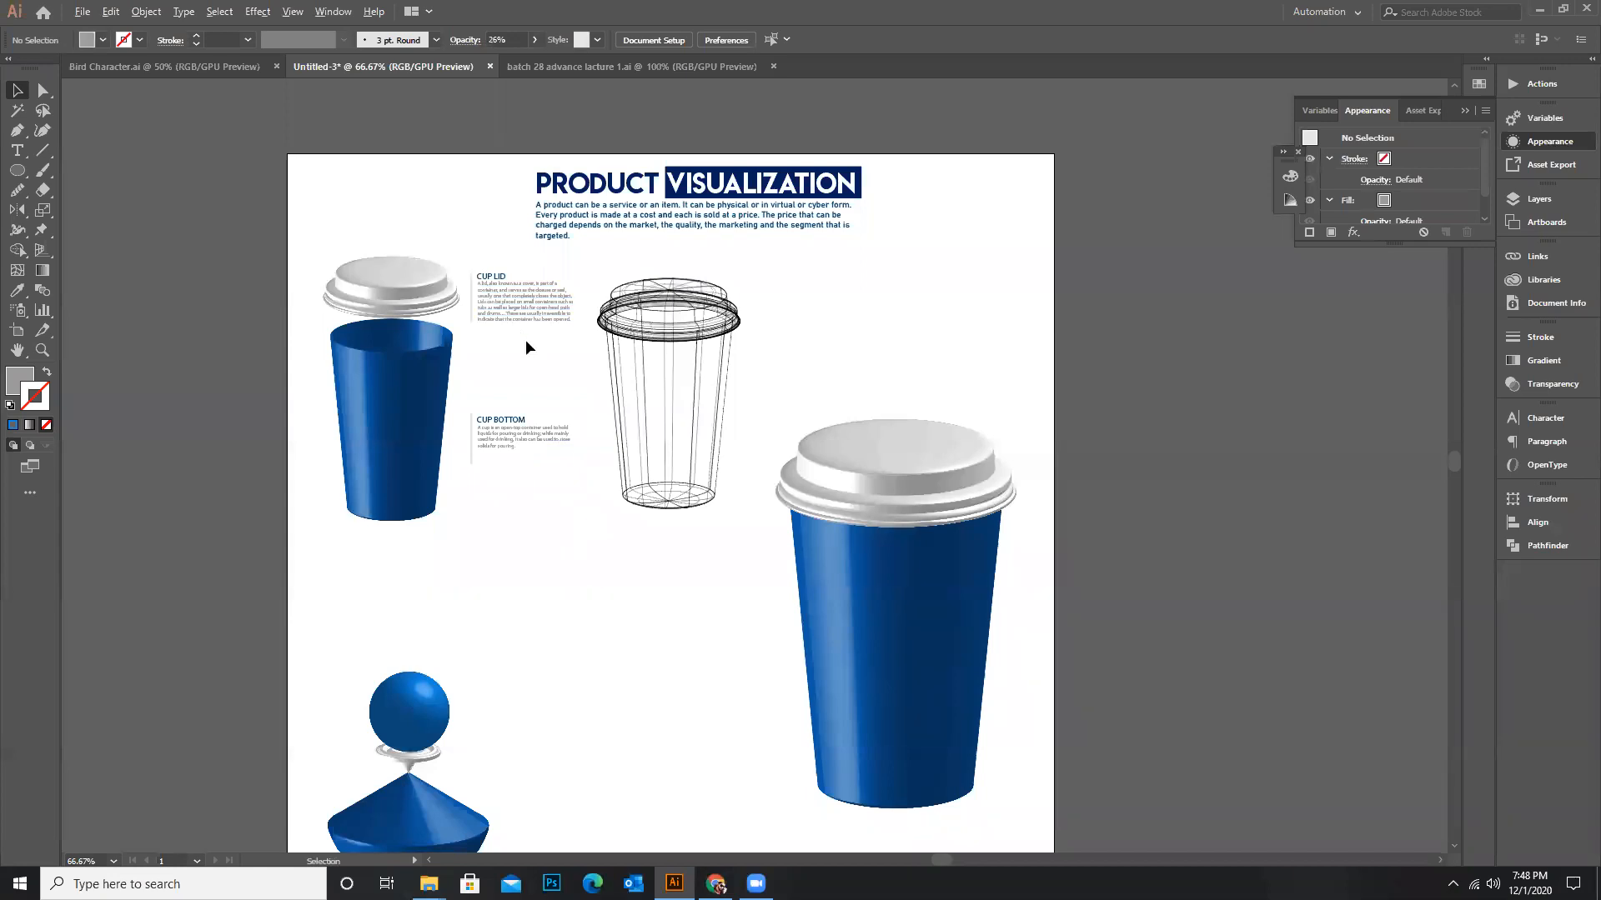
Enlarge the CUP LID and CUP BOTTOM text blocks slightly together, keeping them beside the separated cup, and deselect them
scroll(526, 342, "up", 2)
left_click_drag(618, 616, 668, 669)
left_click(609, 653)
scroll(482, 219, "down", 1)
left_click_drag(417, 185, 609, 550)
left_click(542, 182, "shift")
left_click(471, 408)
scroll(654, 428, "down", 1)
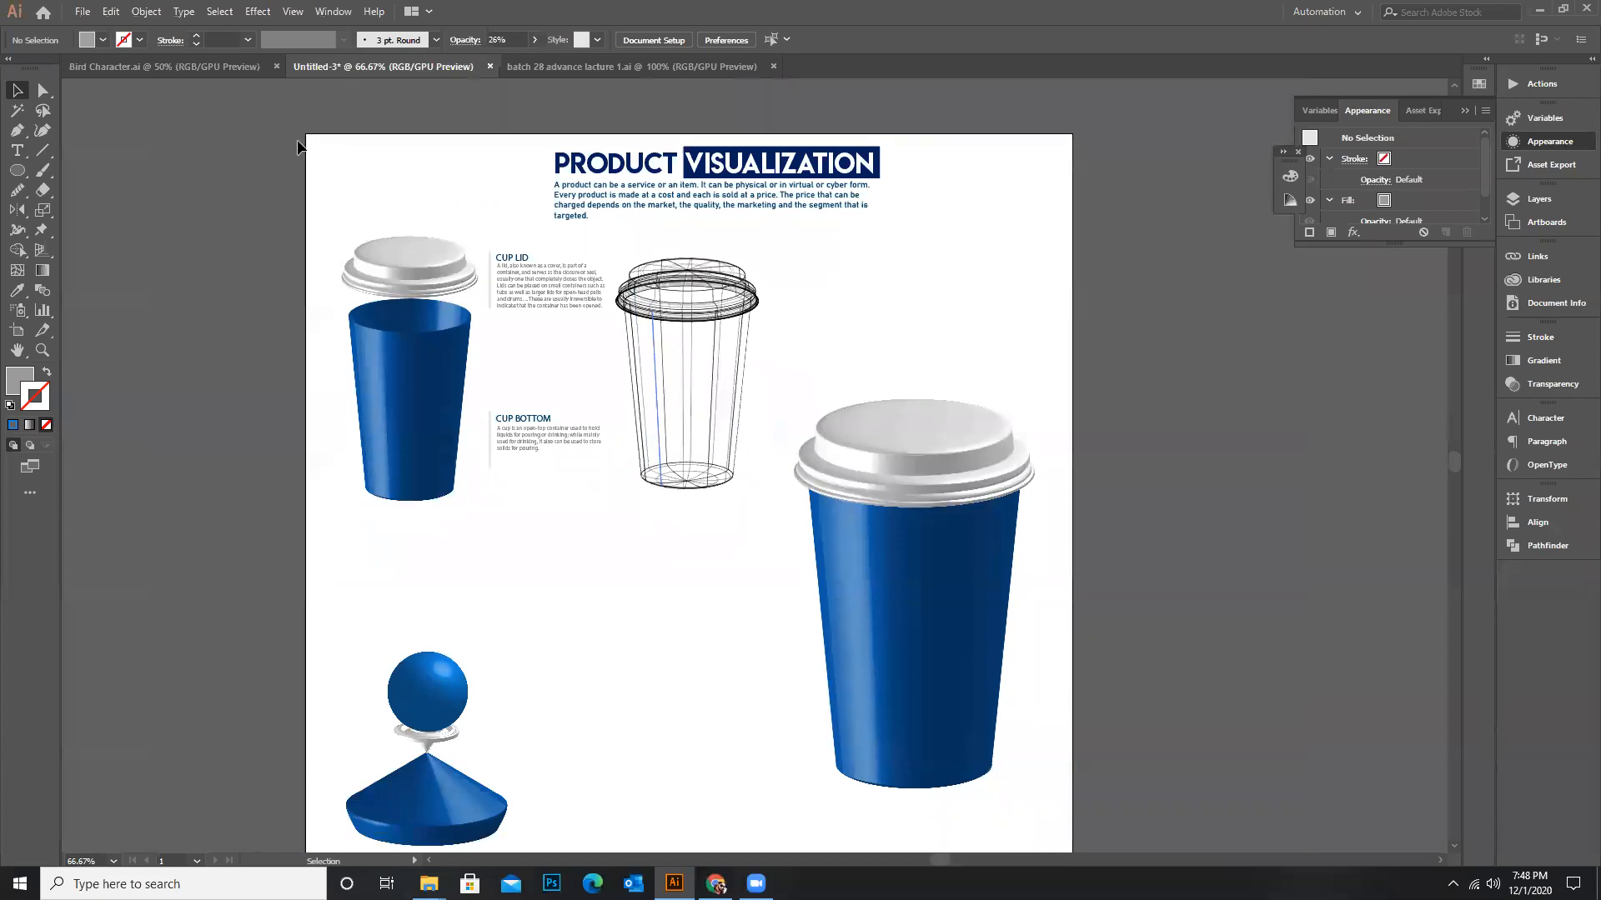
Copy the Wireframe and Product Design headings with their paragraphs from the finished layout into the Untitled-3 document
left_click(522, 71)
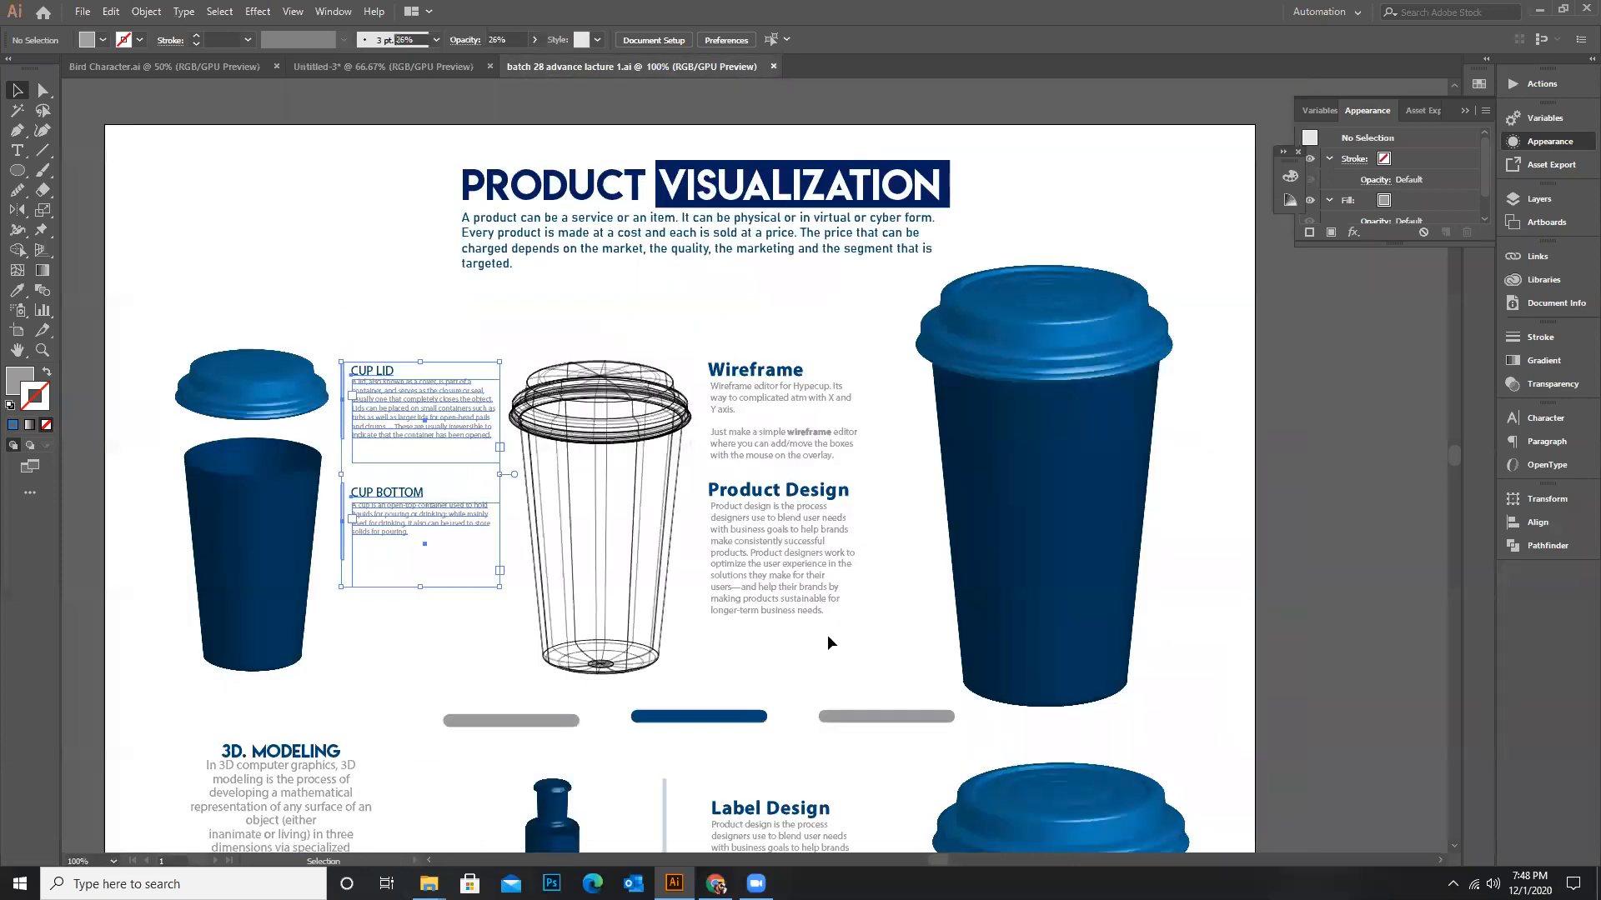
left_click_drag(837, 657, 825, 646)
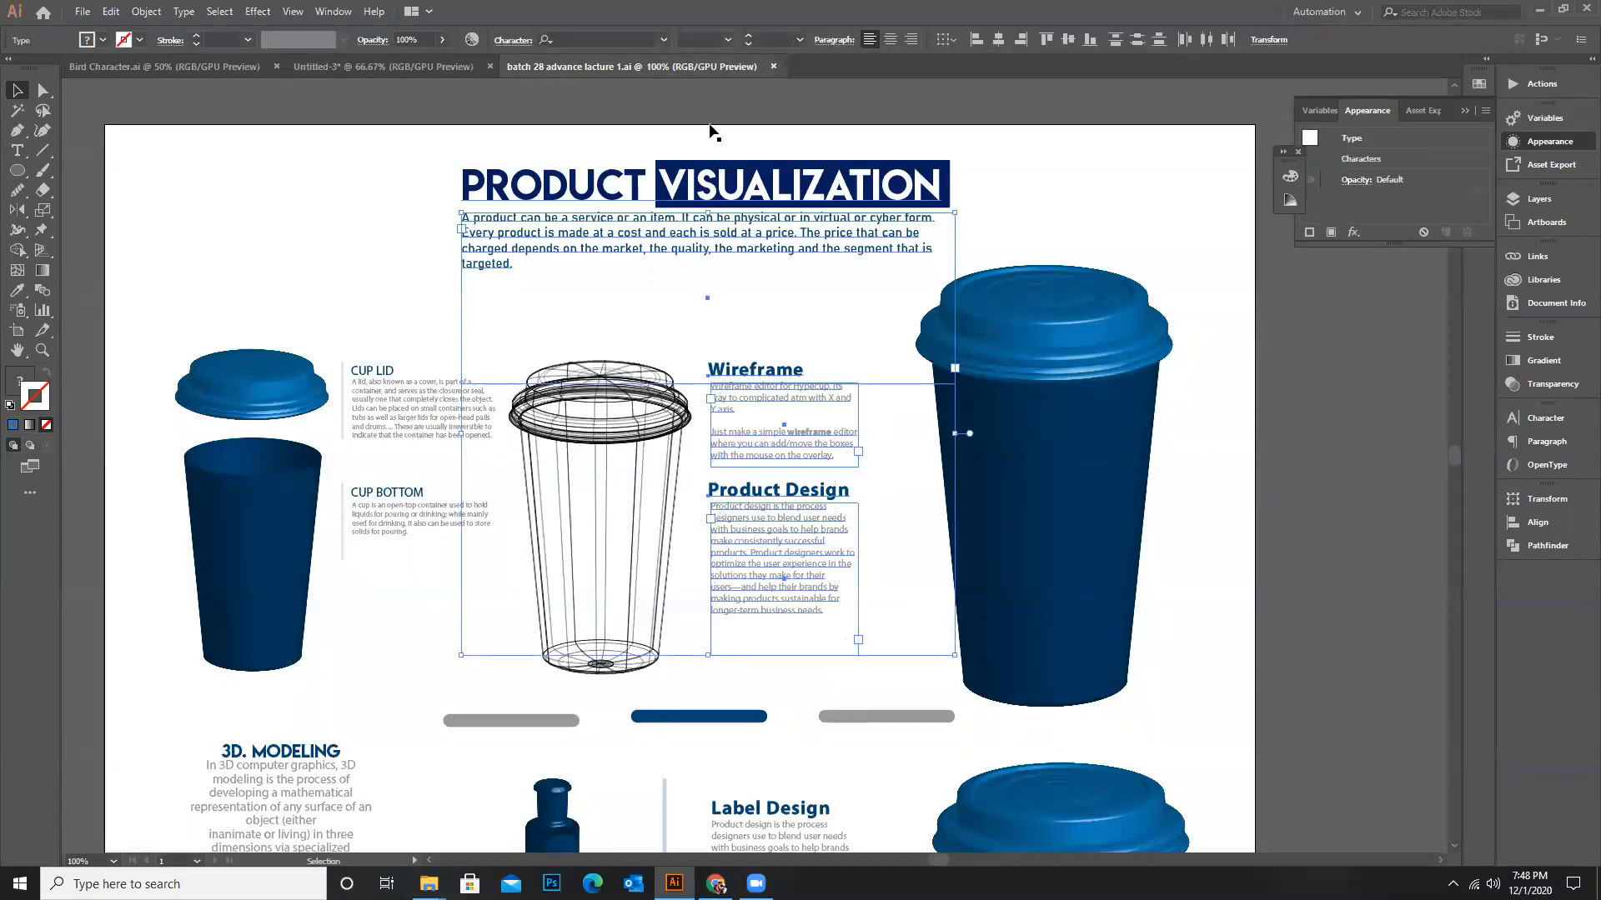
left_click(434, 67)
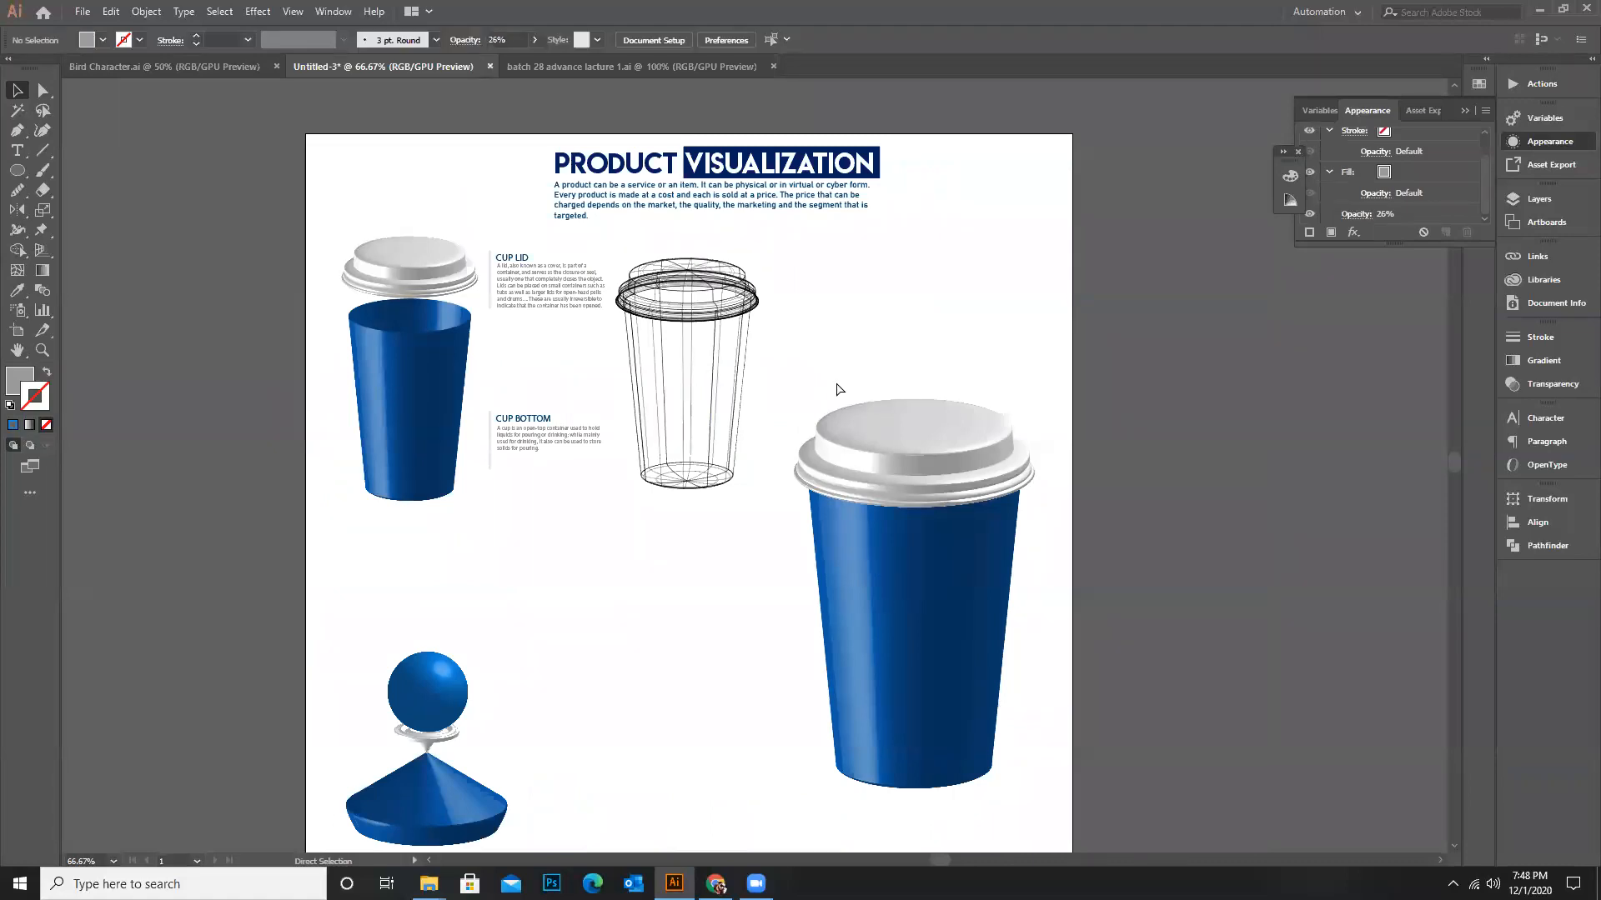
key("ctrl+v")
left_click_drag(796, 336, 871, 273)
key("ctrl+z")
Delete the intro paragraph and its pasted duplicate, and place the Wireframe and Product Design text to the right of the wireframe cup
left_click(890, 312)
left_click(890, 356)
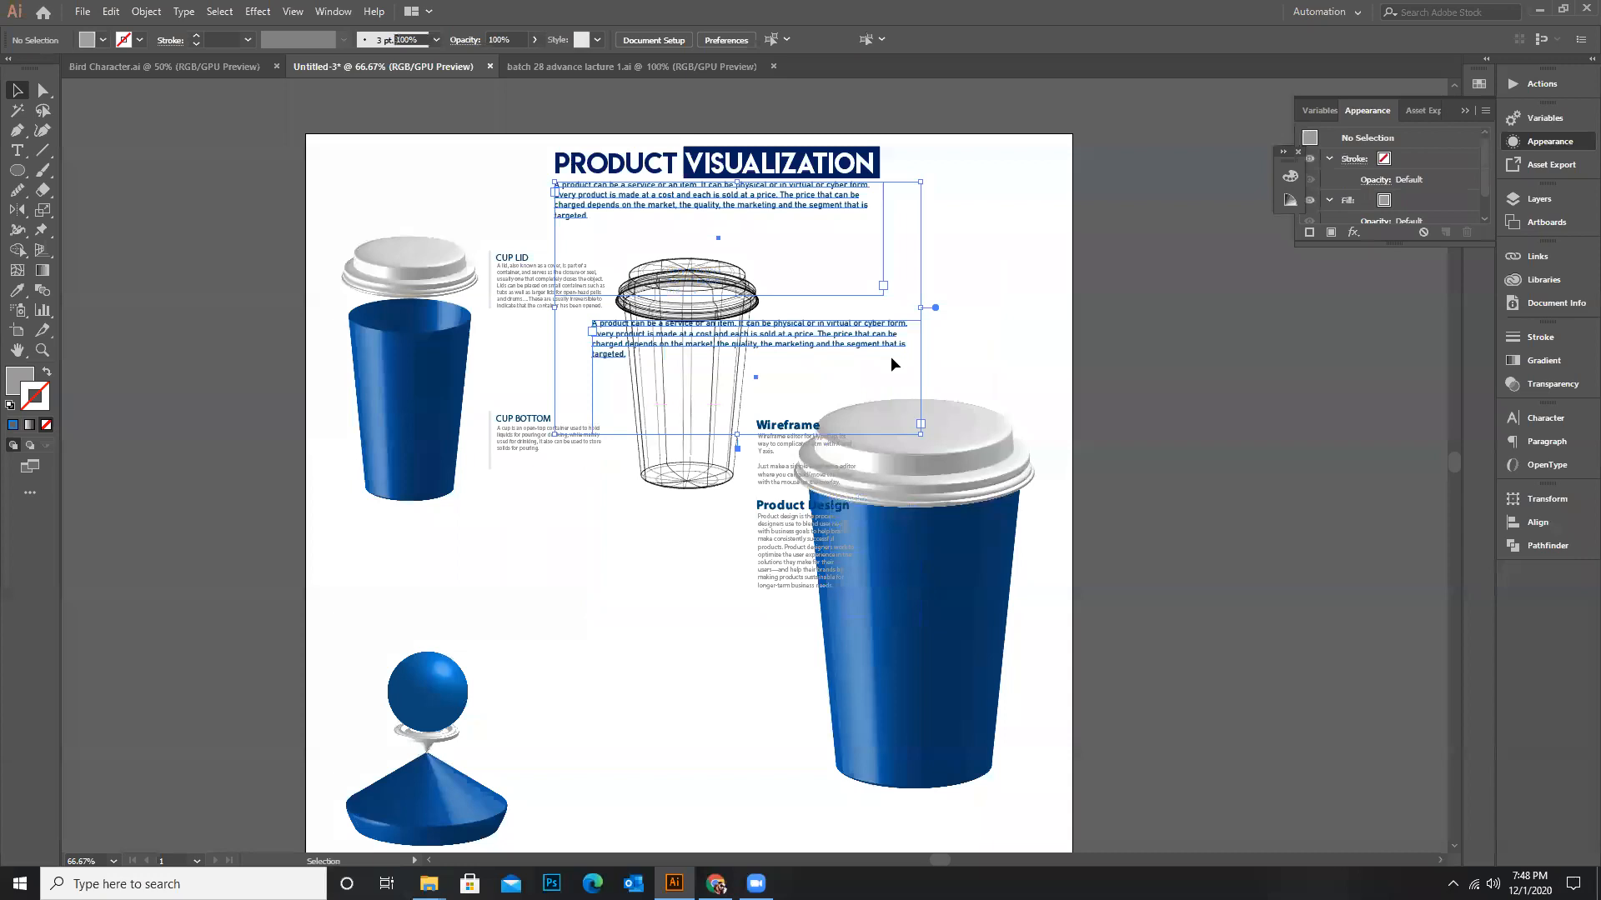
key("Delete")
left_click(768, 522)
left_click_drag(792, 493, 807, 387)
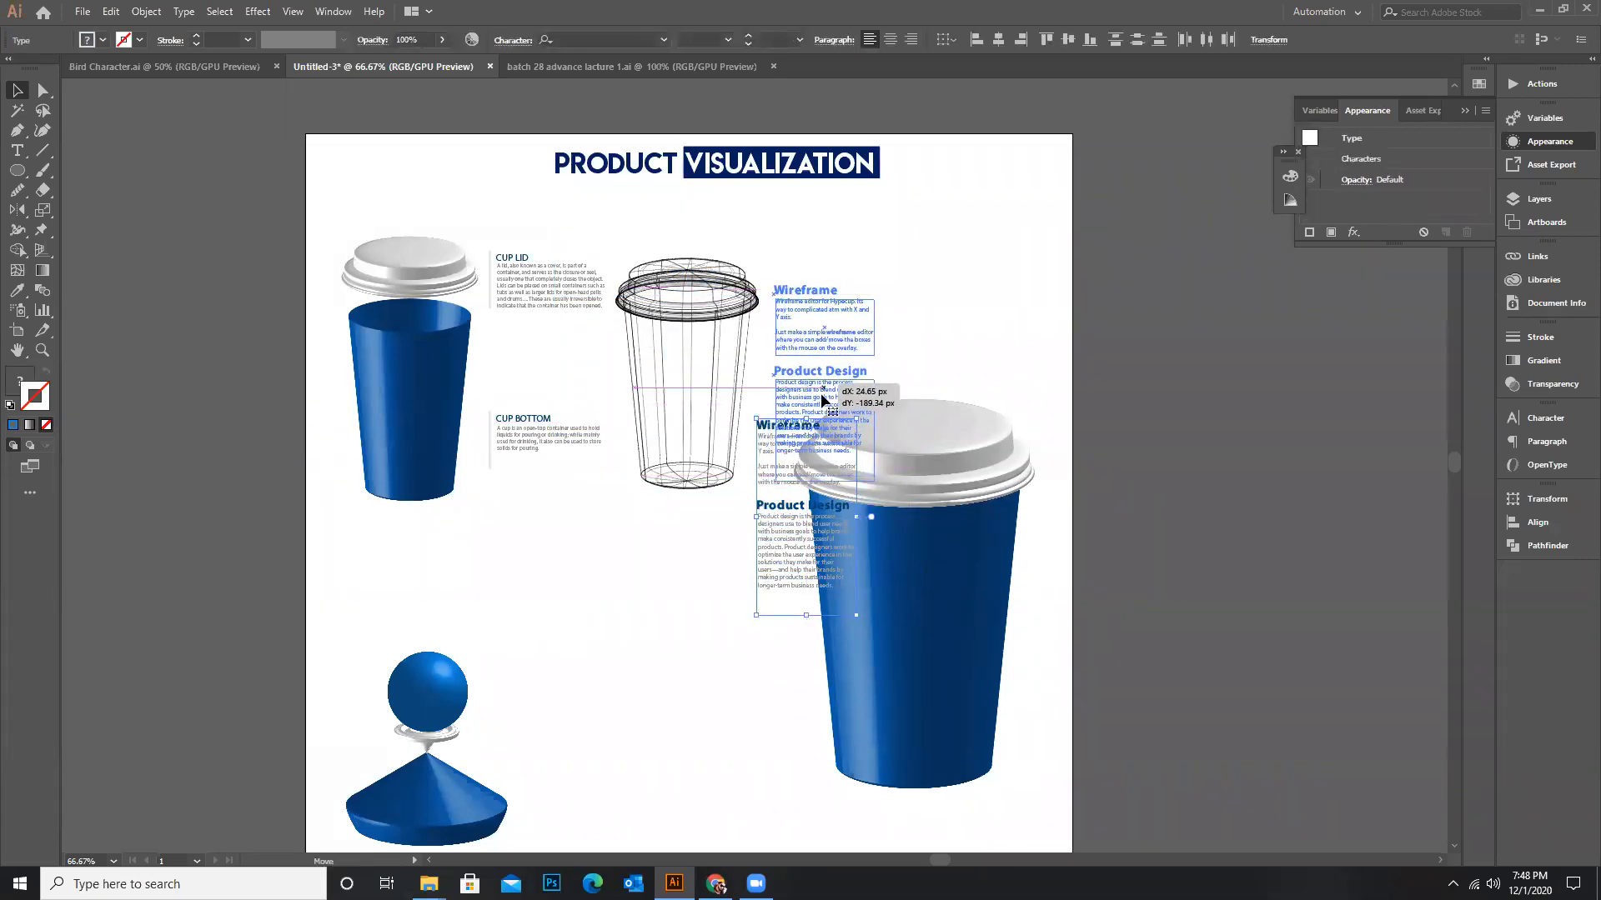
left_click(1010, 387)
left_click_drag(909, 359, 975, 570)
left_click_drag(920, 563, 1019, 514)
key("ctrl+z")
left_click(1129, 511)
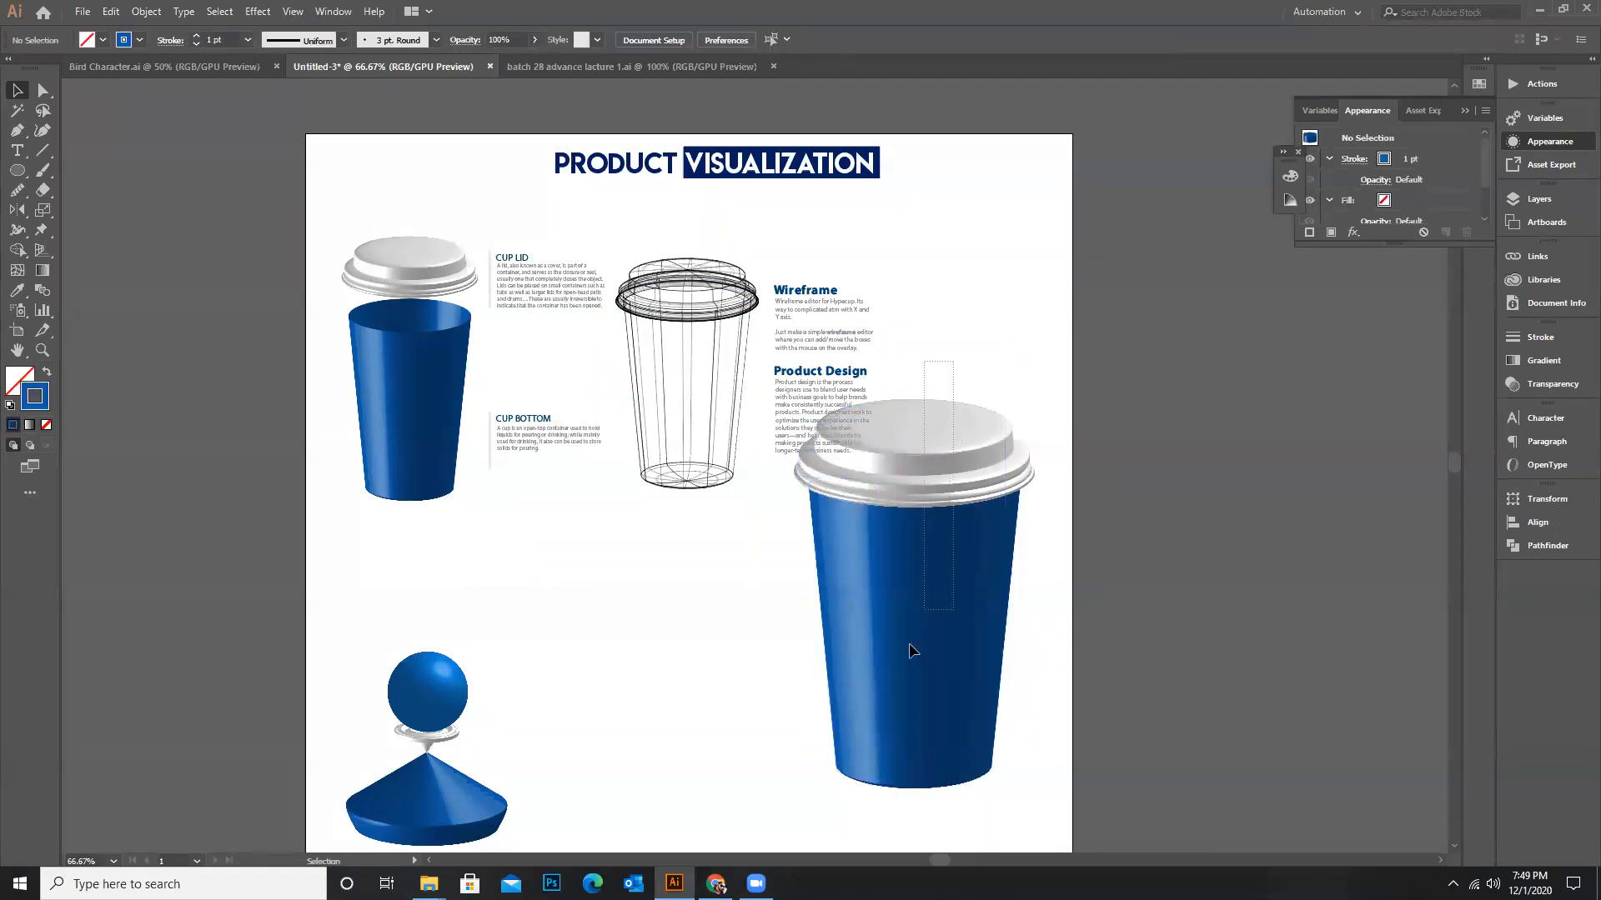
Select the lid path of the large cup in the finished layout and activate the Eyedropper tool
left_click_drag(910, 646, 911, 648)
left_click(889, 369)
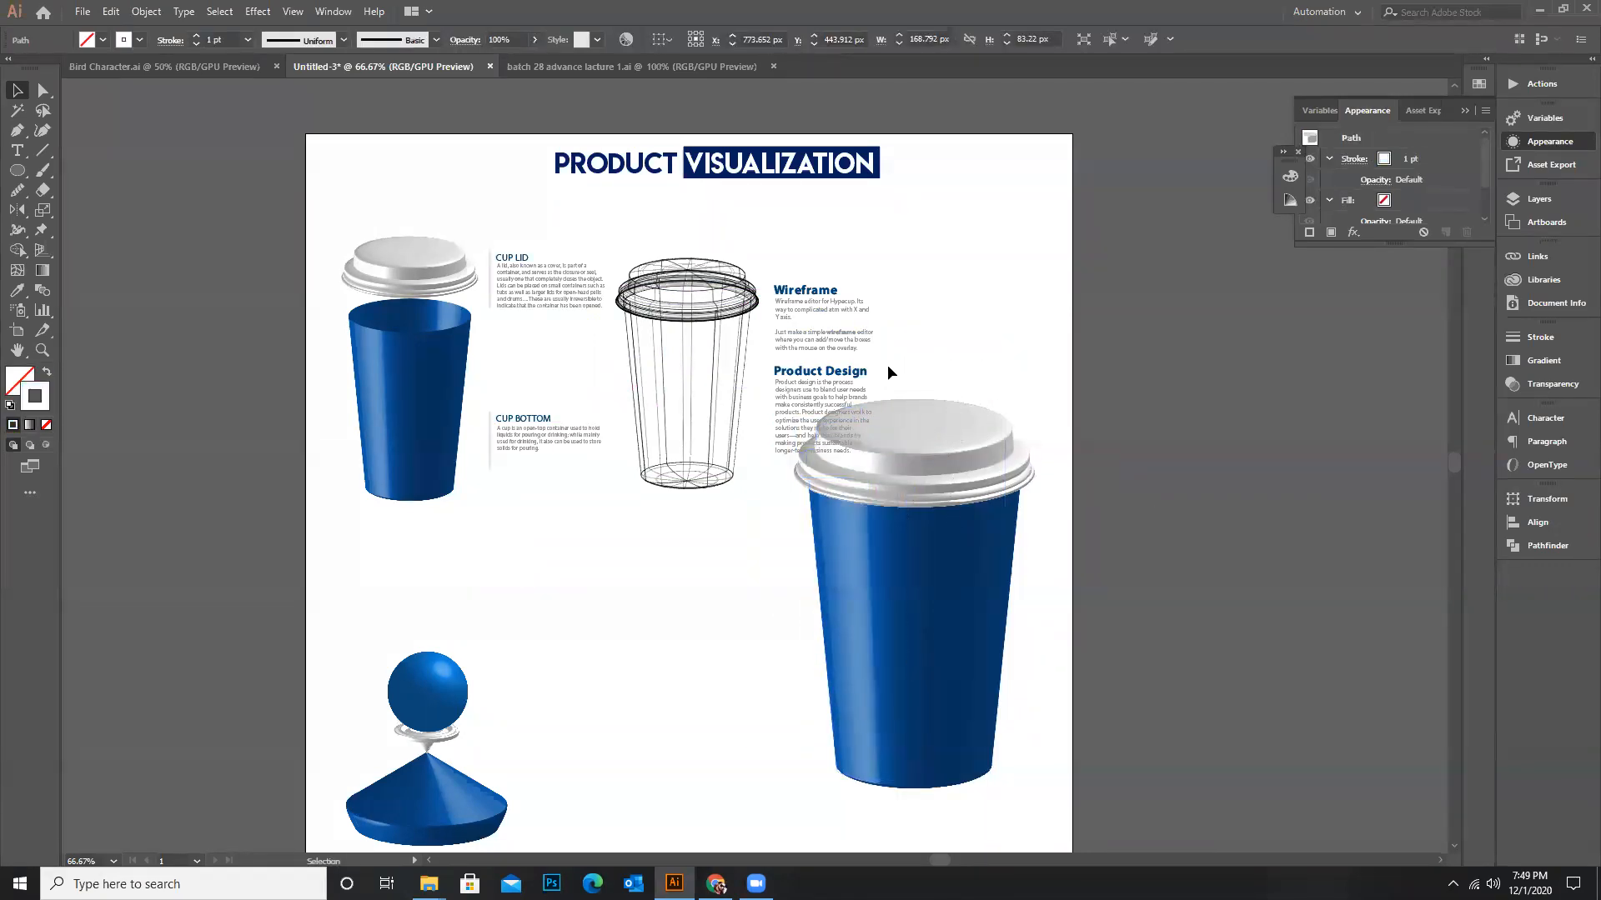
left_click(611, 67)
left_click(1042, 315)
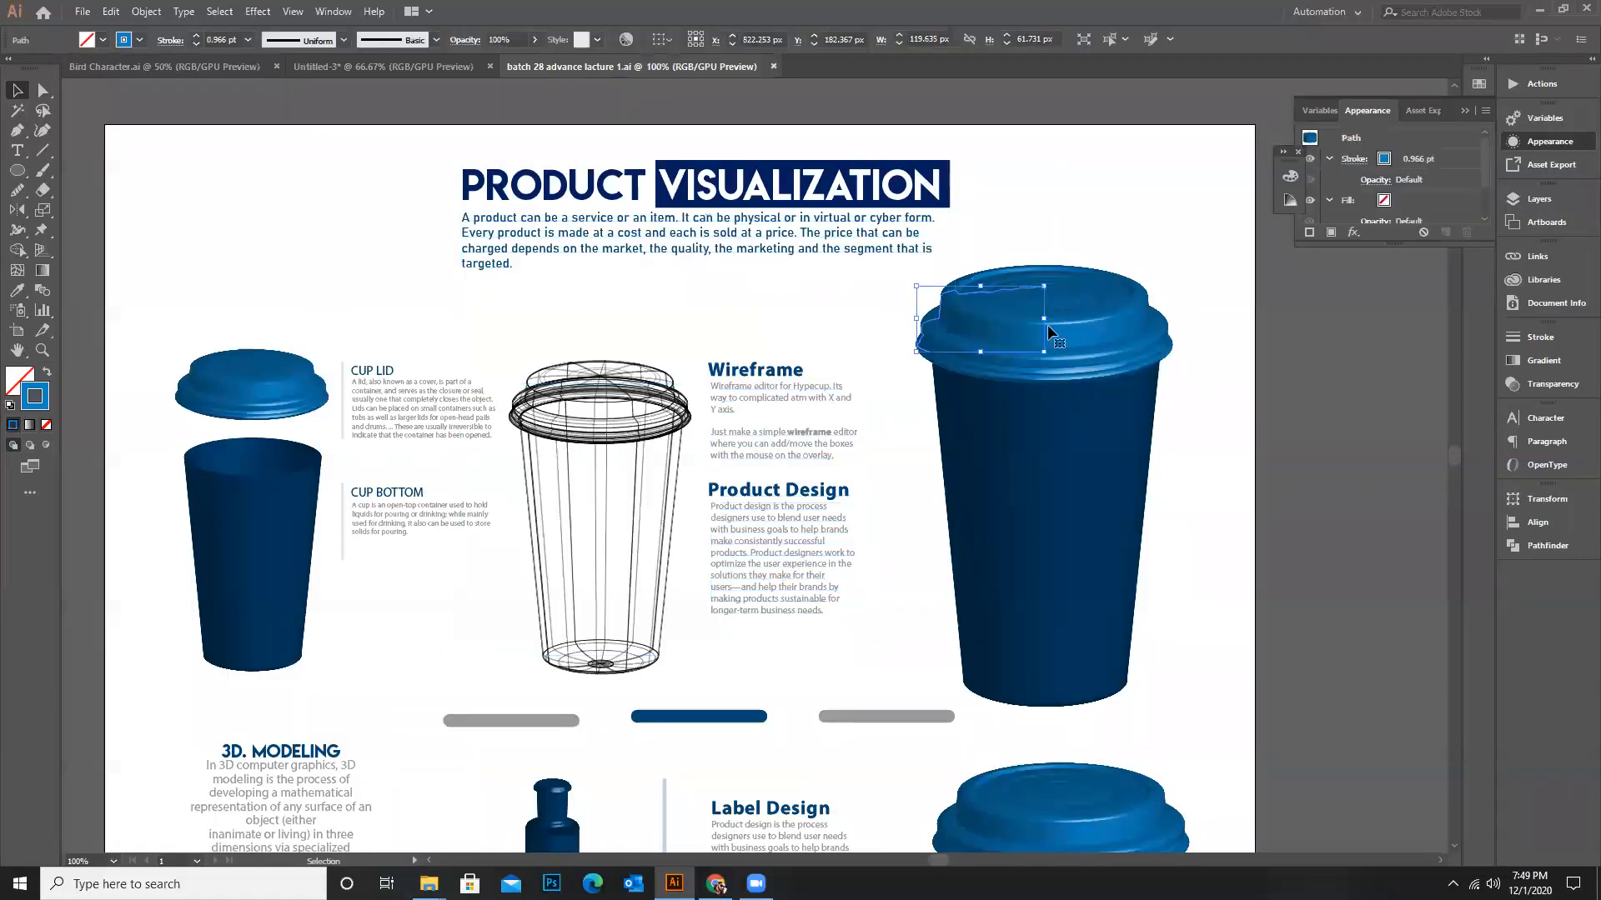
key("i")
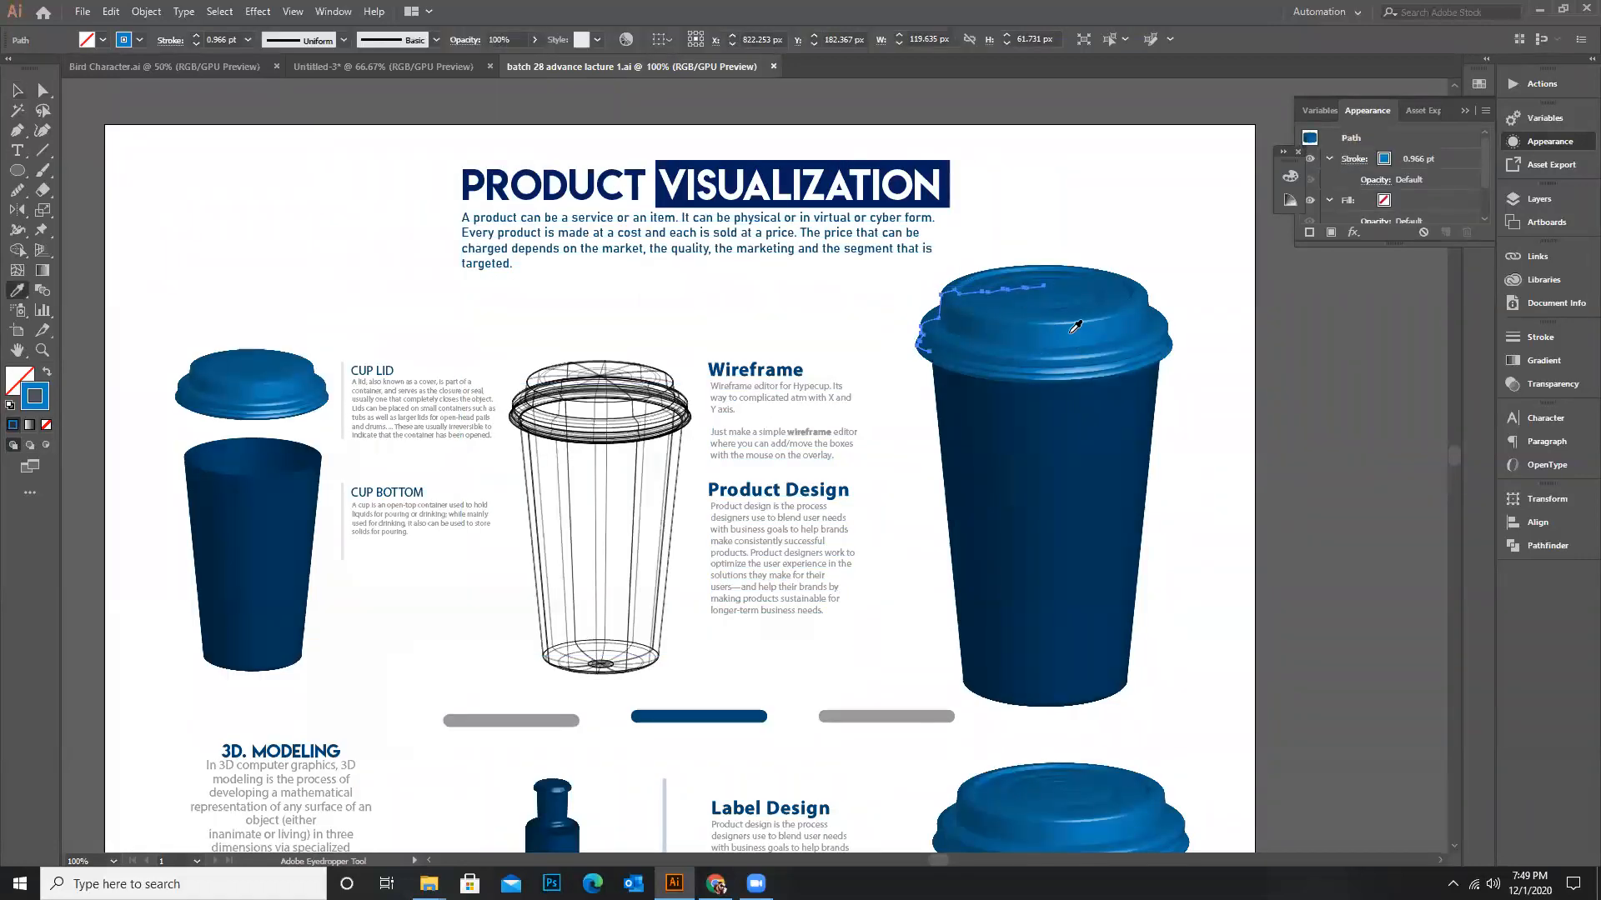
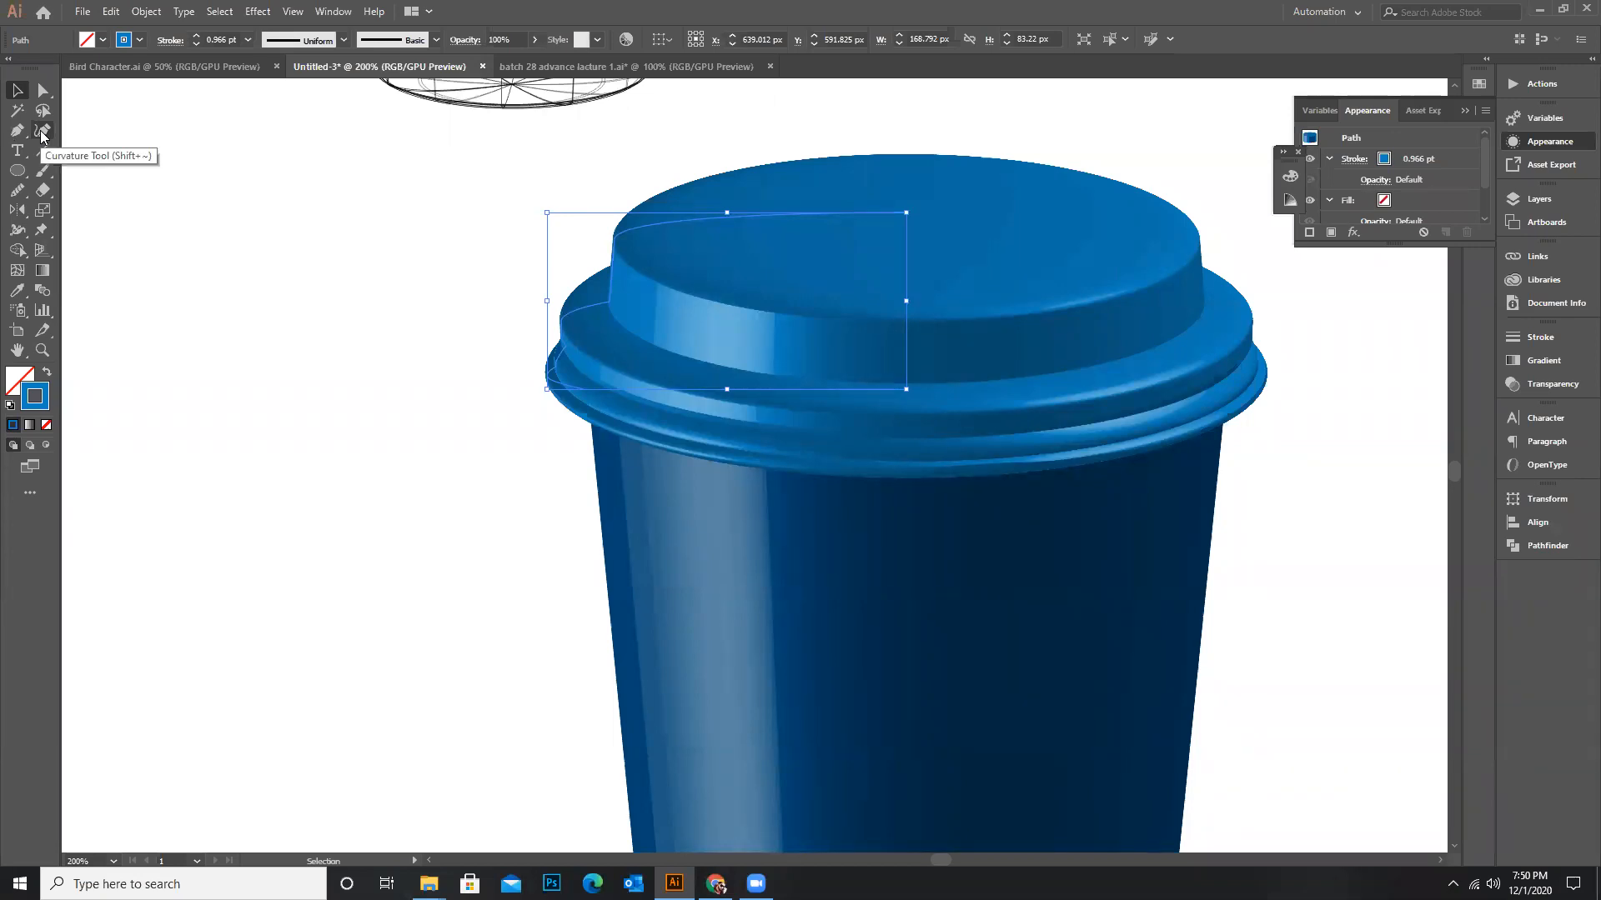
Add closely spaced pairs of anchor points along the top curve of the large cup lid's profile in Untitled-3
left_click(43, 133)
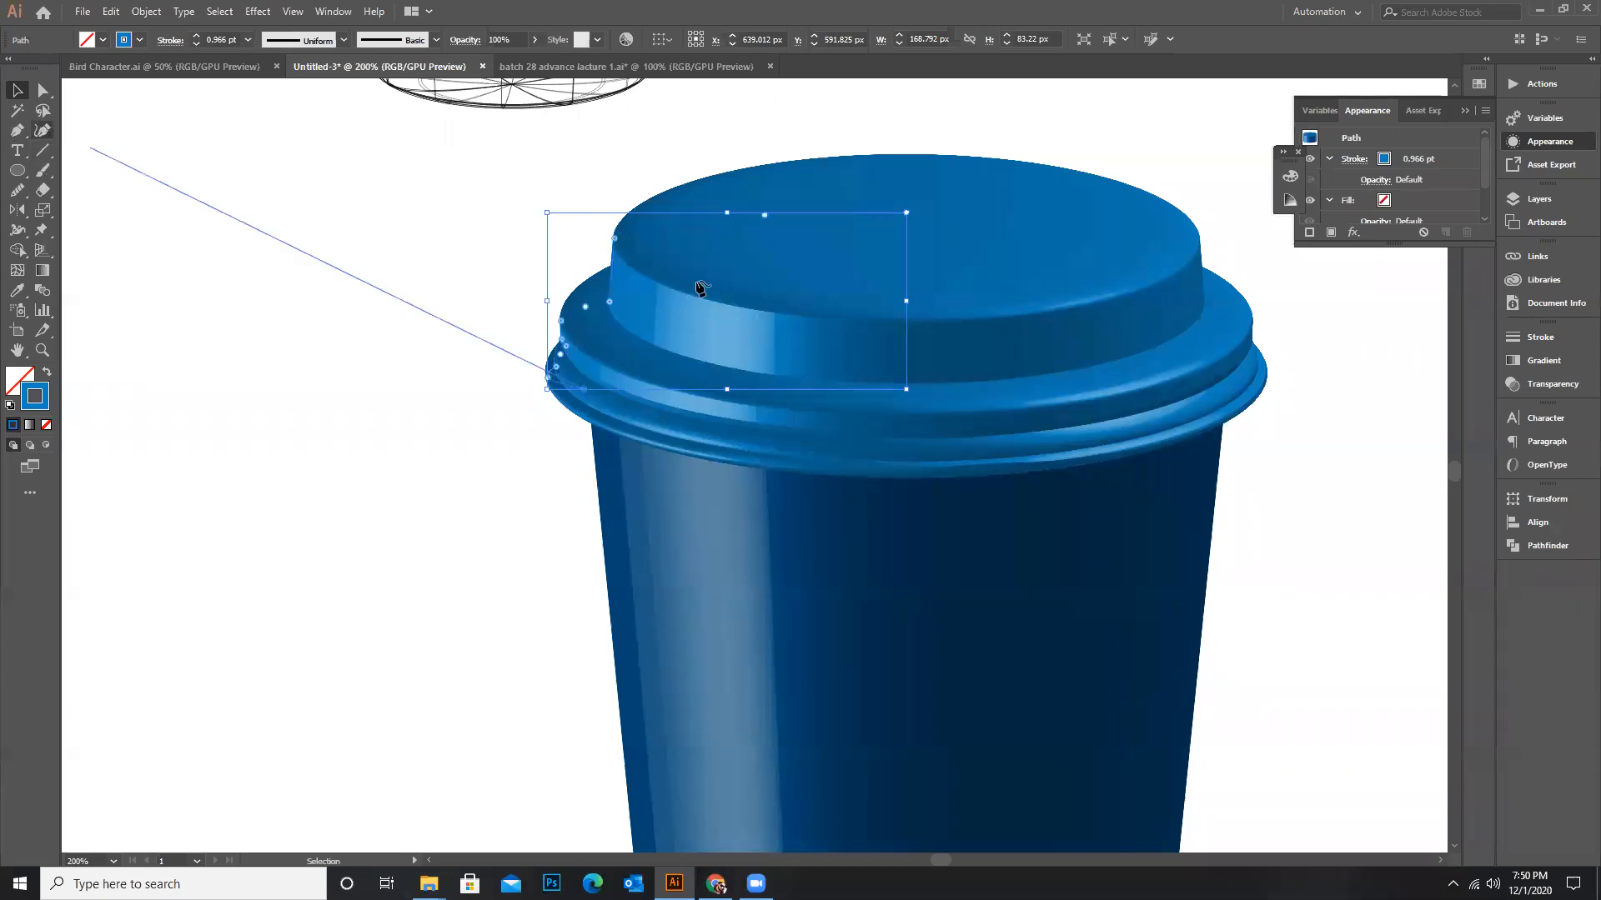
scroll(699, 231, "up", 2)
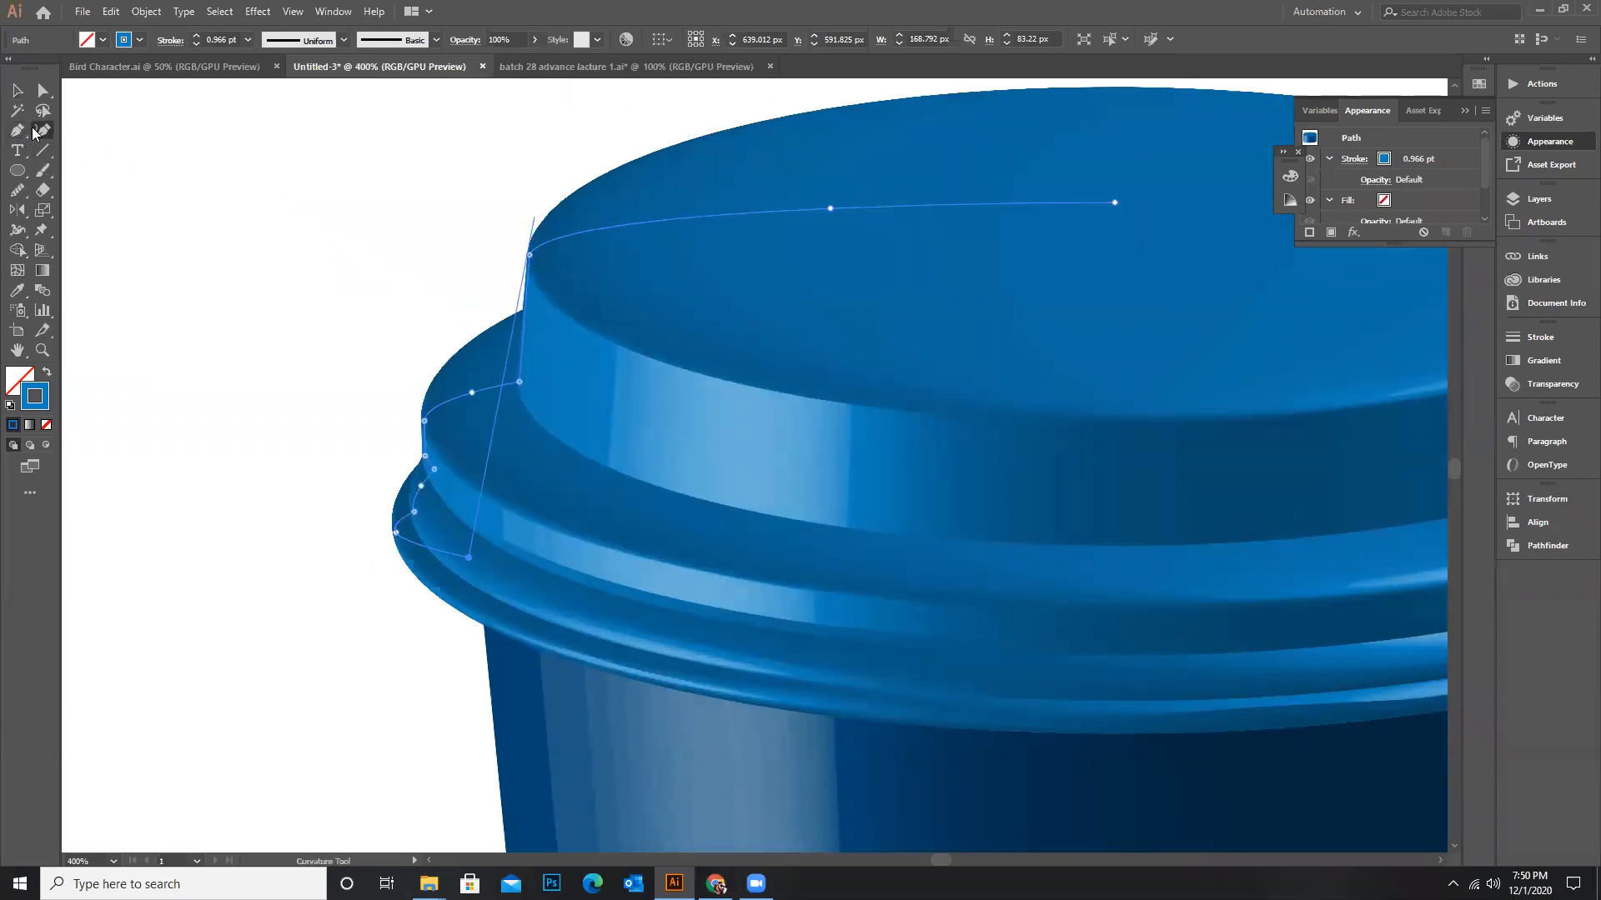
left_click(45, 96)
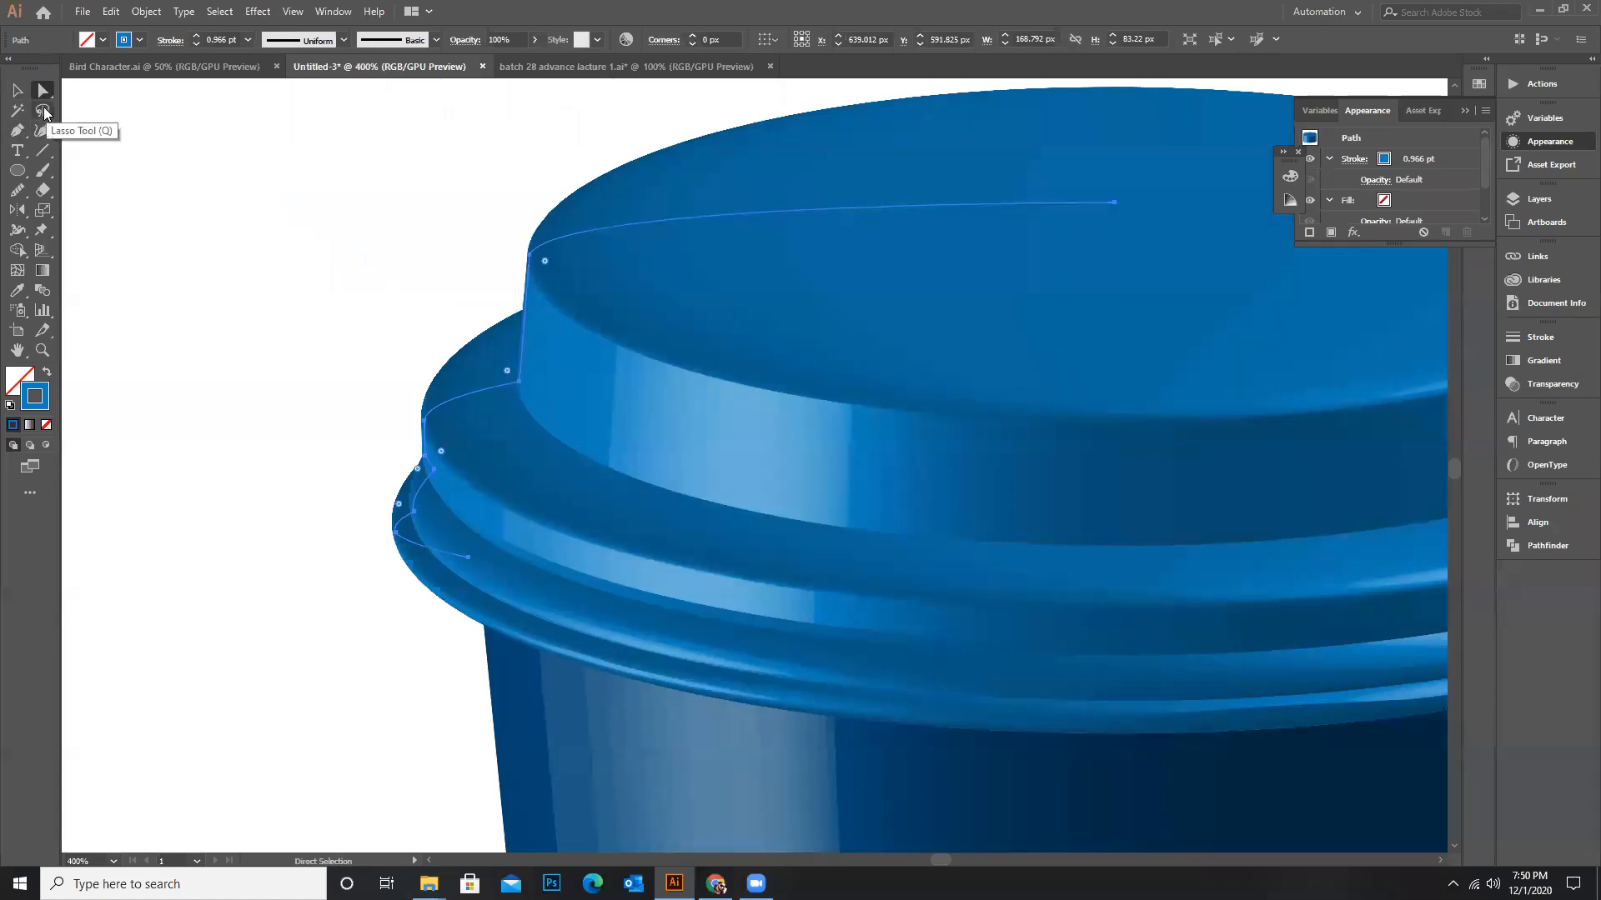
left_click(16, 130)
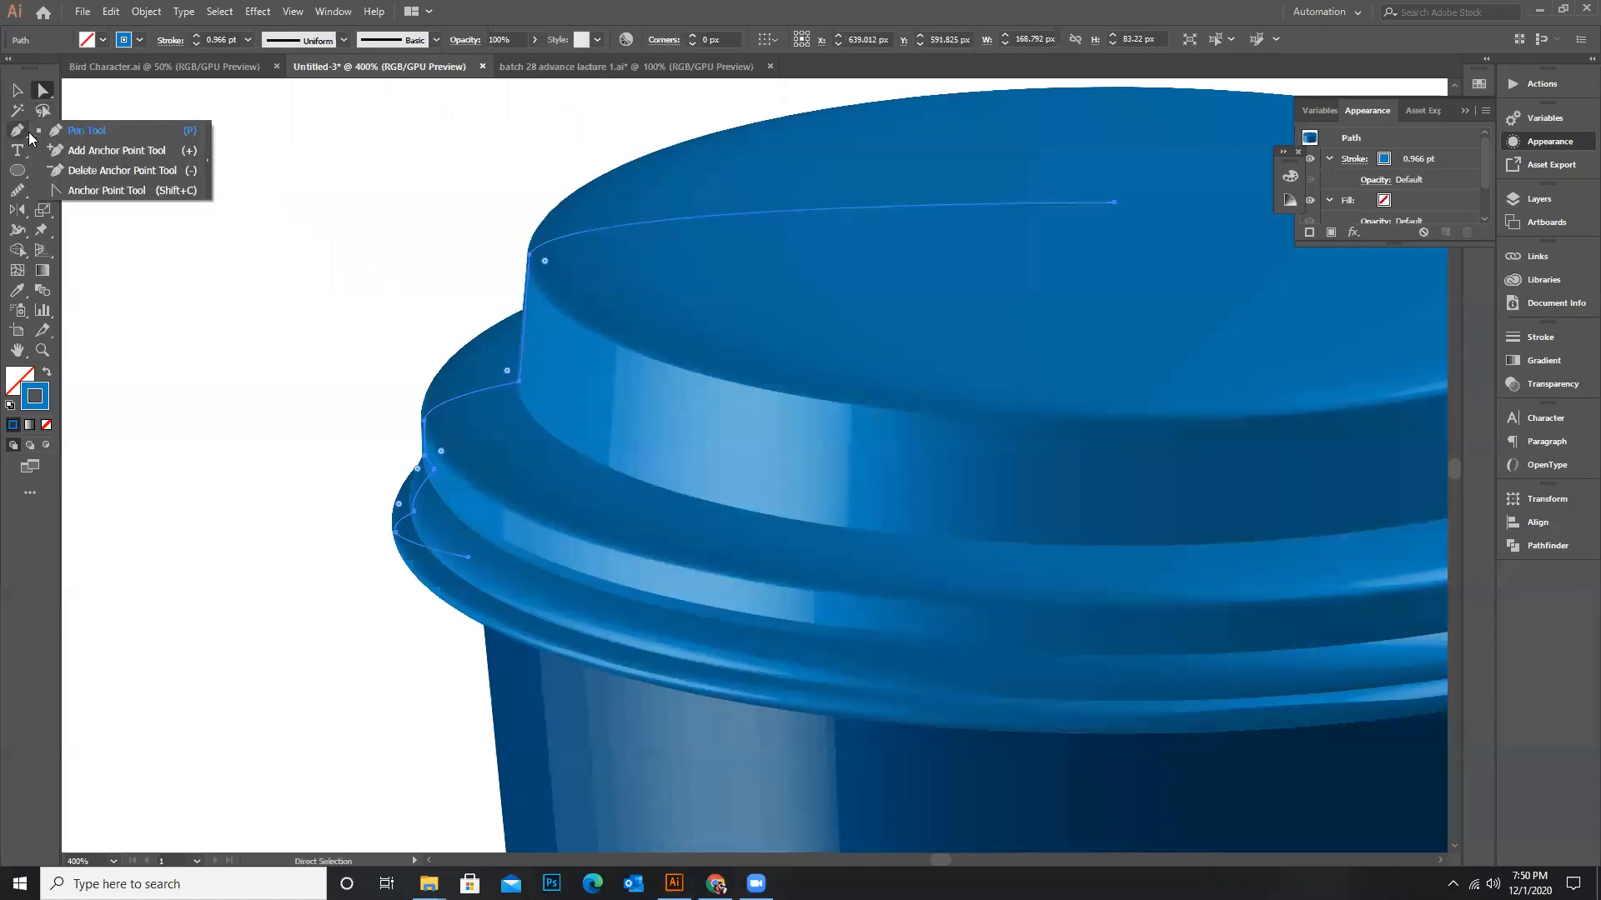
left_click(75, 152)
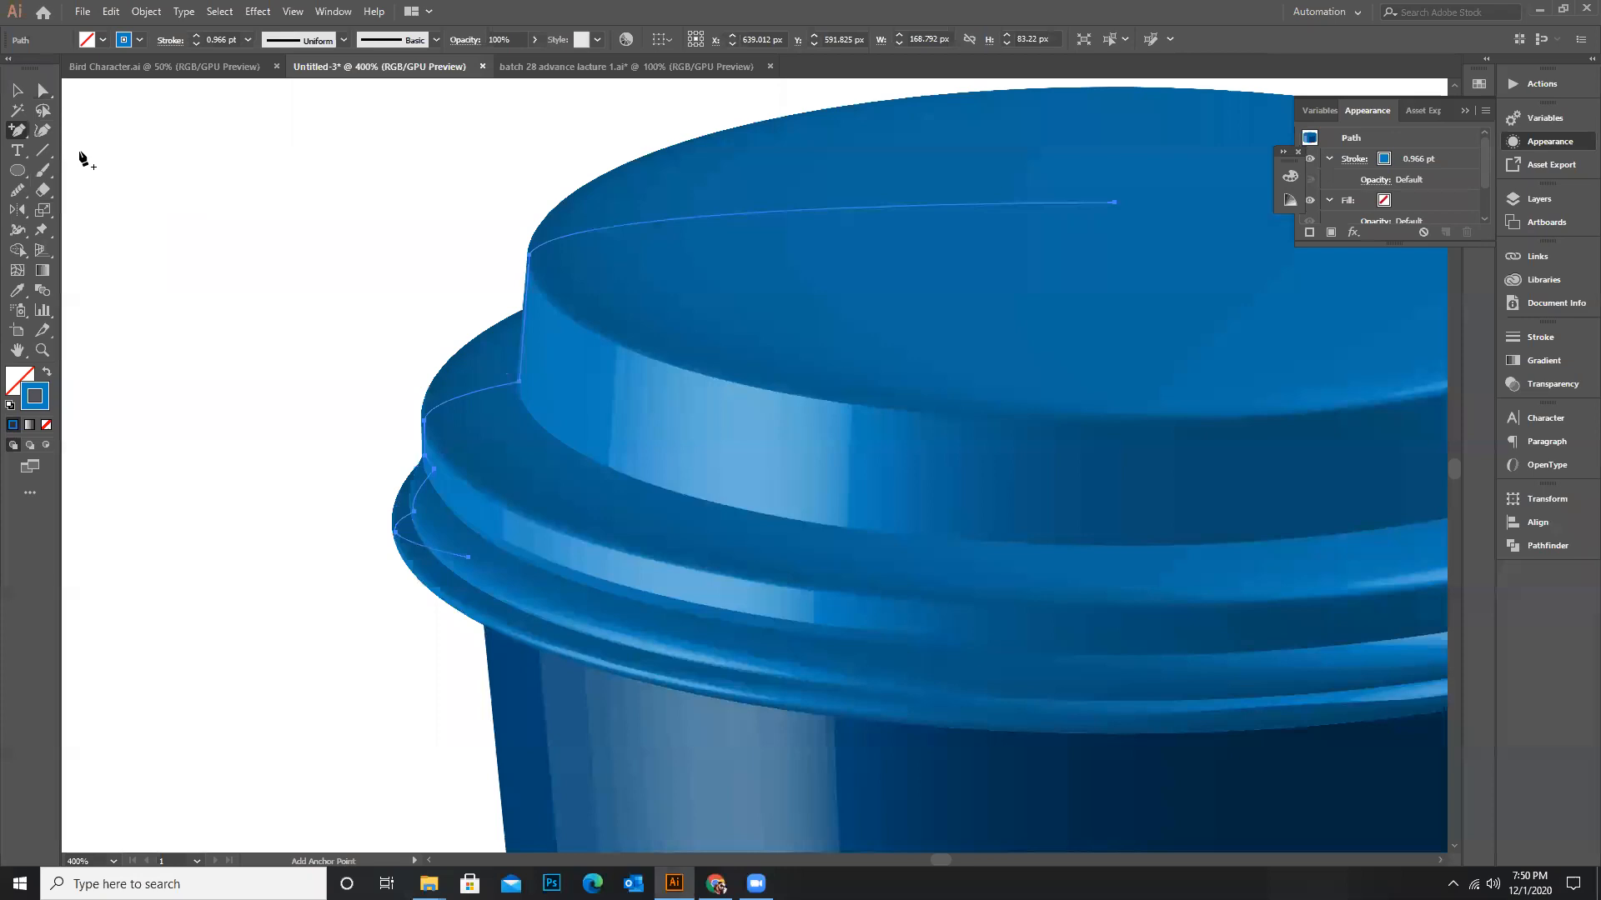
left_click(622, 225)
left_click(663, 223)
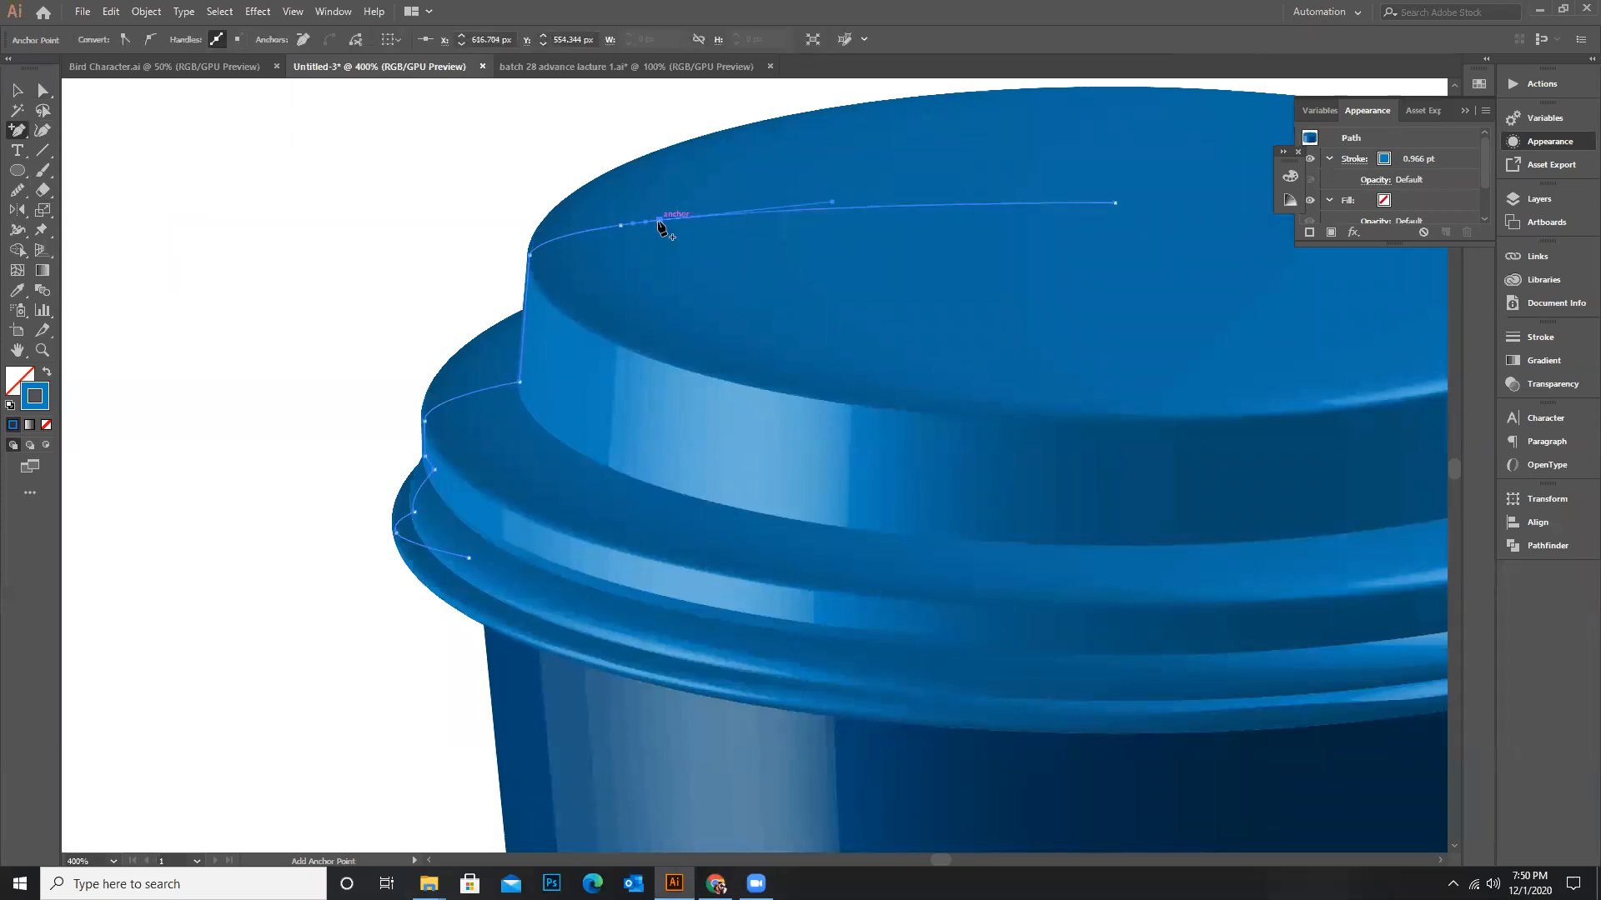
left_click(660, 223)
key("Return")
left_click(724, 216)
left_click(751, 213)
left_click(899, 207)
left_click(921, 206)
left_click(1028, 204)
left_click(951, 462)
left_click(1036, 205)
left_click(1051, 206)
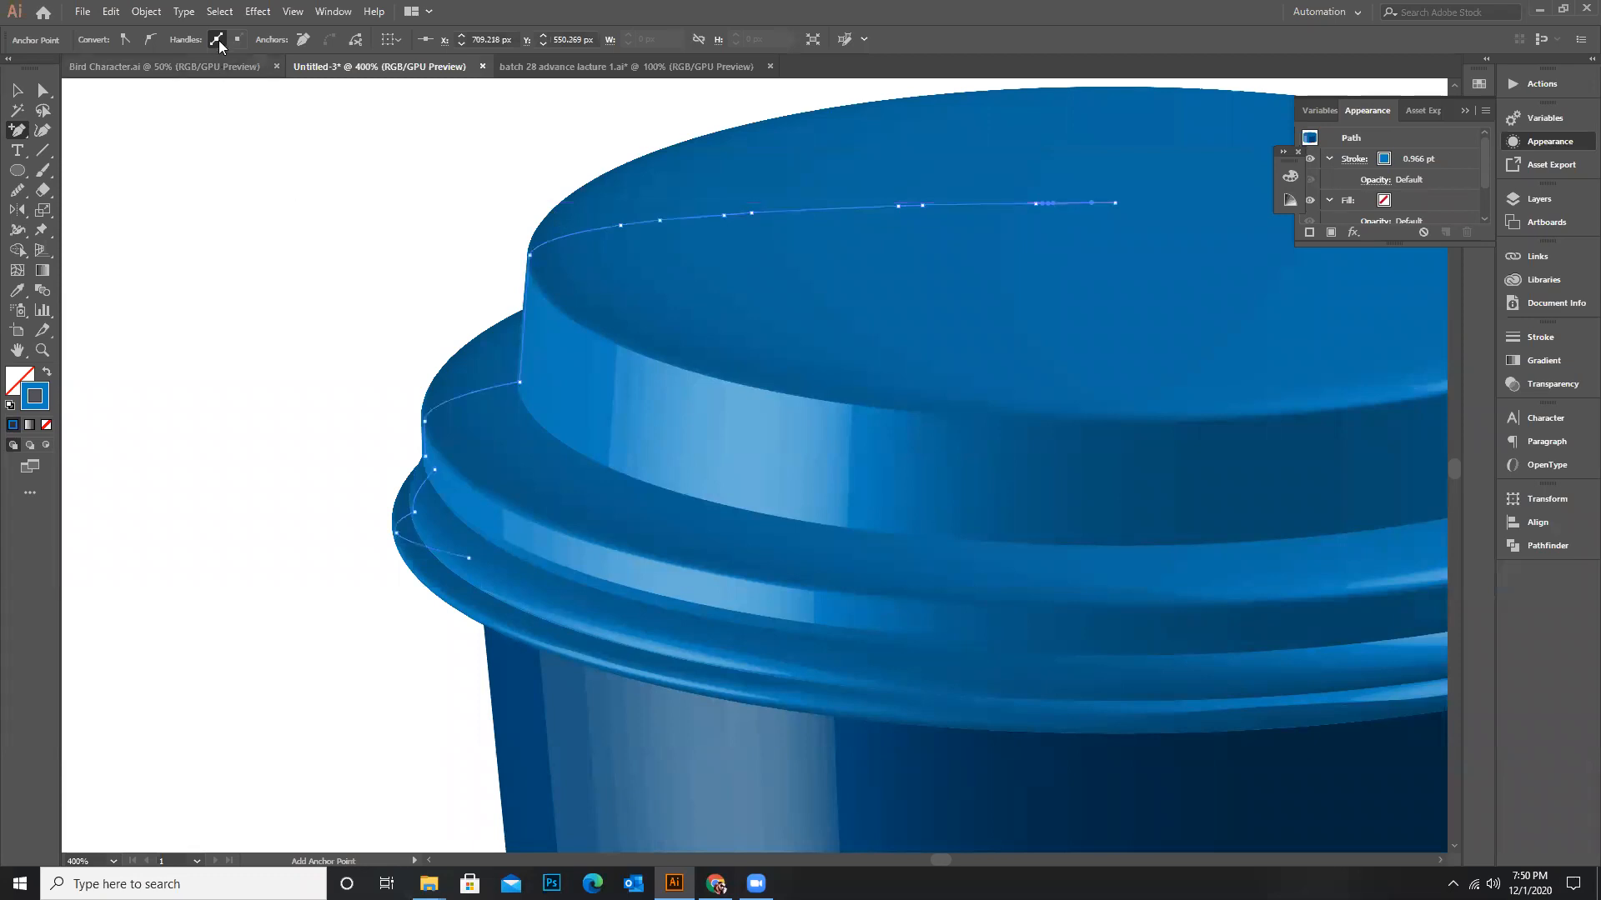
Offset individual anchor points on the lid's top profile to form concentric ridges, and deselect the path
left_click(41, 93)
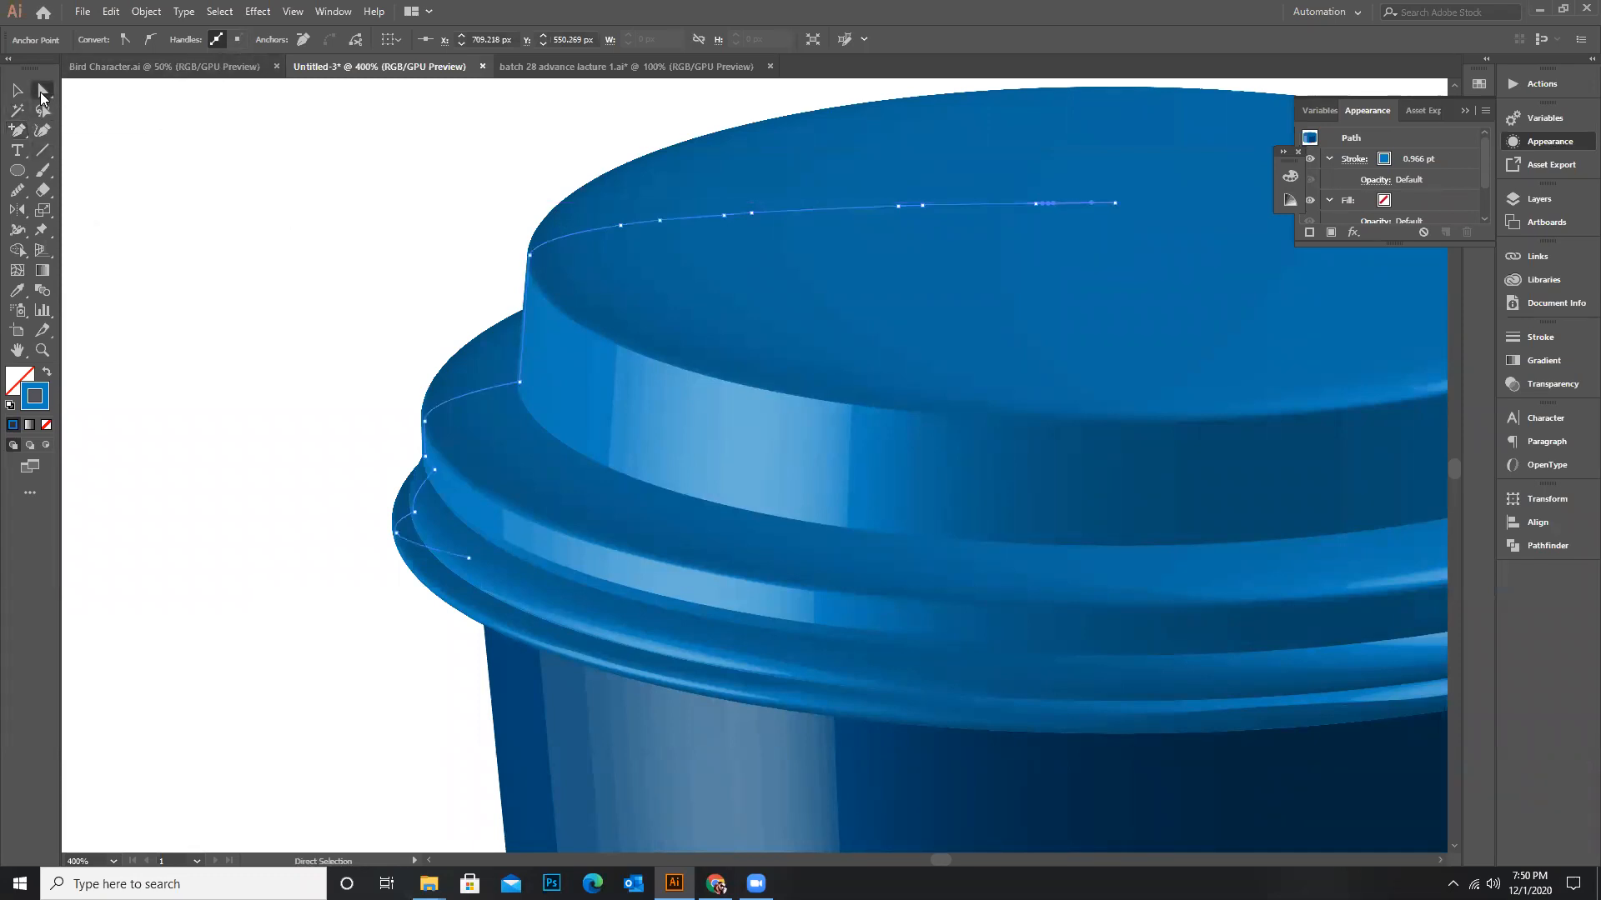
left_click_drag(41, 94, 134, 115)
scroll(709, 248, "up", 1)
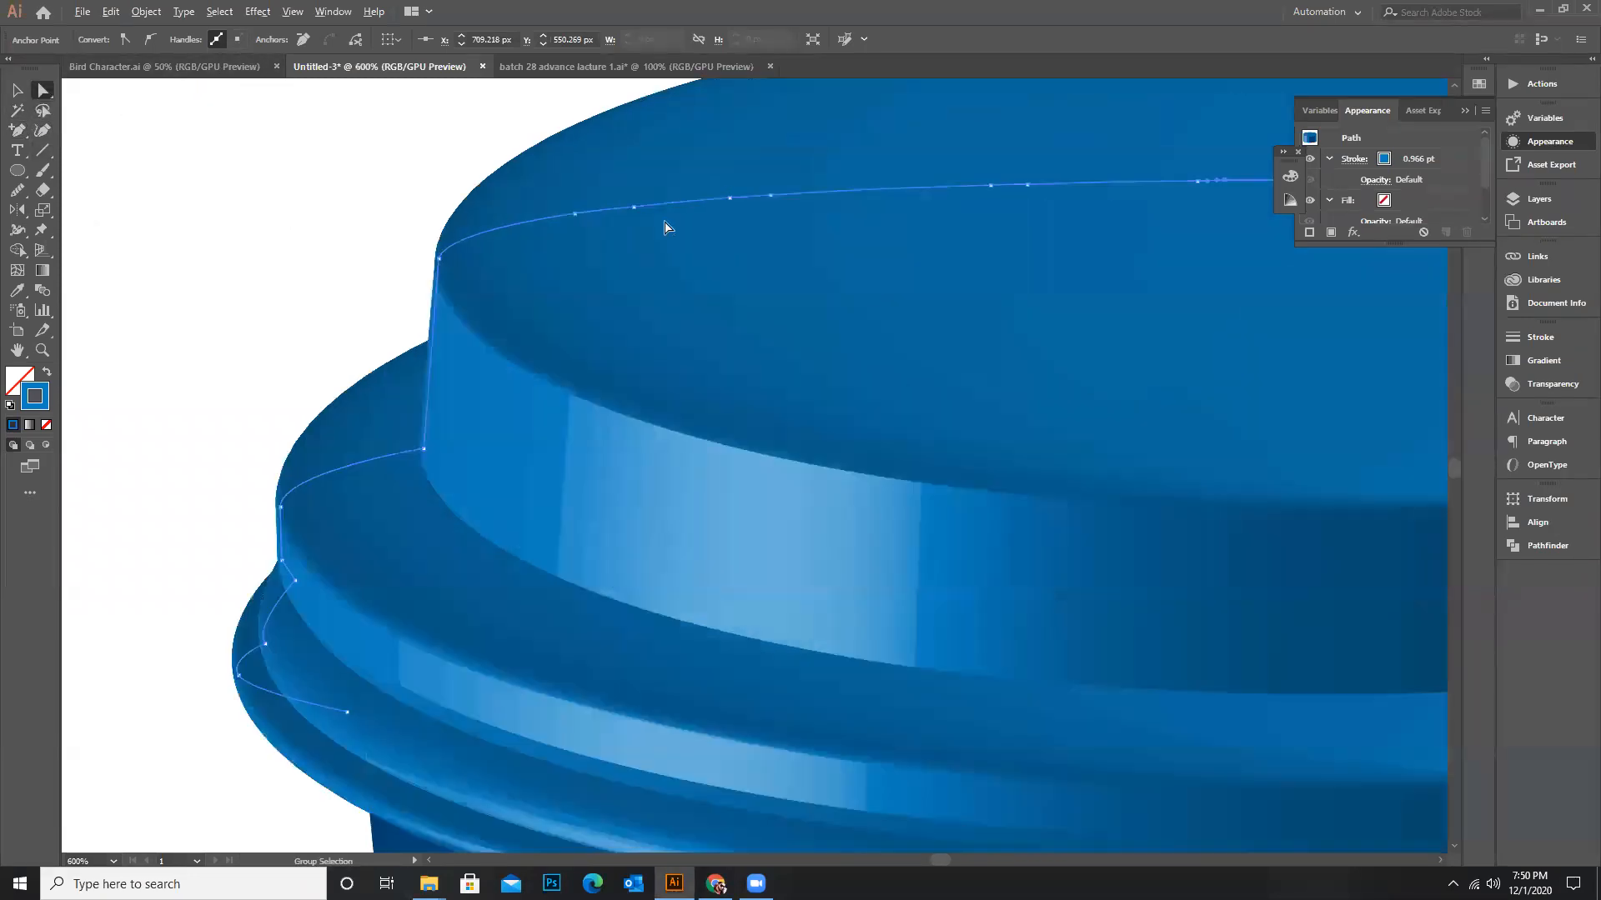
scroll(665, 227, "up", 1)
left_click_drag(629, 200, 631, 222)
scroll(656, 269, "down", 1)
left_click_drag(743, 203, 747, 207)
scroll(842, 227, "down", 1)
left_click_drag(840, 224, 842, 227)
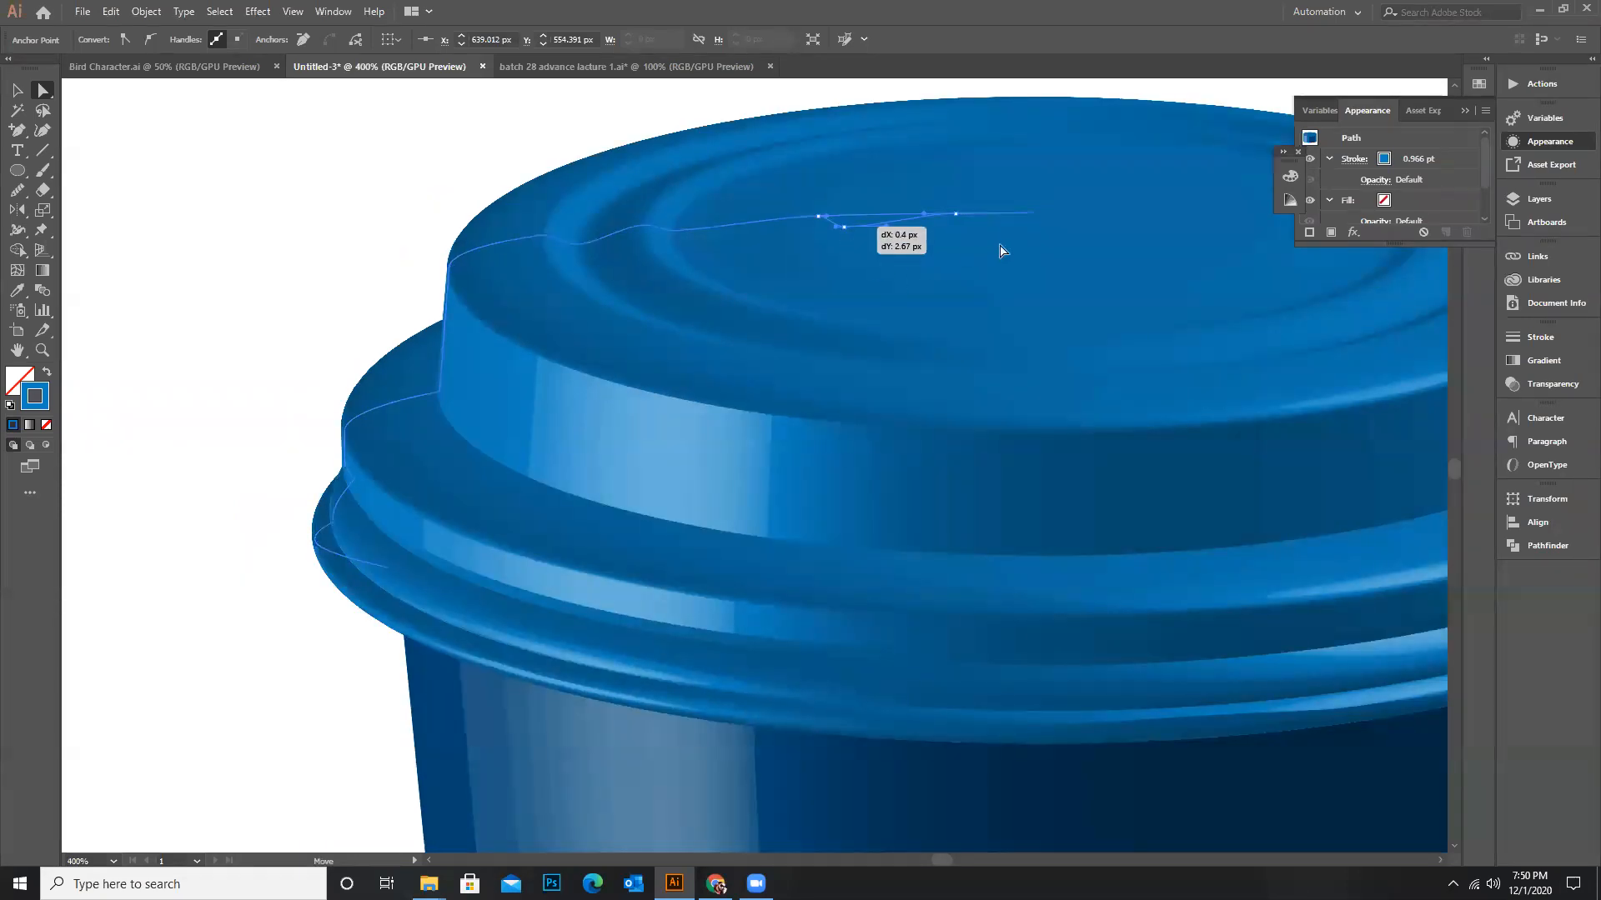
left_click_drag(972, 216, 977, 208)
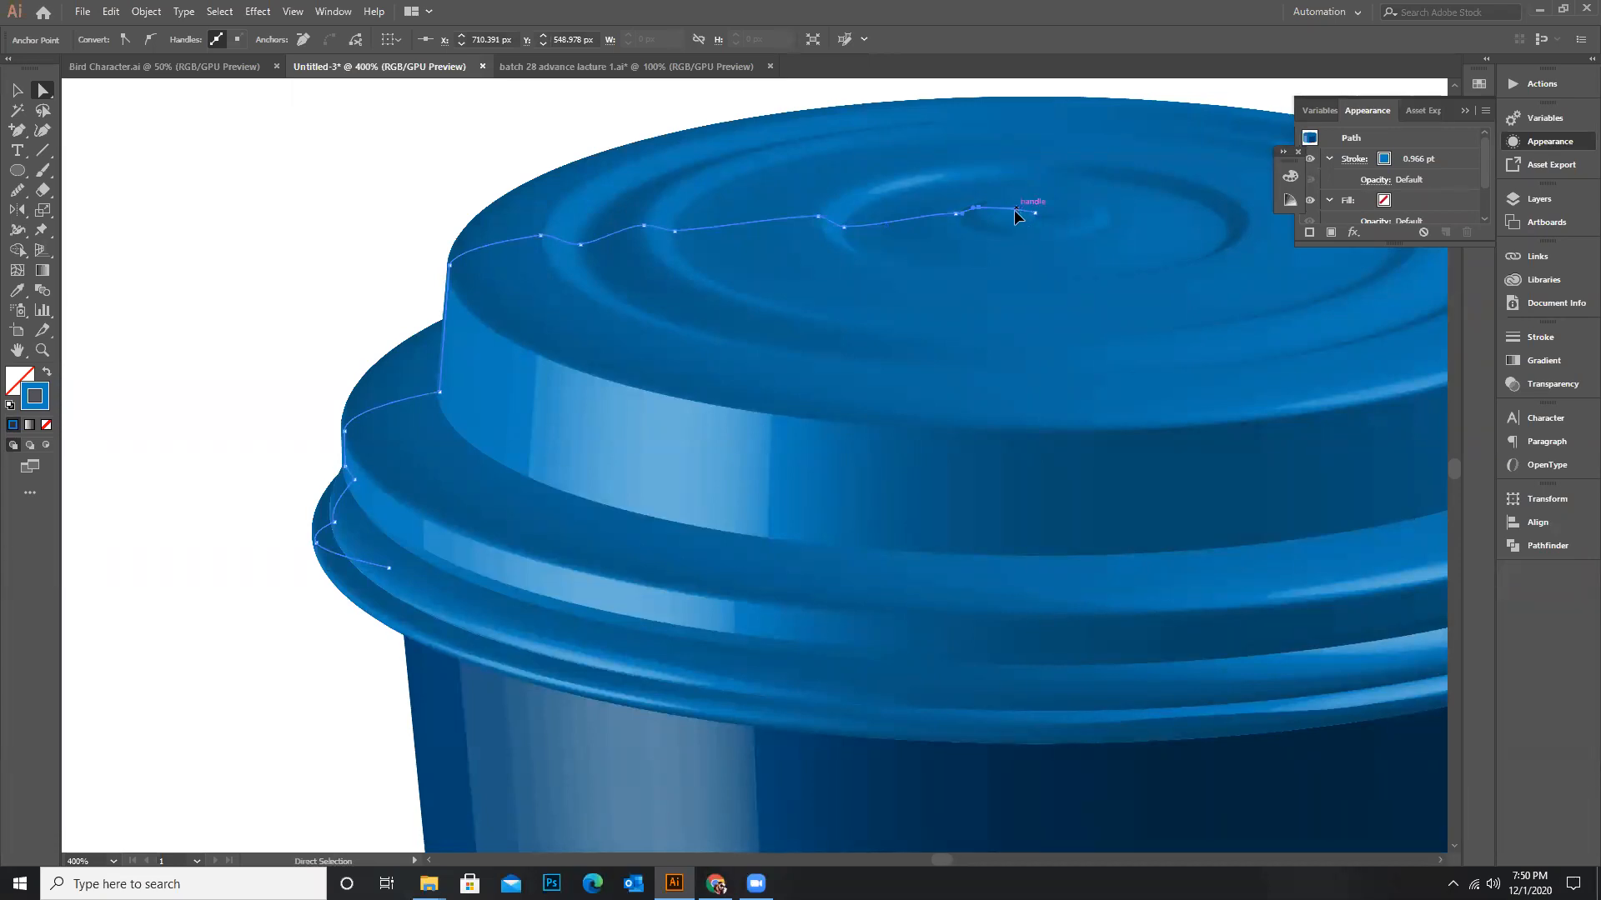
left_click_drag(1014, 218, 1014, 217)
left_click(295, 251)
left_click(18, 91)
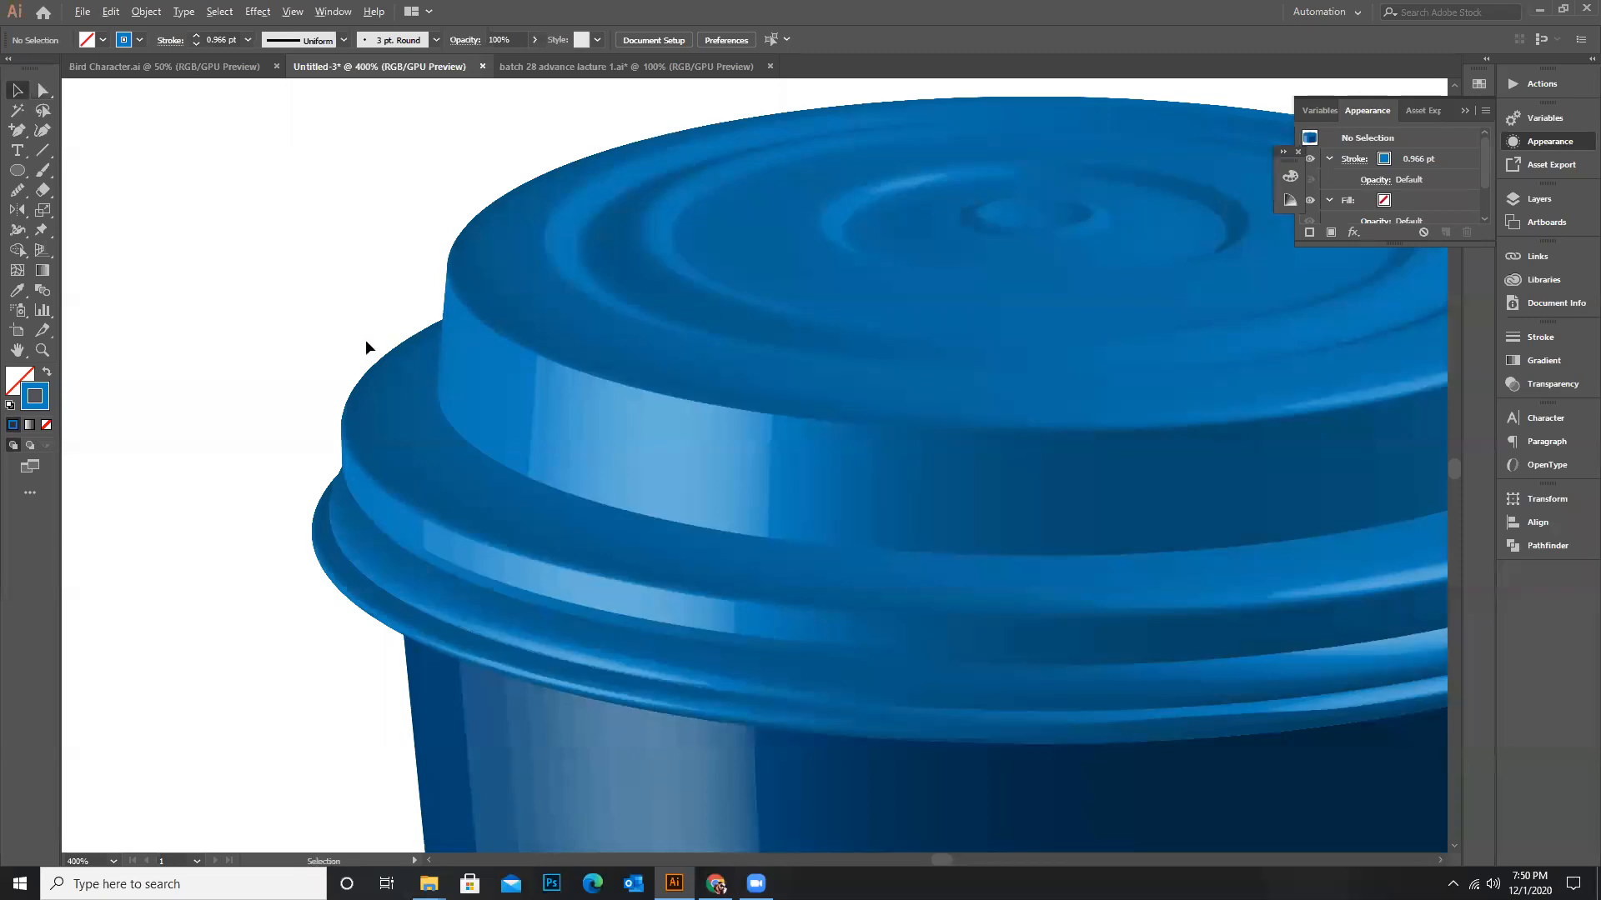
scroll(365, 339, "down", 3)
scroll(1055, 382, "down", 2)
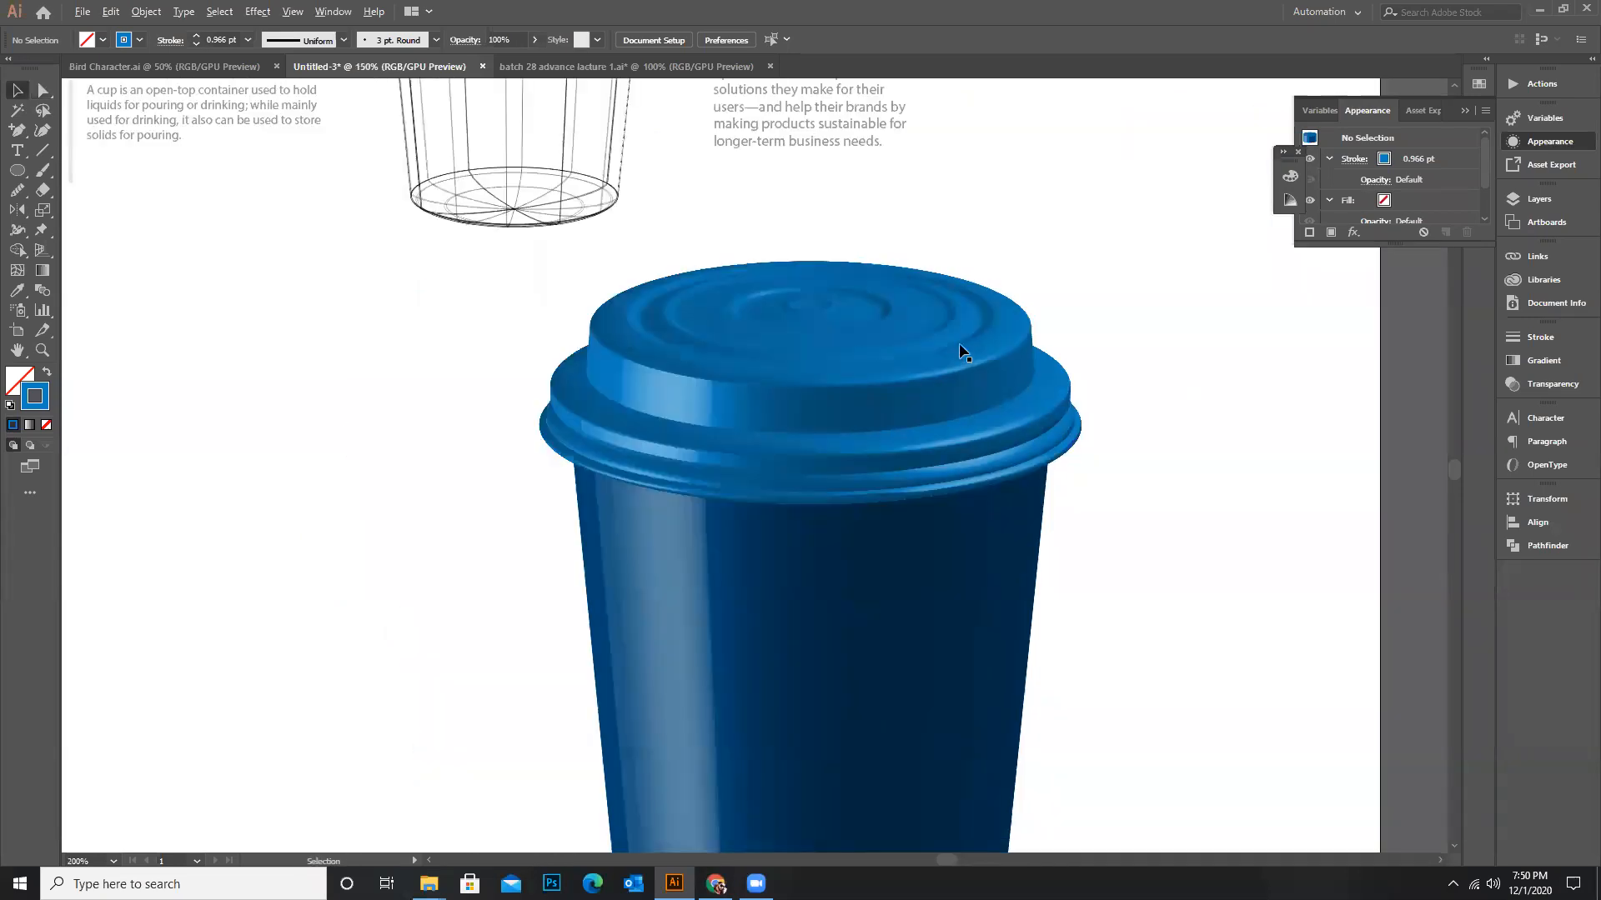
scroll(894, 289, "up", 1)
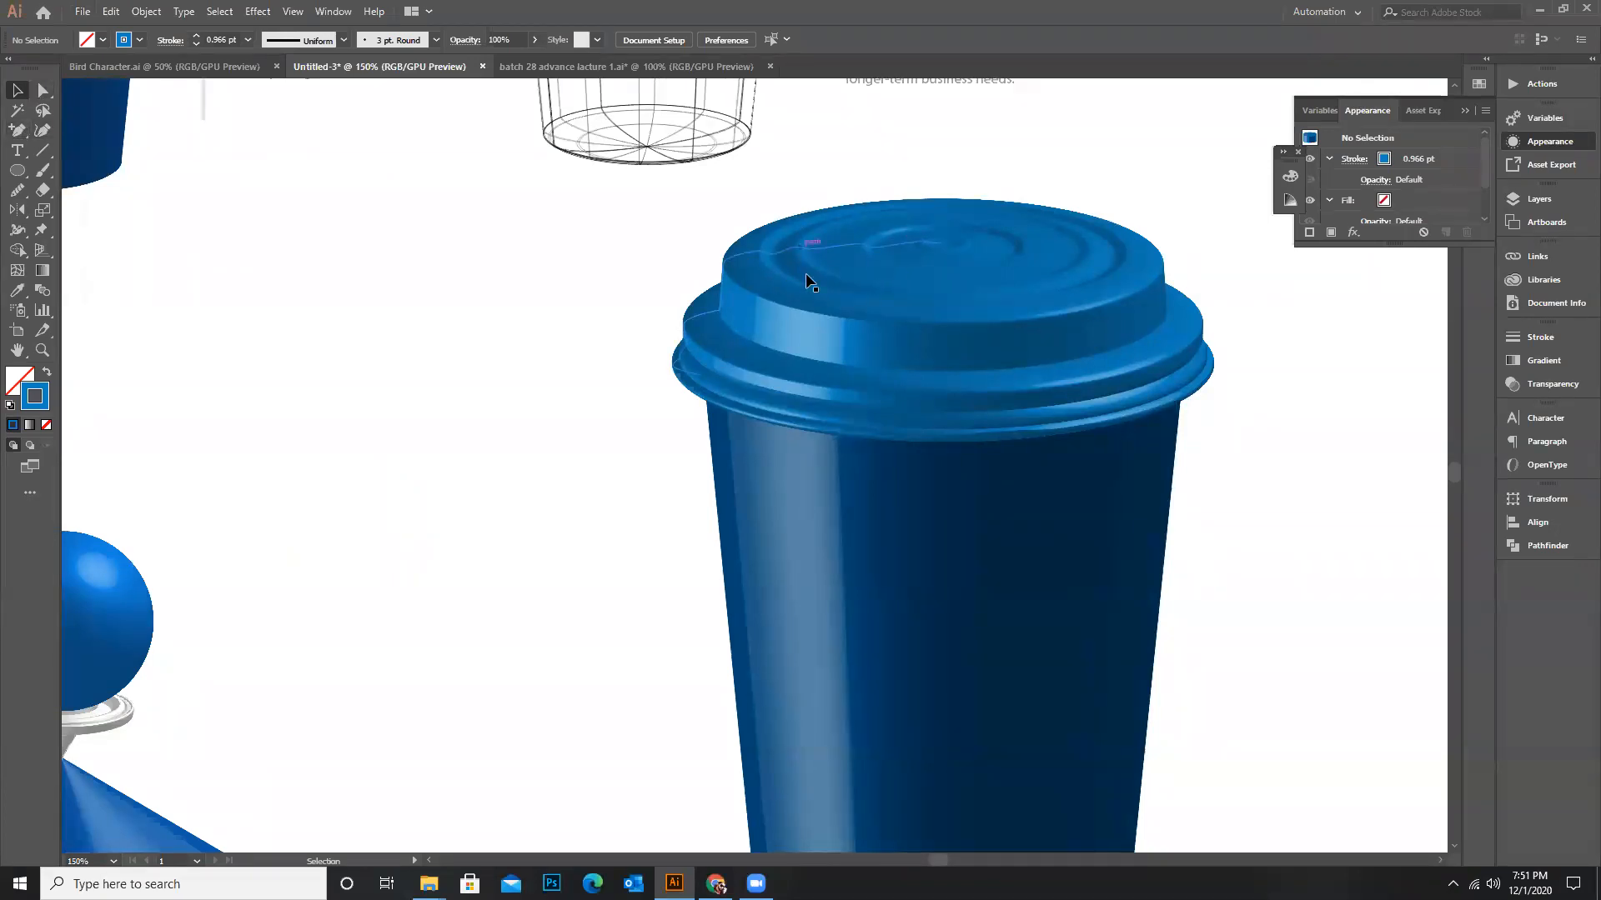
Select the large blue cup and scale it down proportionally to a little over half its size
scroll(893, 364, "down", 1)
scroll(1018, 461, "down", 1)
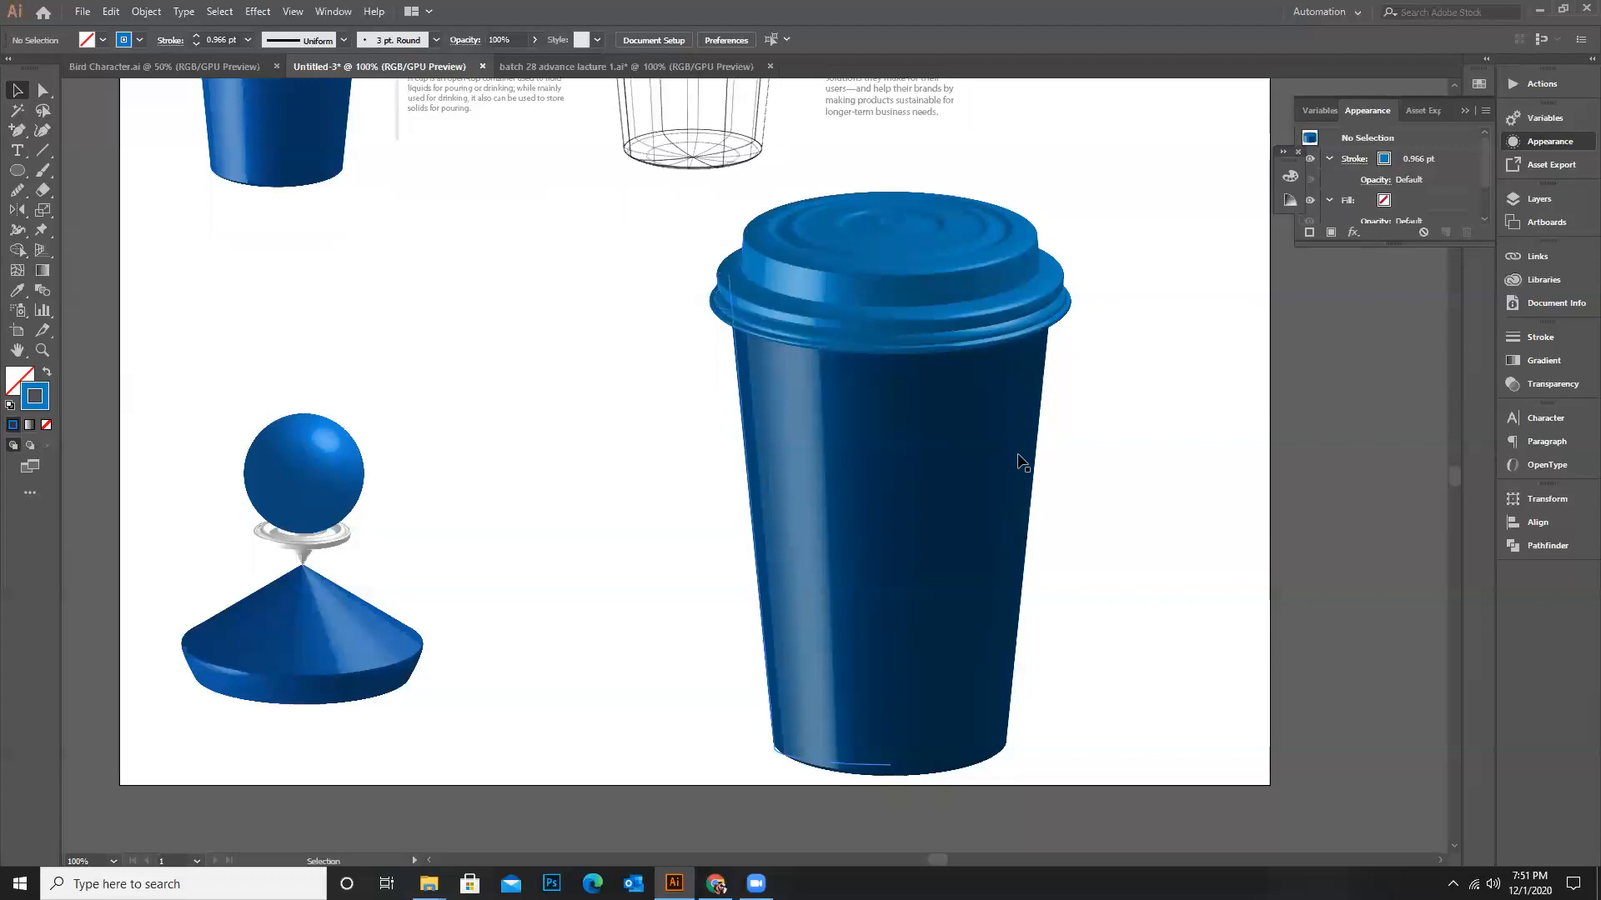
scroll(1019, 461, "up", 1)
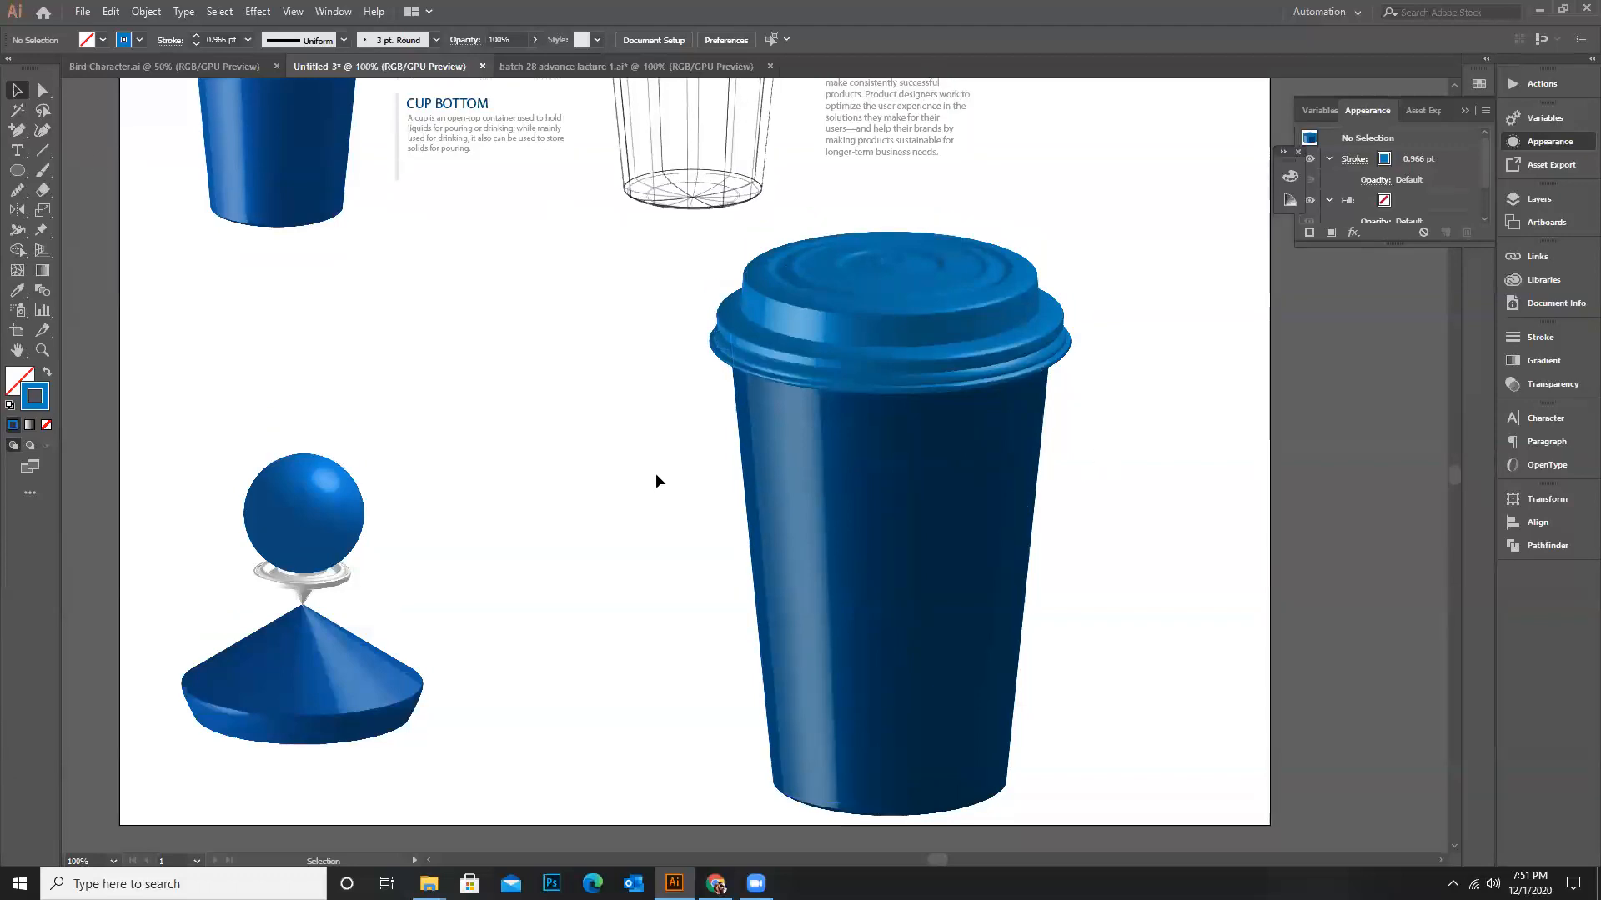
scroll(772, 457, "down", 1)
scroll(527, 452, "up", 1)
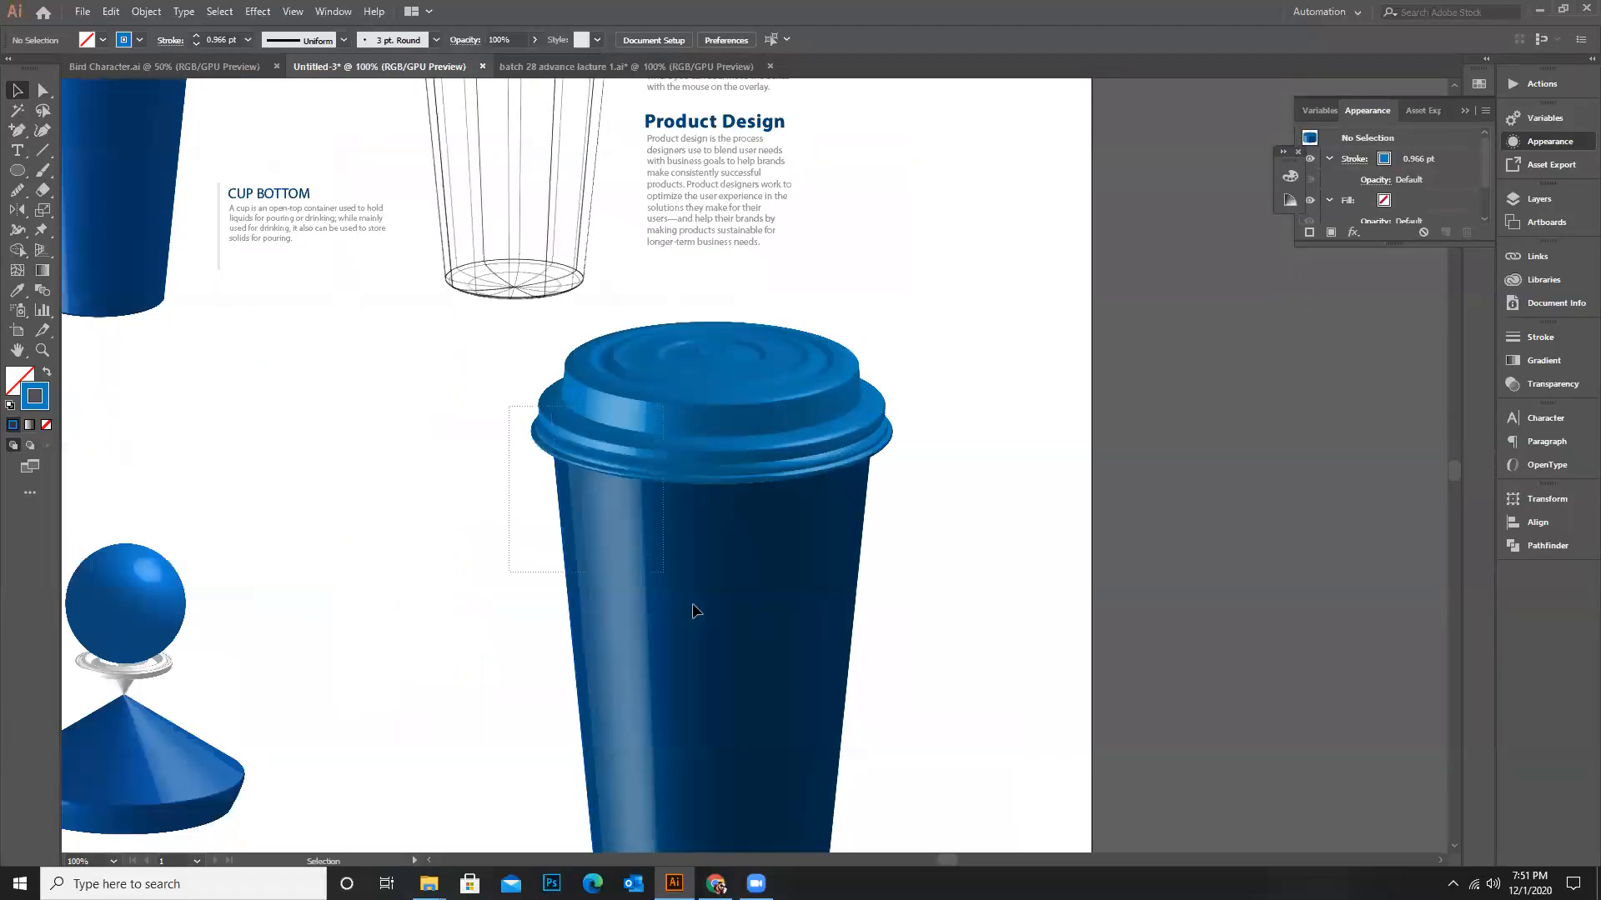
left_click(709, 436)
left_click_drag(705, 349, 671, 473)
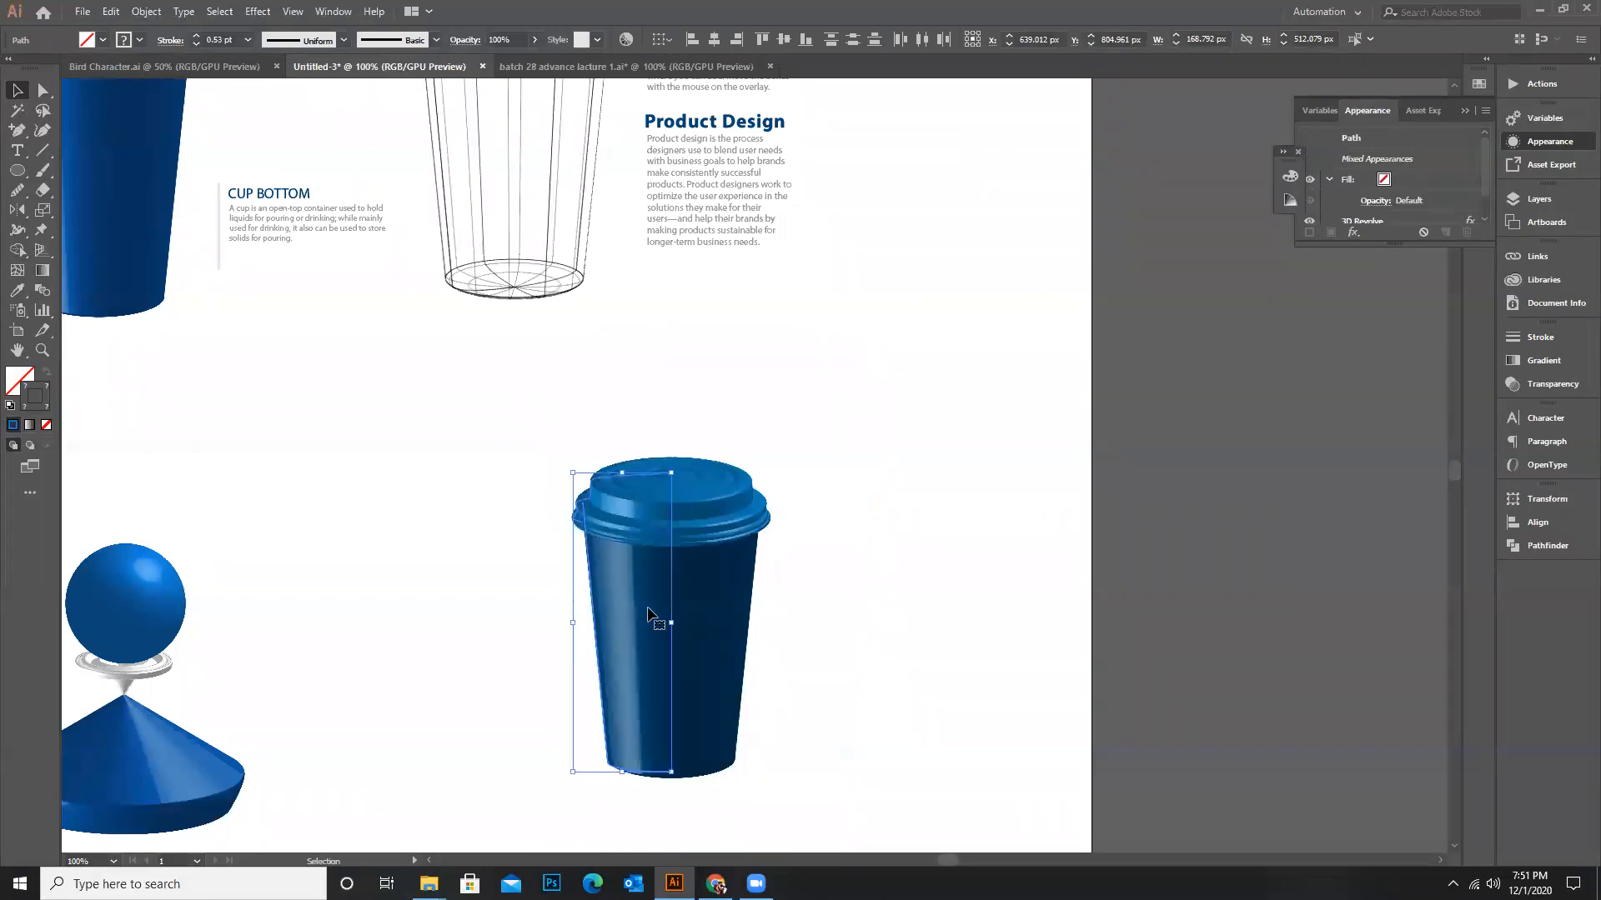
Move the blue cup to the right of the Wireframe and Product Design text and enlarge it slightly to match the neighbouring cups' height
left_click_drag(641, 566, 936, 150)
scroll(917, 217, "up", 3)
left_click_drag(951, 342, 994, 451)
left_click(1094, 338)
scroll(1002, 348, "down", 2)
scroll(936, 344, "up", 3)
left_click_drag(959, 279, 1021, 266)
left_click(1032, 386)
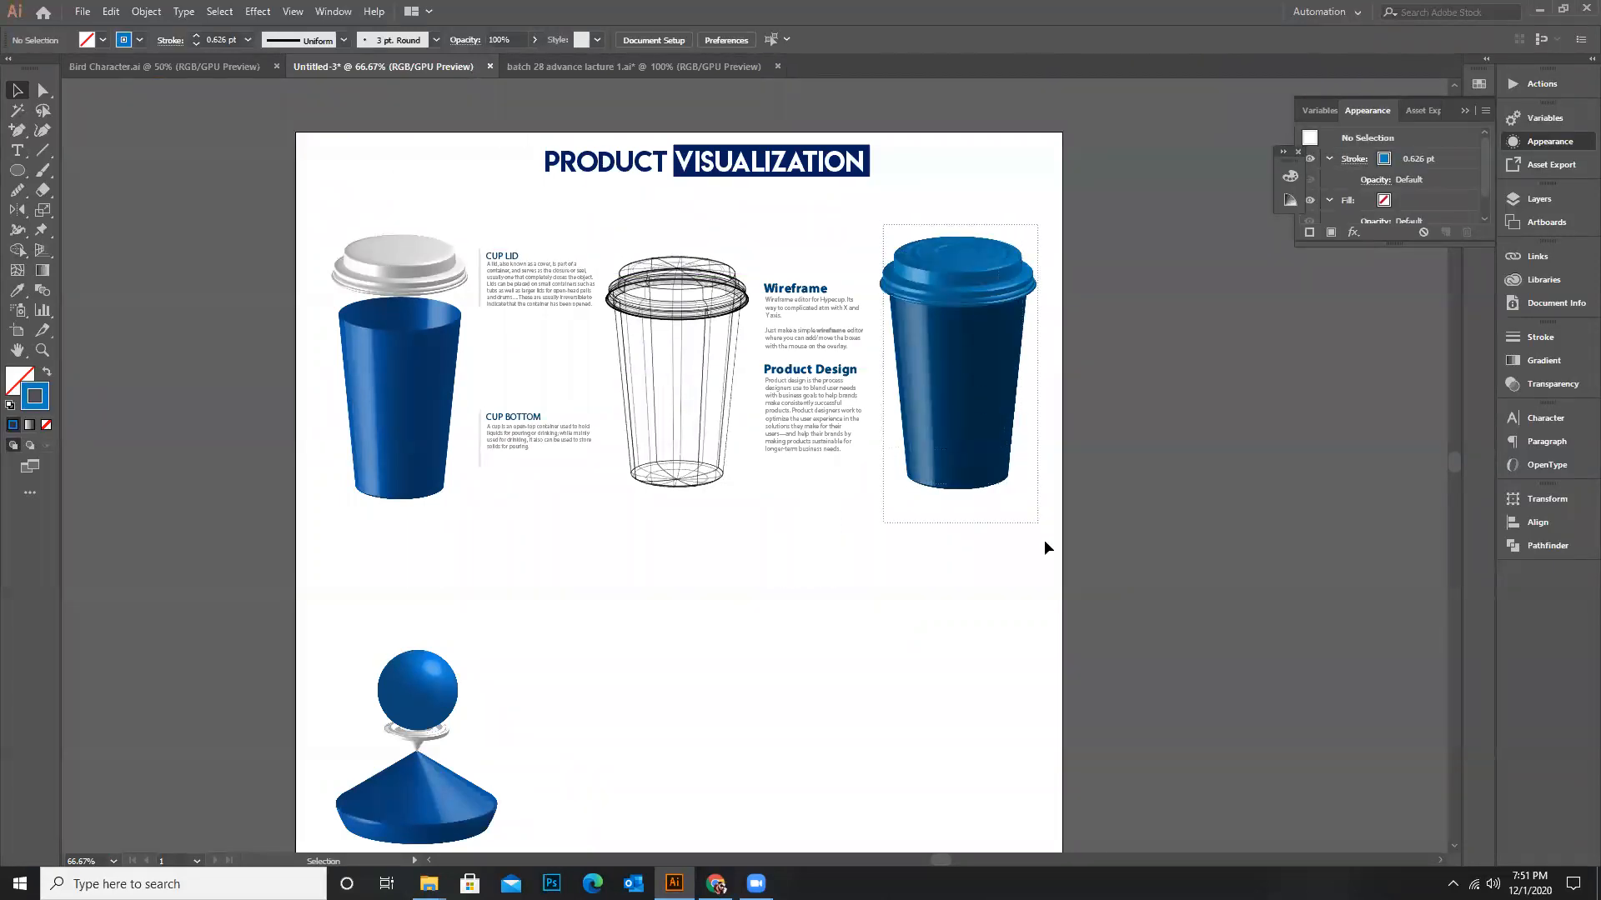
Nudge the whole blue cup slightly left towards the Product Design text and deselect it
left_click_drag(1044, 540, 1059, 559)
key("Left")
key("Left")
key("Left")
key("Left")
key("Left")
key("Left")
key("Left")
key("Left")
key("Left")
left_click(1091, 523)
scroll(744, 335, "down", 1)
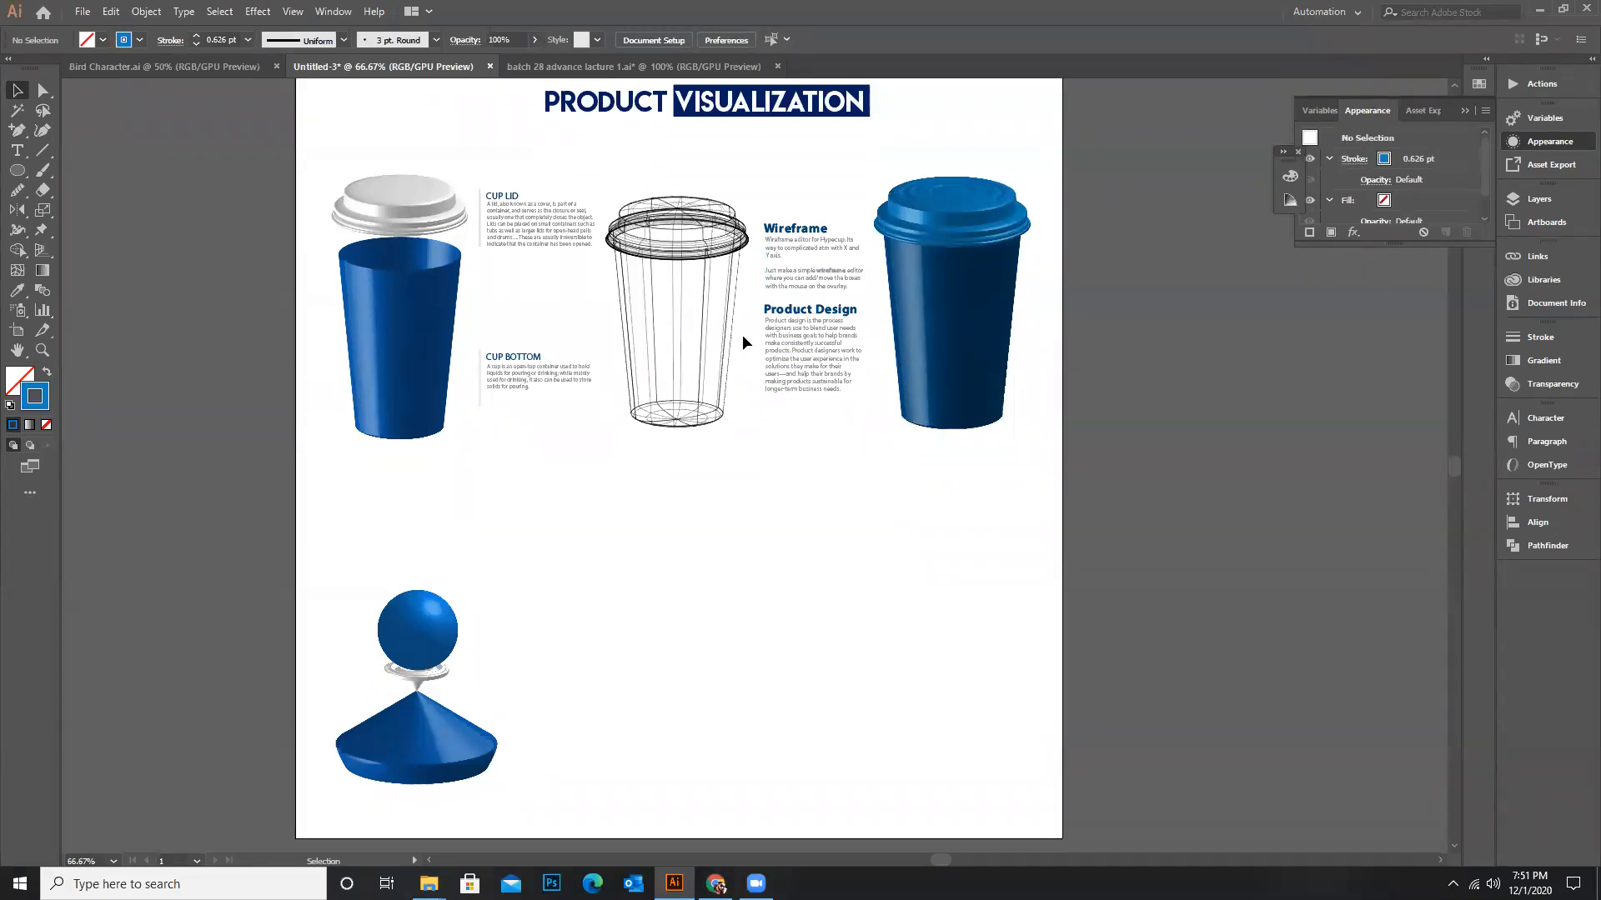
Recolour the sphere above the cone by sampling the blue cup's lid with the Eyedropper
left_click(420, 642)
key("i")
left_click(937, 206)
left_click(17, 90)
Try to apply the blue cup body's styling to the cone with the Eyedropper
left_click(297, 730)
left_click_drag(297, 723, 598, 775)
key("i")
left_click(932, 320)
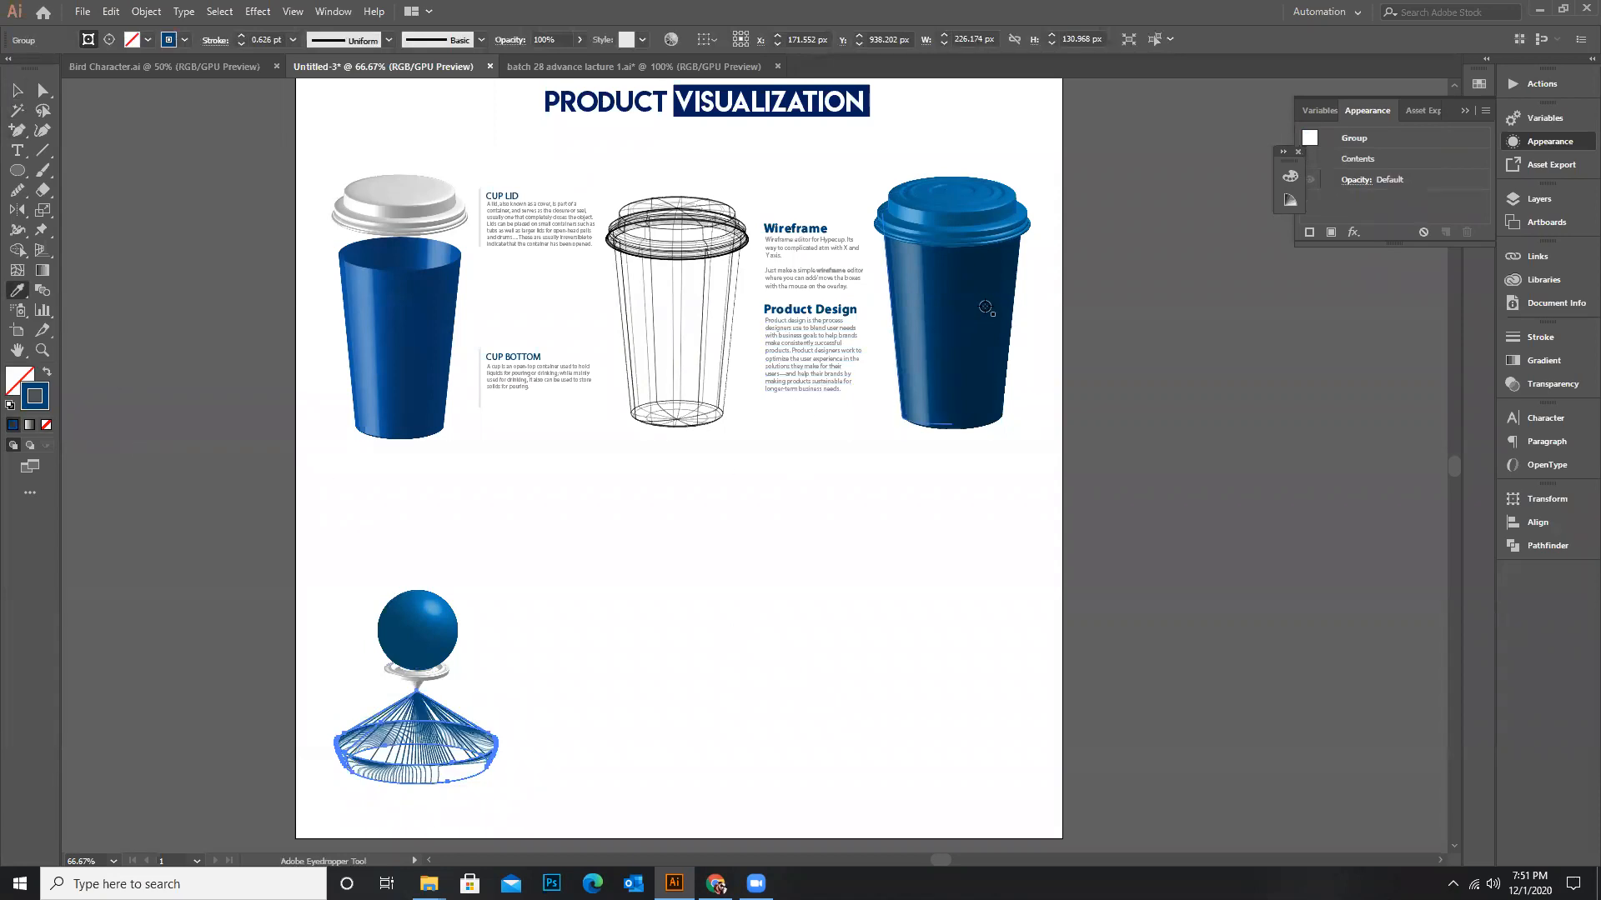
key("v")
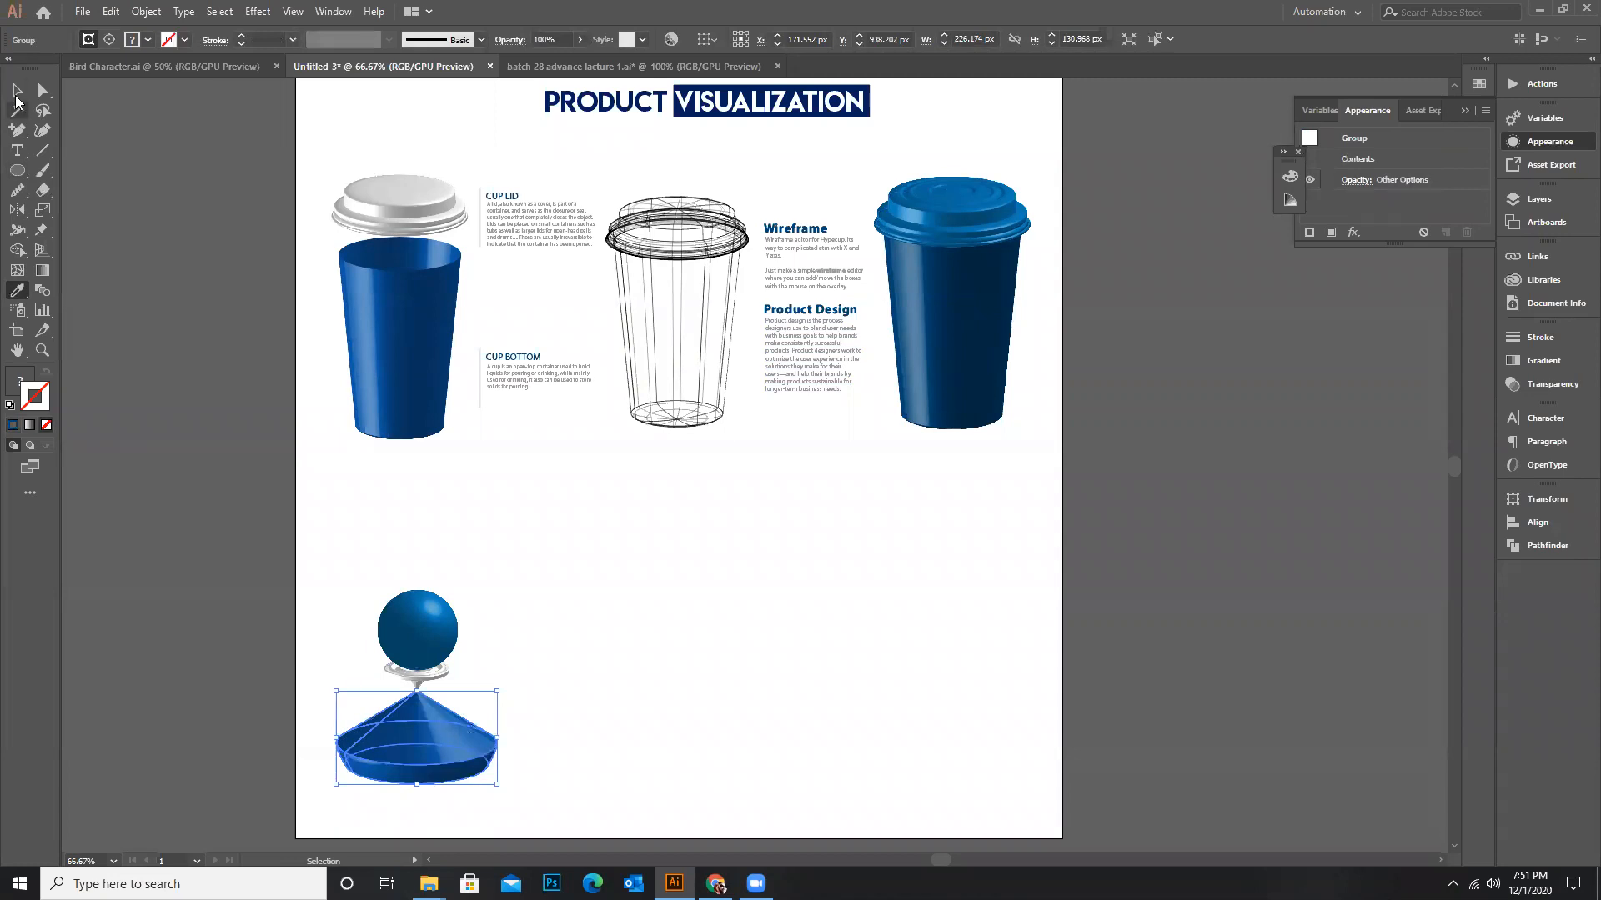
Select the sphere, ring and cone together, shift them slightly down and left, and deselect them
left_click(490, 773)
left_click_drag(490, 773, 517, 808)
left_click_drag(439, 767, 424, 779)
left_click(472, 253)
Copy the 3D. Modeling heading and paragraph from batch 28 advance lacture 1.ai into Untitled-3 and place them above the sphere
left_click(572, 64)
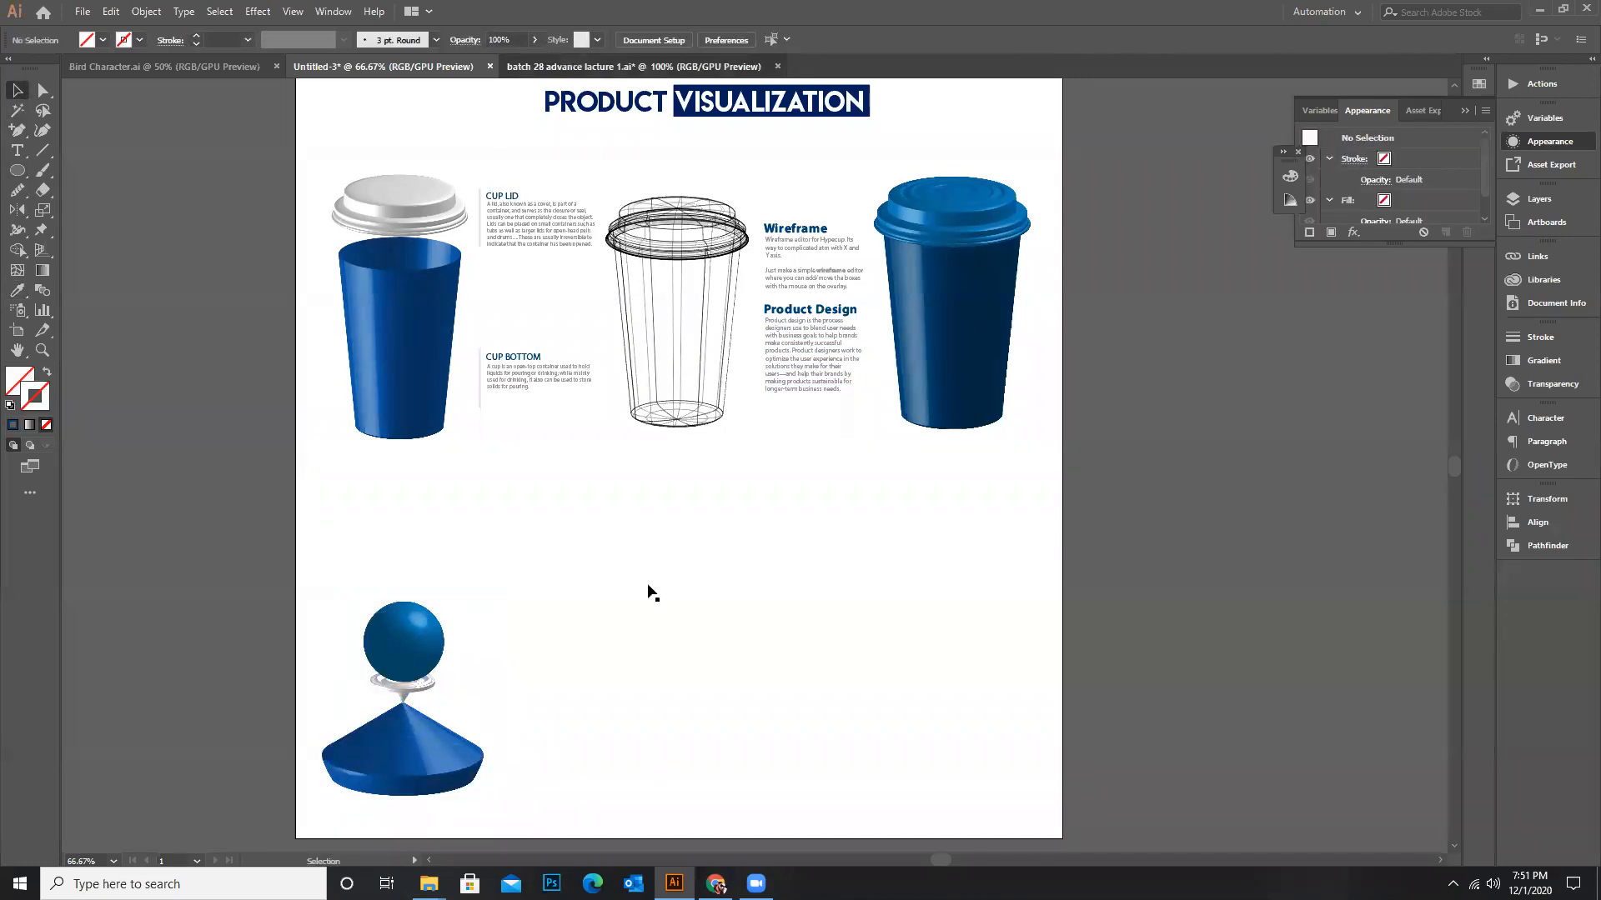
scroll(361, 548, "down", 5)
left_click(351, 588)
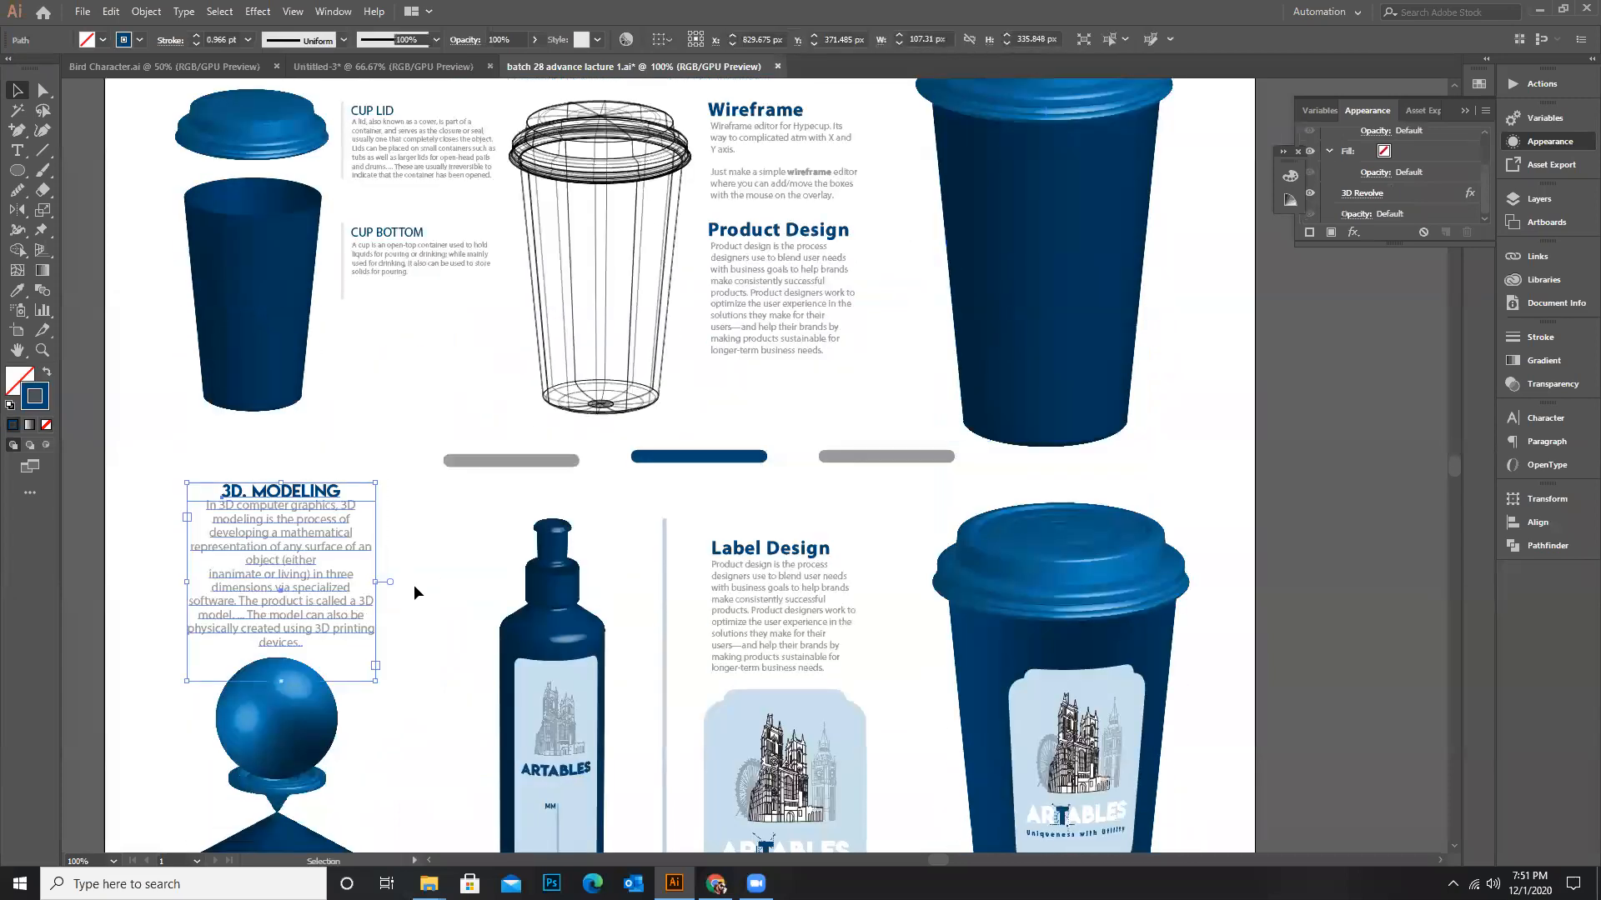
left_click(409, 62)
key("ctrl+v")
left_click_drag(768, 434, 421, 531)
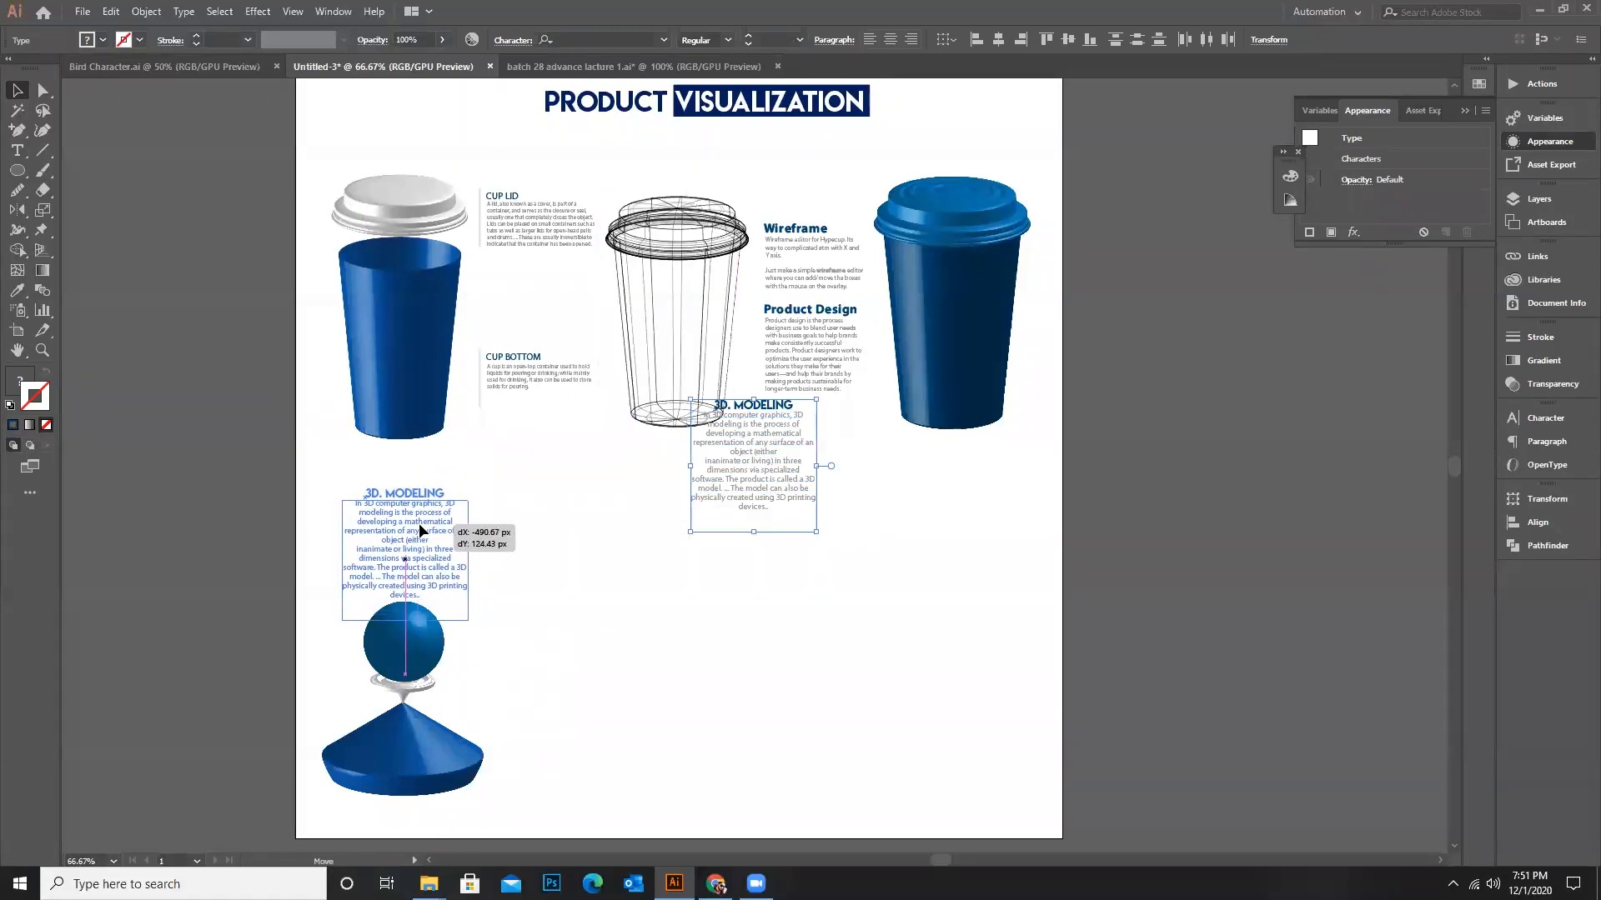
left_click_drag(515, 551, 515, 551)
left_click(621, 499)
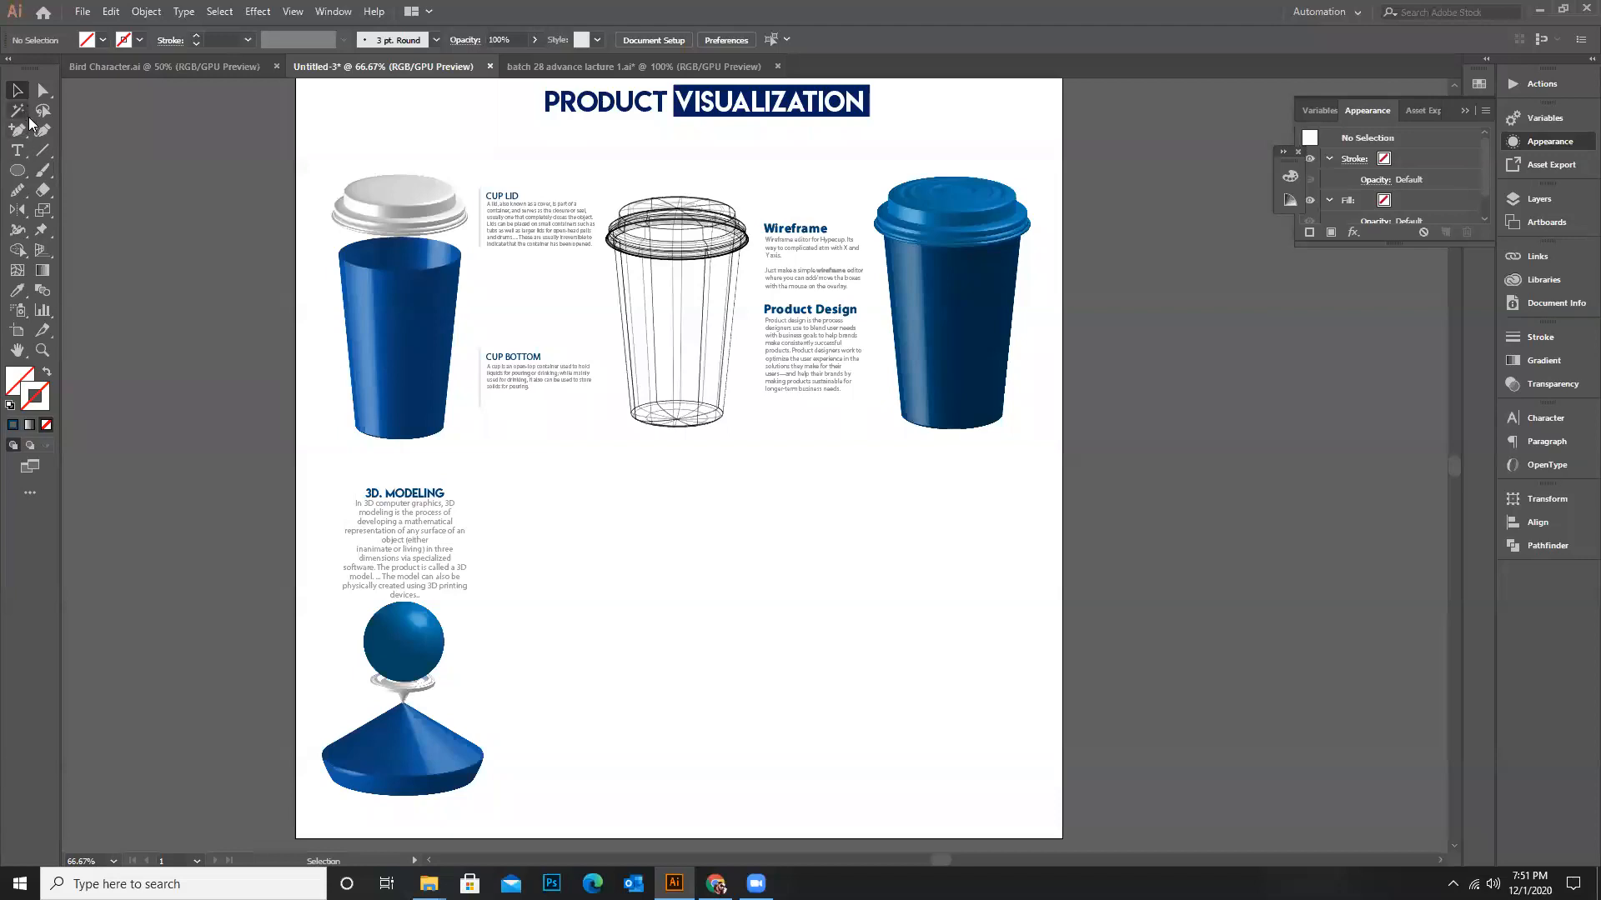
Draw a straight horizontal line with the Pen tool across the full artboard width at Y 540 px, between the cups and 3D. Modeling
left_click_drag(16, 130, 65, 134)
left_click(65, 132)
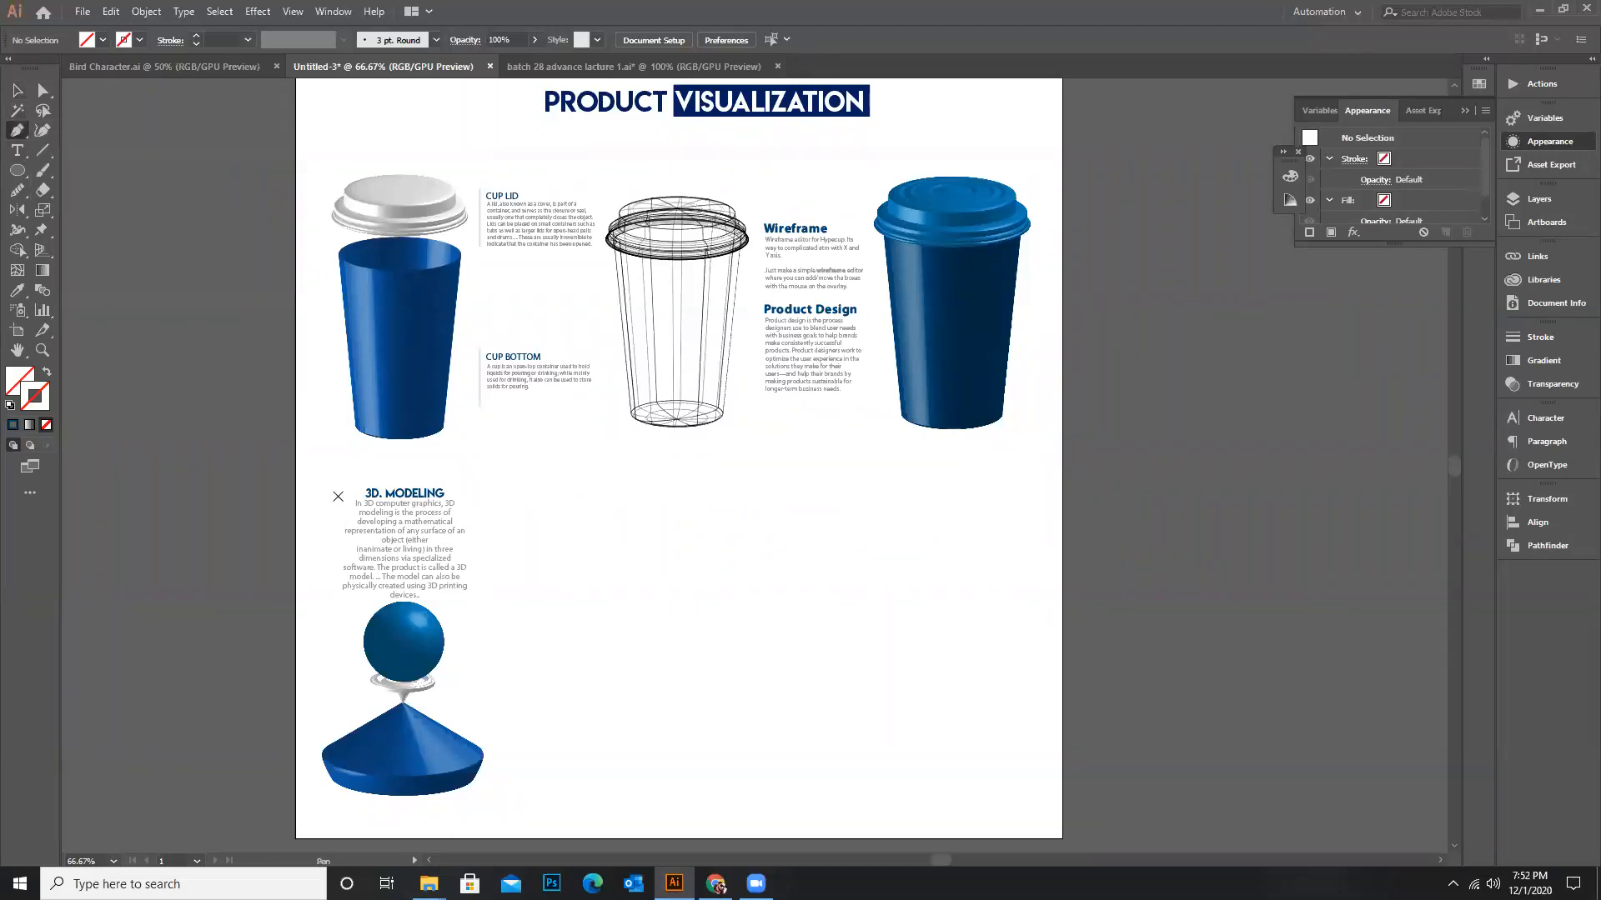
left_click(297, 455)
left_click(1062, 456, "shift")
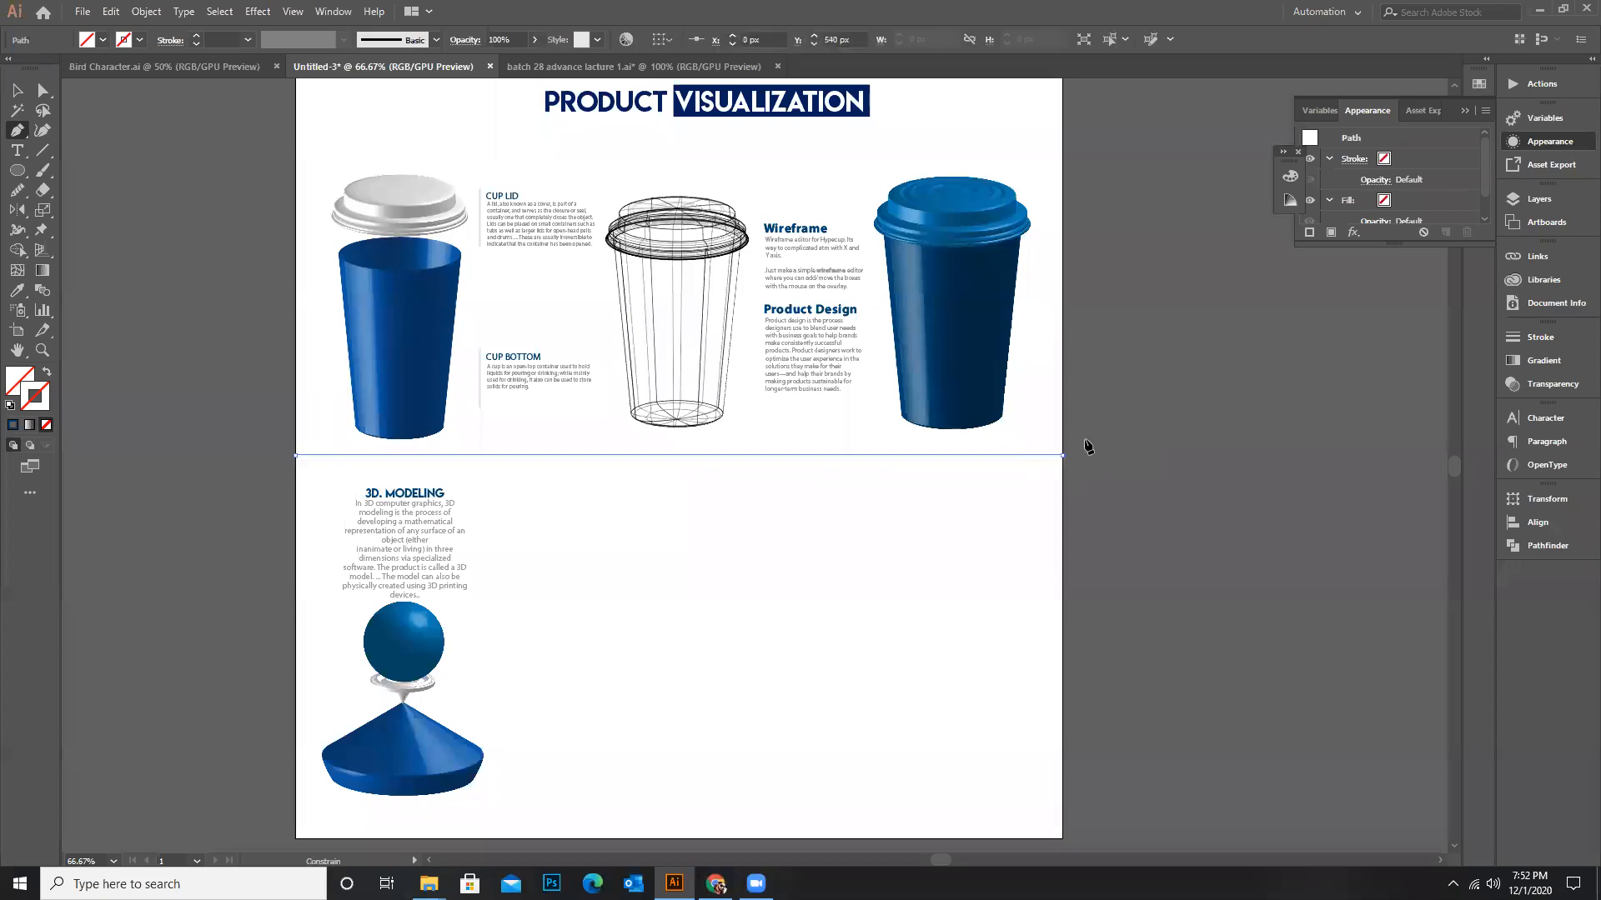
Give the divider line a 1 pt blue dashed stroke with 6 pt dashes and round caps, and deselect it
left_click(1540, 339)
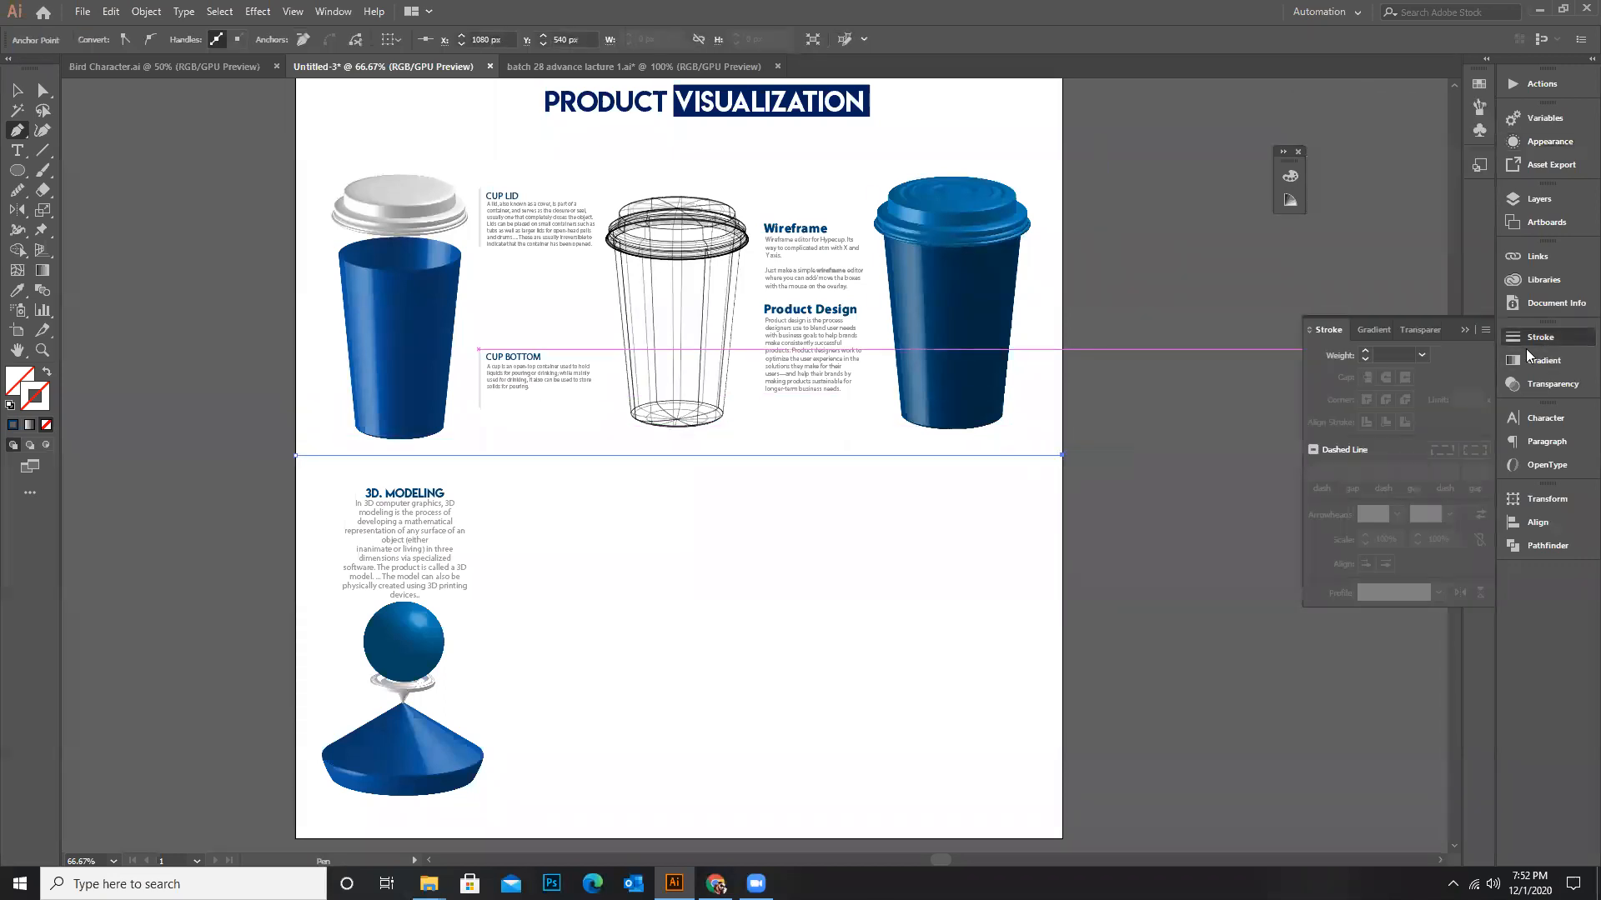
left_click(1314, 448)
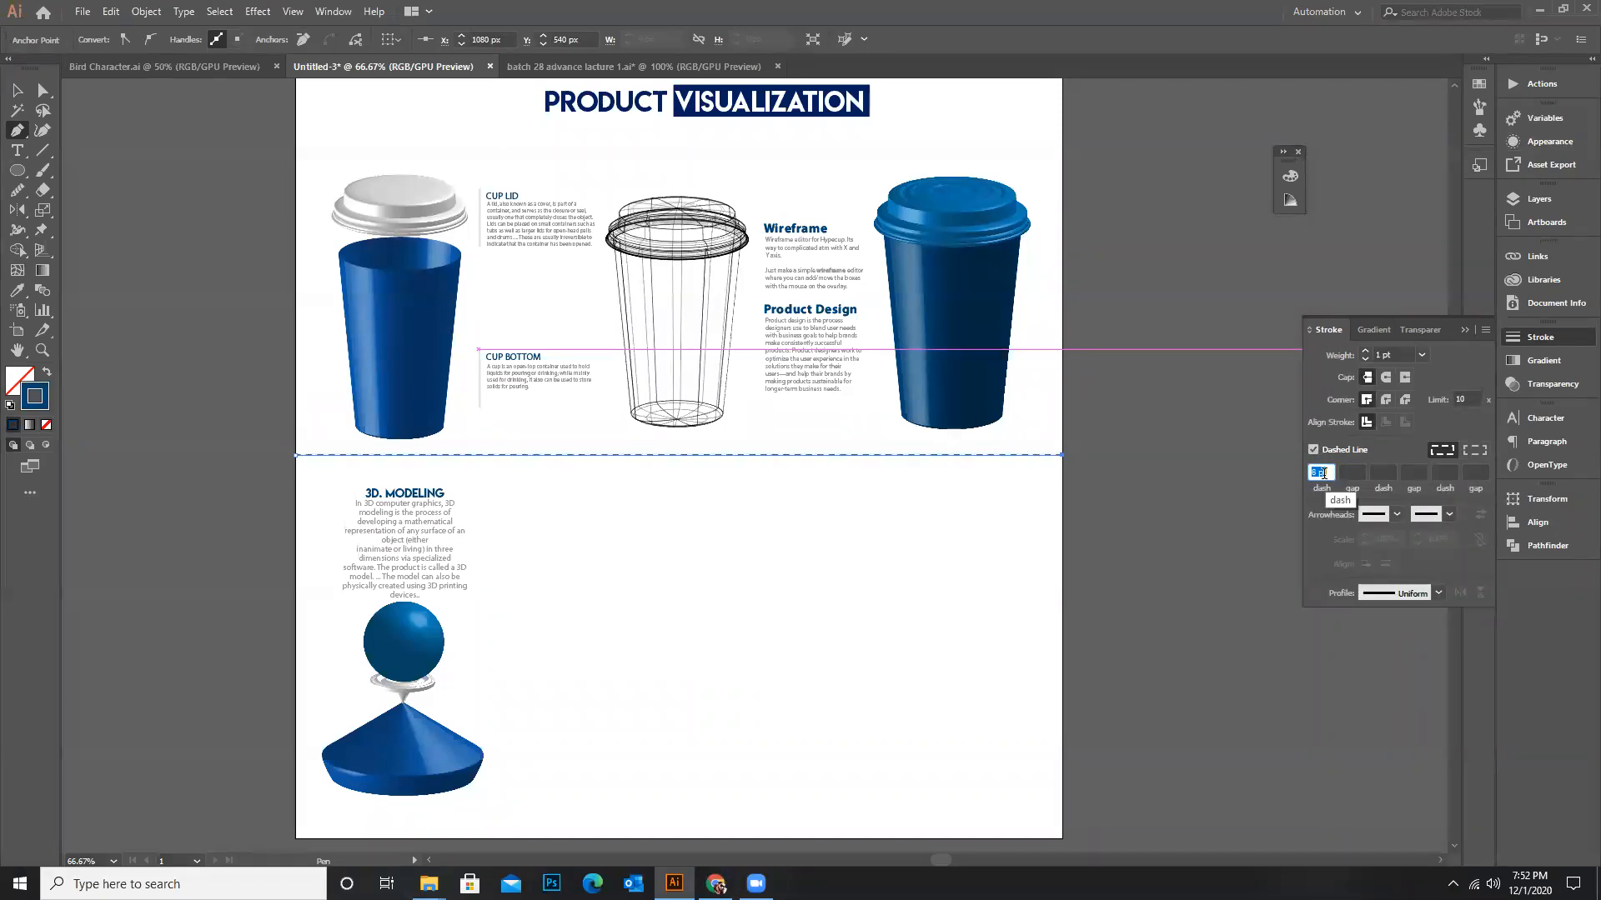
type("6")
left_click(1385, 377)
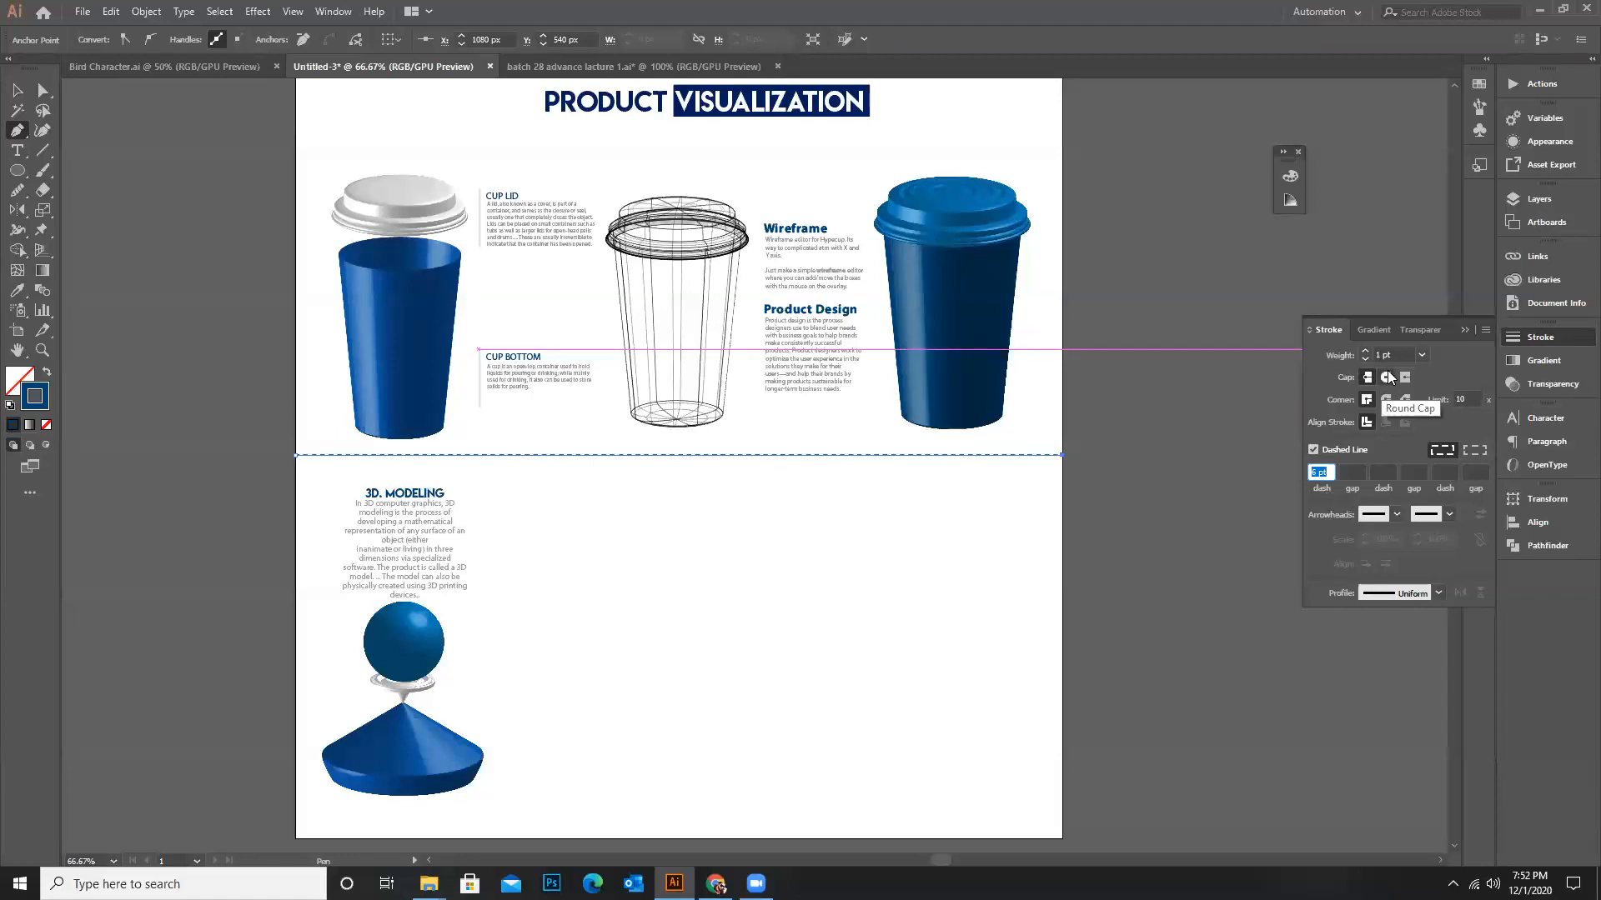
left_click(10, 90)
left_click(784, 543)
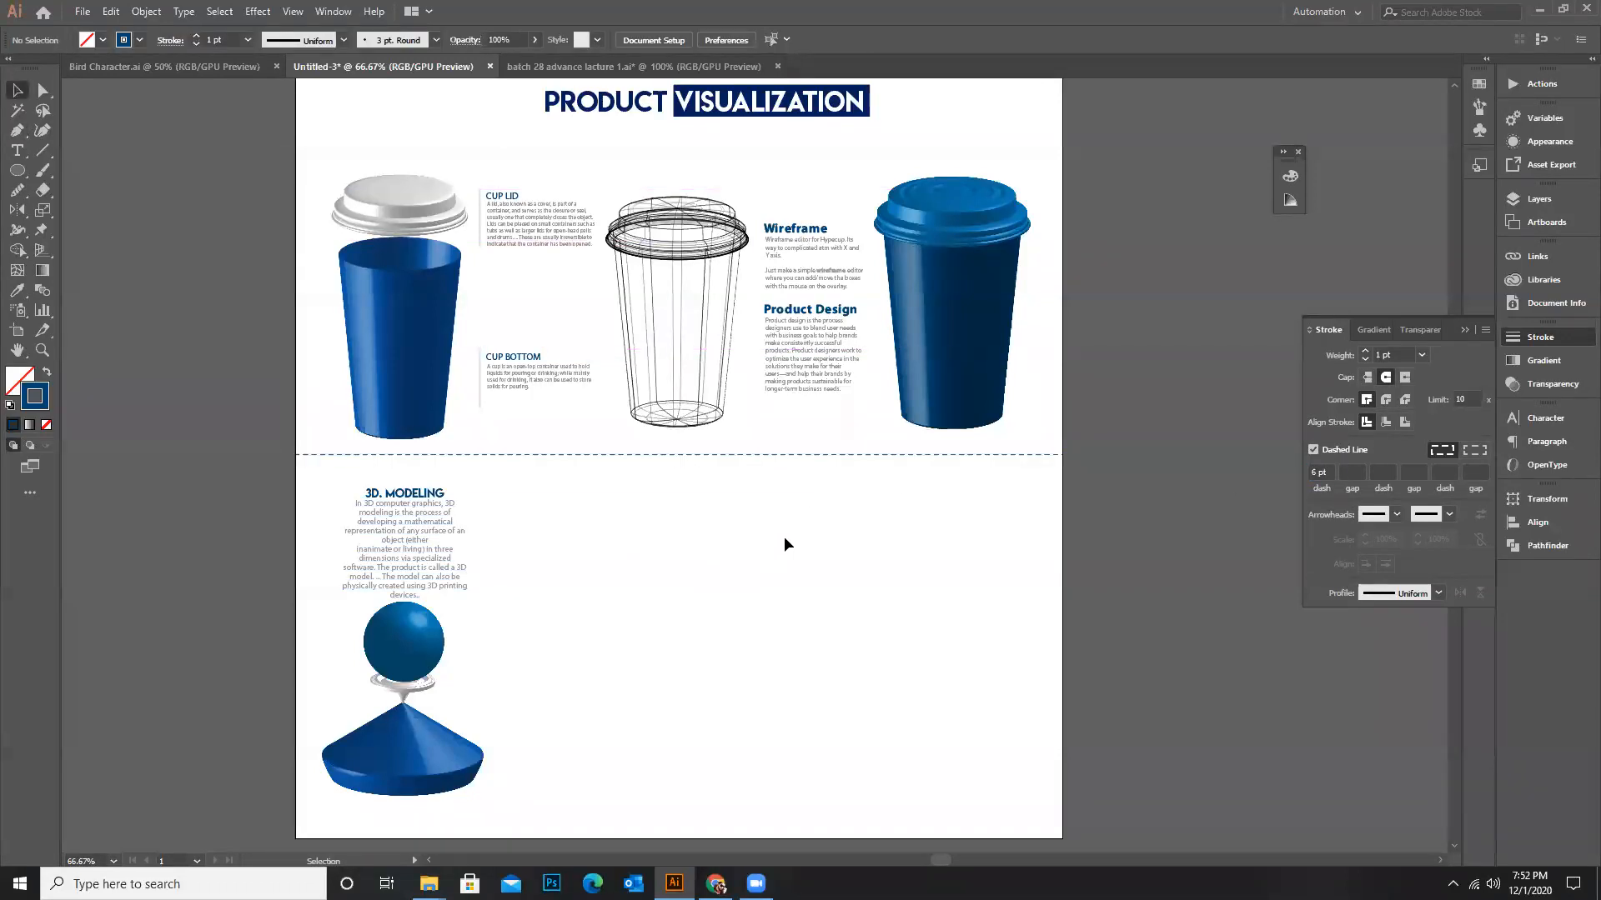
scroll(684, 534, "down", 2)
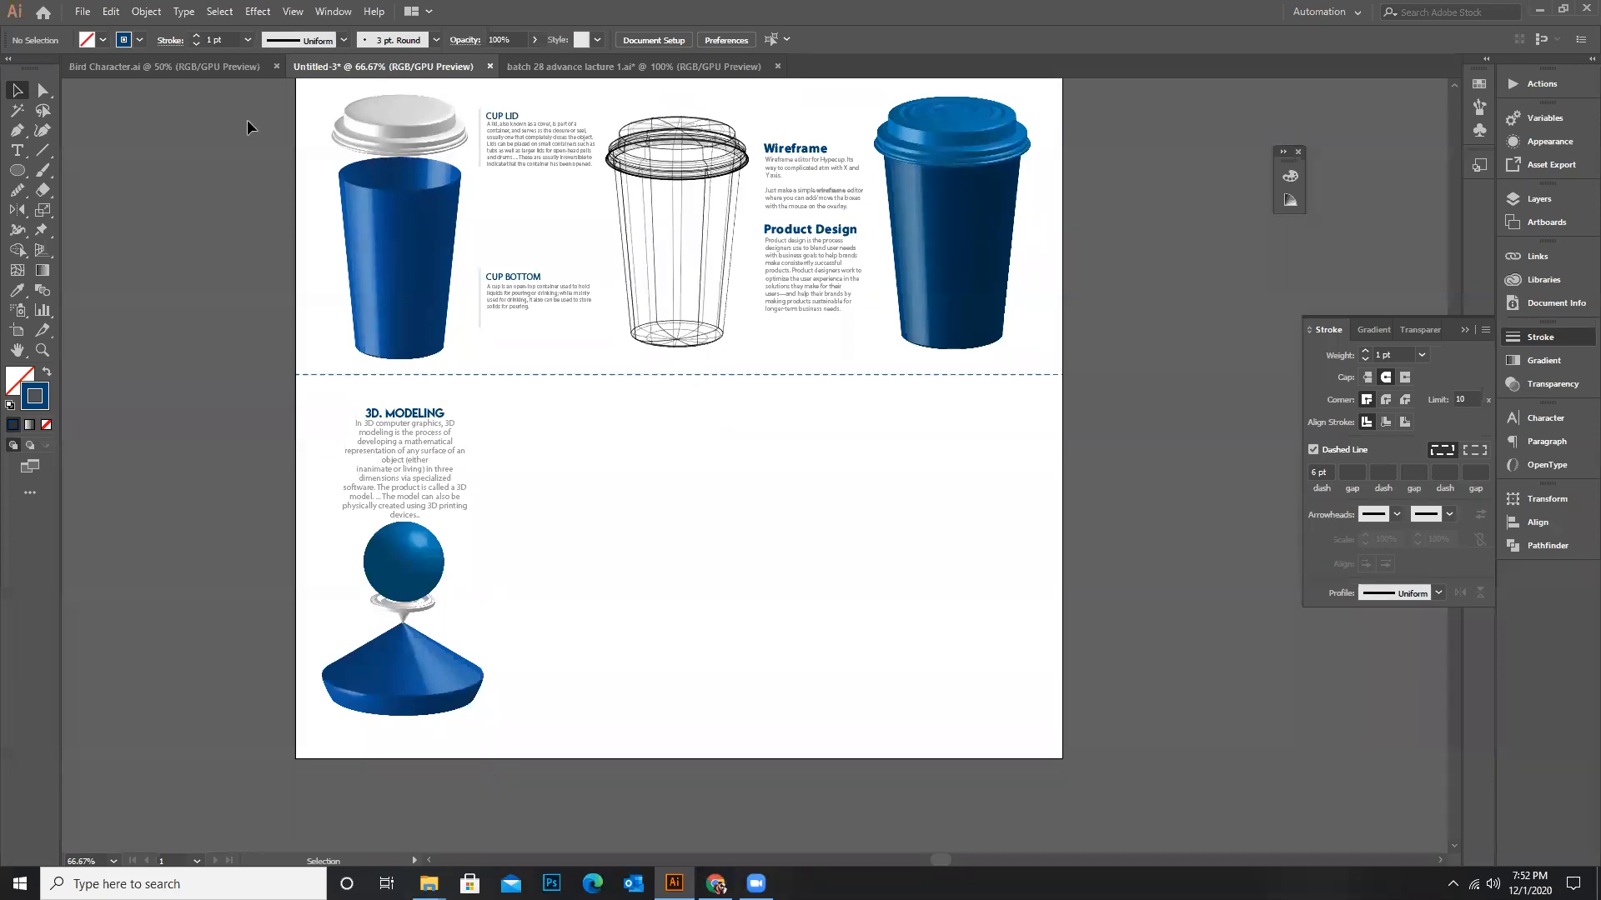
Compare the product visualization sheet with the finished layout in batch 28 advance lacture 1.ai
scroll(642, 492, "down", 1)
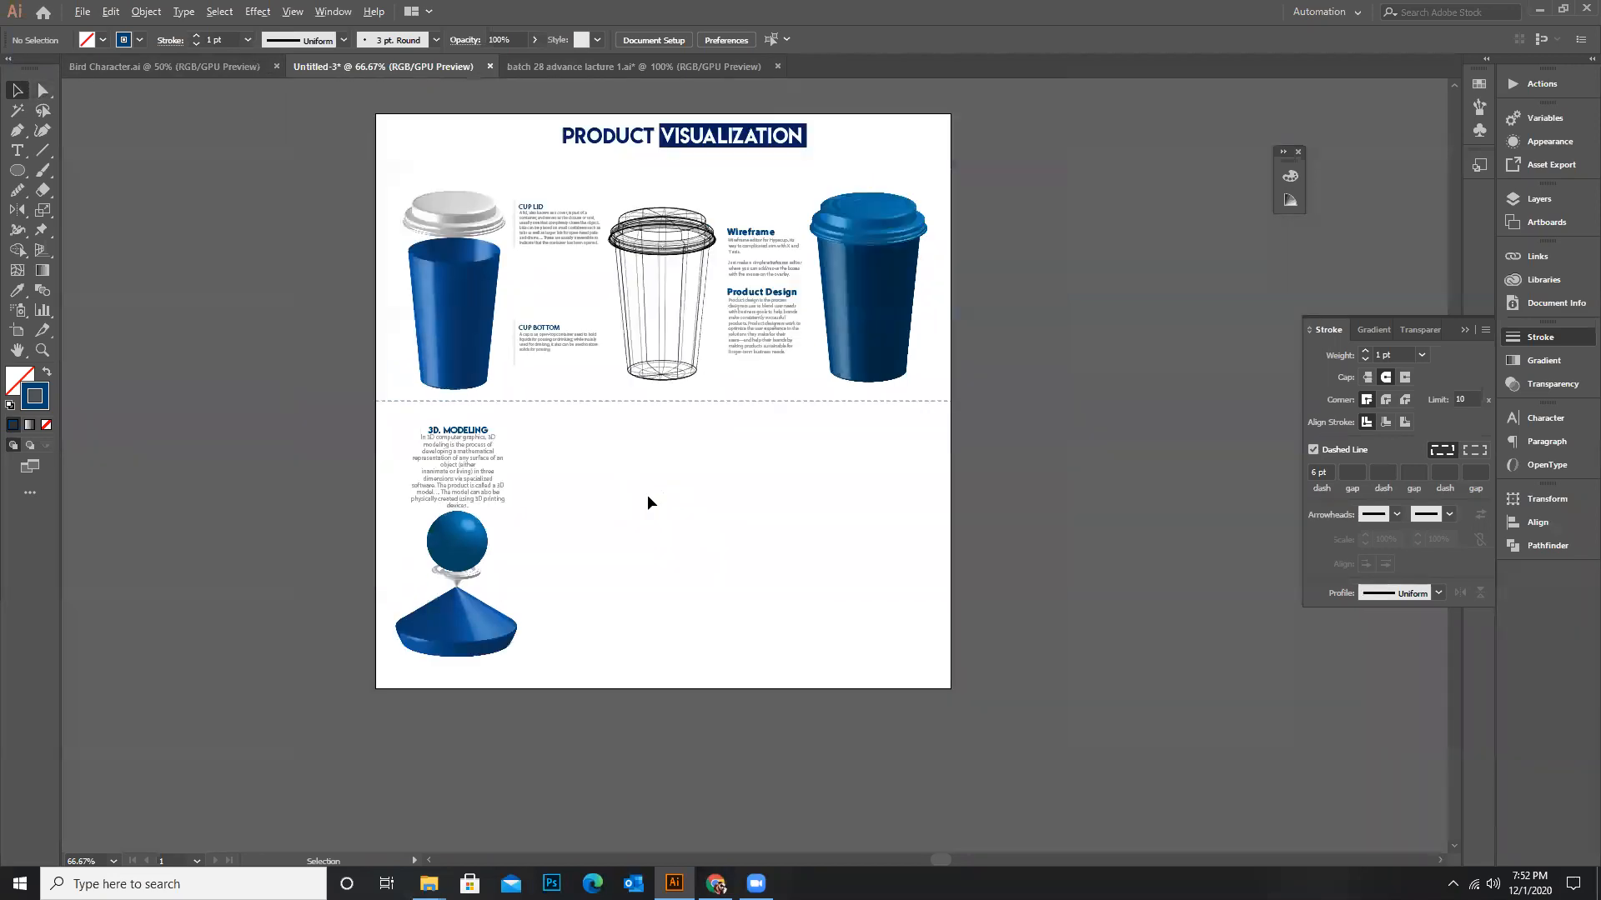
scroll(884, 355, "up", 2)
scroll(800, 341, "down", 1)
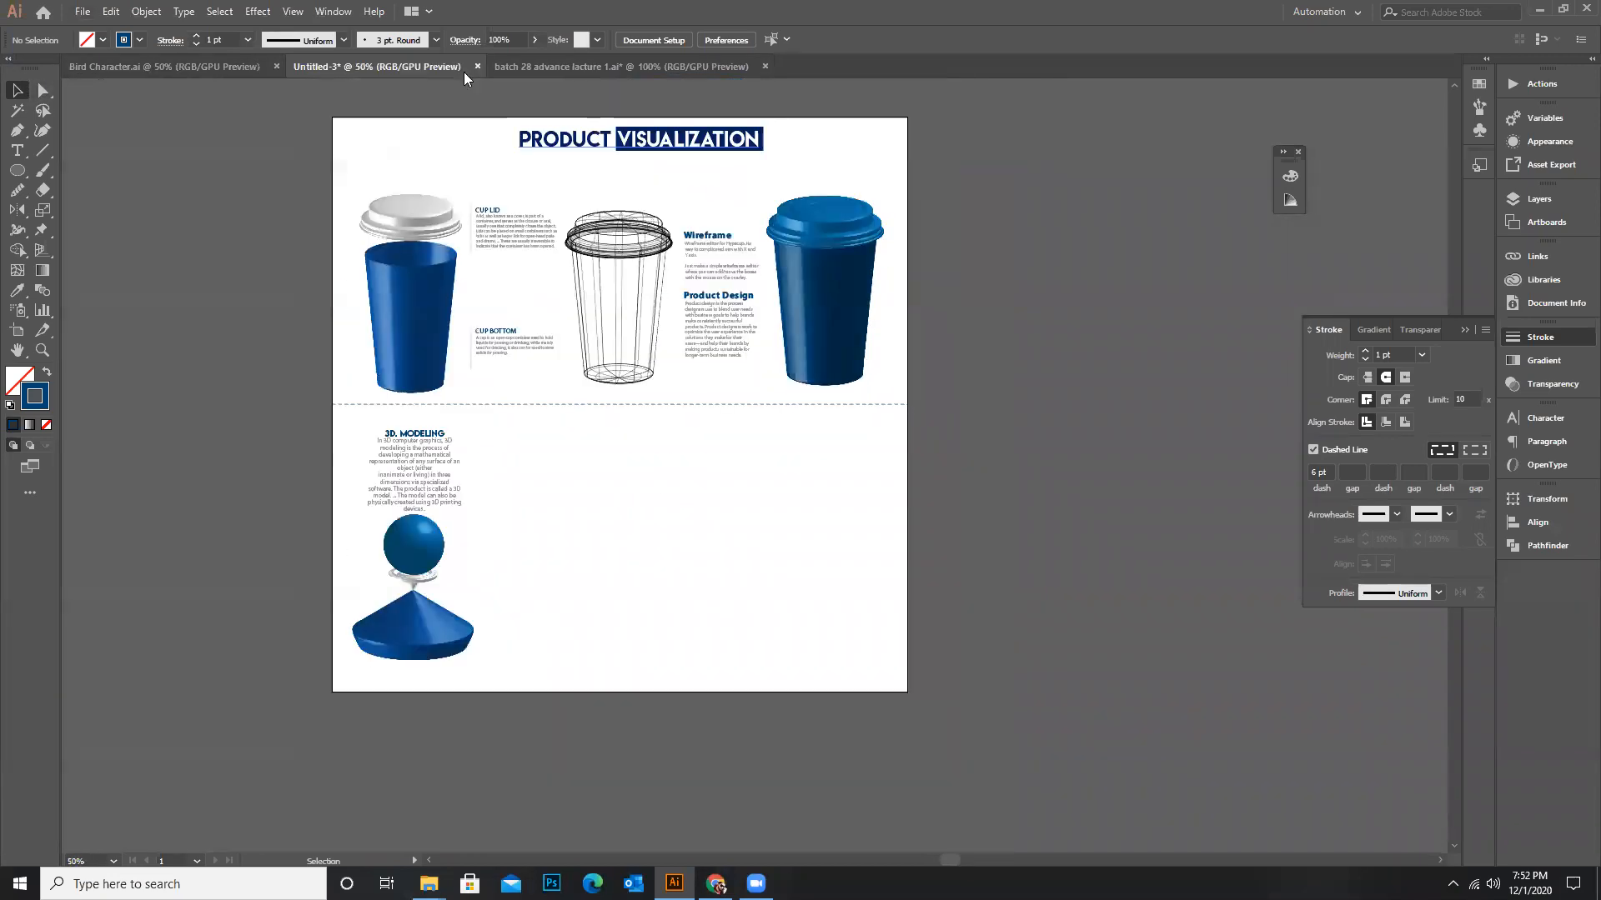
left_click(550, 67)
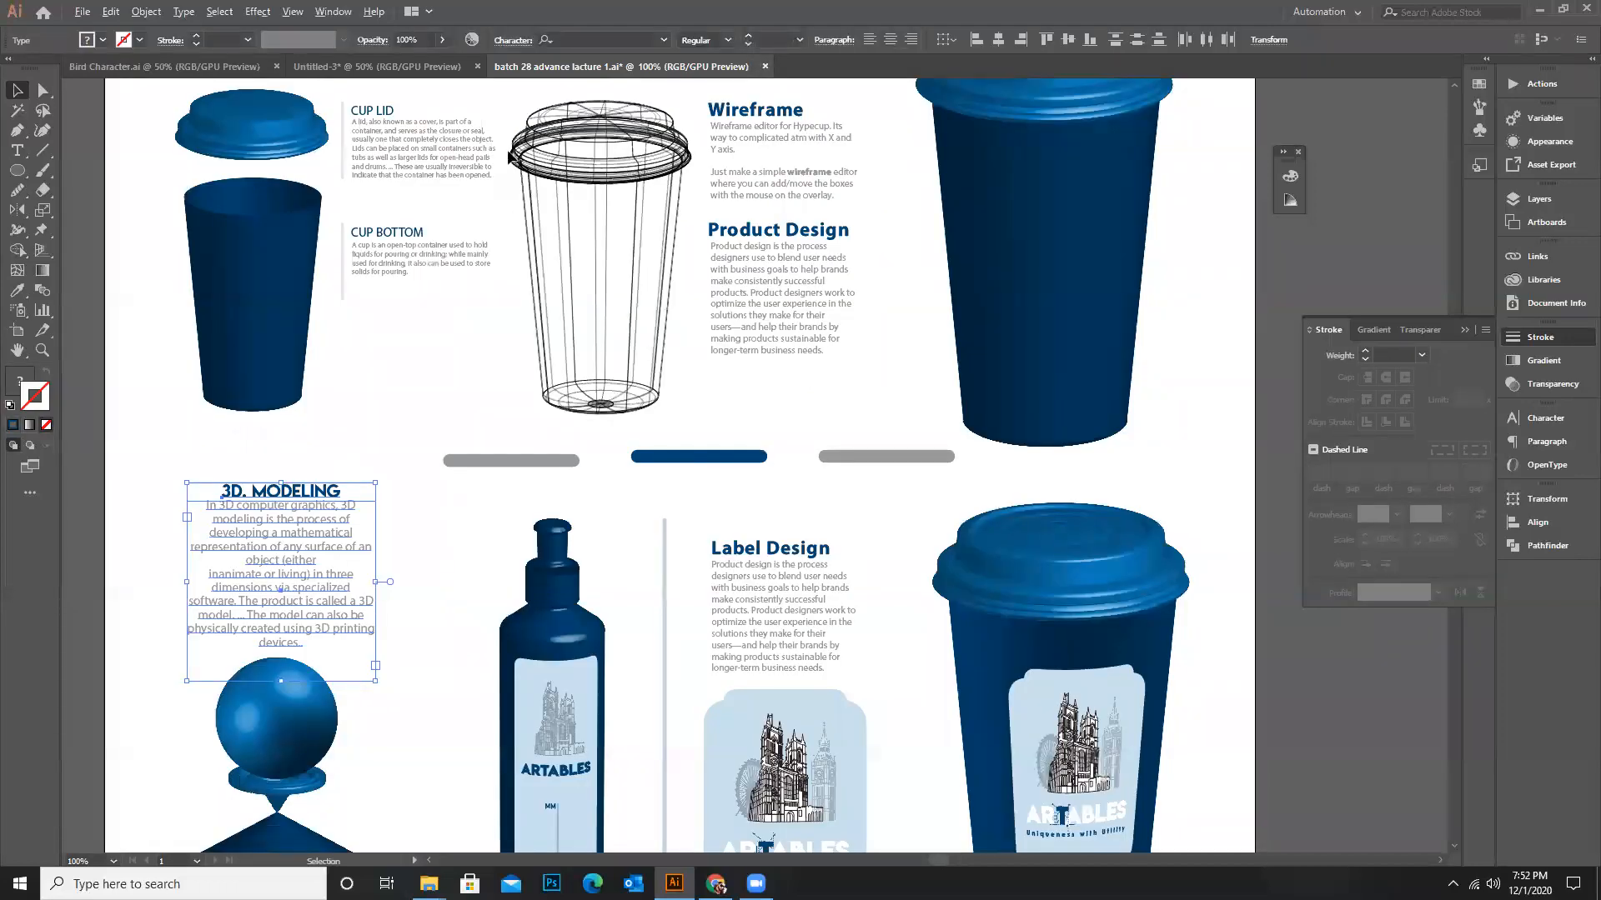
scroll(607, 457, "down", 2)
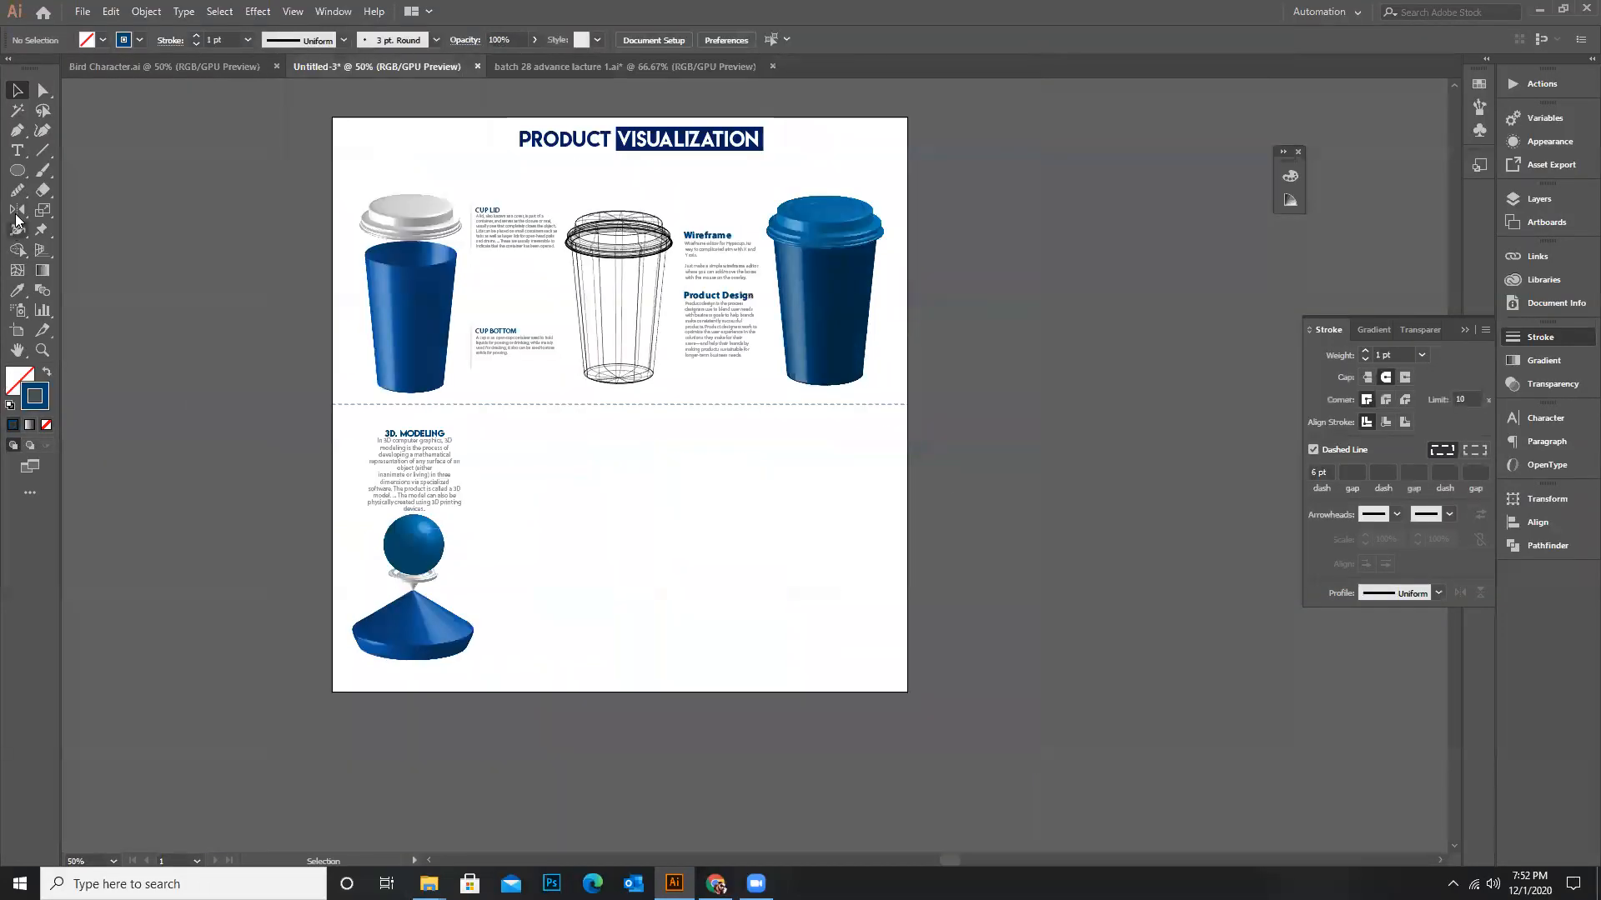
In the Untitled-3 document, draw a rectangle about 272 × 418 px beside the artboard and a strip about 234 × 41 px across its upper edge
right_click(15, 174)
left_click(66, 172)
scroll(1057, 436, "up", 1)
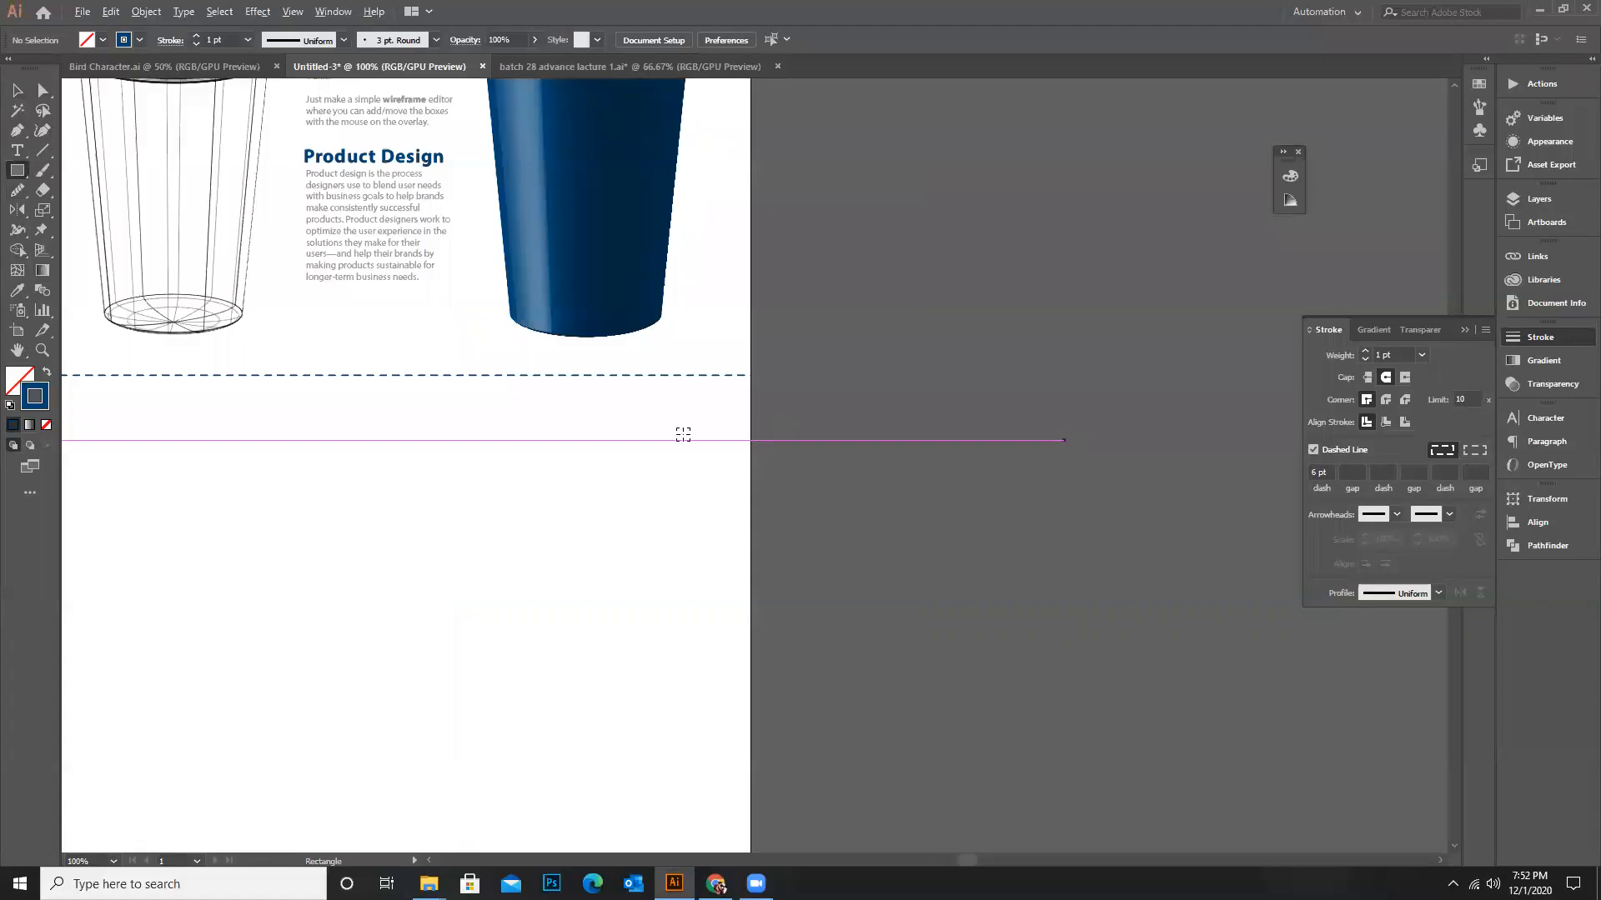
scroll(679, 433, "down", 1)
left_click_drag(880, 354, 1023, 574)
scroll(1023, 434, "up", 1)
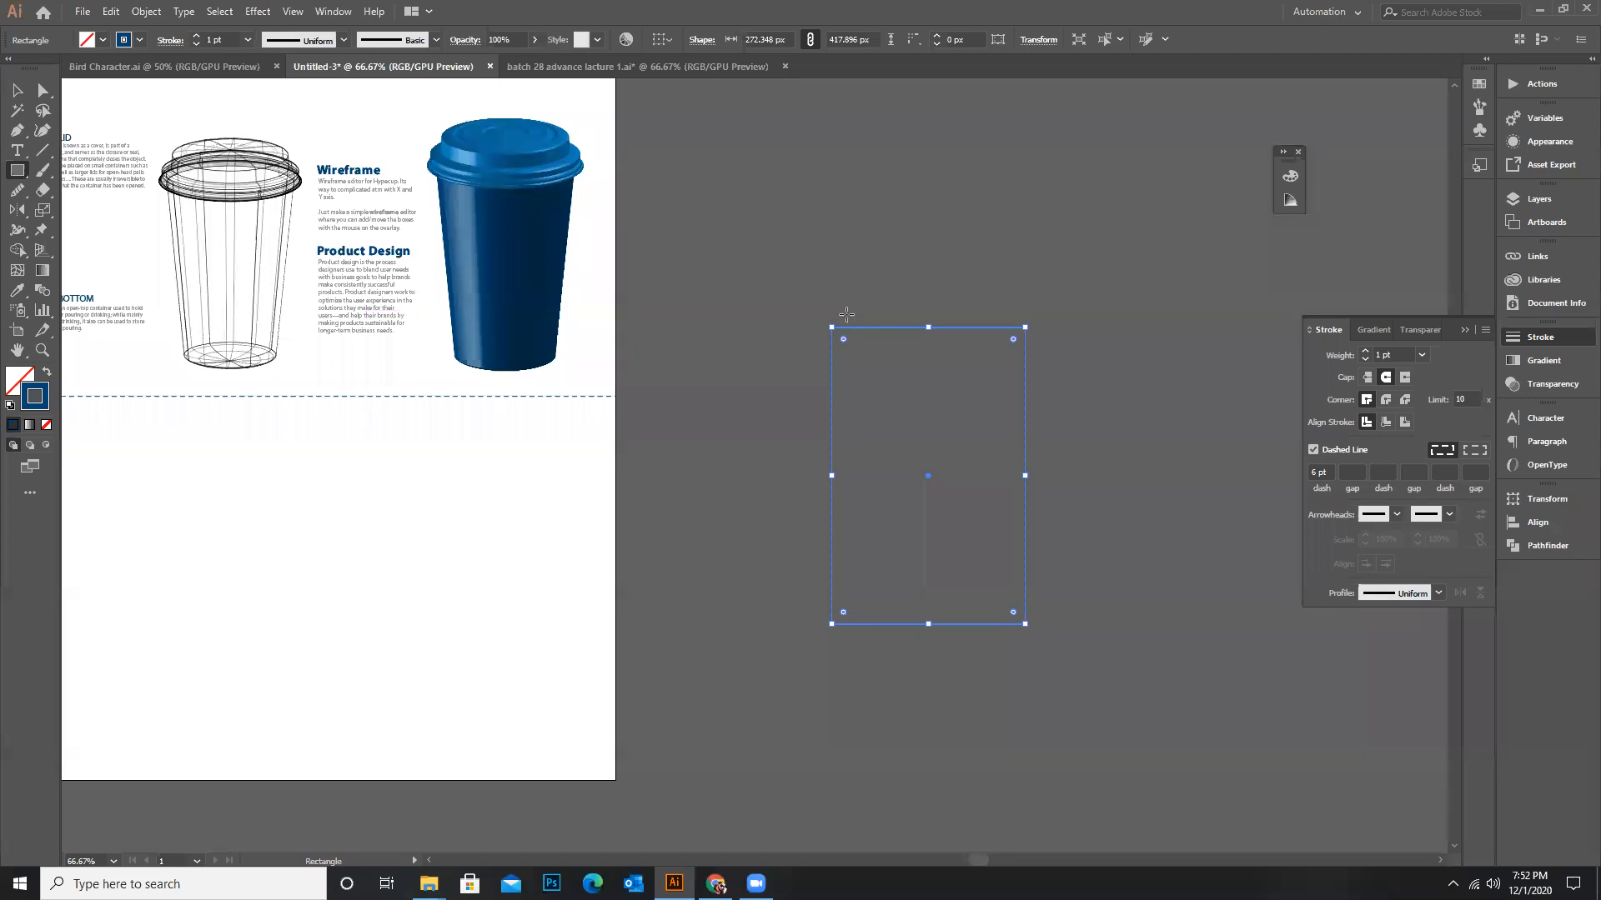
left_click_drag(846, 315, 1013, 341)
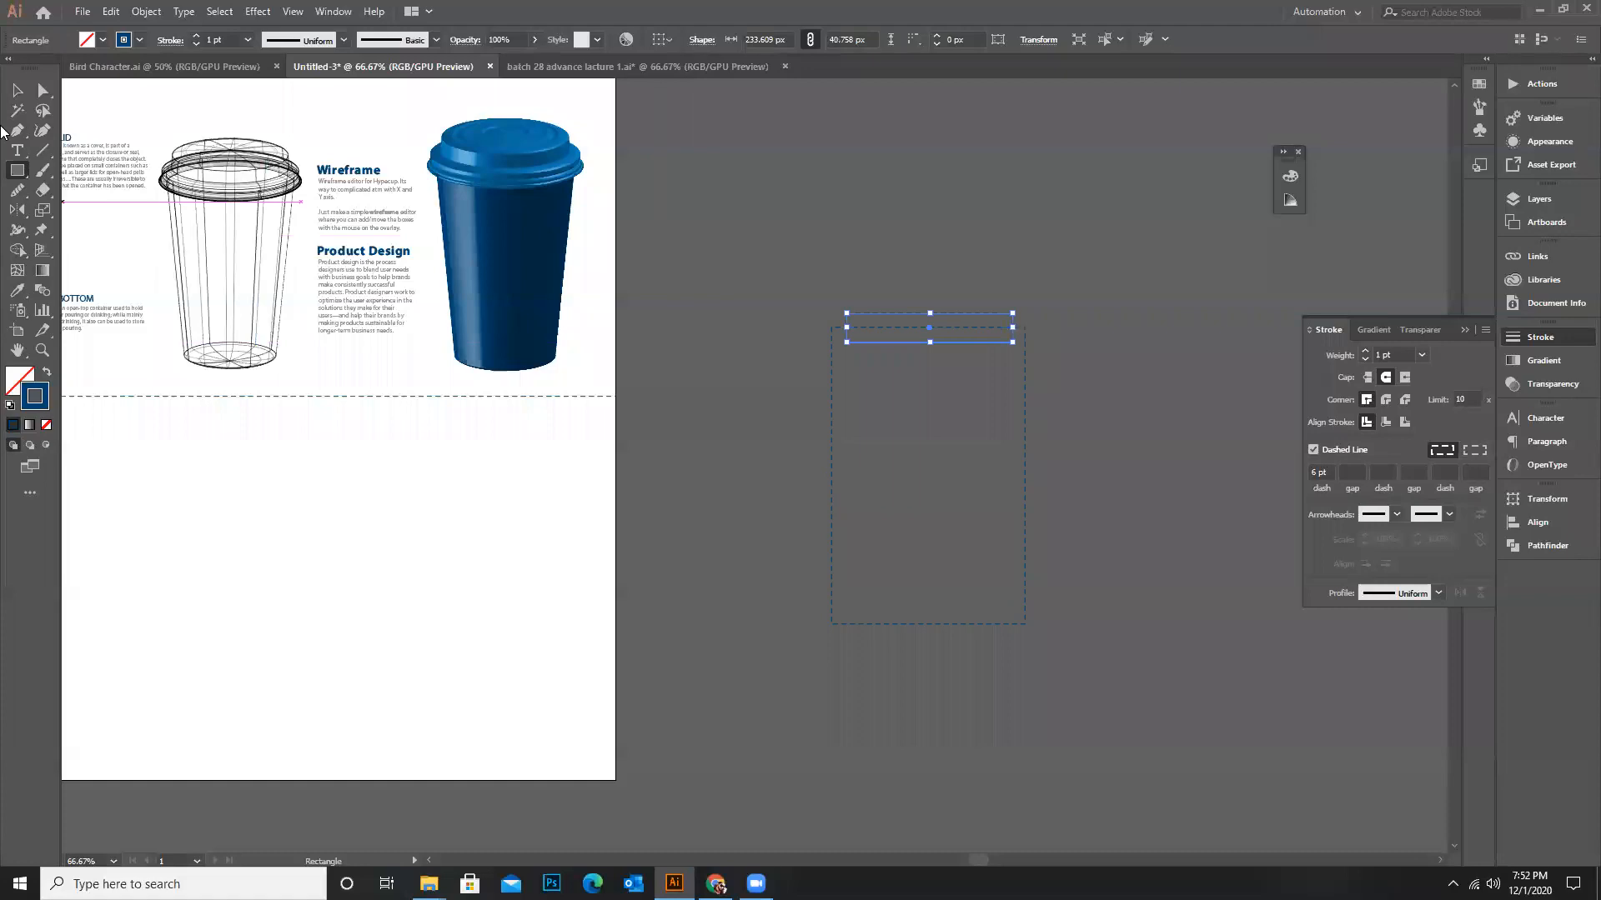
Turn off the dashed stroke on both rectangles and copy the strip onto the tall rectangle's lower edge
left_click(16, 90)
left_click_drag(777, 252, 1233, 450)
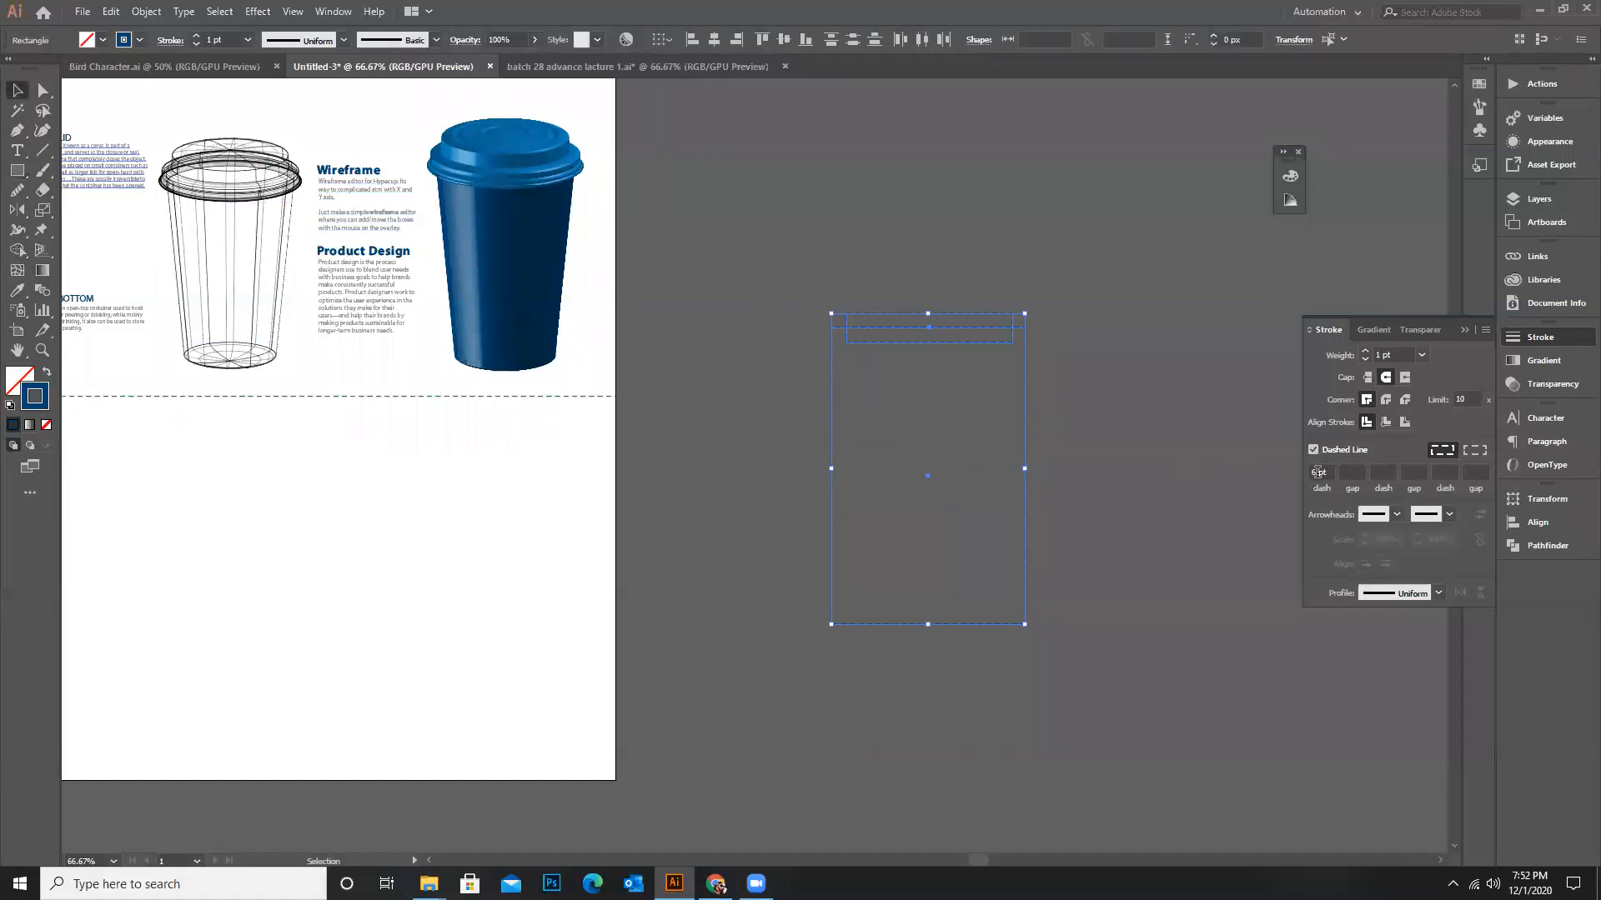
left_click(1313, 451)
left_click(852, 318)
left_click_drag(908, 342, 945, 640)
Round all four corners of the tall rectangle to a radius of about 35 px
left_click(1033, 368)
left_click(1025, 461)
left_click(984, 521)
left_click(984, 521)
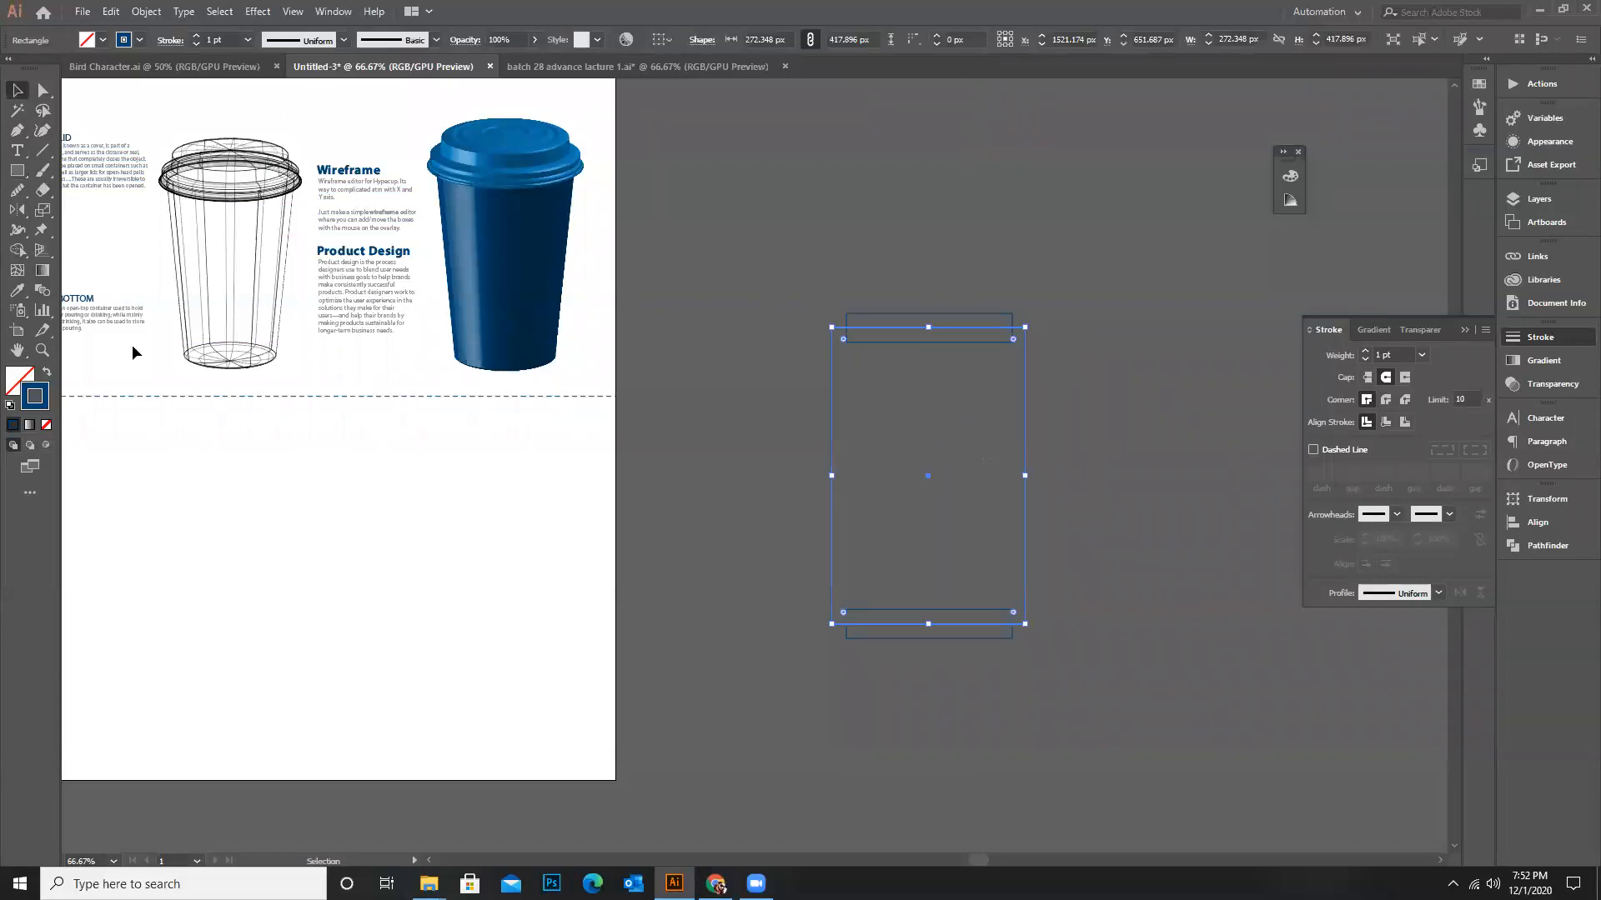
left_click(43, 90)
left_click_drag(844, 346, 859, 359)
left_click(965, 409)
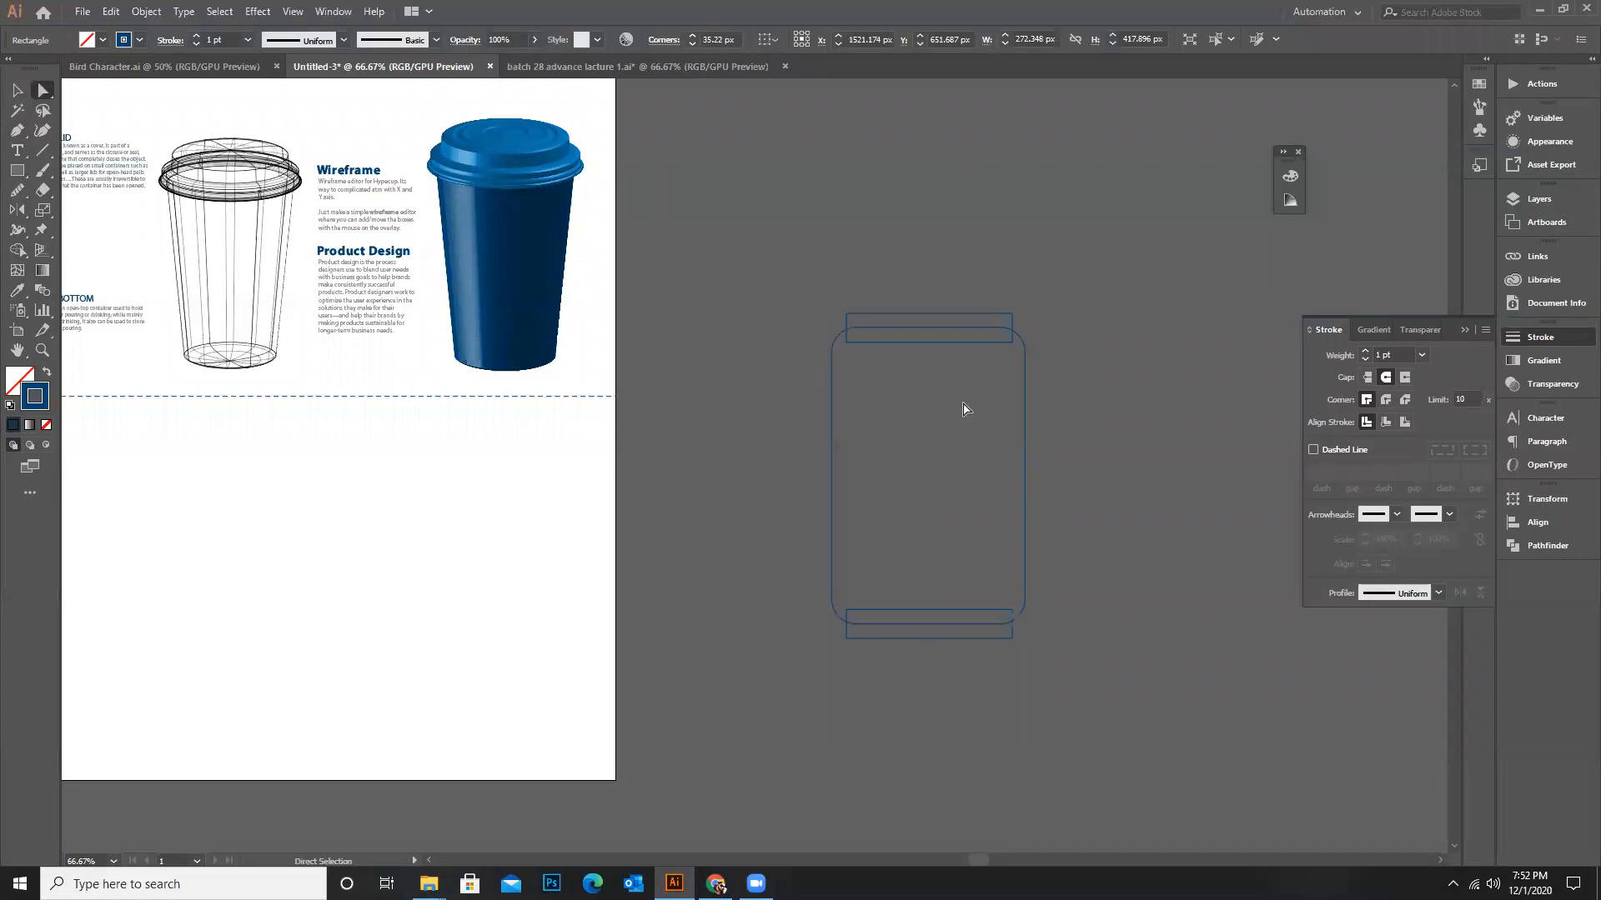
left_click(925, 325)
left_click_drag(890, 601, 906, 617)
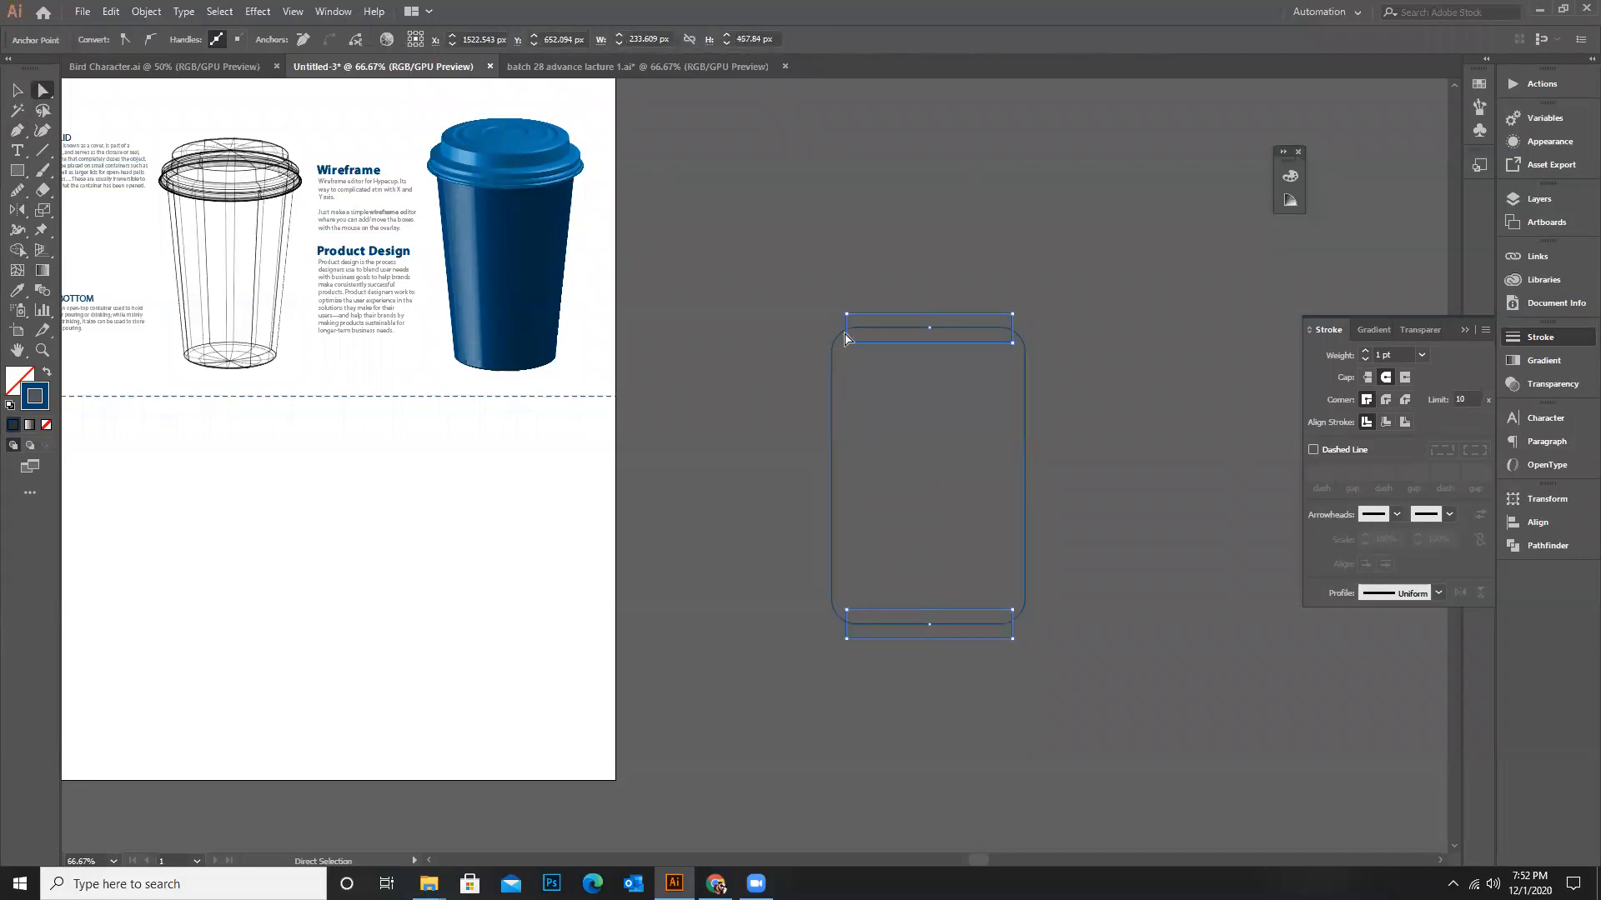
left_click(850, 298)
left_click(867, 314)
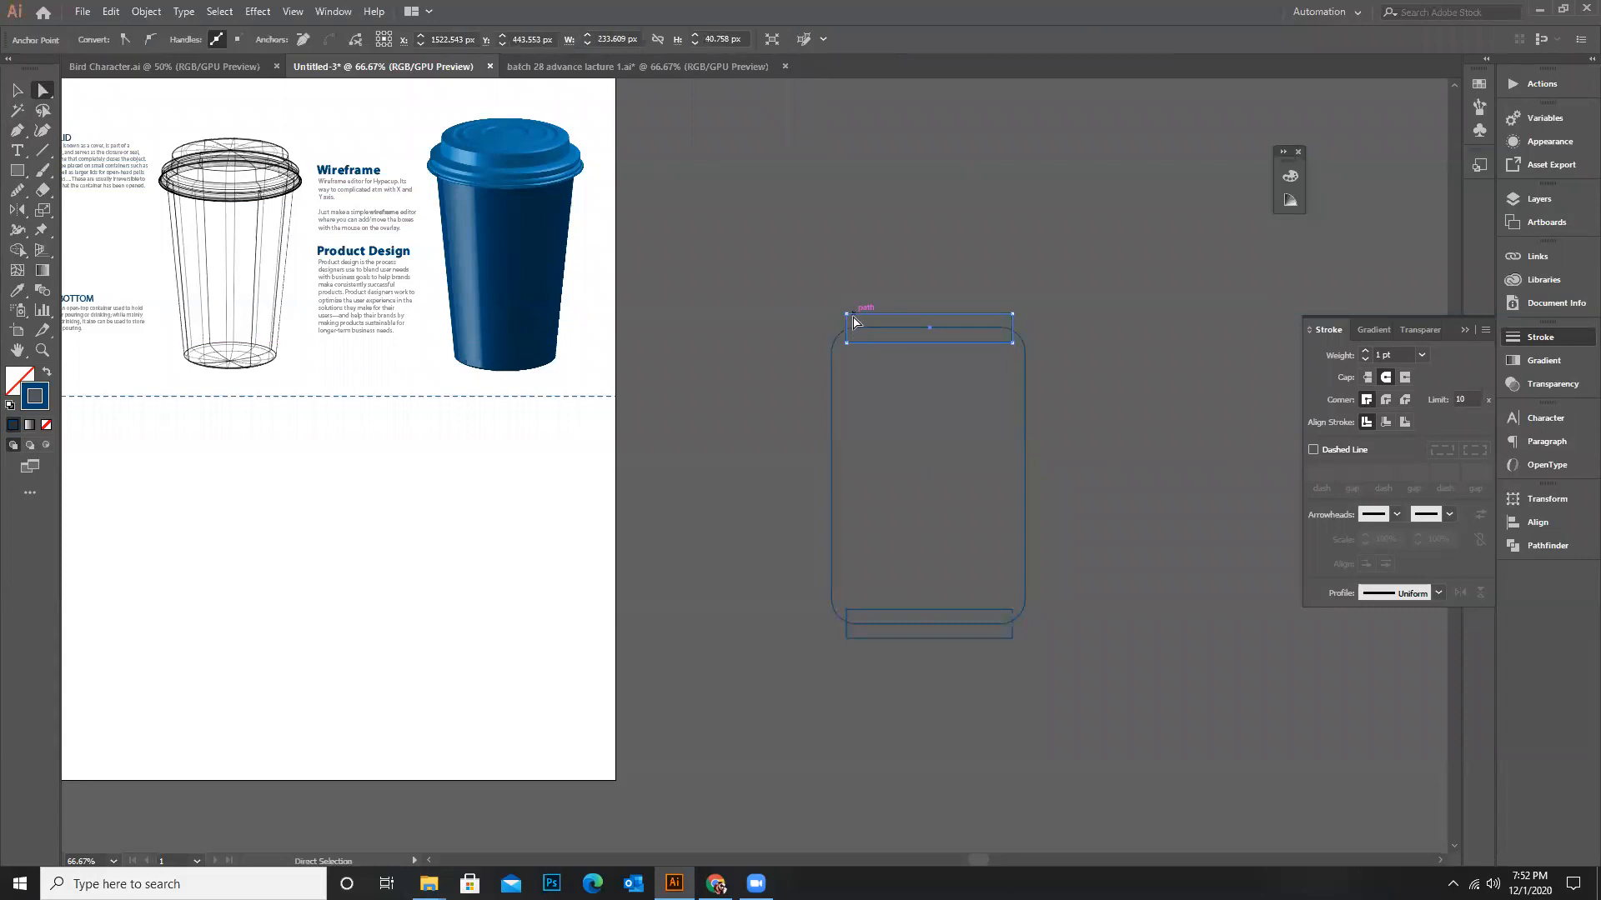
left_click(684, 220)
Round all four corners of the upper strip to a radius of about 14 px
left_click(880, 317)
key("ctrl+plus")
key("ctrl+plus")
left_click(742, 282)
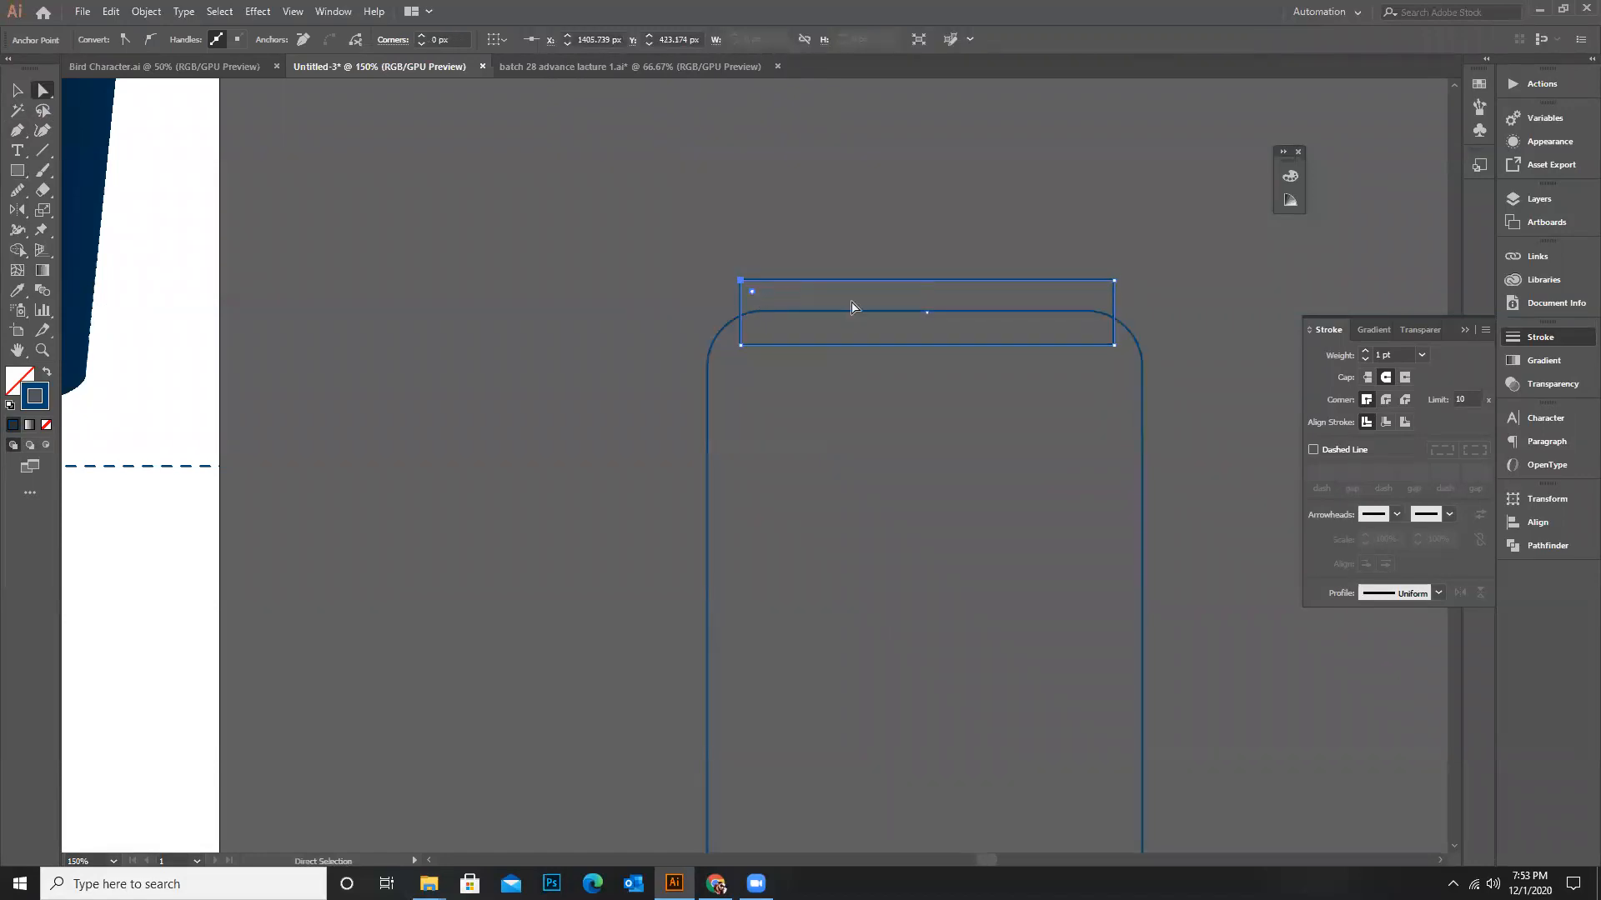
left_click(1113, 281, "shift")
left_click(1114, 344, "shift")
left_click(741, 345, "shift")
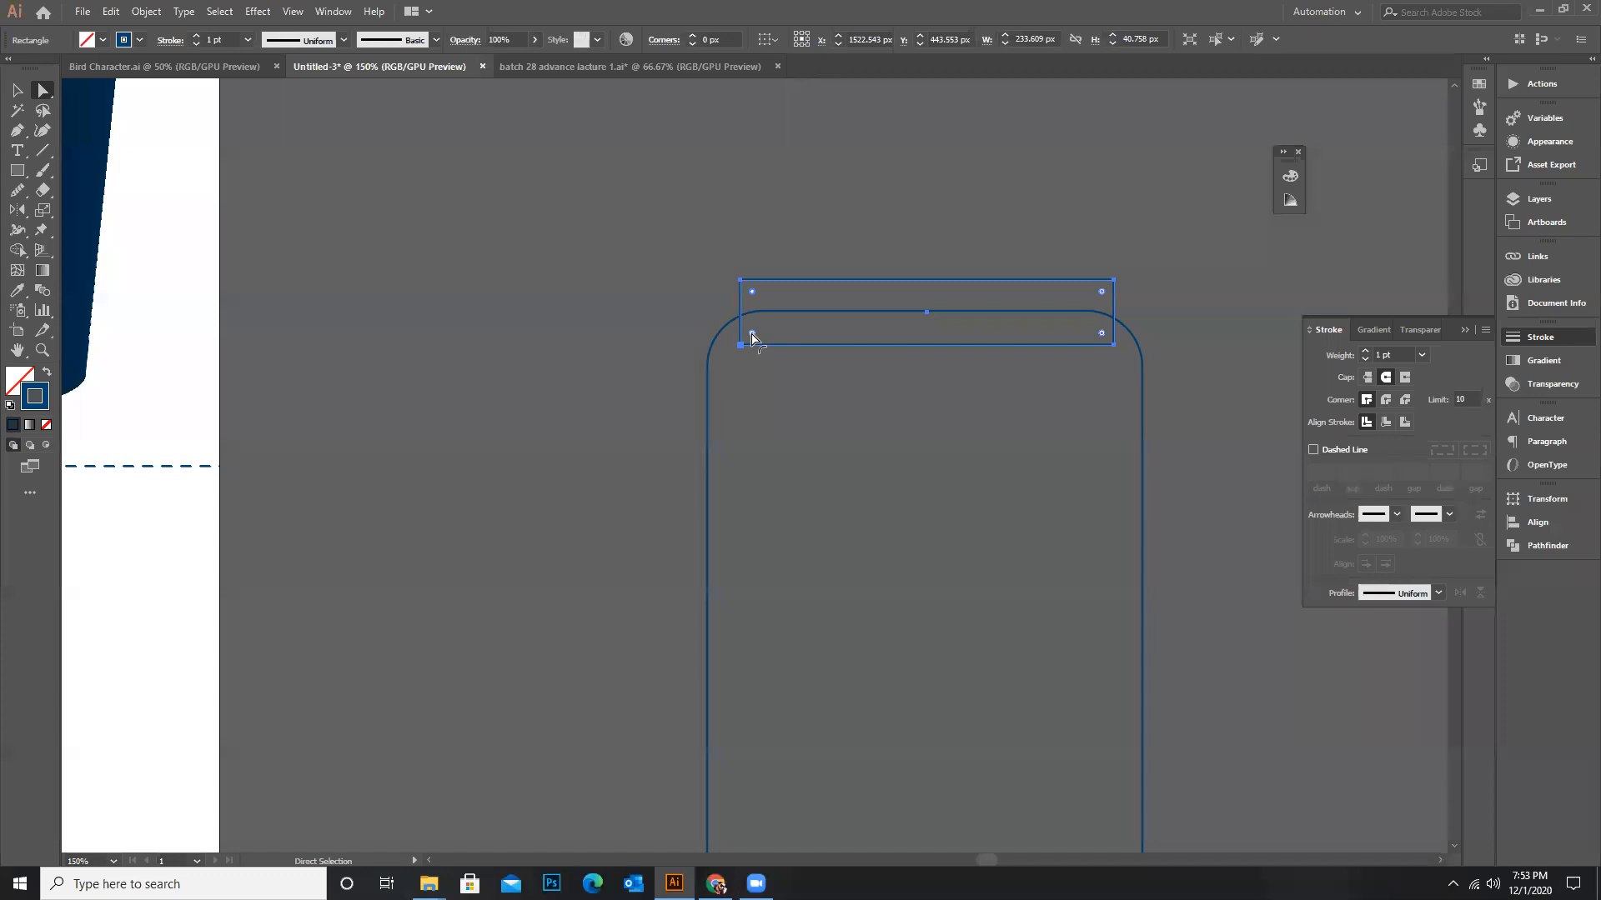
left_click_drag(752, 336, 763, 327)
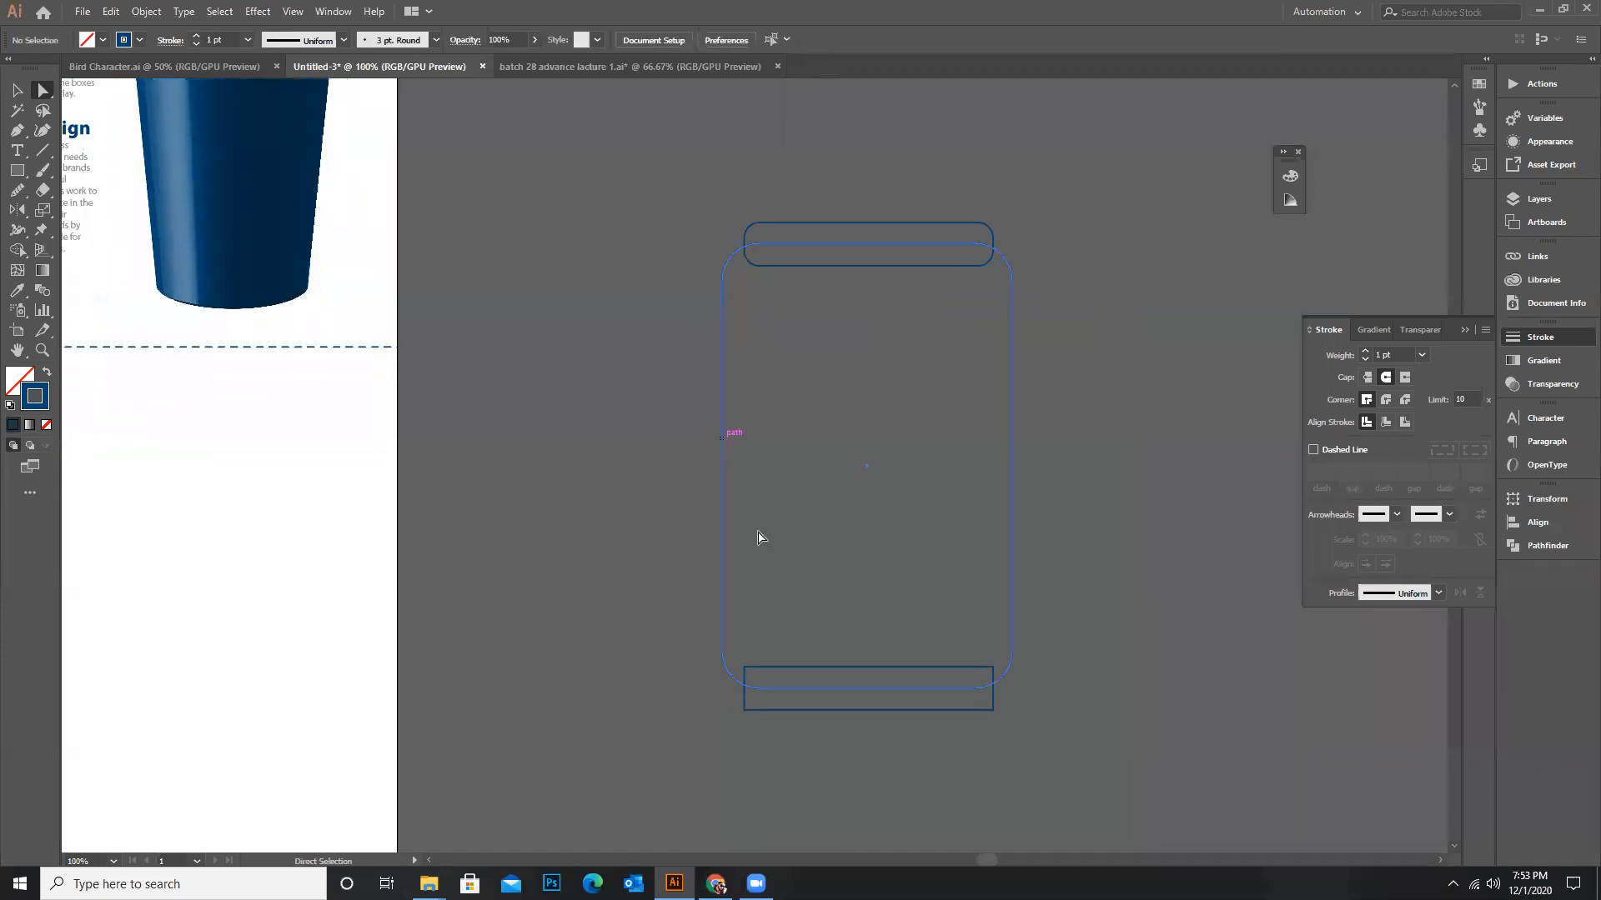
left_click(758, 536)
Replace the square-cornered lower strip with a copy of the rounded upper strip at the same position
key("v")
left_click(864, 710)
key("Delete")
left_click_drag(871, 269, 883, 713)
left_click_drag(1001, 612, 1000, 613)
left_click(1050, 209)
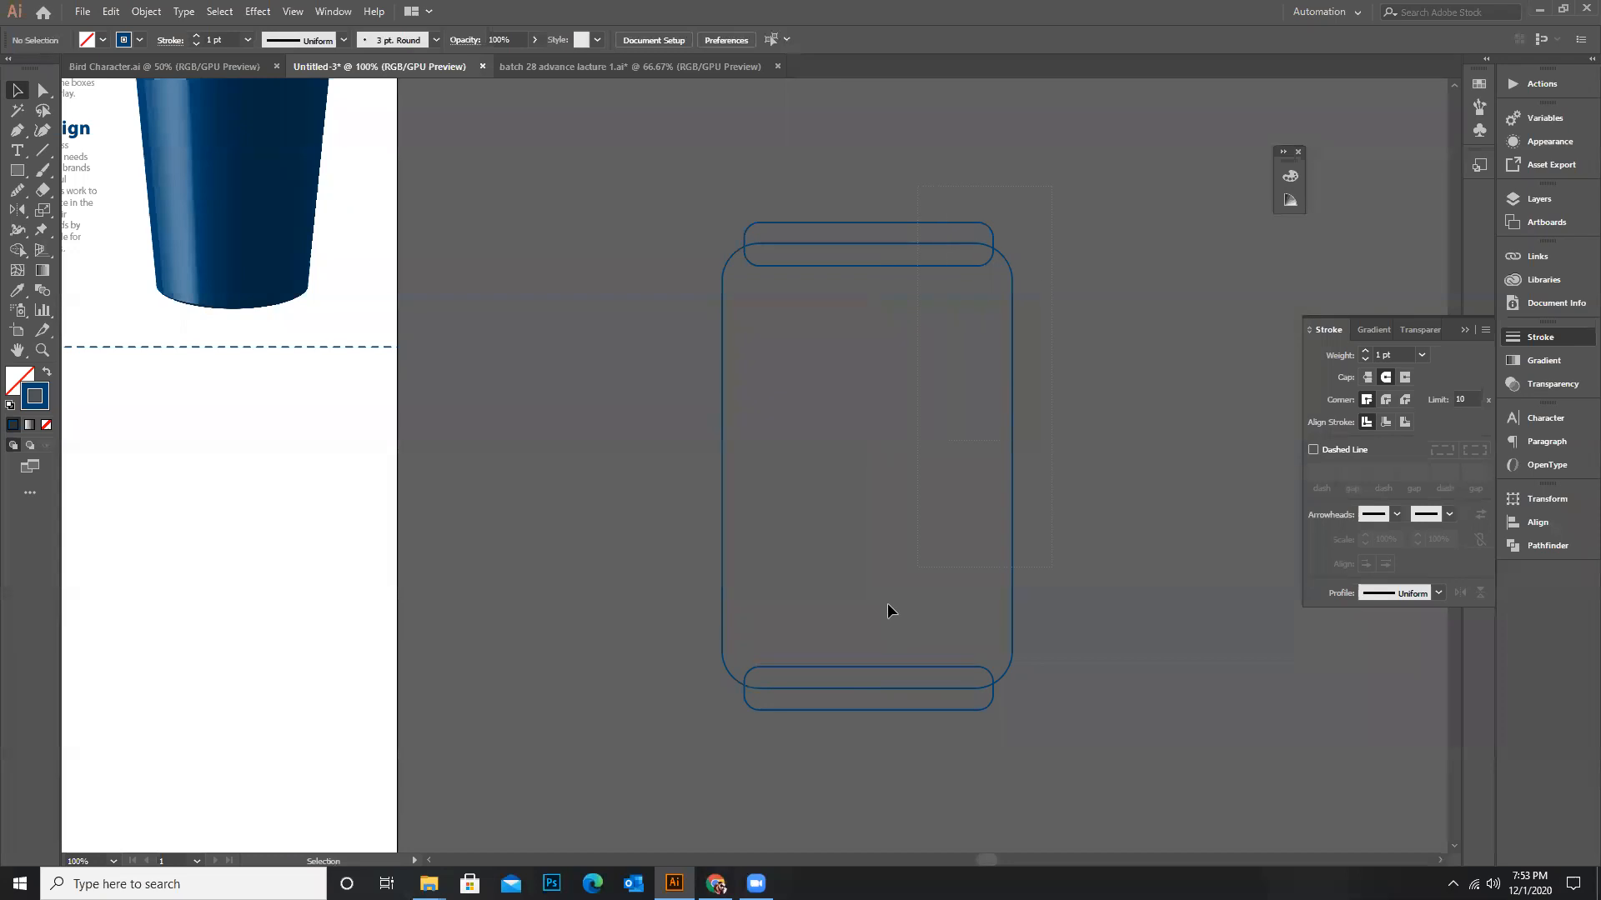
Unite the tall rounded rectangle and both strips into a single can outline
left_click_drag(794, 718, 872, 261)
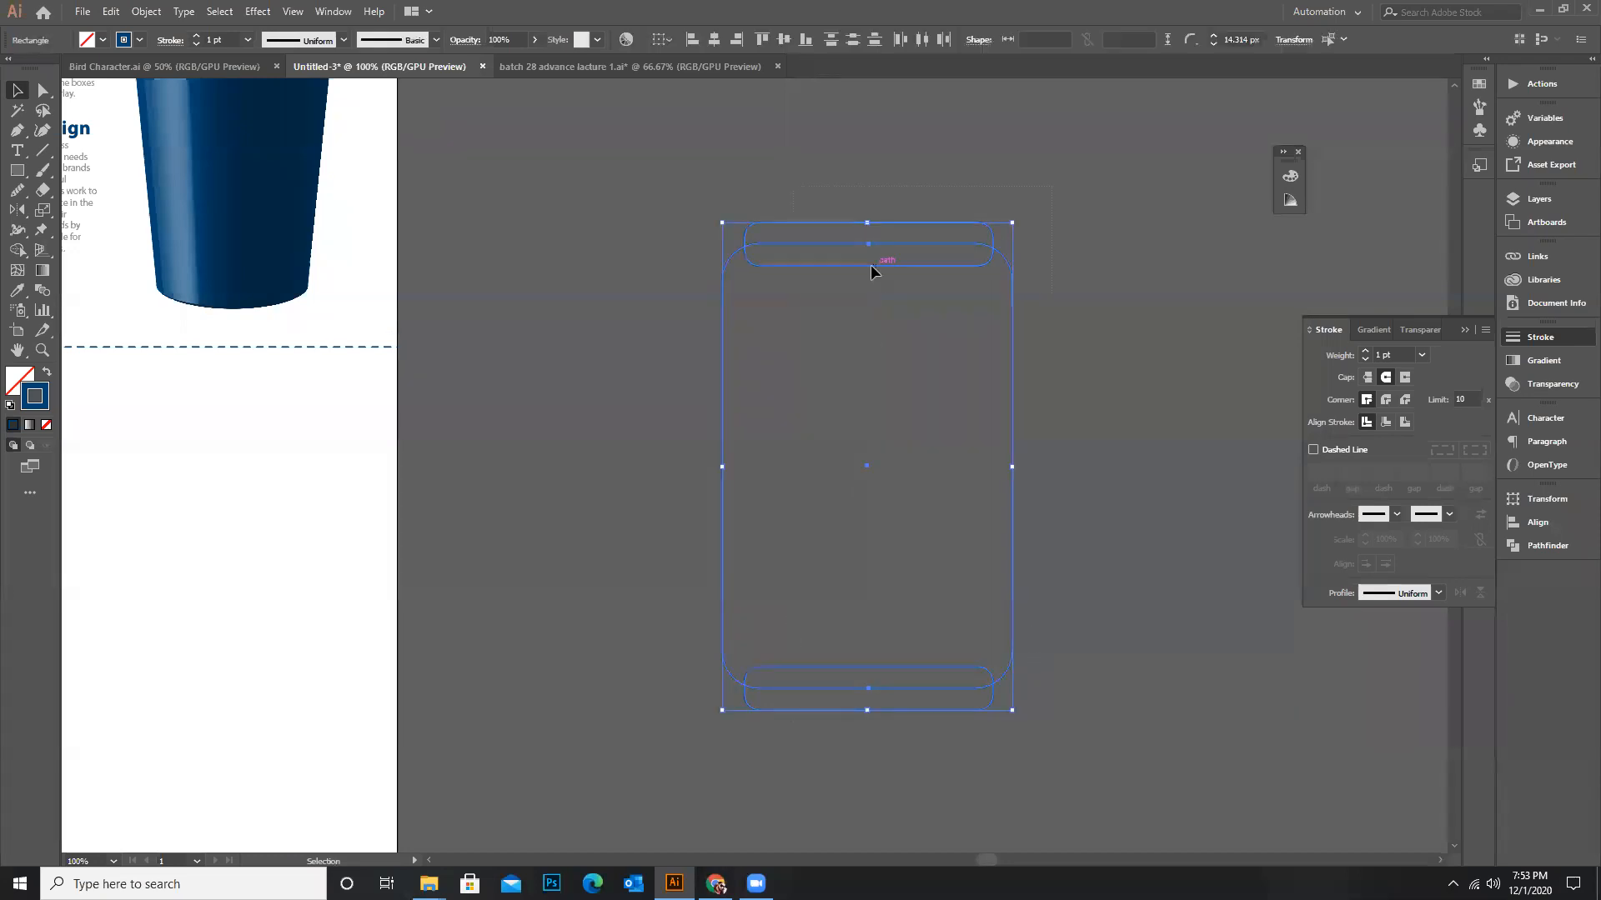
left_click(1543, 545)
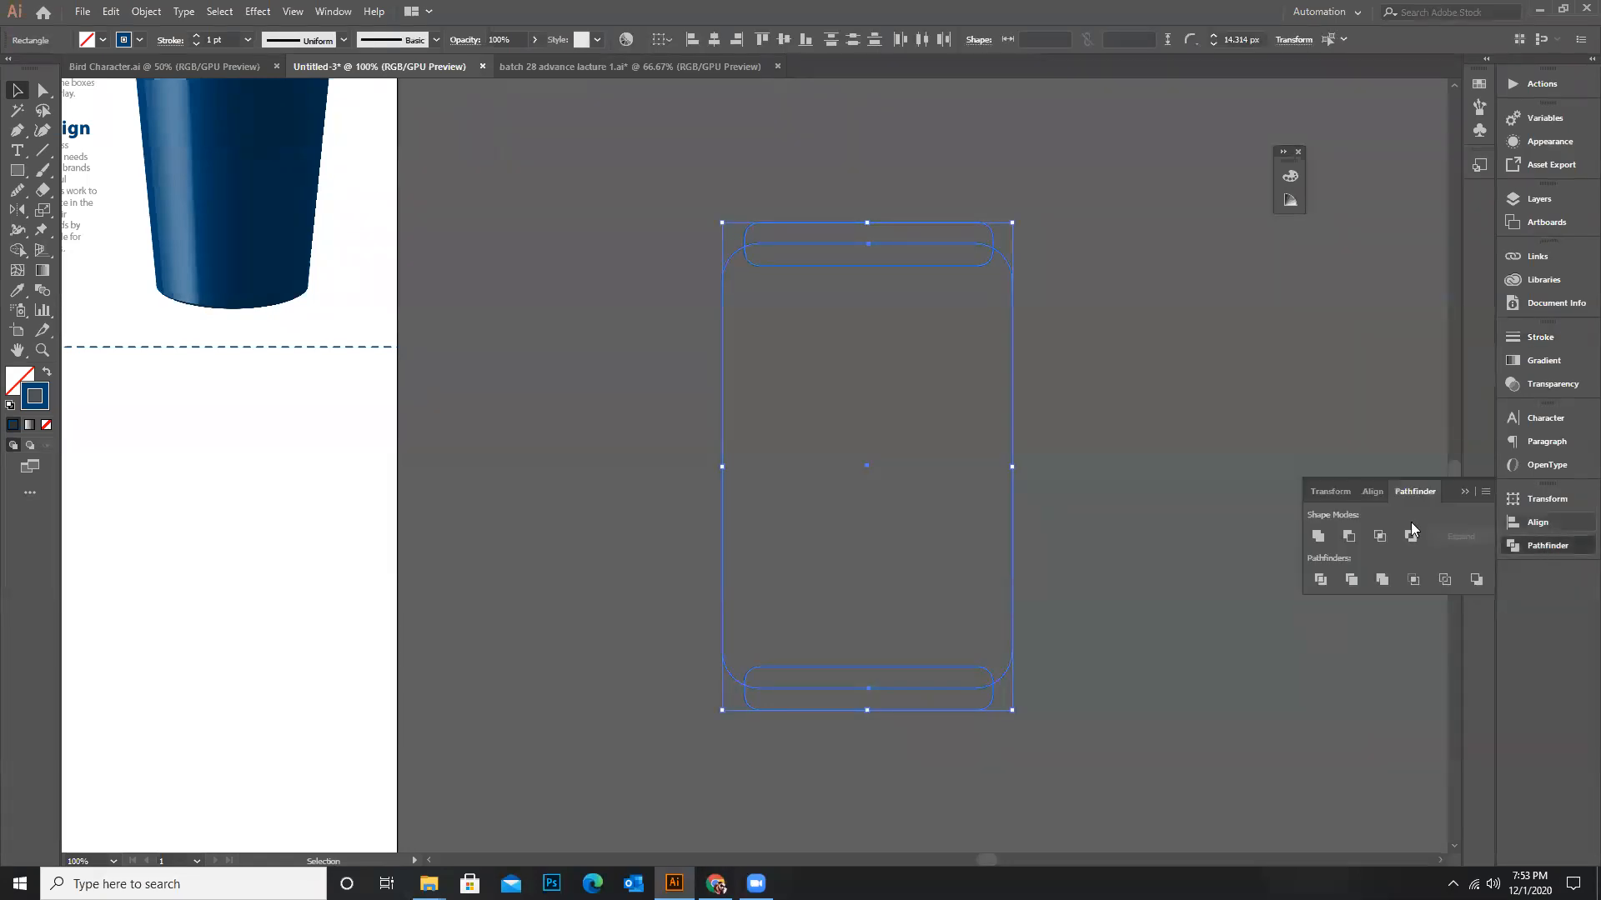
left_click(1318, 536)
key("ctrl+shift+a")
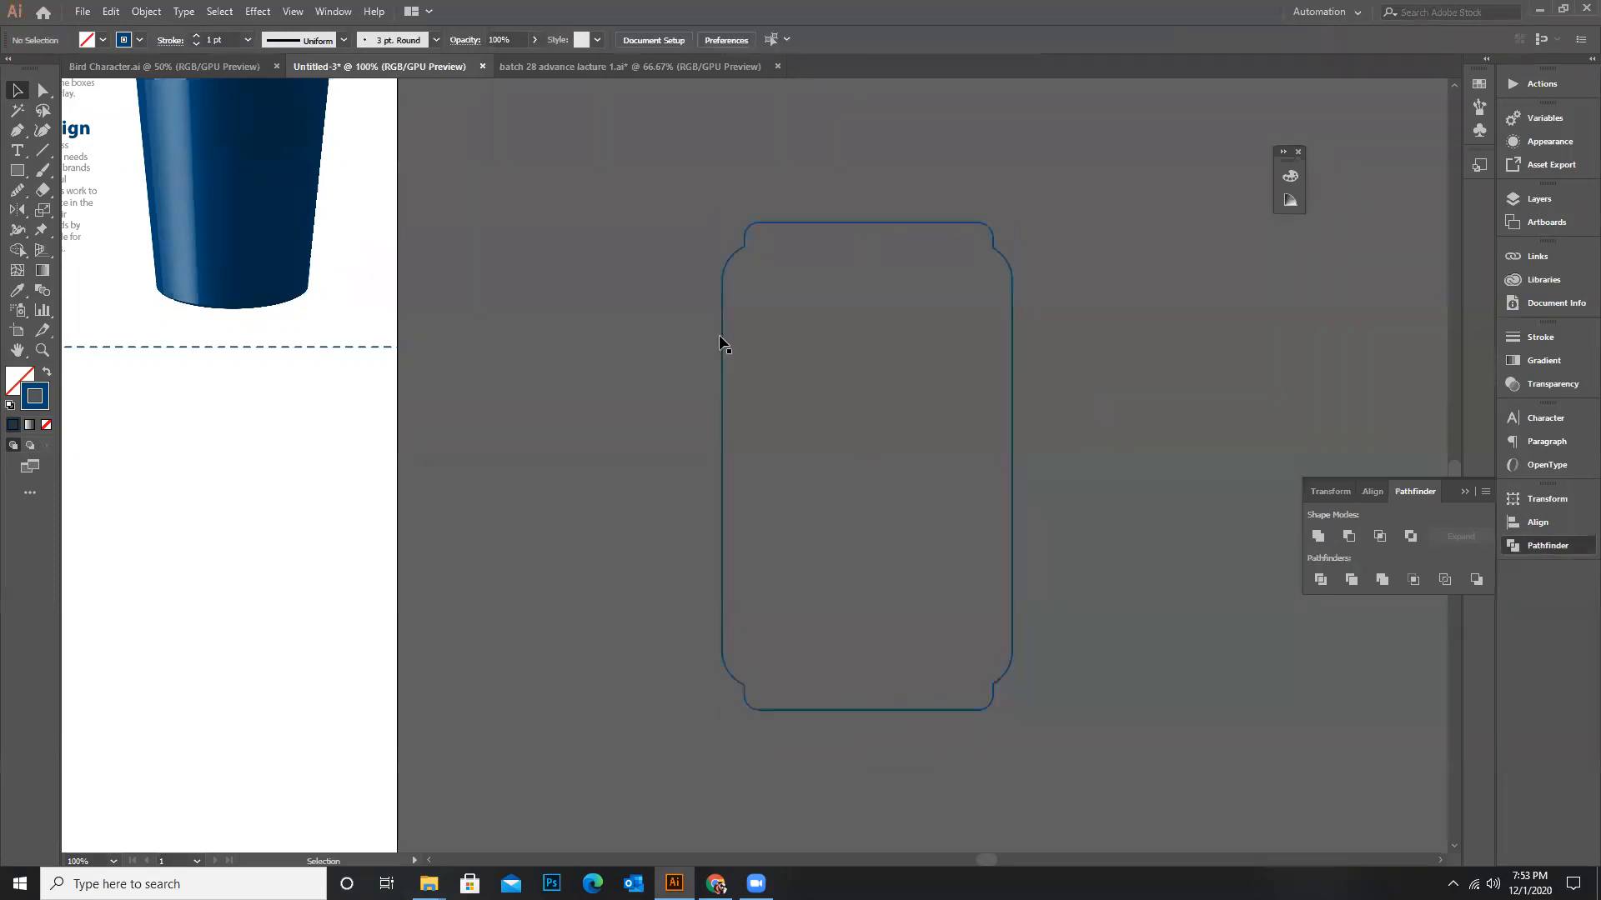
Move the can outline closer to the artboard and give it a white fill with no stroke
left_click_drag(1013, 352, 860, 357)
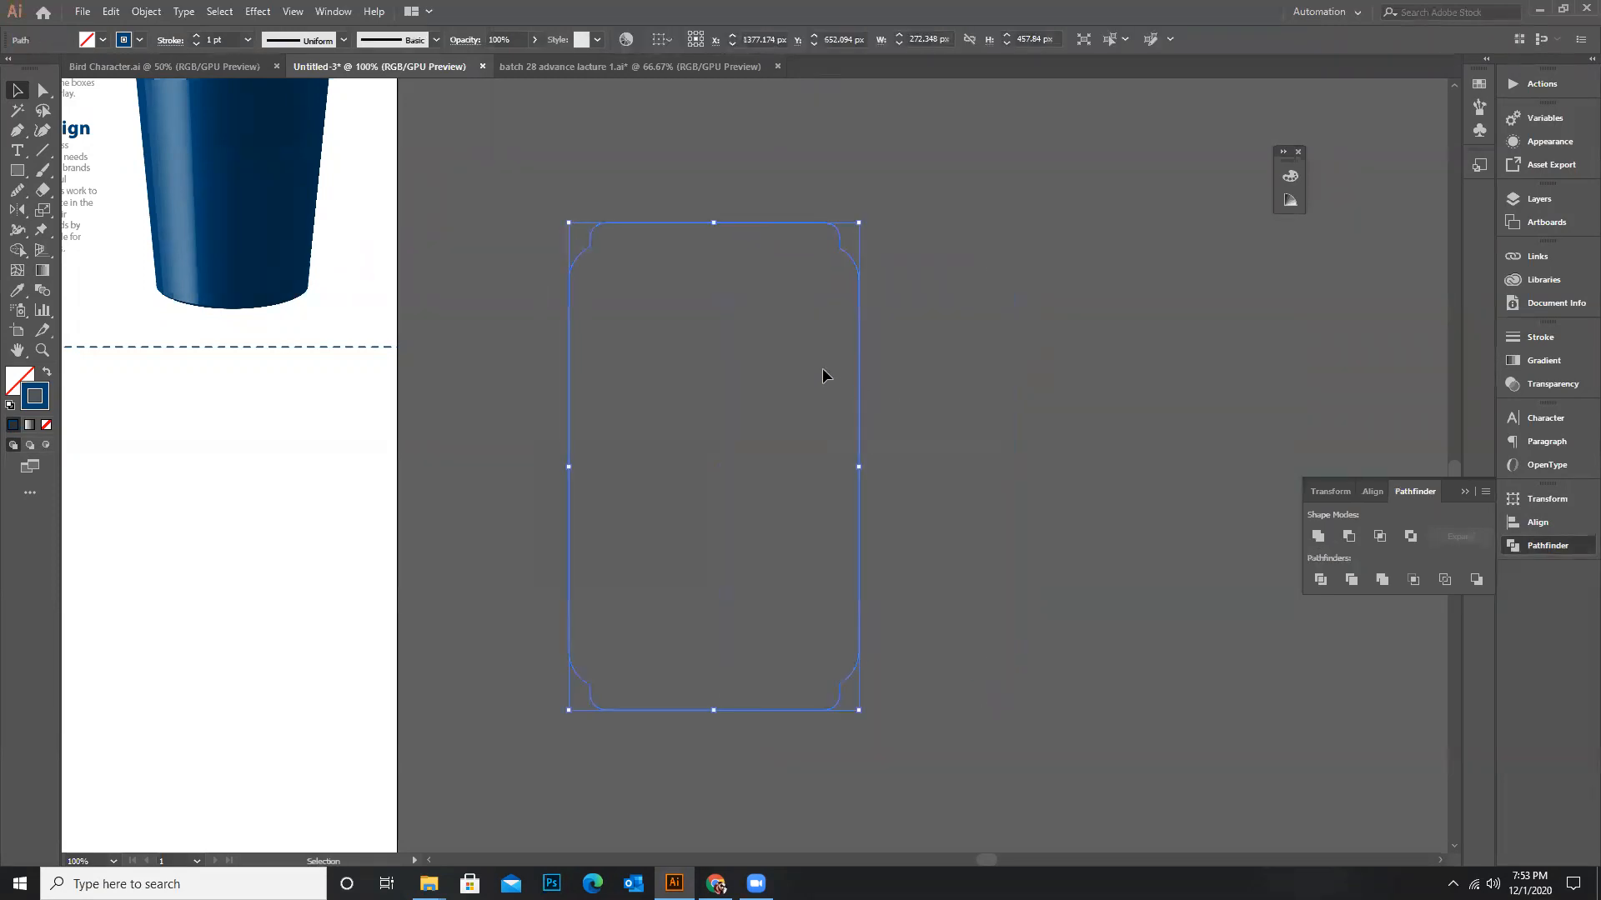
left_click(164, 392)
key("v")
left_click(976, 471)
key("ctrl+minus")
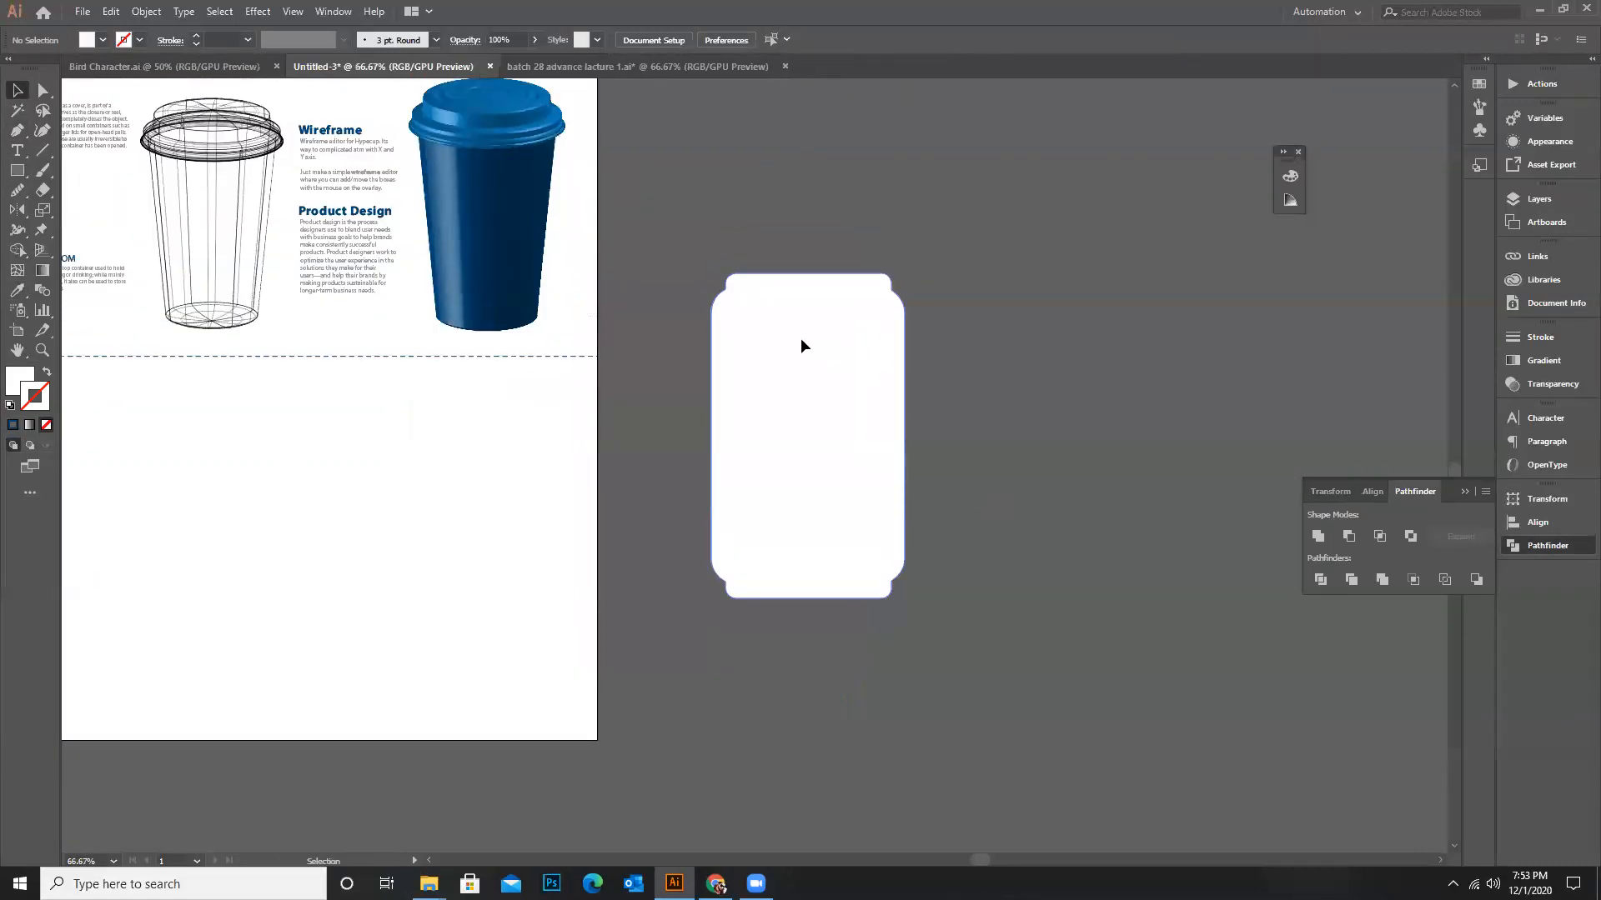
Draw a circle about 230 px in diameter beside the can, with a white stroke and no fill
key("m")
scroll(873, 390, "up", 2)
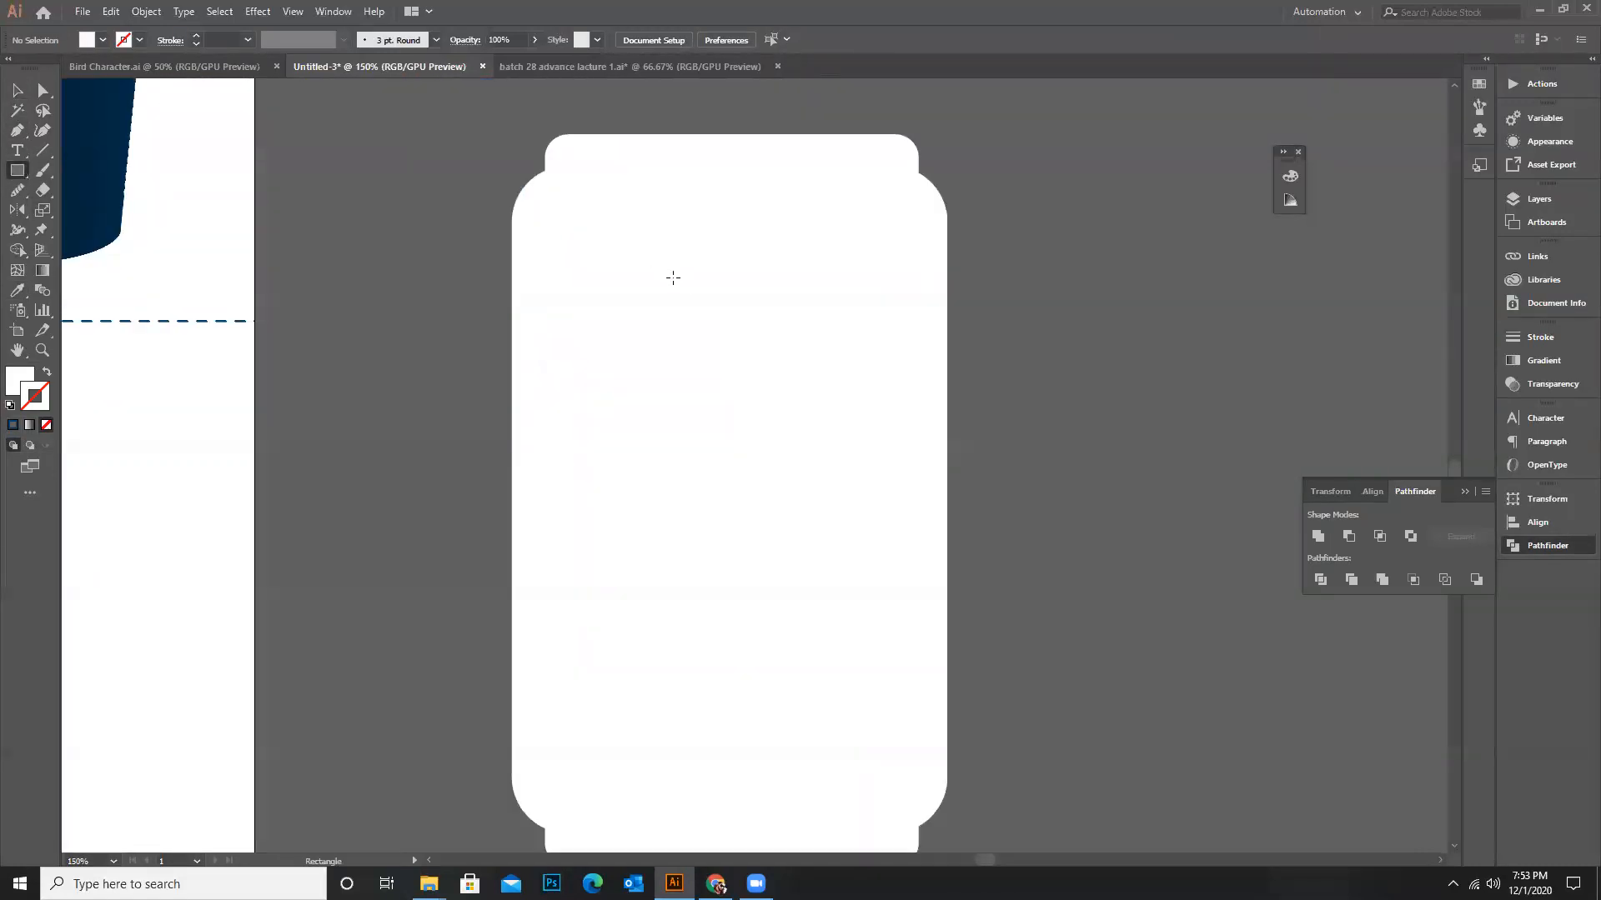
scroll(600, 313, "down", 1)
scroll(663, 306, "down", 1)
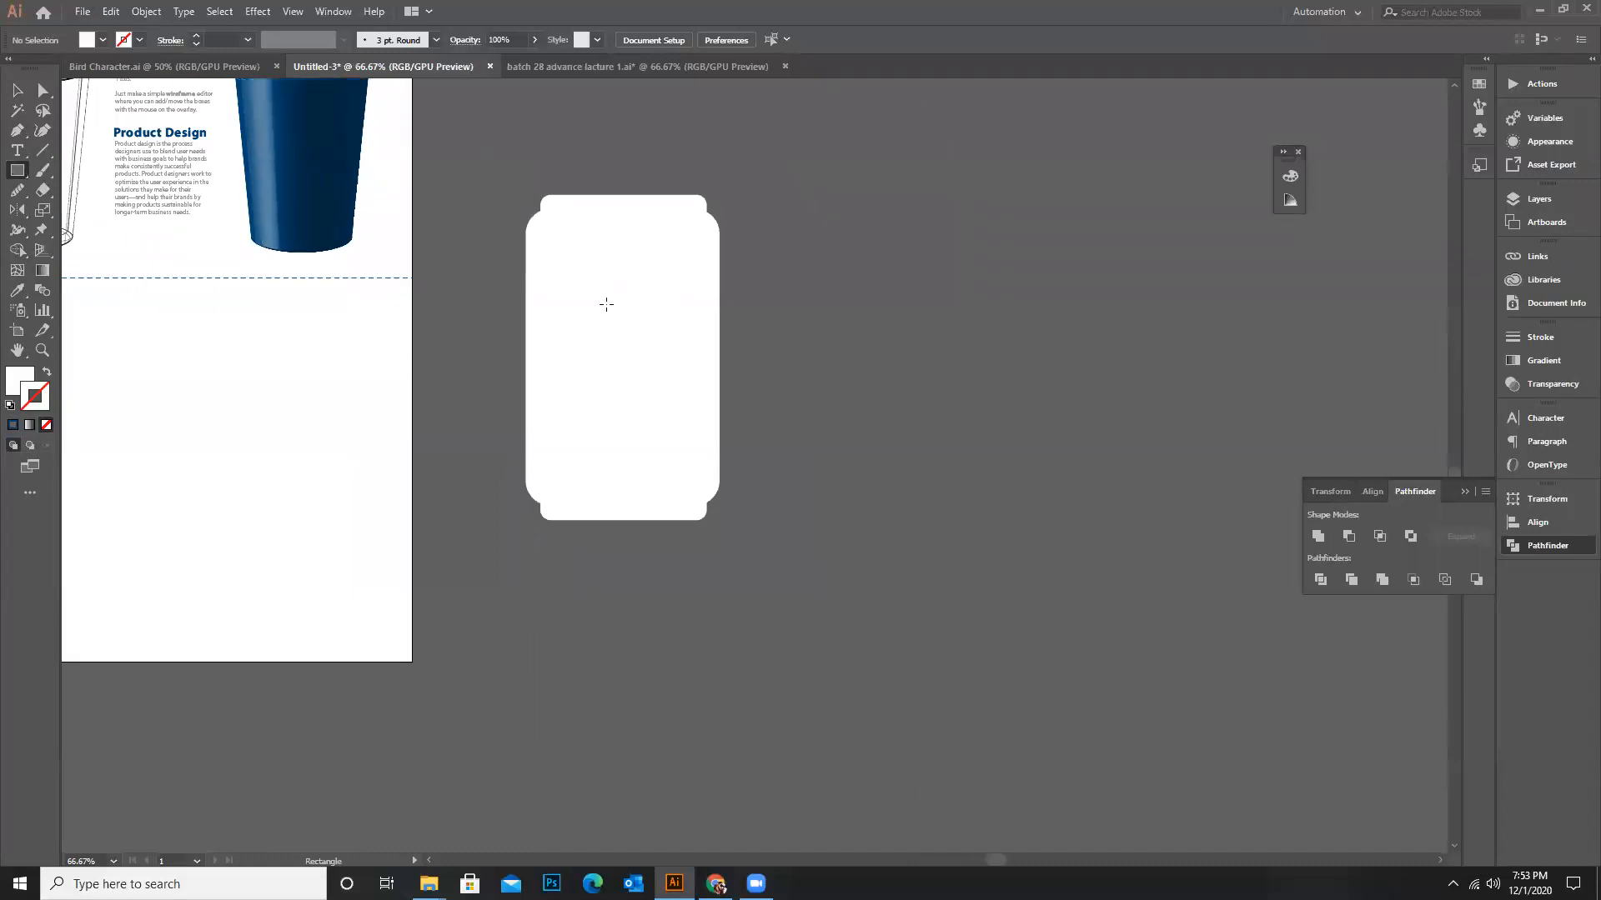
left_click_drag(17, 171, 73, 212)
left_click_drag(916, 397, 999, 479)
scroll(991, 461, "up", 1)
left_click(45, 373)
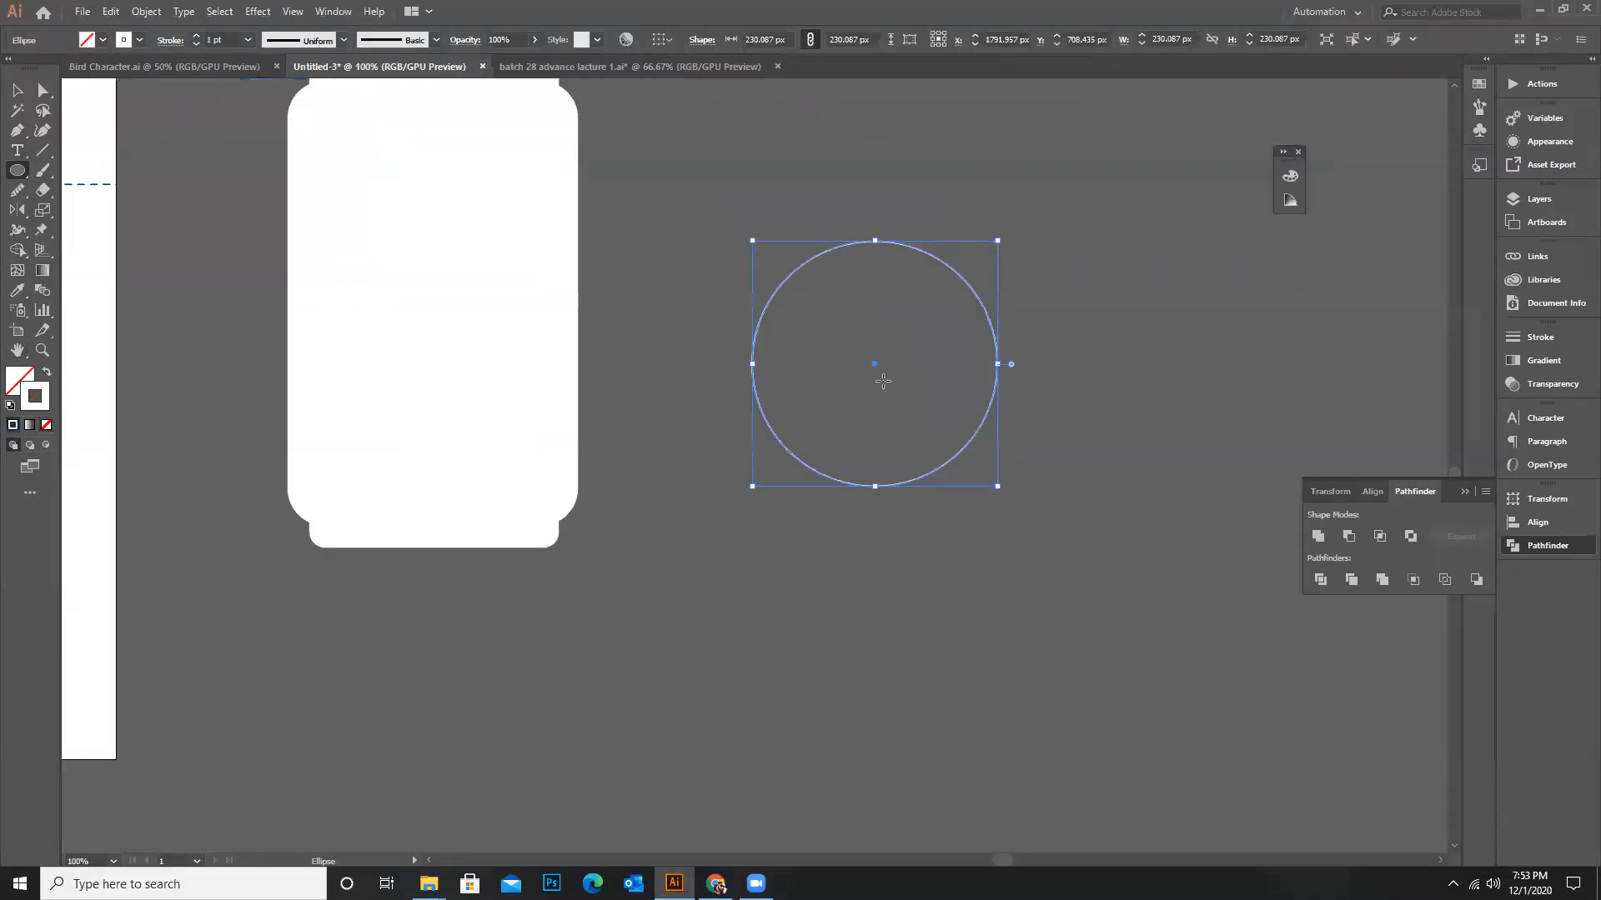
left_click(17, 90)
left_click(849, 308)
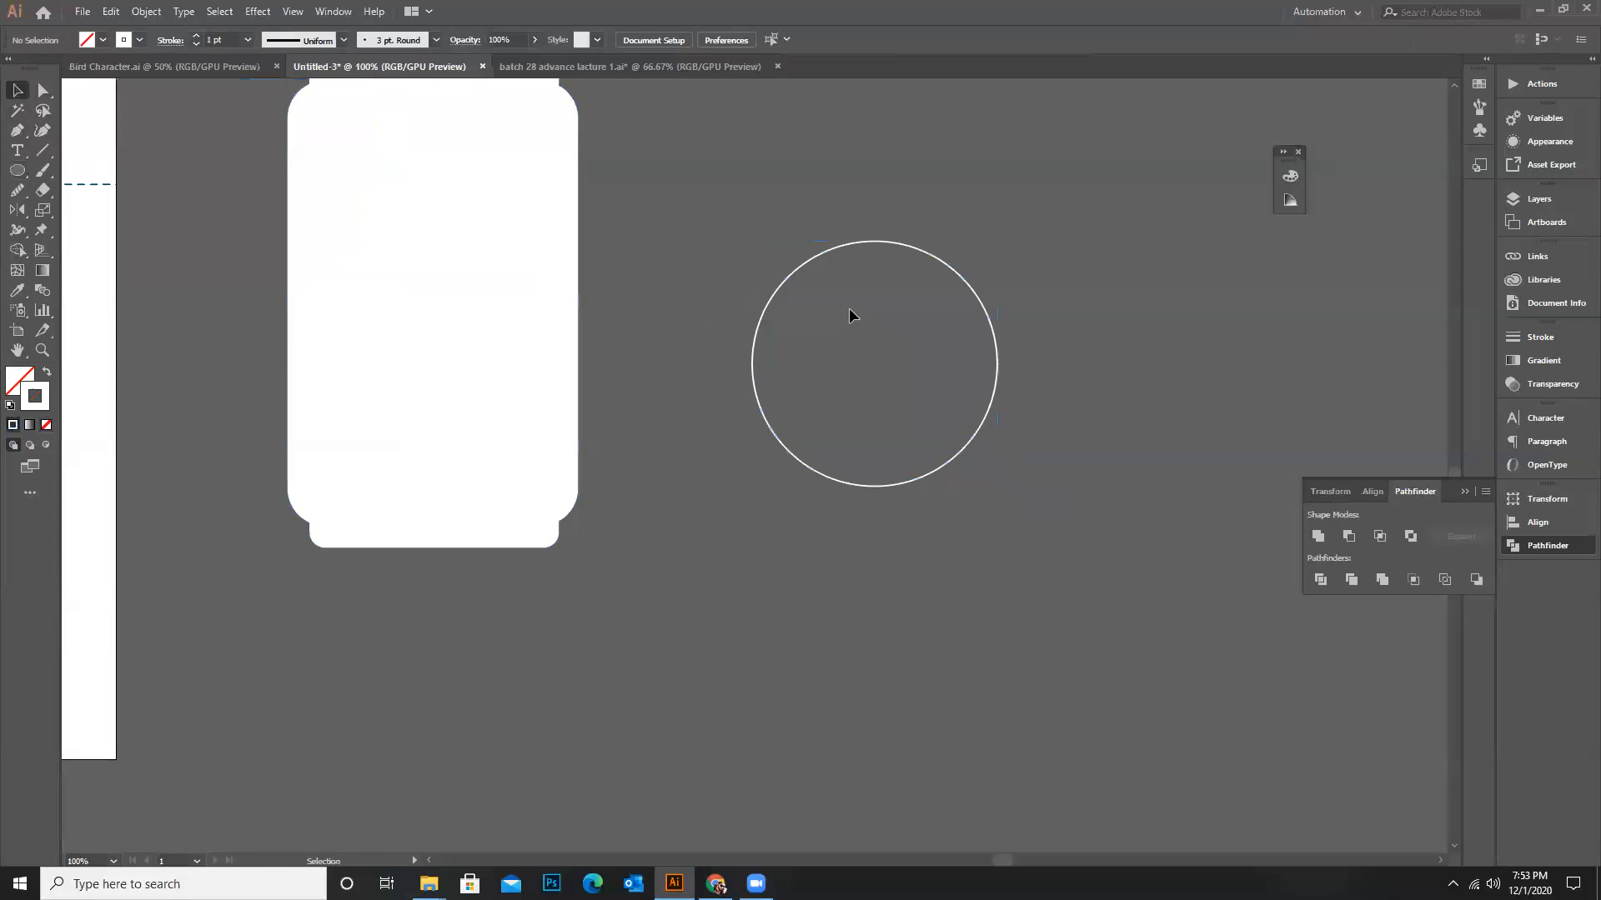
left_click(953, 278)
left_click(111, 12)
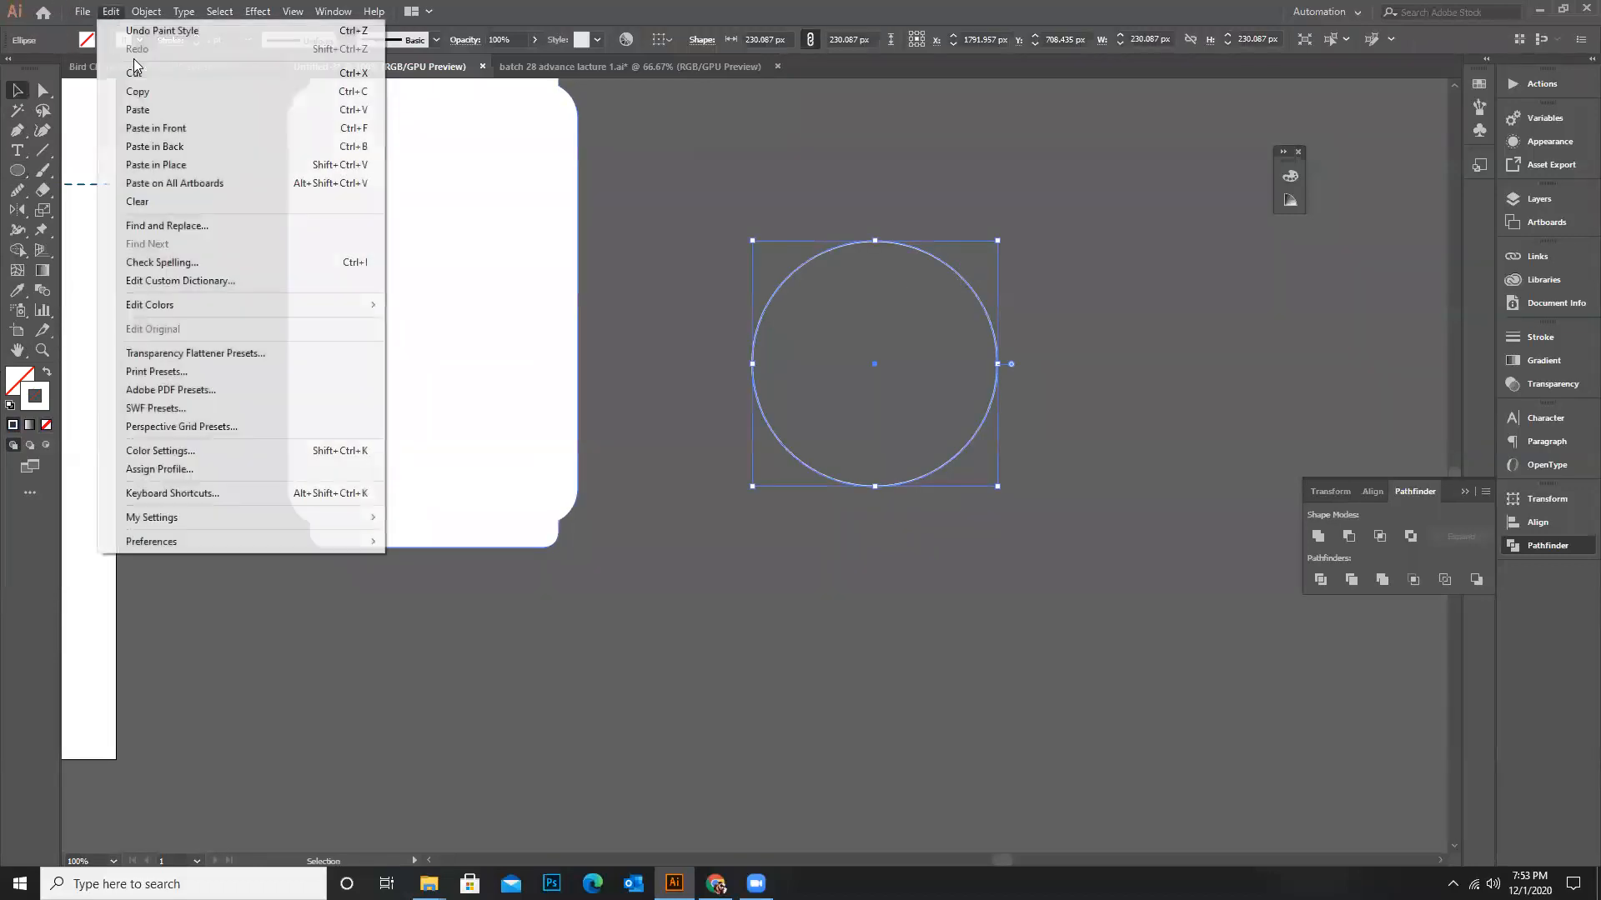
left_click(137, 91)
left_click(111, 12)
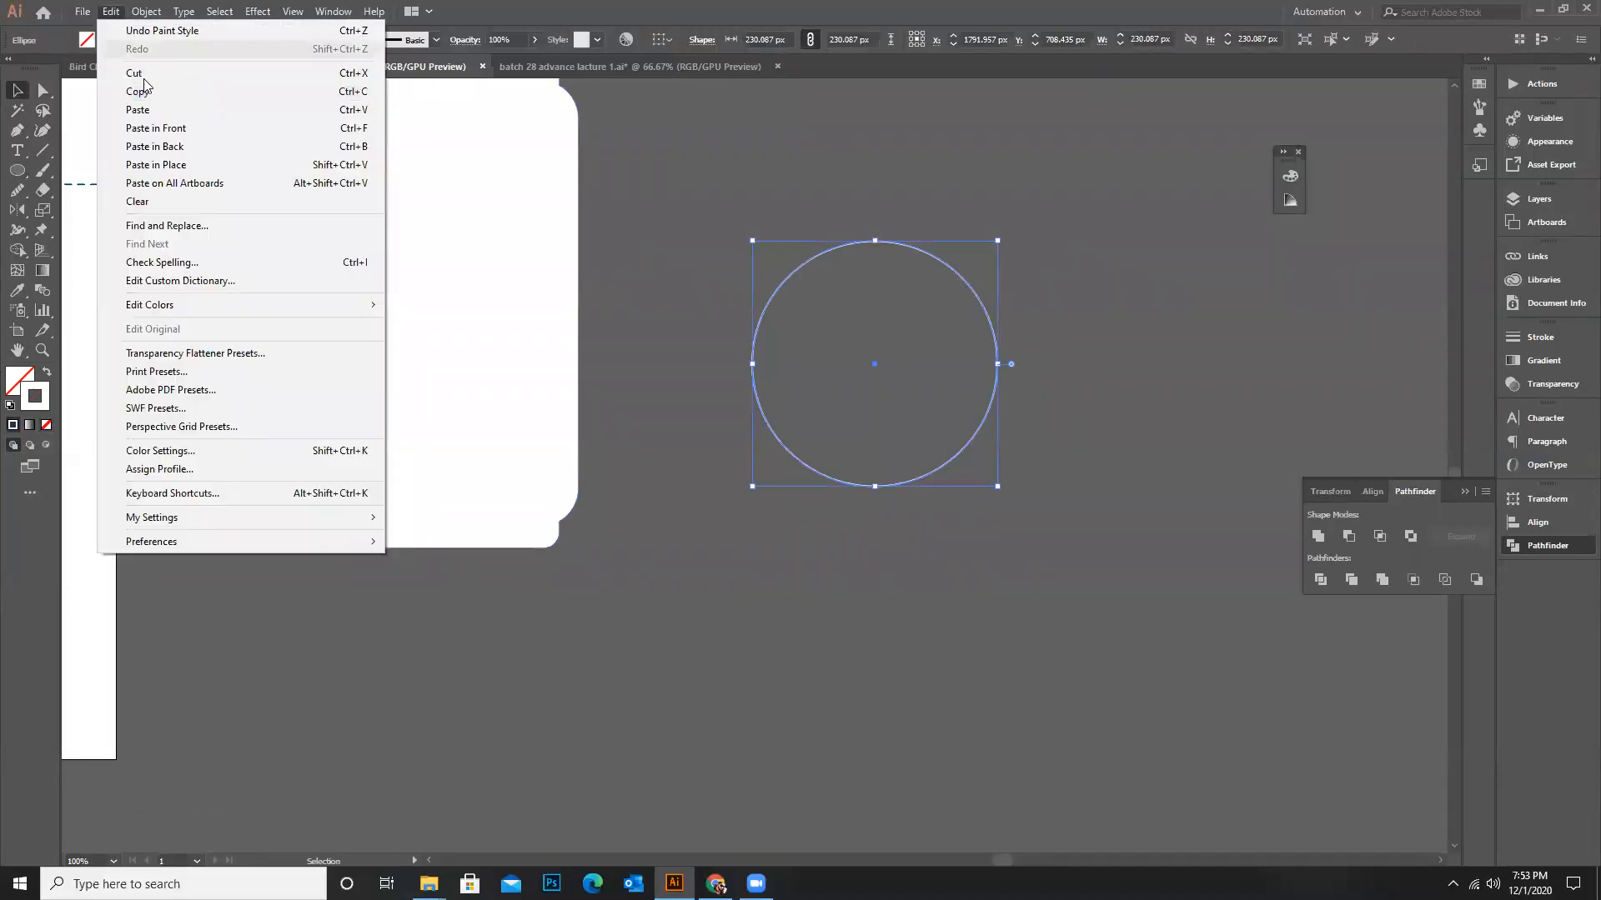
left_click(137, 109)
key("ctrl+z")
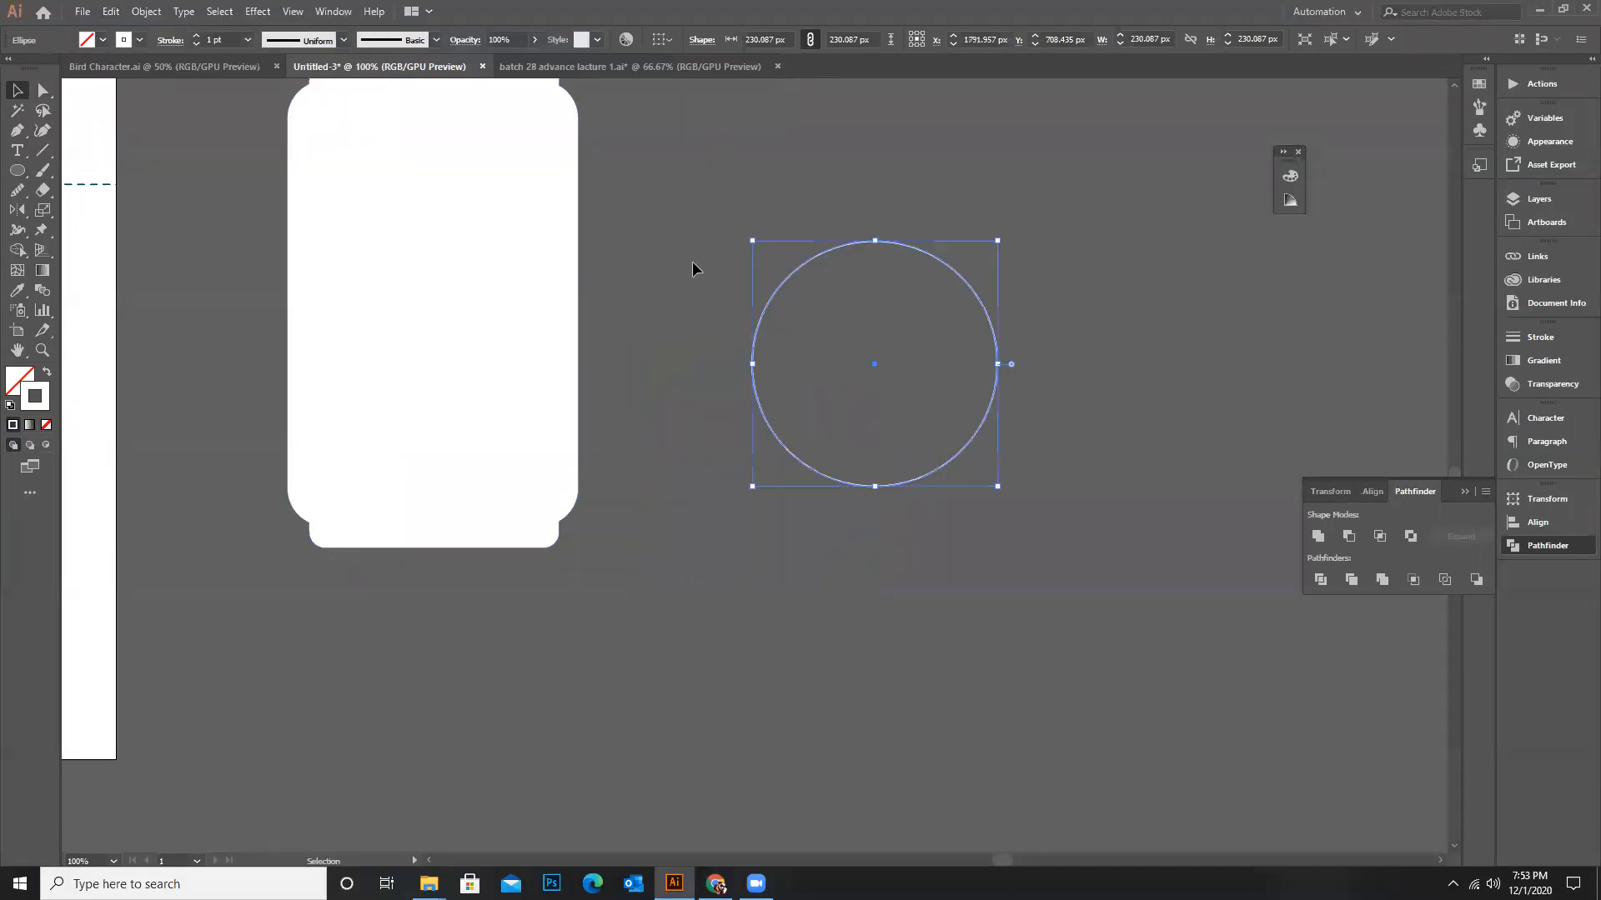
Paste a copy of the circle in front and scale it about its centre to roughly half the diameter
left_click(114, 13)
left_click(138, 91)
left_click(111, 12)
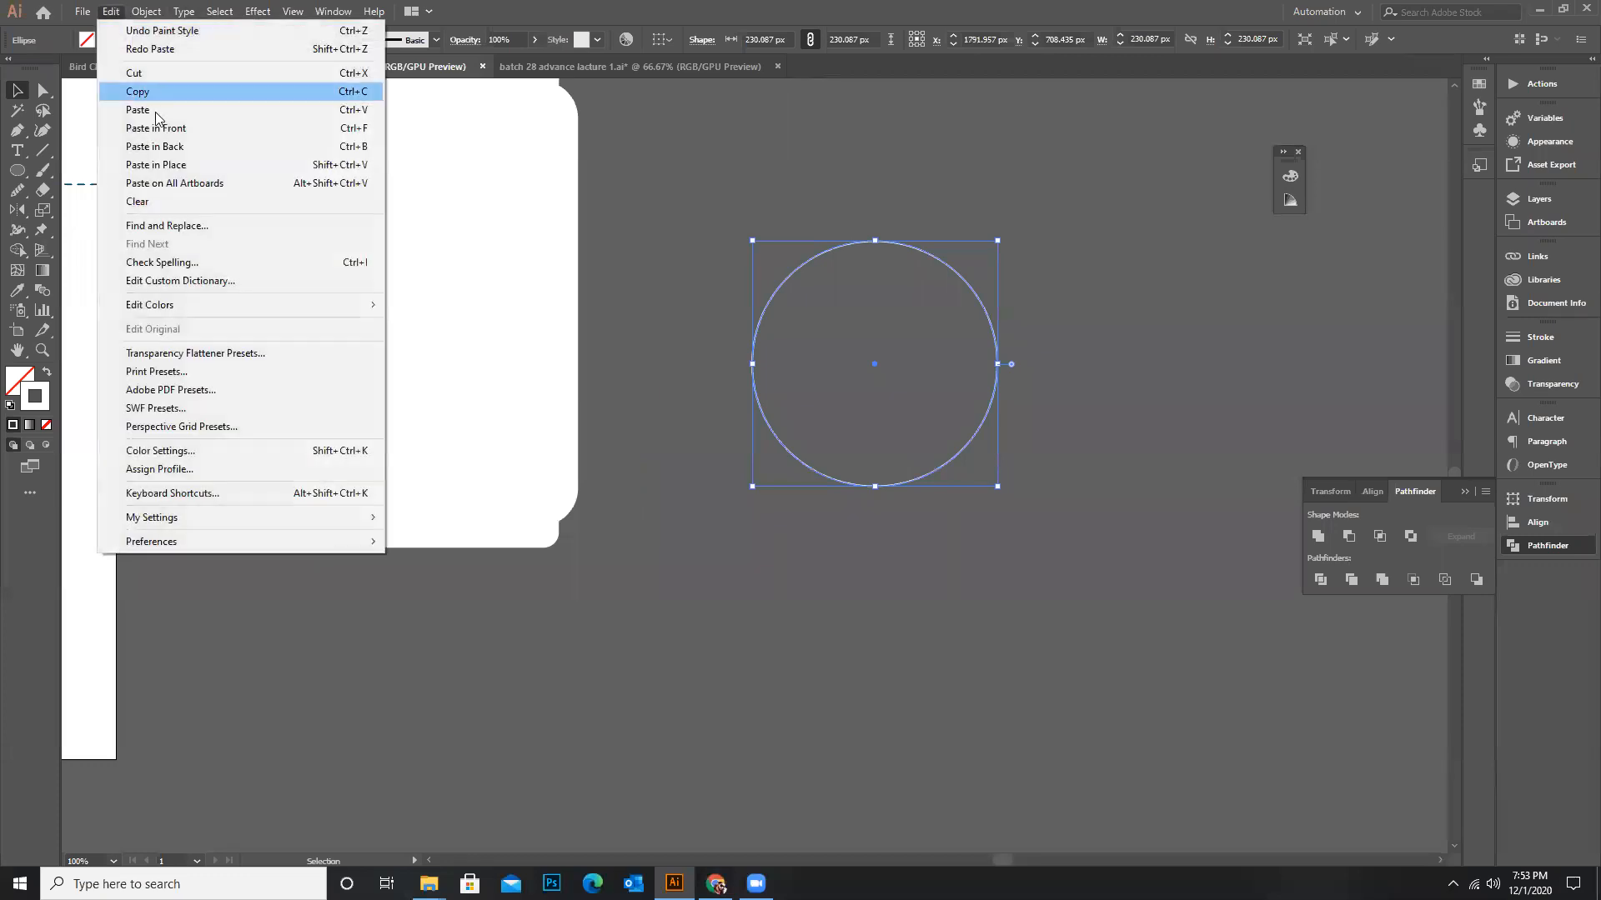
left_click(156, 128)
left_click_drag(1001, 241, 967, 307)
left_click(962, 322)
Make a blend between the two concentric circles
left_click_drag(775, 253, 894, 354)
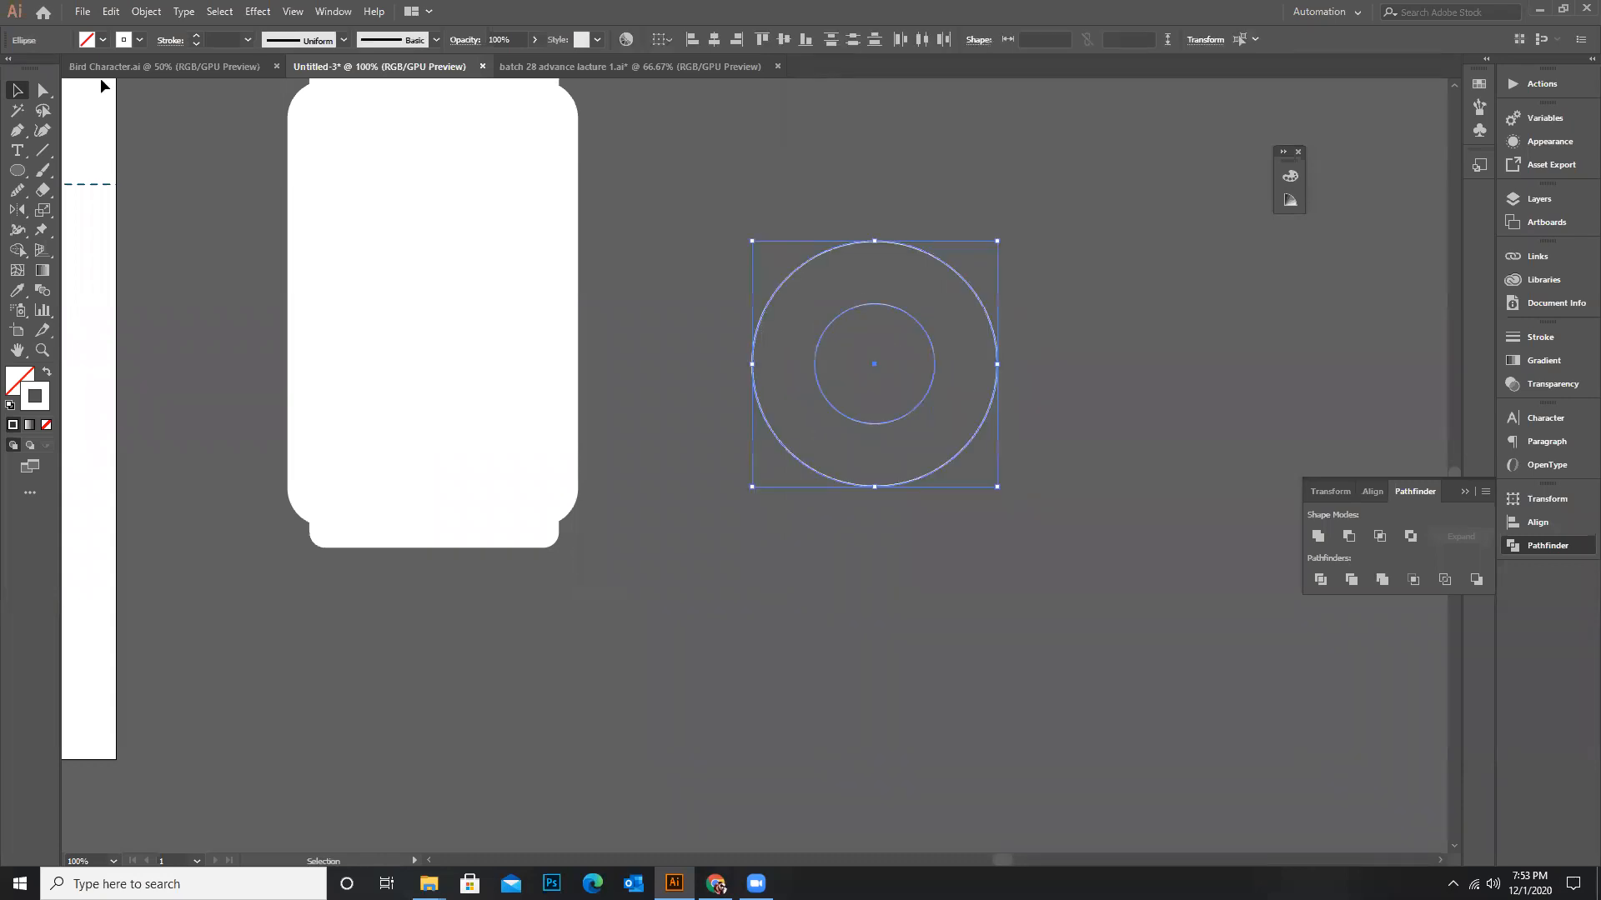
left_click(147, 11)
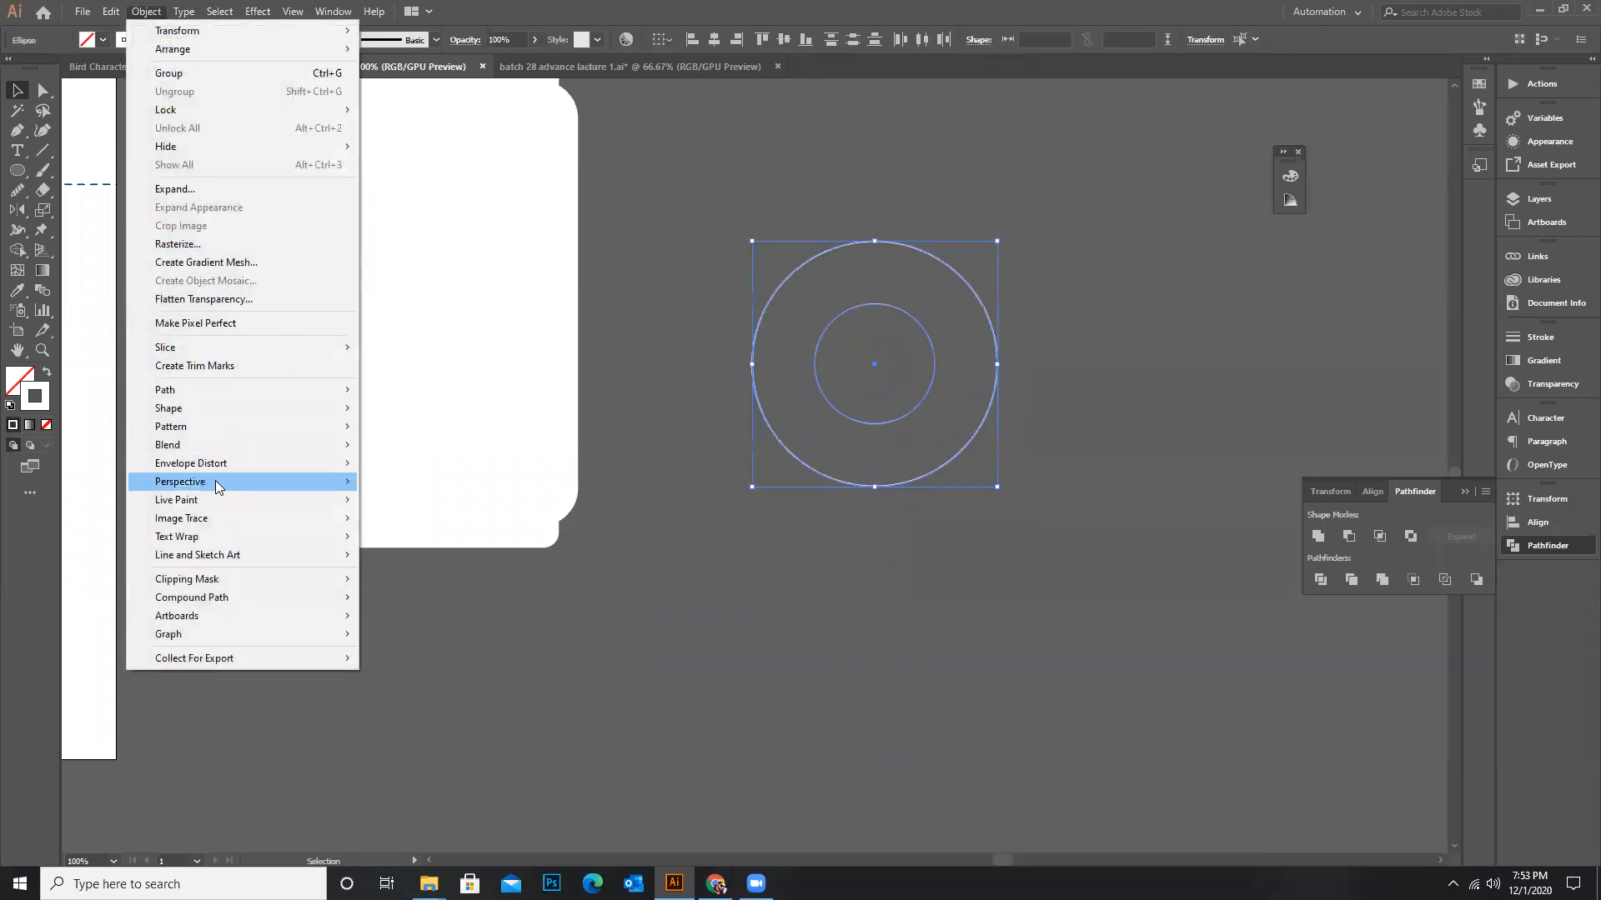
mouse_move(182, 445)
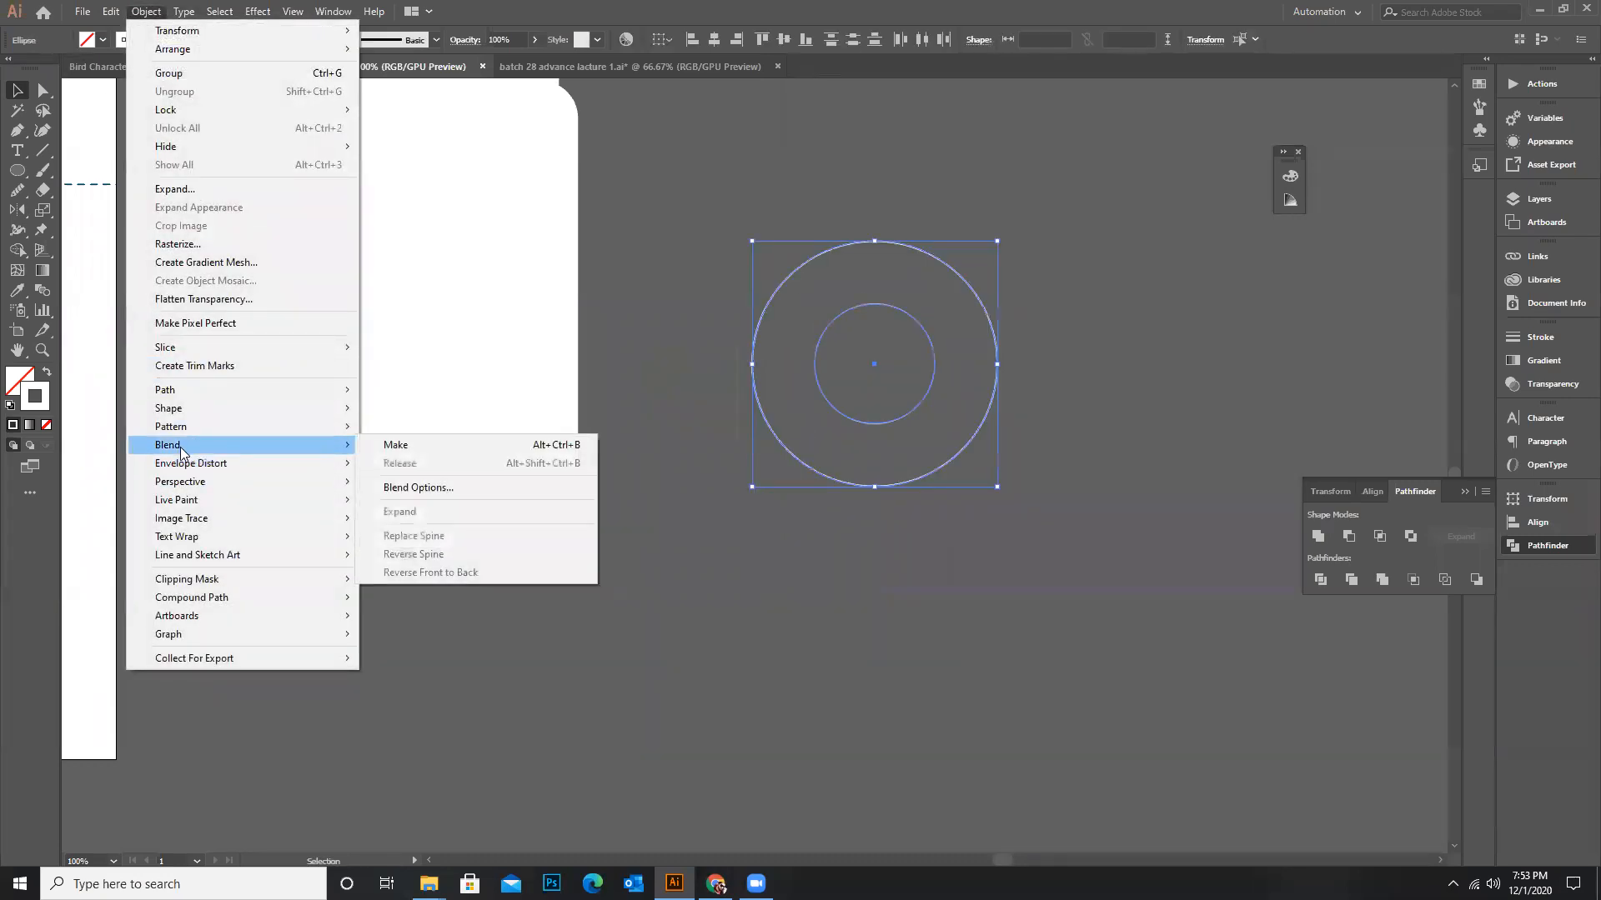
left_click(383, 447)
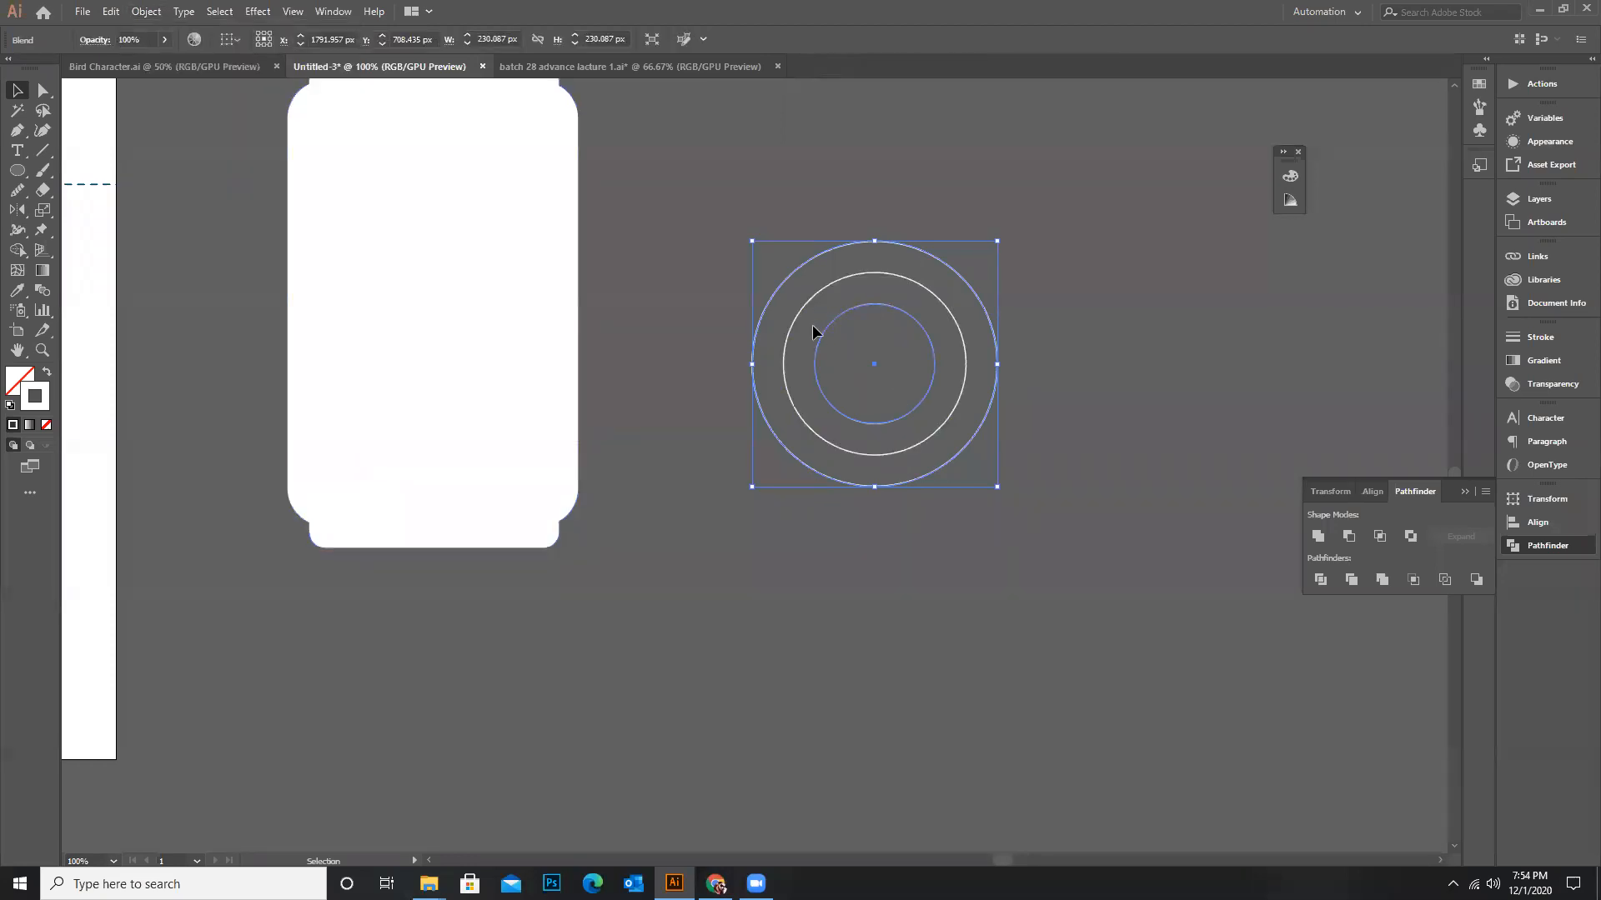
Try expanding the blend between the concentric circles, and undo the expansion
left_click(144, 13)
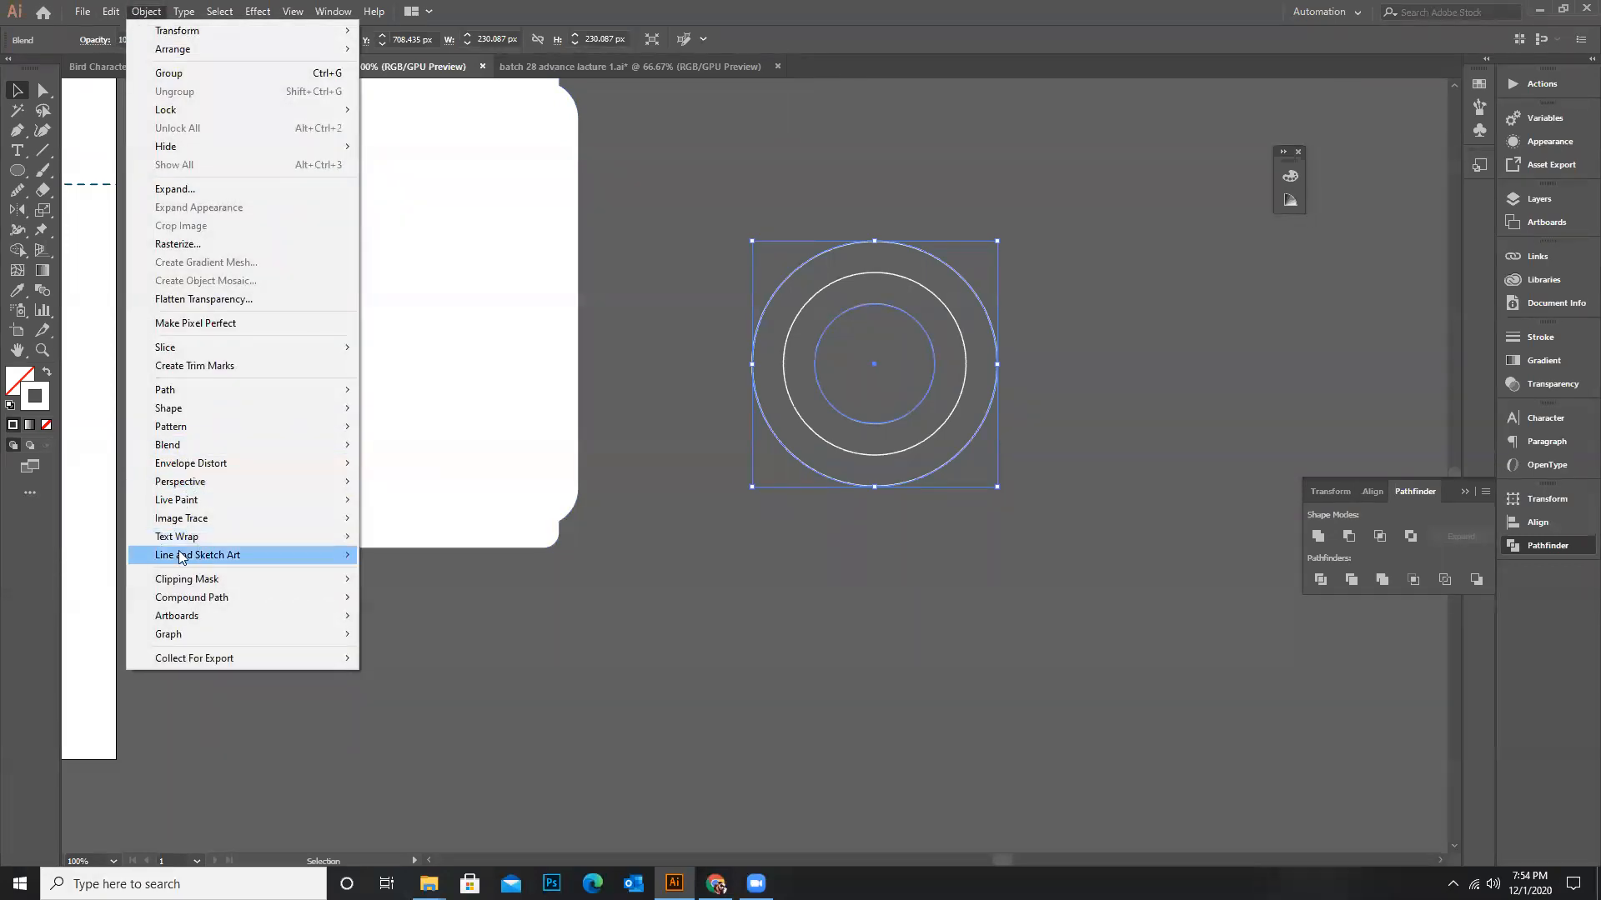
mouse_move(210, 446)
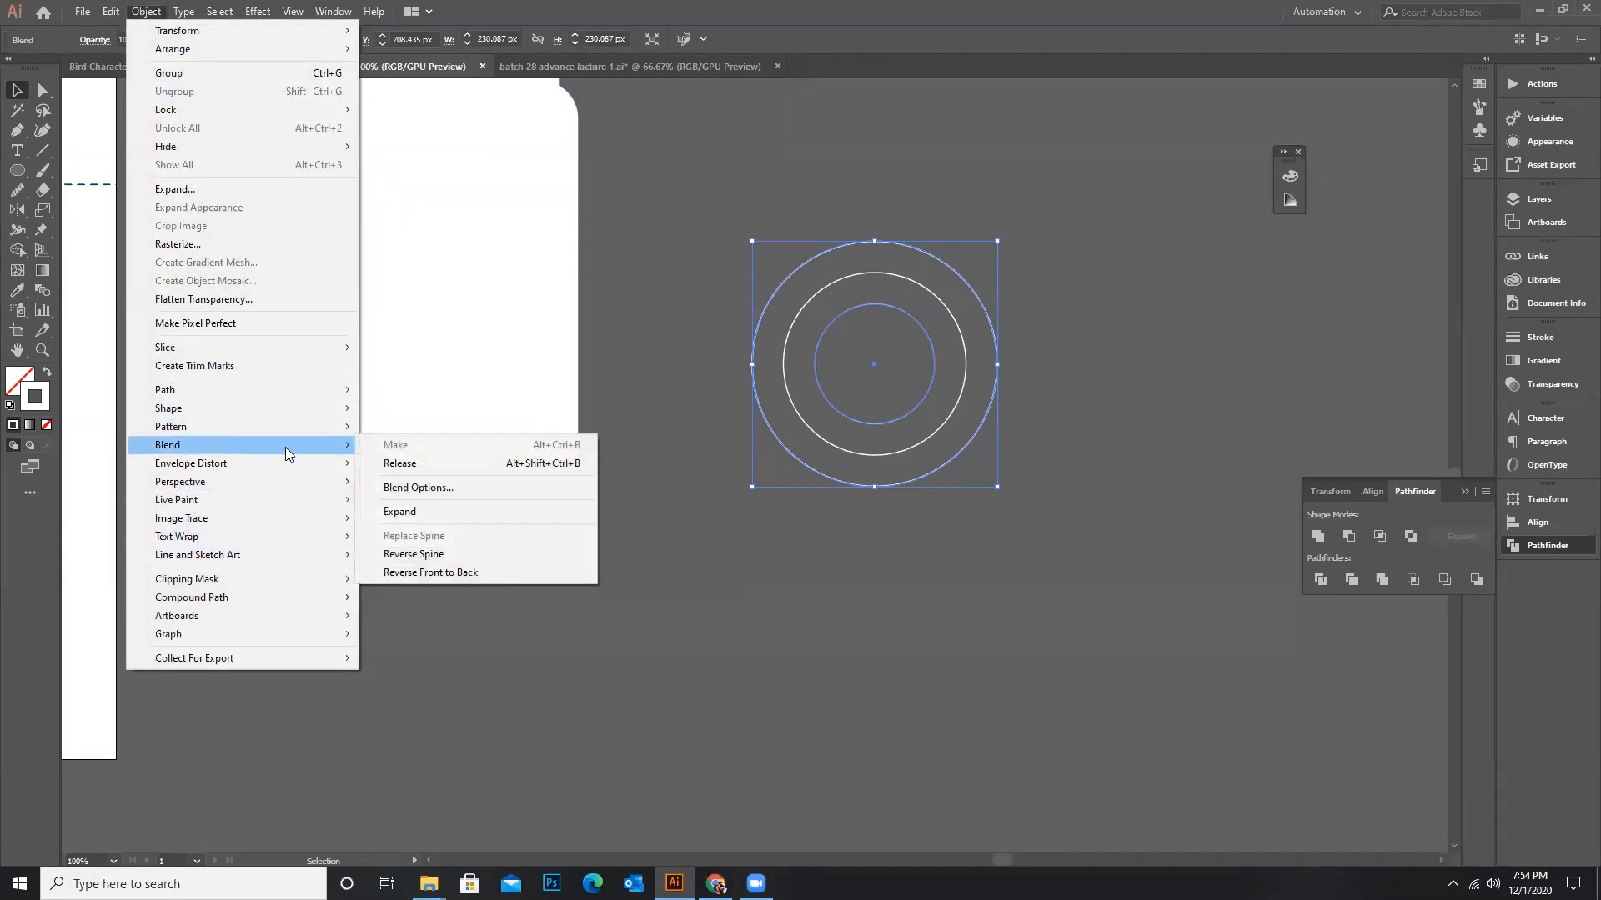
left_click(411, 512)
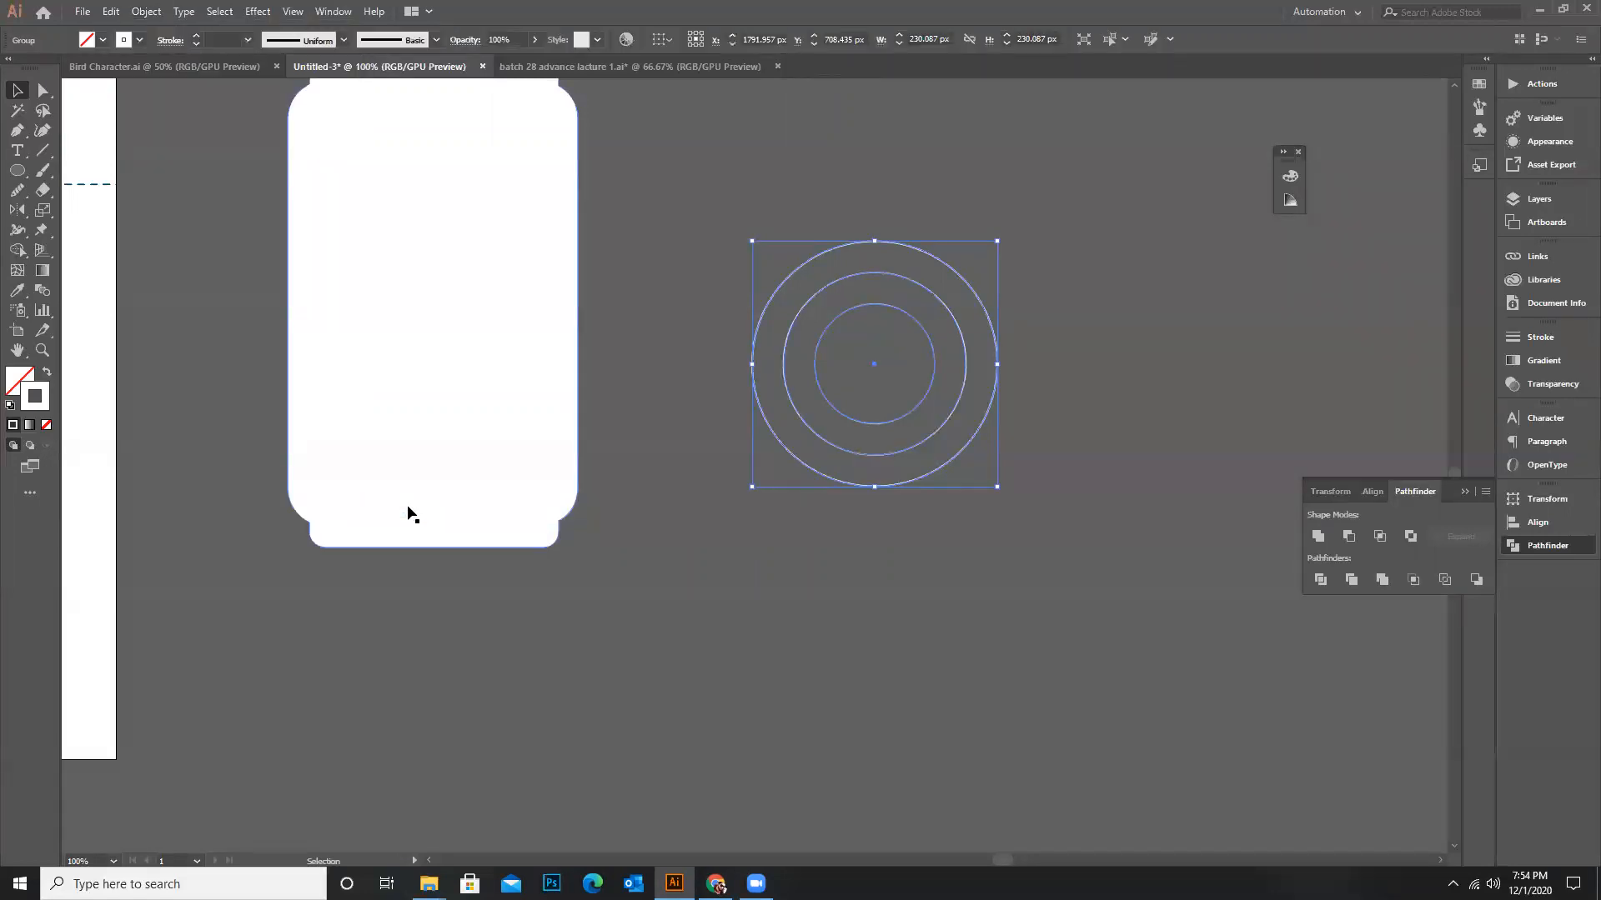
key("ctrl+z")
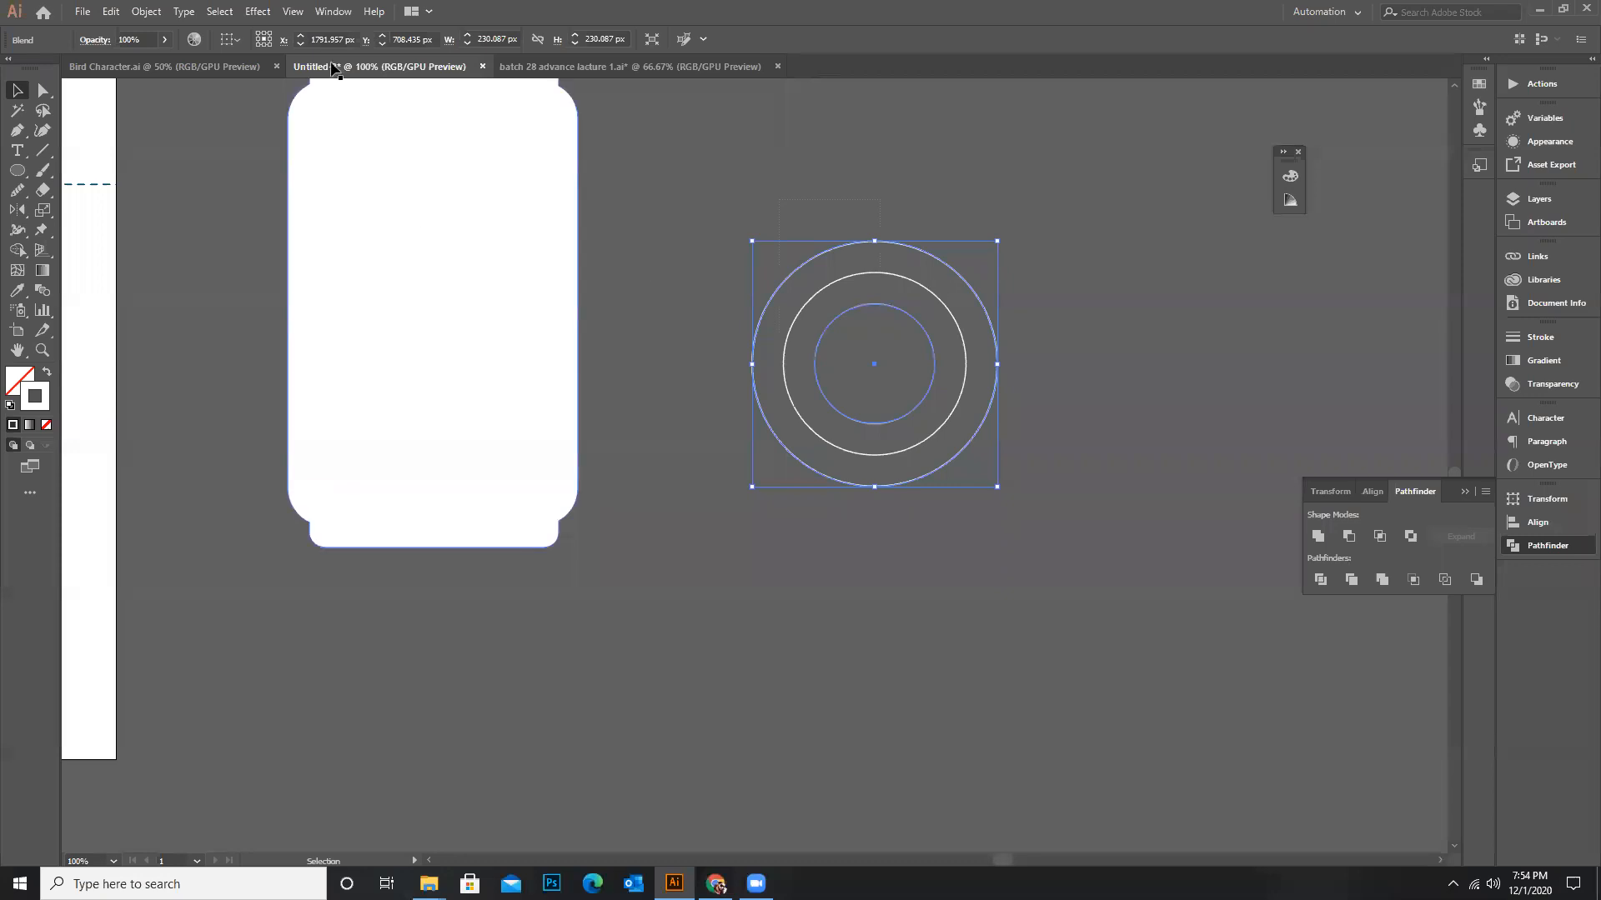
Set the circle blend's spacing to Specified Steps with a value of 2
left_click(147, 14)
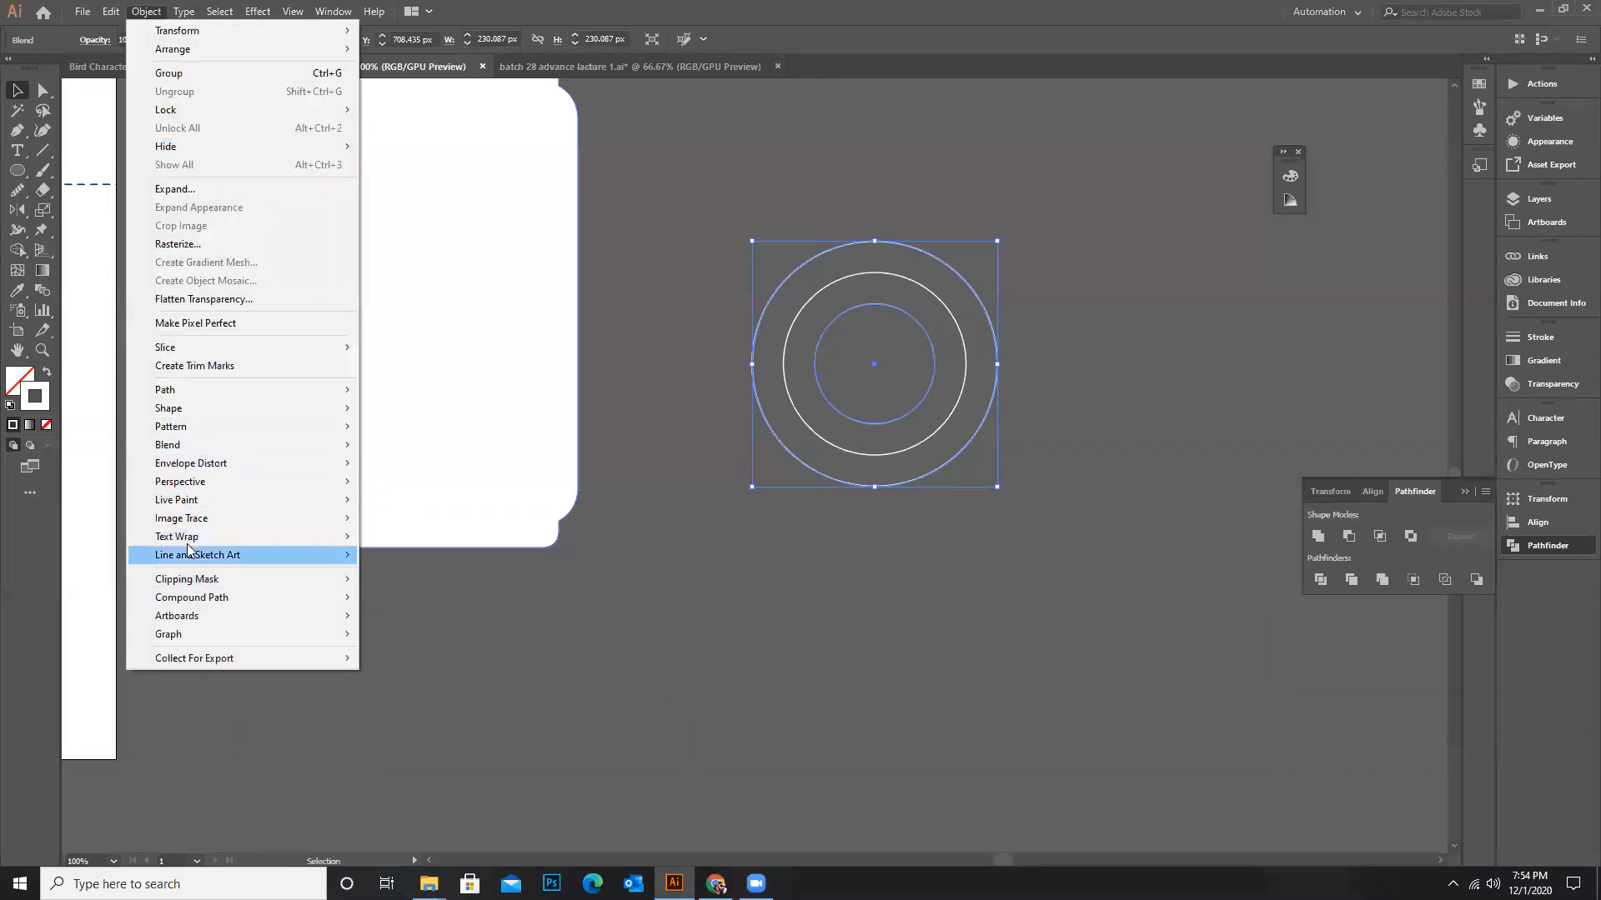
mouse_move(211, 445)
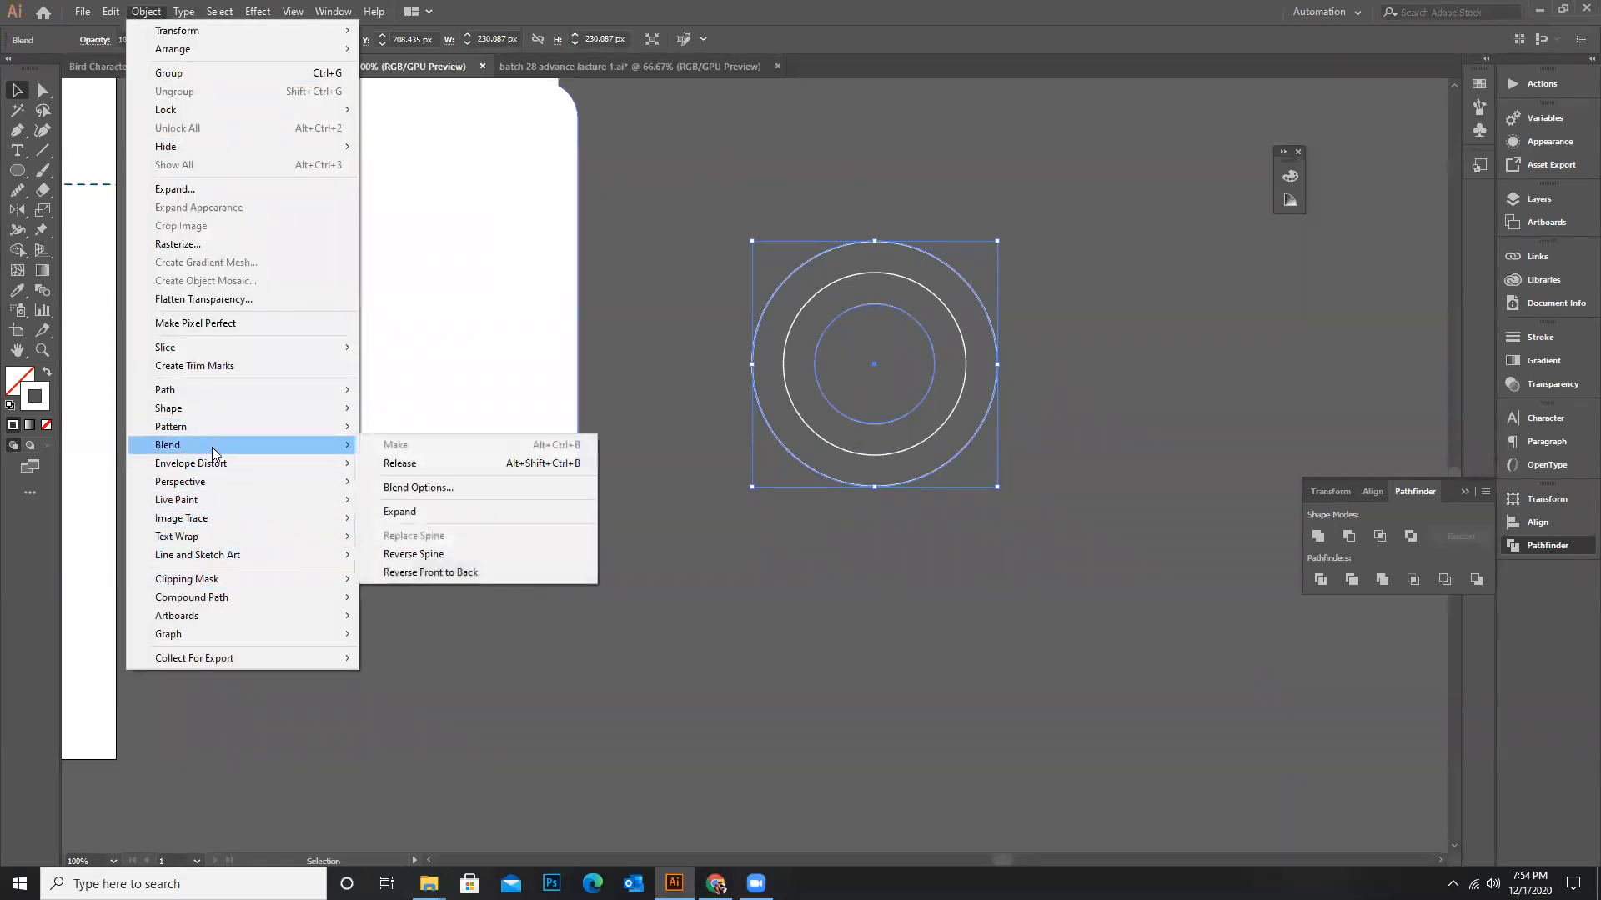
left_click(435, 491)
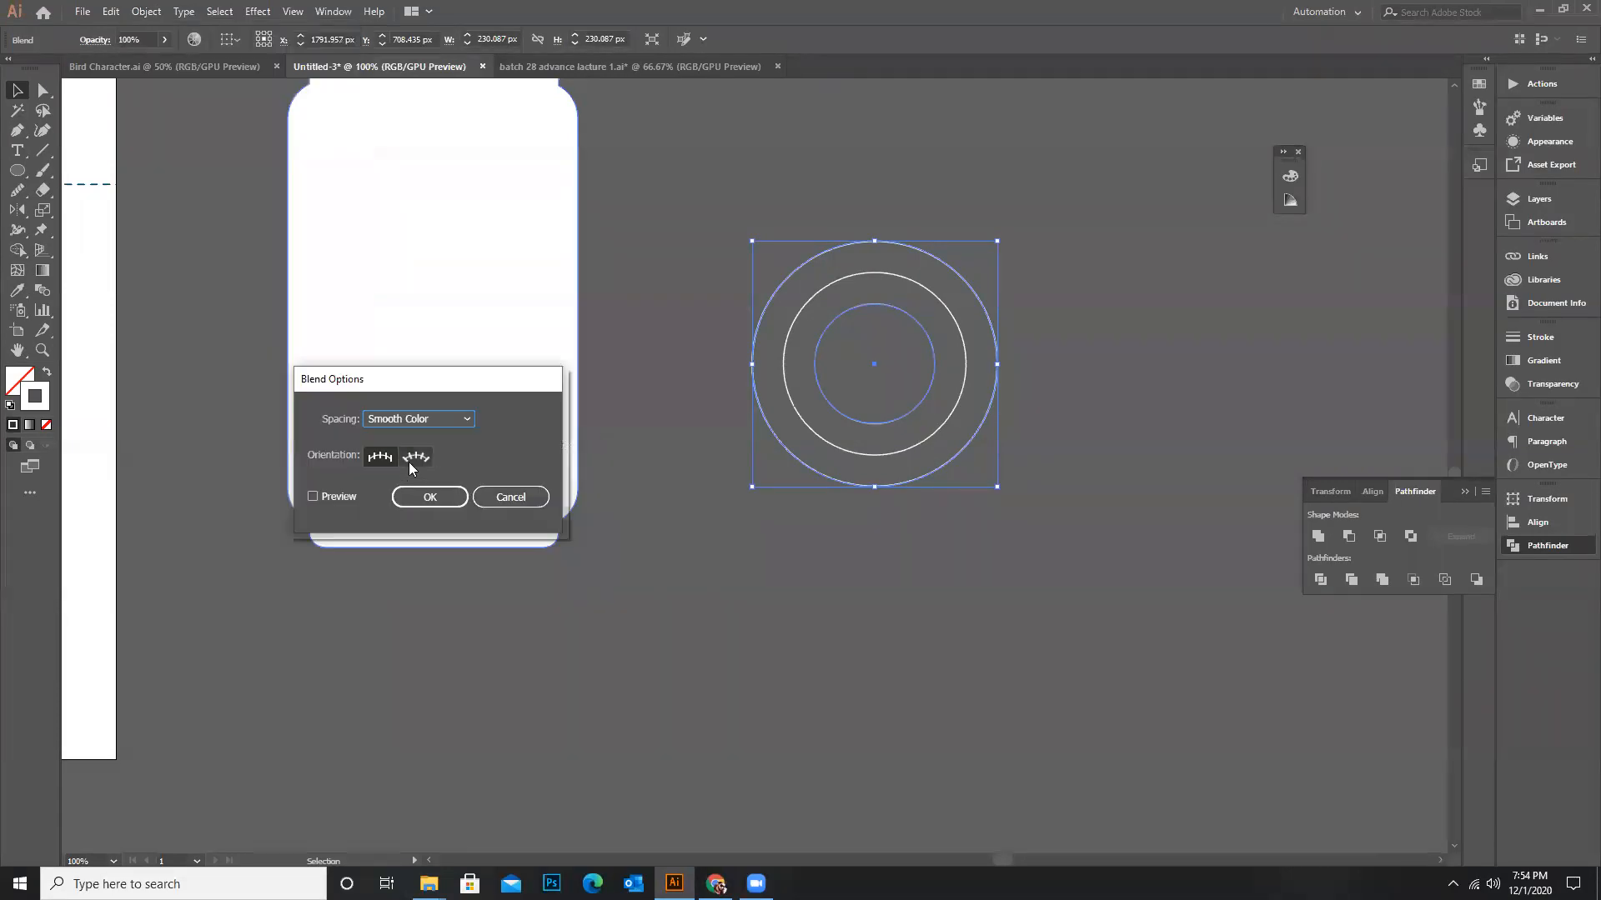
left_click(414, 459)
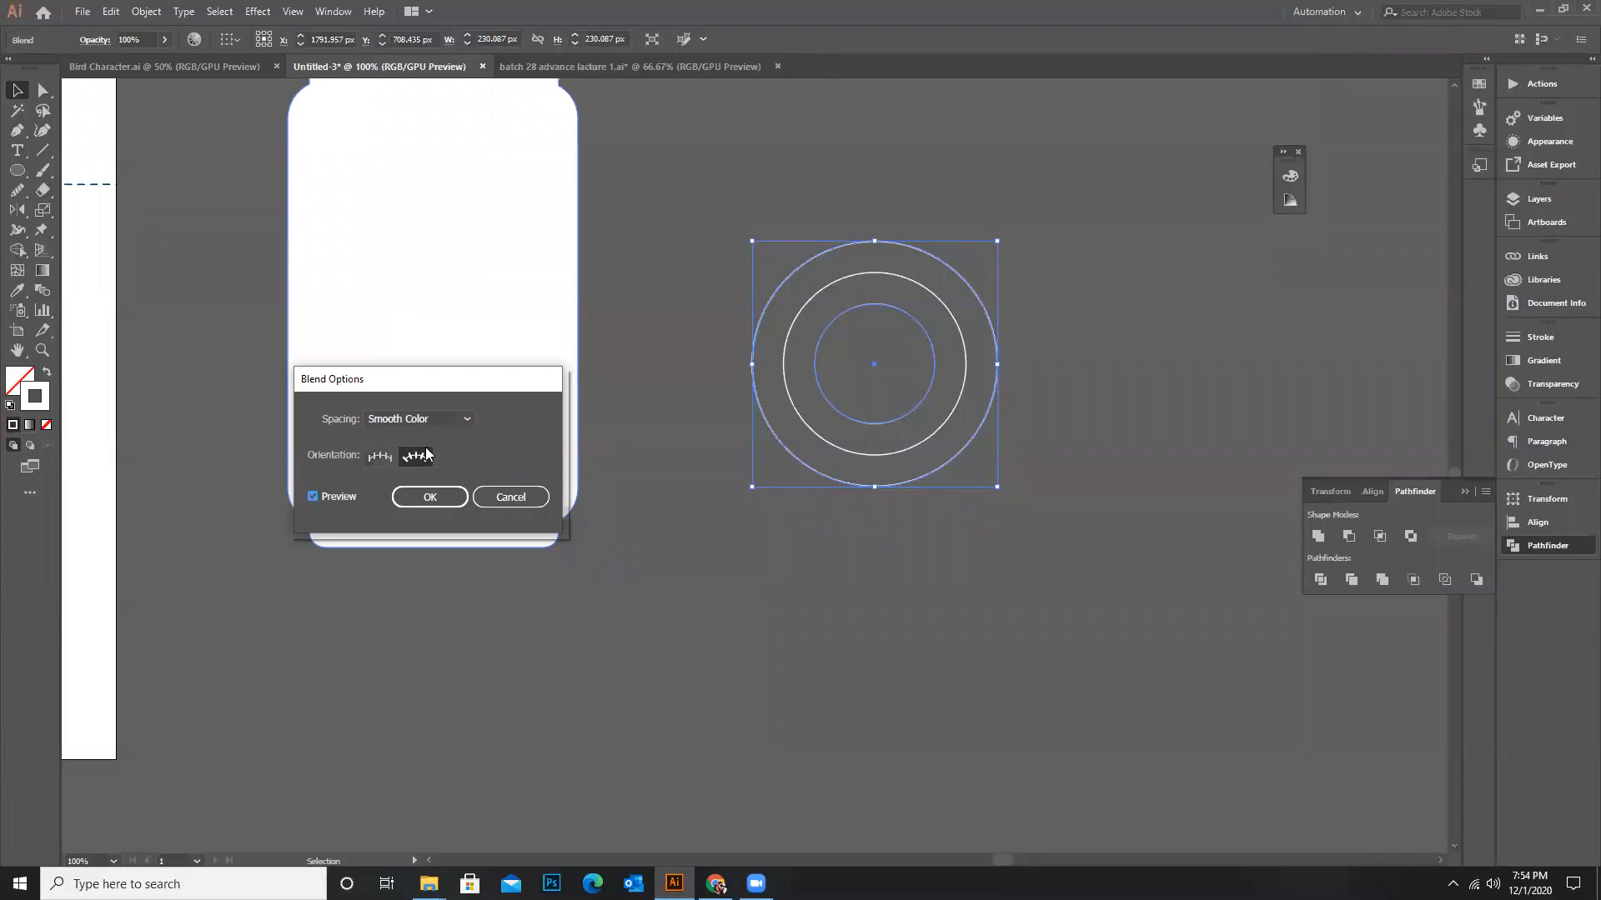
left_click(450, 420)
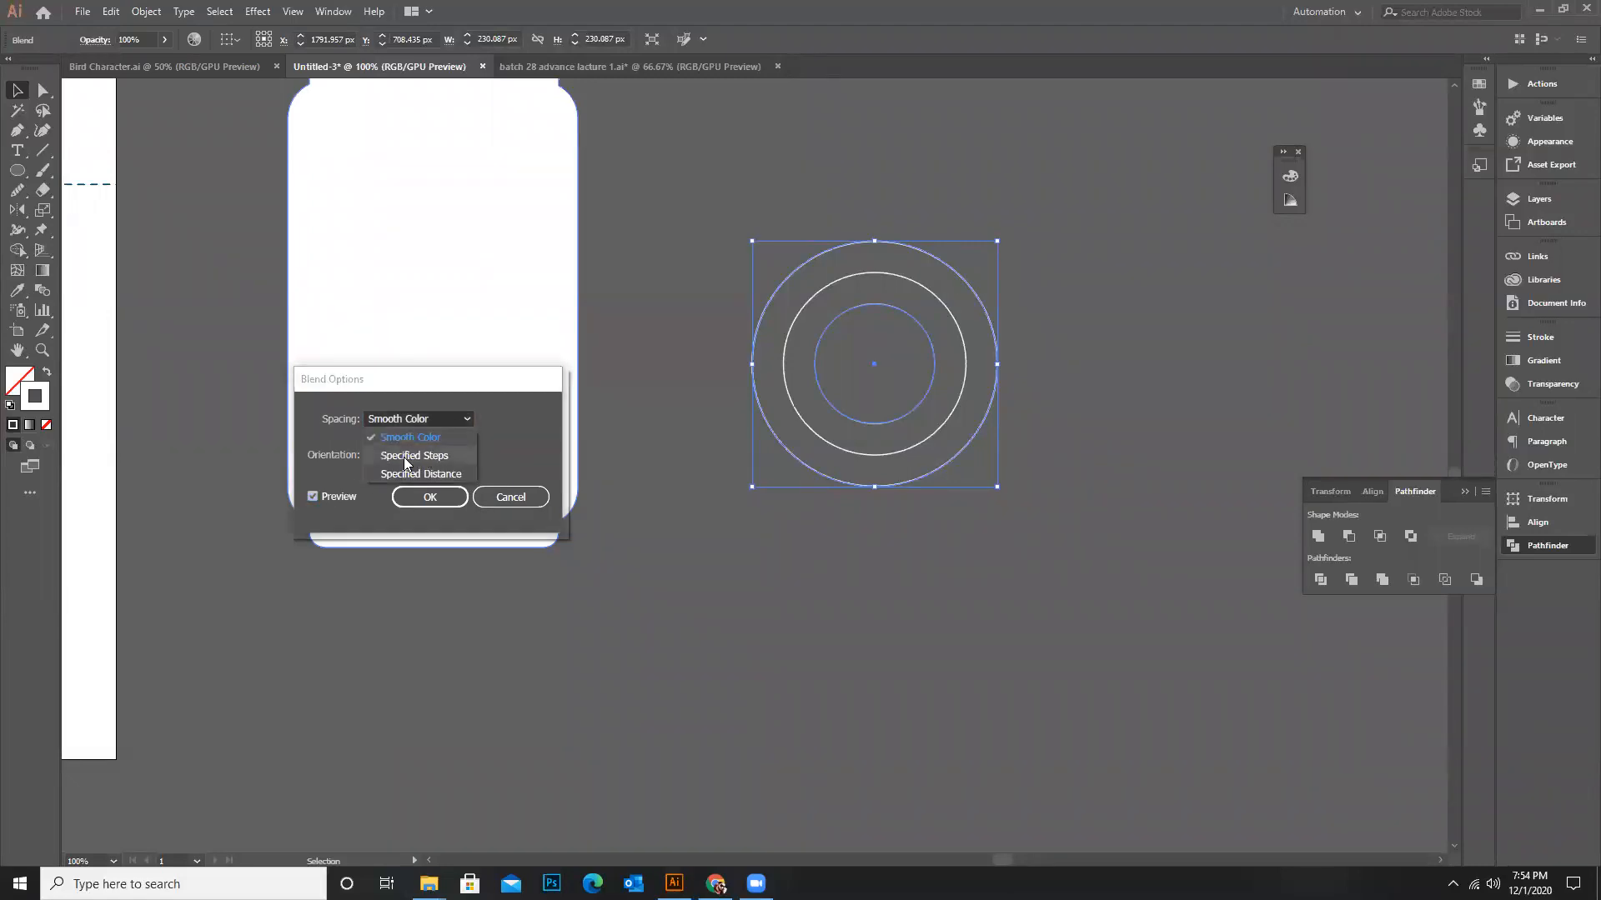
left_click(445, 455)
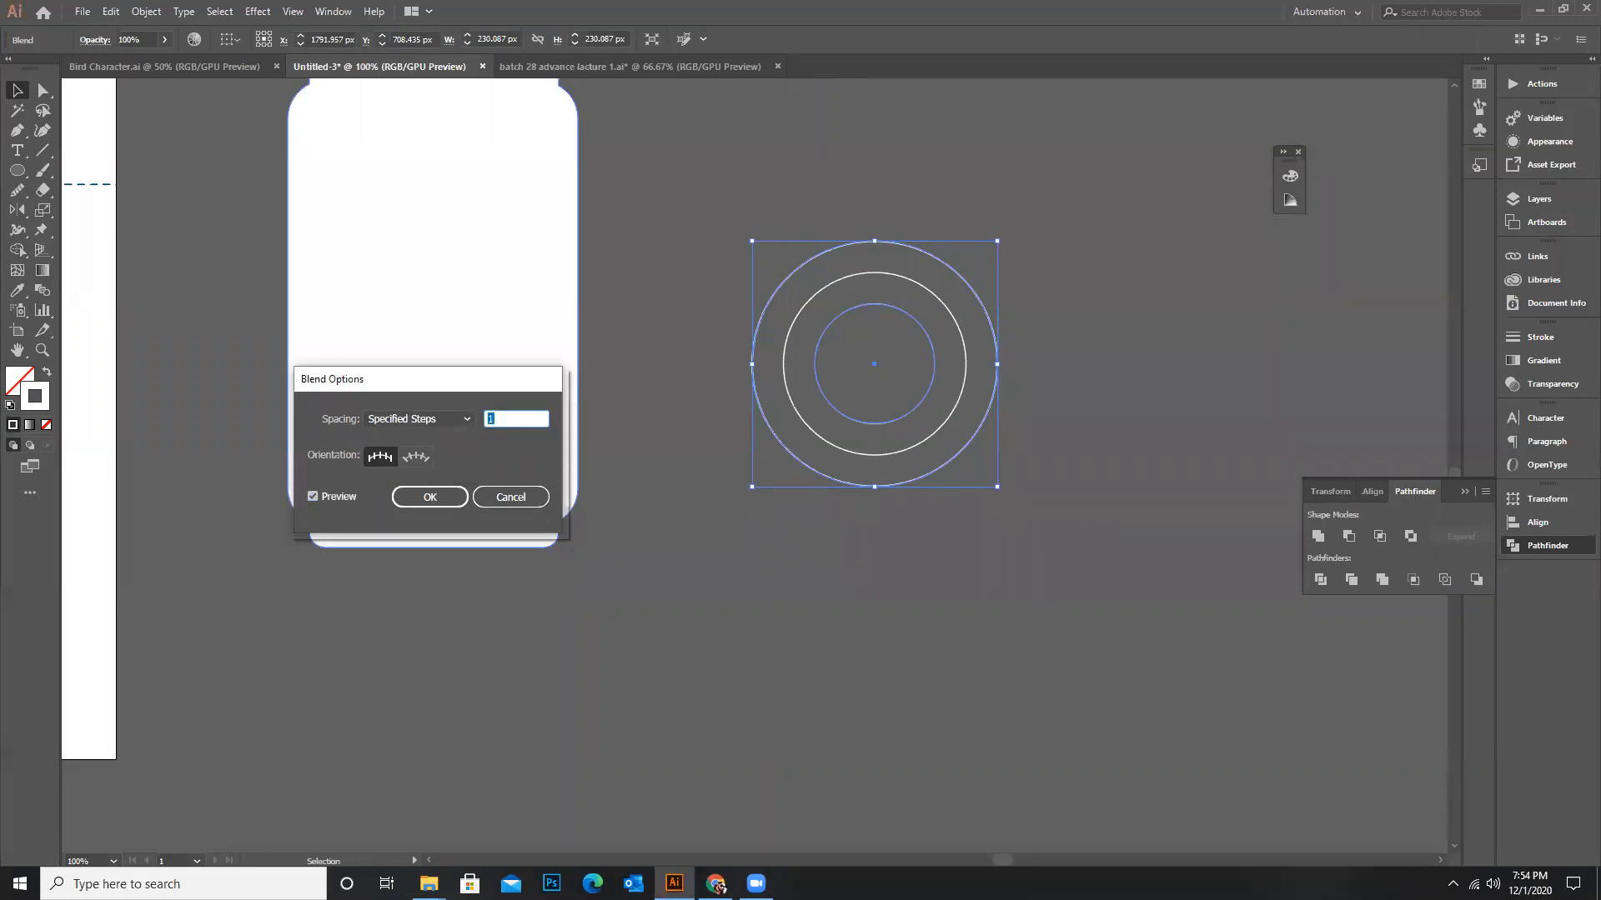
type("2")
left_click(314, 497)
left_click(314, 497)
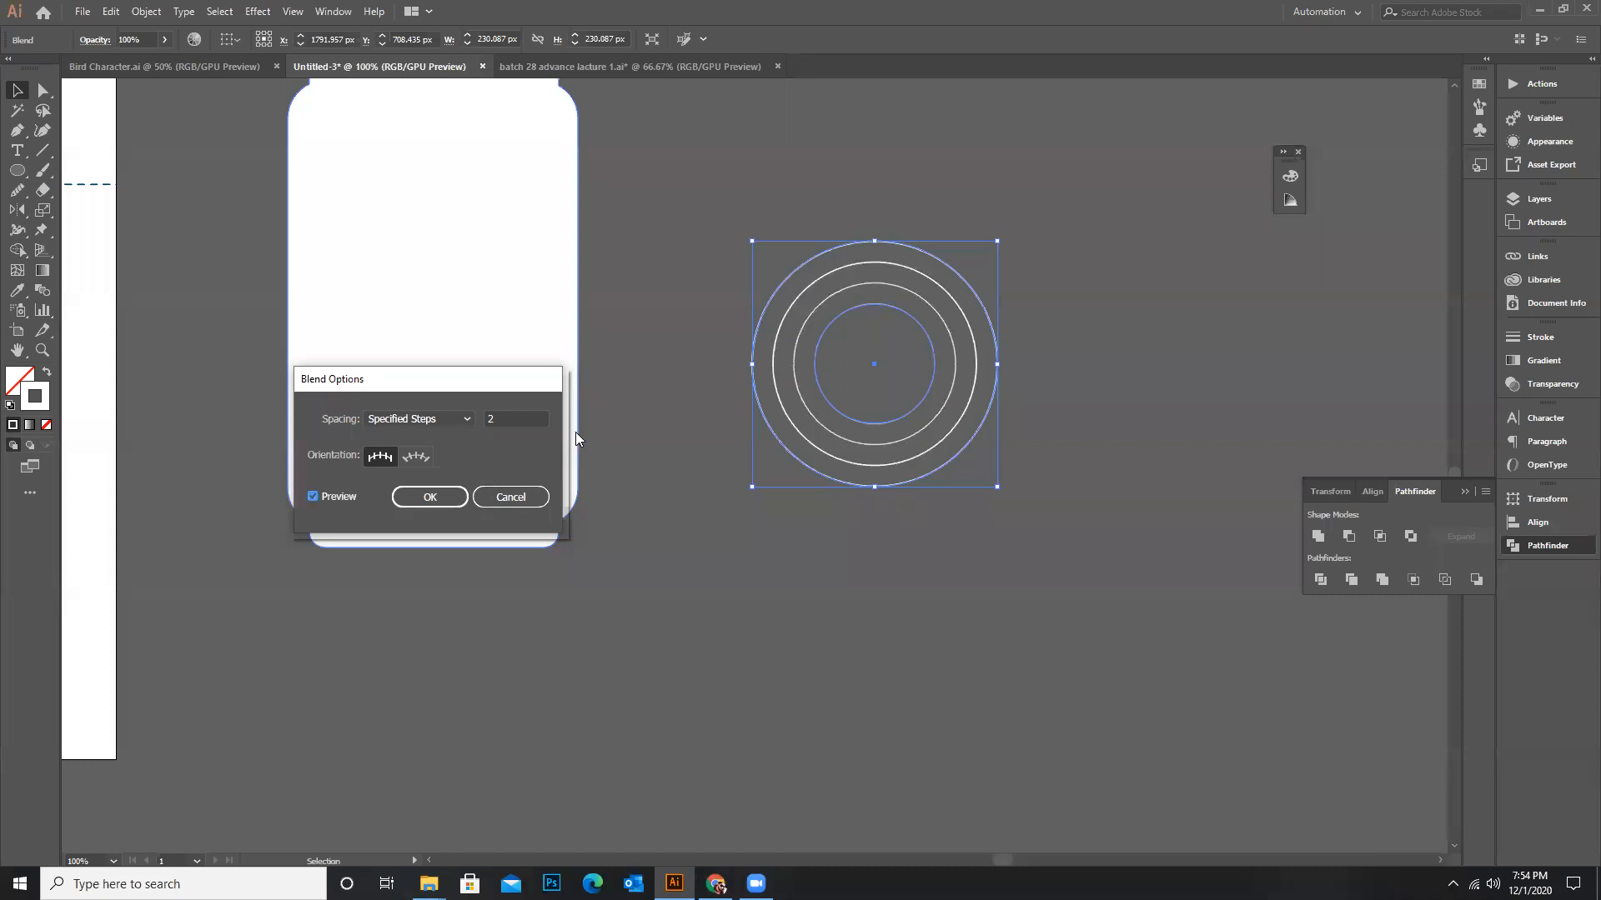
left_click(430, 498)
Expand the two-step blend into separate concentric circles and deselect them
left_click(790, 217)
left_click(934, 397)
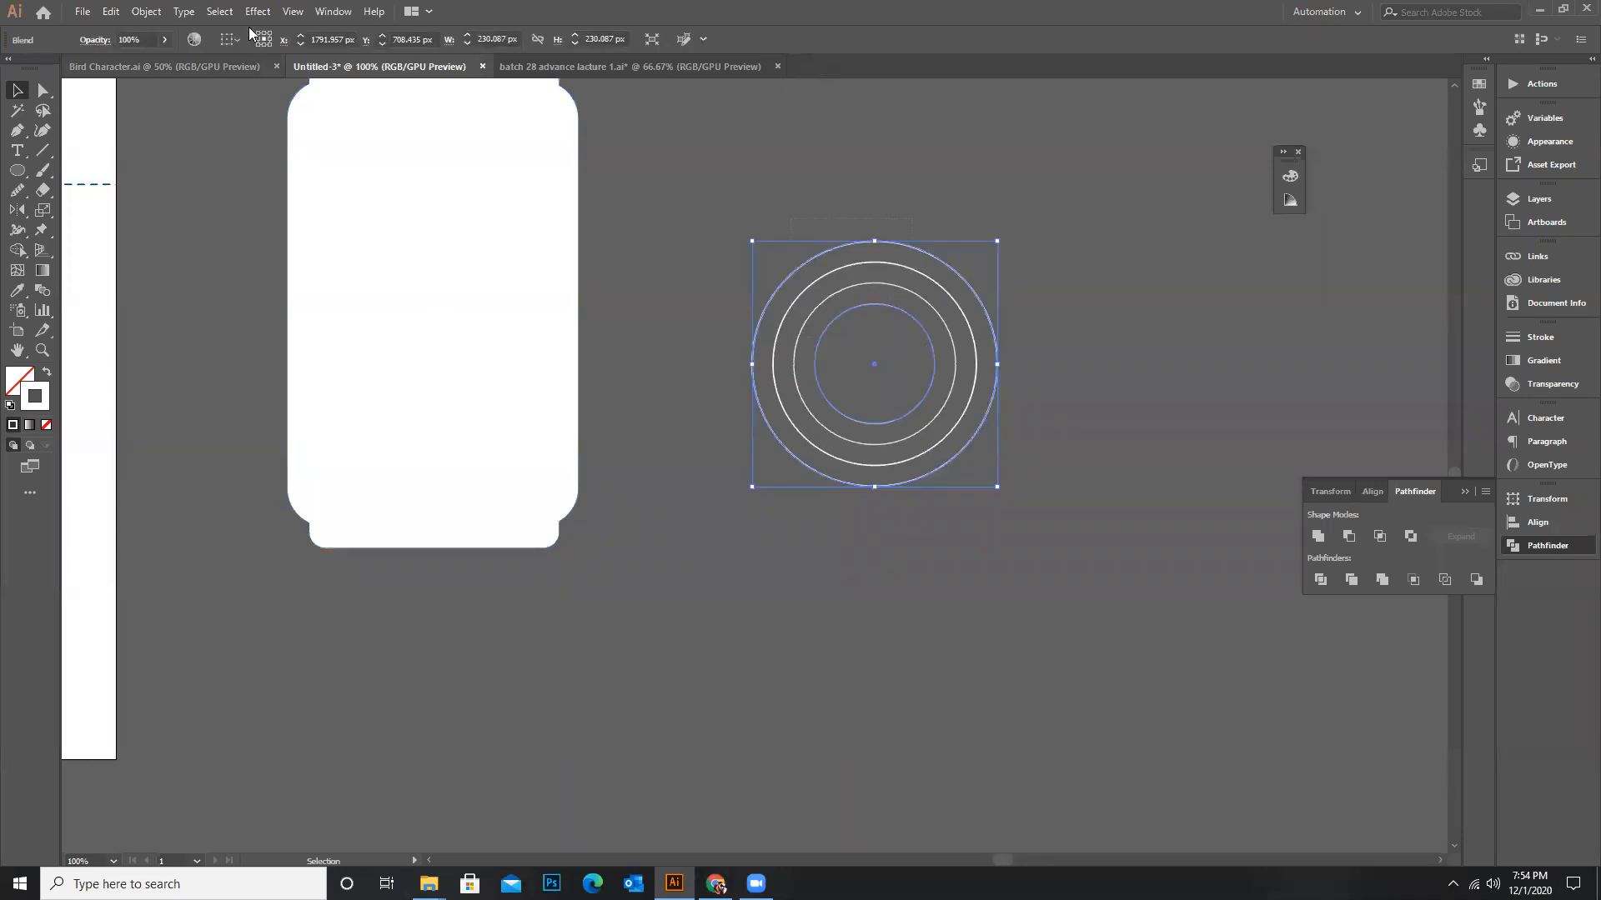
left_click(146, 11)
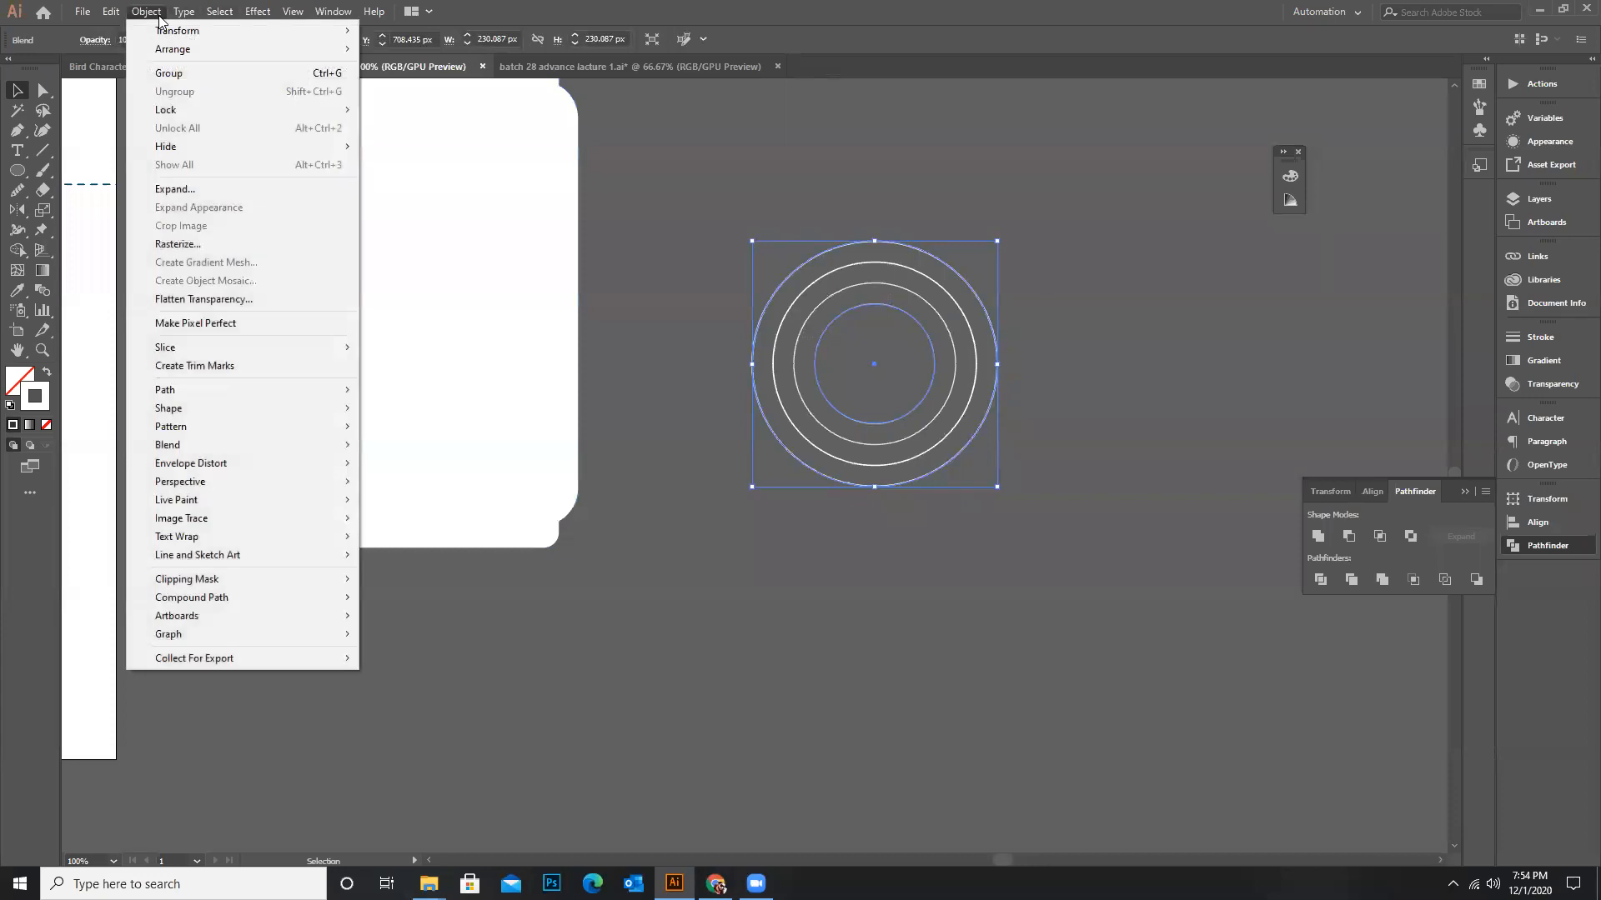
left_click(174, 190)
left_click(756, 534)
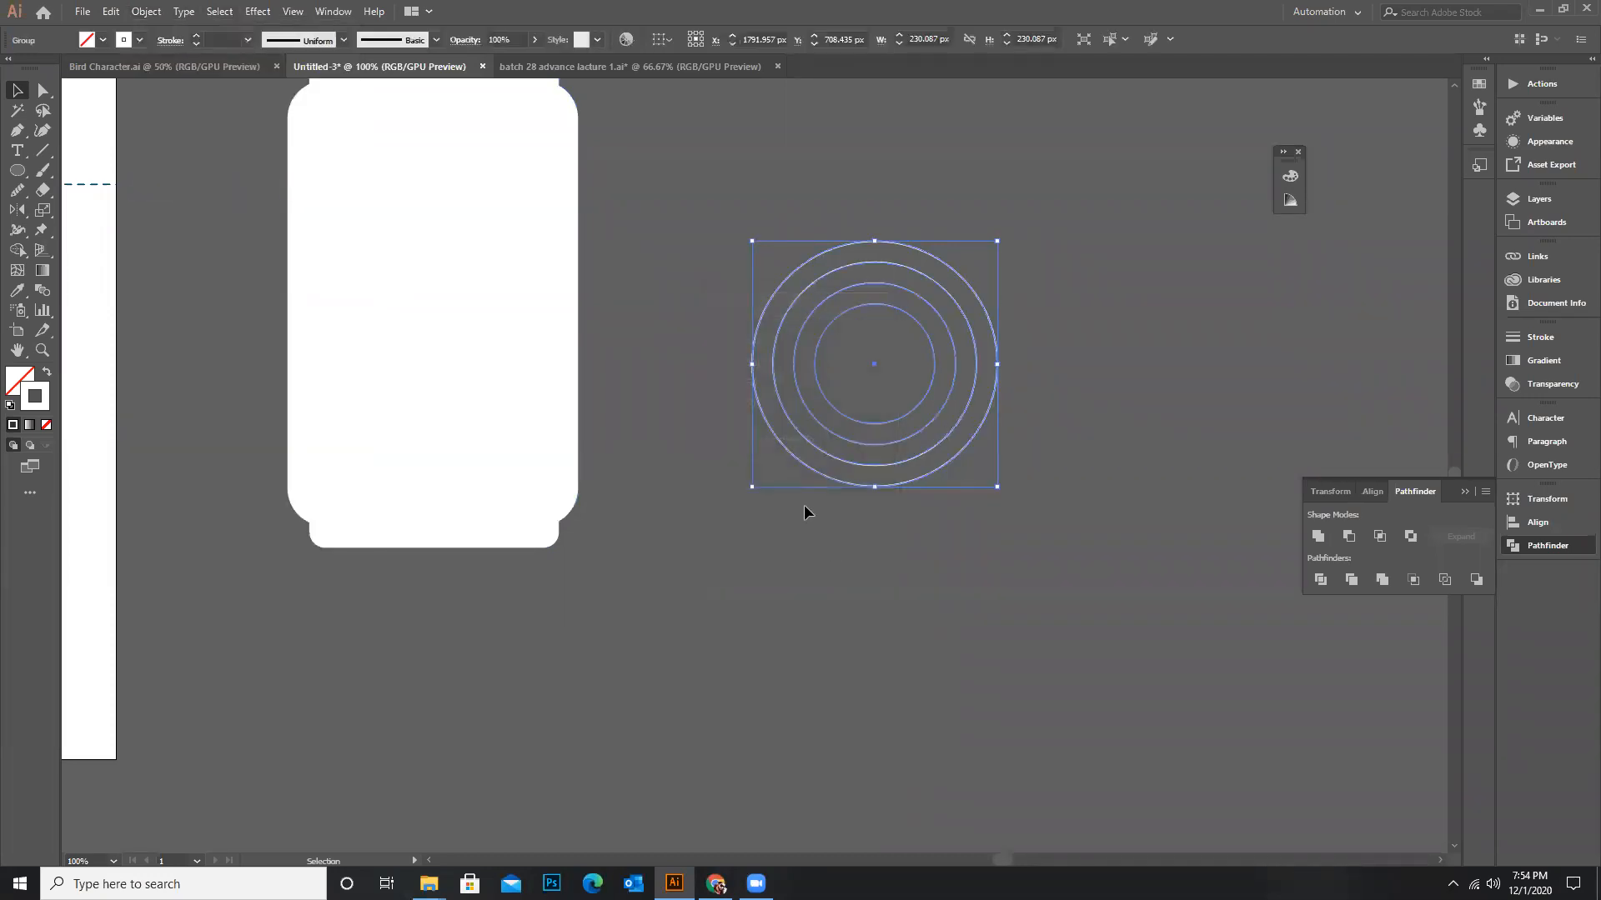
left_click(855, 184)
scroll(953, 361, "up", 1)
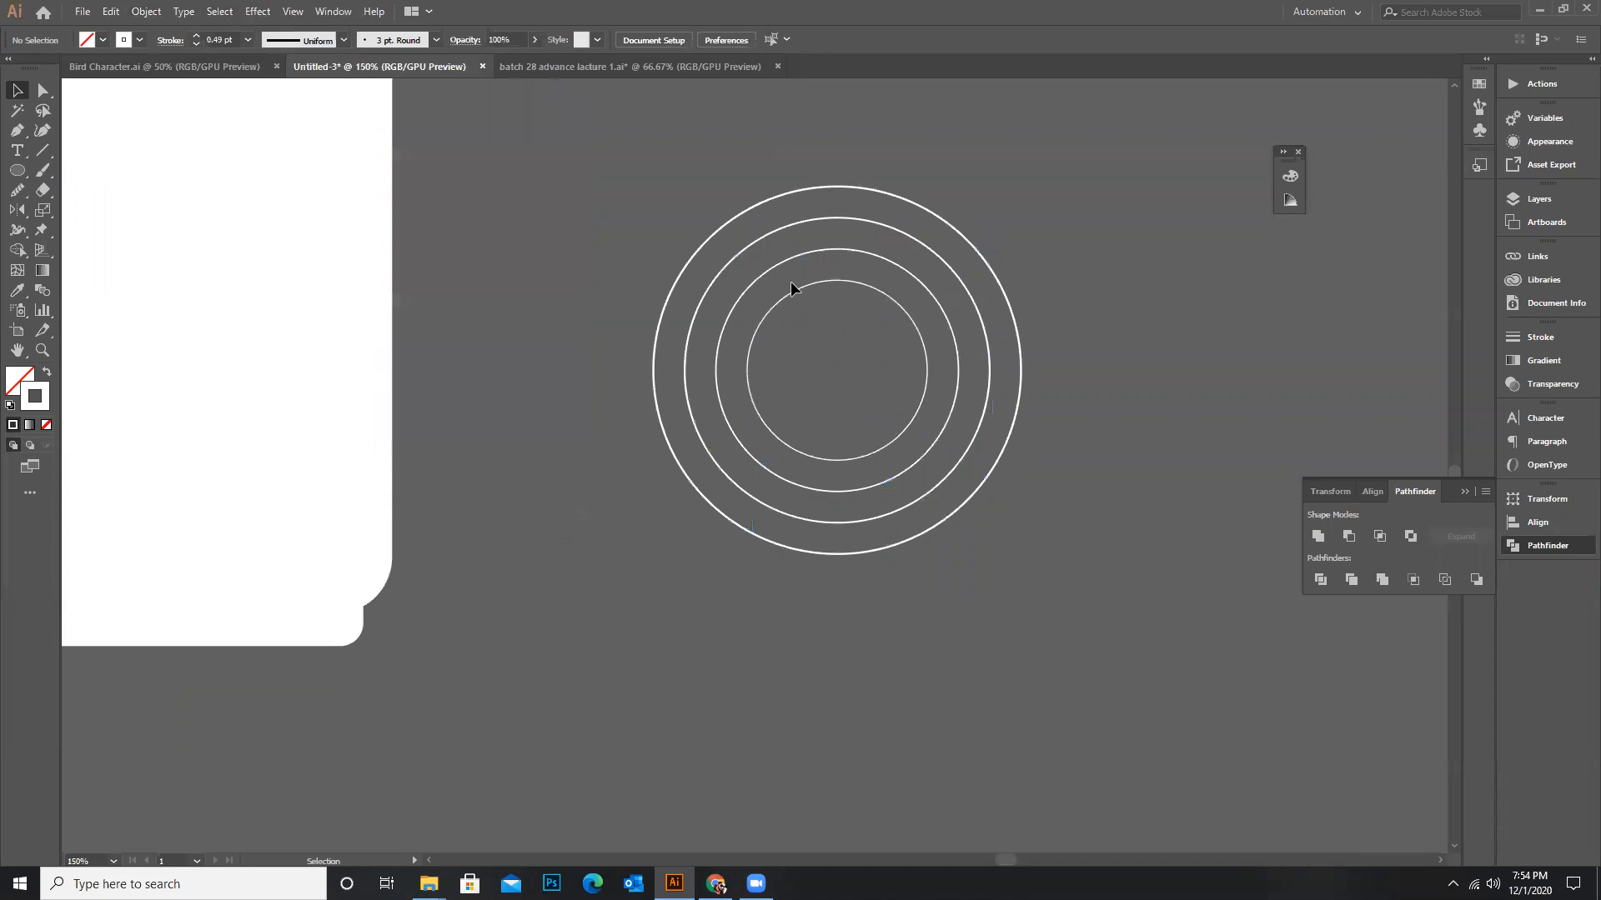
scroll(419, 369, "down", 1)
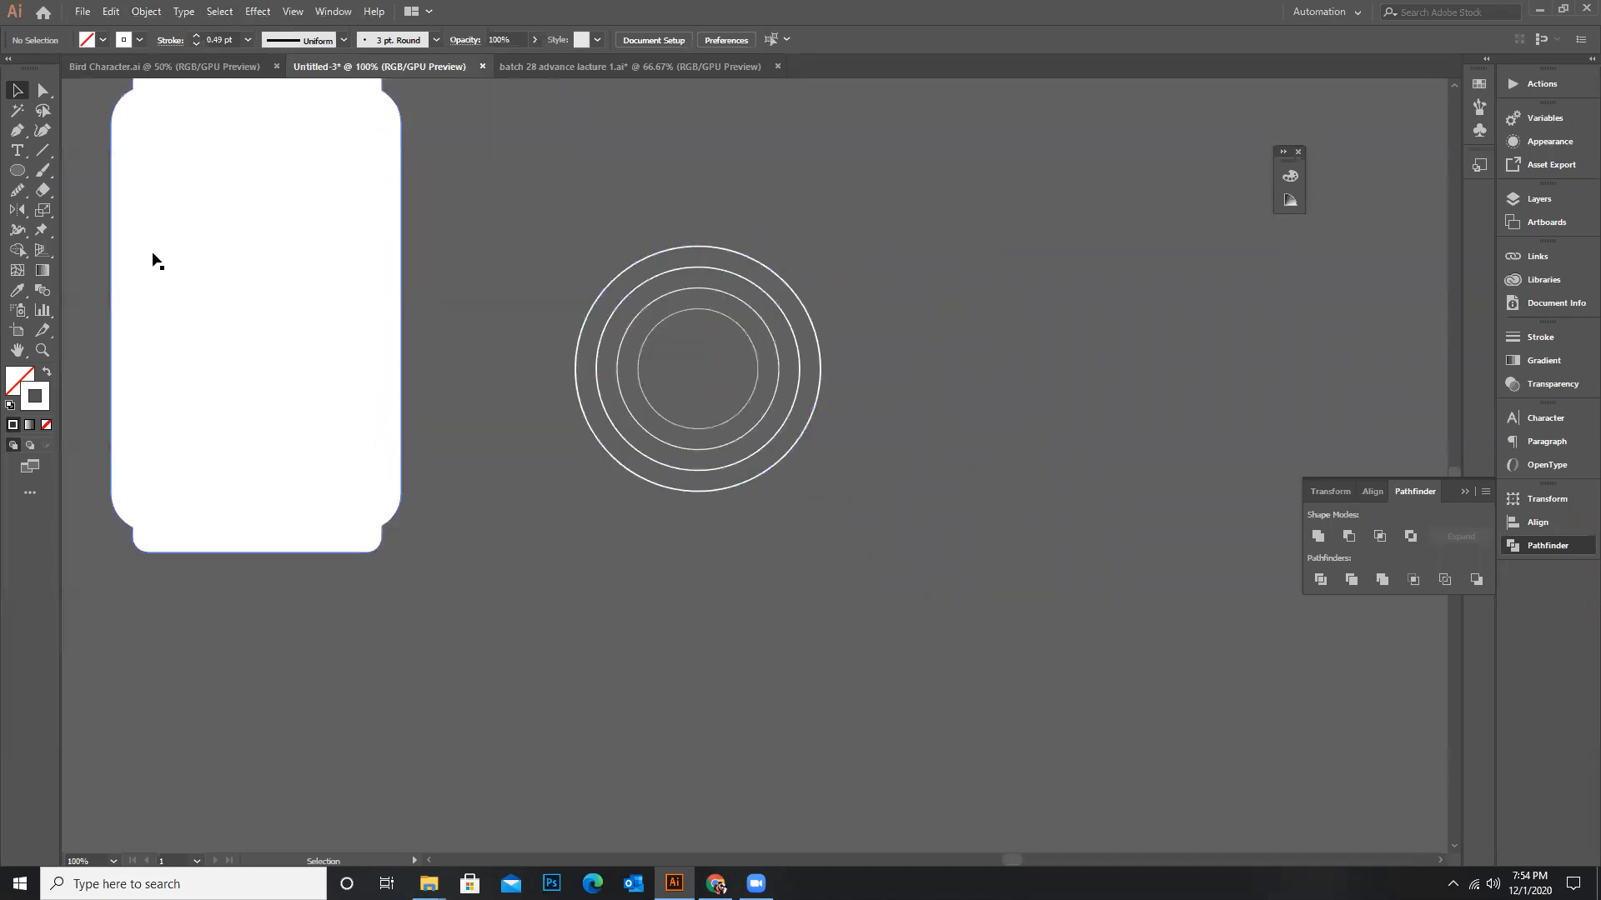
Draw a vertical line about 419 px long with the Pen tool, tangent to the left edge of the outermost circle
left_click(17, 130)
scroll(772, 397, "up", 1)
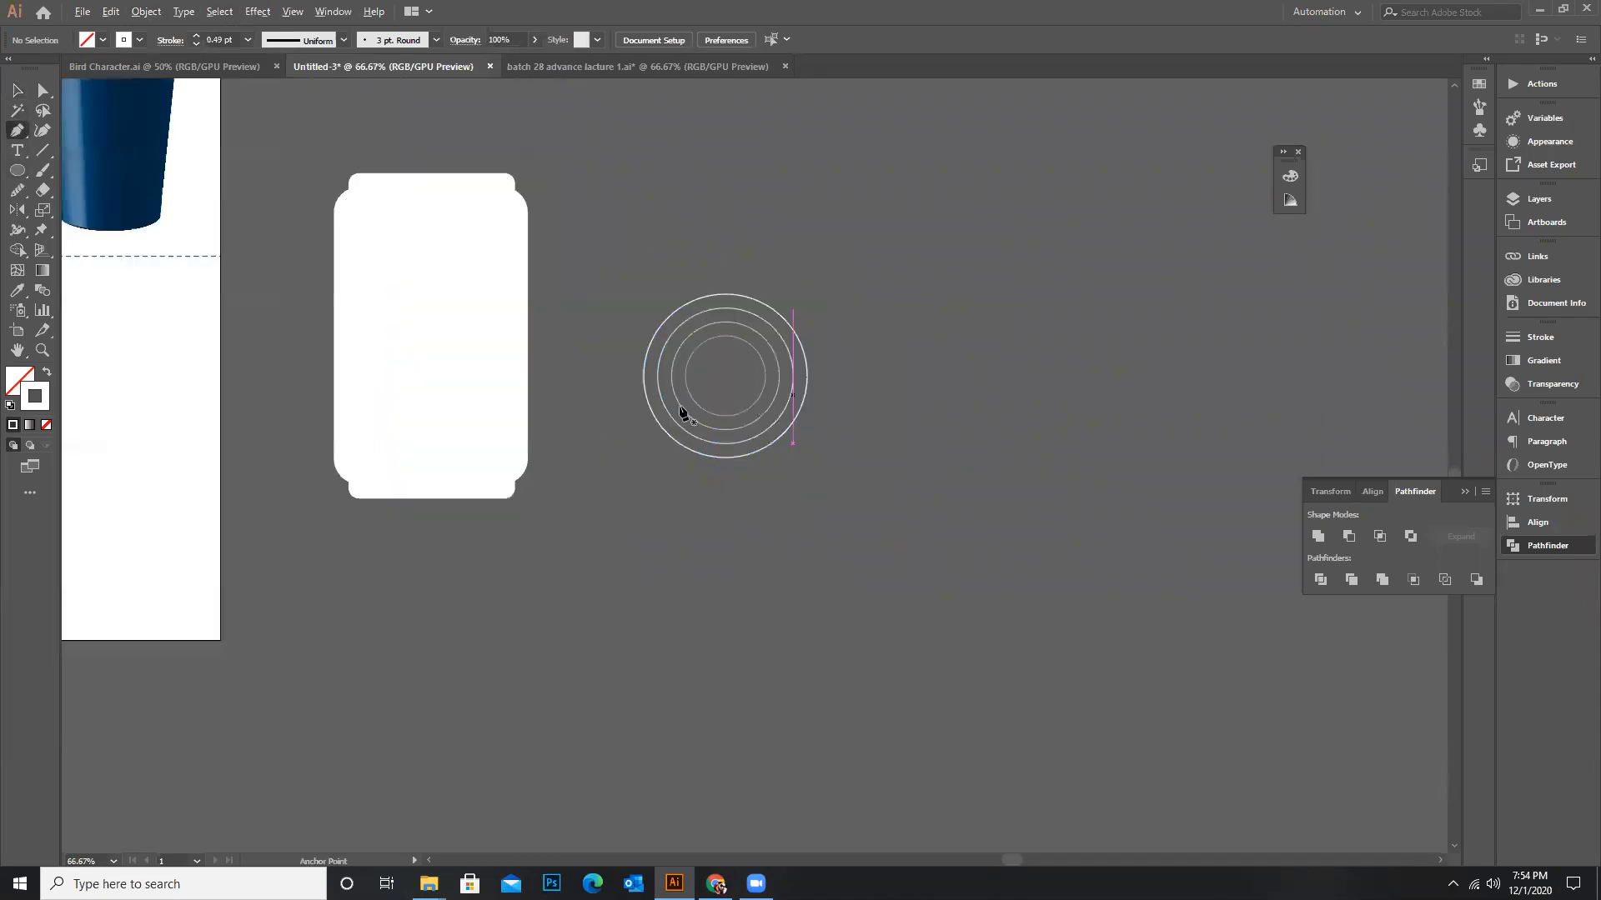
scroll(662, 234, "down", 2)
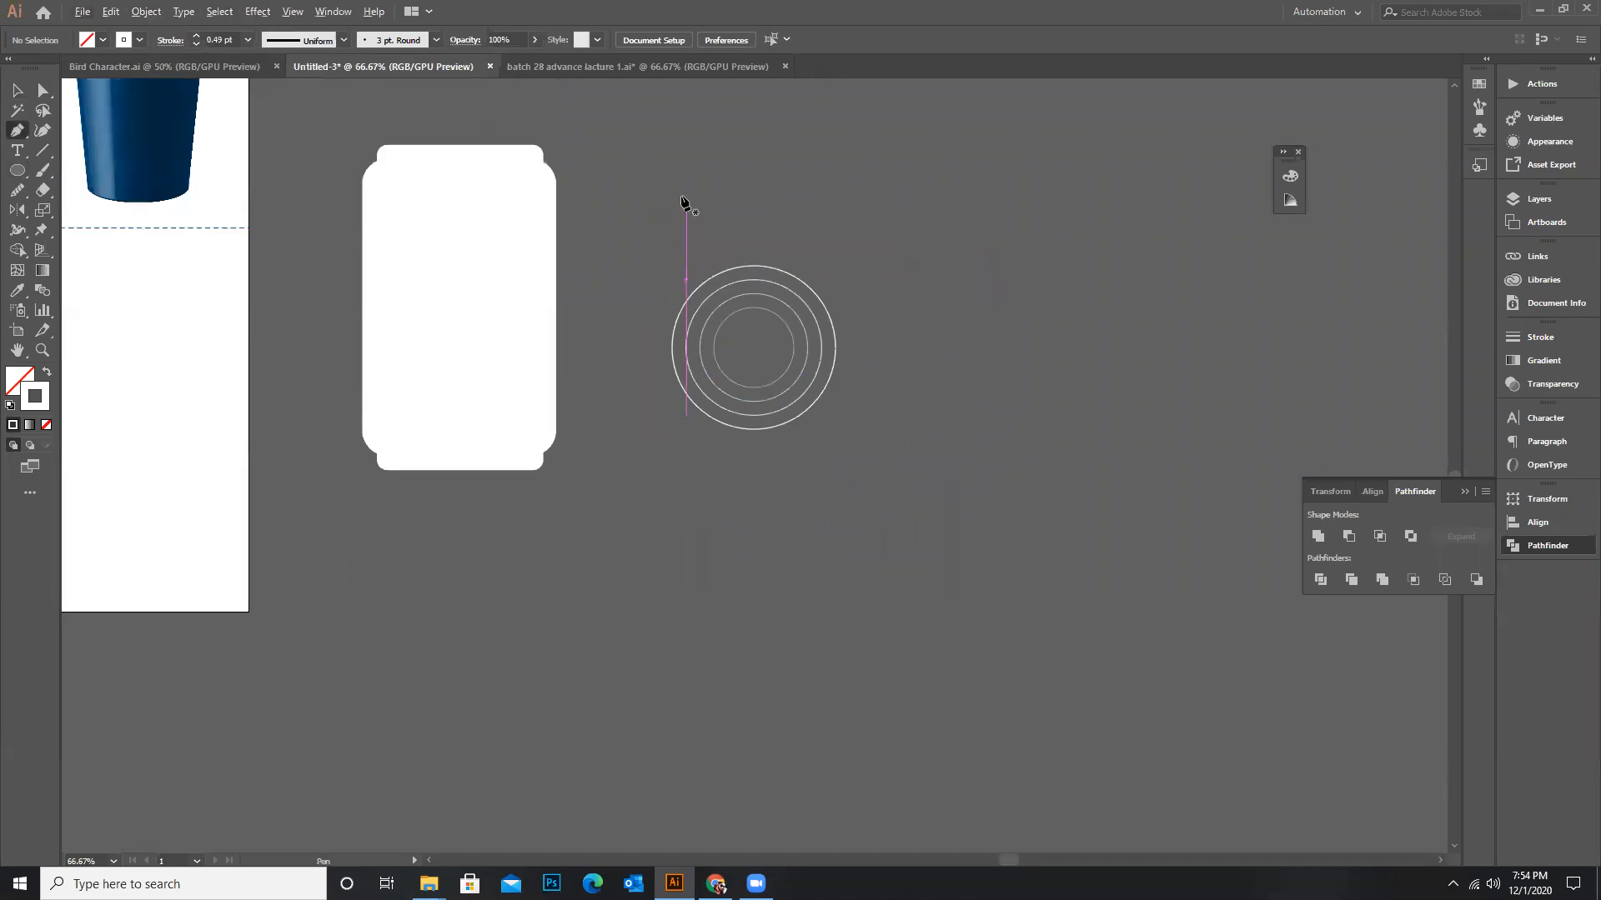
left_click(672, 210)
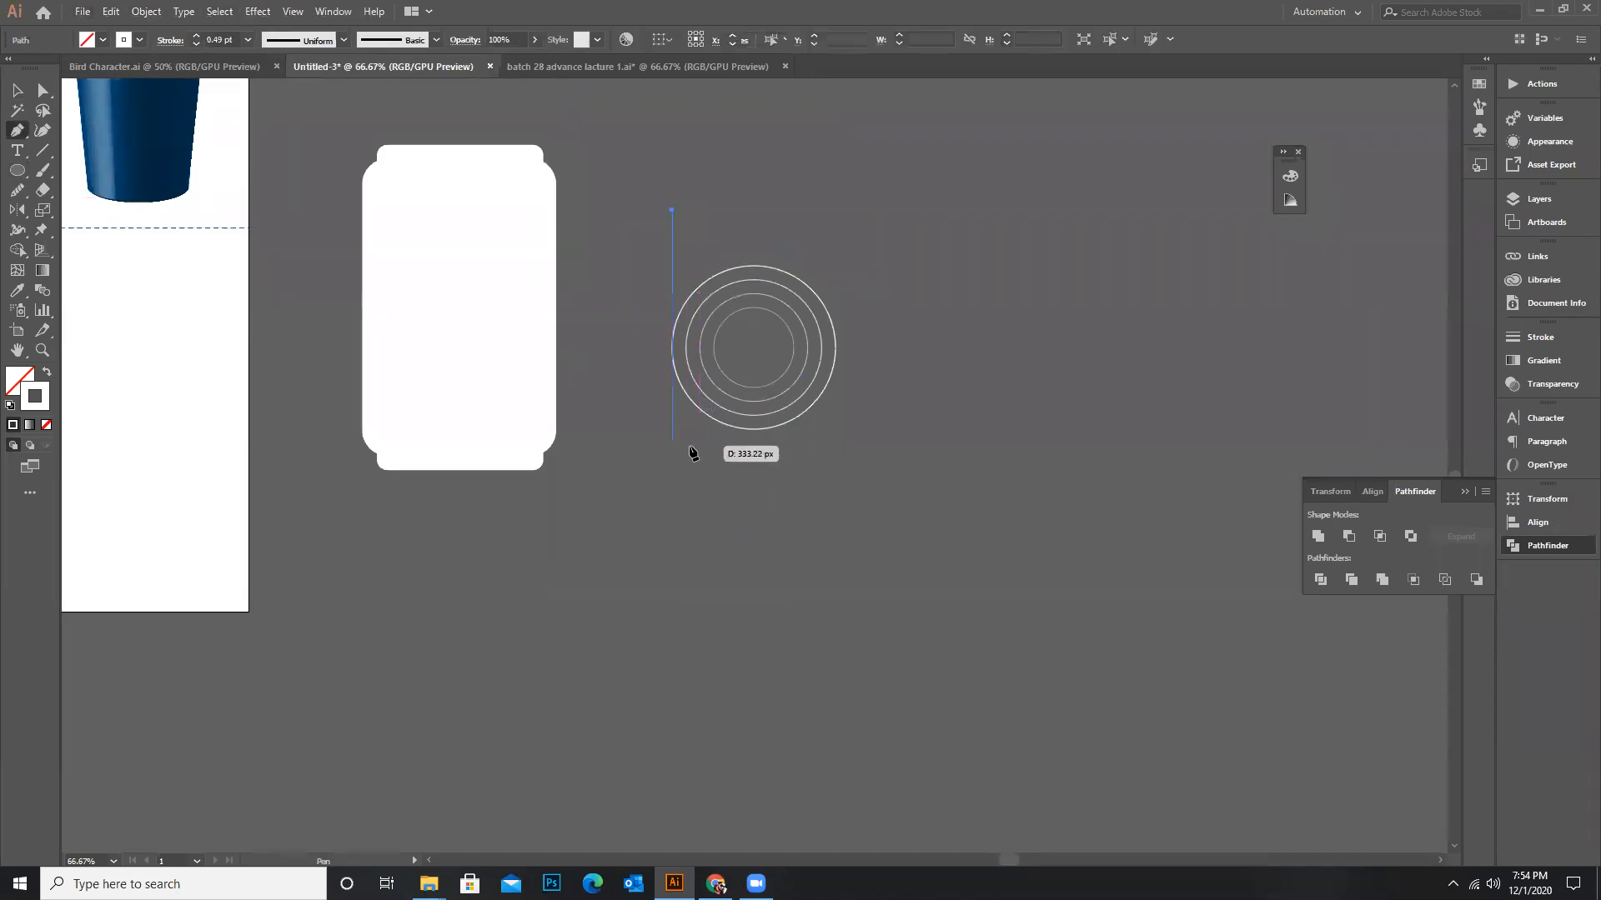
left_click(688, 508)
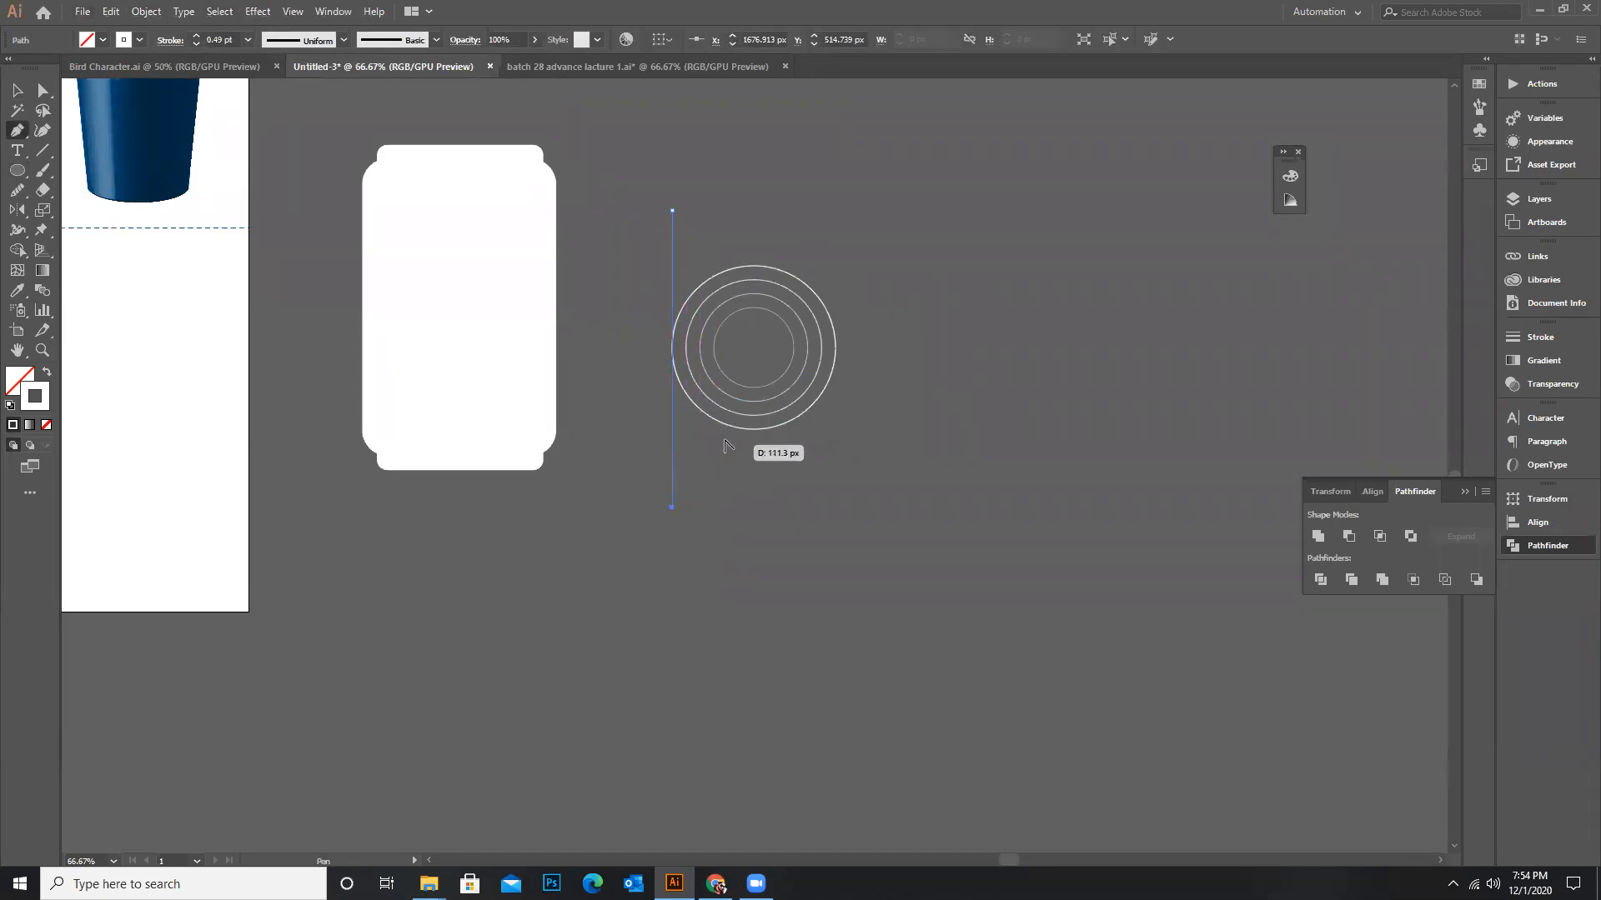
scroll(726, 453, "up", 1)
left_click(18, 91)
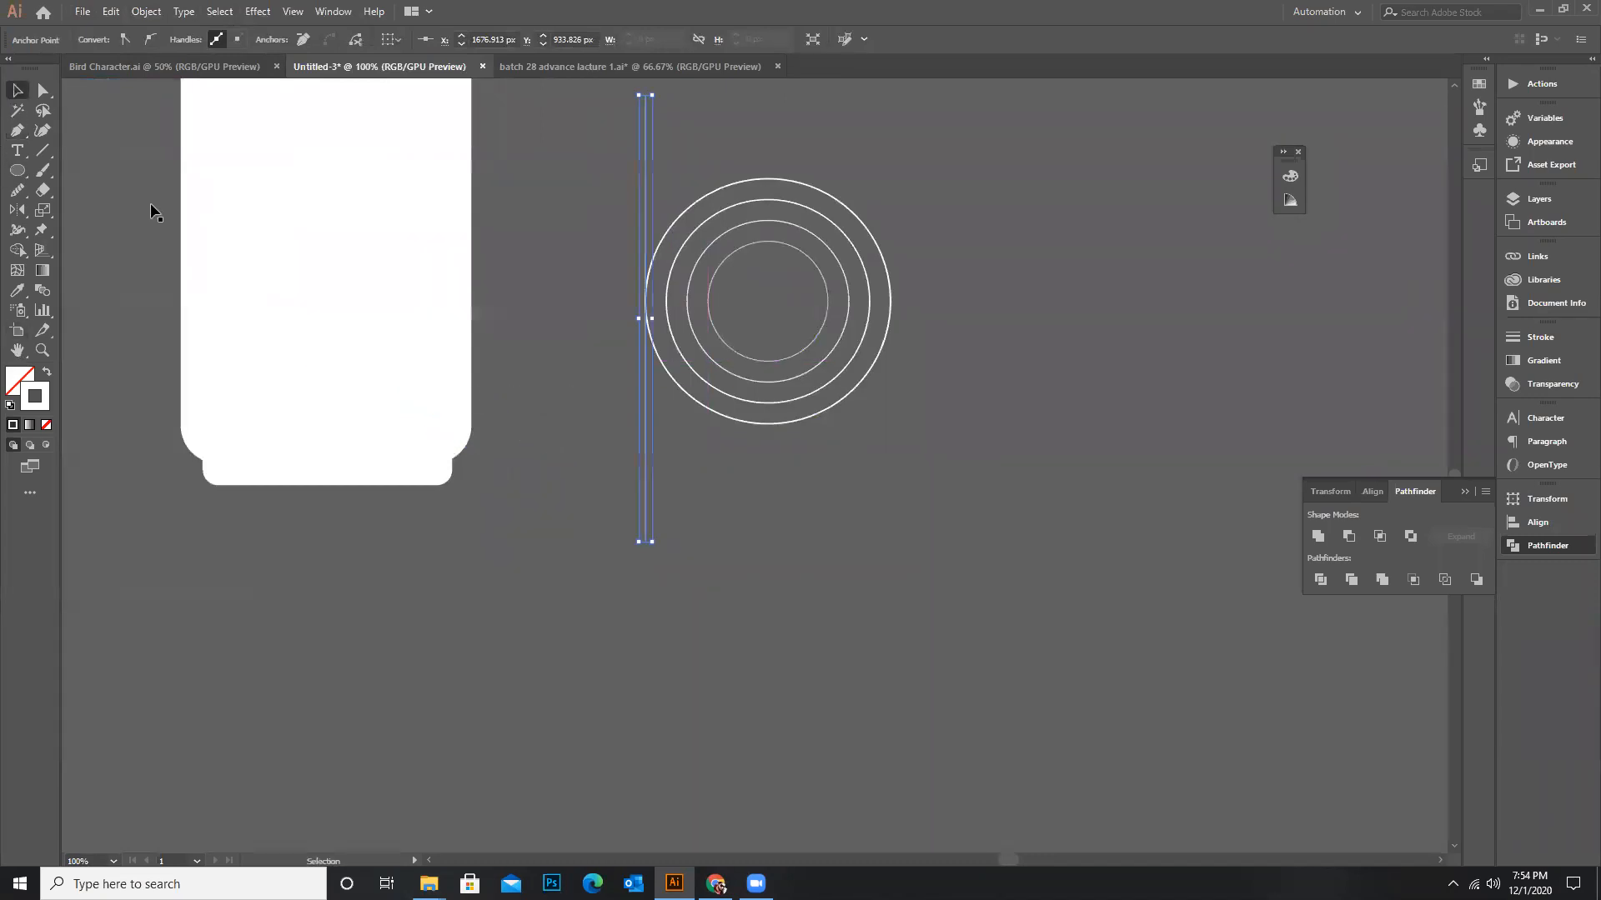
left_click(572, 428)
Copy the vertical line to the second circle's left edge and repeat the duplication twice towards the innermost circle
scroll(679, 273, "up", 1)
left_click_drag(627, 200, 664, 218)
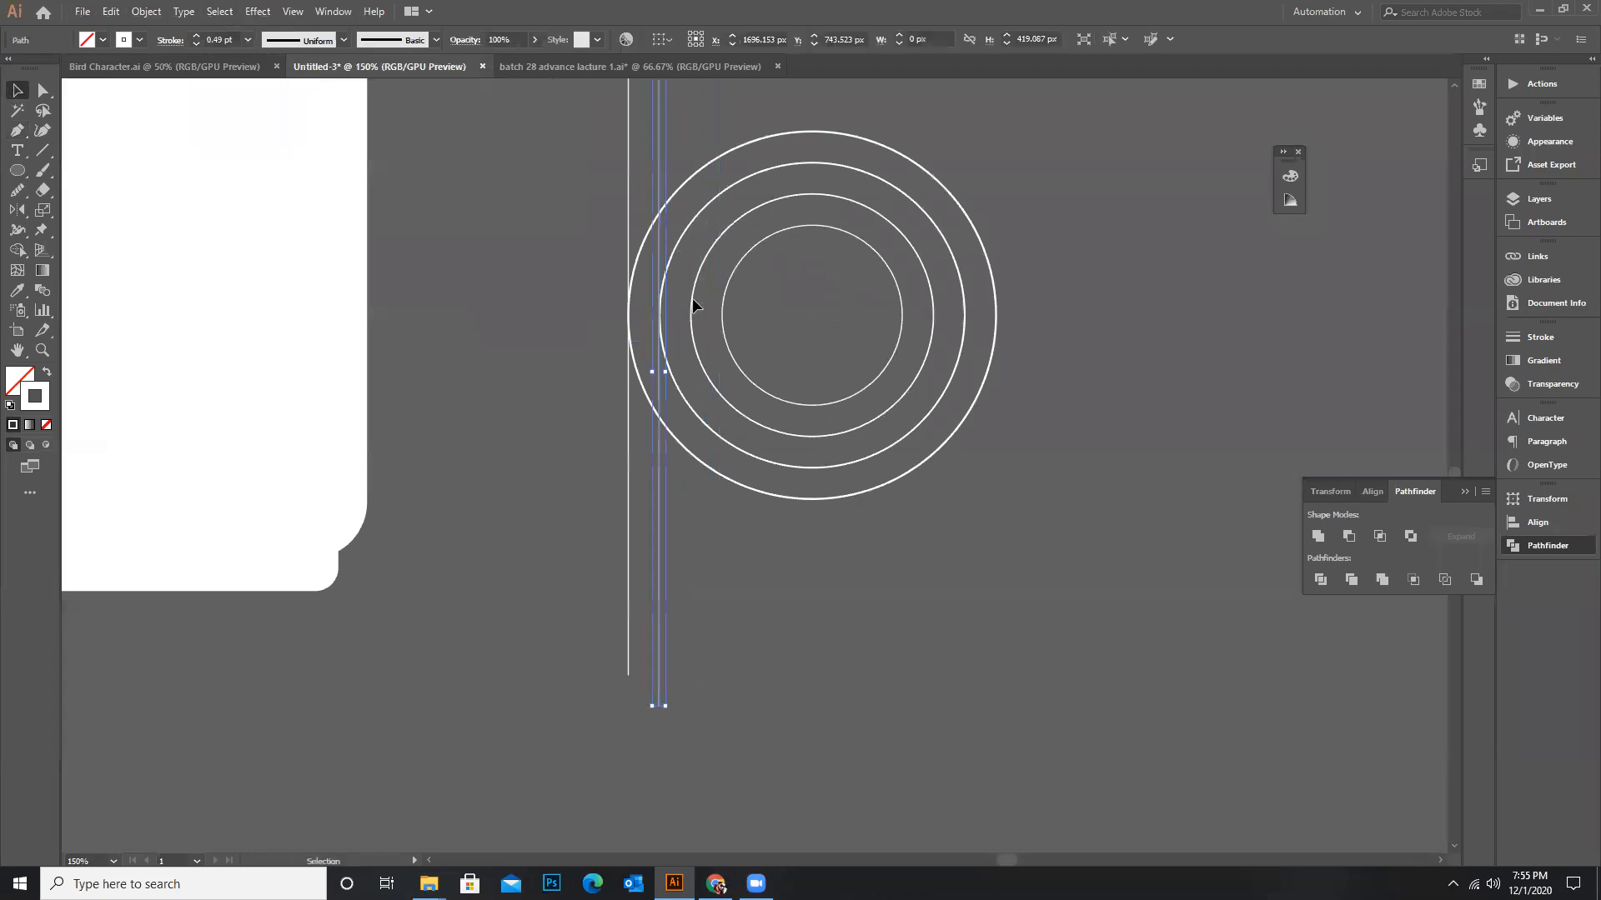
key("ctrl+d")
key("ctrl+d")
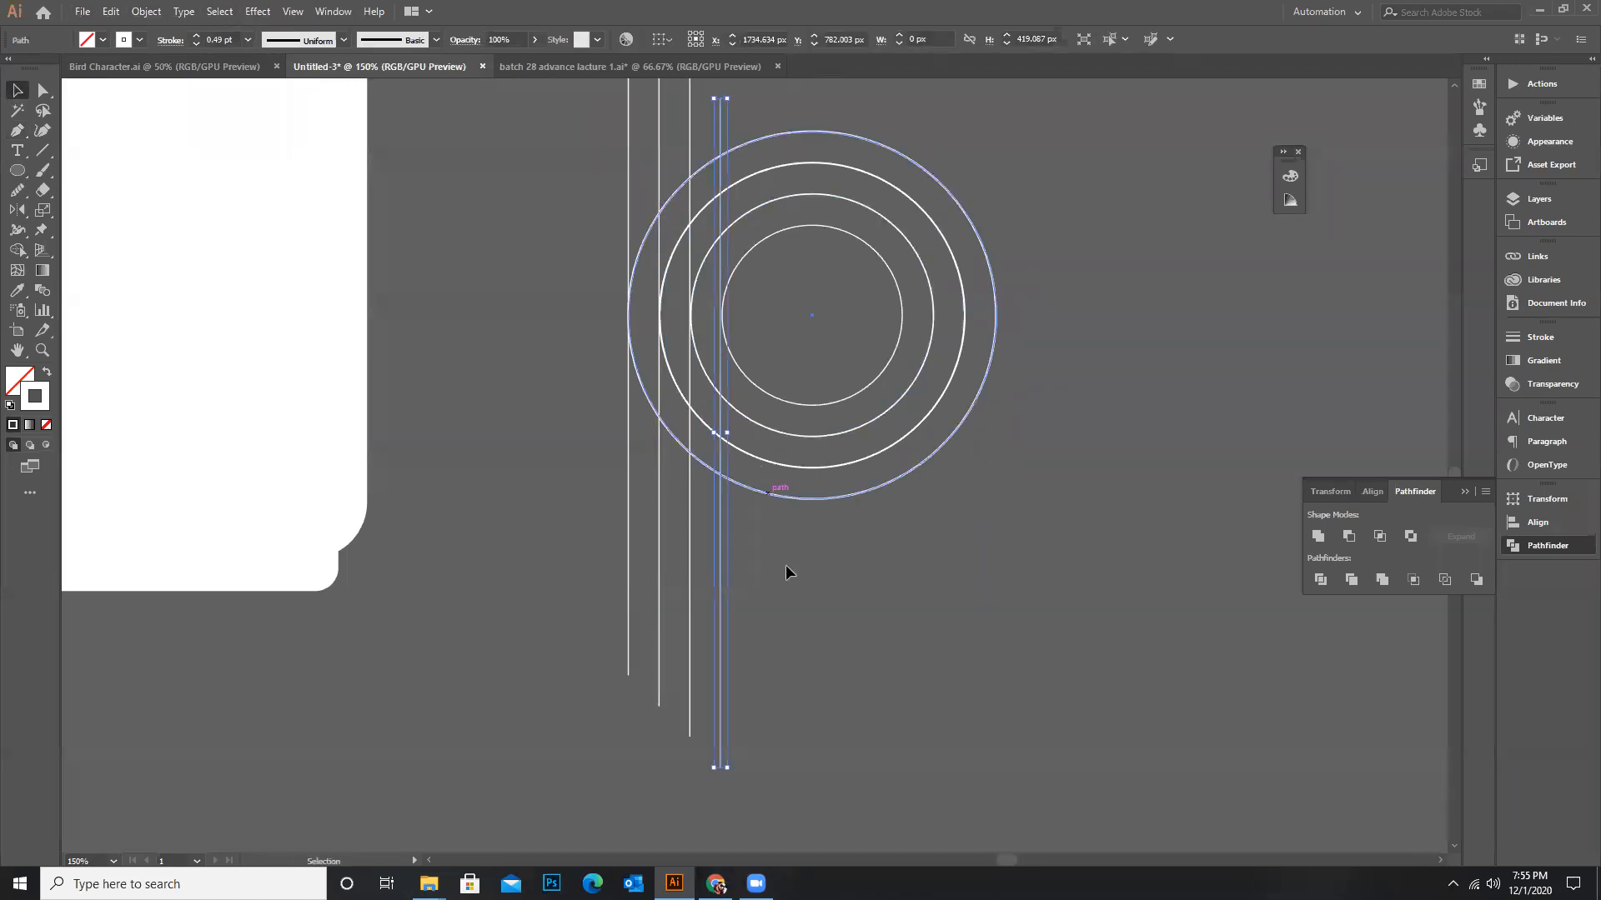
left_click(785, 572)
Adjust the two inner vertical lines so they touch the left edges of the third and innermost circles
scroll(722, 275, "up", 2)
left_click_drag(718, 288, 659, 280)
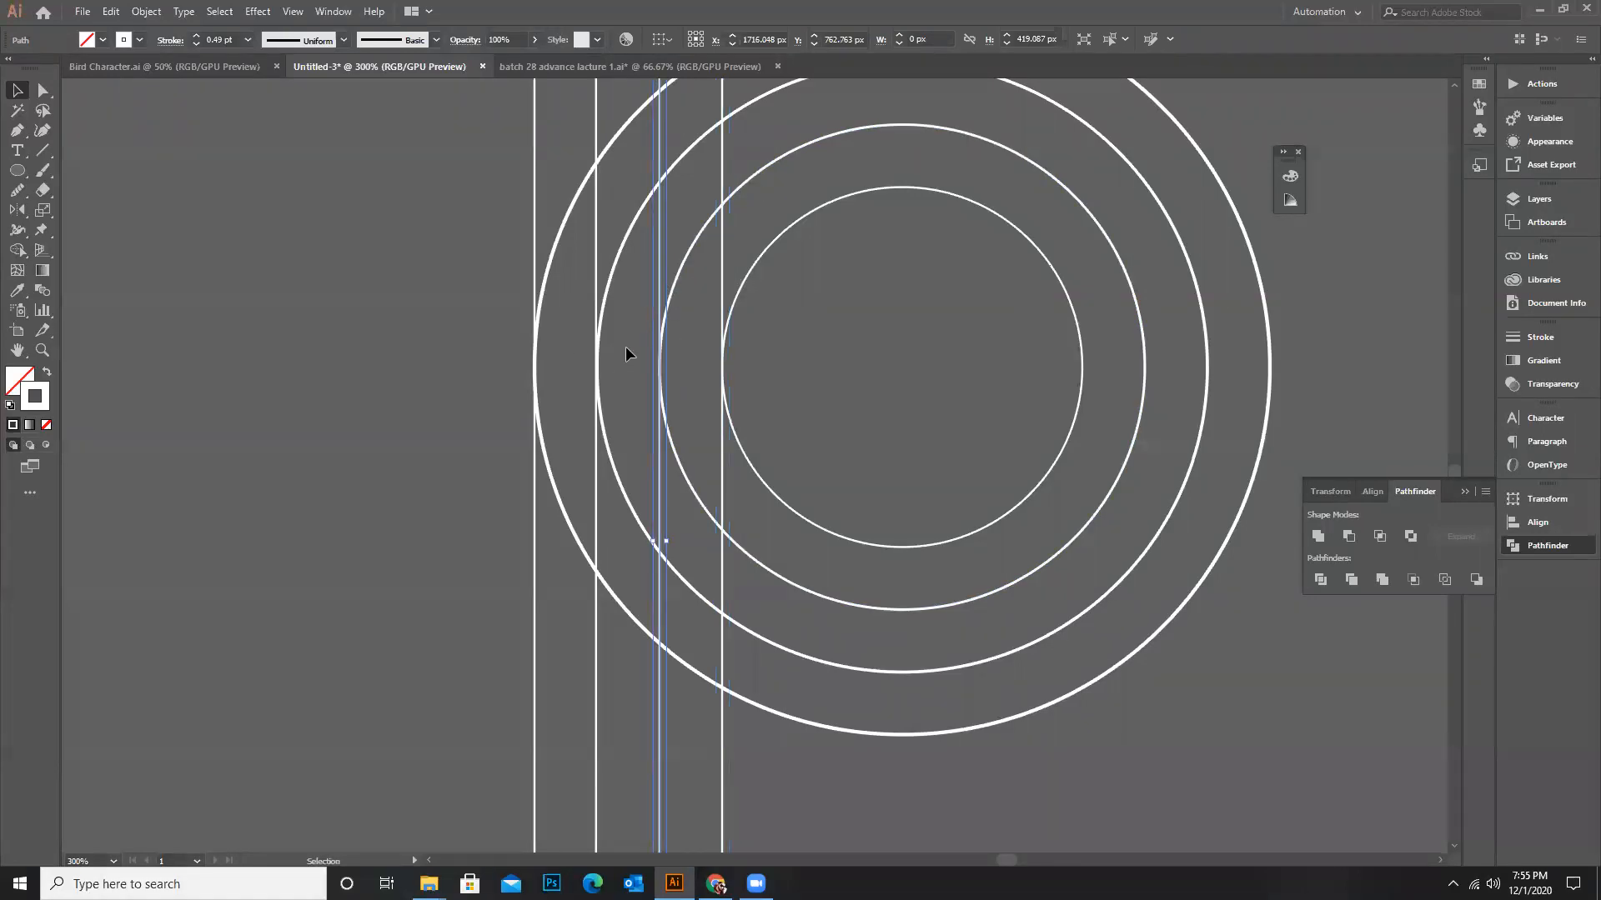
left_click(624, 349)
scroll(613, 367, "down", 1)
scroll(692, 378, "down", 2)
scroll(676, 381, "up", 4)
scroll(637, 388, "down", 2)
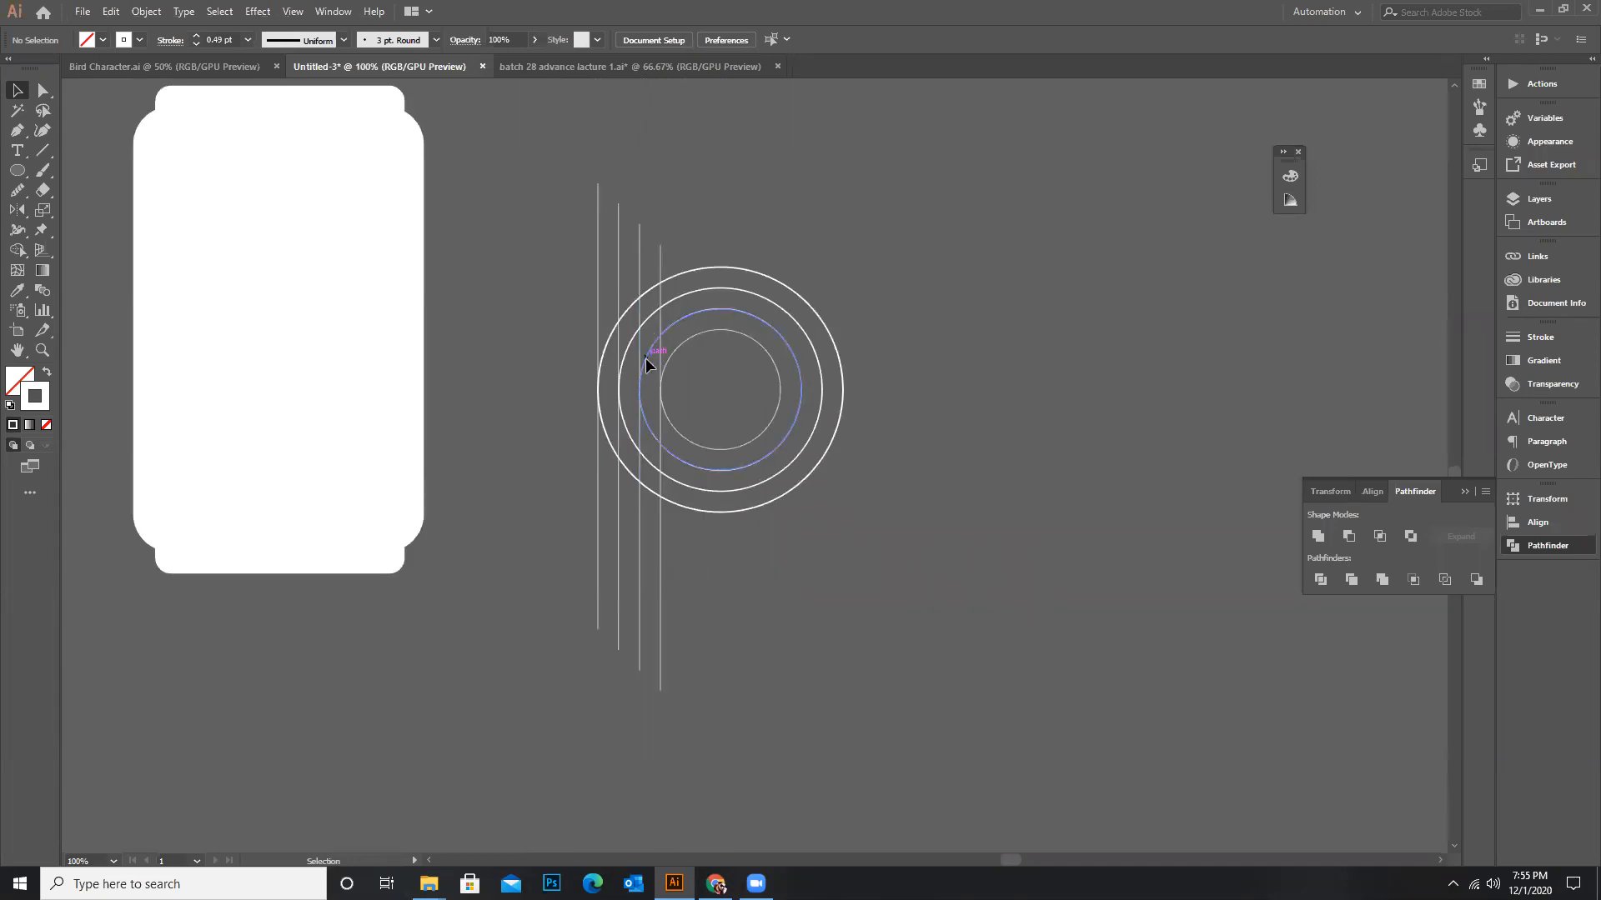
scroll(646, 358, "down", 1)
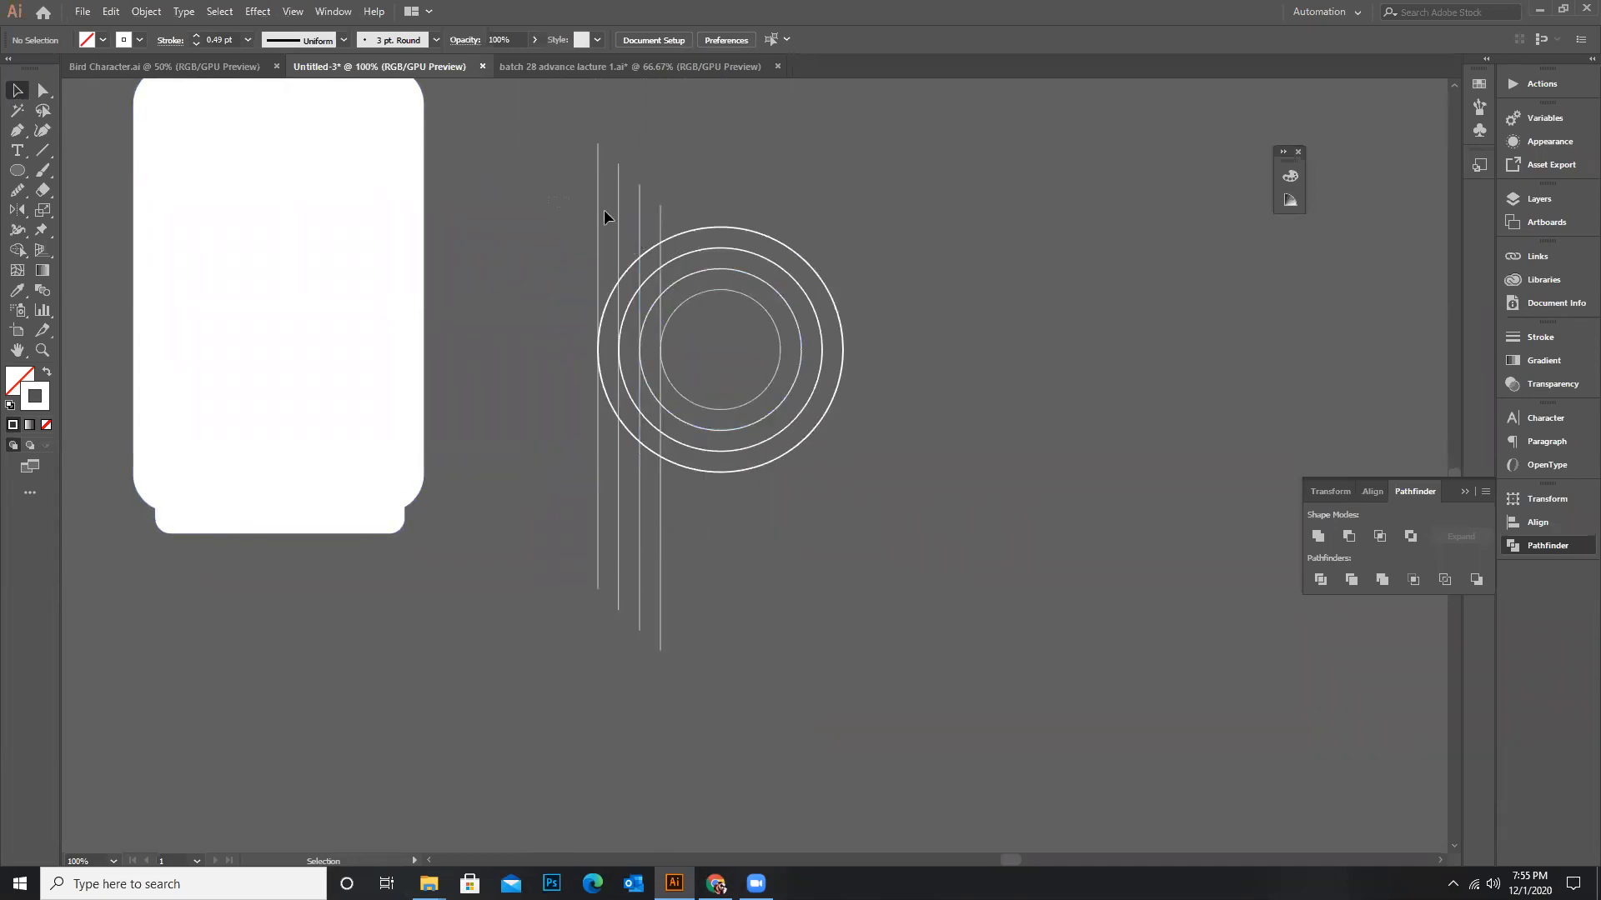
Duplicate the four vertical lines onto the circles' centre and rotate the copies so they cross the circles diagonally, rising to the right
left_click_drag(674, 226, 713, 261)
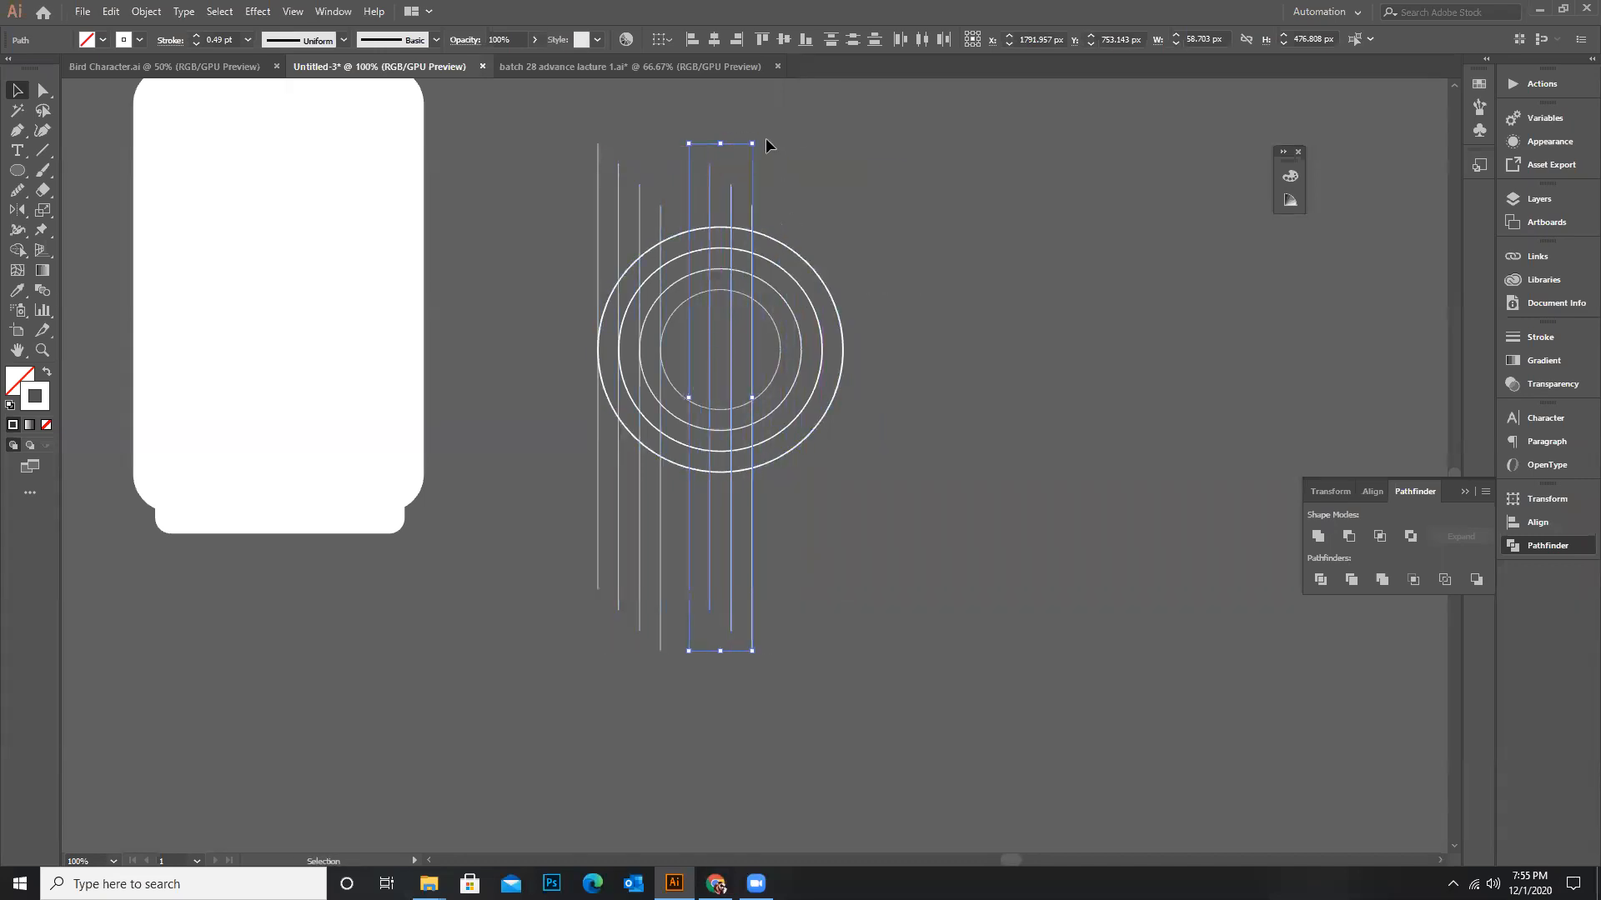
left_click_drag(760, 139, 926, 328)
left_click_drag(799, 332, 780, 304)
left_click(918, 377)
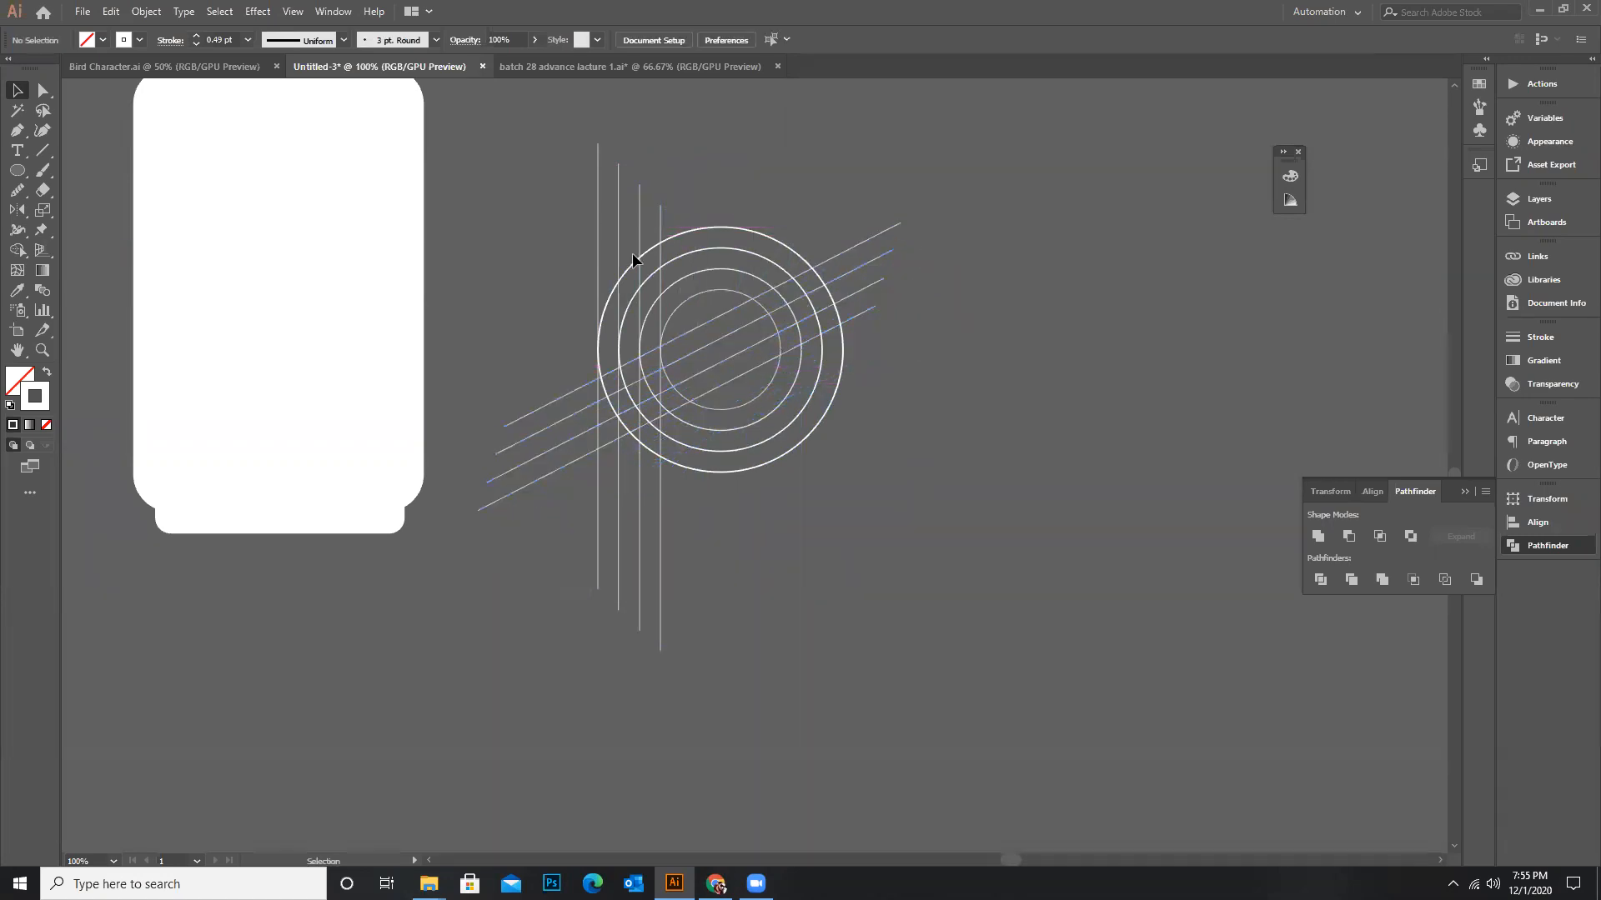
Move the original four vertical lines to the centre of the circles, crossing the diagonal set
left_click_drag(688, 227, 729, 238)
left_click(893, 343)
scroll(600, 186, "down", 1)
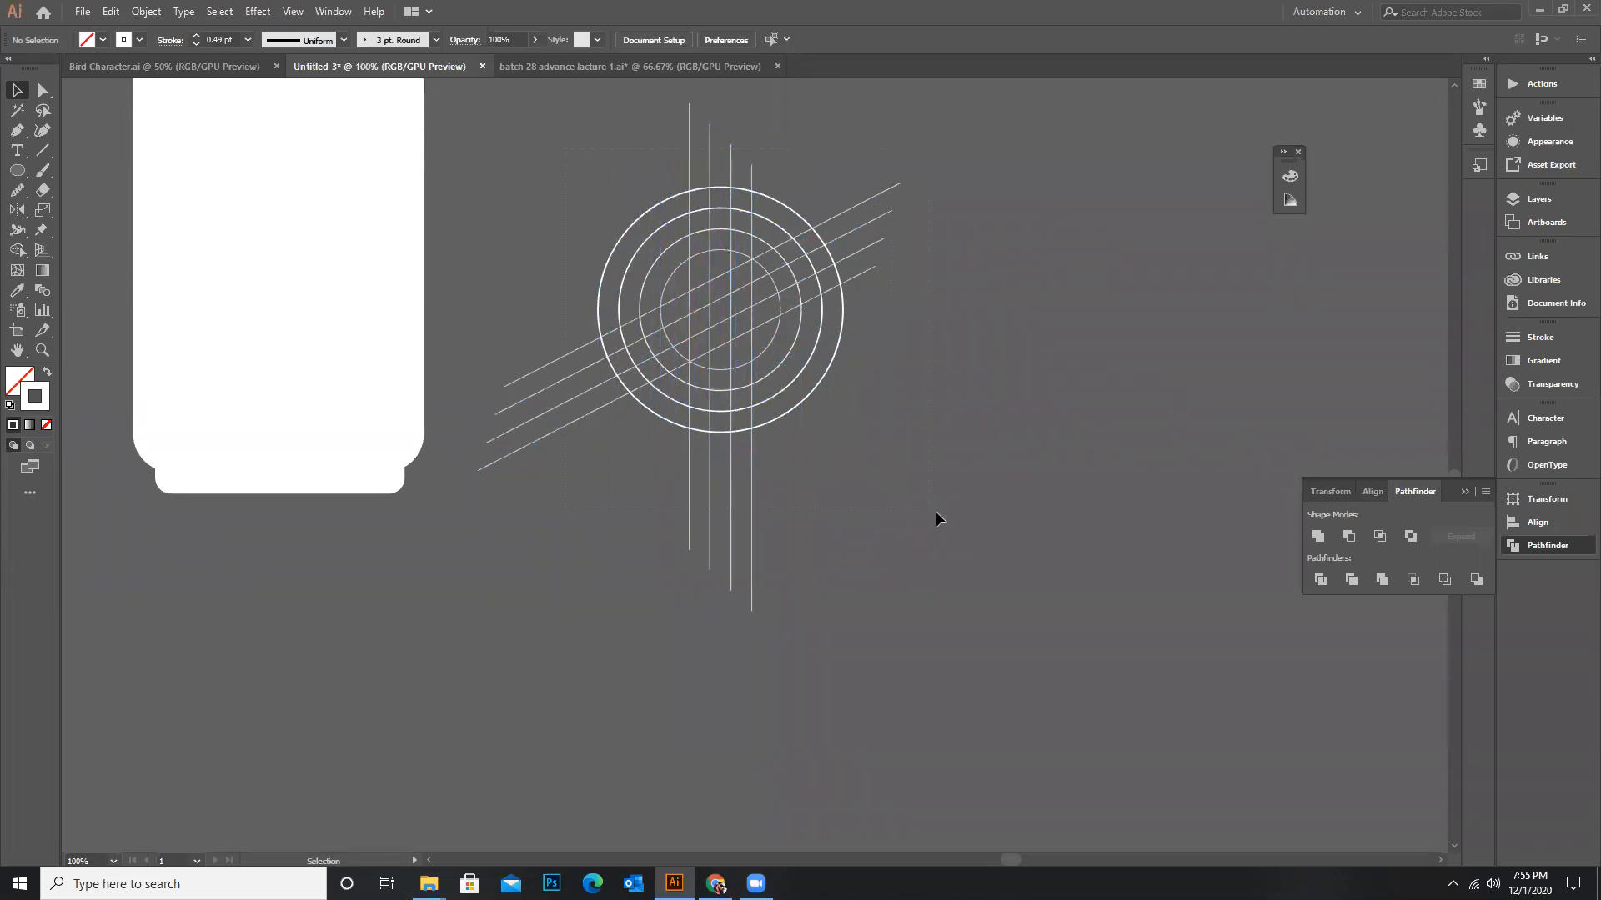
Select all circles and crossing lines and merge the upper ring regions with the adjoining strips using the Shape Builder tool
key("ctrl+a")
scroll(767, 287, "up", 1)
scroll(767, 284, "up", 2)
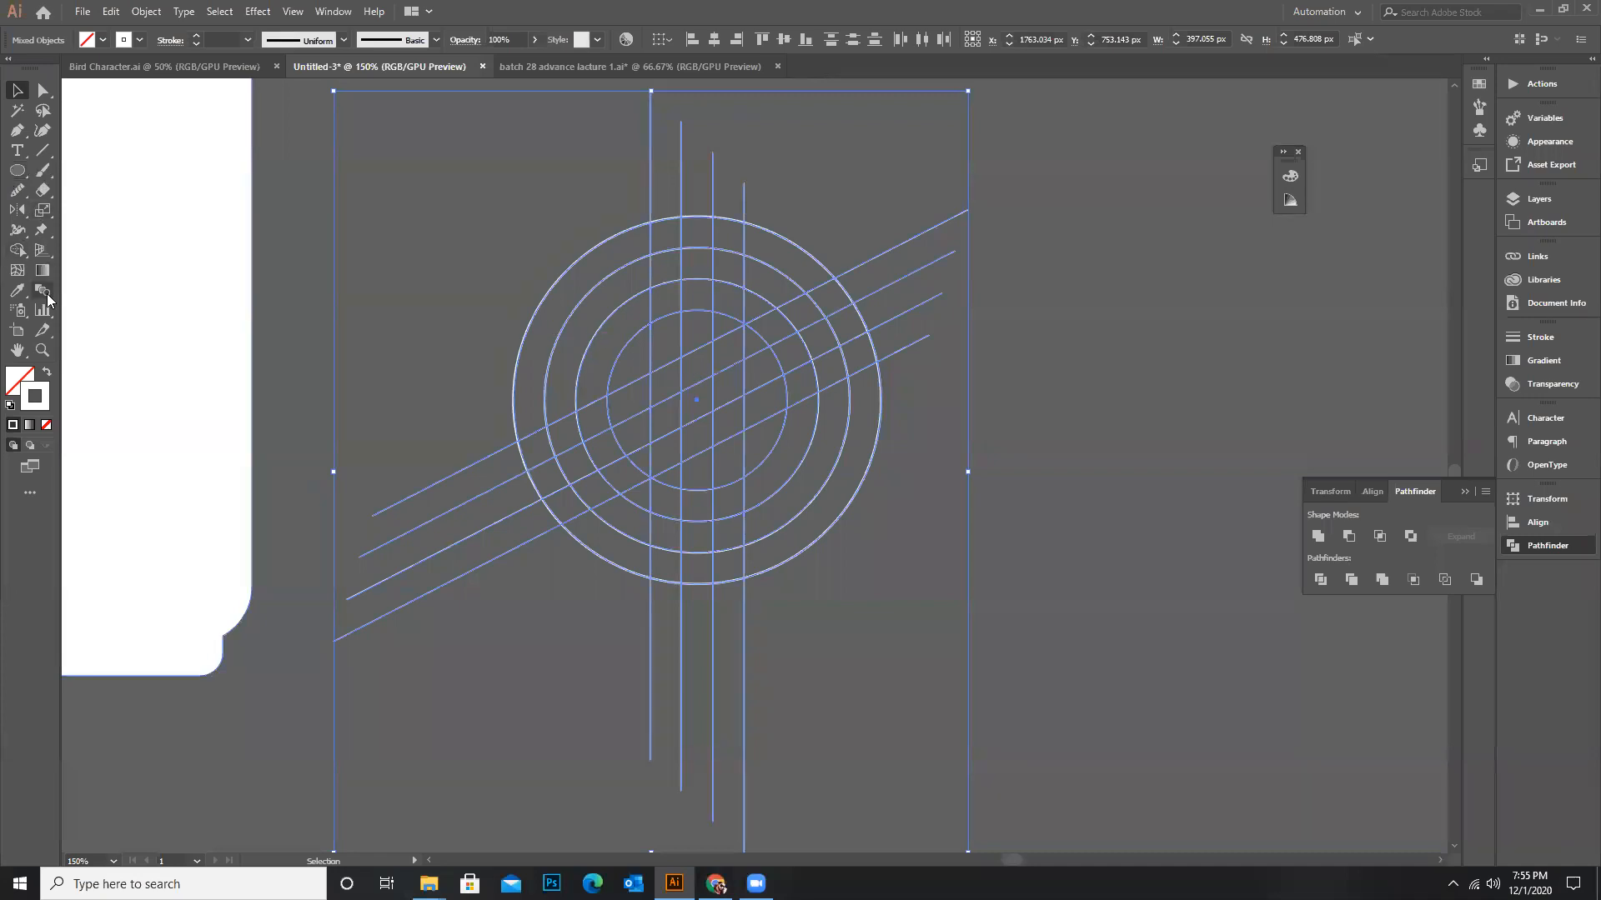
left_click(17, 250)
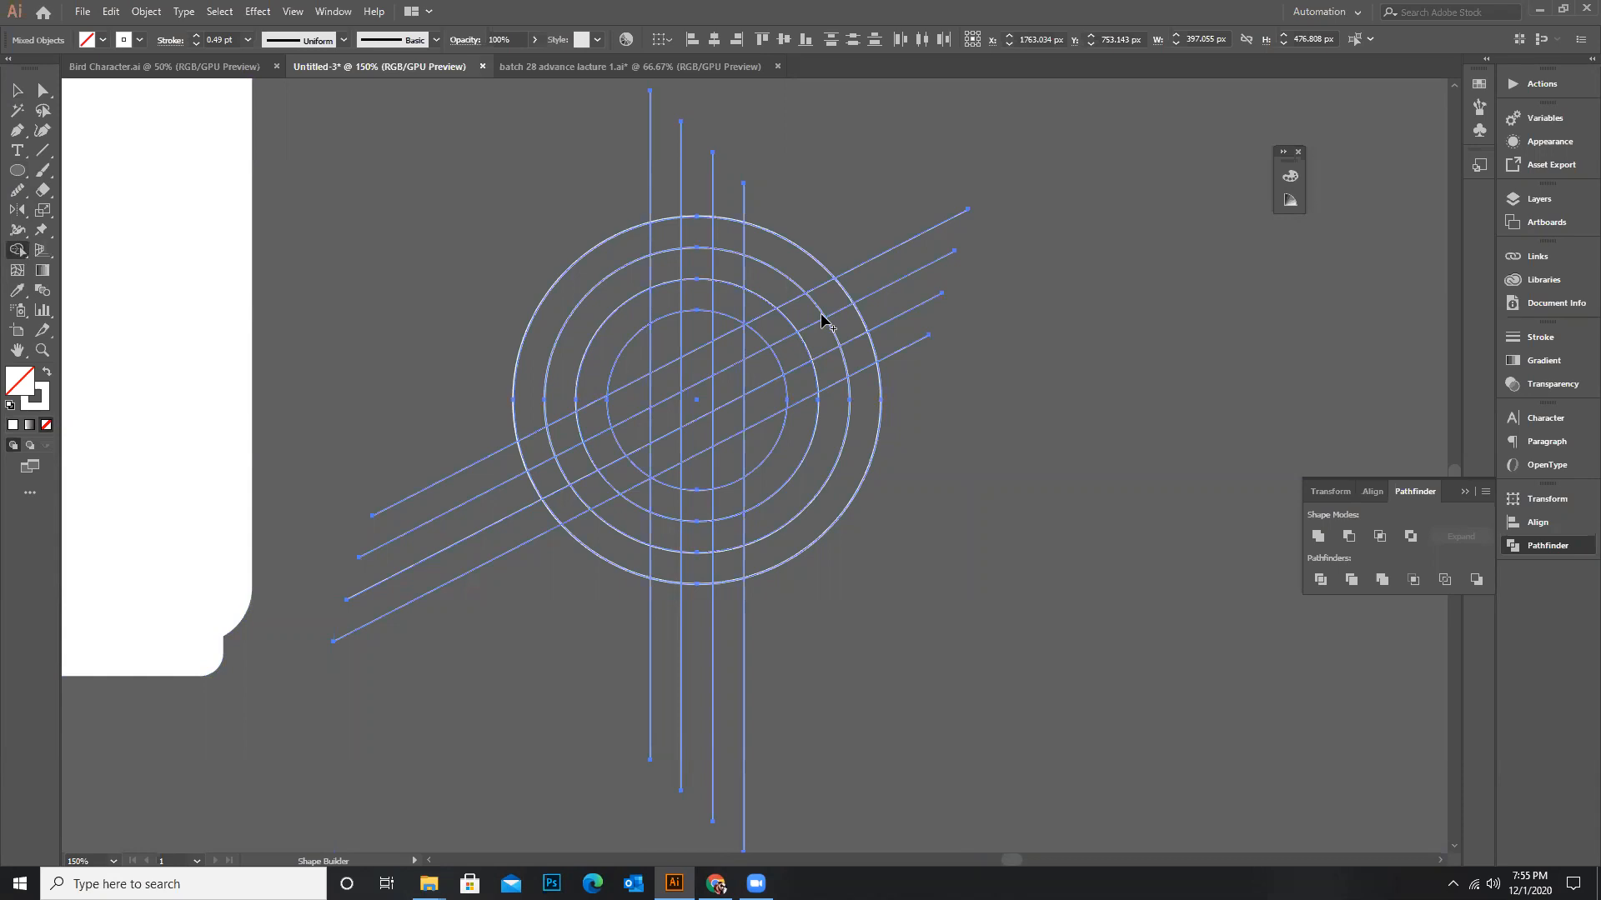
left_click_drag(765, 329, 827, 297)
mouse_move(828, 293)
left_mouse_down()
mouse_move(783, 258)
mouse_move(701, 236)
mouse_move(695, 308)
left_mouse_up()
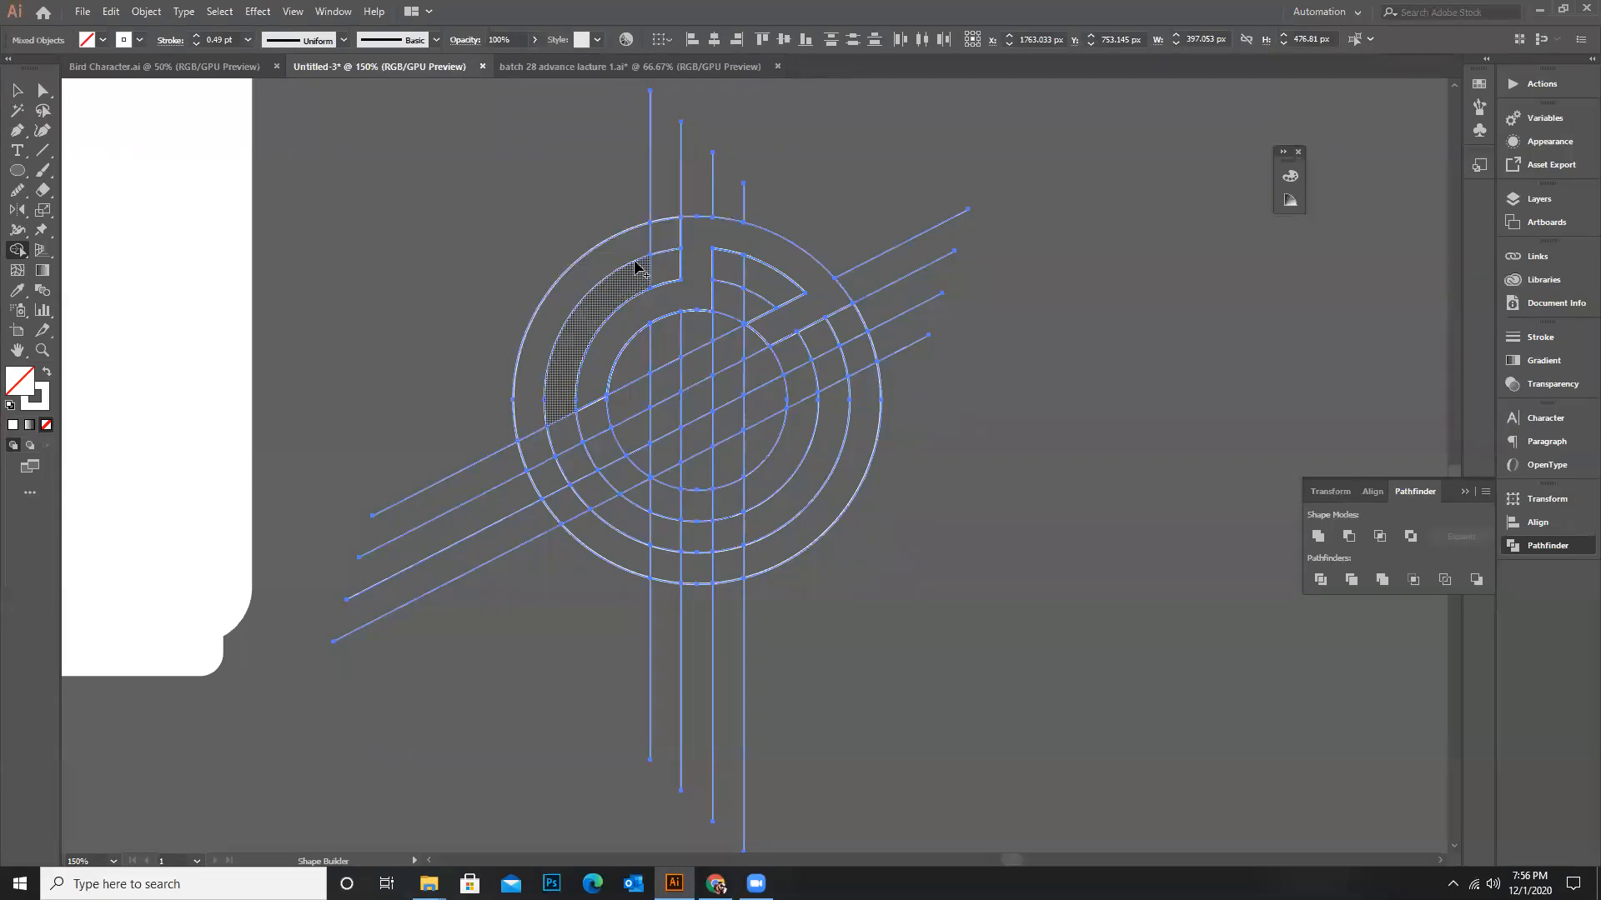
Merge the left, lower and right ring regions with their adjoining strips using Shape Builder, and deselect the artwork
left_click(602, 263)
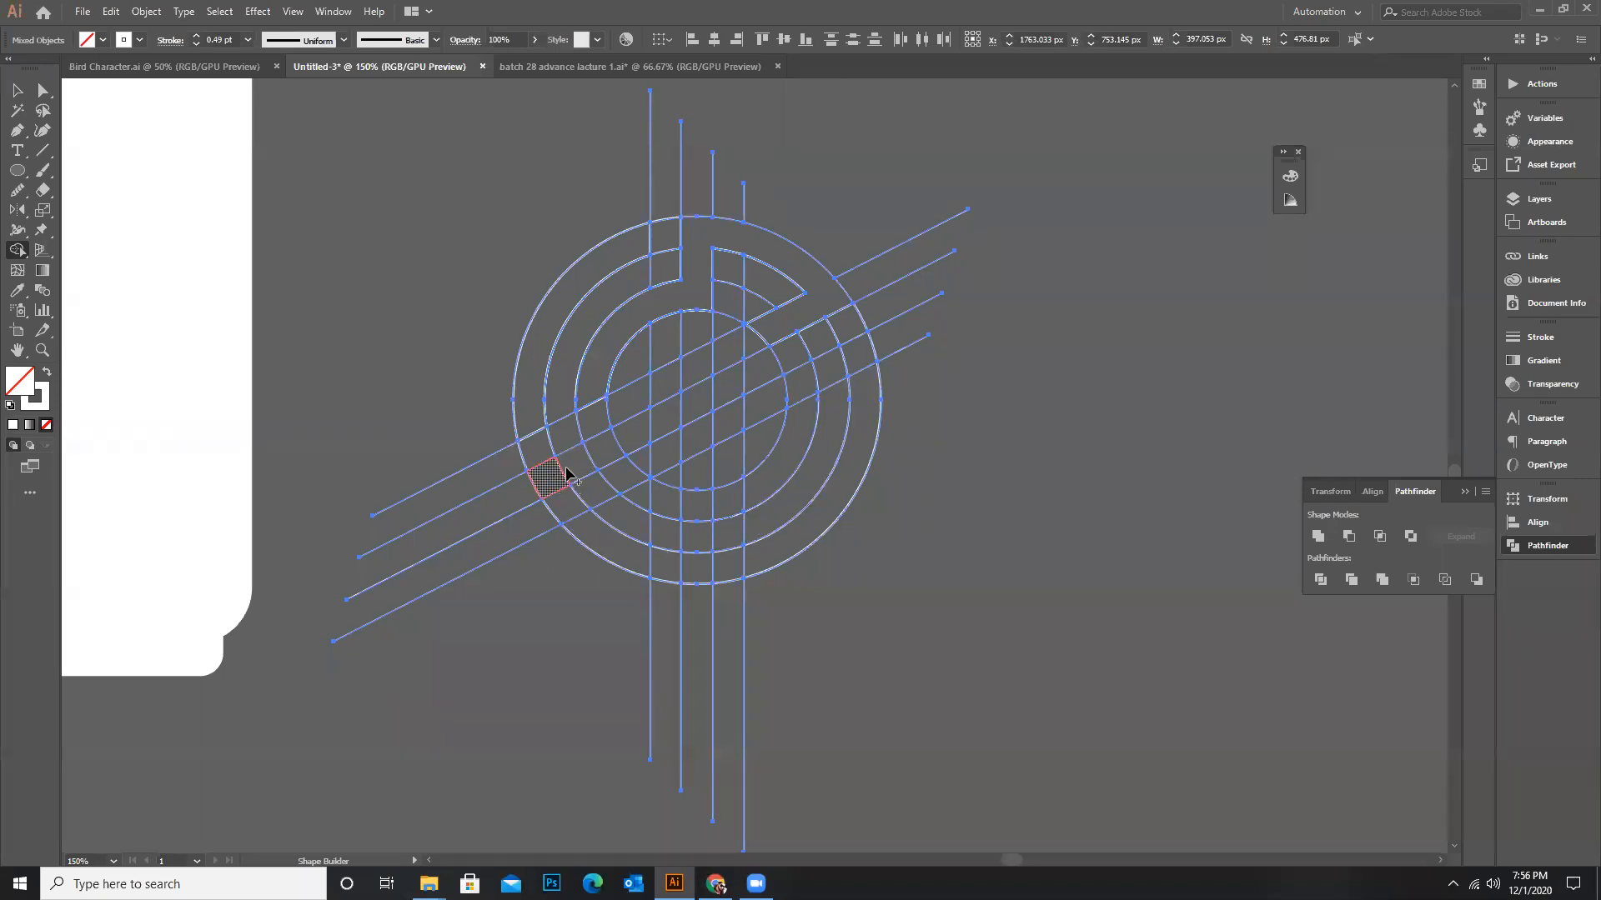
mouse_move(607, 500)
left_mouse_down()
mouse_move(709, 538)
mouse_move(703, 564)
mouse_move(733, 565)
mouse_move(850, 492)
left_mouse_up()
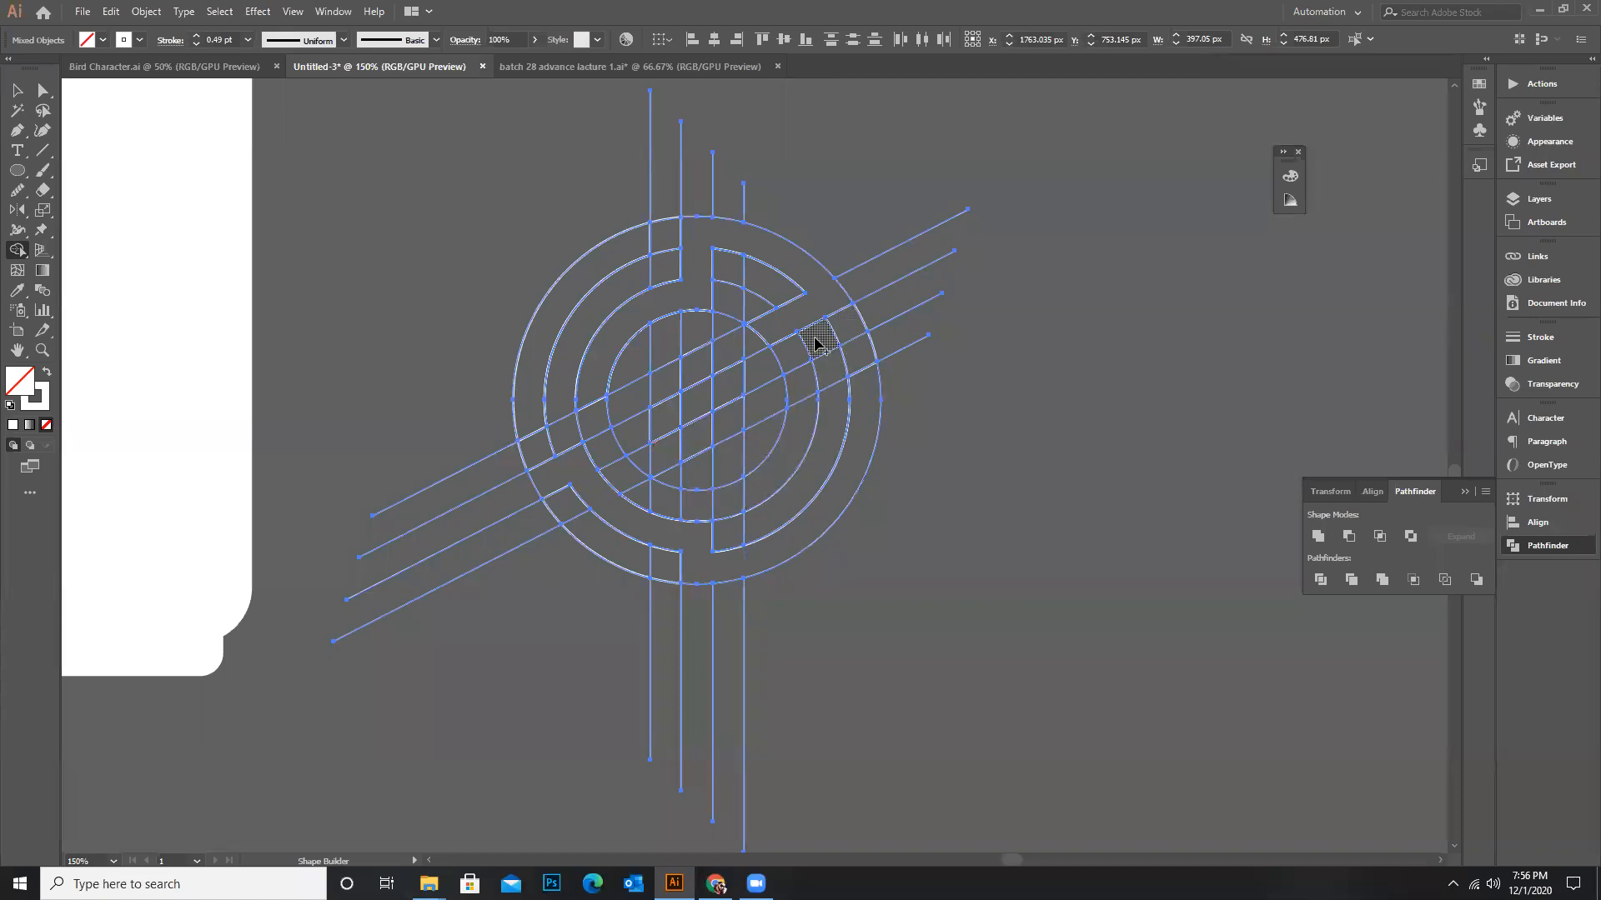
mouse_move(786, 357)
left_mouse_down()
mouse_move(838, 311)
mouse_move(887, 498)
left_mouse_up()
left_click(19, 92)
left_click(441, 257)
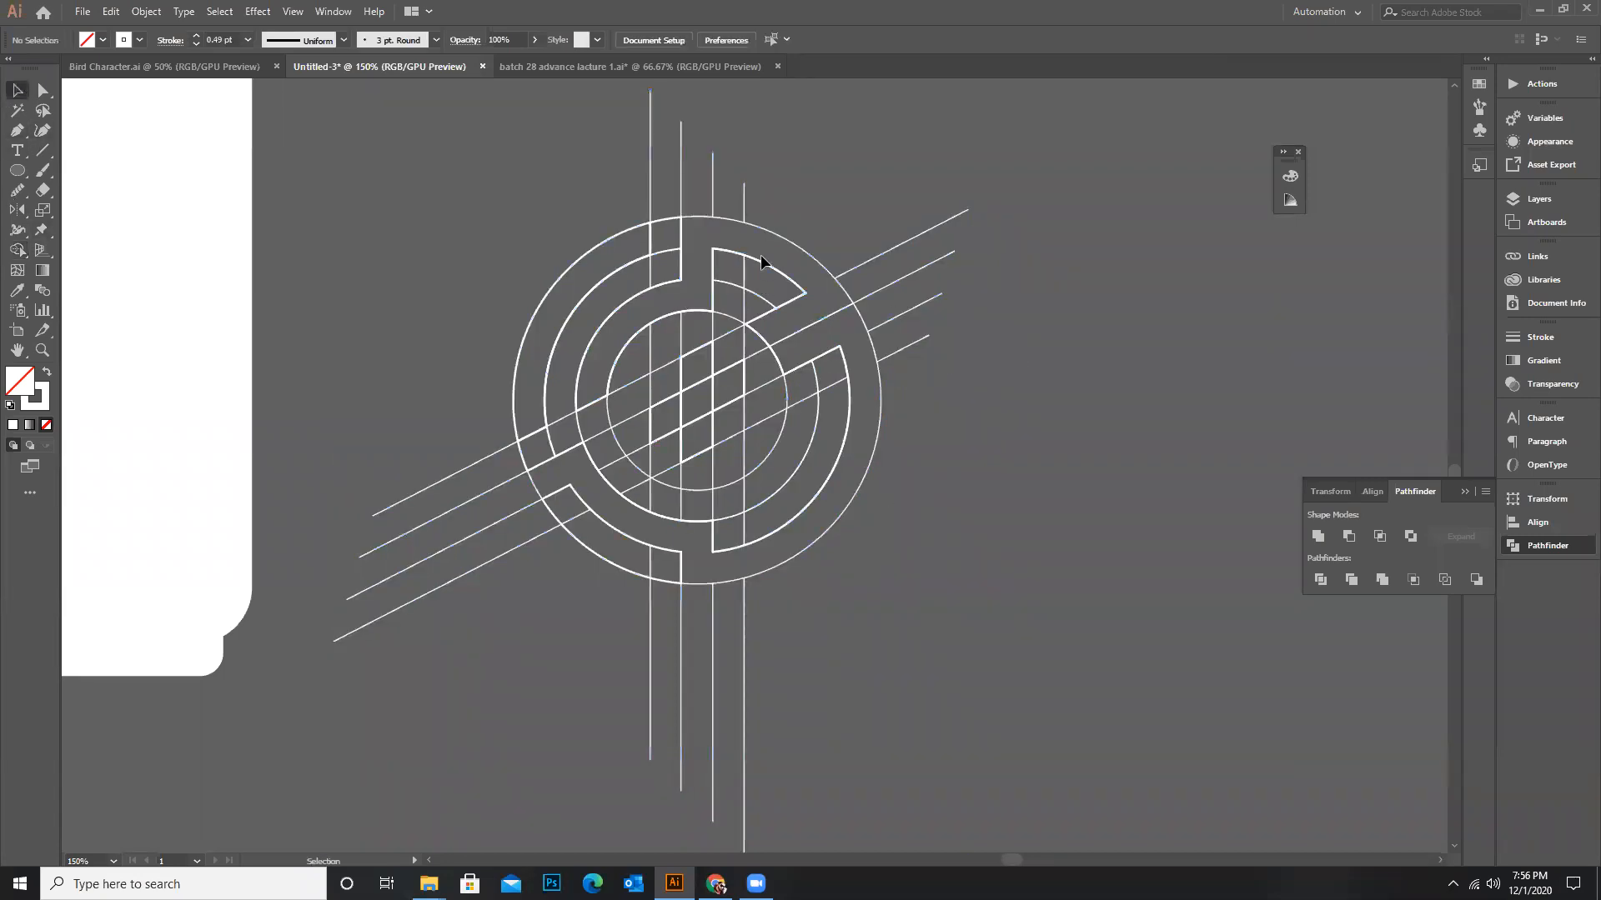
Move all the merged logo shapes together to the right, clear of the leftover line segments
left_click_drag(758, 258, 1196, 330)
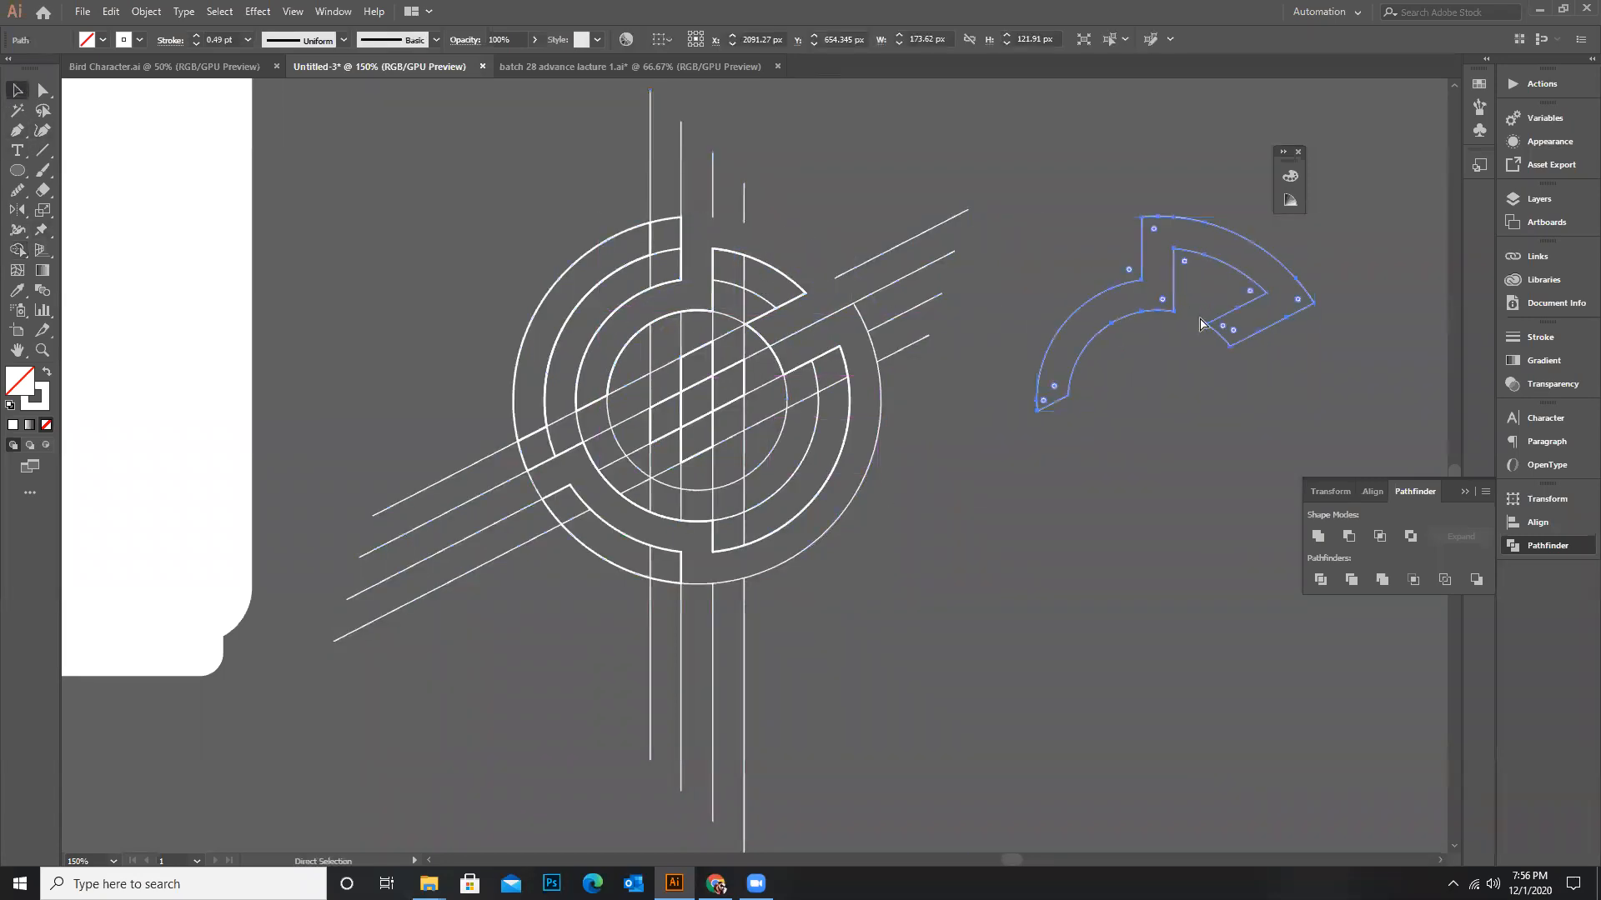
key("ctrl+z")
left_click(611, 270, "shift")
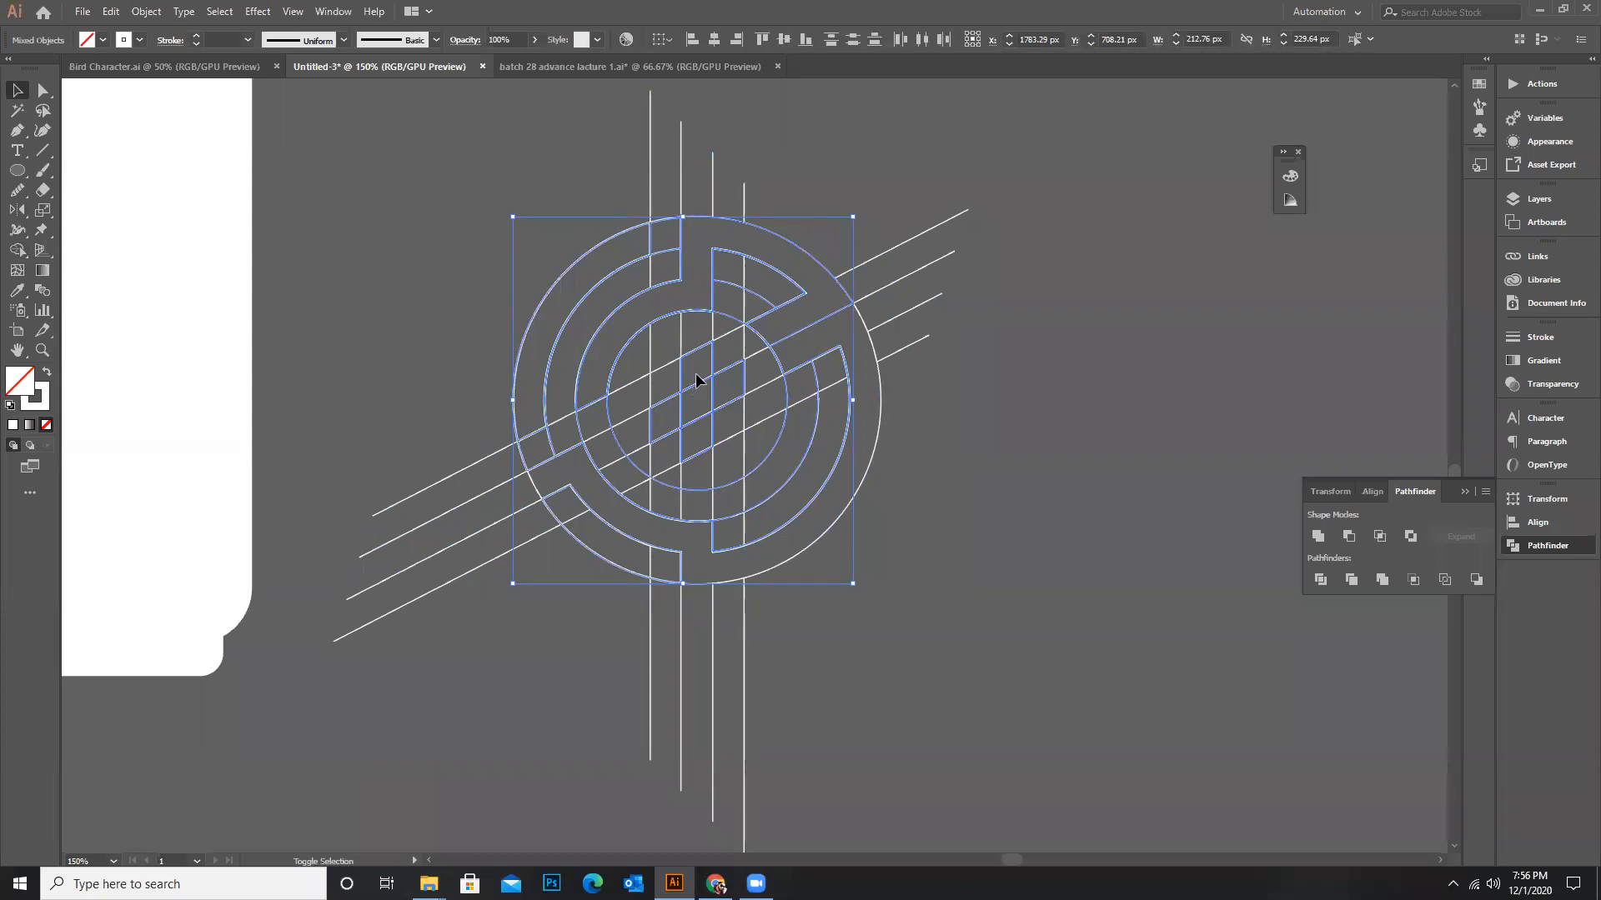
left_click_drag(697, 316, 1154, 321)
key("ctrl+z")
left_click_drag(765, 313, 1258, 325)
left_click(854, 328)
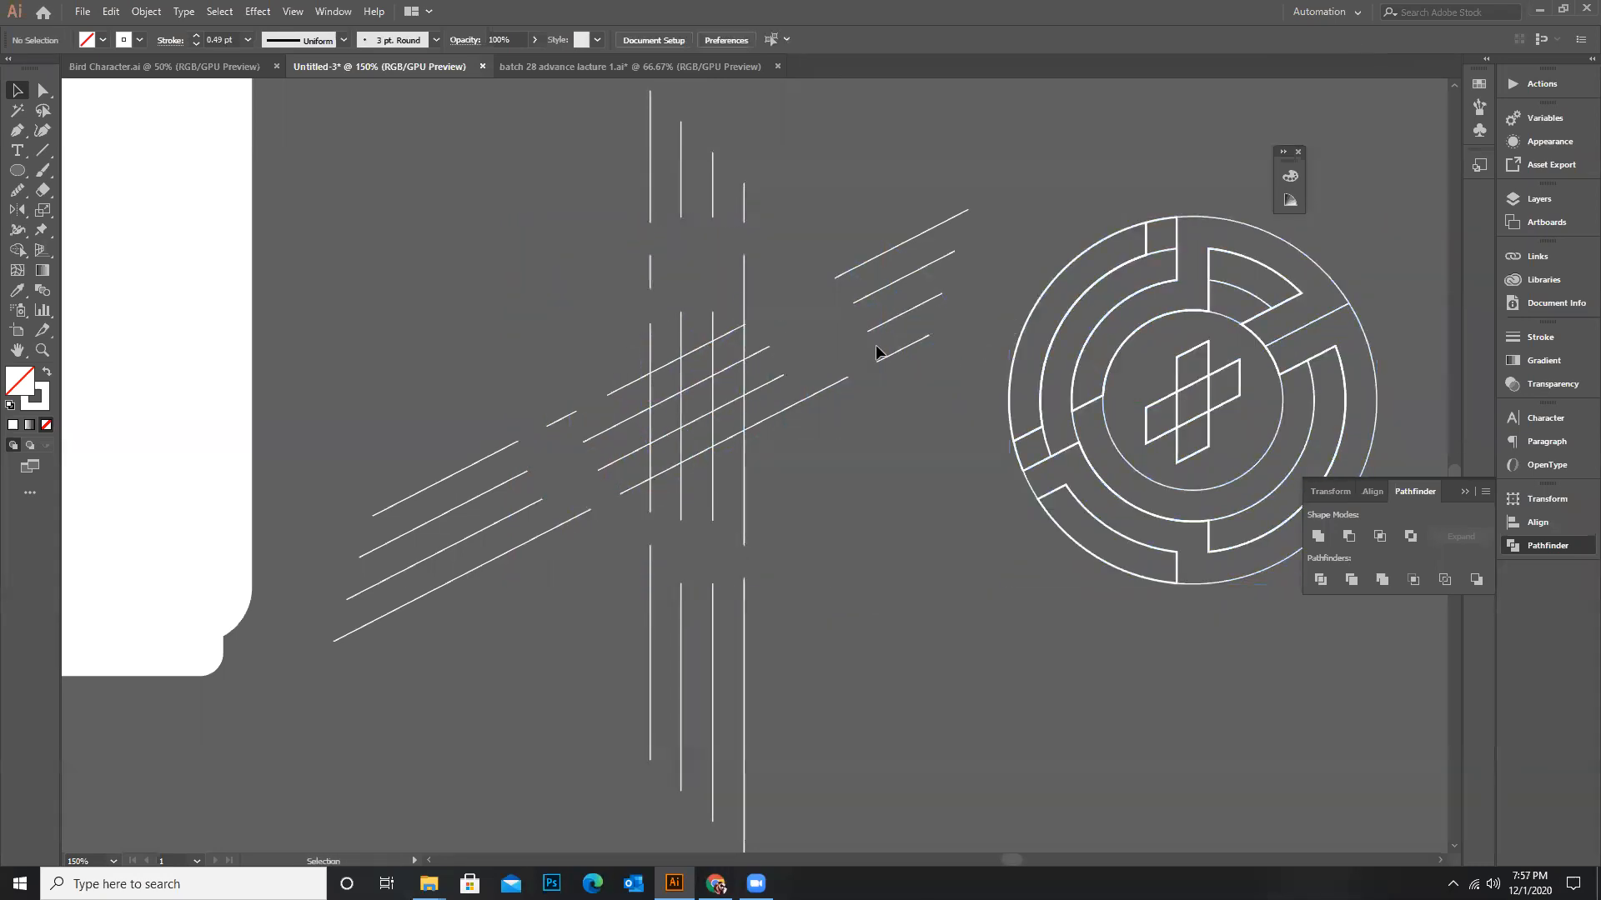
Delete all the leftover line segments between the can and the logo shapes
scroll(892, 396, "down", 2)
left_click_drag(896, 657, 900, 663)
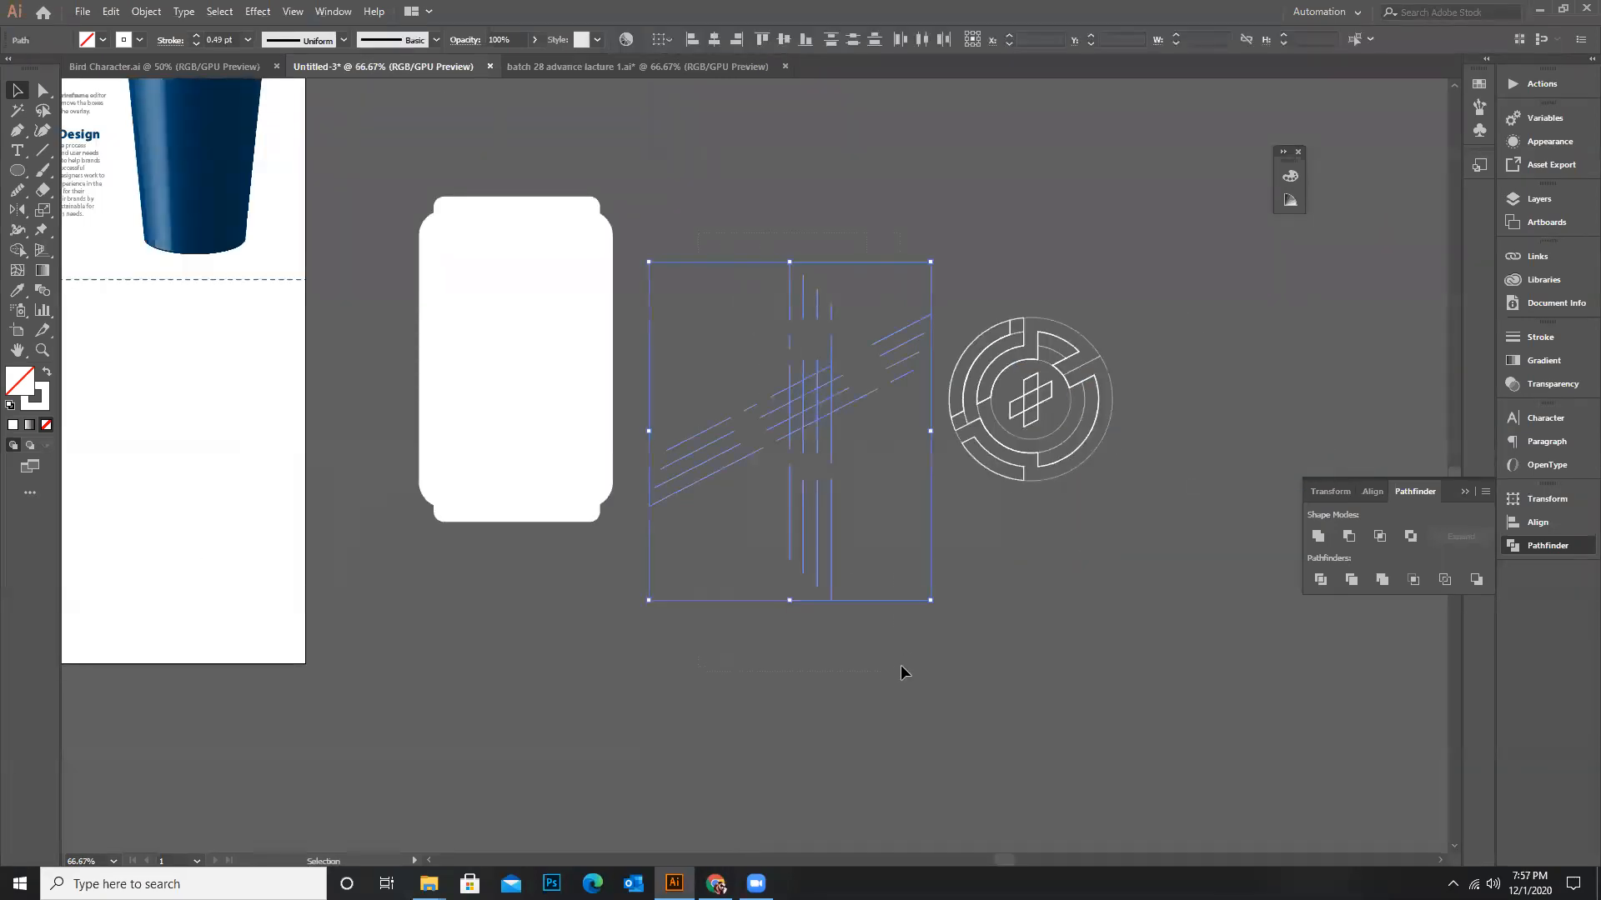
key("Delete")
mouse_move(1137, 539)
left_mouse_down()
mouse_move(1158, 549)
mouse_move(1132, 524)
left_mouse_up()
left_click(919, 476)
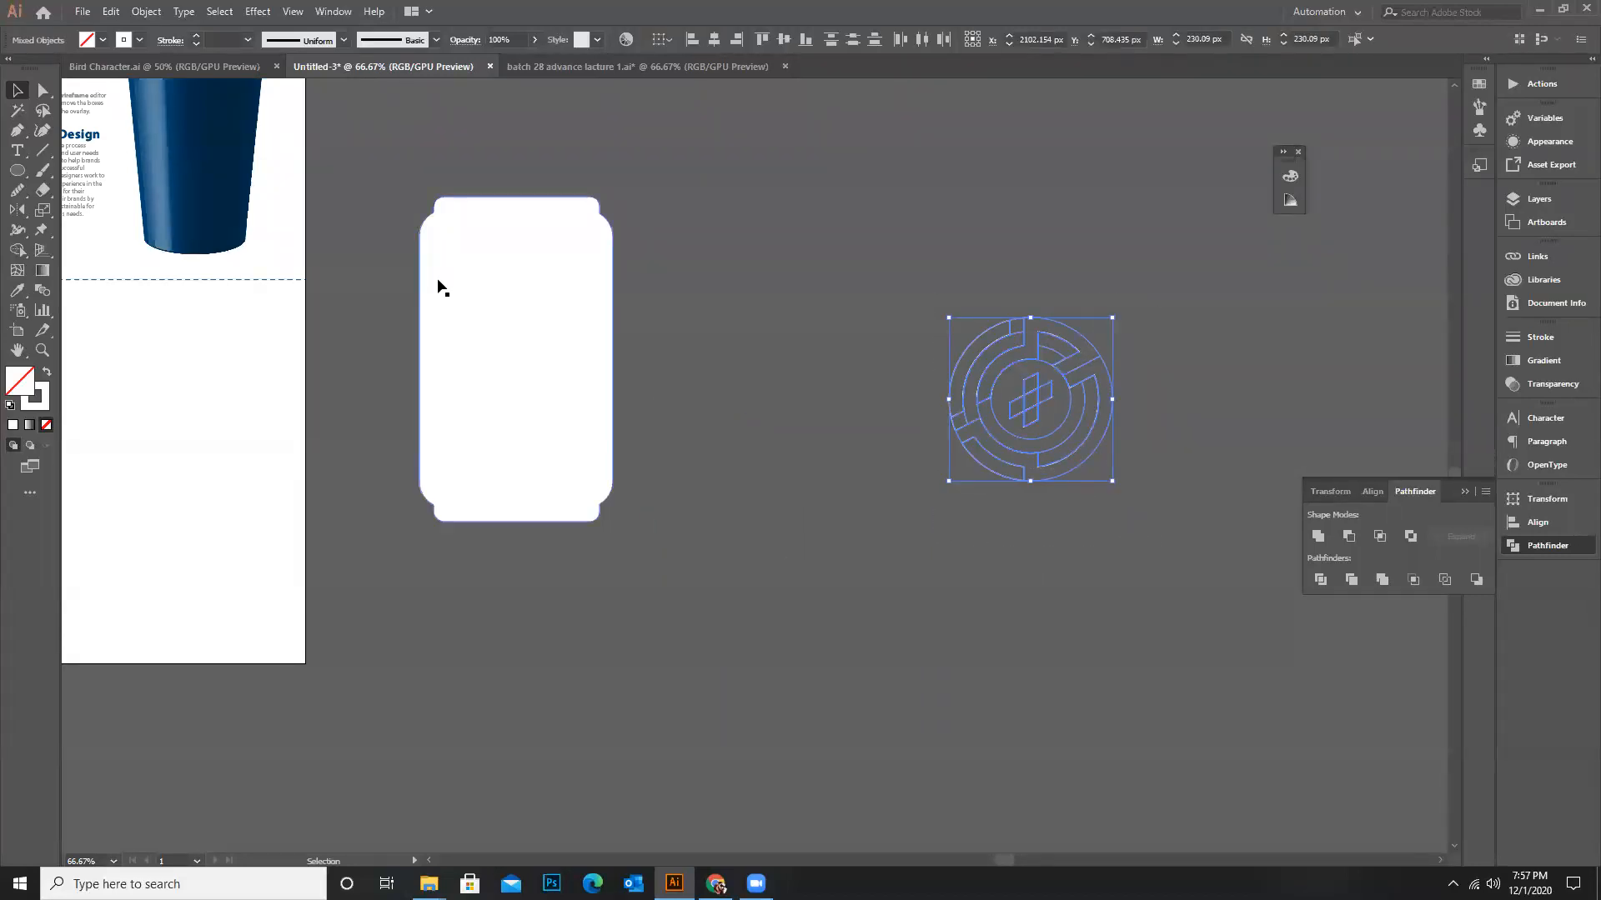
scroll(1157, 507, "down", 1)
left_click(1119, 440)
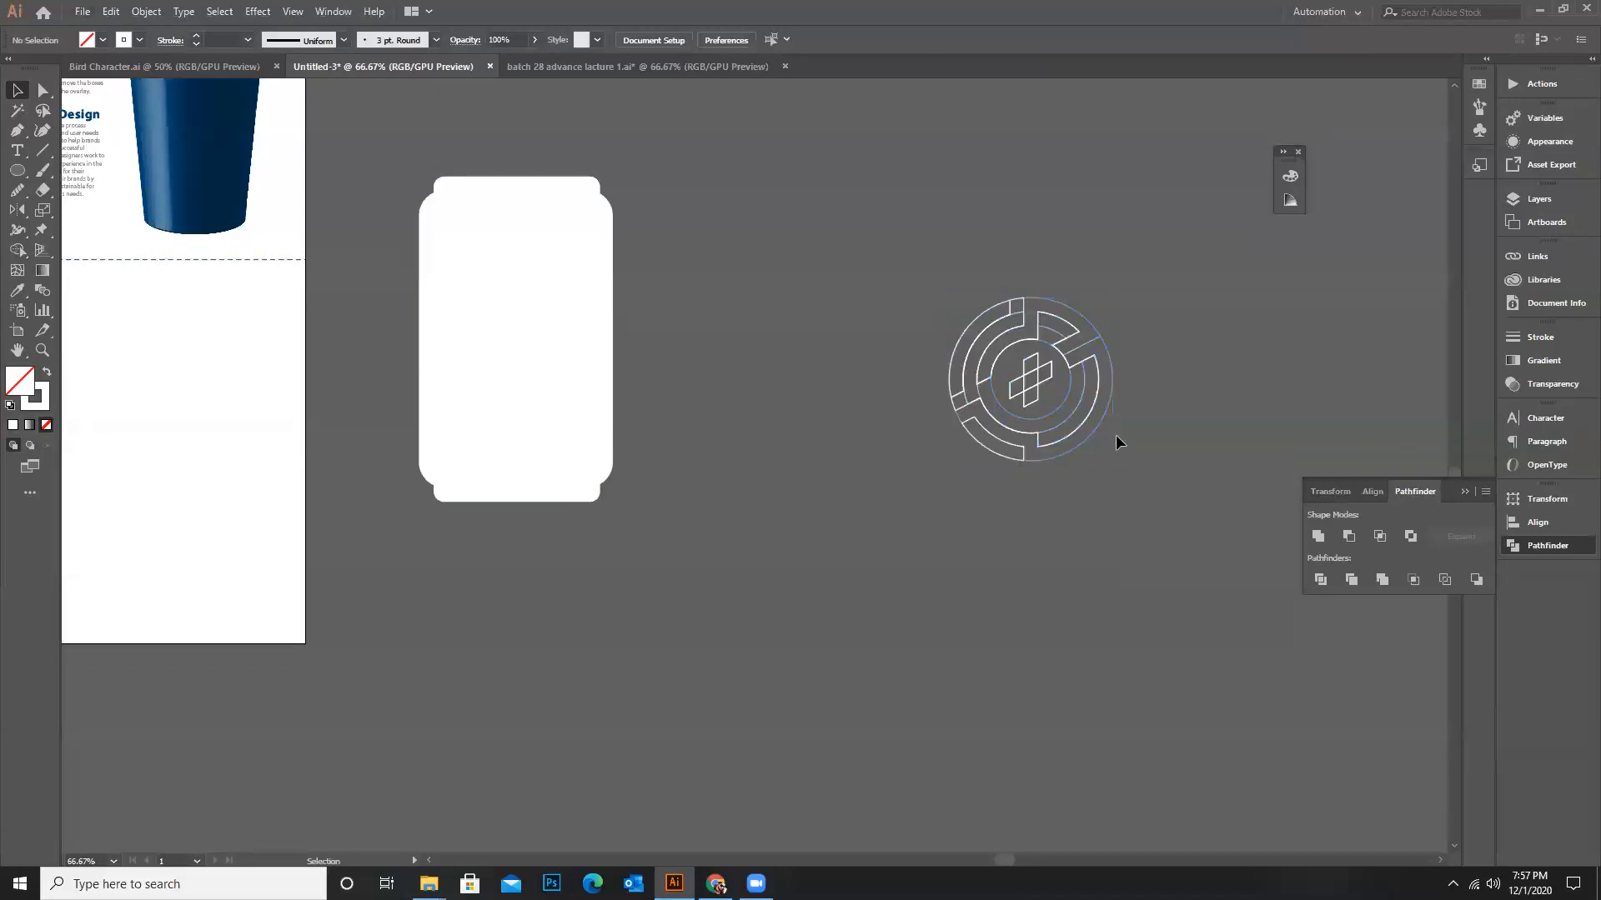
scroll(1109, 417, "up", 3)
scroll(1078, 275, "down", 1)
left_click_drag(1034, 160, 1178, 197)
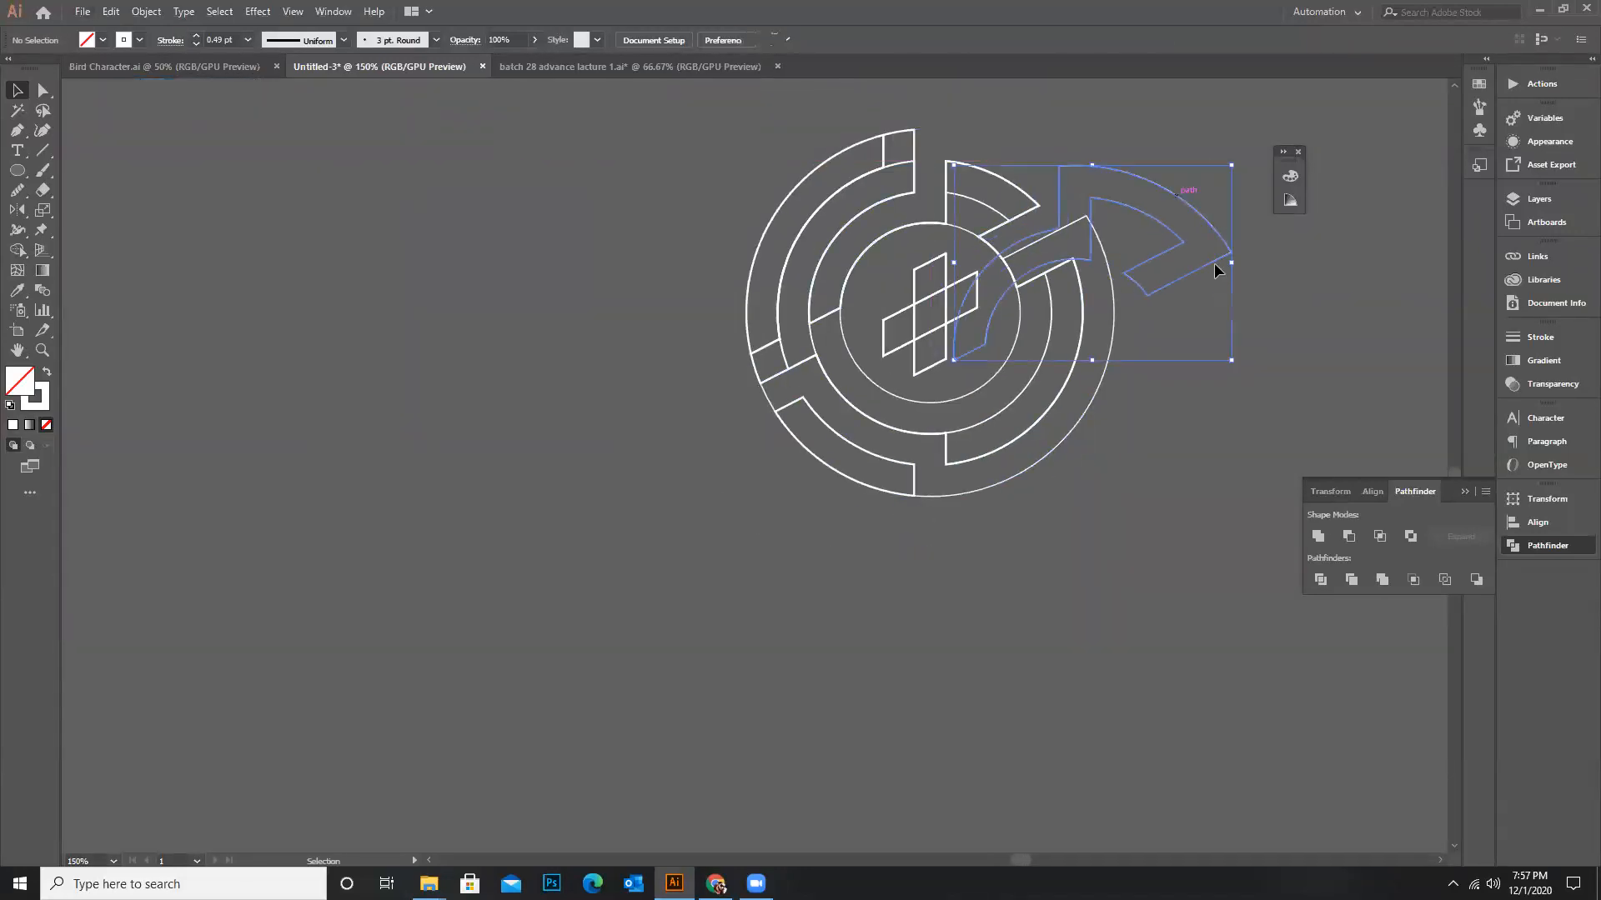
key("ctrl+z")
left_click(1162, 298)
left_click_drag(985, 207, 703, 553)
left_click(703, 547)
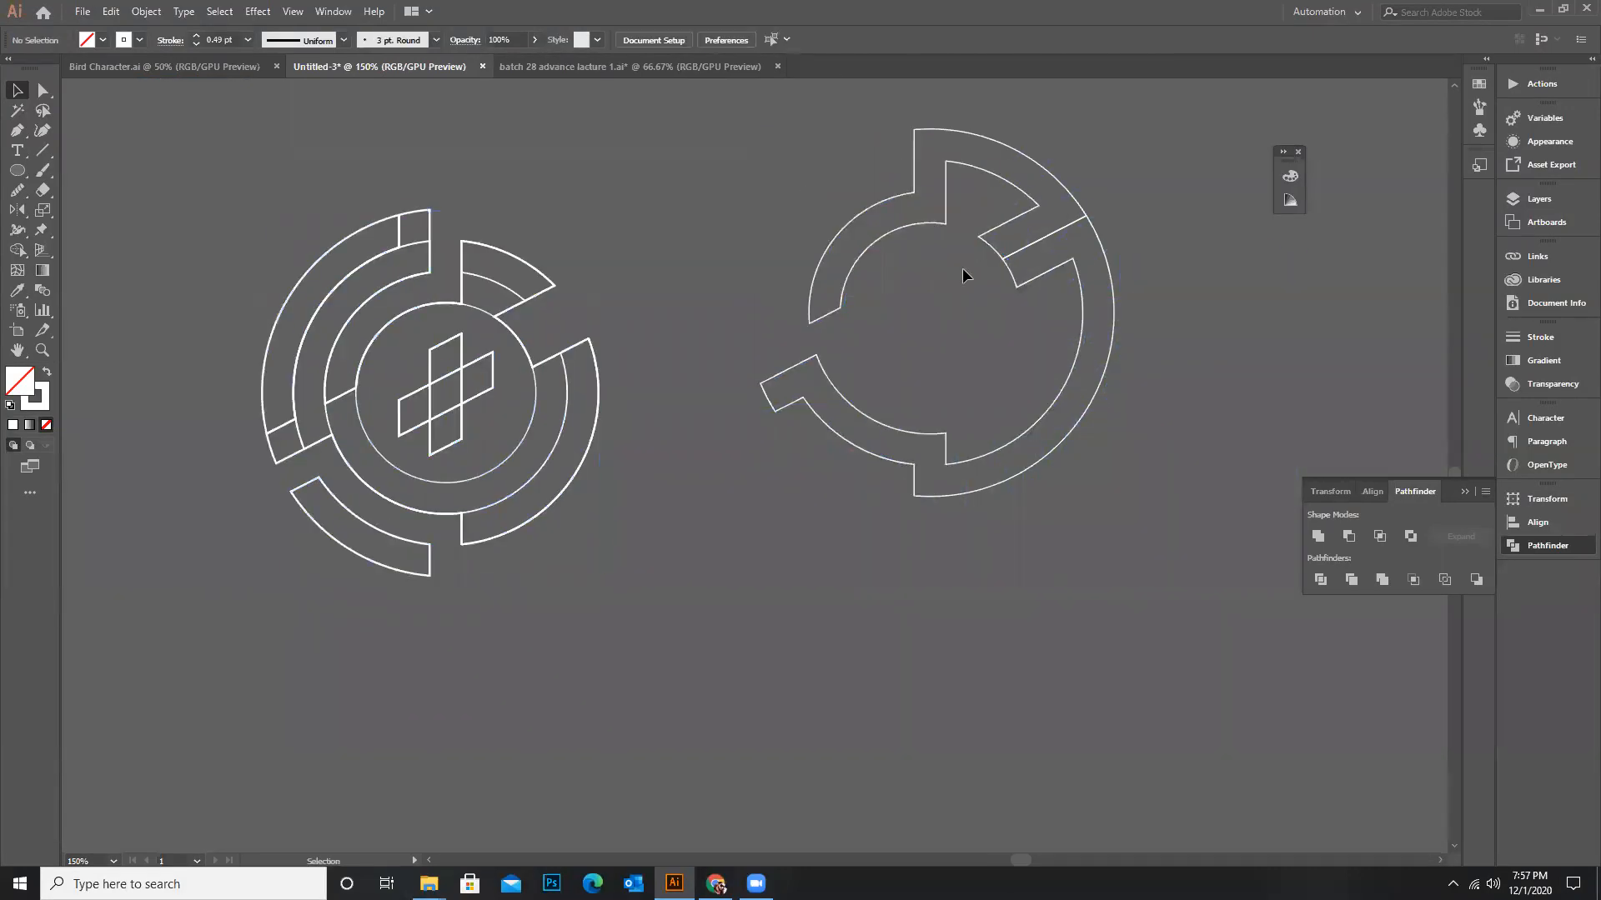
left_click_drag(1000, 256, 914, 214)
key("ctrl+z")
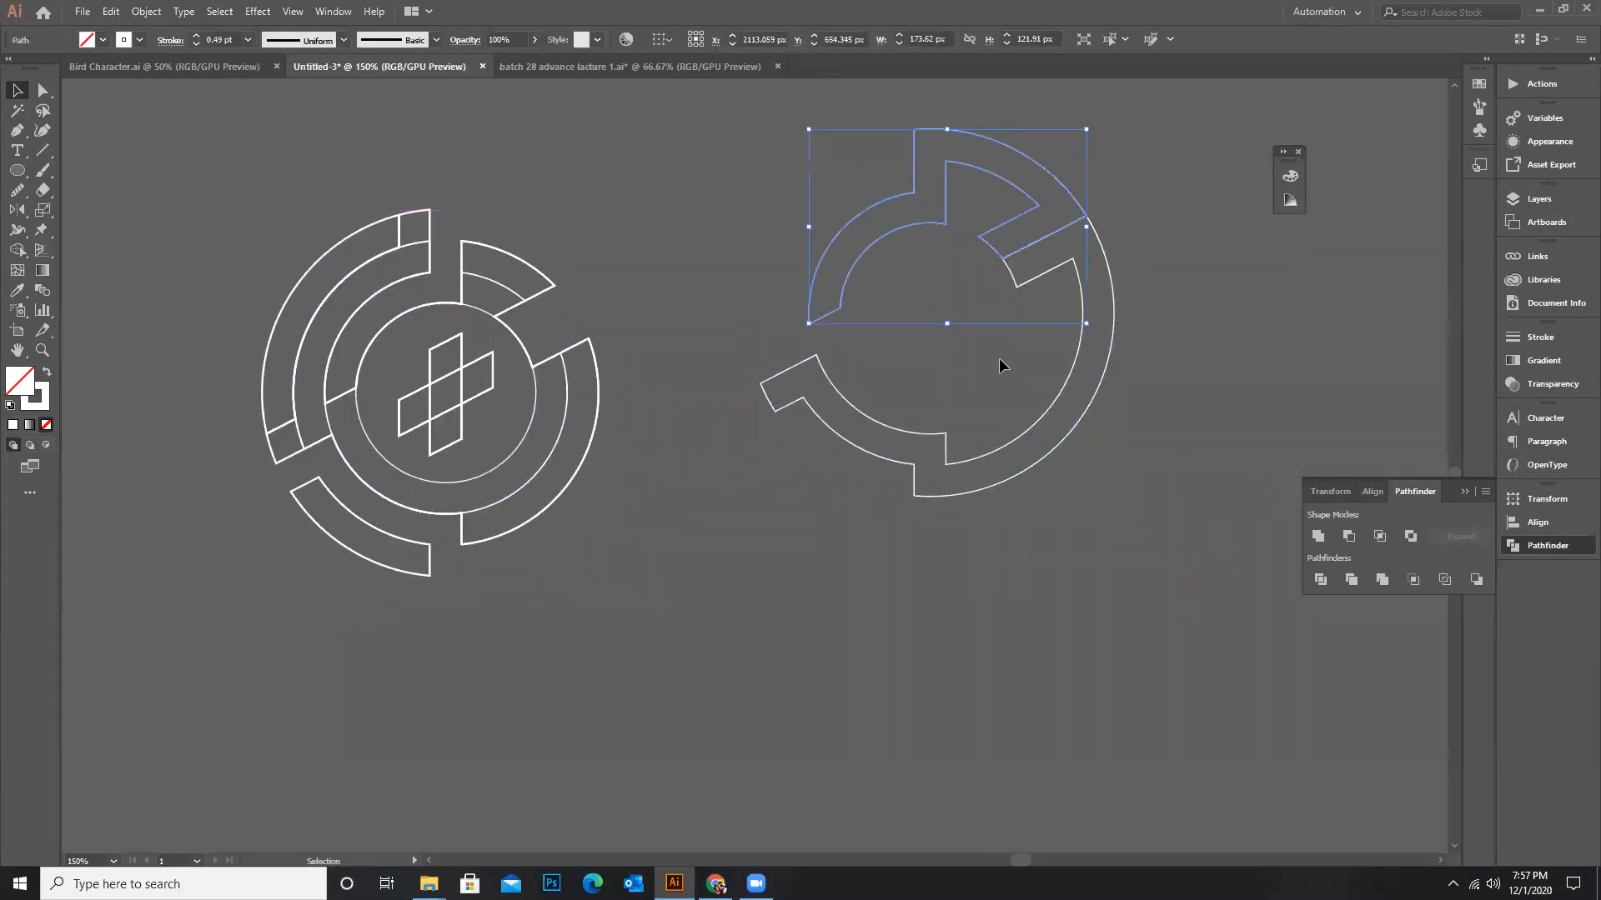
key("ctrl+z")
left_click(796, 489)
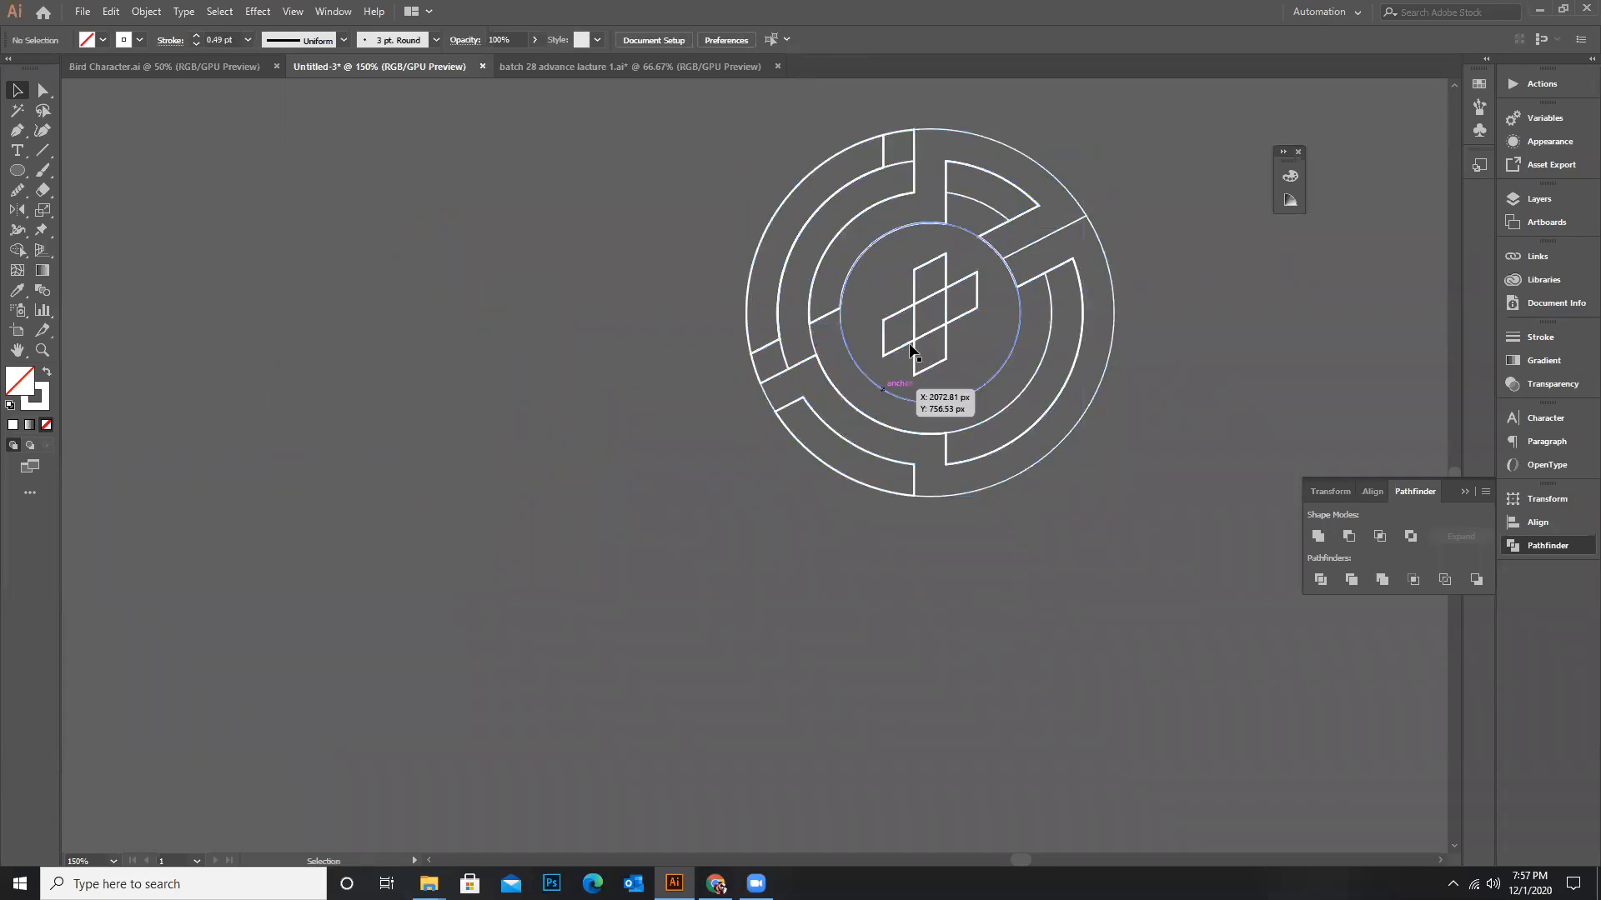
left_click_drag(920, 338, 878, 330)
key("ctrl+z")
left_click(730, 403)
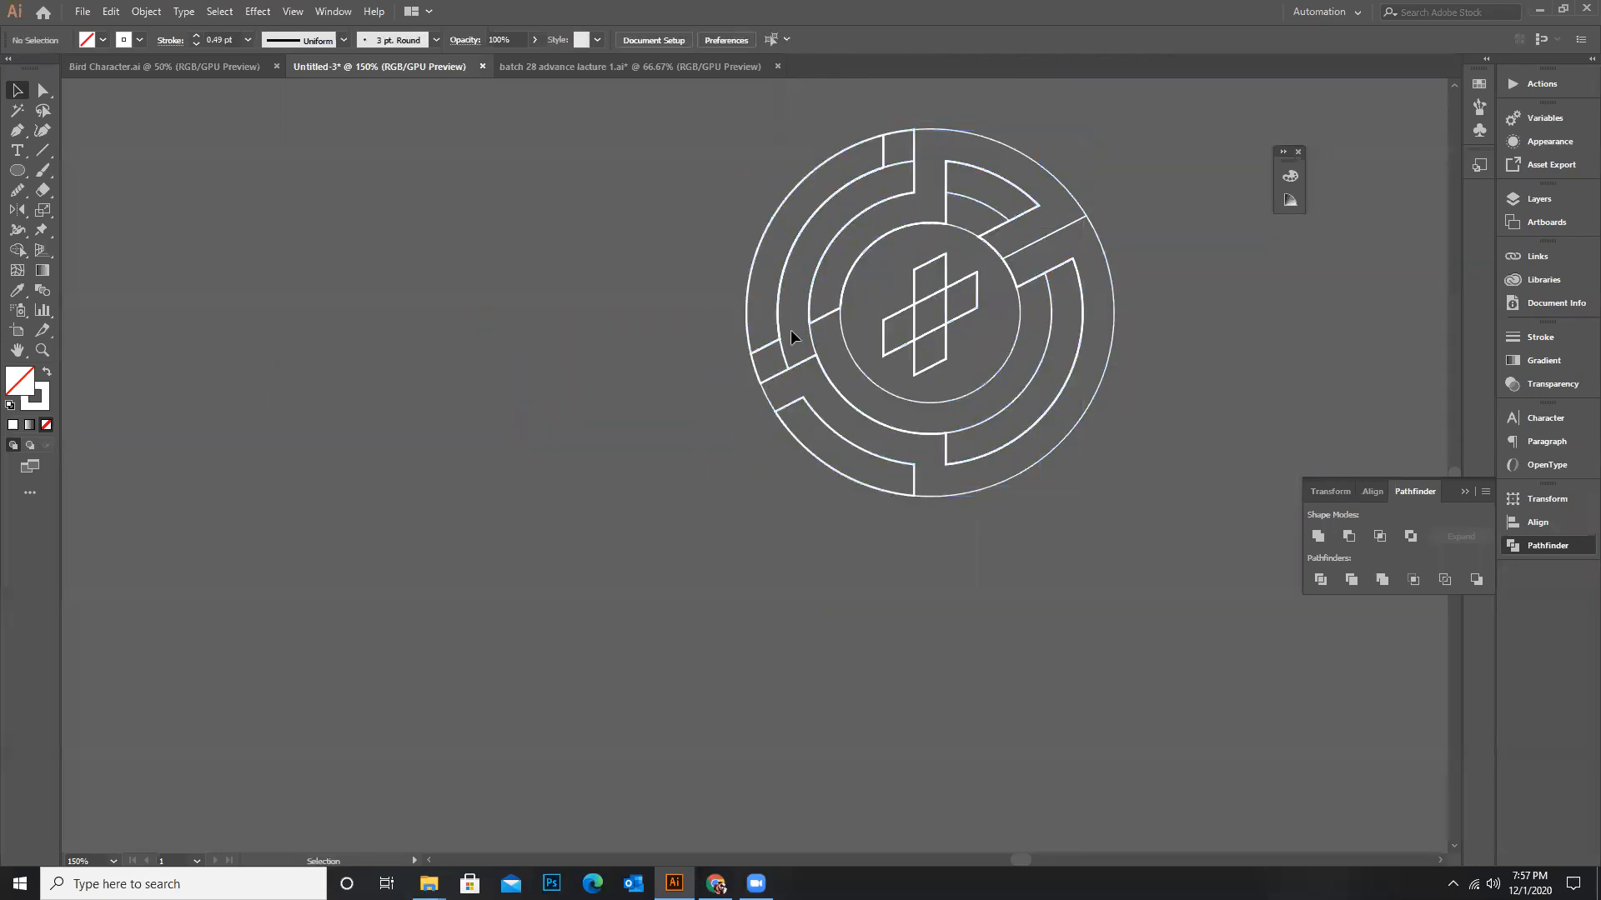
left_click_drag(780, 311, 615, 296)
key("ctrl+z")
left_click(1076, 232)
left_click_drag(1176, 208, 1074, 239)
left_click(1111, 279)
left_click(1142, 367)
Fill the logo's lower-right ring shape with the blue sampled from the cup, and leave it without a stroke
left_click_drag(1113, 291, 1148, 401)
key("ctrl+z")
scroll(1070, 499, "down", 2)
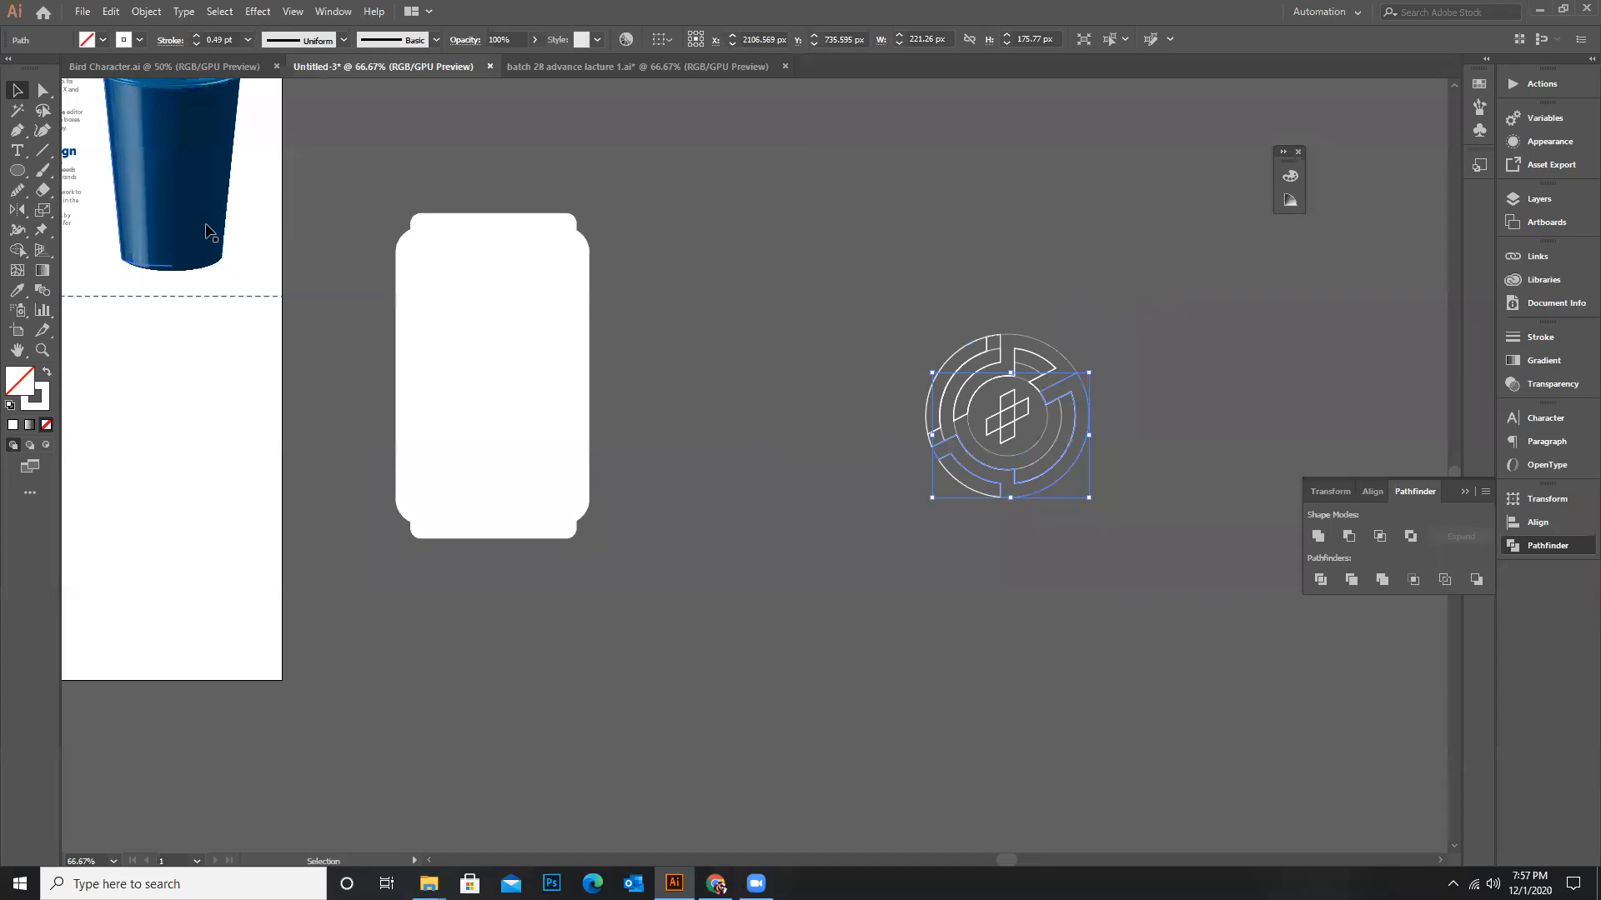
key("i")
left_click(206, 223)
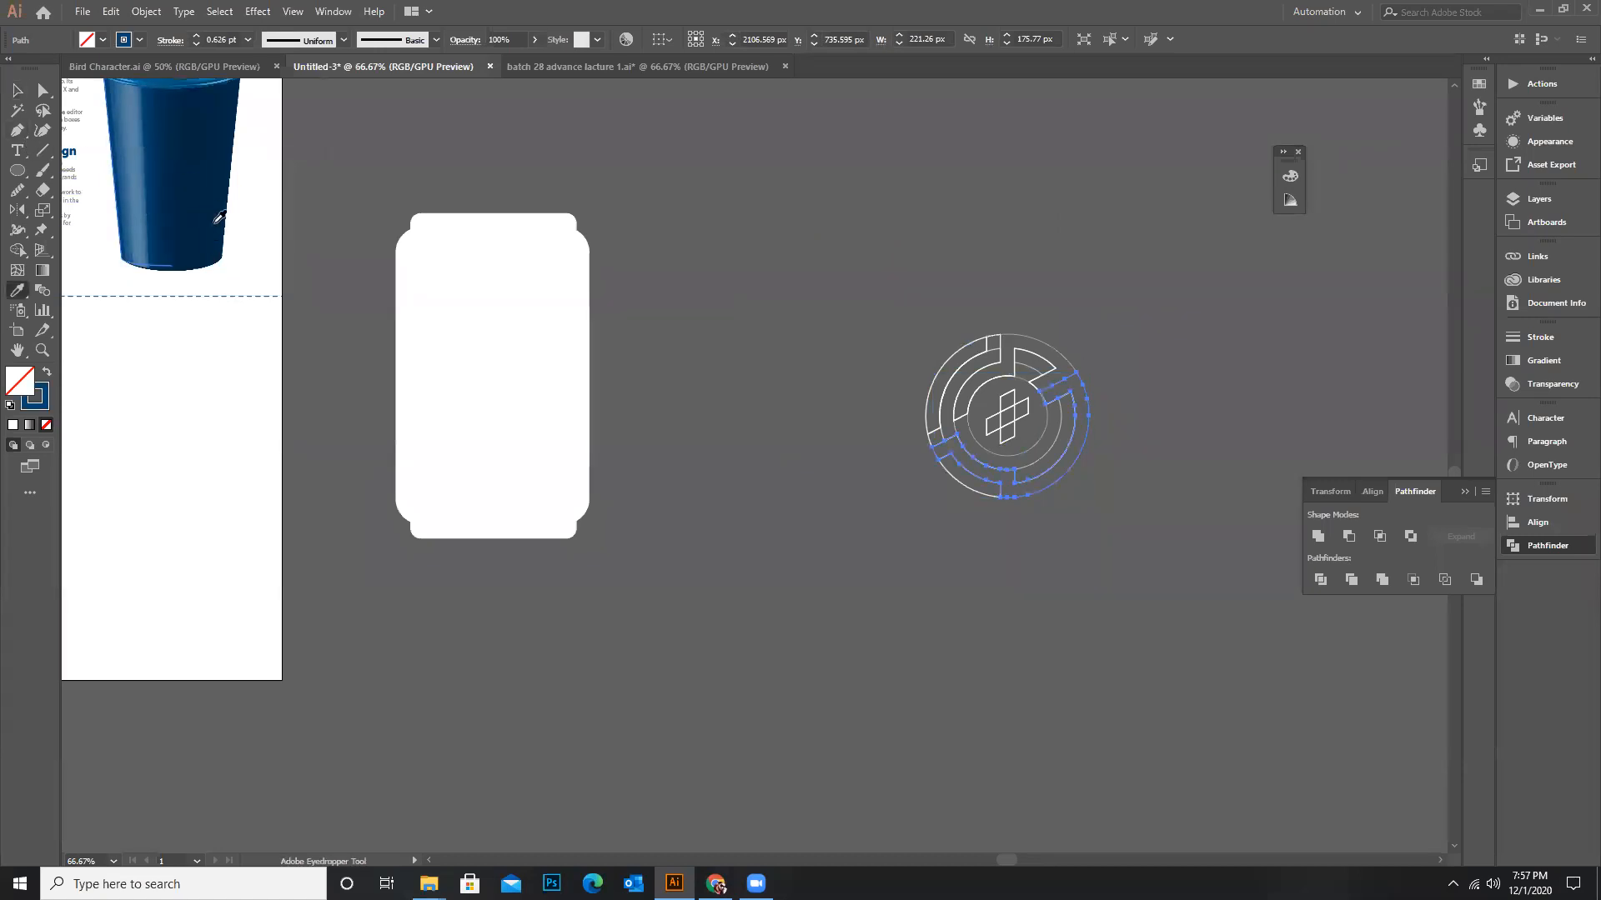
scroll(43, 377, "up", 2)
left_click(46, 372)
left_click(17, 90)
left_click(832, 343)
scroll(1098, 590, "down", 1)
scroll(1099, 583, "up", 2)
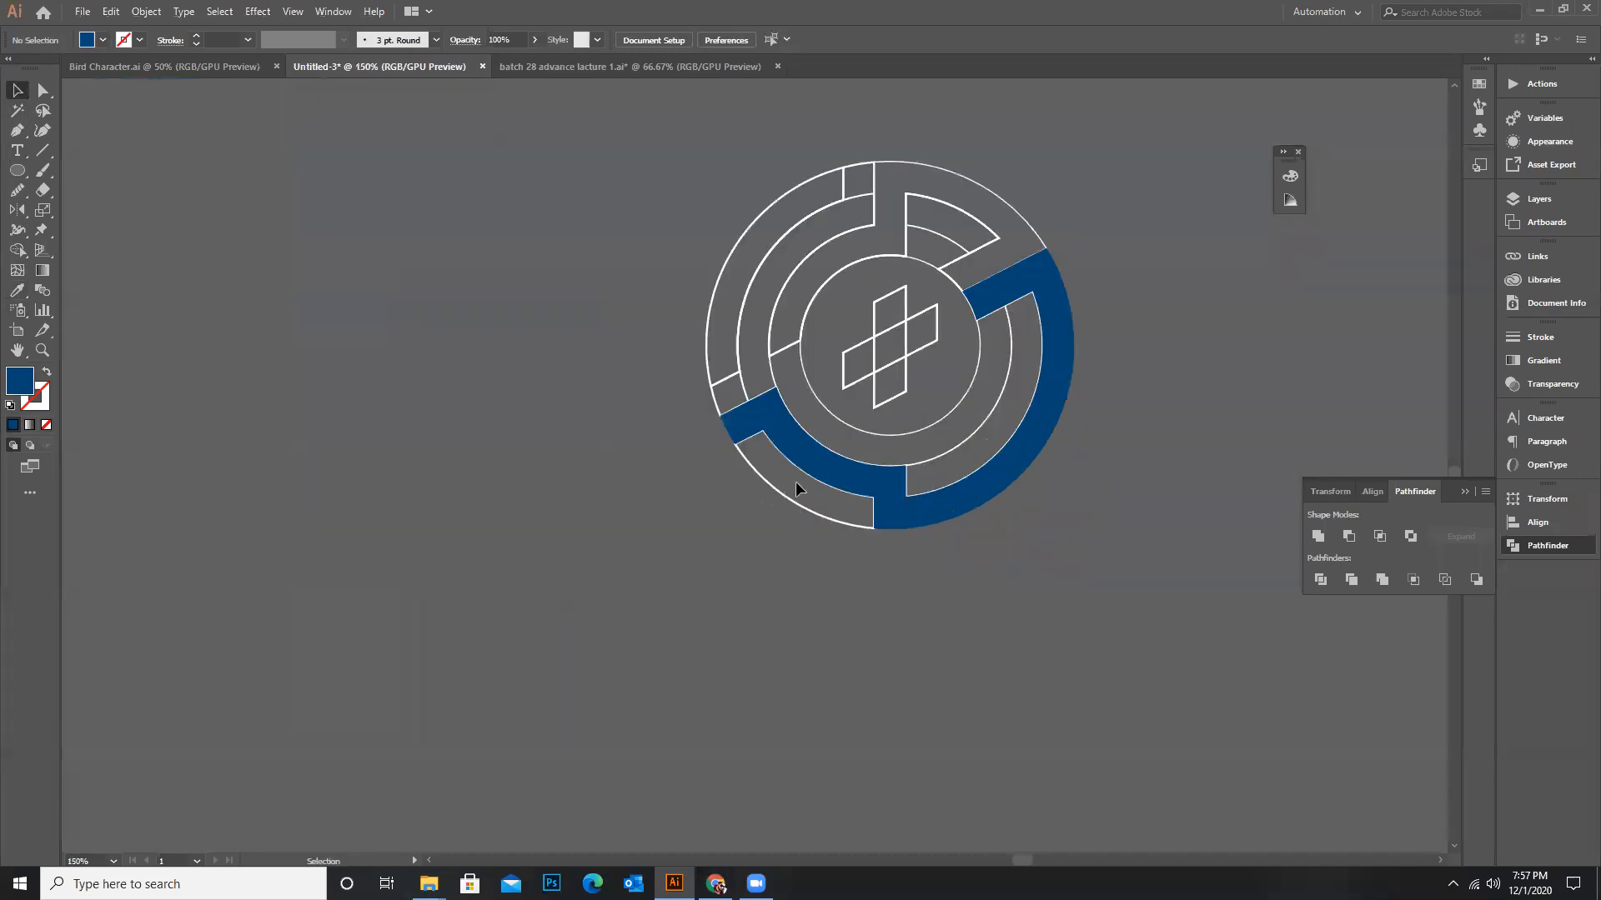
Try a dashed stroke on the logo's grouped white outlines
left_click(788, 494)
left_click(780, 561)
left_click_drag(787, 497, 755, 543)
key("ctrl+z")
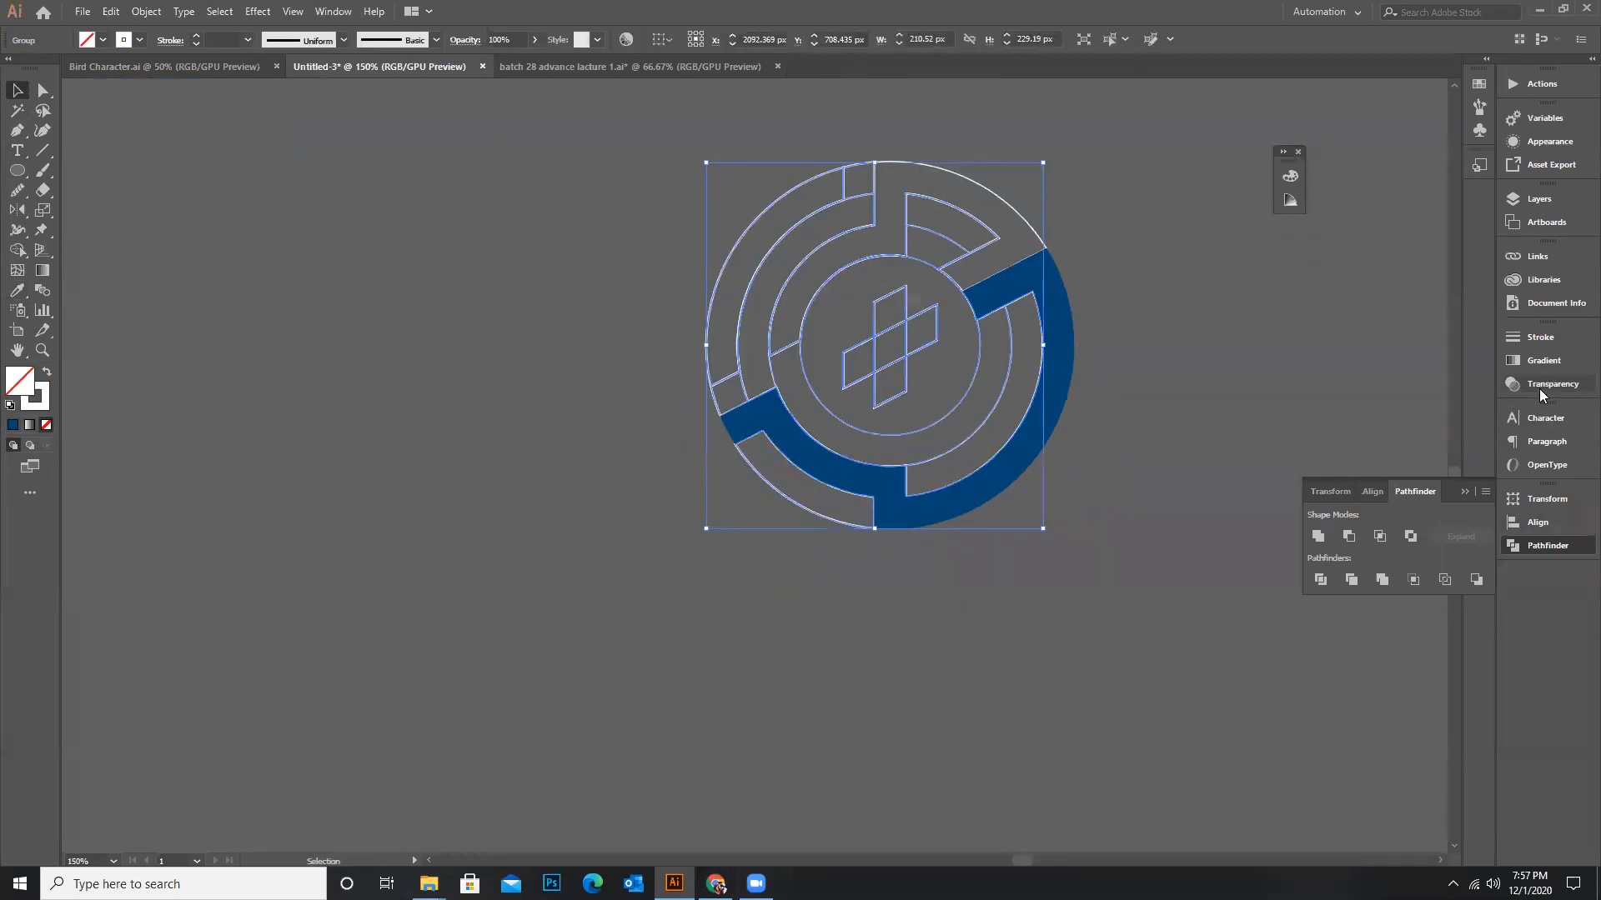
left_click(1537, 337)
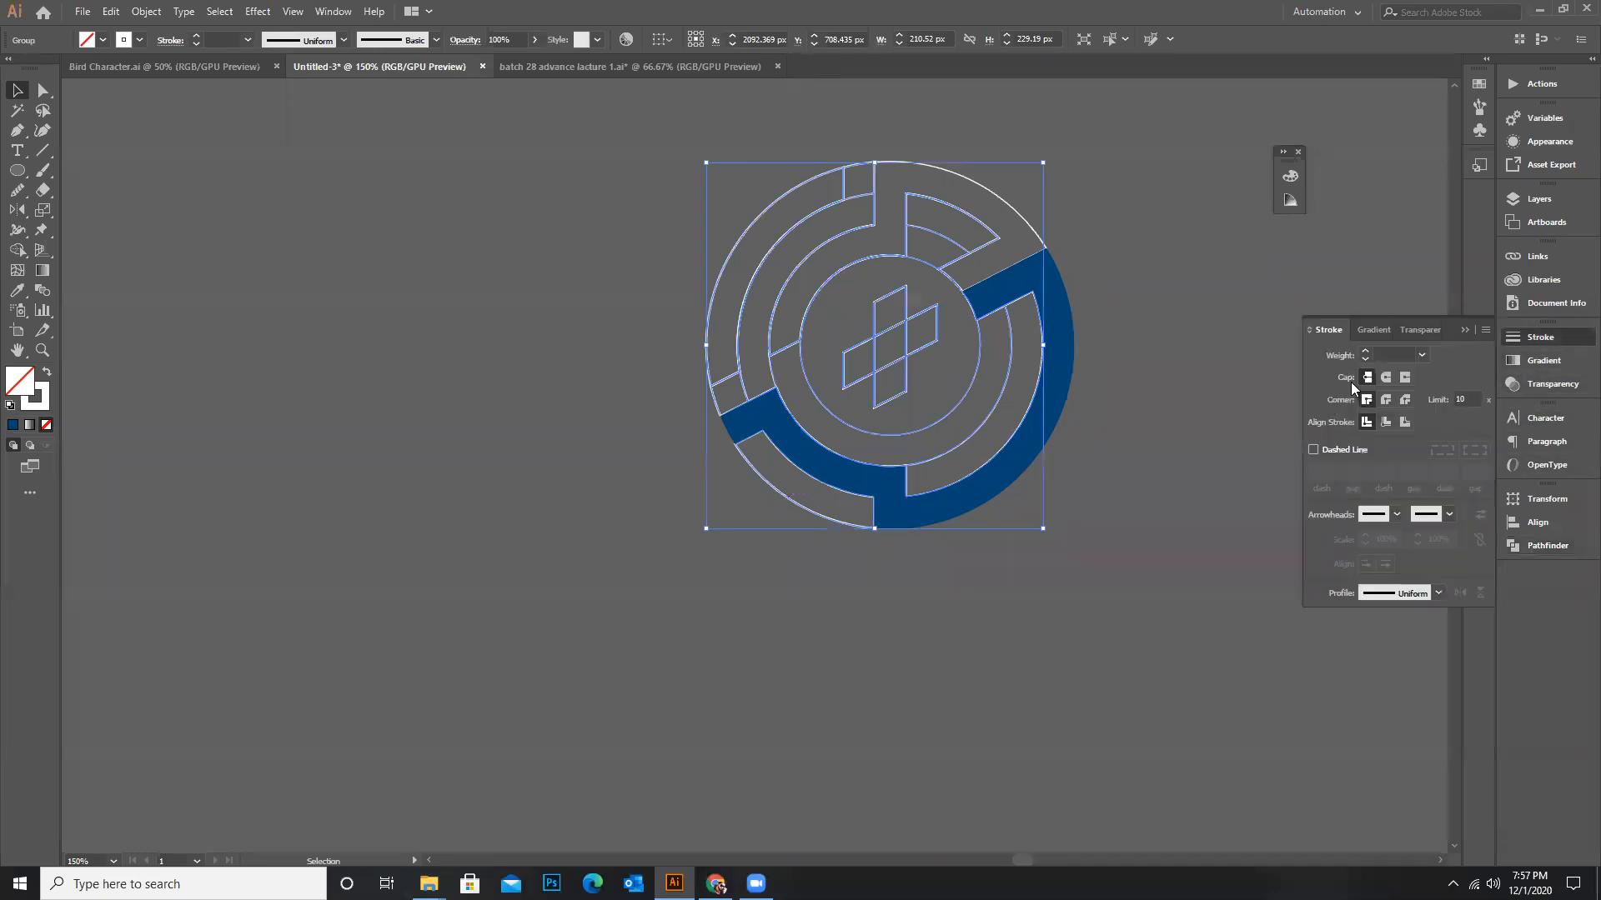
left_click(1313, 451)
left_click(1163, 199)
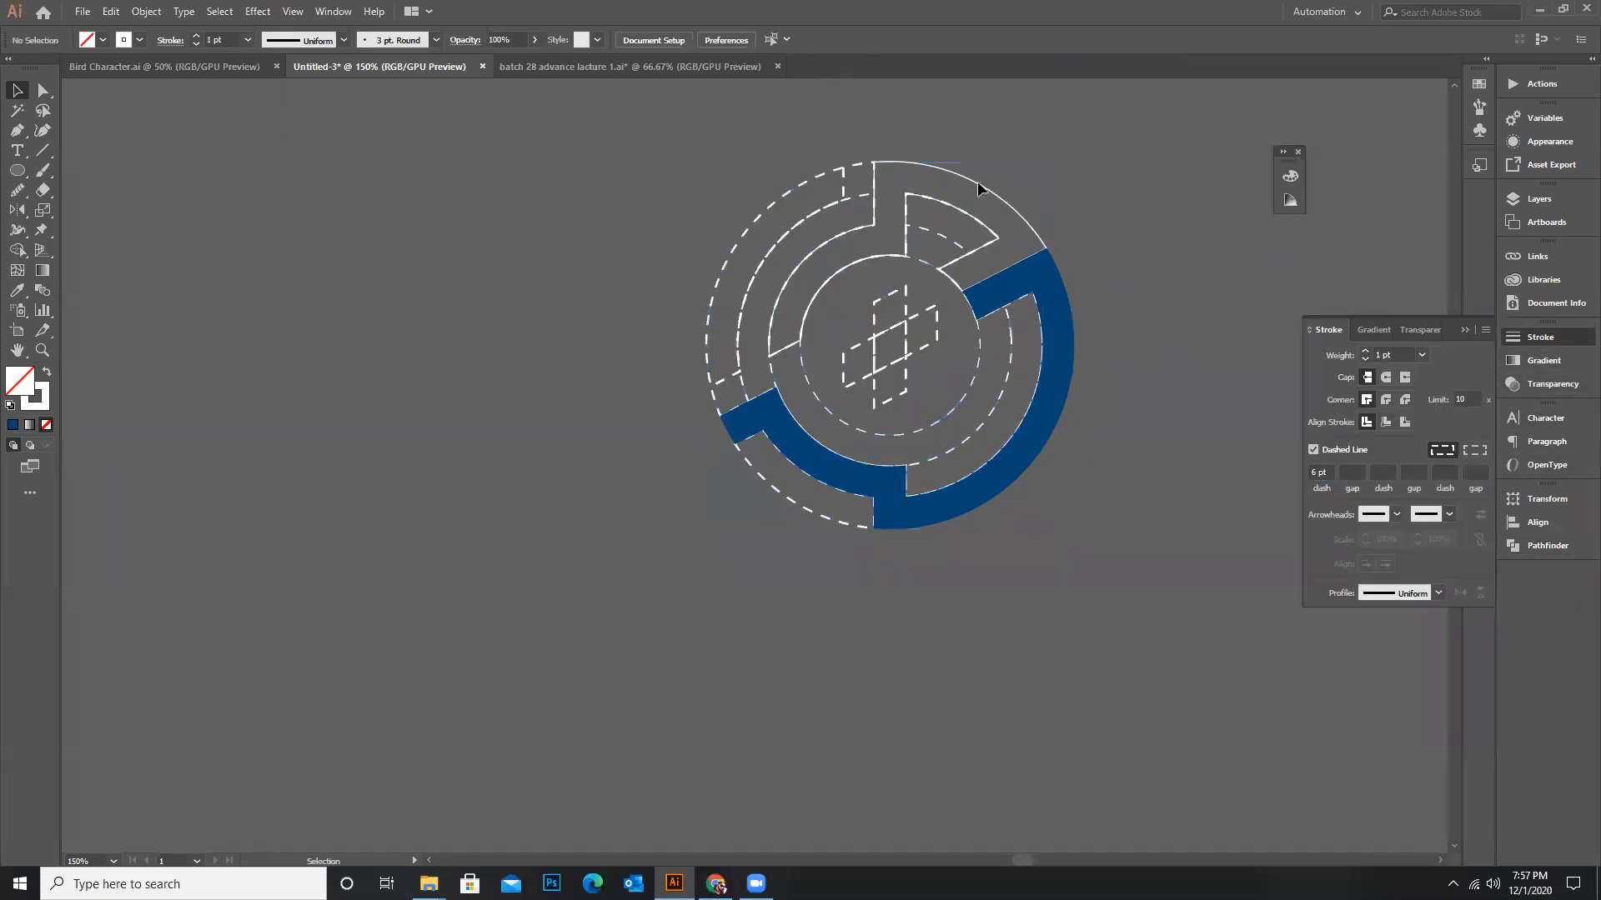
Try filling the upper ring shape with the blue of the lower-right ring shape, and undo the fill
left_click_drag(946, 173, 1078, 144)
key("ctrl+z")
key("i")
left_click(1072, 297)
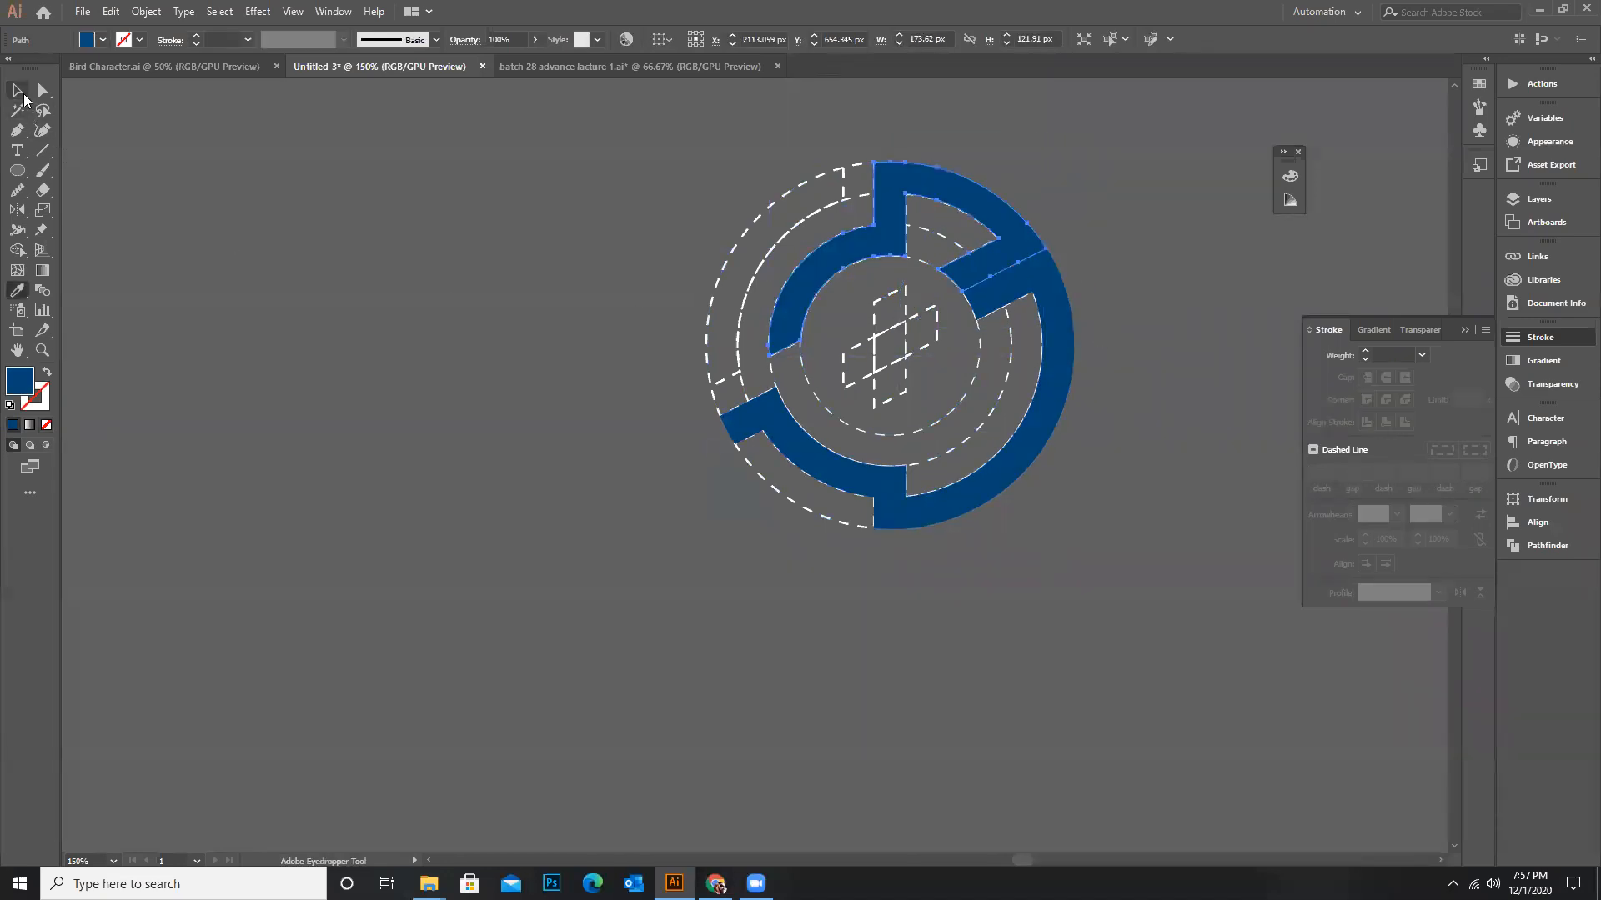
key("v")
left_click(698, 257)
left_click(840, 350)
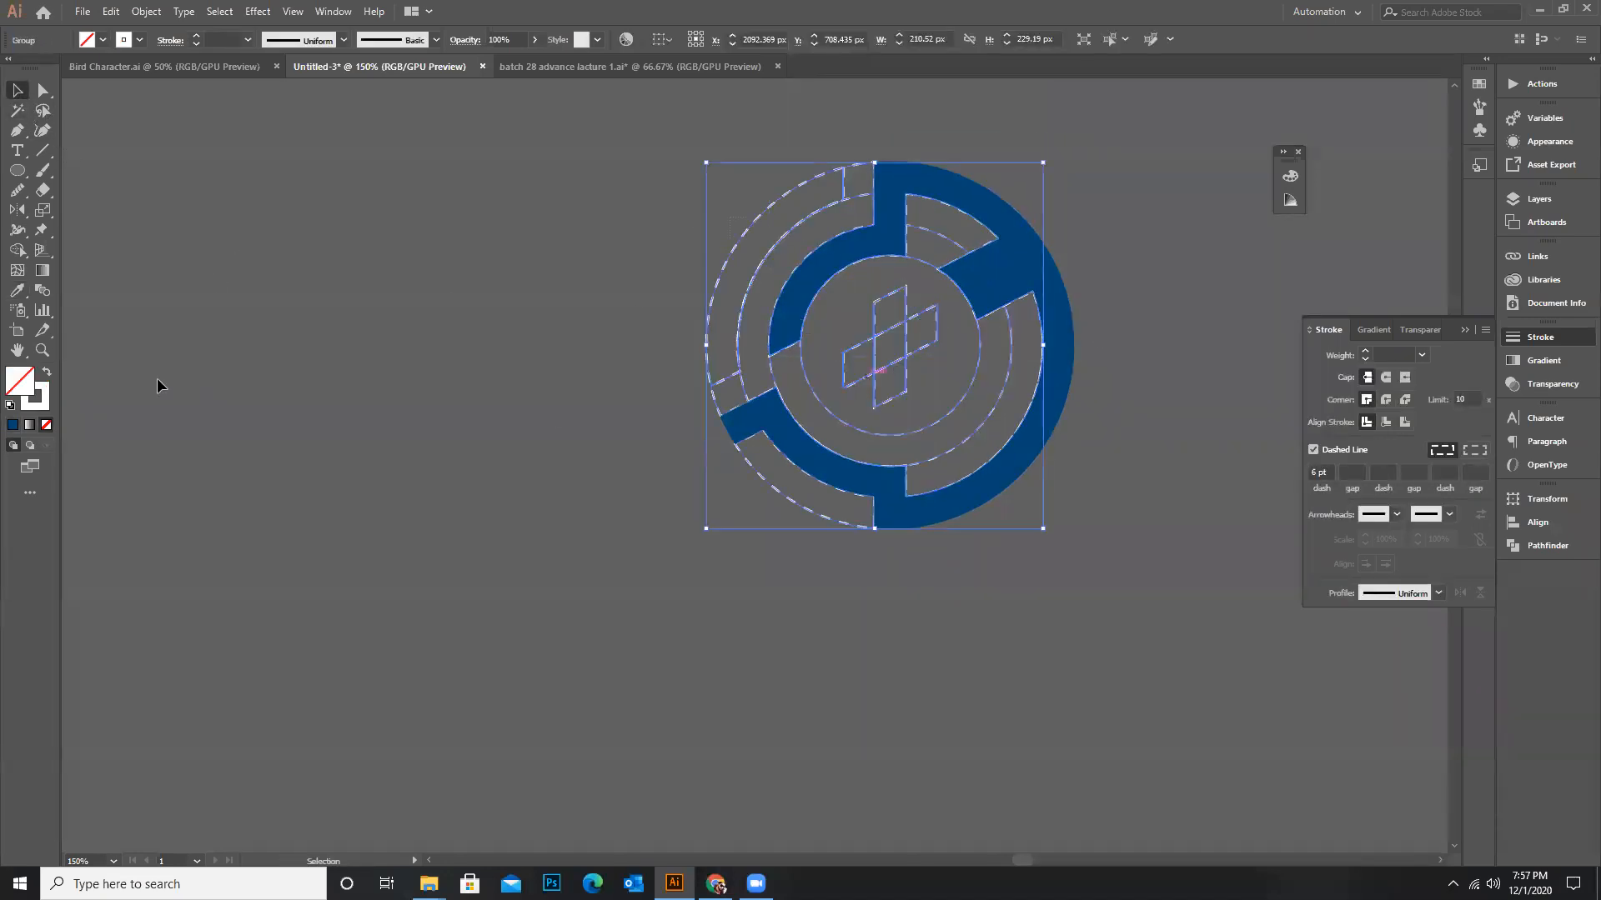
left_click(36, 404)
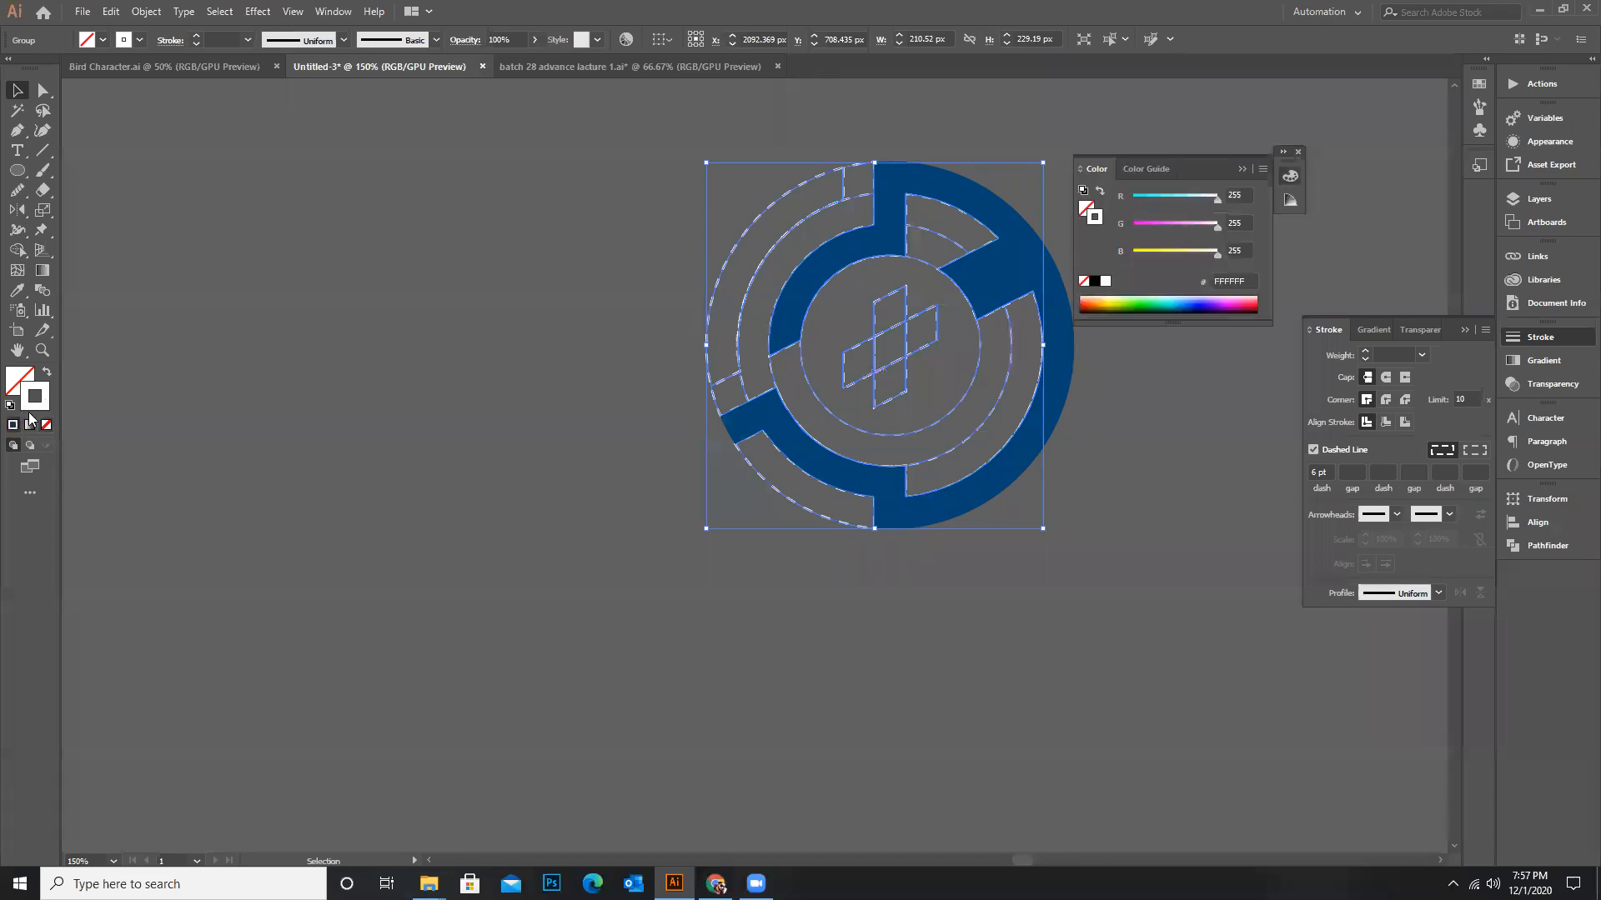
key("ctrl+z")
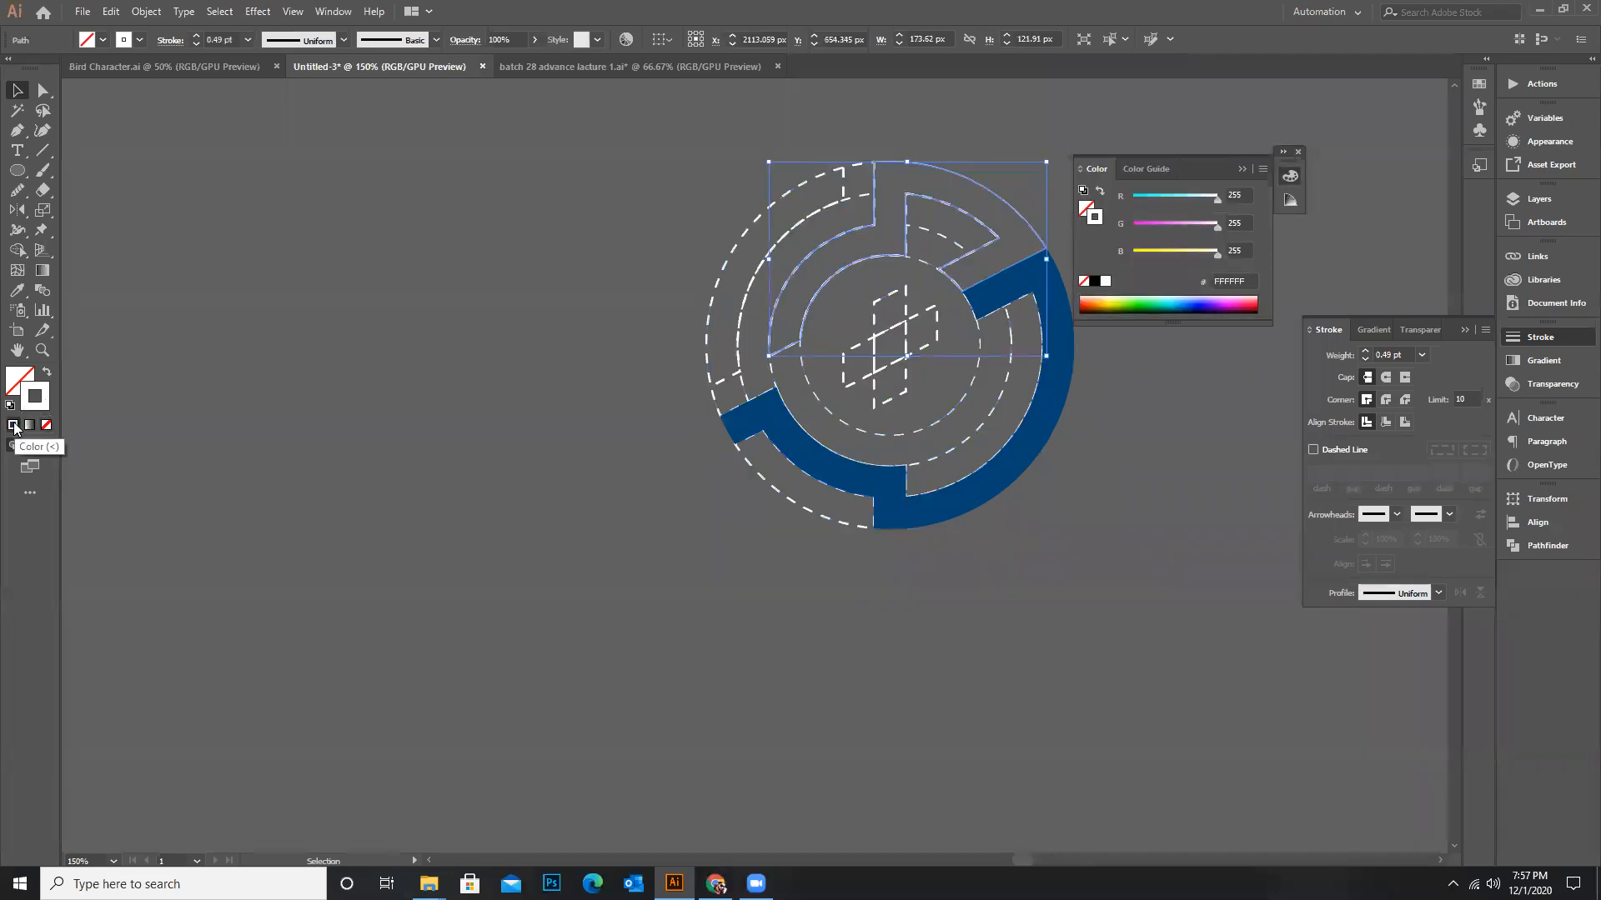
Try a dark blue stroke (000F45) on the upper ring shape, and undo it together with the dashed strokes
left_click(1189, 308)
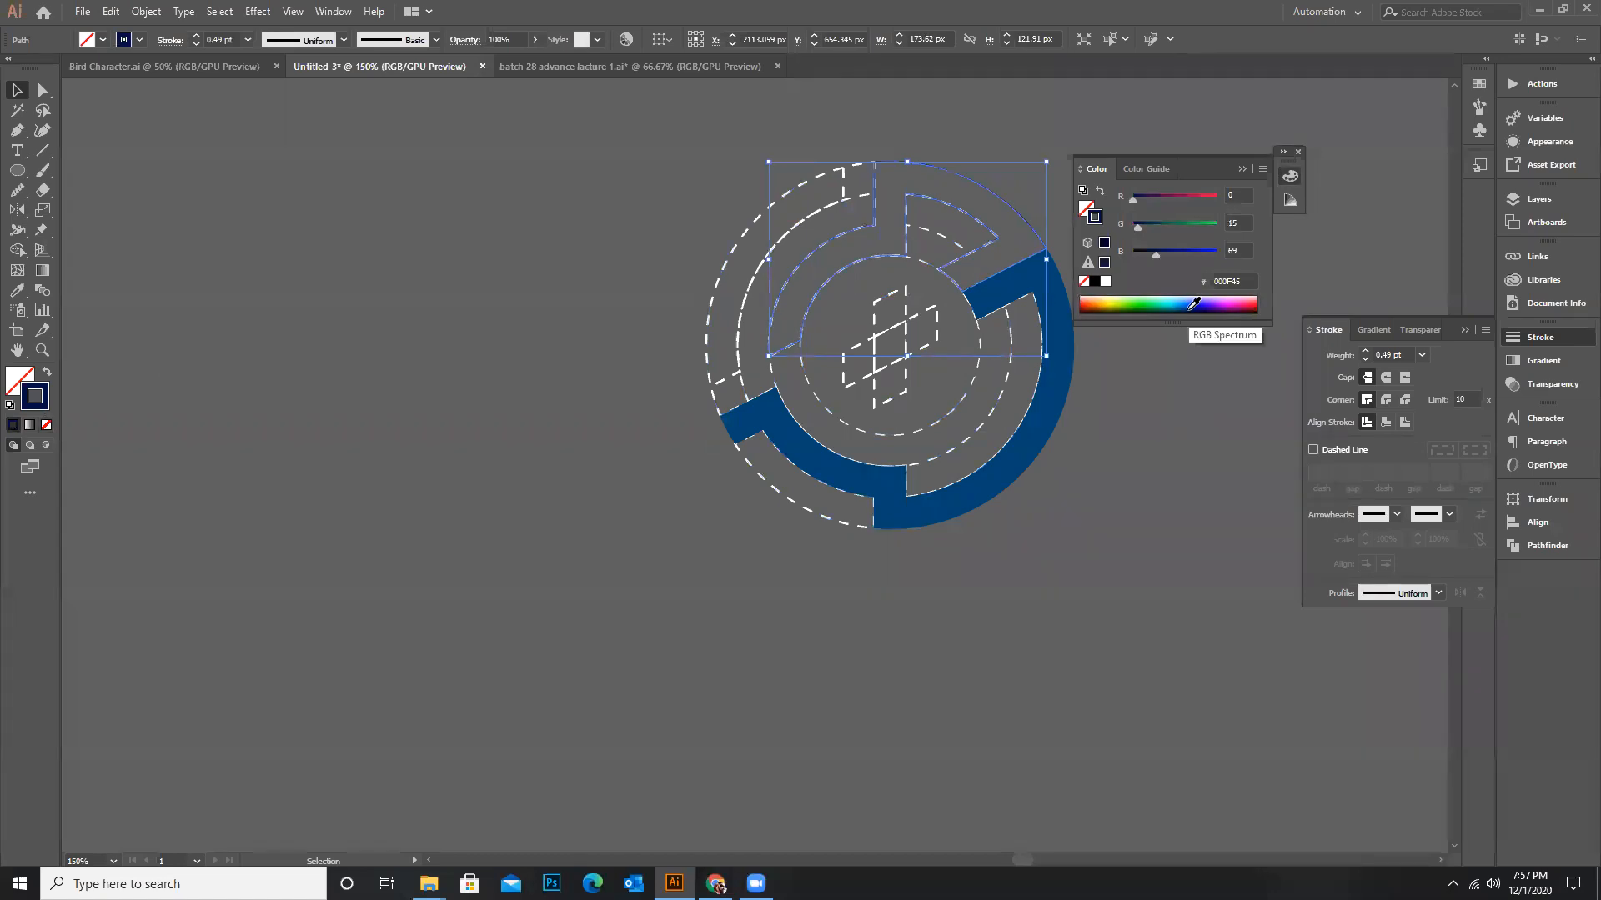
left_click(521, 430)
key("ctrl+z")
left_click(653, 386)
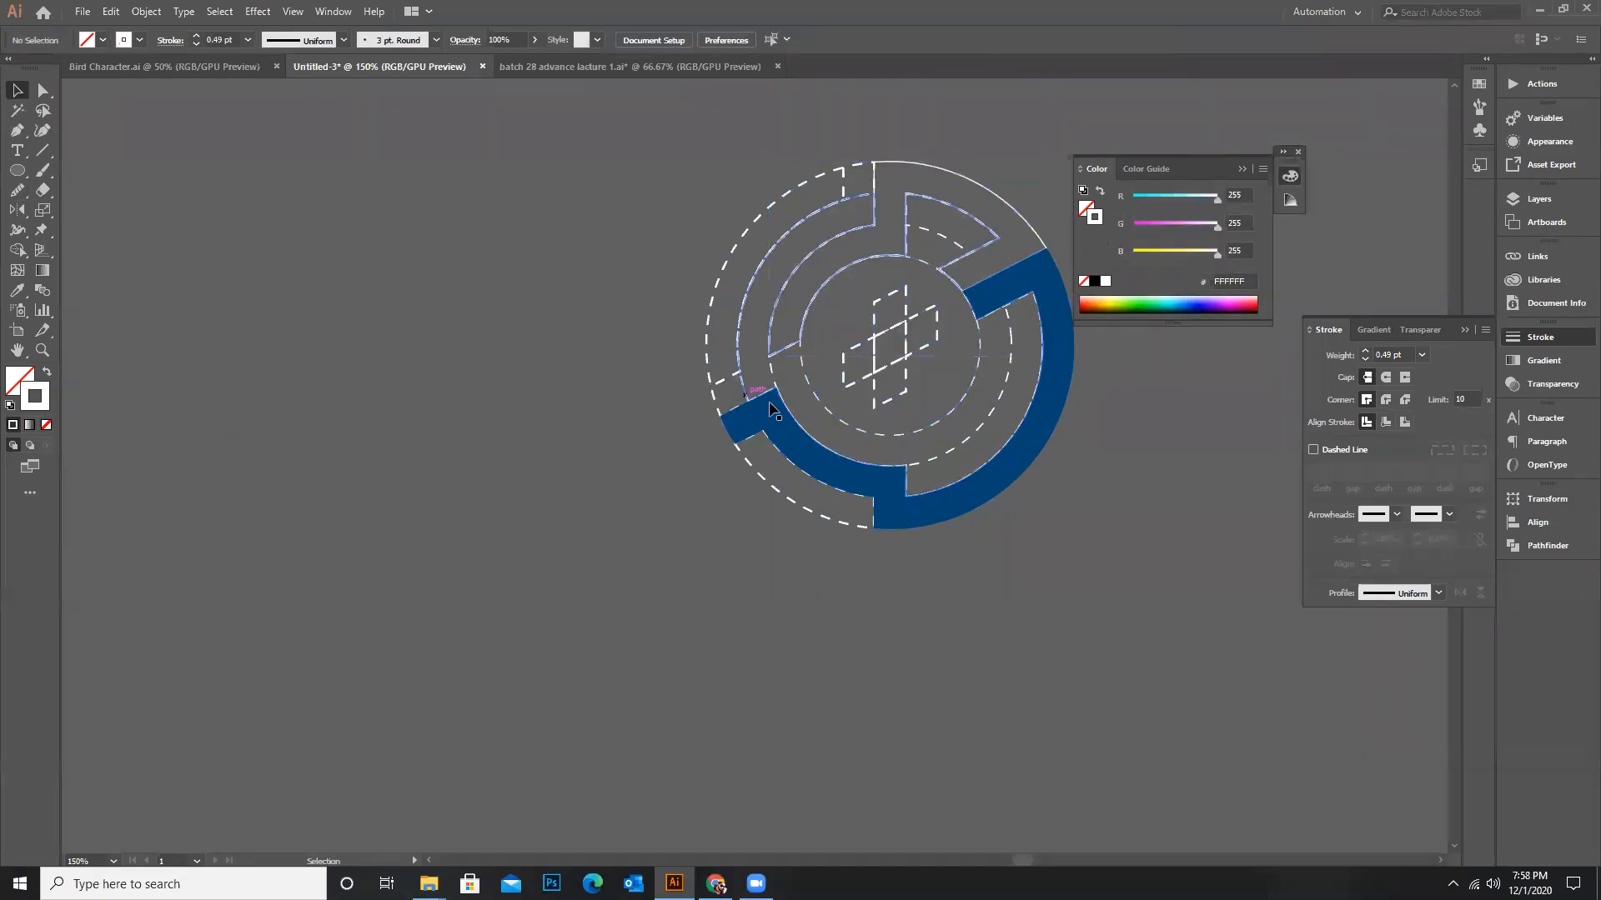
scroll(808, 350, "up", 1)
left_click(797, 325)
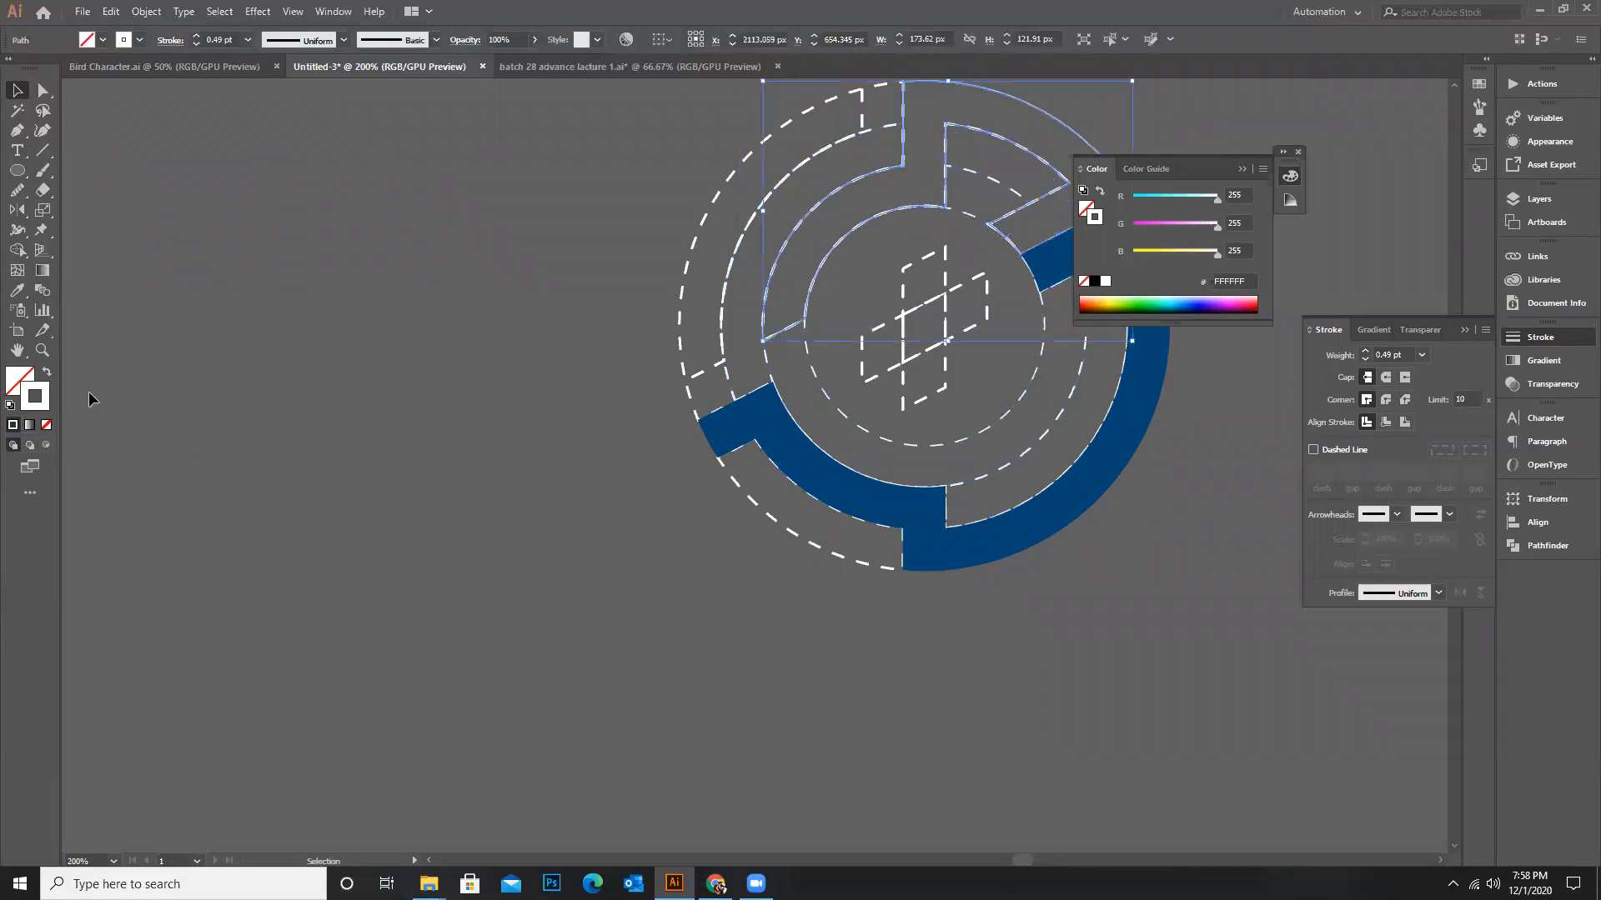
left_click(223, 418)
key("ctrl+a")
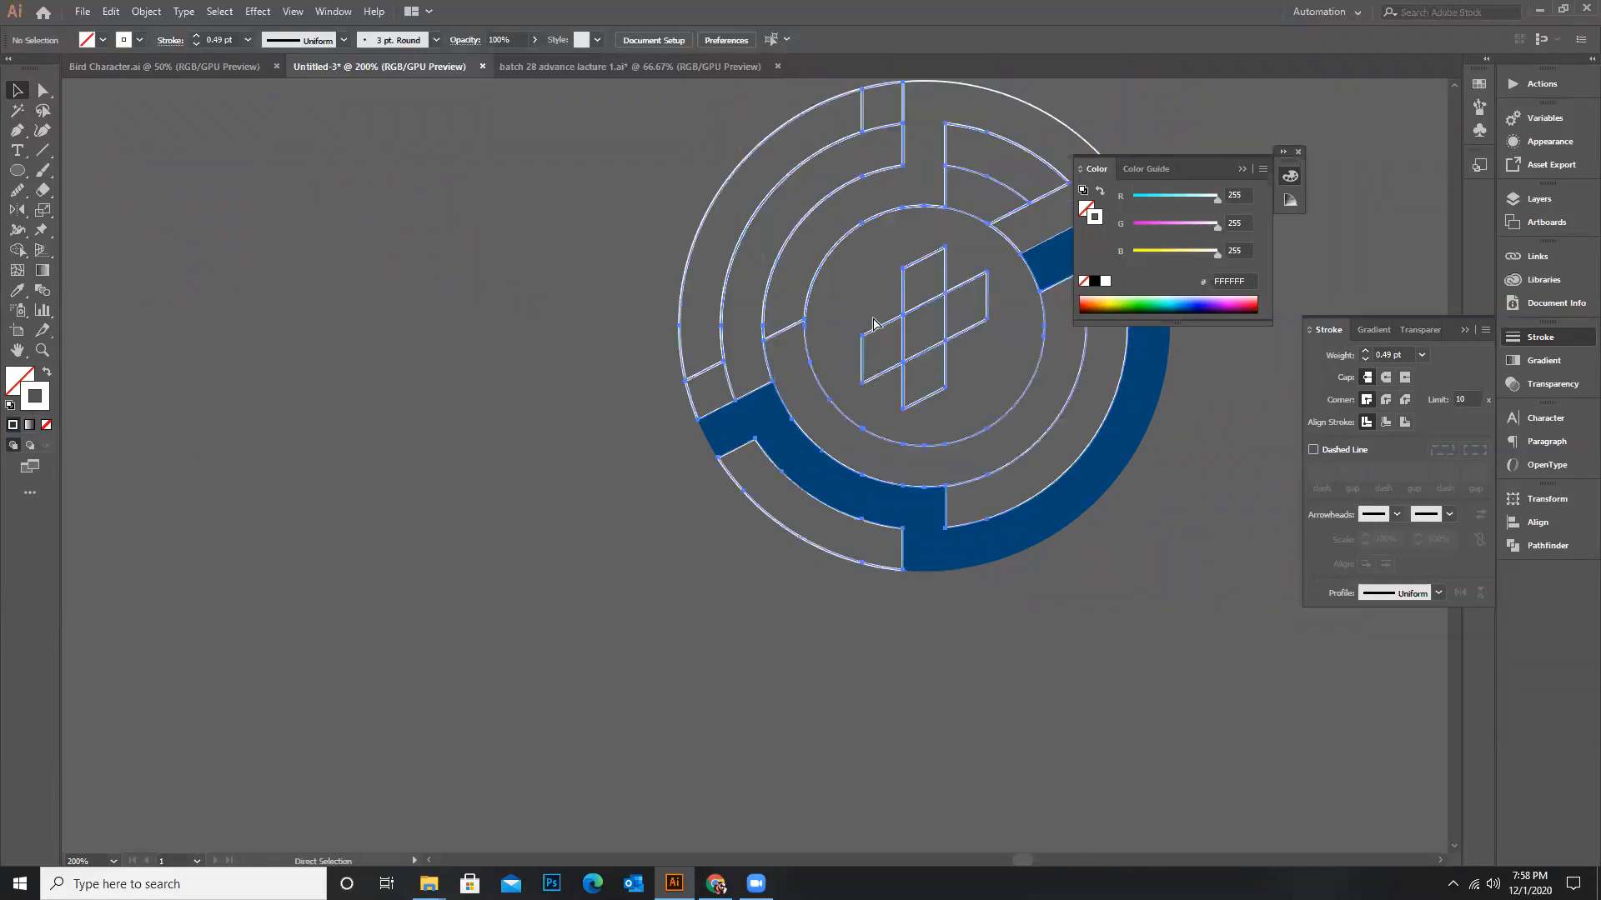
left_click(569, 437)
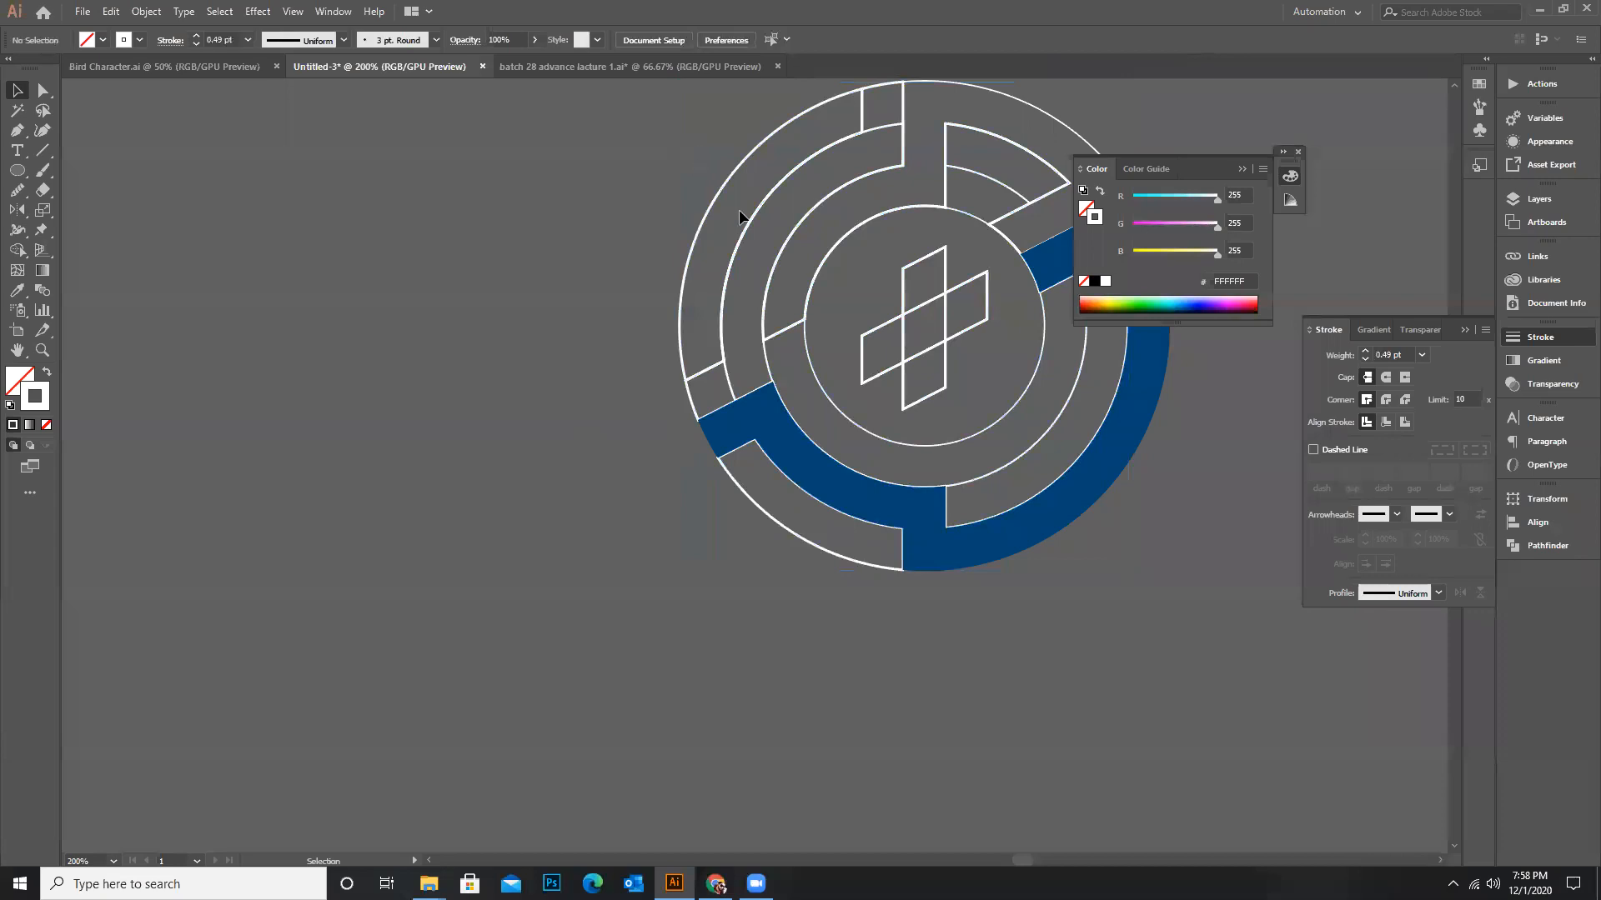
Give the grouped white outlines and the upper ring shape a dashed stroke with 6 pt dashes
key("ctrl+a")
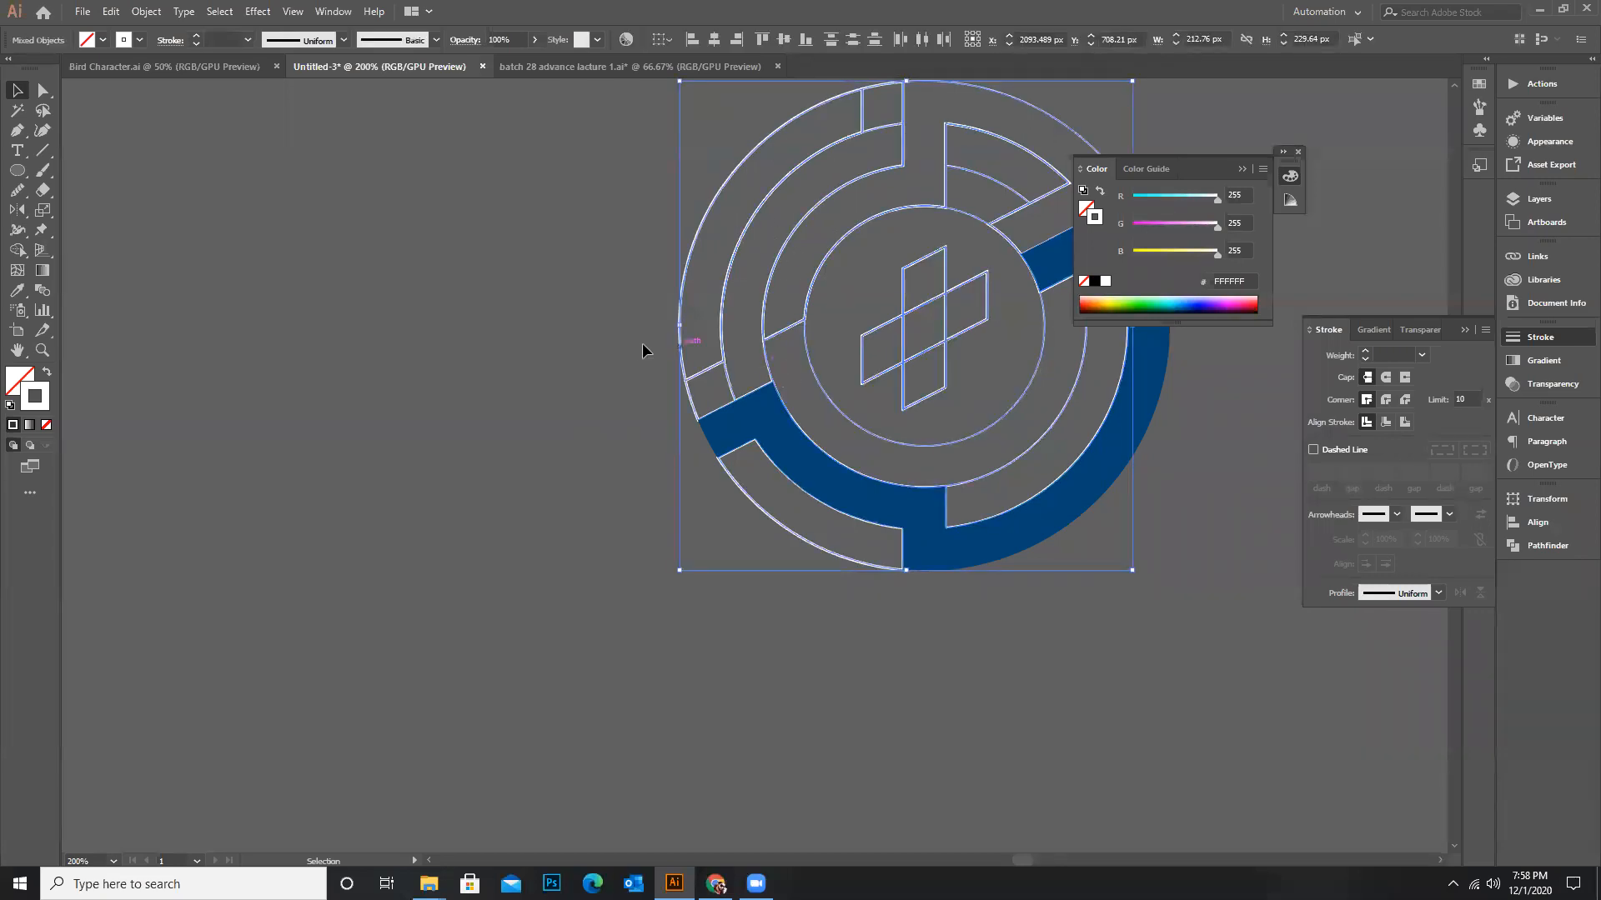
left_click(1314, 451)
left_click(532, 250)
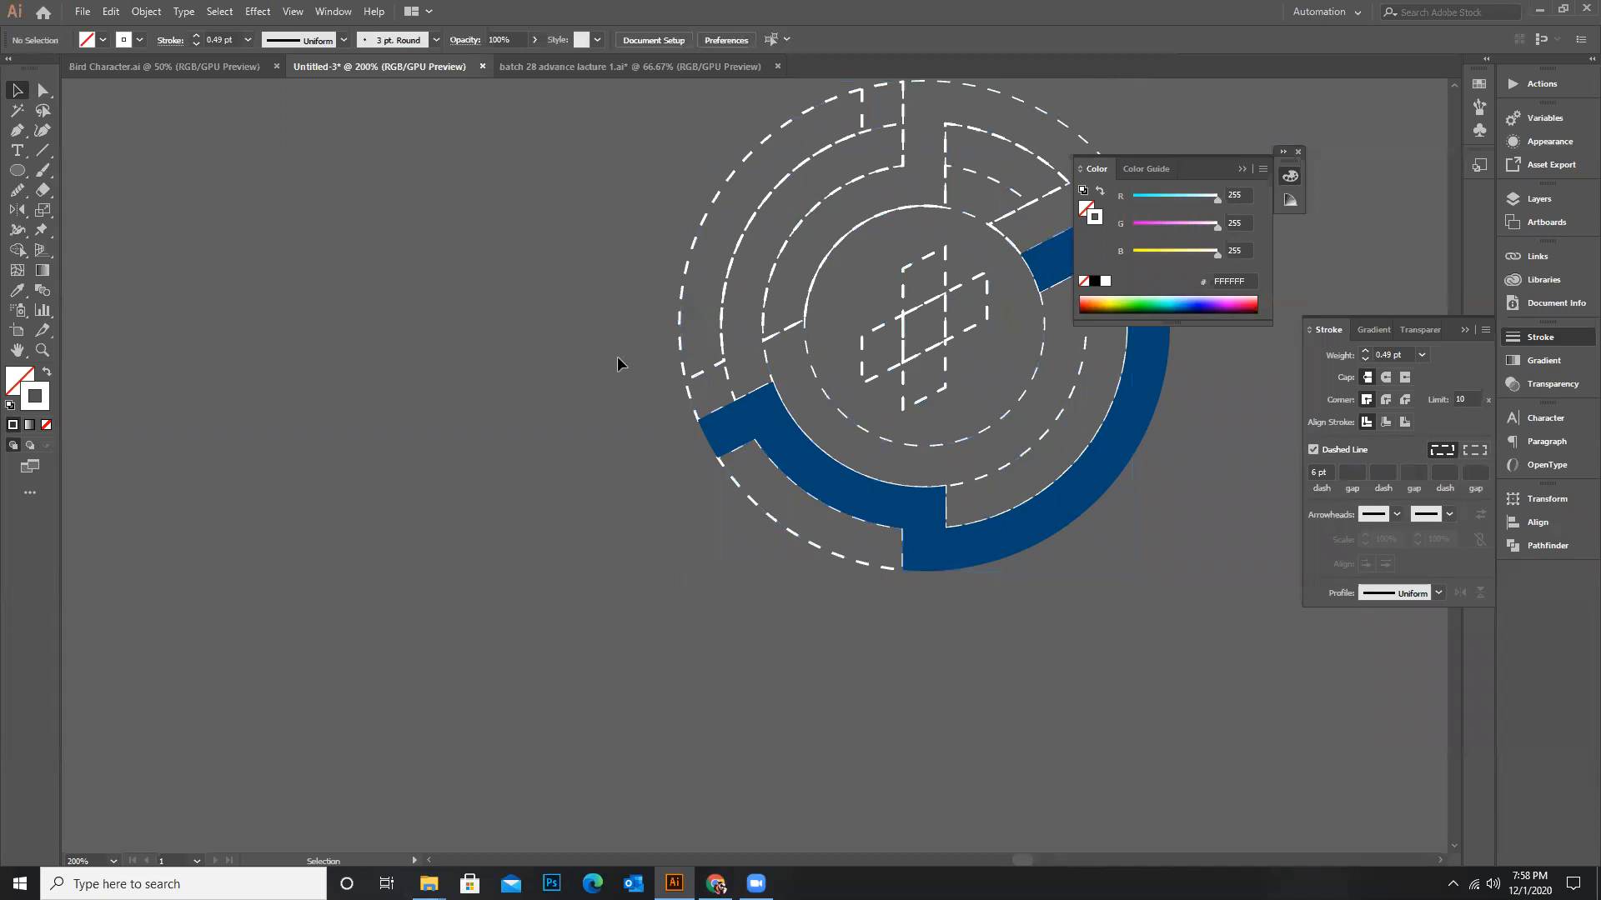
Fill the upper ring shape with the blue sampled from the lower-right ring shape, and deselect it
left_click_drag(781, 252, 554, 207)
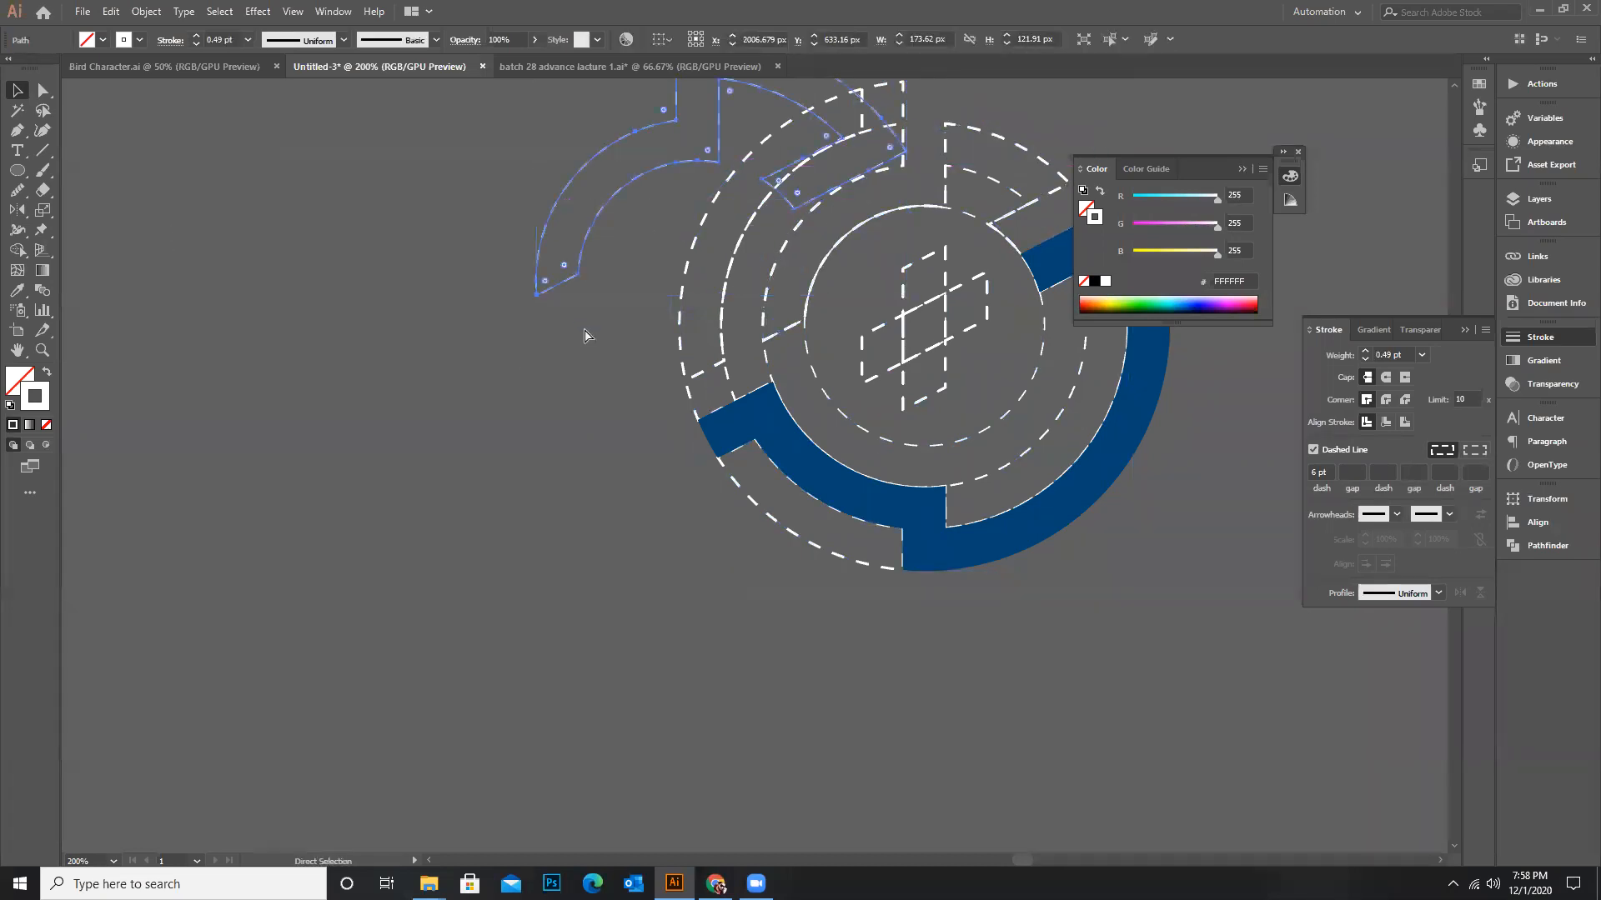
key("ctrl+z")
key("i")
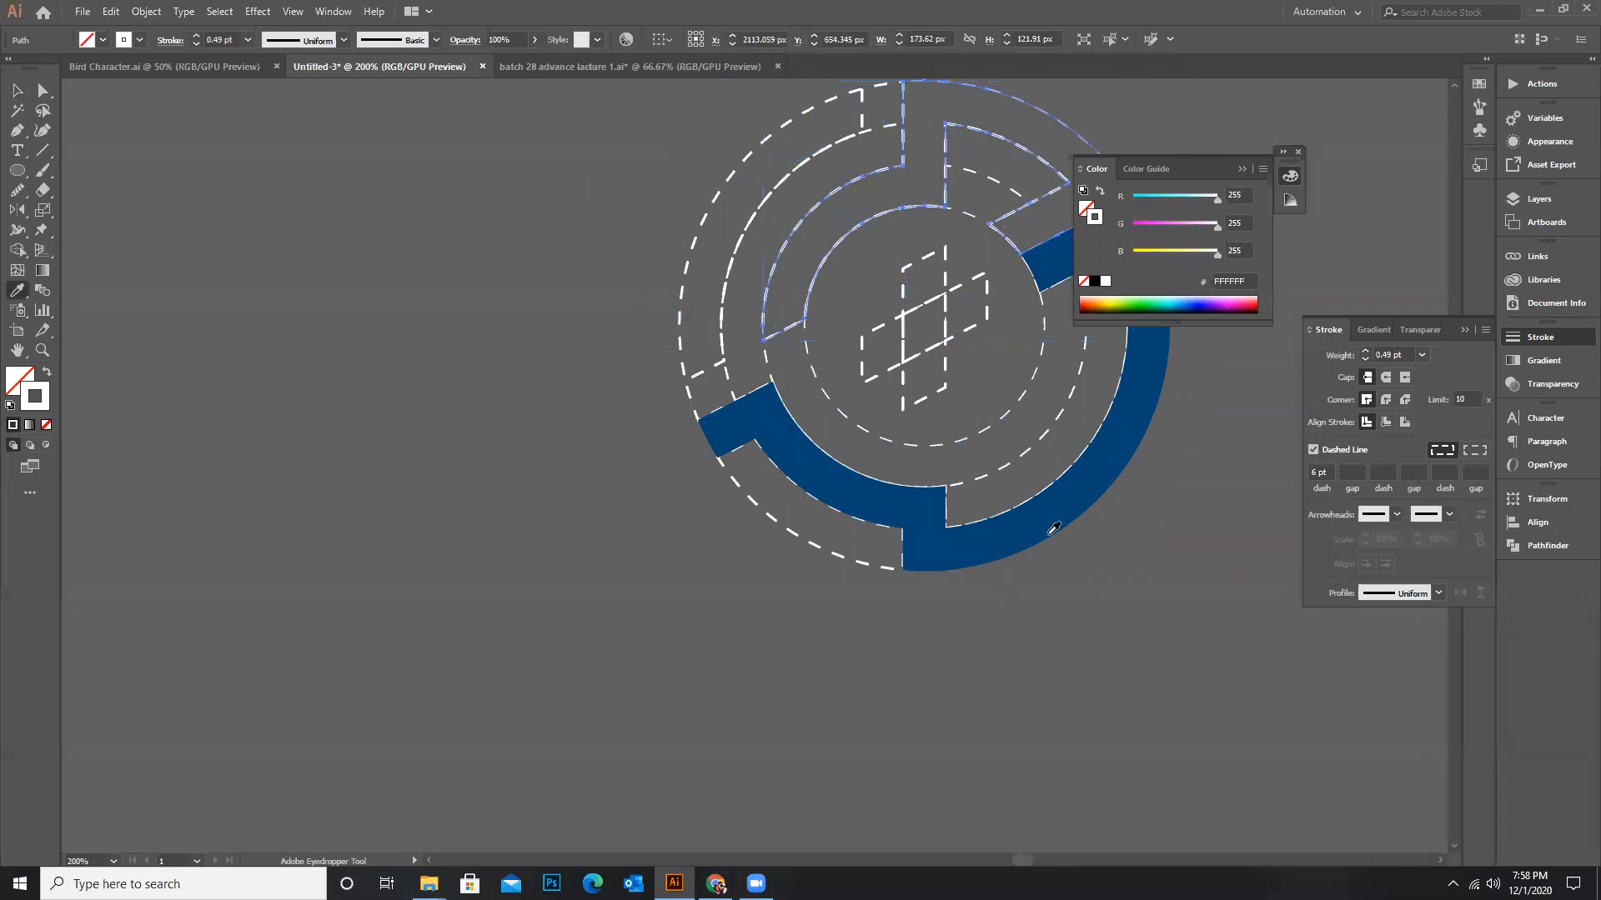
left_click(1053, 527)
left_click(20, 91)
left_click(197, 253)
scroll(802, 309, "down", 2)
scroll(965, 297, "up", 2)
left_click(899, 236)
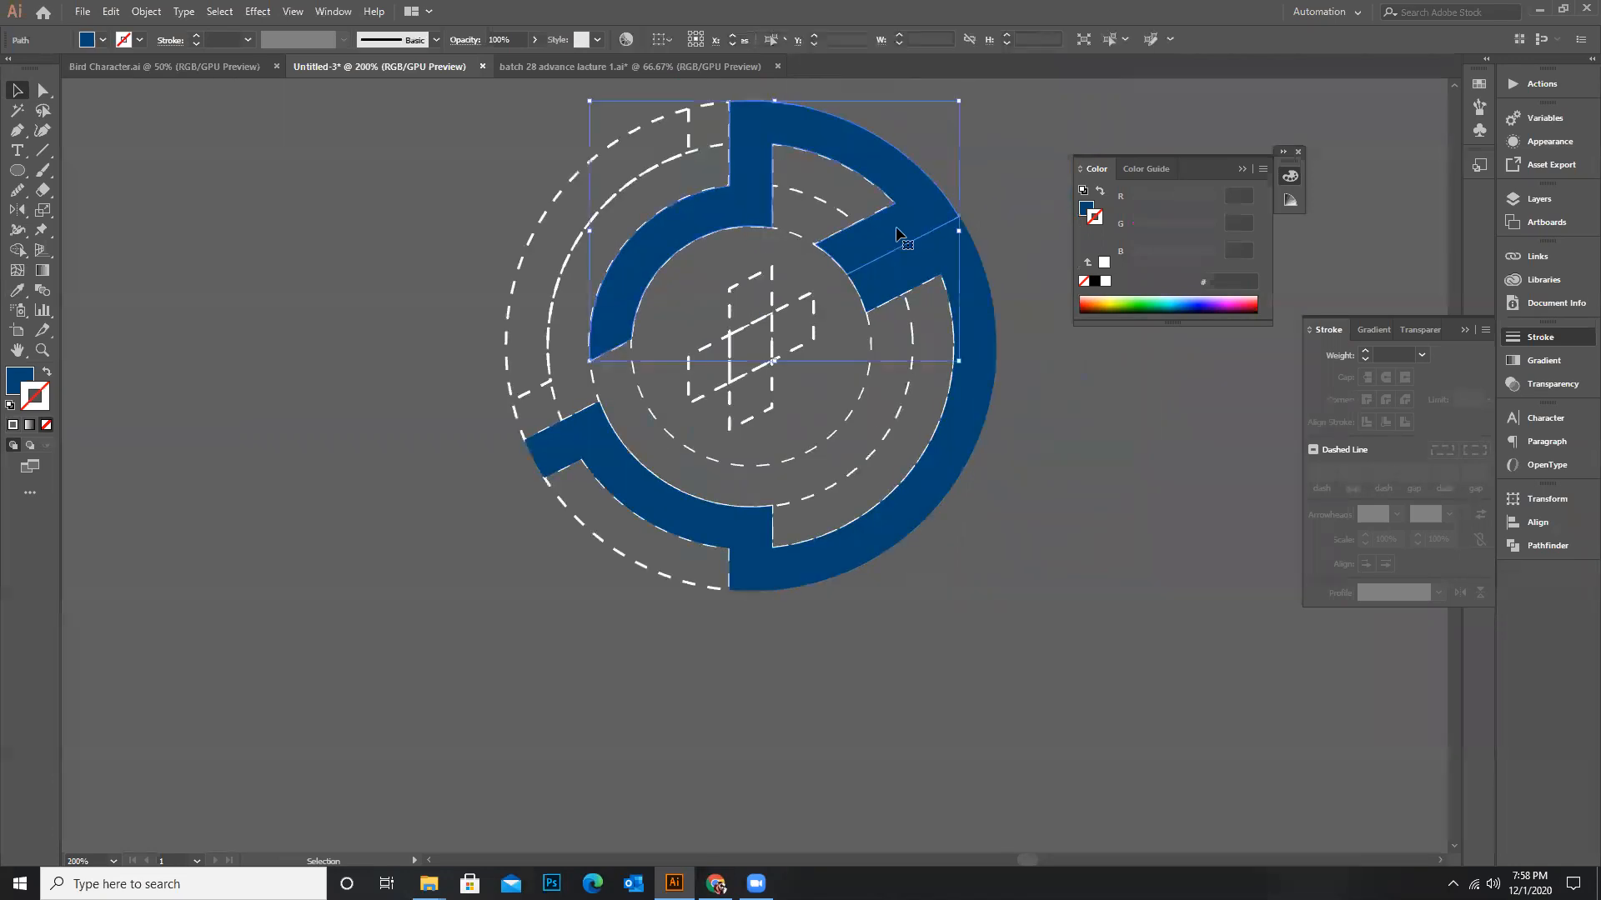
left_click(1015, 167)
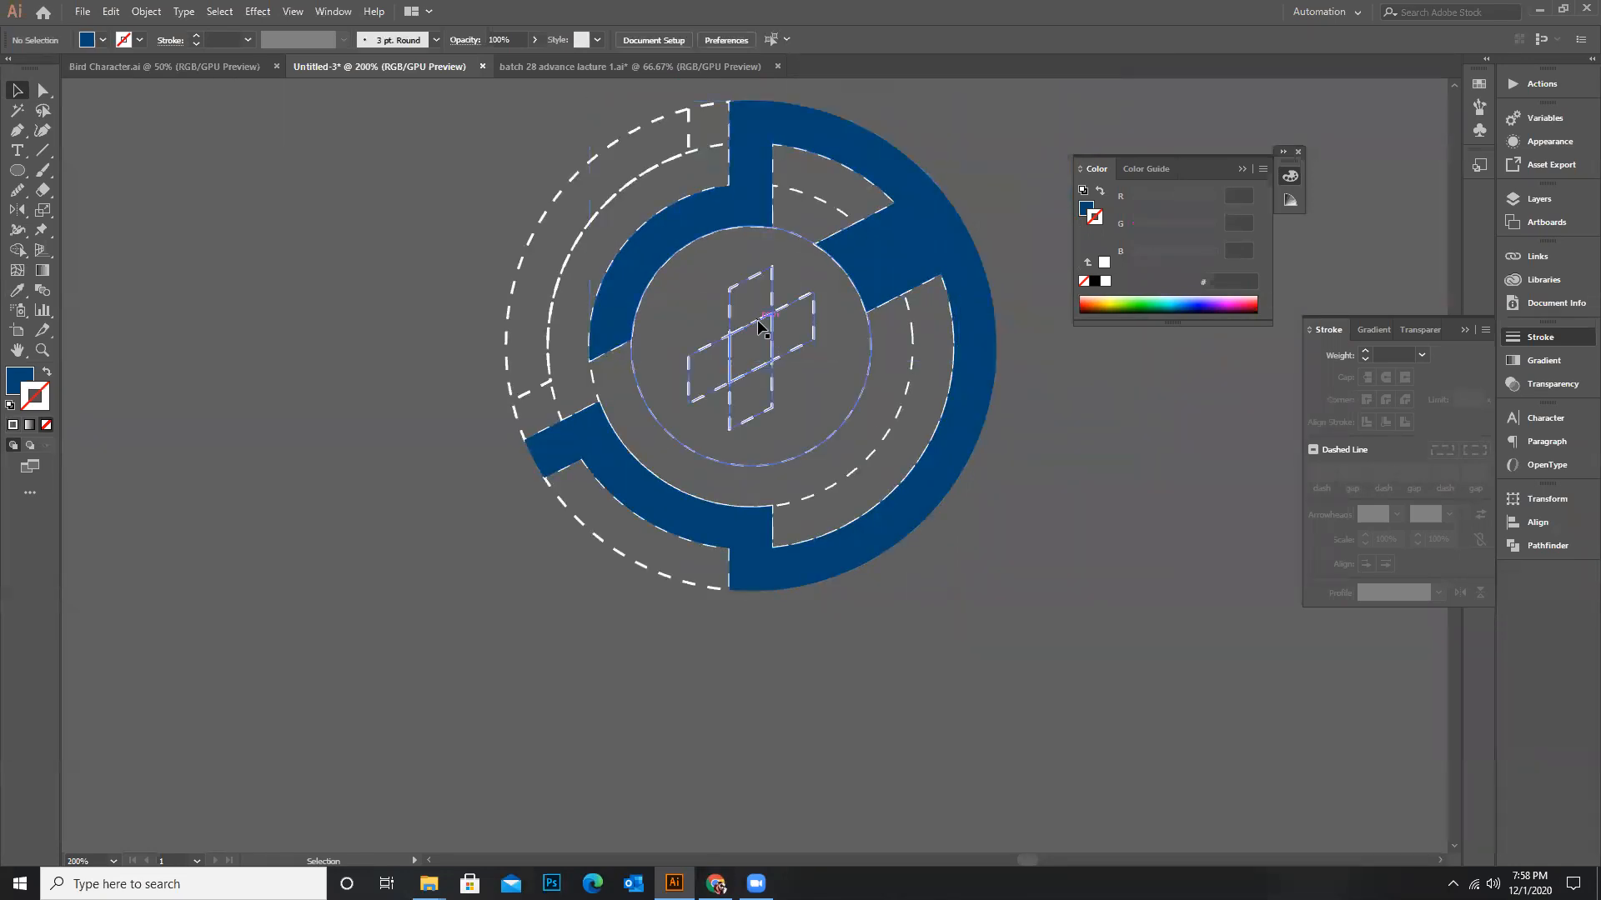
left_click(810, 341)
key("ctrl+z")
left_click(1082, 427)
Scale the whole logo down to about 152 px high and place it on the upper half of the white can
scroll(1008, 394, "down", 2)
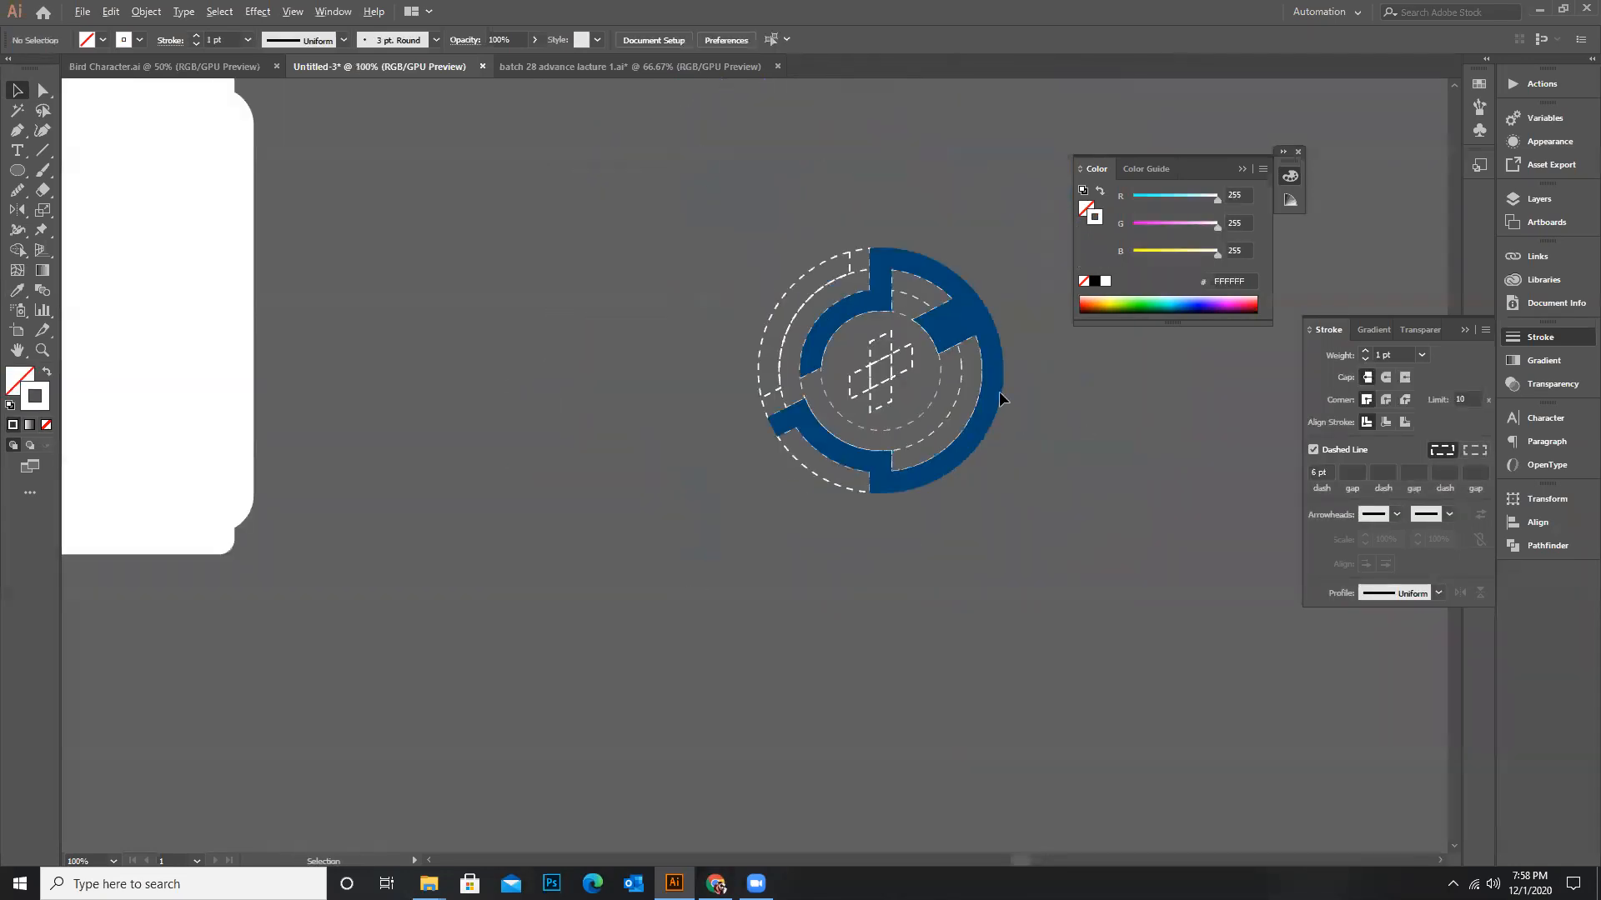
left_click_drag(997, 517, 1010, 523)
scroll(1235, 527, "down", 2)
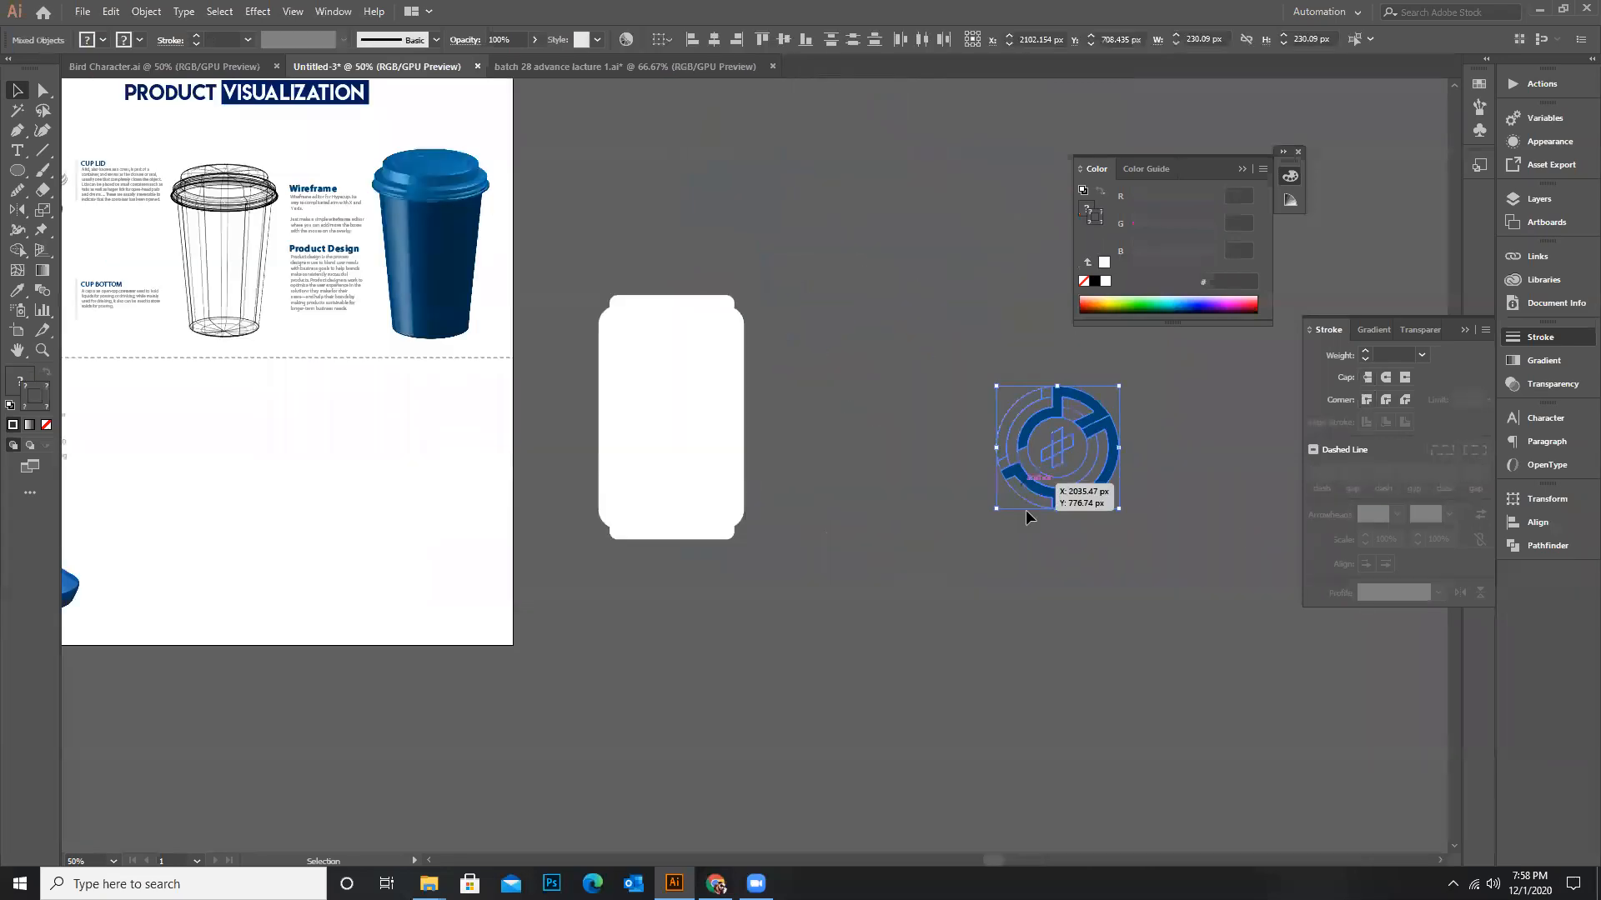
scroll(1025, 507, "up", 1)
left_click_drag(1107, 387, 607, 284)
left_click(677, 333)
scroll(523, 378, "up", 2)
Set the stroke of the logo's dashed outline group to black and deselect it
left_click(580, 323)
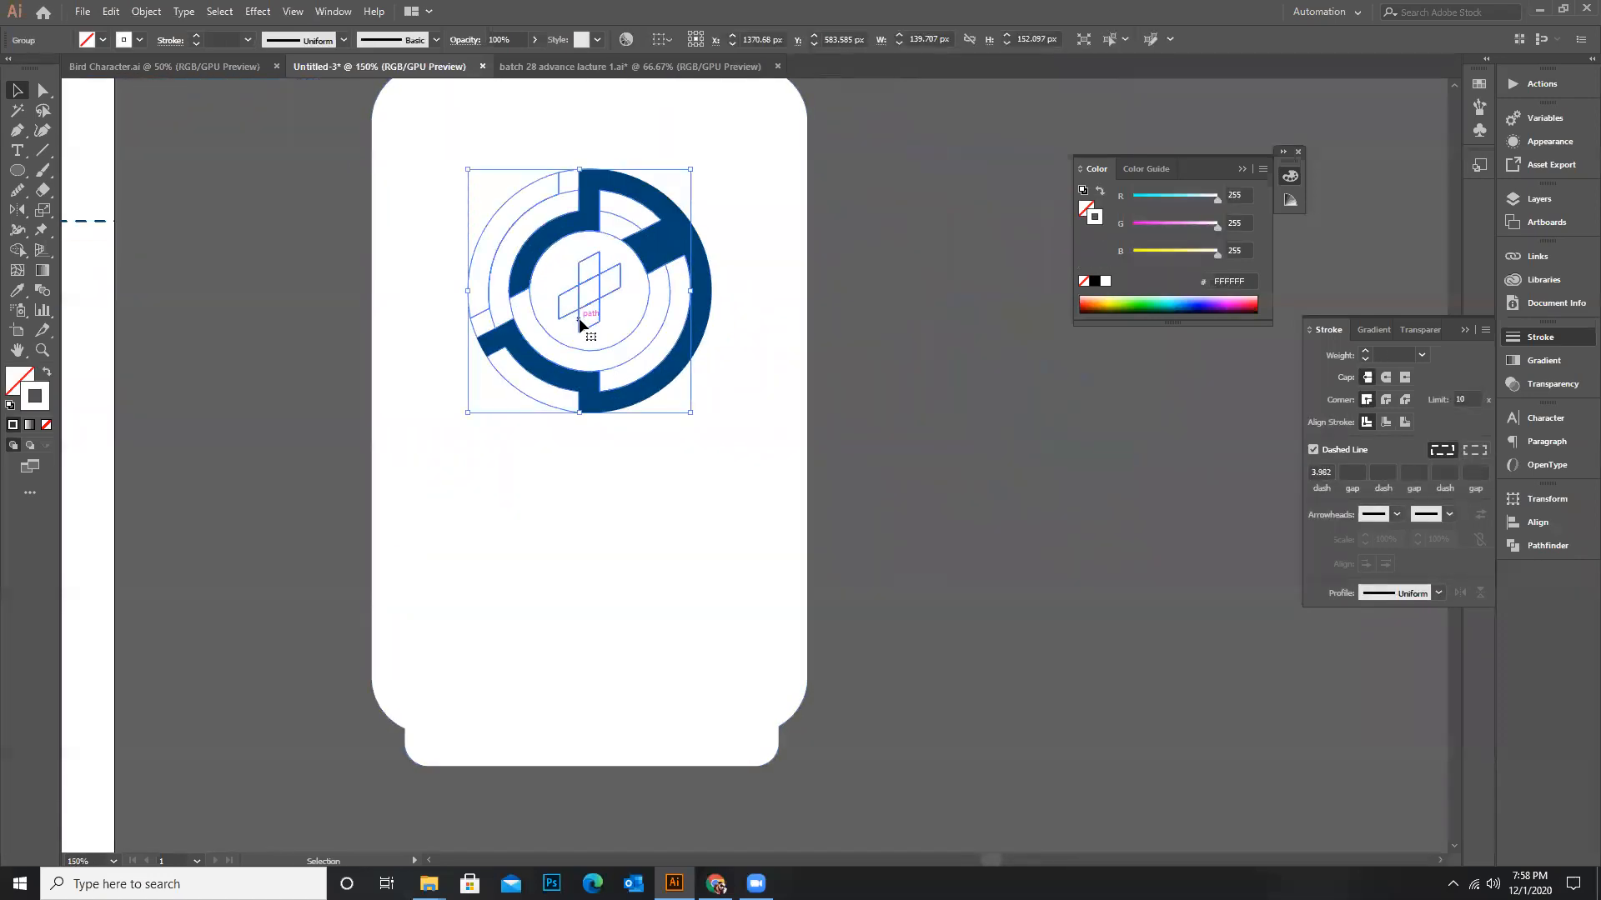
left_click(1095, 281)
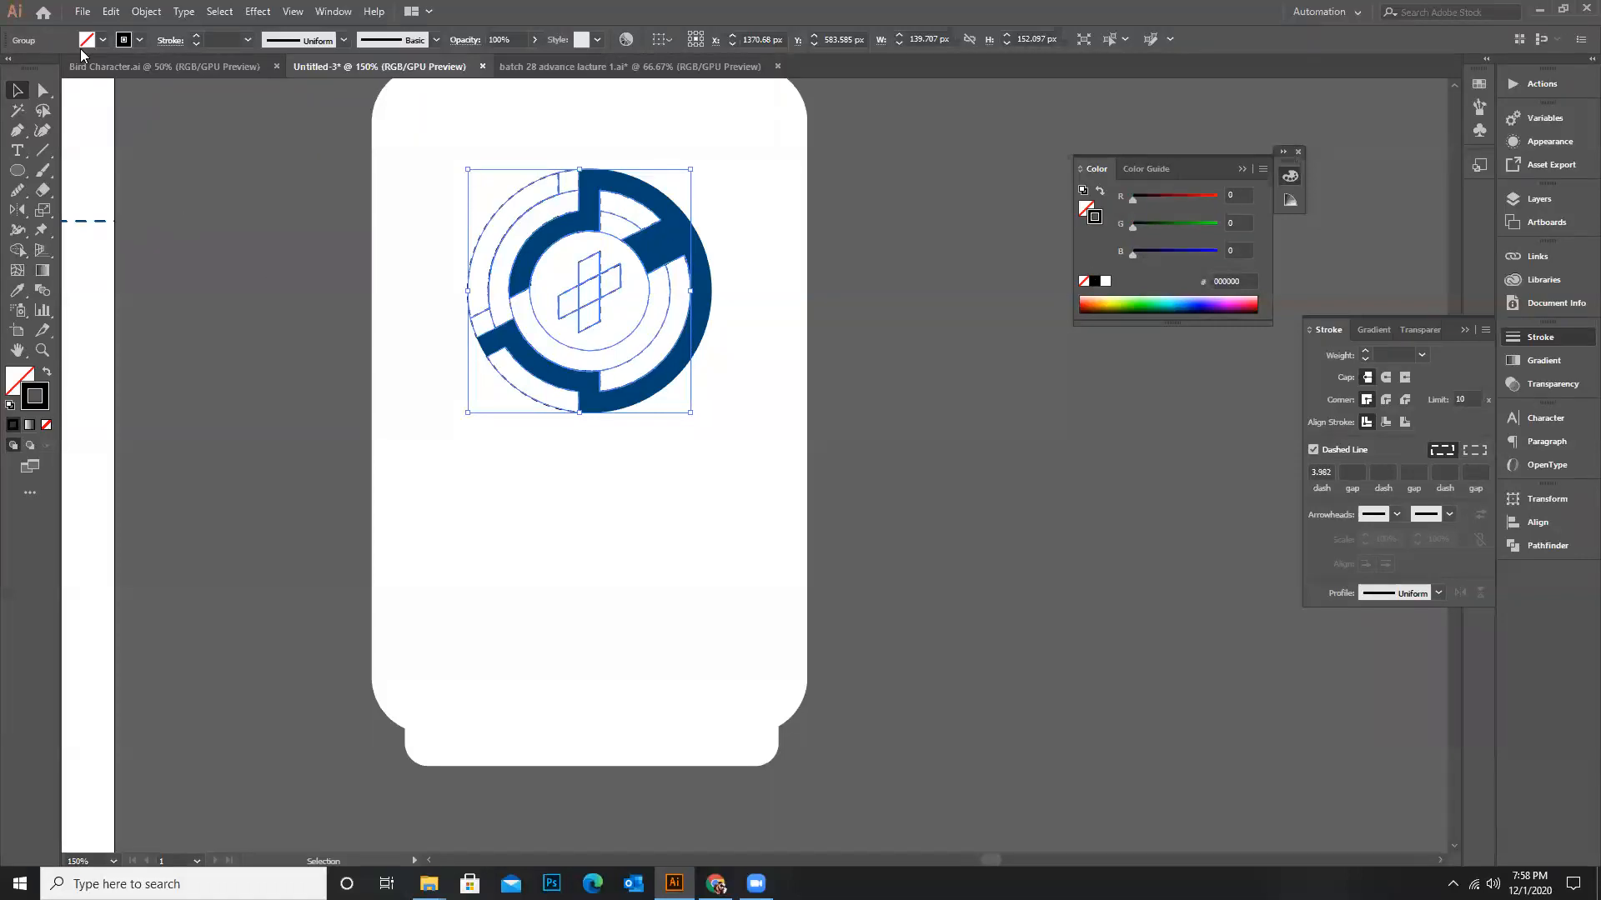
left_click(165, 252)
scroll(943, 447, "down", 1)
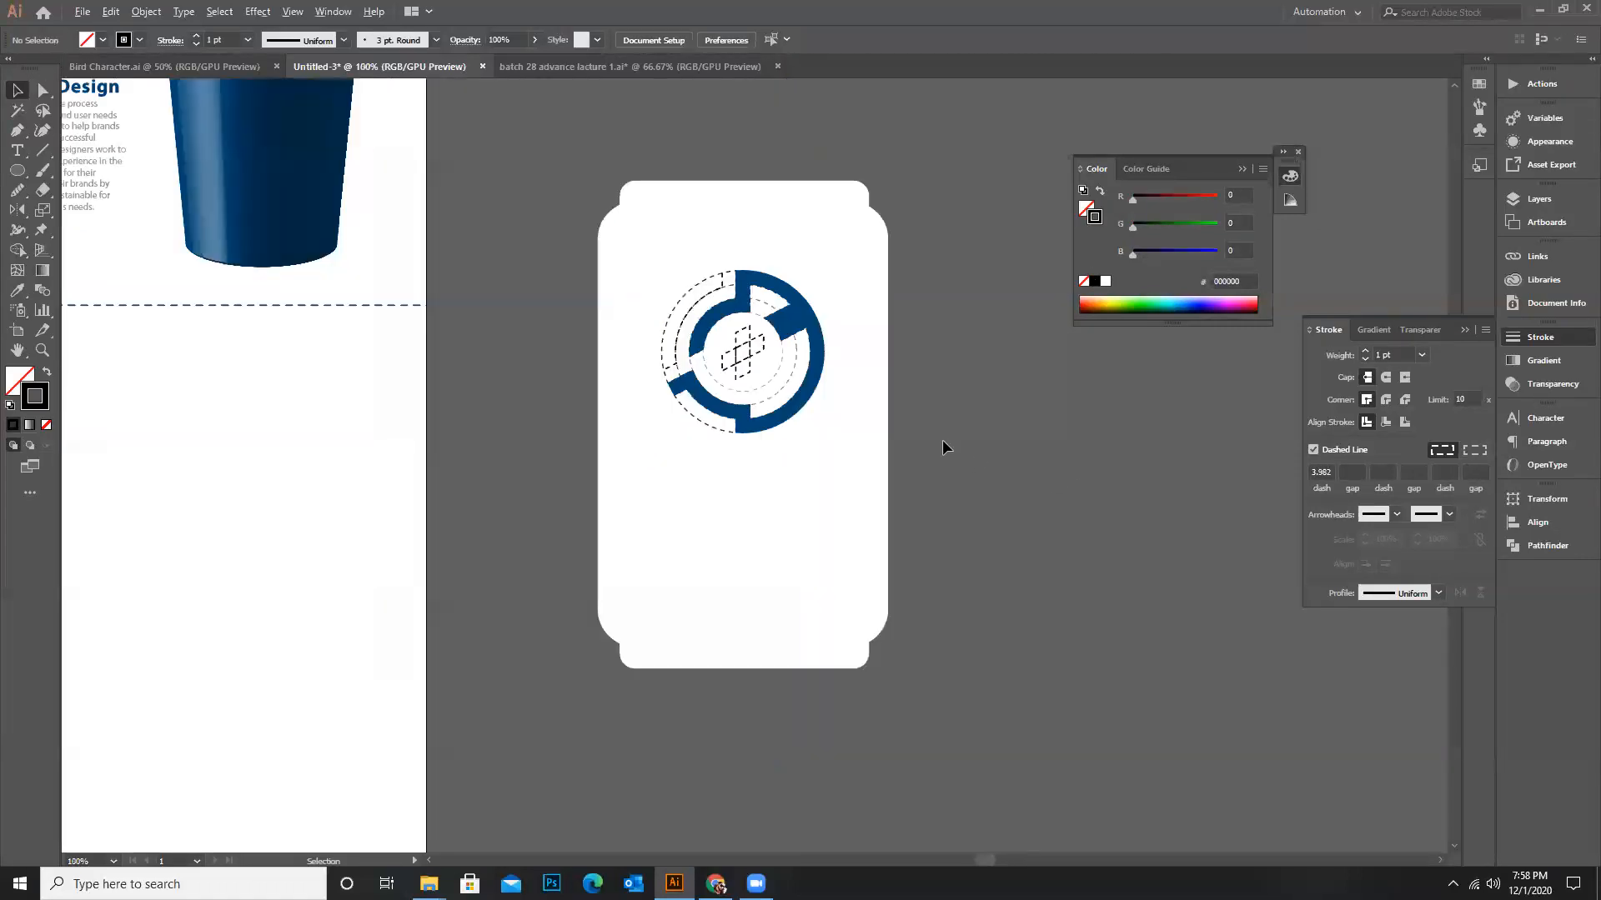
scroll(804, 350, "down", 1)
left_click_drag(717, 259, 783, 346)
key("ctrl+z")
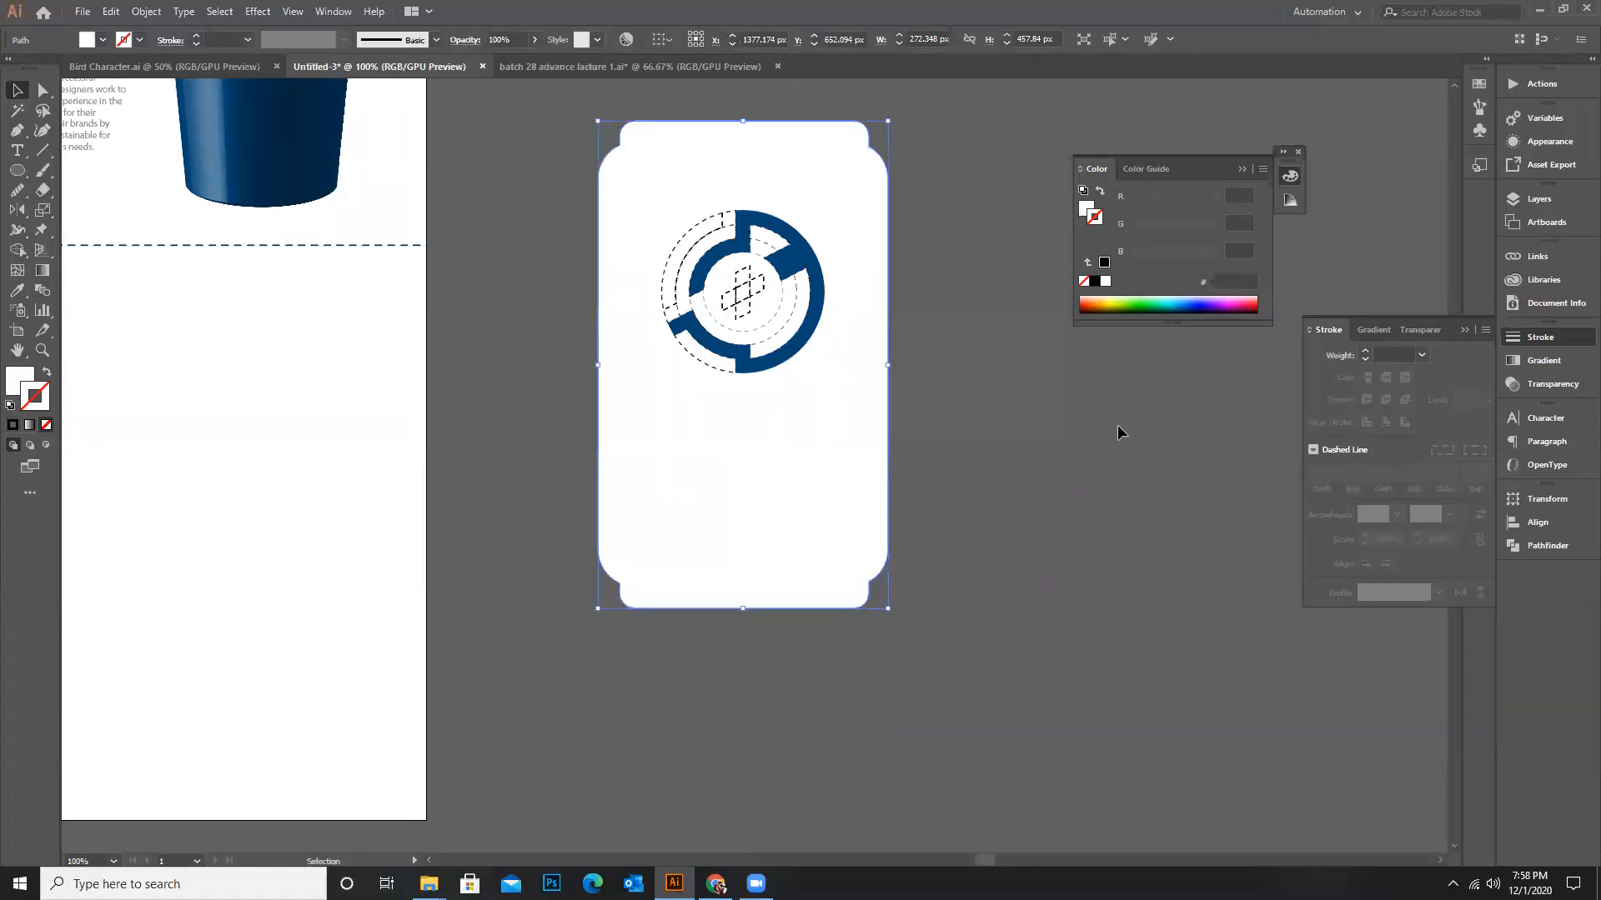
left_click(1118, 432)
Scale the whole logo down to about 131 px across, keeping it centred on the upper half of the can
scroll(735, 322, "up", 2)
scroll(417, 237, "up", 1)
left_click_drag(400, 173, 954, 554)
left_click(982, 326, "shift")
left_click_drag(914, 160, 891, 184)
key("ctrl+h")
left_click_drag(592, 236, 681, 276)
key("ctrl+z")
Recolour the logo's dashed outline group with a dark navy stroke (002545), give it round caps, and deselect it
left_click_drag(463, 176, 904, 498)
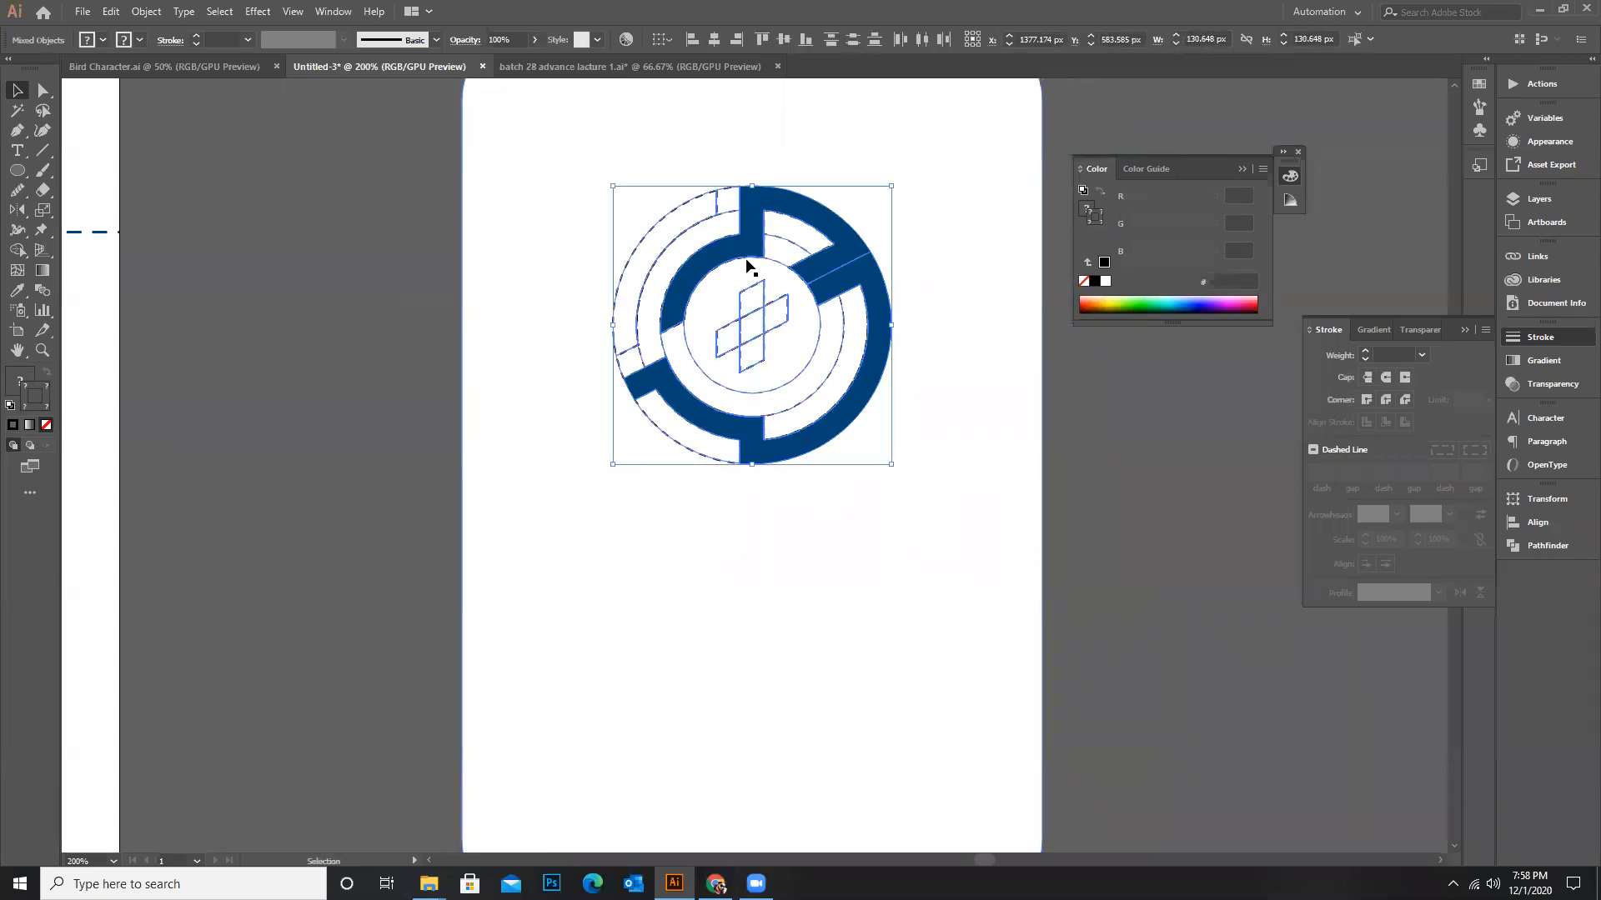
left_click(864, 279, "shift")
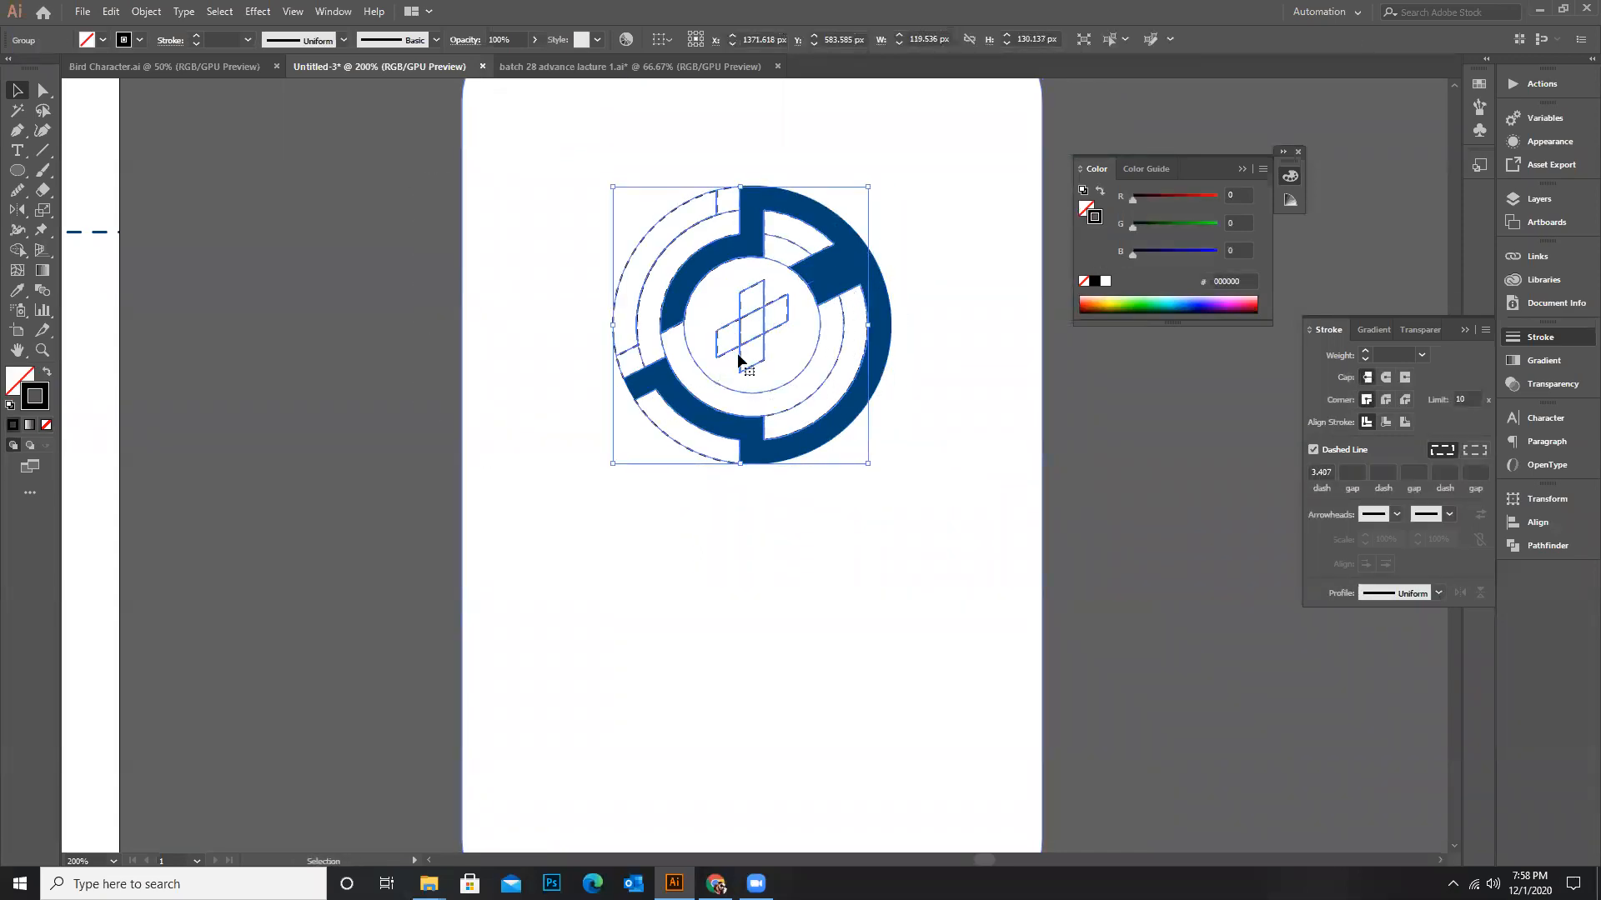
left_click(1126, 303)
left_click_drag(1172, 293, 1201, 300)
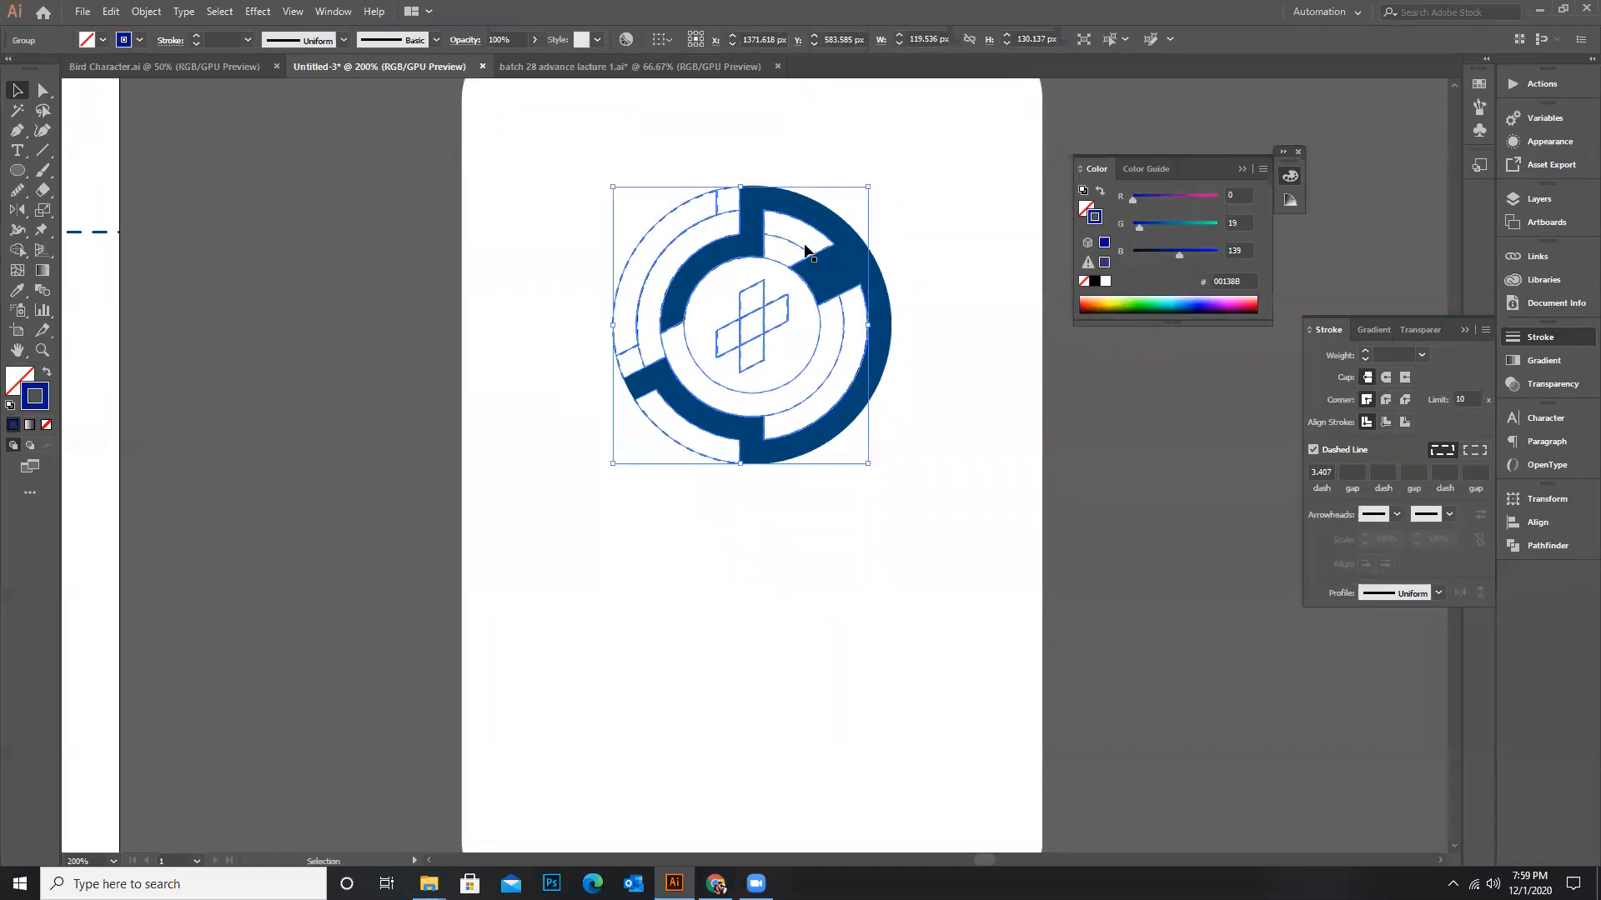
left_click(1203, 298)
left_click(313, 333)
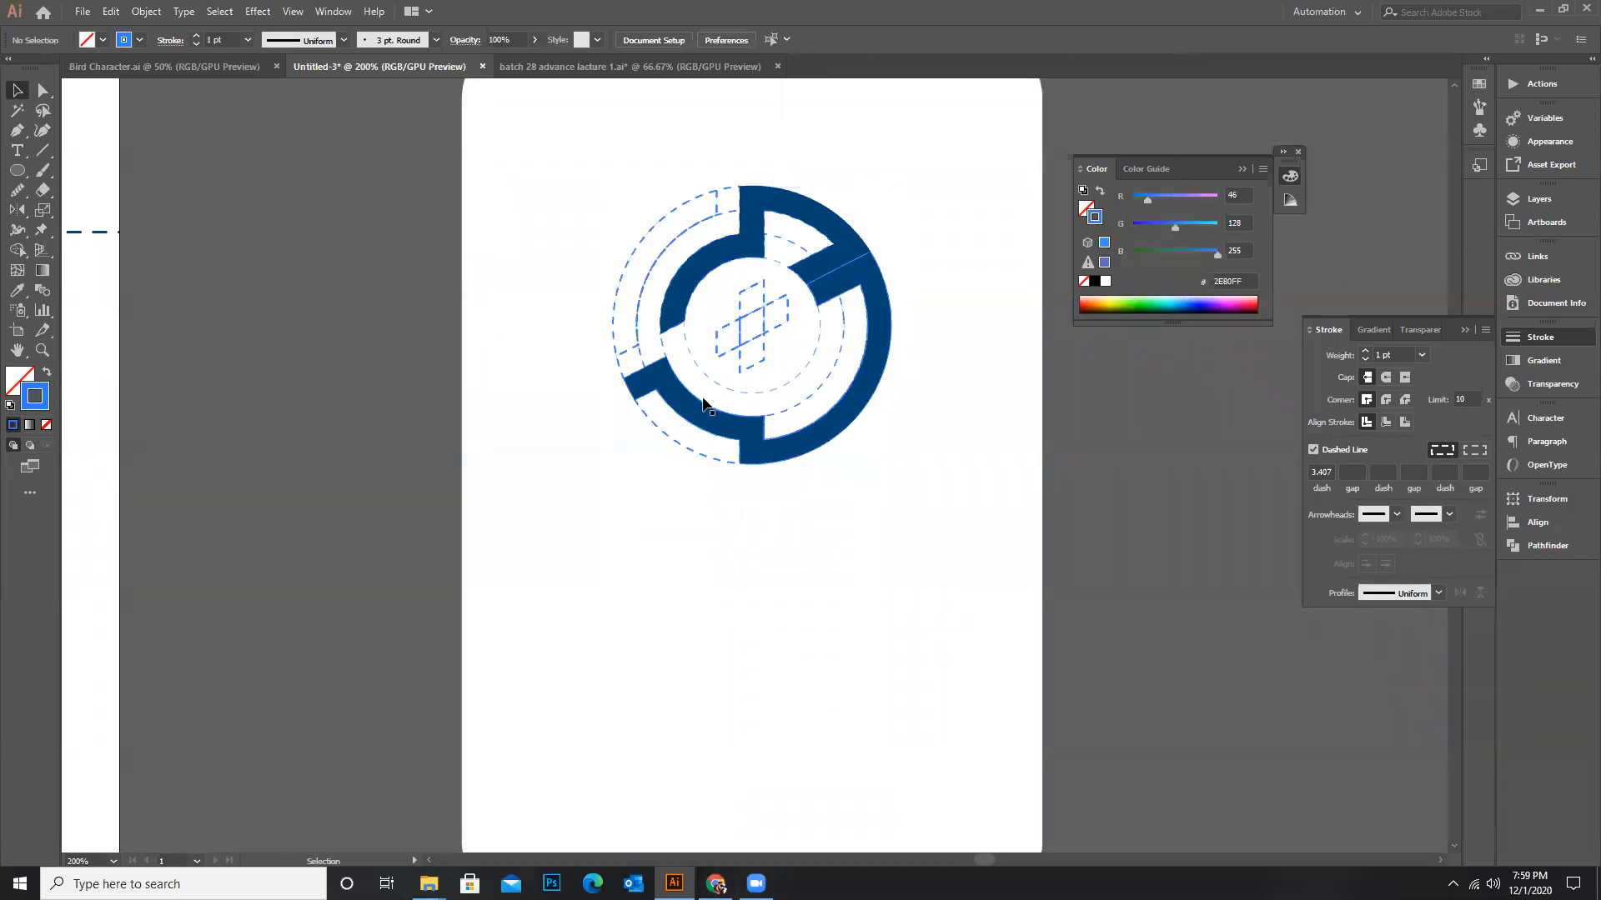
key("ctrl+z")
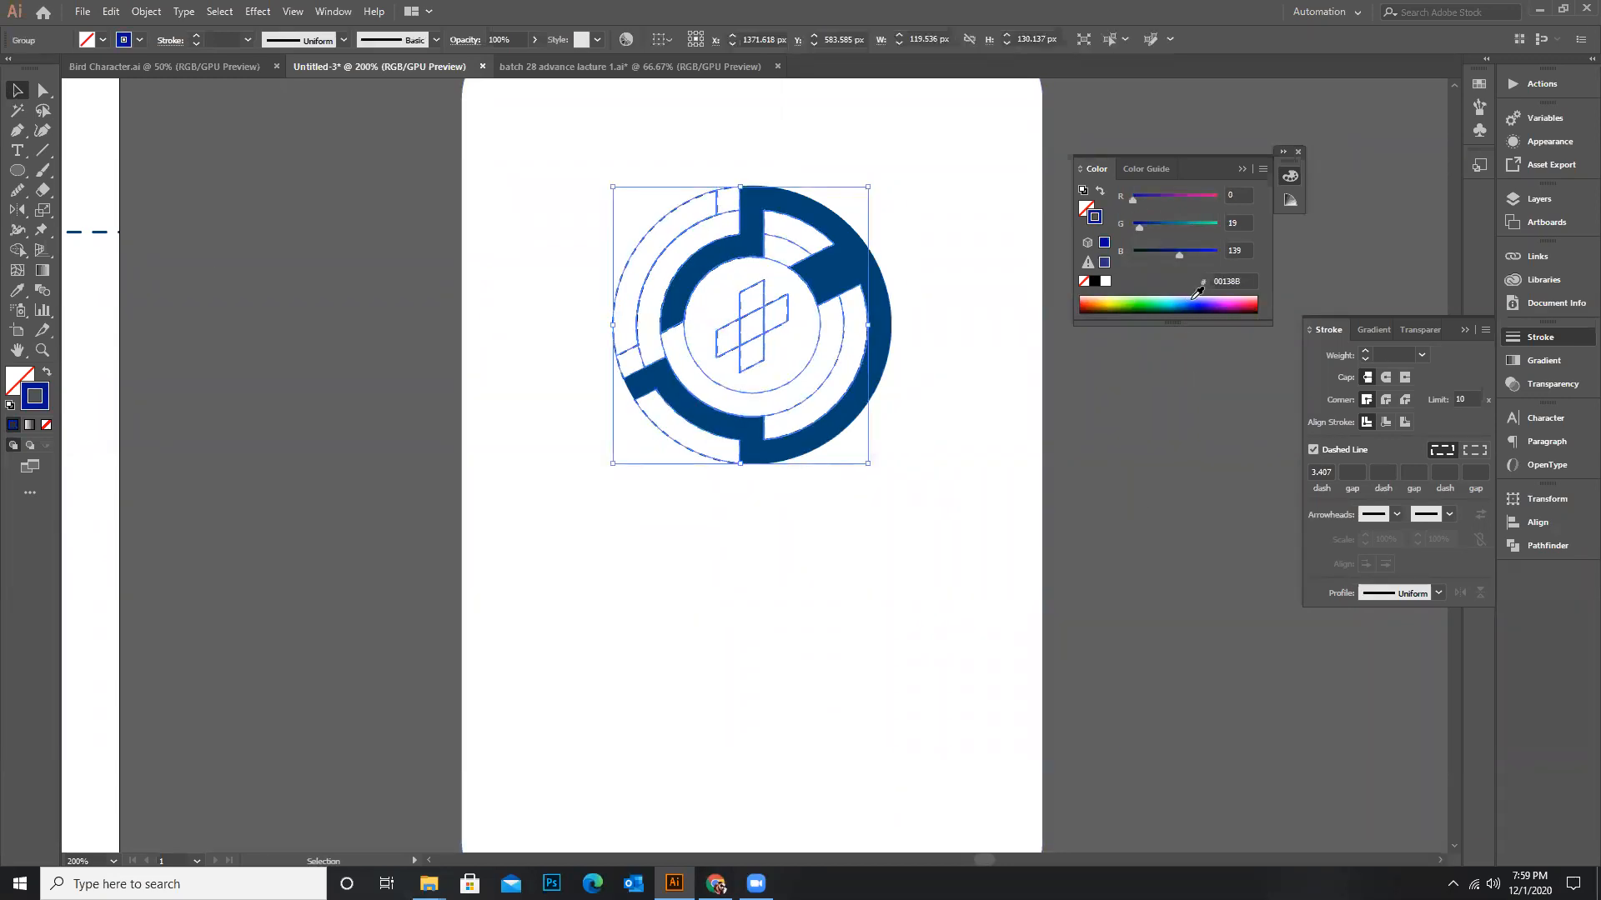
left_click(1187, 303)
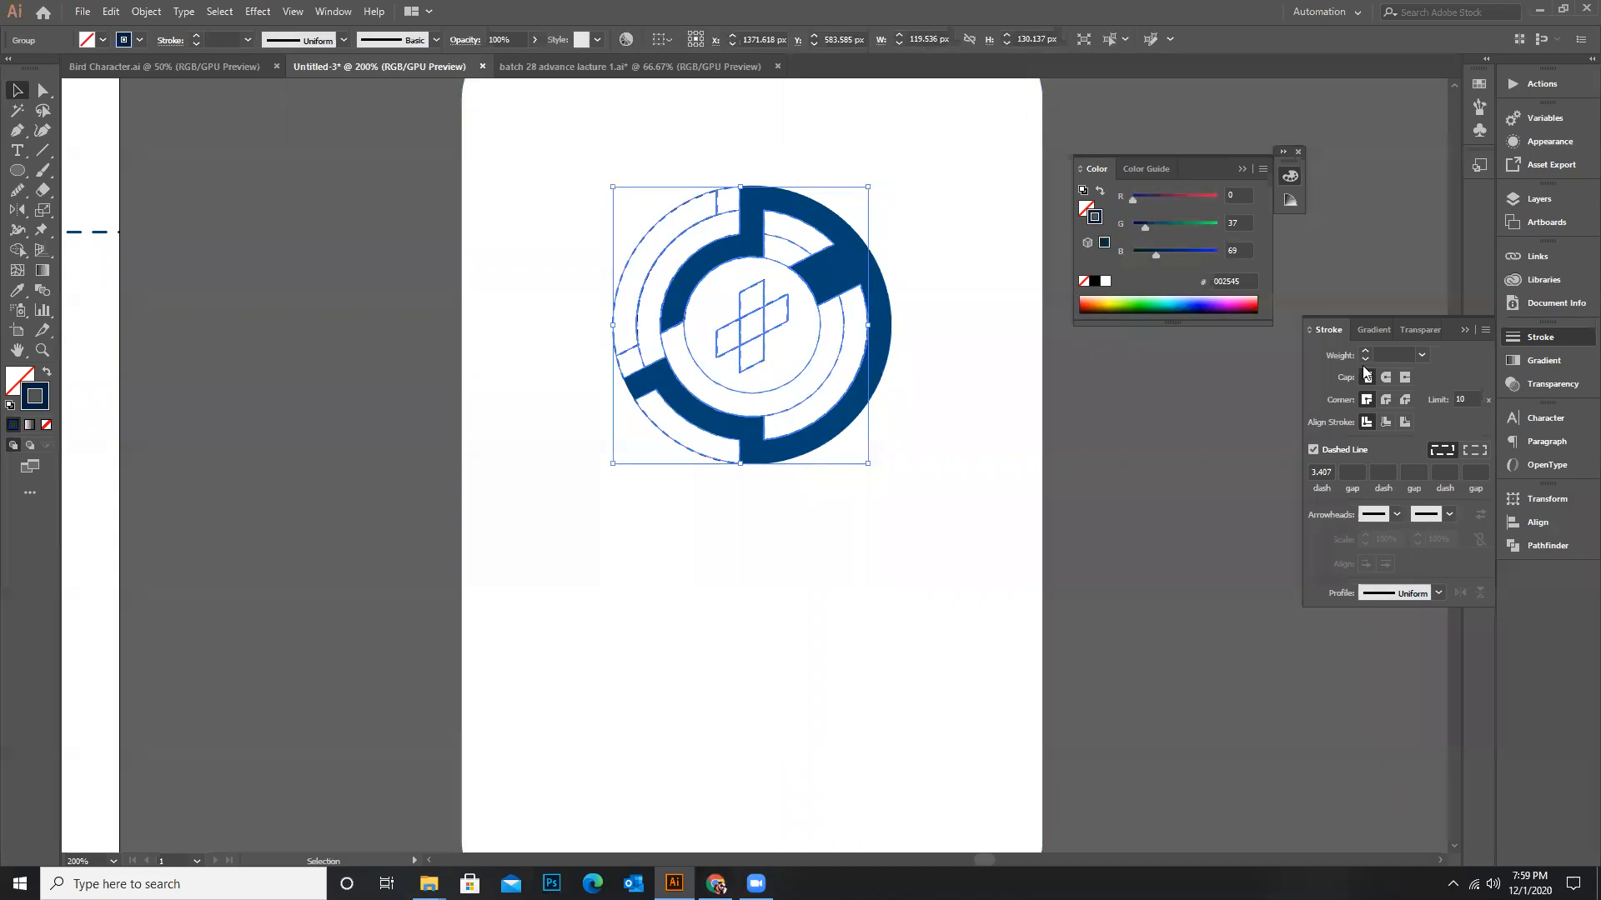
left_click(886, 539)
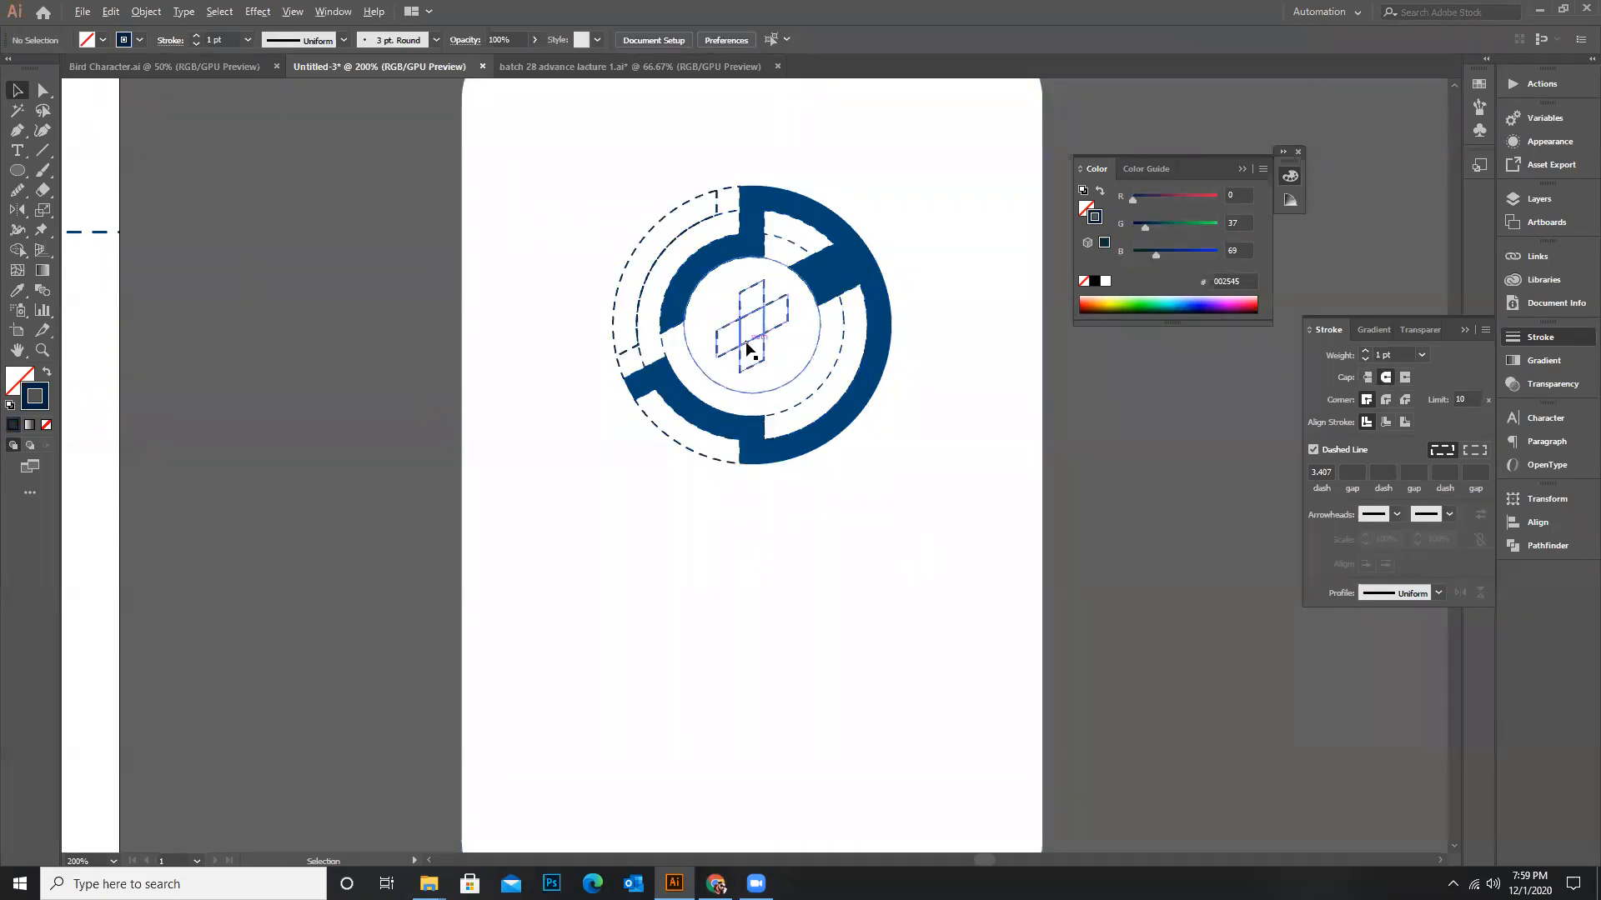
Copy the Product Design body paragraph onto the can below the logo and bring the copy to the front
scroll(750, 360, "down", 2)
scroll(739, 386, "down", 1)
left_click_drag(56, 164, 759, 501)
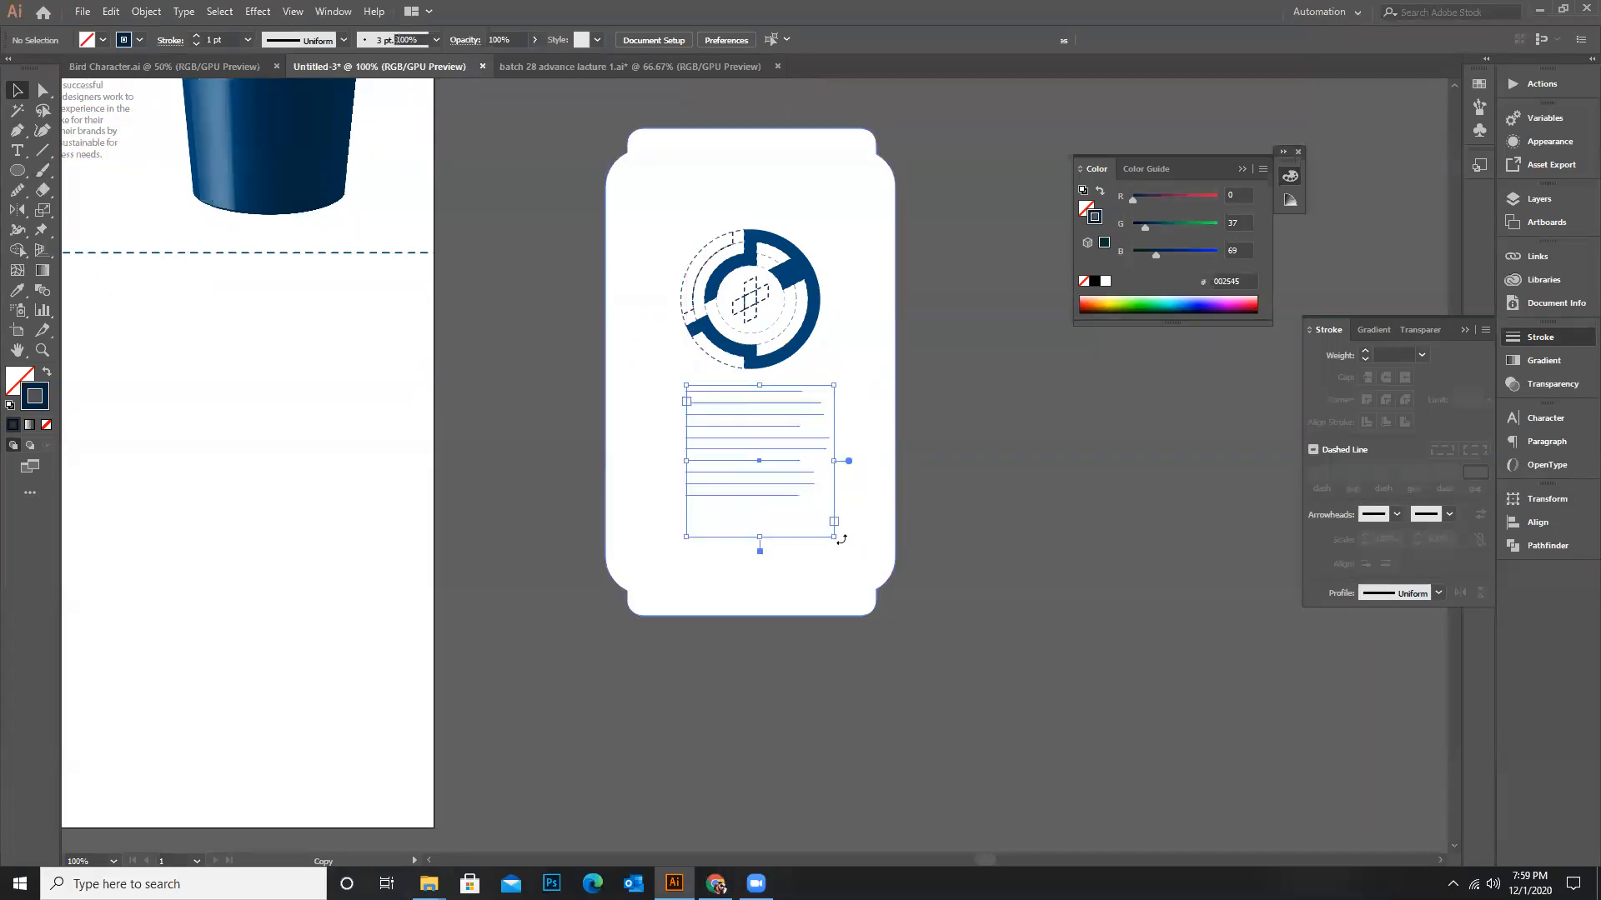
key("a")
key("ctrl+z")
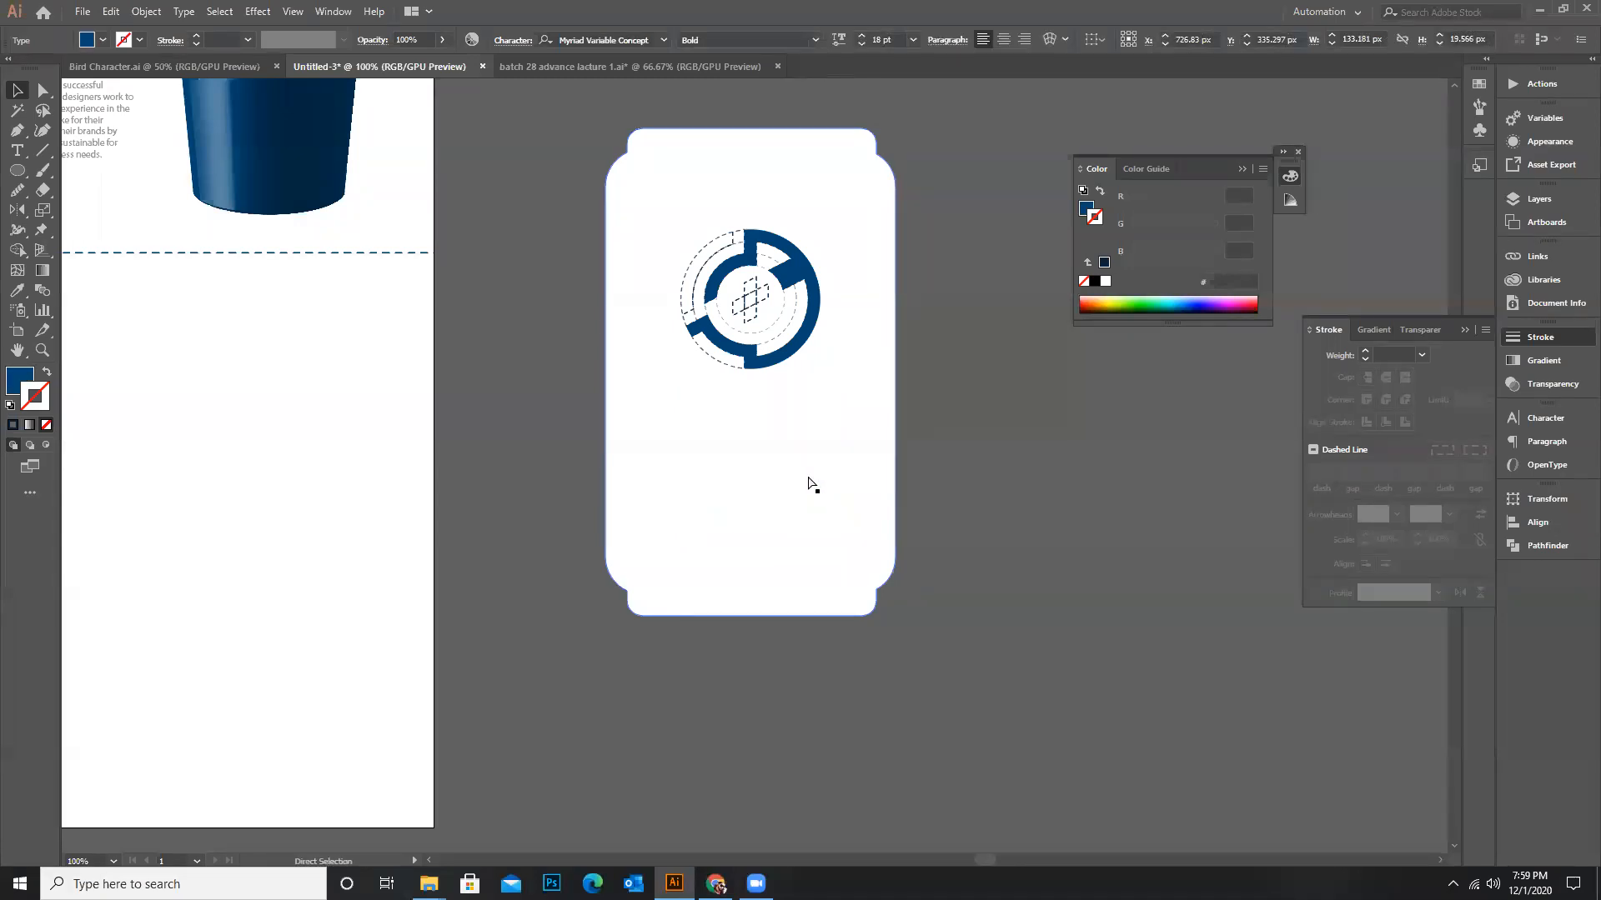
key("ctrl+shift+z")
key("ctrl+shift+]")
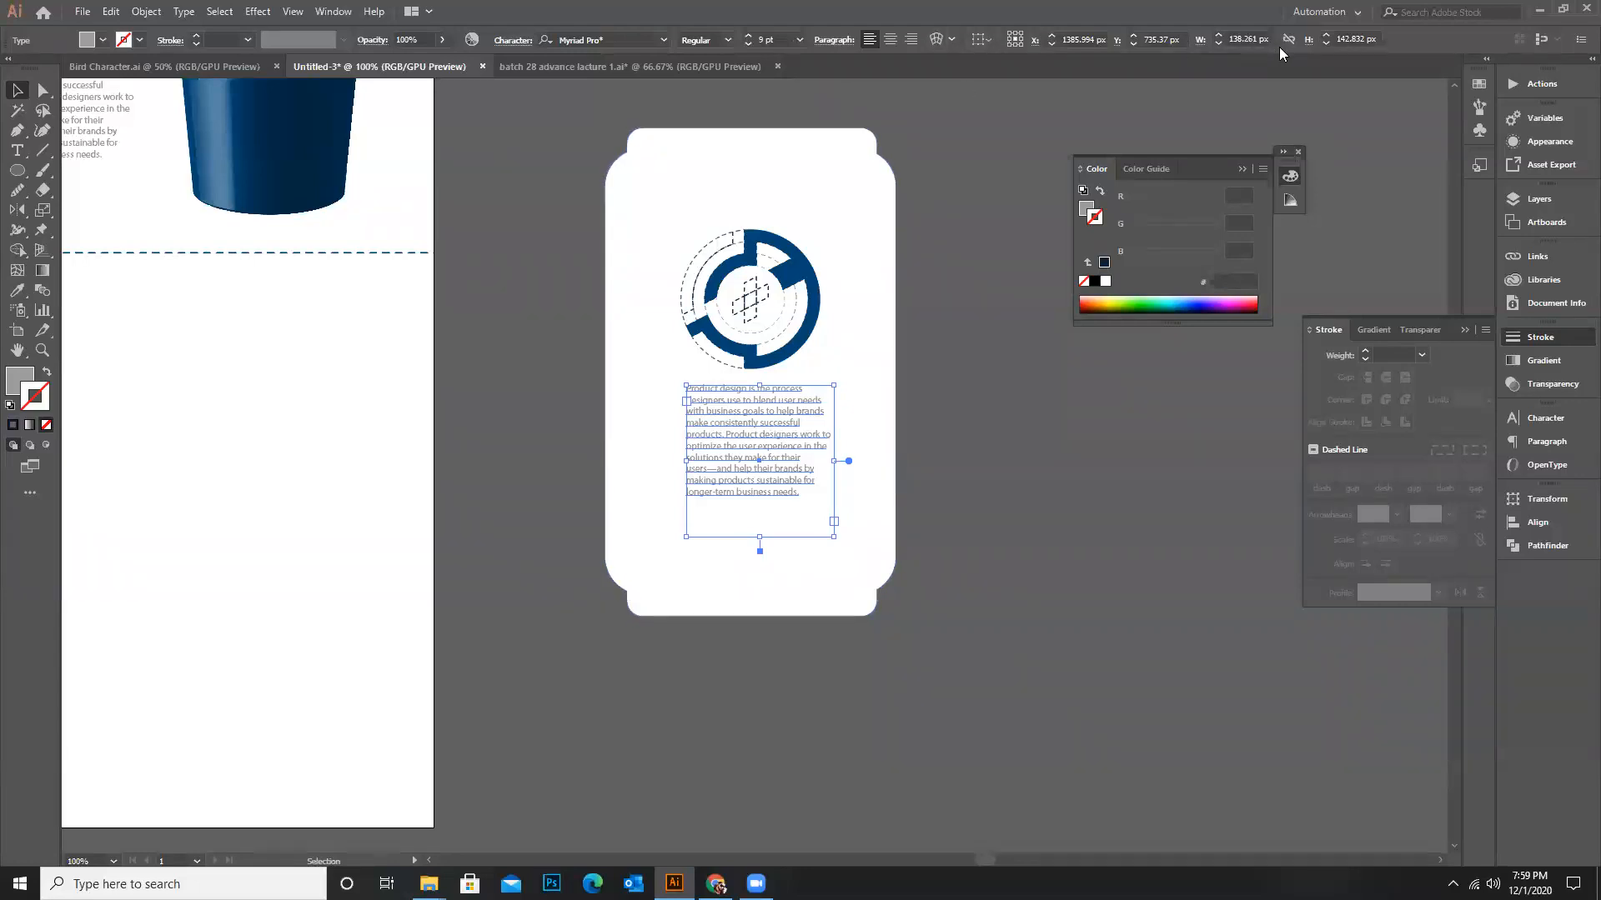
Centre-align the copied paragraph's text and move it slightly lower beneath the logo
left_click(891, 39)
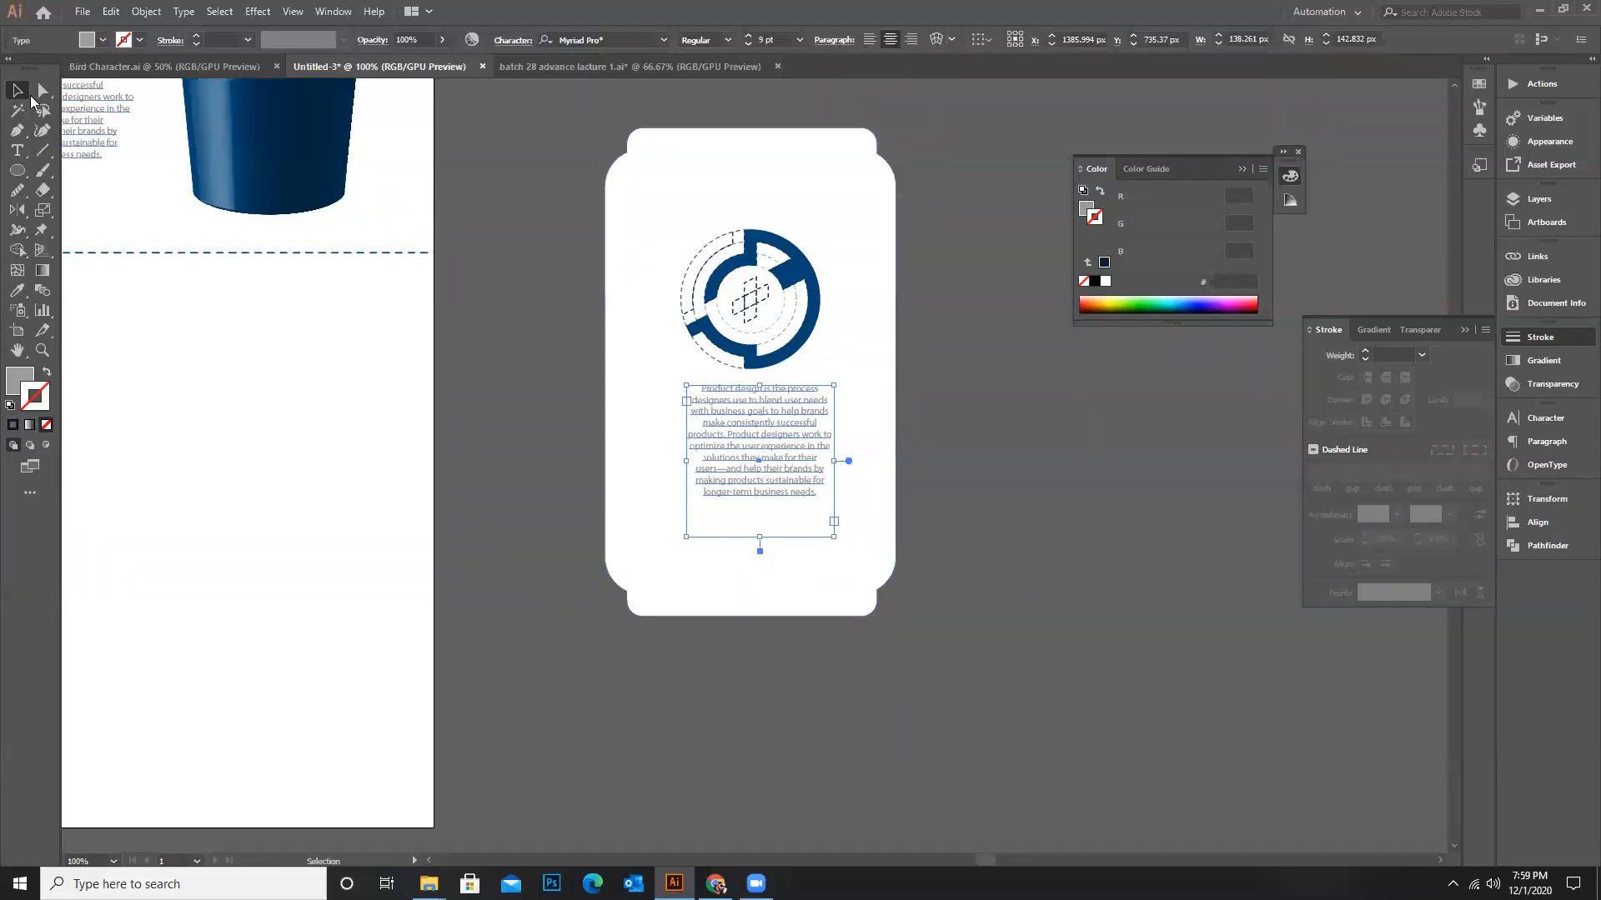
left_click(502, 420)
left_click_drag(781, 430, 771, 446)
scroll(930, 484, "down", 1)
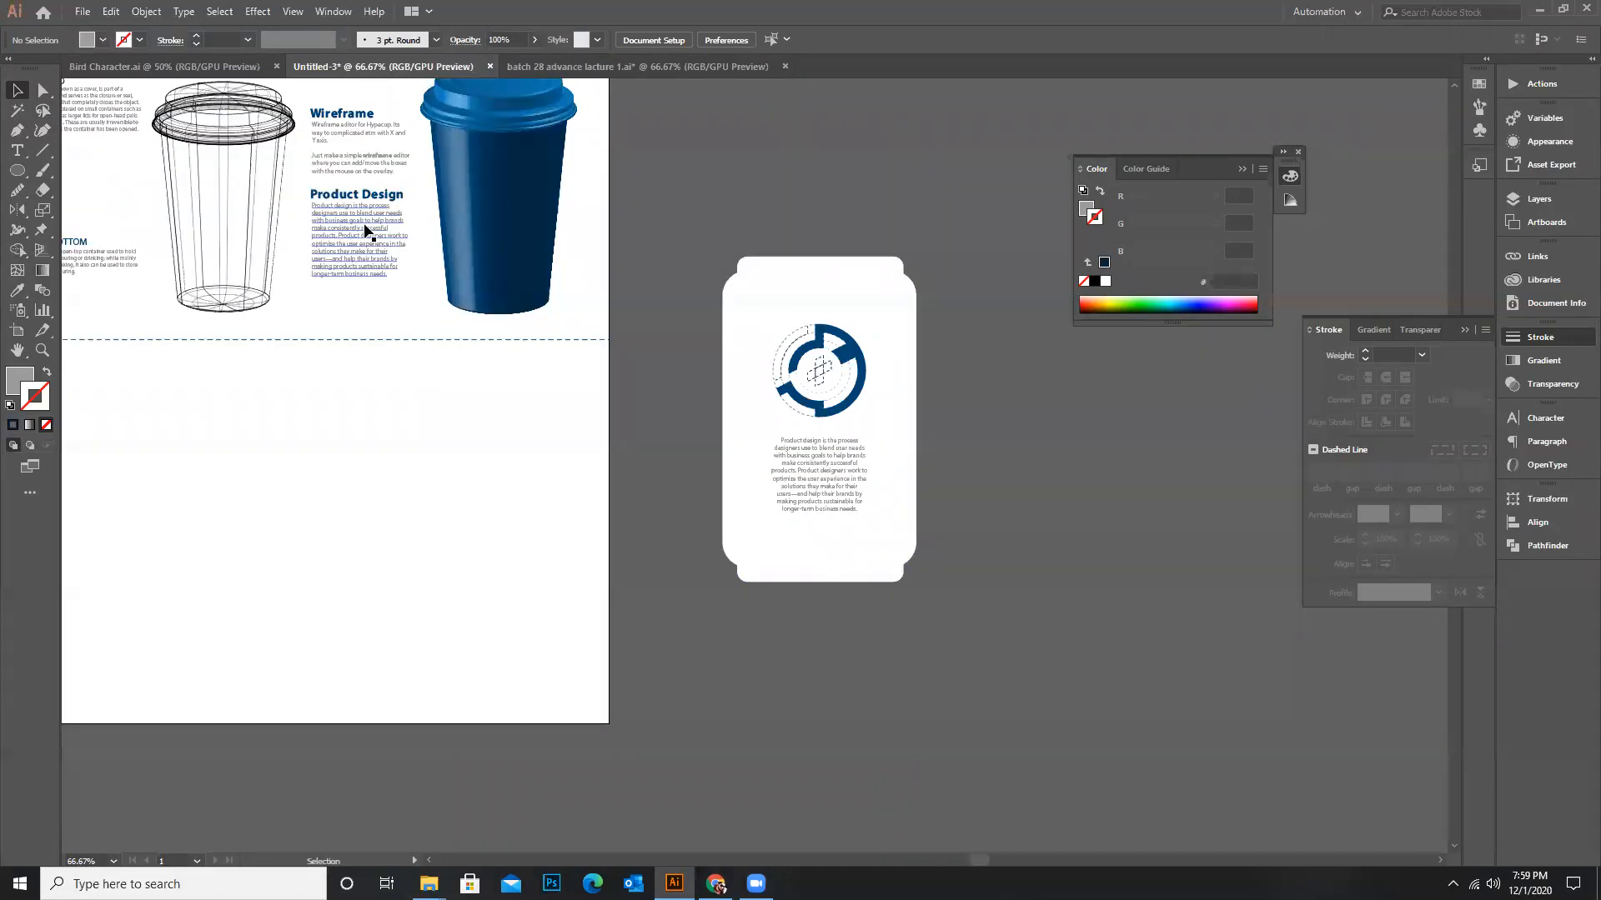
left_click_drag(354, 200, 812, 294)
key("ctrl+z")
Copy the PRODUCT VISUALIZATION title onto the upper part of the can and fill it with the logo's sampled blue
scroll(690, 239, "up", 3)
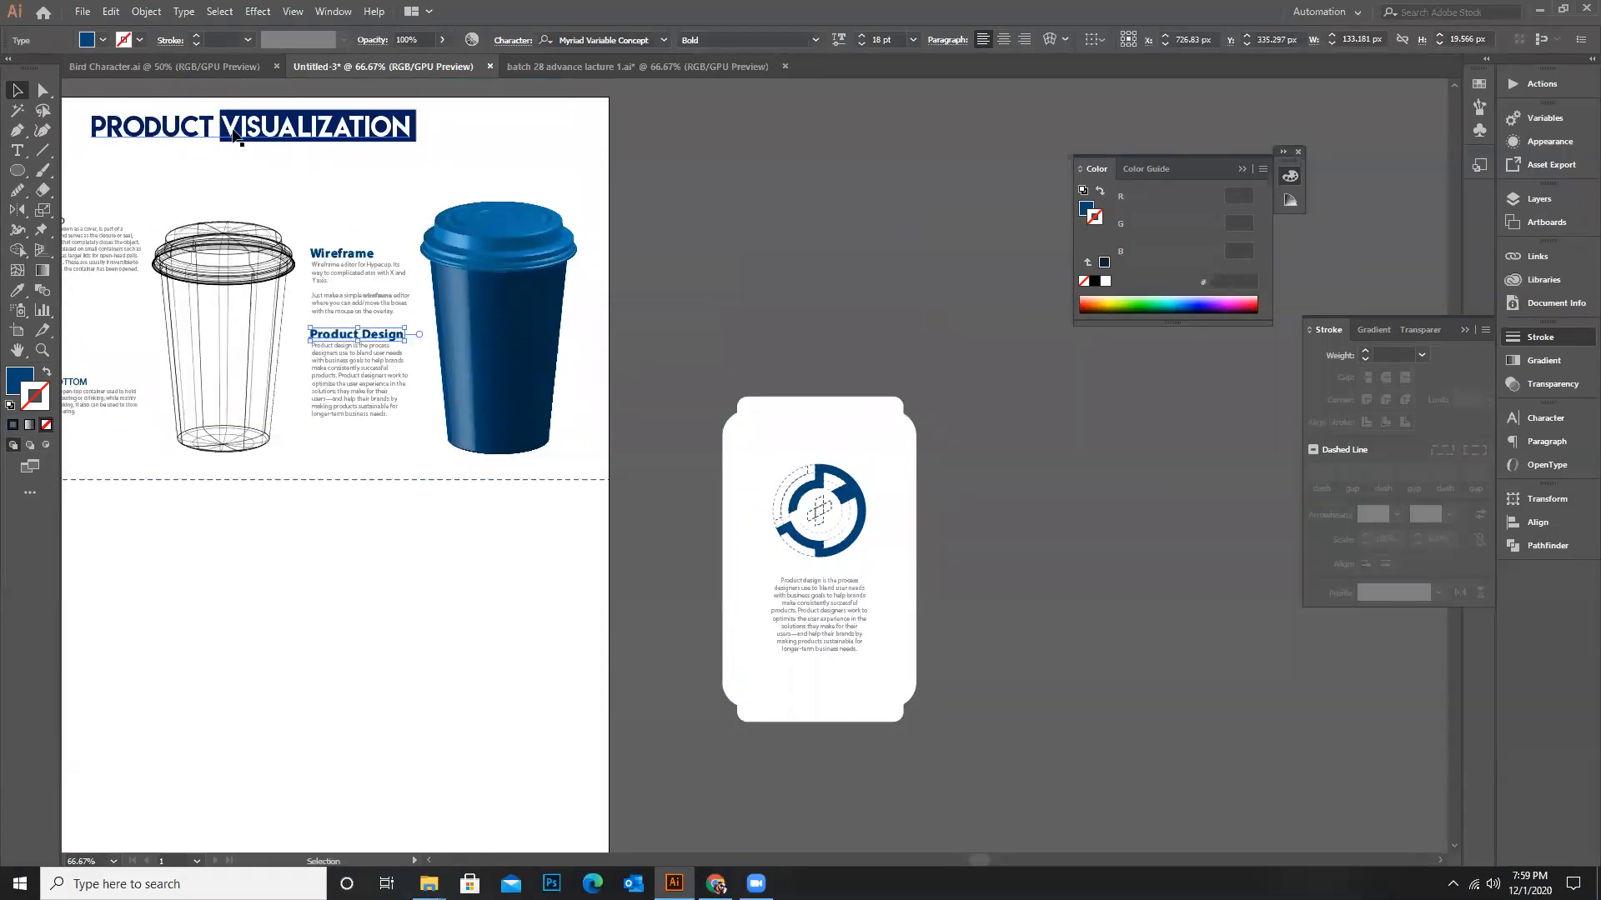
left_click_drag(208, 136, 893, 436)
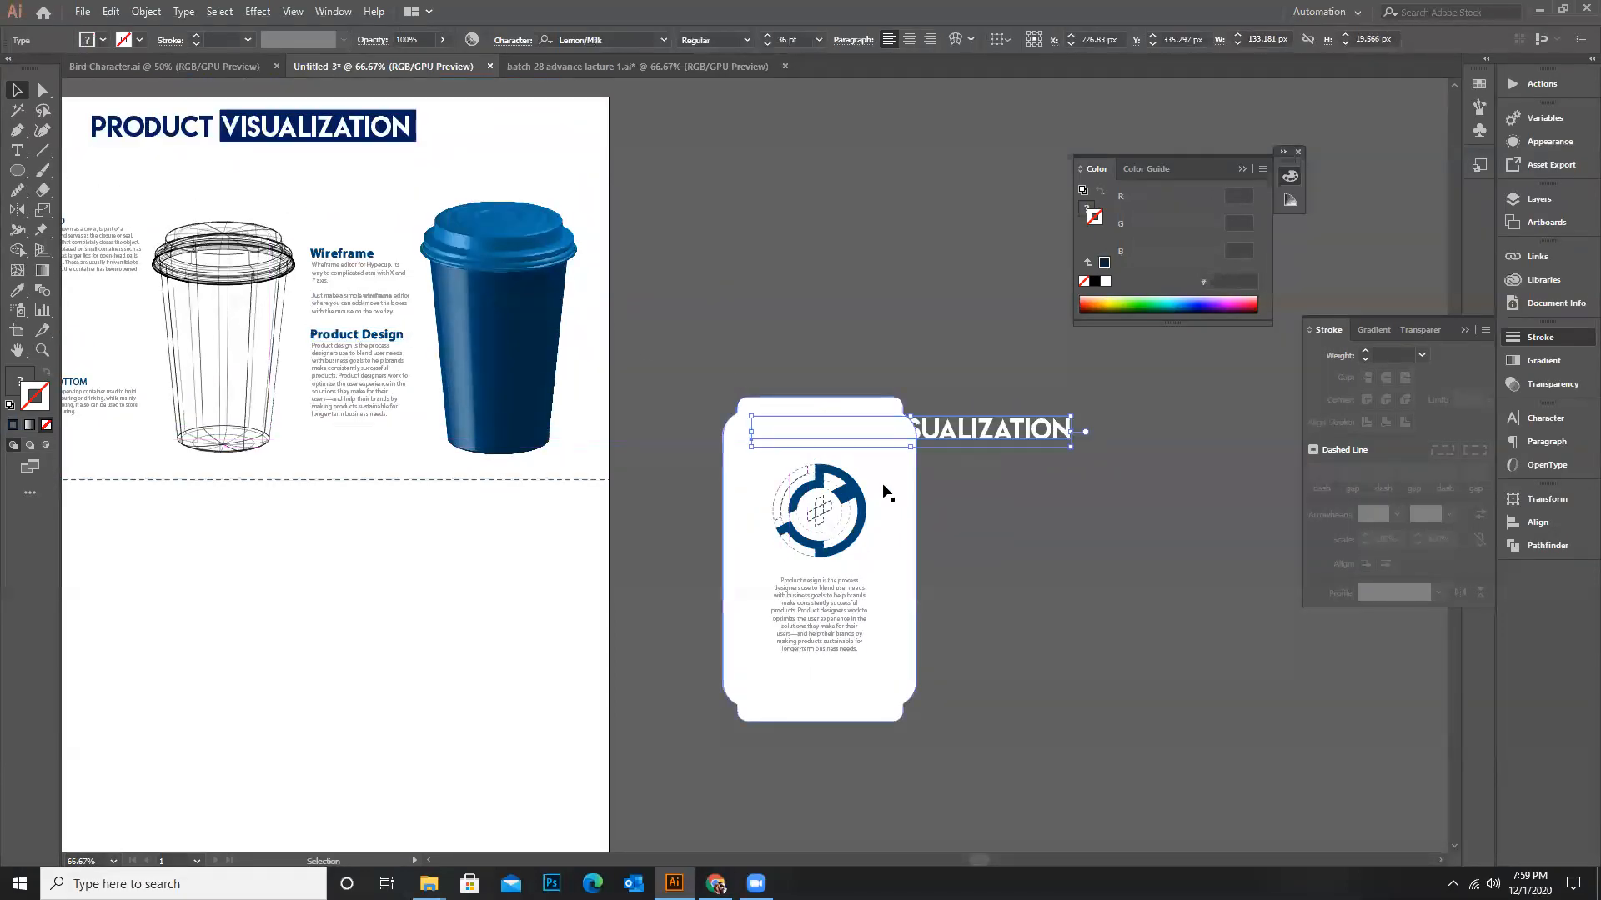
scroll(882, 489, "up", 2)
key("i")
left_click(806, 476)
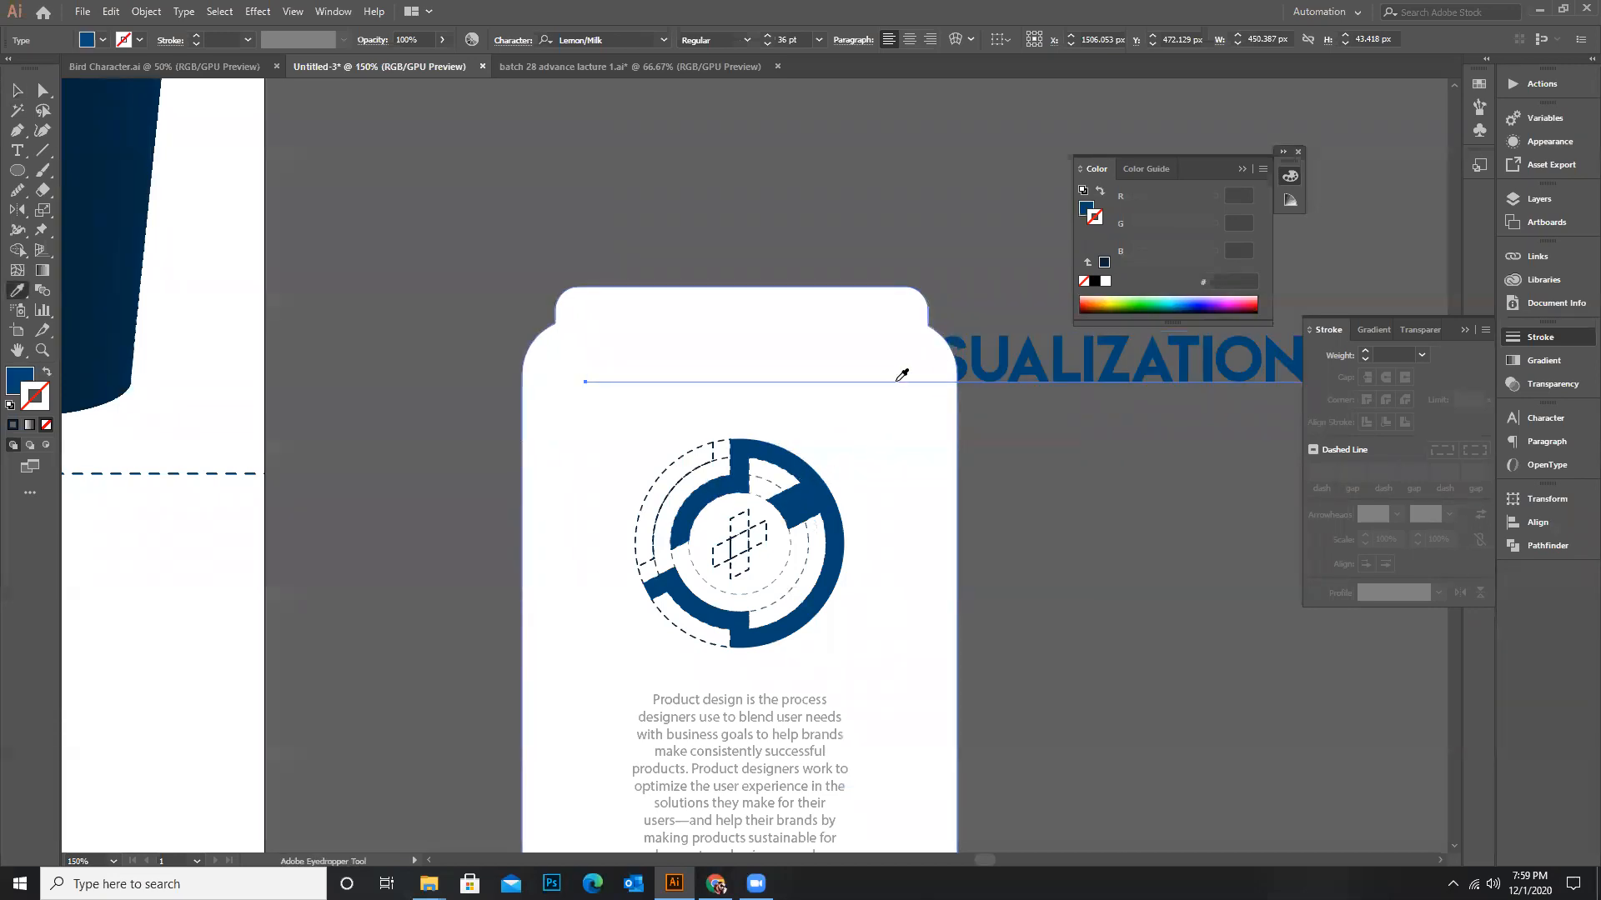
Bring the copied title to the front and break it into two lines before VISUALIZATION
key("v")
key("a")
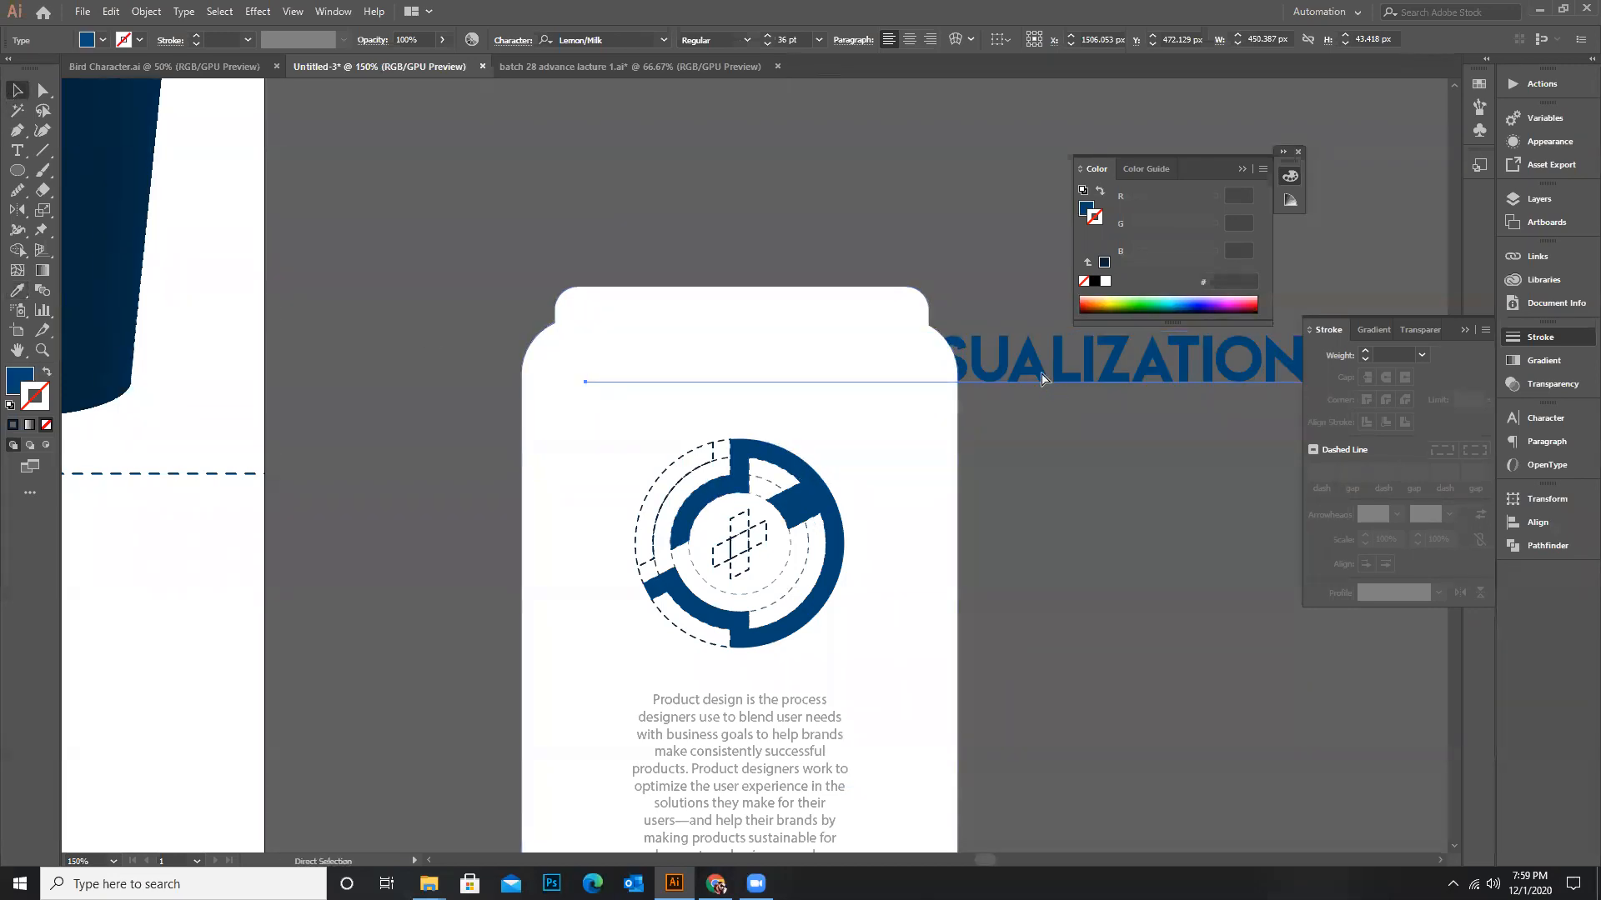
key("ctrl+shift+bracketright")
key("t")
left_click(879, 359)
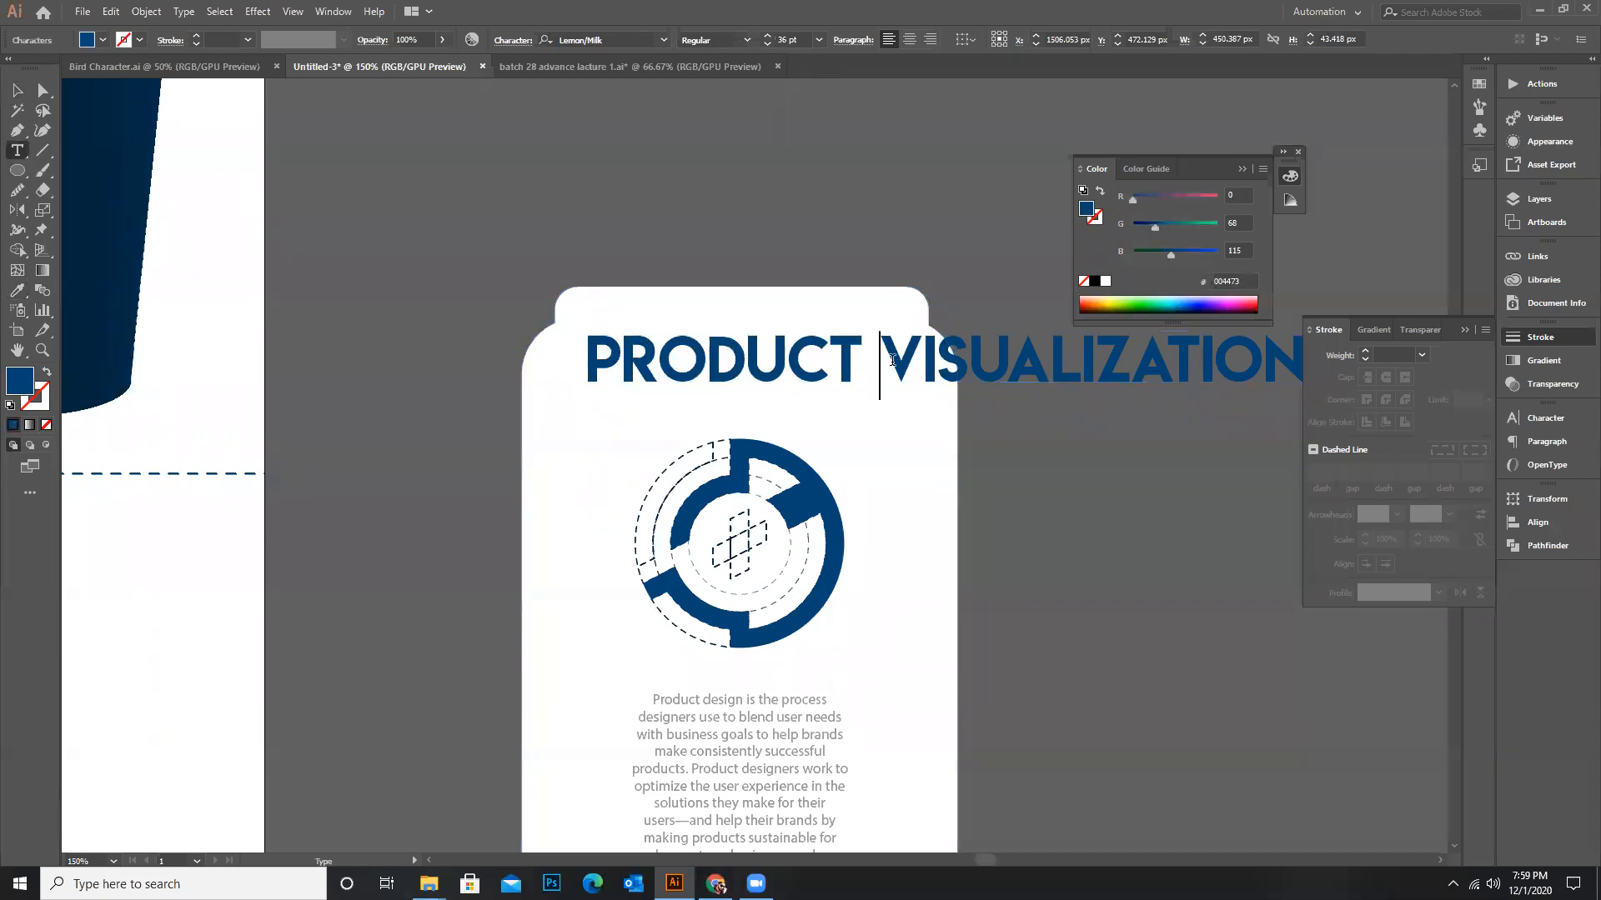
key("Return")
Centre-align both lines of the copied title and set their font size to 14 pt
double_click(737, 359)
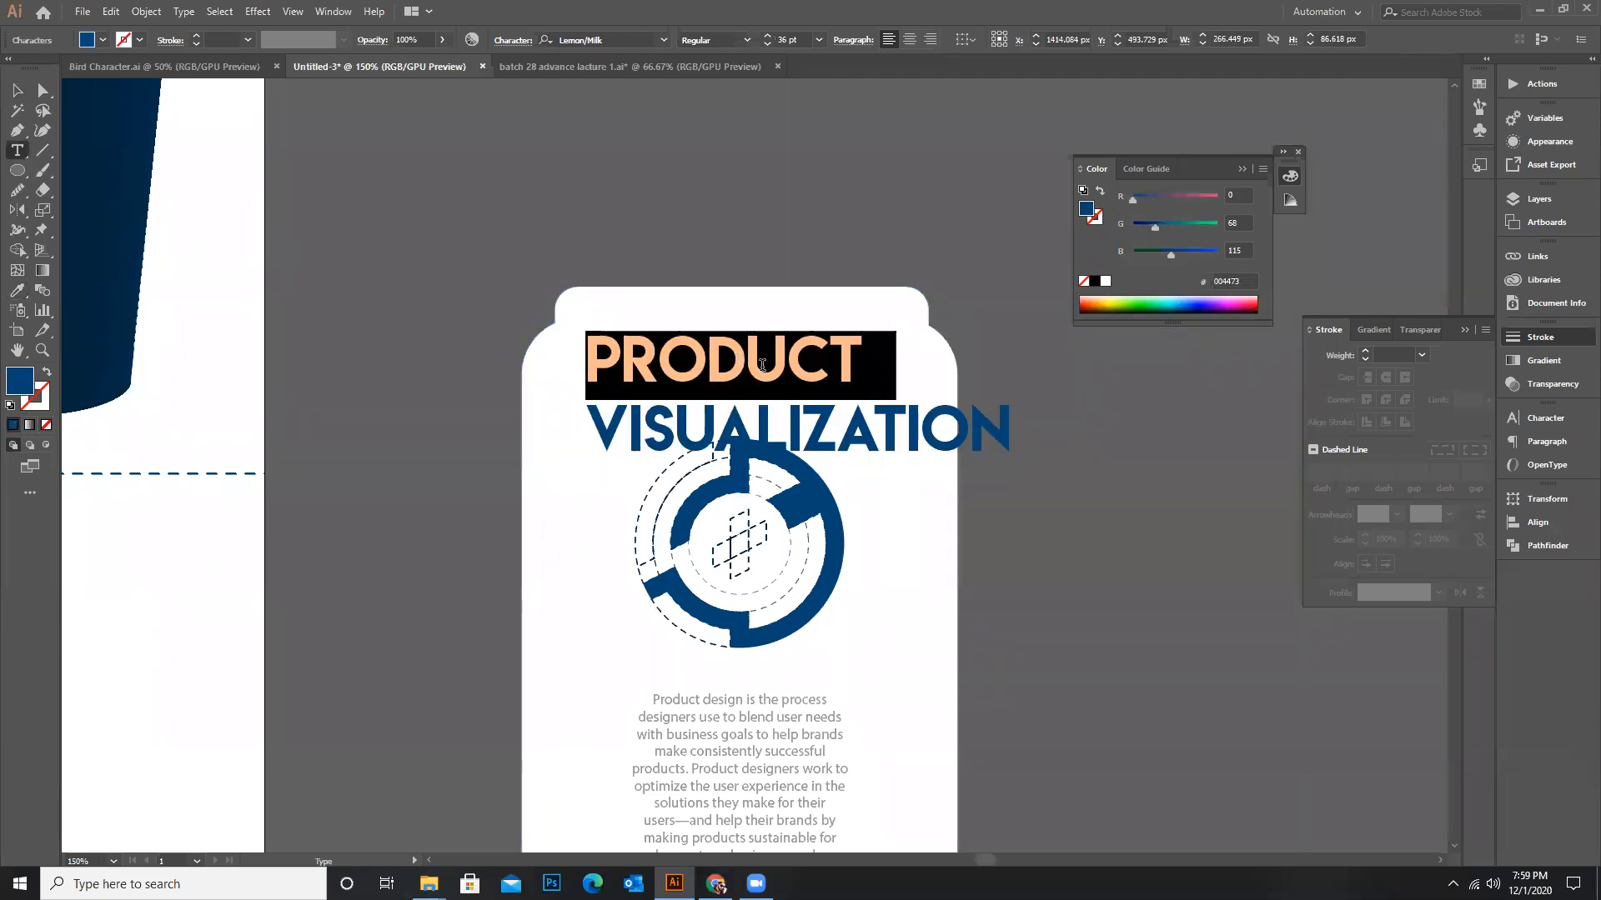
triple_click(906, 446)
key("ctrl+a")
left_click(909, 40)
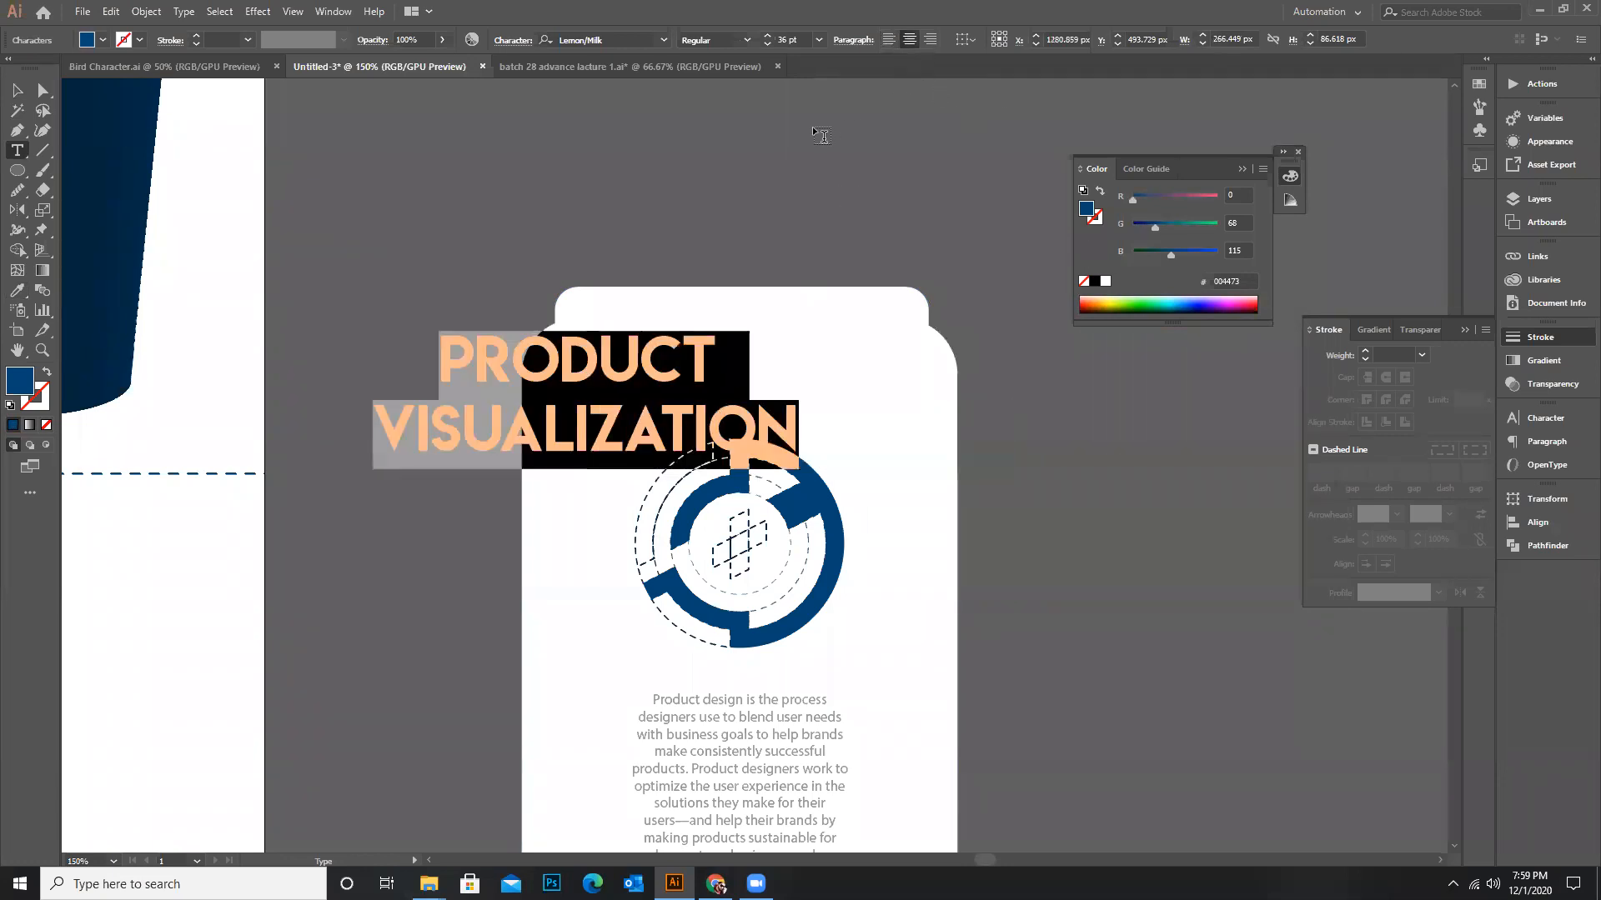
left_click(819, 40)
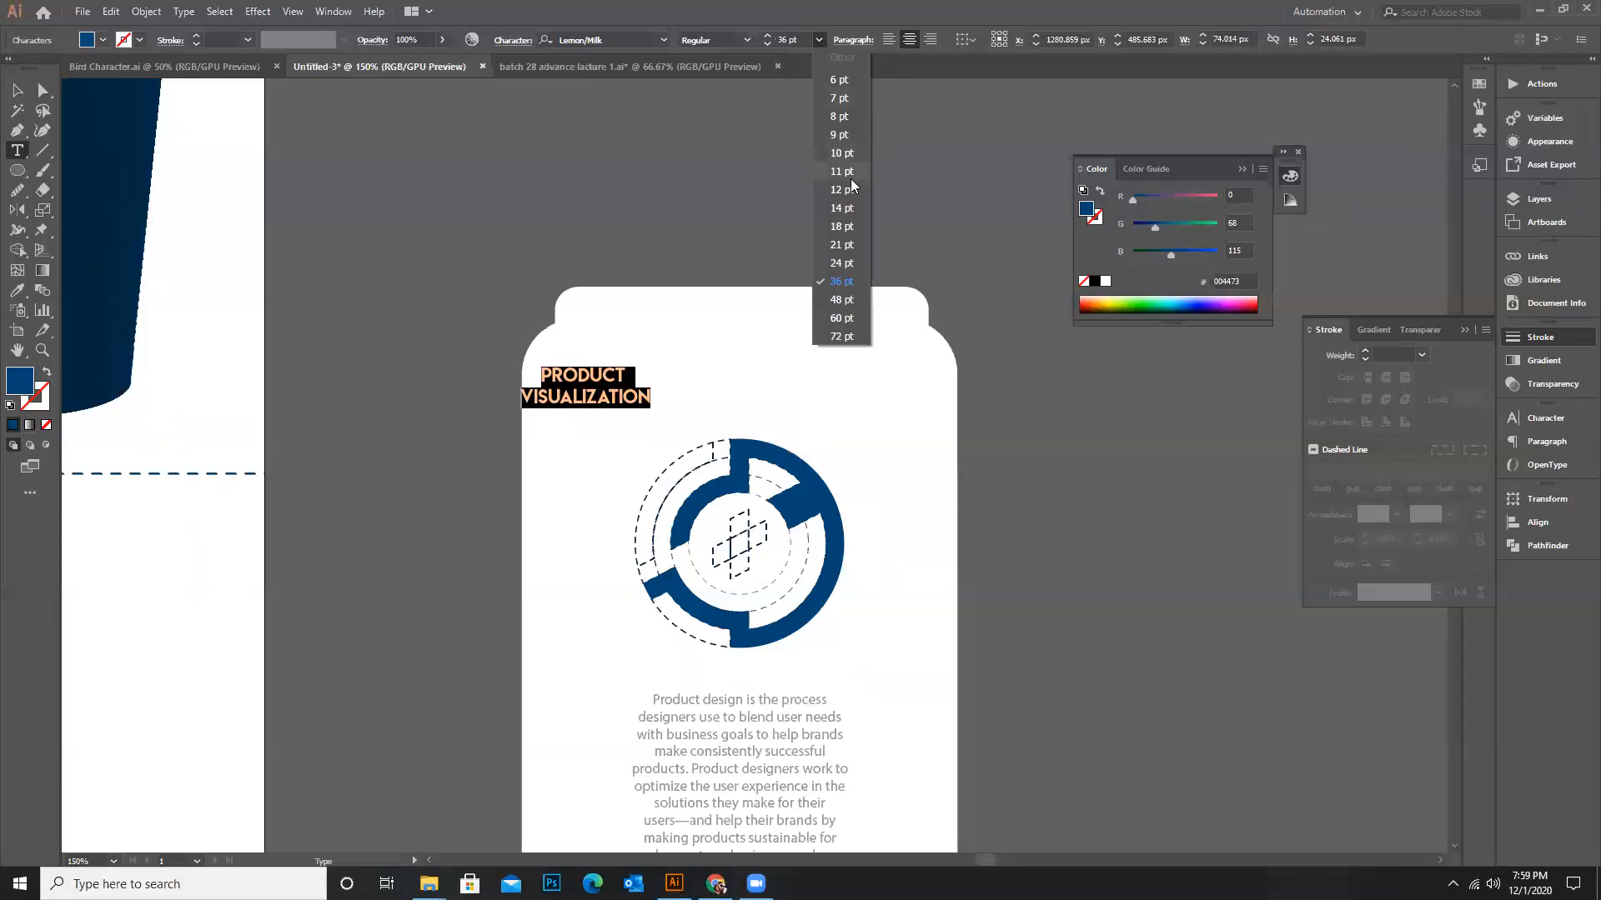
left_click(843, 209)
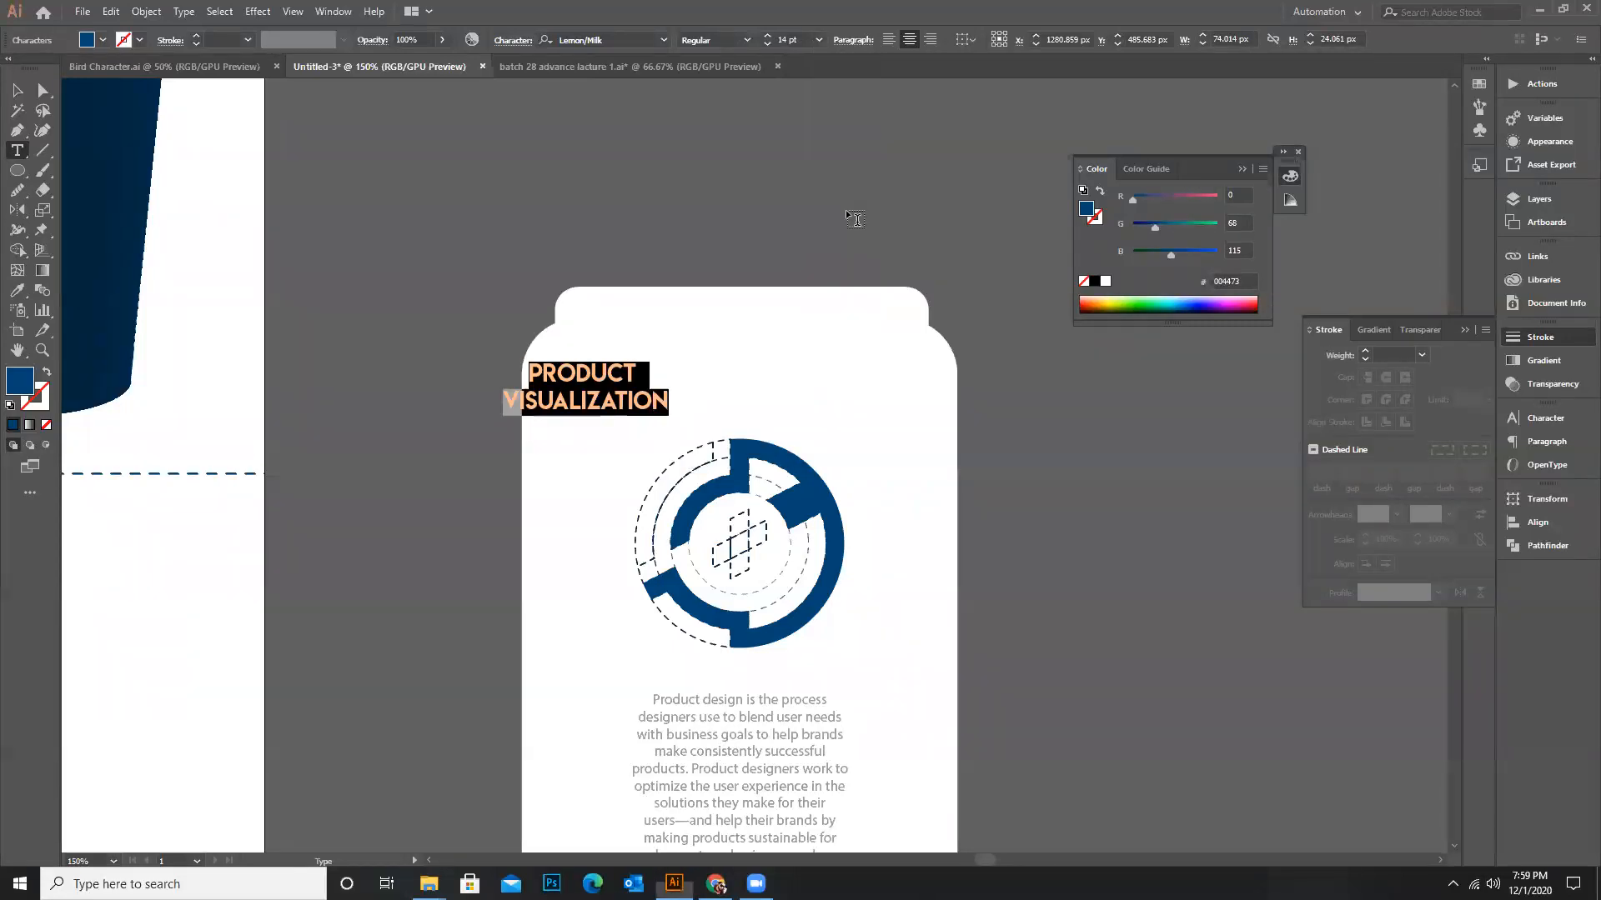
Enlarge the two-line title to about 131 px wide, centred directly above the logo, and deselect it
key("Escape")
left_click_drag(668, 418, 843, 426)
left_click(1018, 483)
scroll(893, 436, "down", 1)
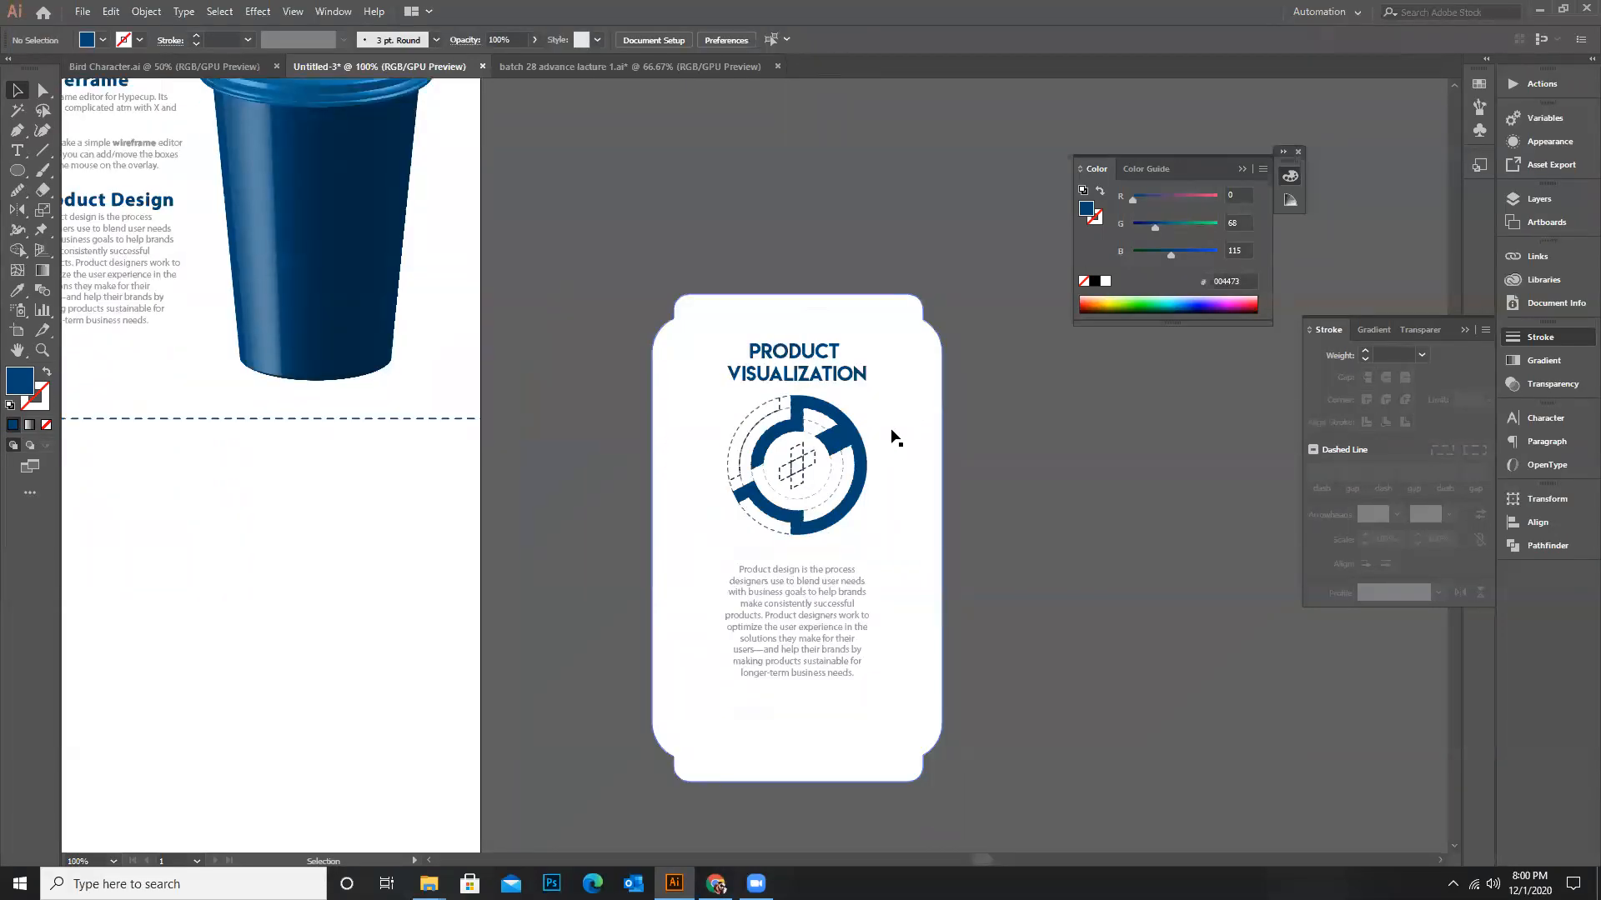
Draw a blue rectangle about 89 px wide and 19 px high over the word PRODUCT on the can
left_click_drag(16, 170, 63, 172)
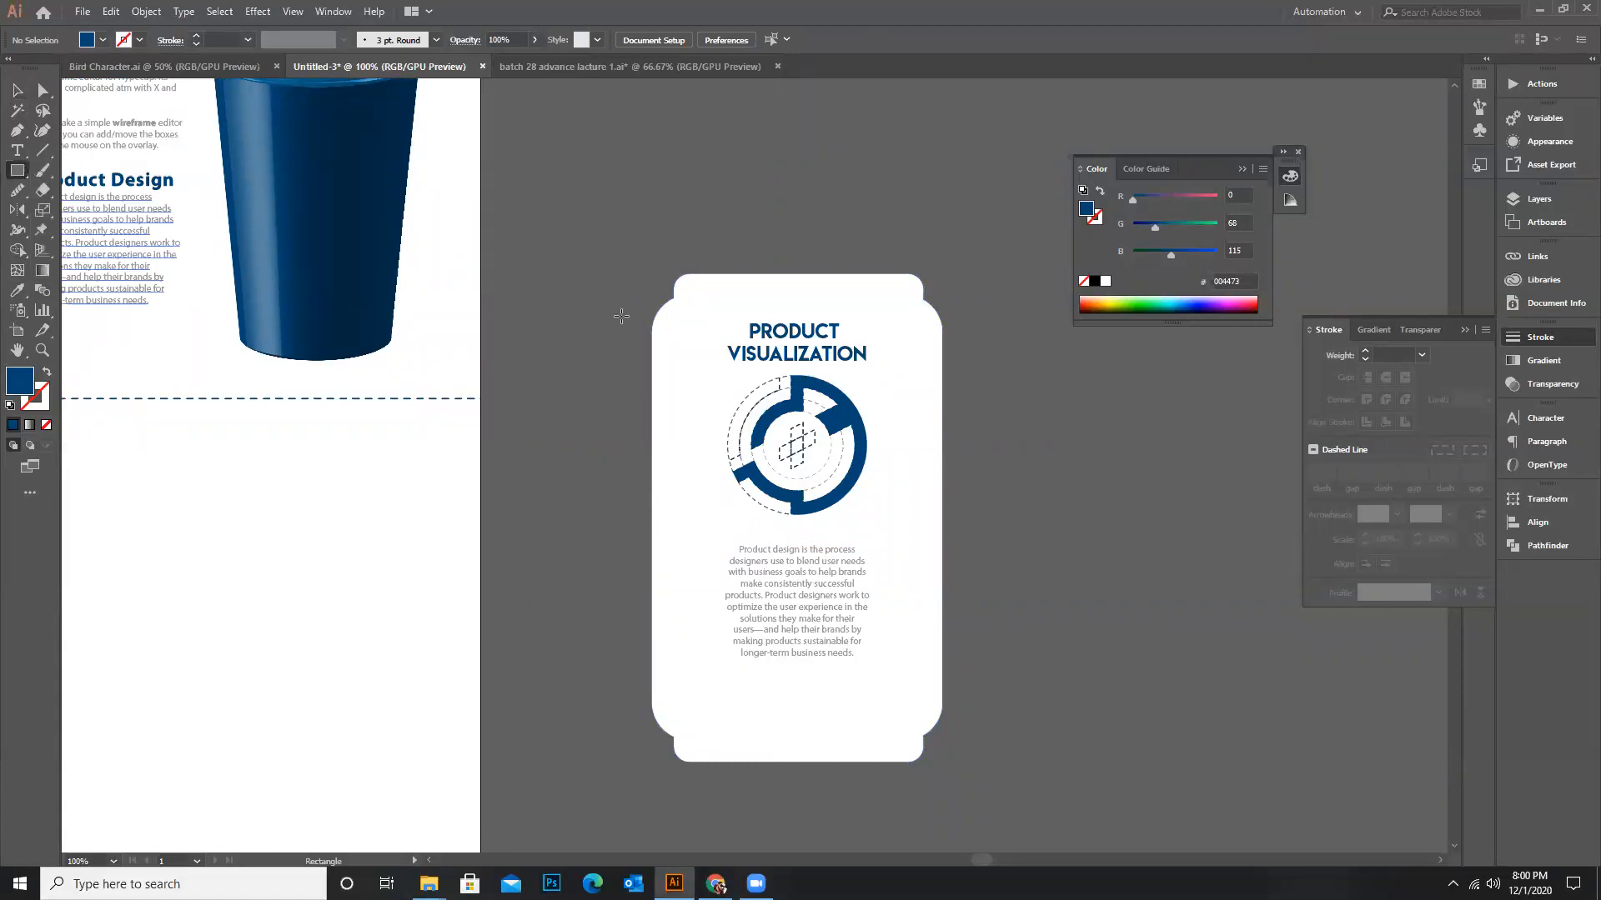
scroll(641, 319, "up", 3)
mouse_move(641, 320)
left_mouse_down()
mouse_move(846, 398)
mouse_move(950, 371)
mouse_move(889, 296)
left_mouse_up()
key("ctrl+z")
left_click_drag(720, 251, 1011, 310)
left_click_drag(1010, 310, 1006, 309)
left_click(16, 89)
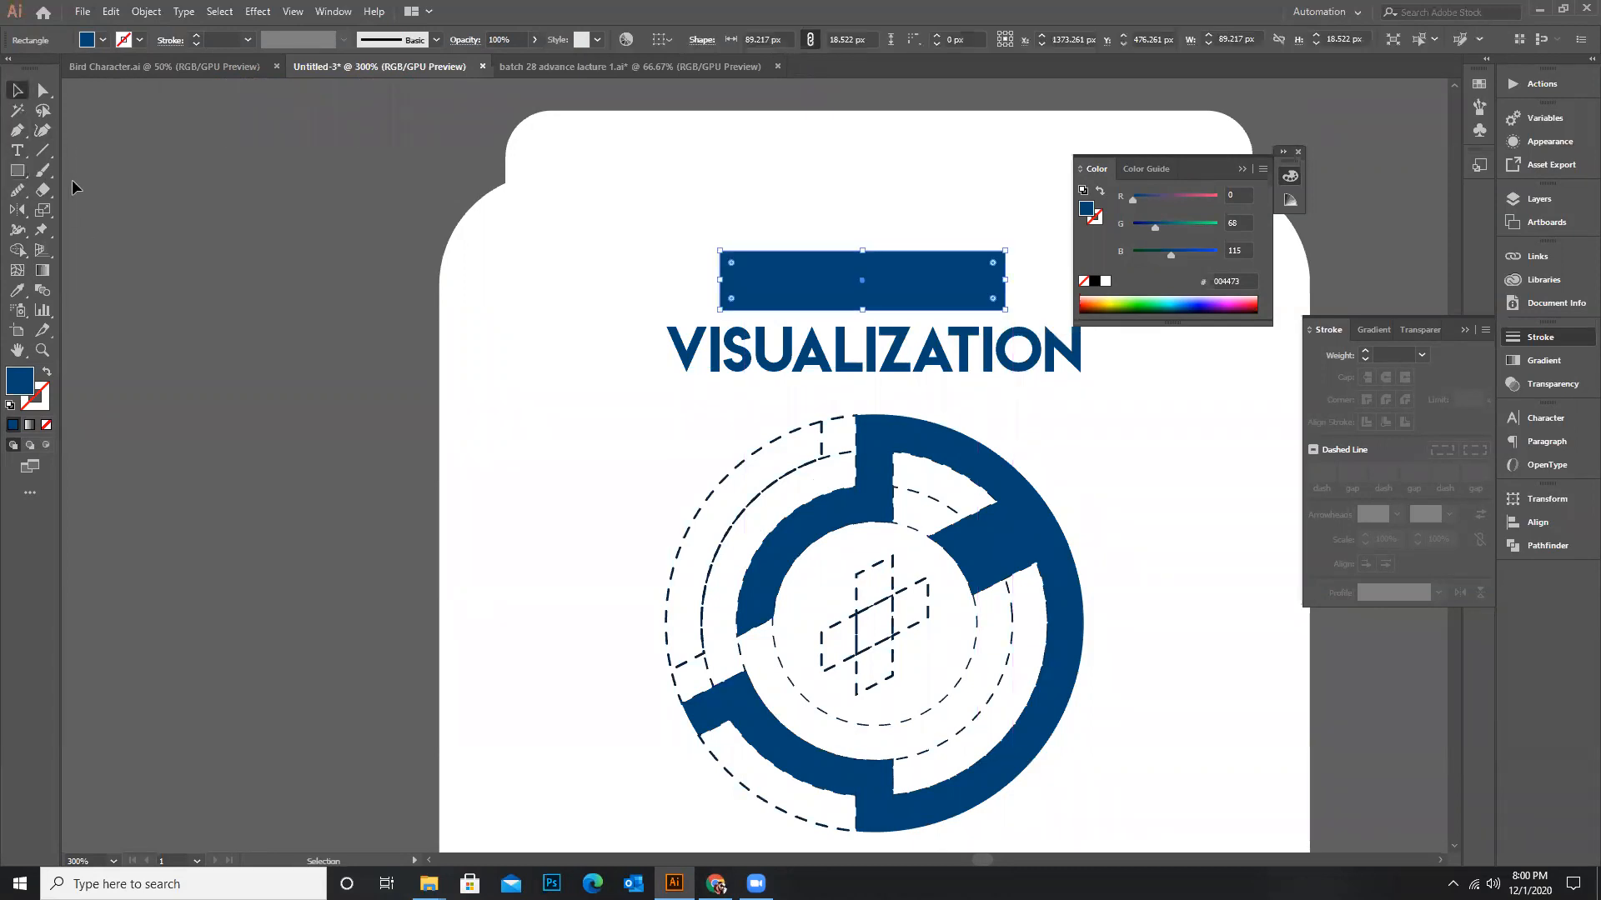
Bring the title in front of the blue rectangle and fill the word PRODUCT with white
left_click(831, 354)
key("ctrl+shift+a")
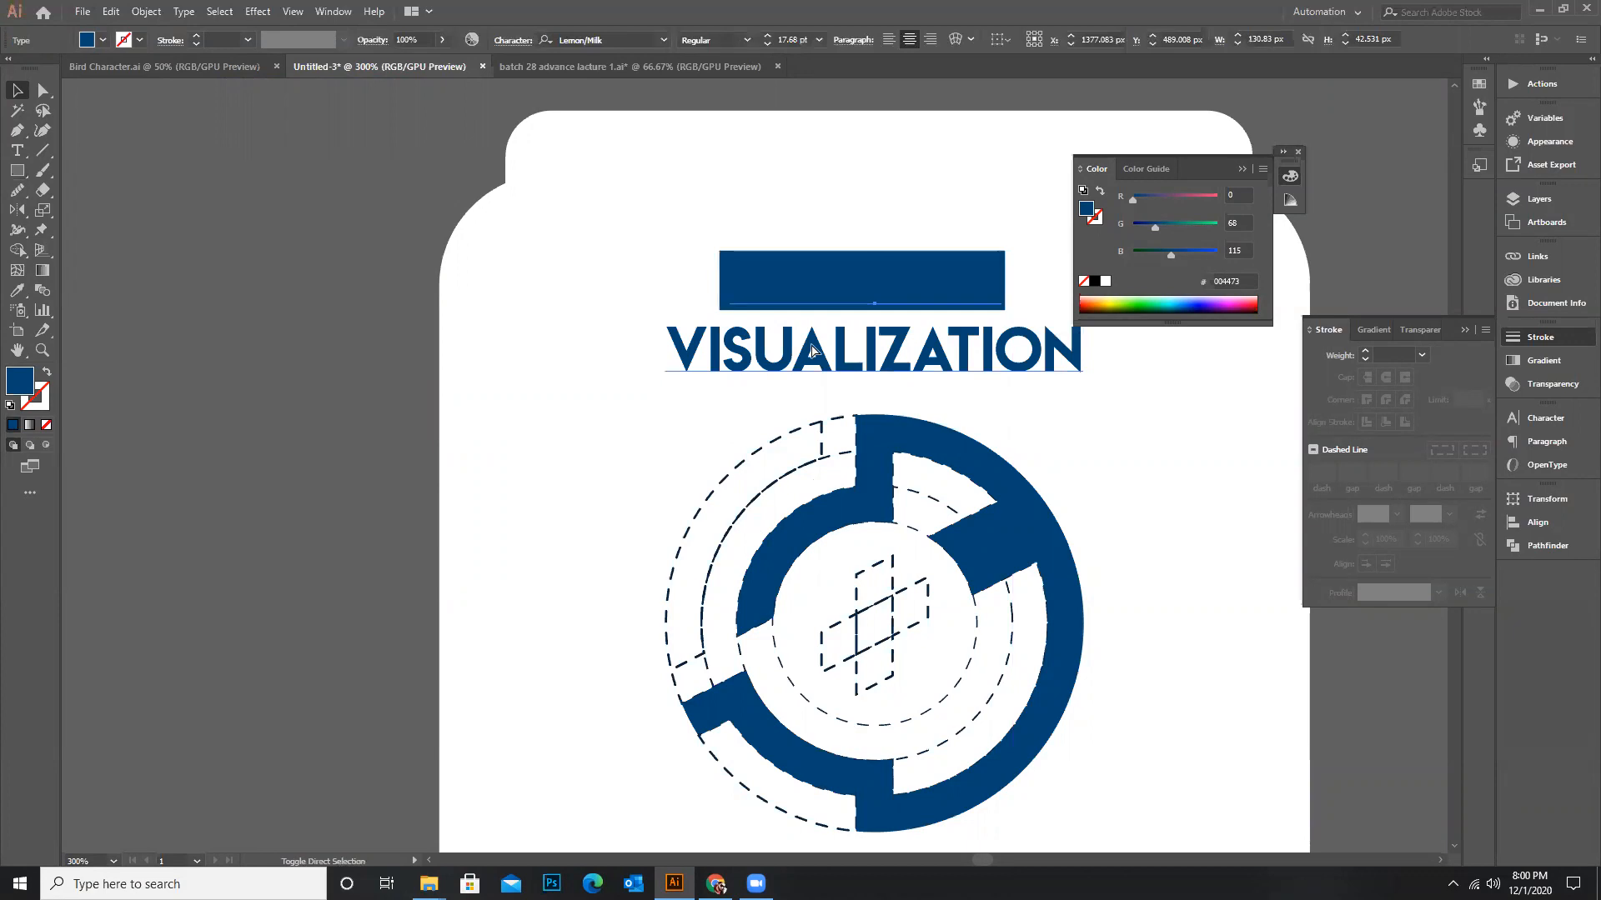
left_click(813, 351)
left_click(19, 150)
left_click_drag(1000, 285, 727, 282)
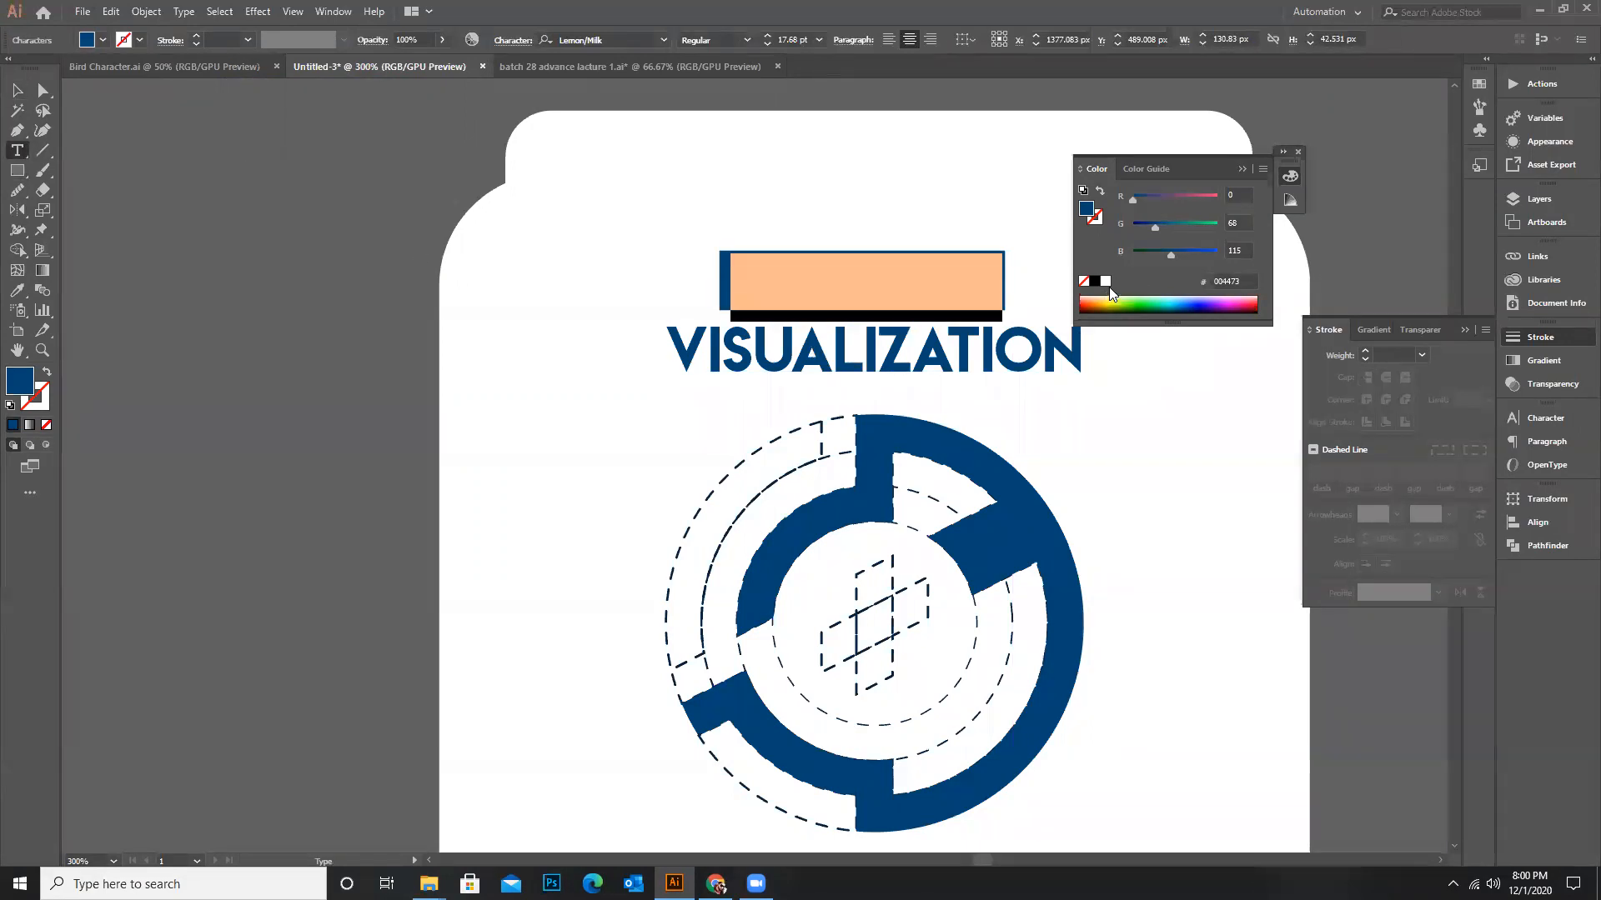
left_click(1106, 282)
left_click(18, 91)
left_click(359, 255)
Draw a small white rounded rectangle about 20 px wide and 4 px high below the can's paragraph, and select it
scroll(659, 400, "down", 2)
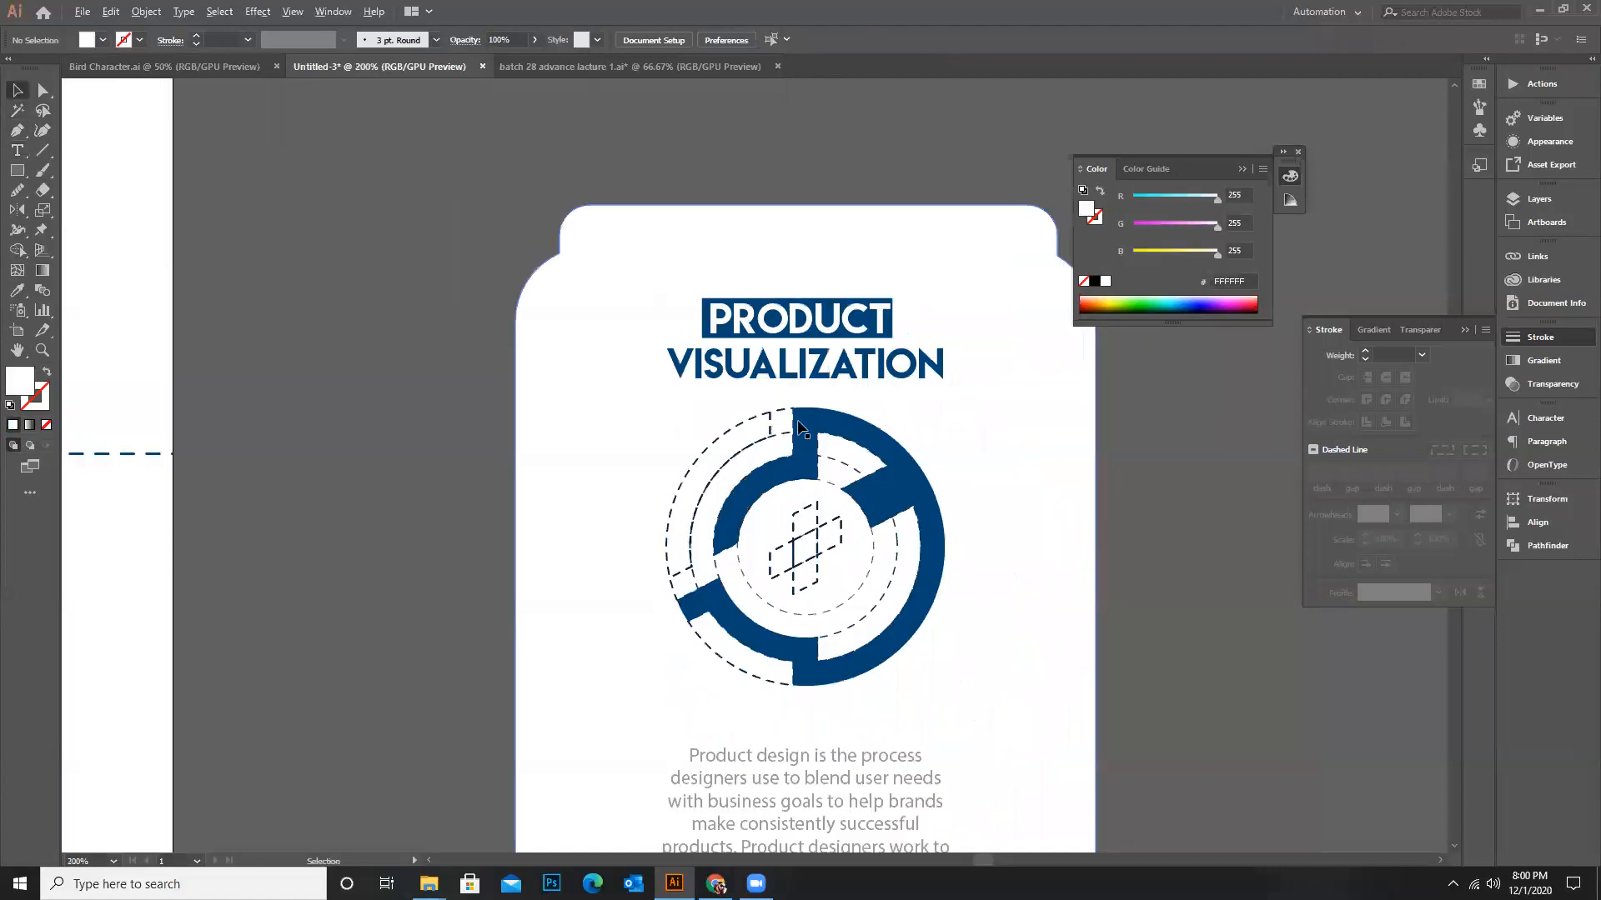
scroll(834, 425, "down", 2)
scroll(824, 327, "down", 1)
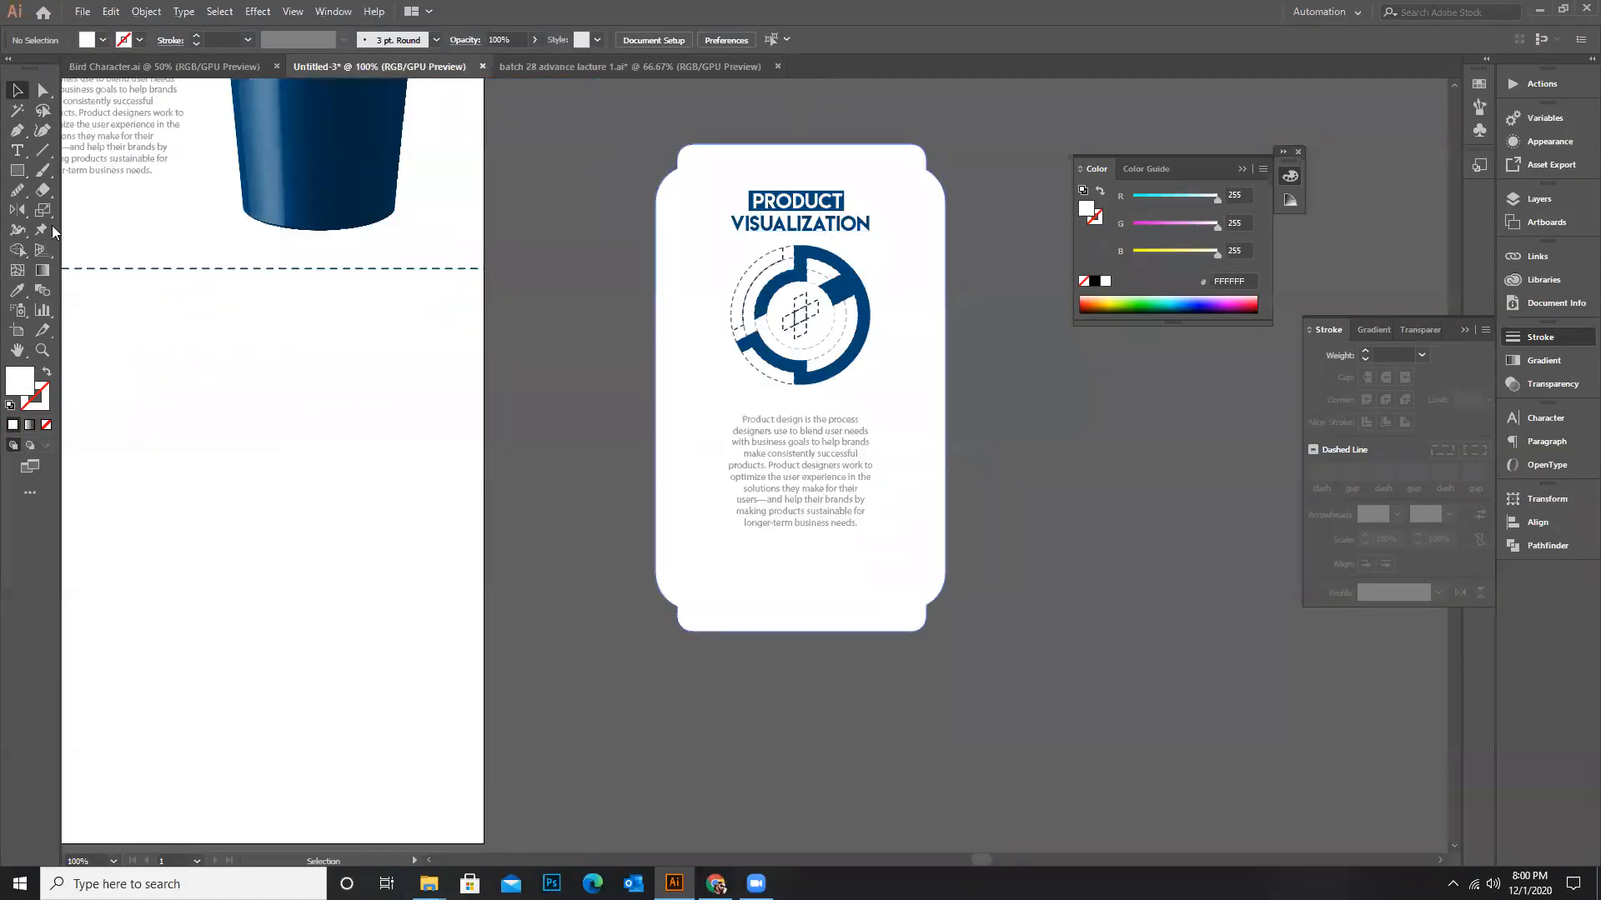
left_click(17, 170)
left_click(78, 194)
scroll(924, 584, "up", 2)
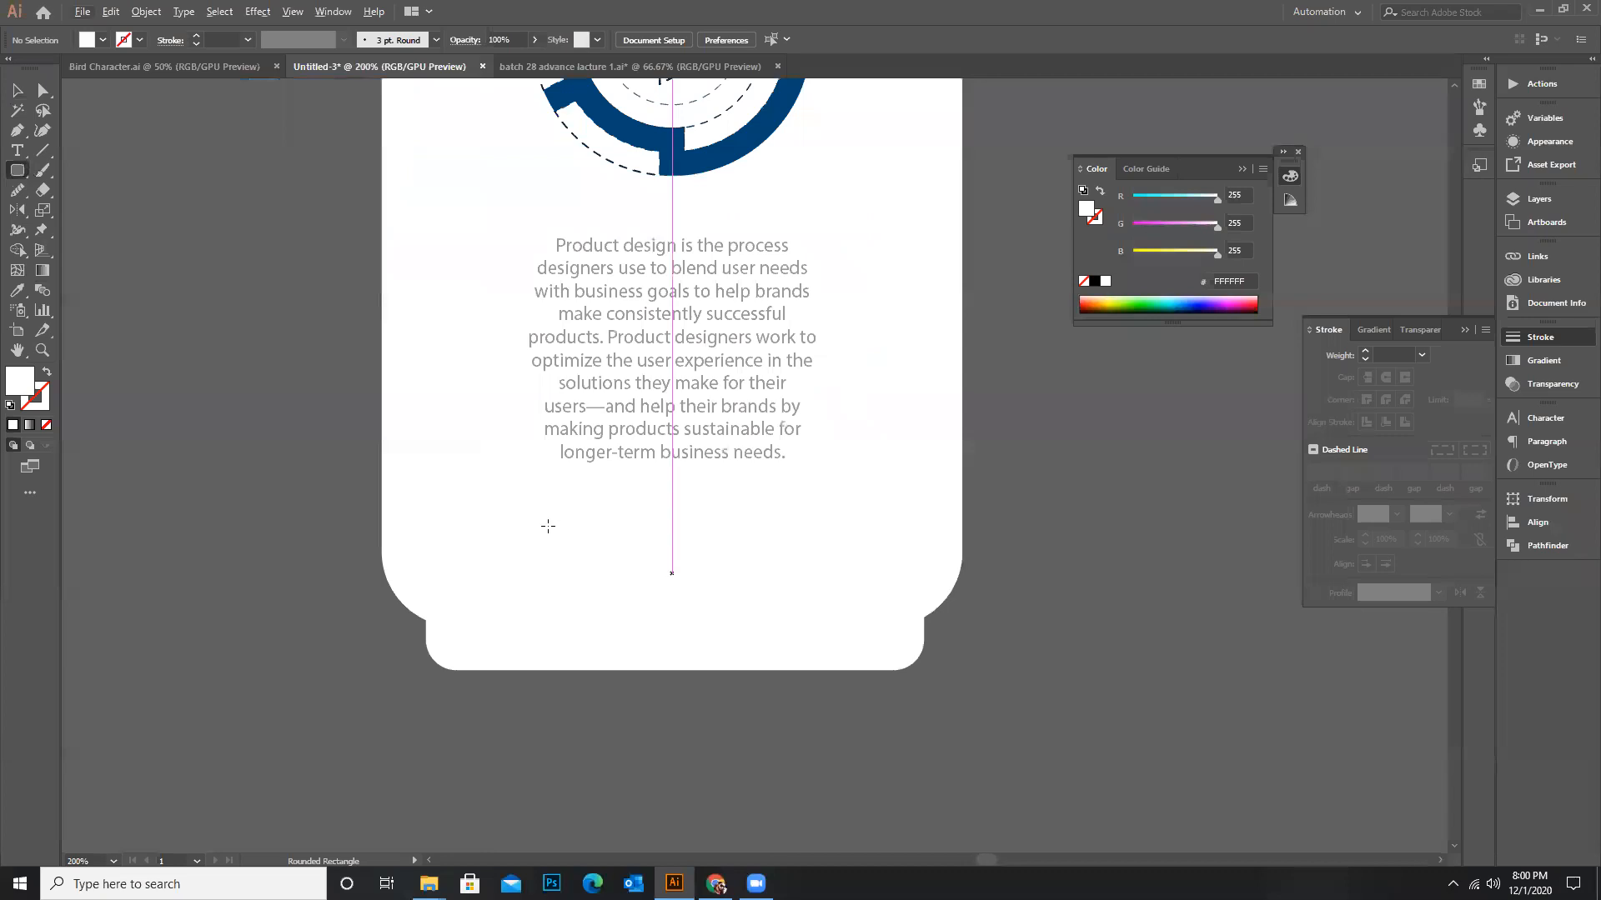
left_click_drag(589, 481, 637, 509)
left_click(309, 516)
key("ctrl+z")
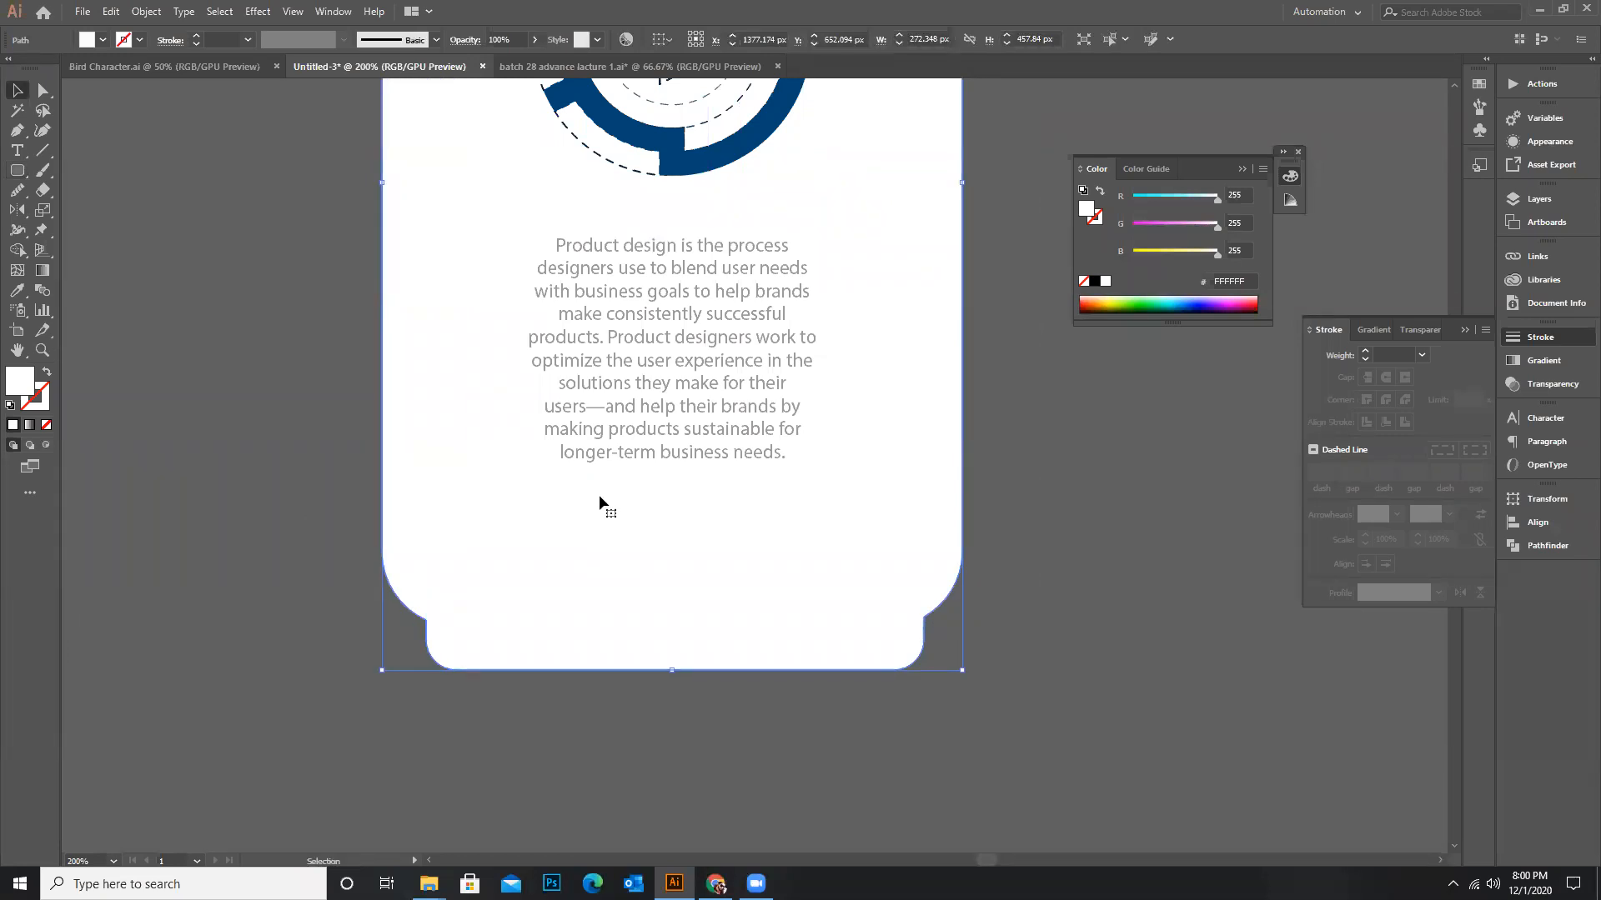
left_click(602, 488)
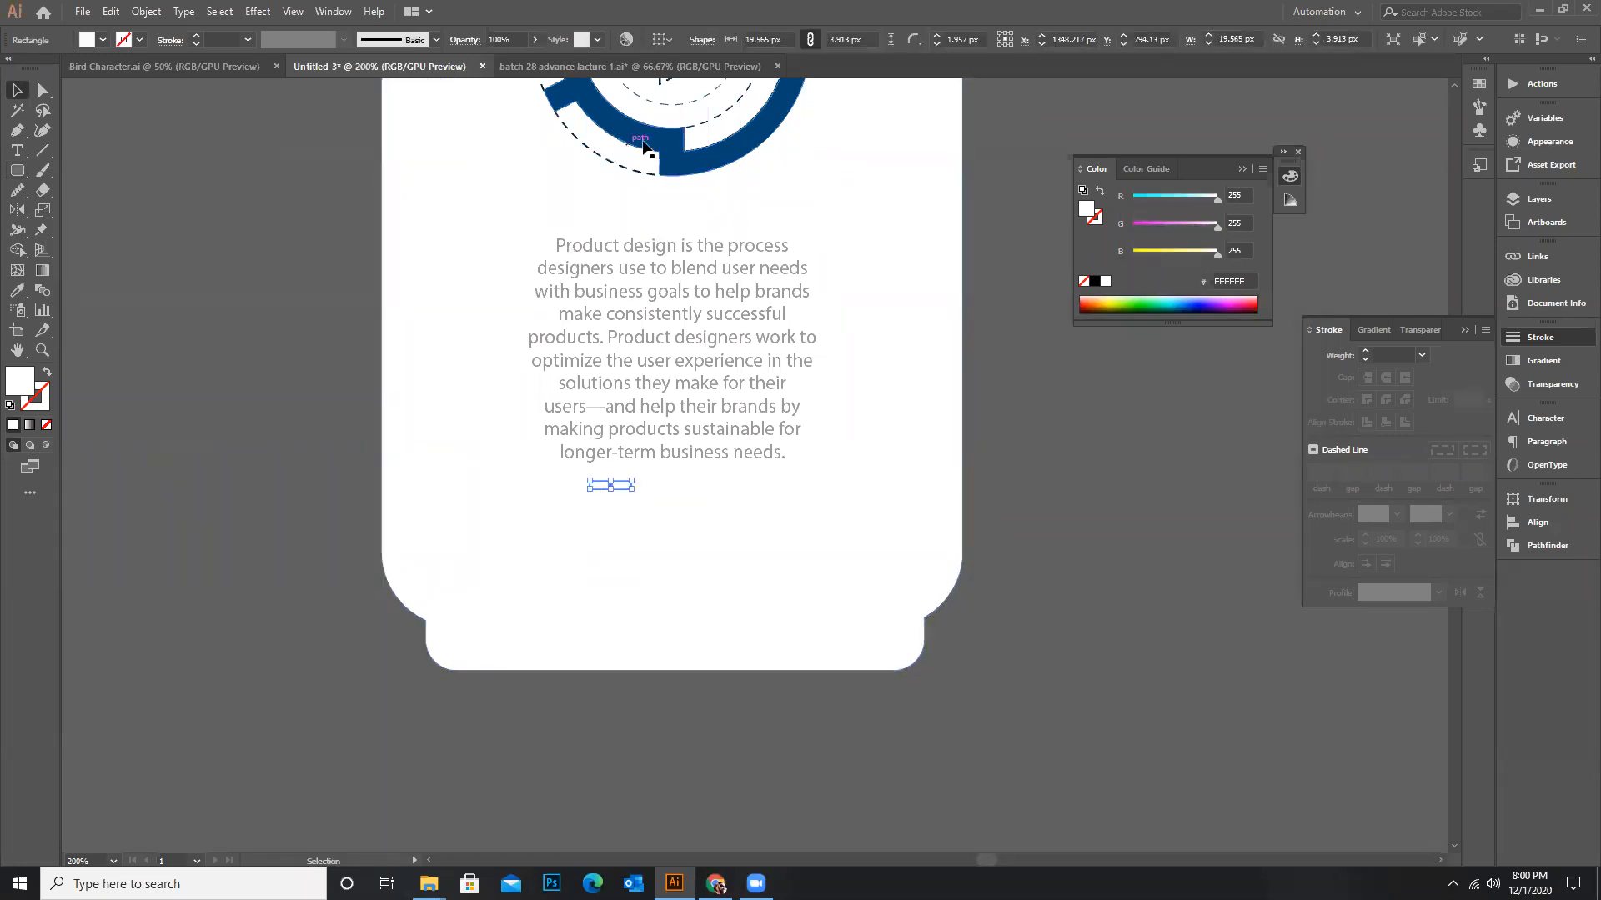
Fill the small rounded bar with the logo's blue (004473) and repeat it to the right to make an evenly spaced row of three
key("i")
left_click(655, 146)
key("v")
left_click_drag(613, 486, 663, 486)
key("ctrl+d")
Group the three blue bars and align the group and the paragraph above it on a common horizontal centre
left_click(612, 485)
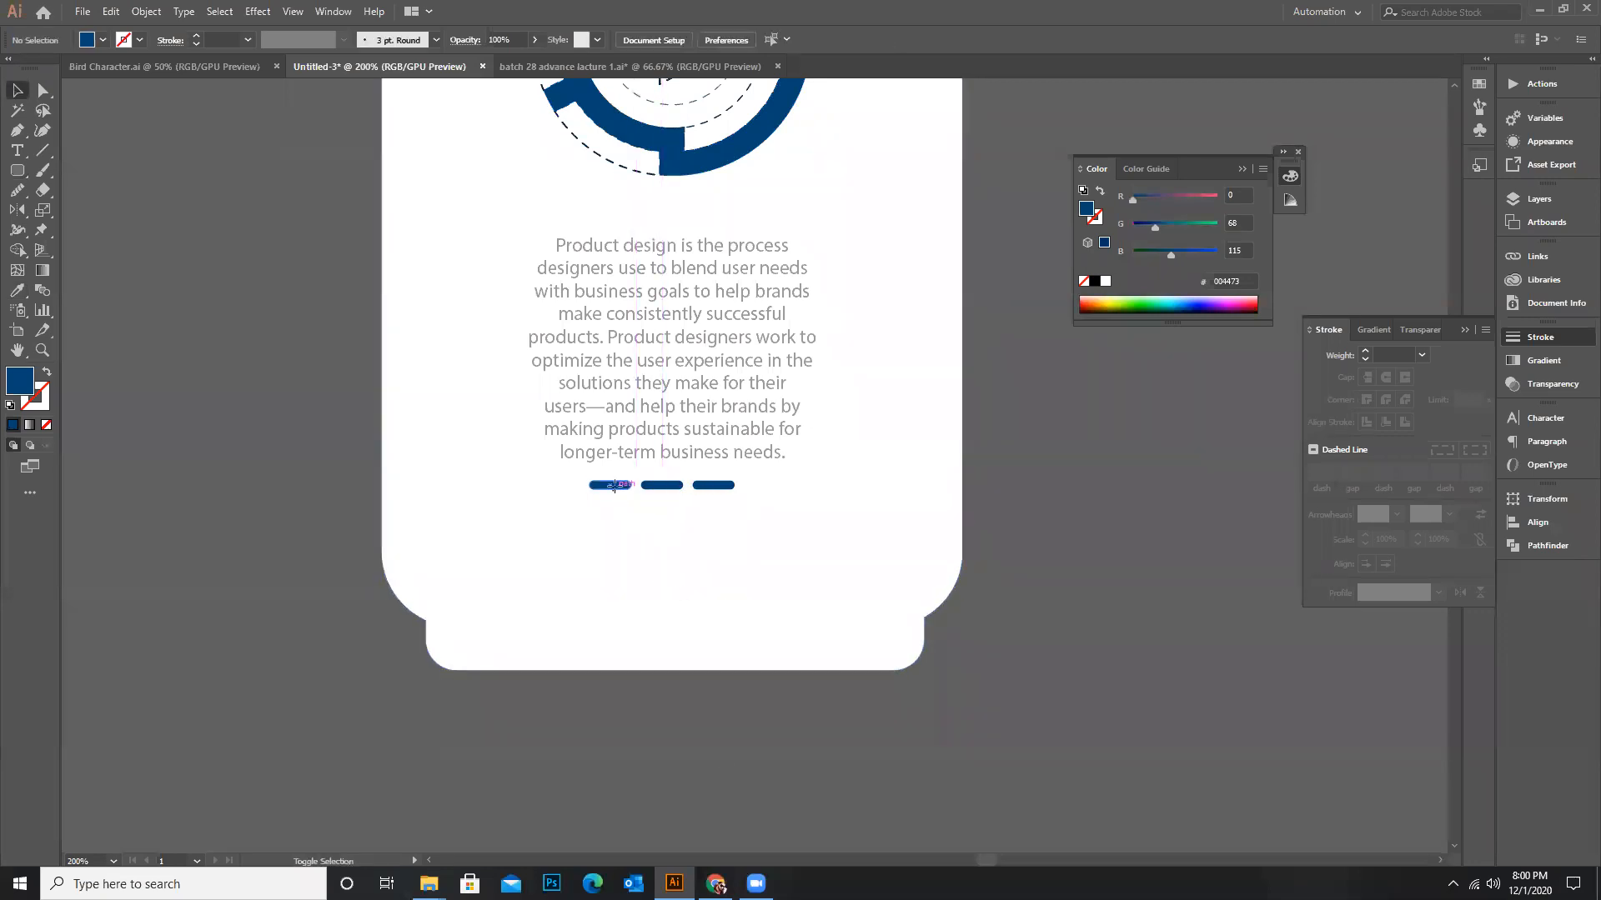
left_click(668, 489, "shift")
left_click(728, 485, "shift")
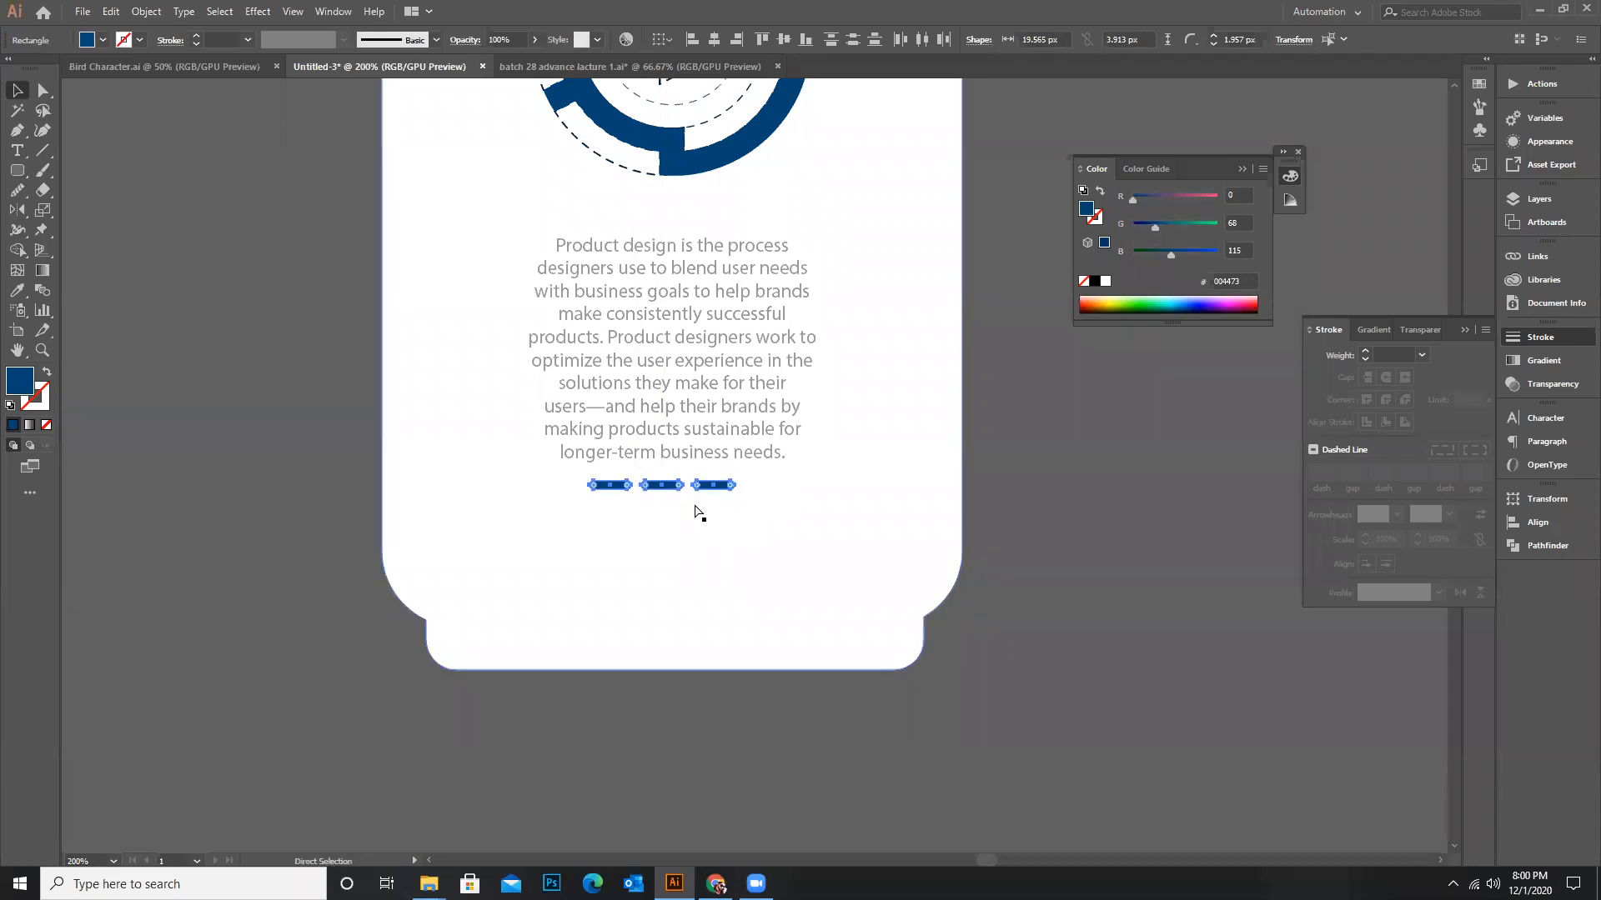
key("ctrl+g")
left_click(673, 440, "shift")
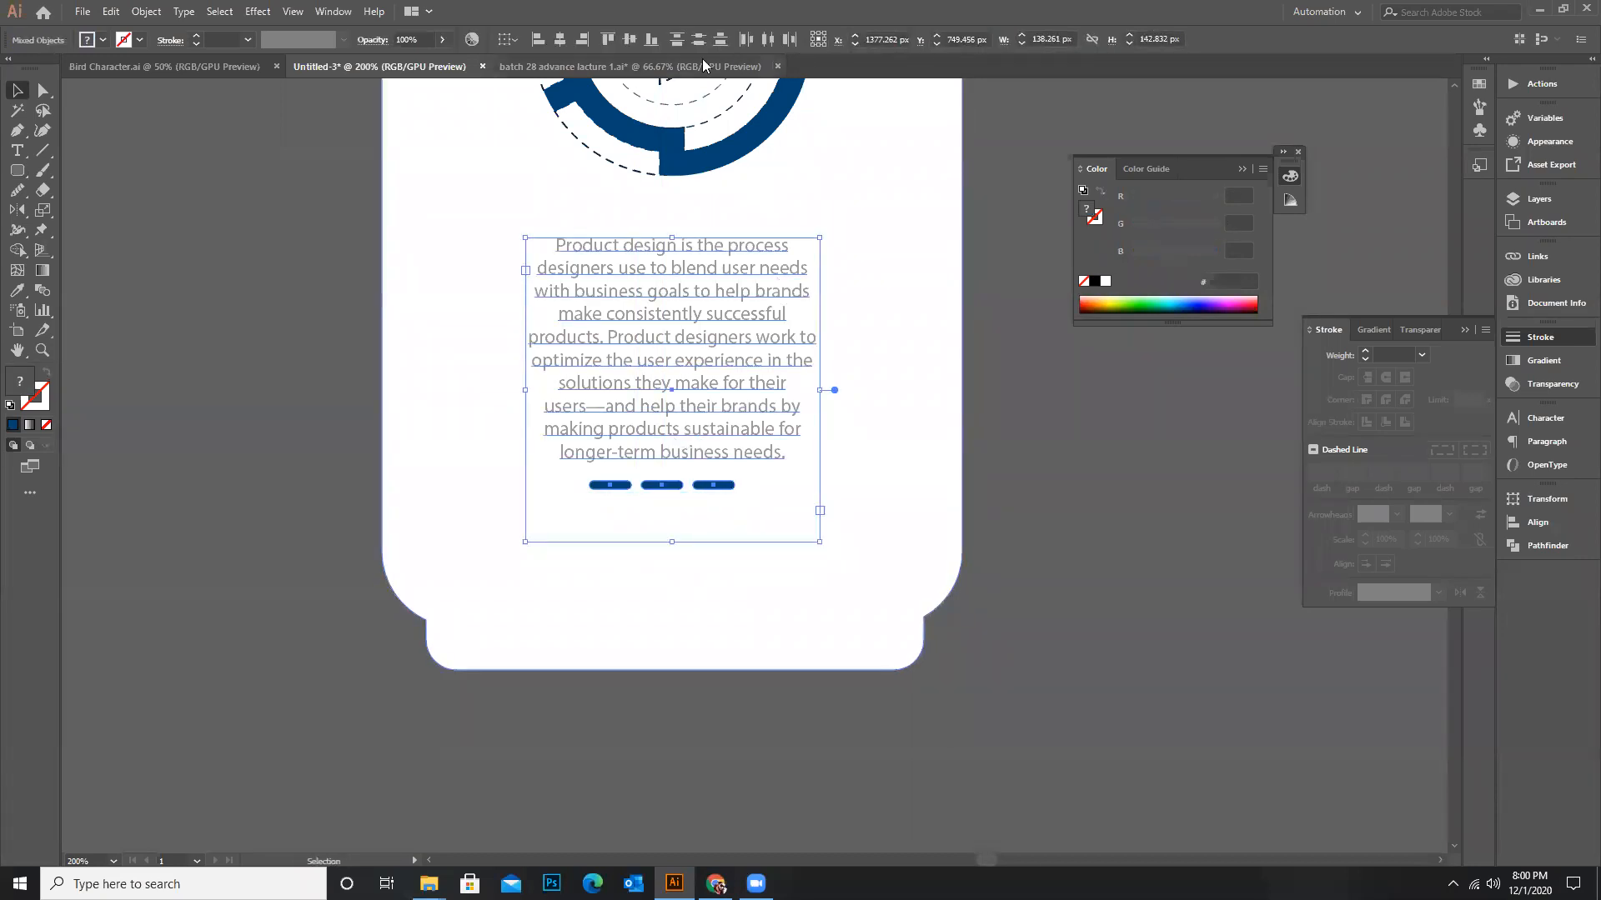
left_click(558, 40)
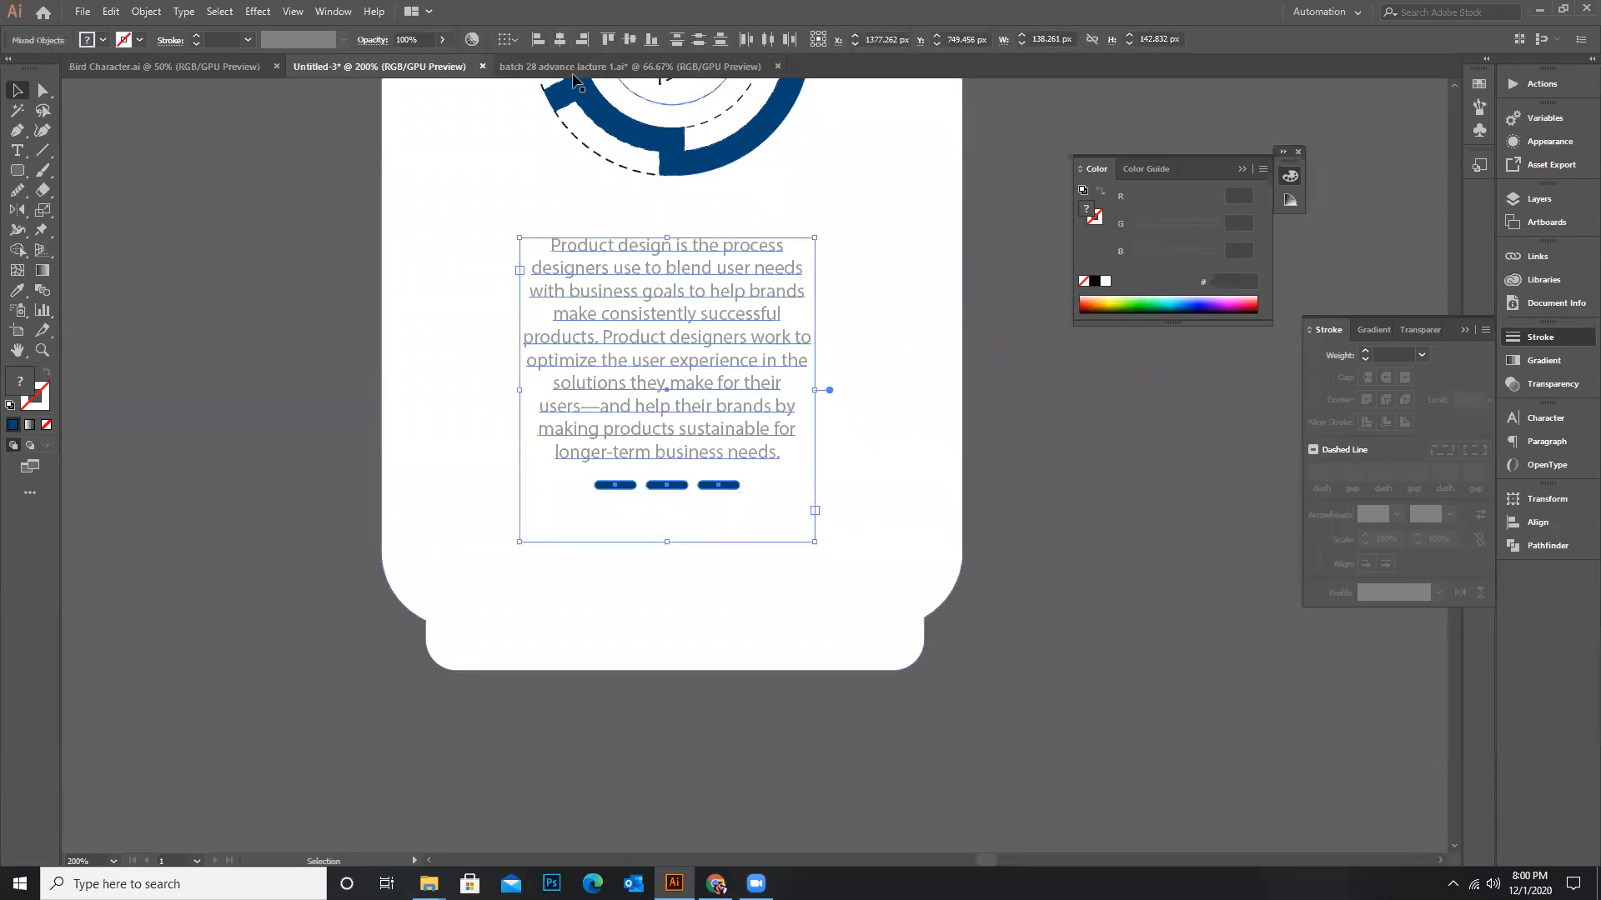
left_click(1076, 542)
scroll(834, 437, "down", 2)
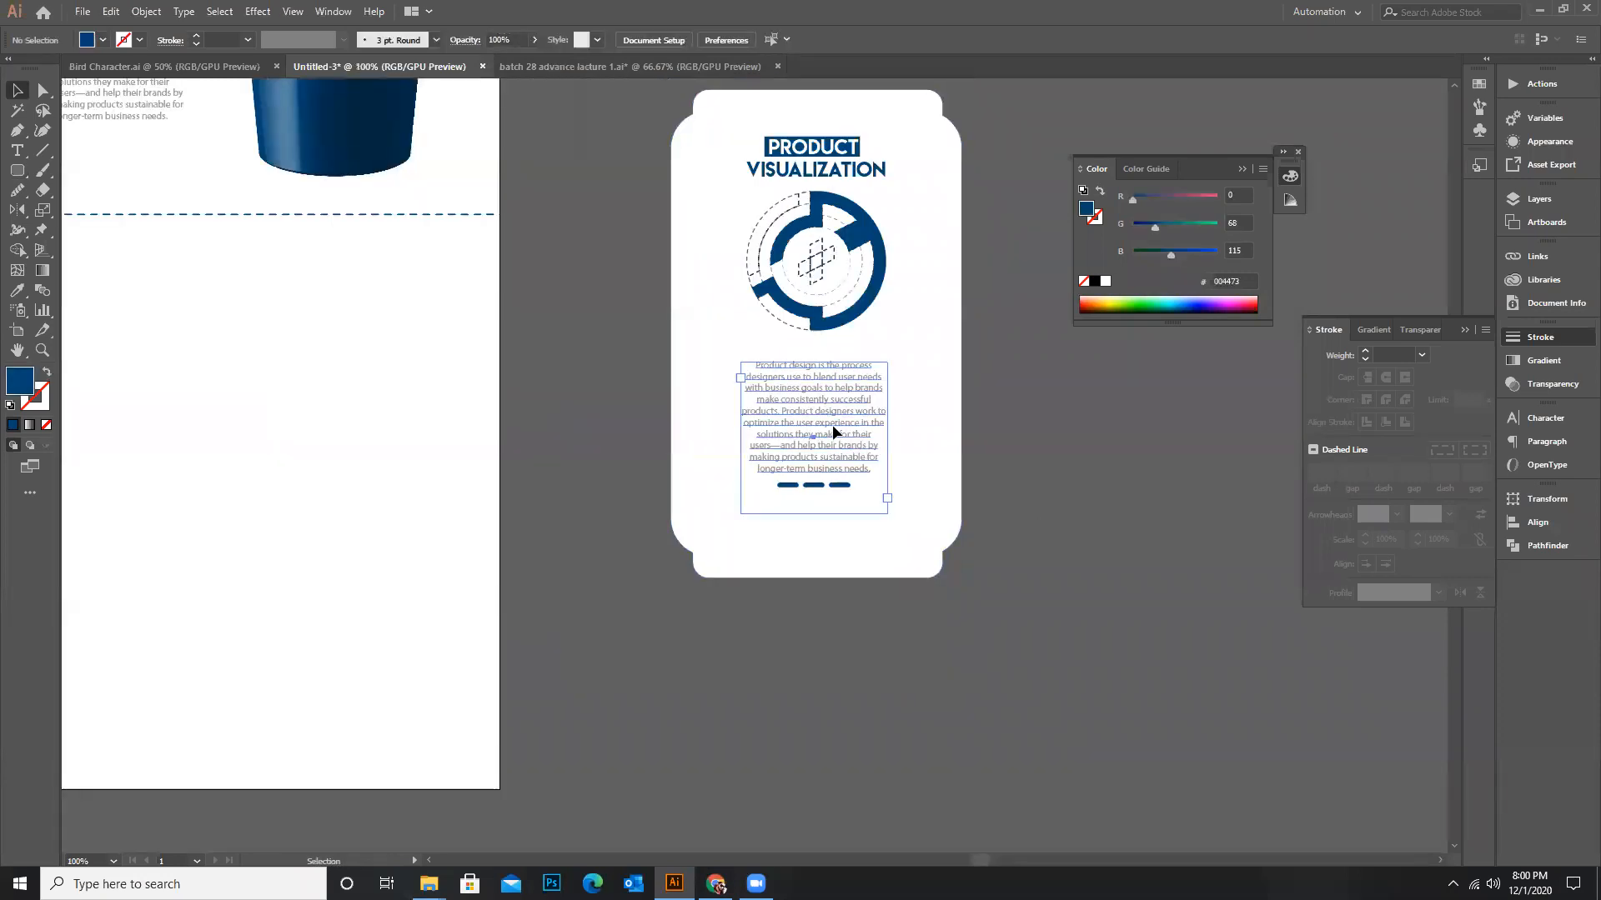
Move the can's paragraph and the three bars together slightly up, closer to the logo
left_click(832, 425)
left_click(834, 484, "shift")
left_click_drag(818, 423, 823, 418)
left_click(1041, 483)
scroll(617, 507, "down", 1)
scroll(691, 438, "down", 1)
scroll(653, 222, "down", 2)
scroll(688, 275, "up", 1)
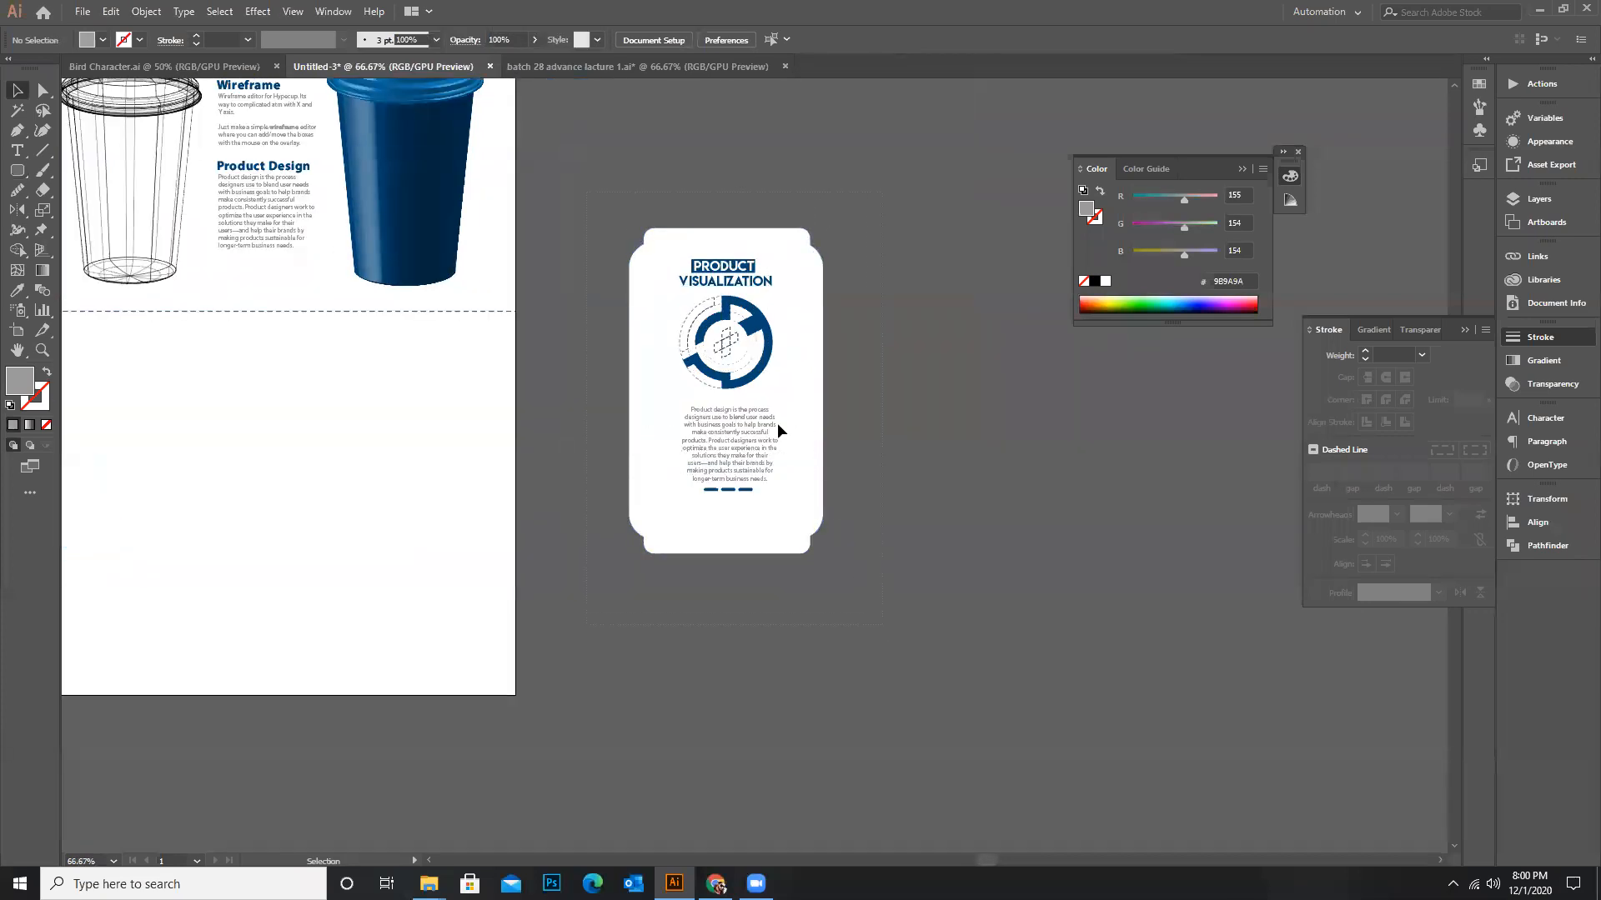
left_click_drag(777, 423, 882, 625)
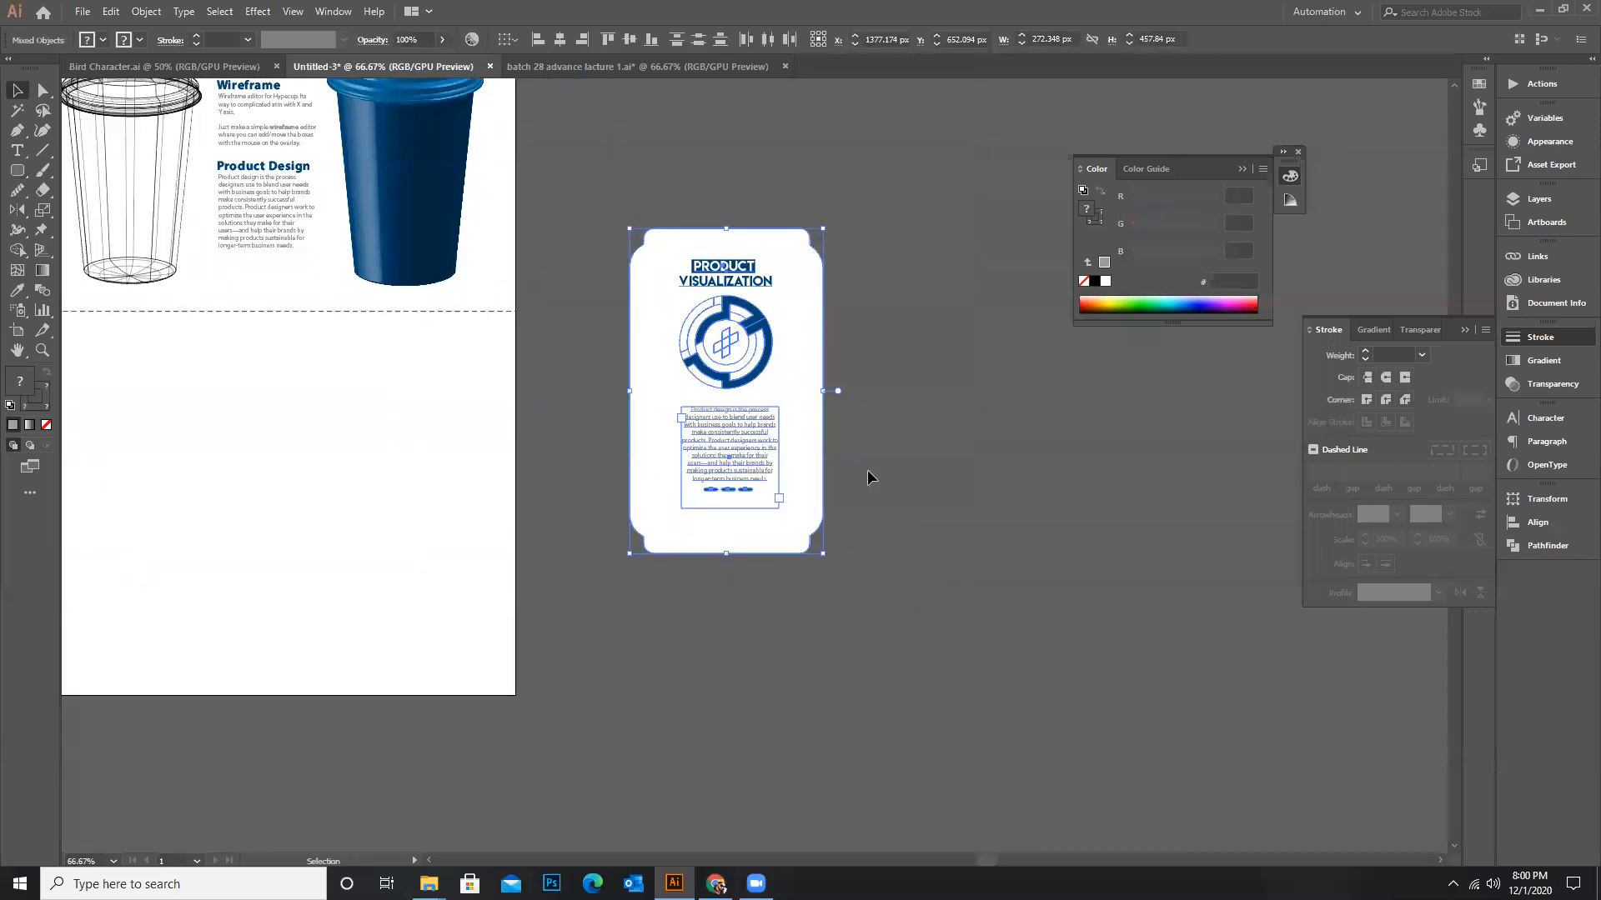
left_click(834, 485)
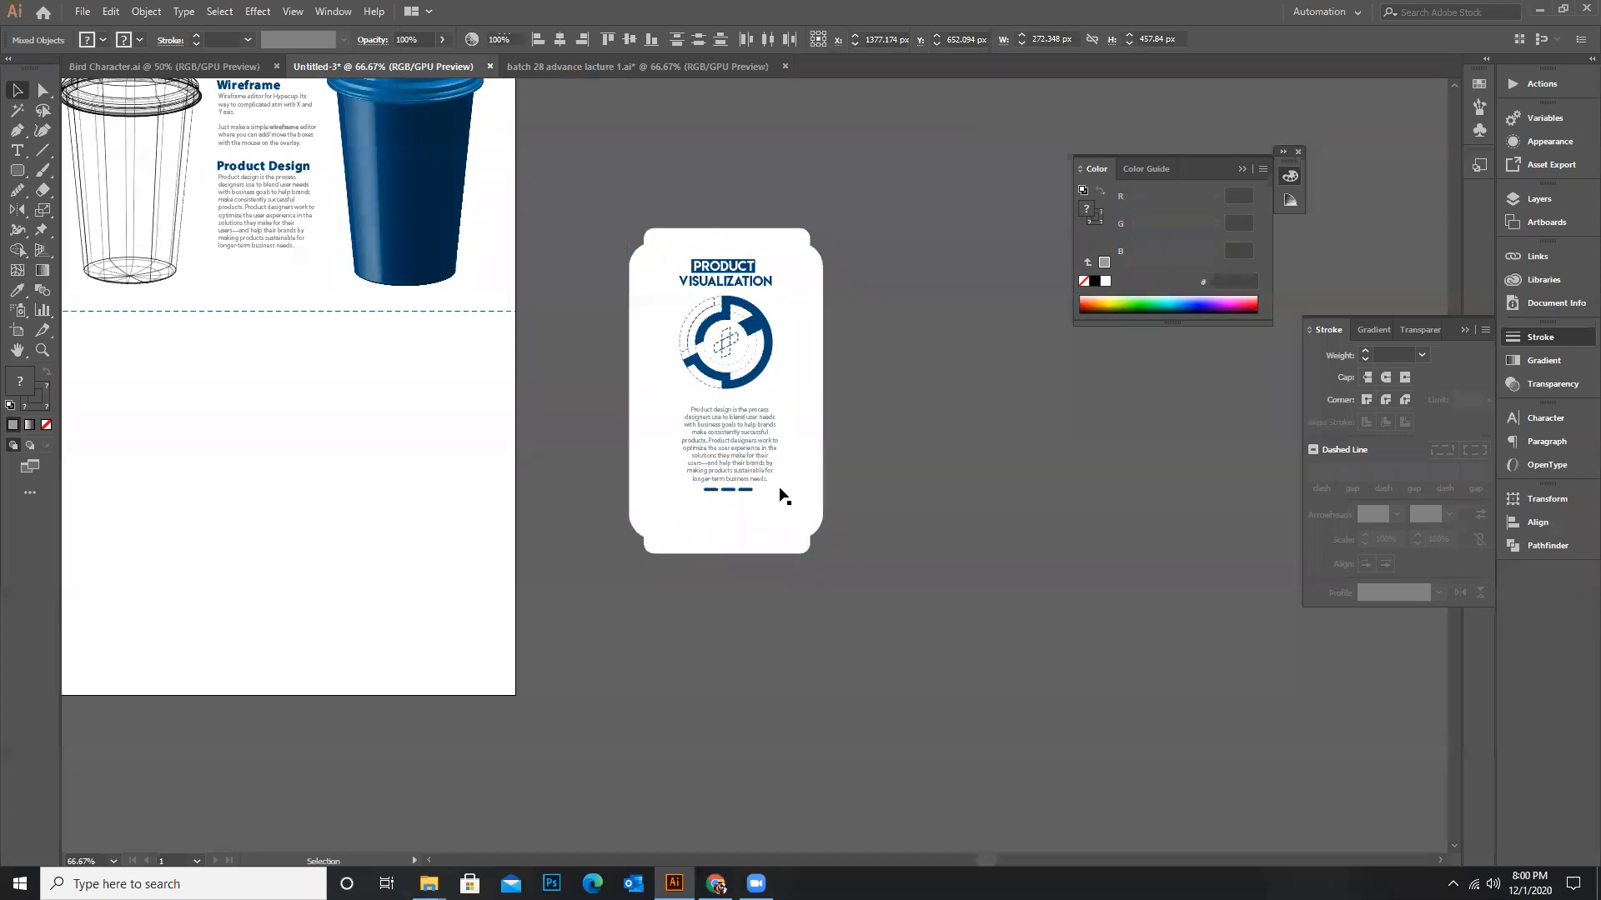
Centre the paragraph and the three bars under the logo on the can label, and deselect everything
scroll(783, 497, "up", 1)
left_click(709, 494)
left_click(705, 492, "shift")
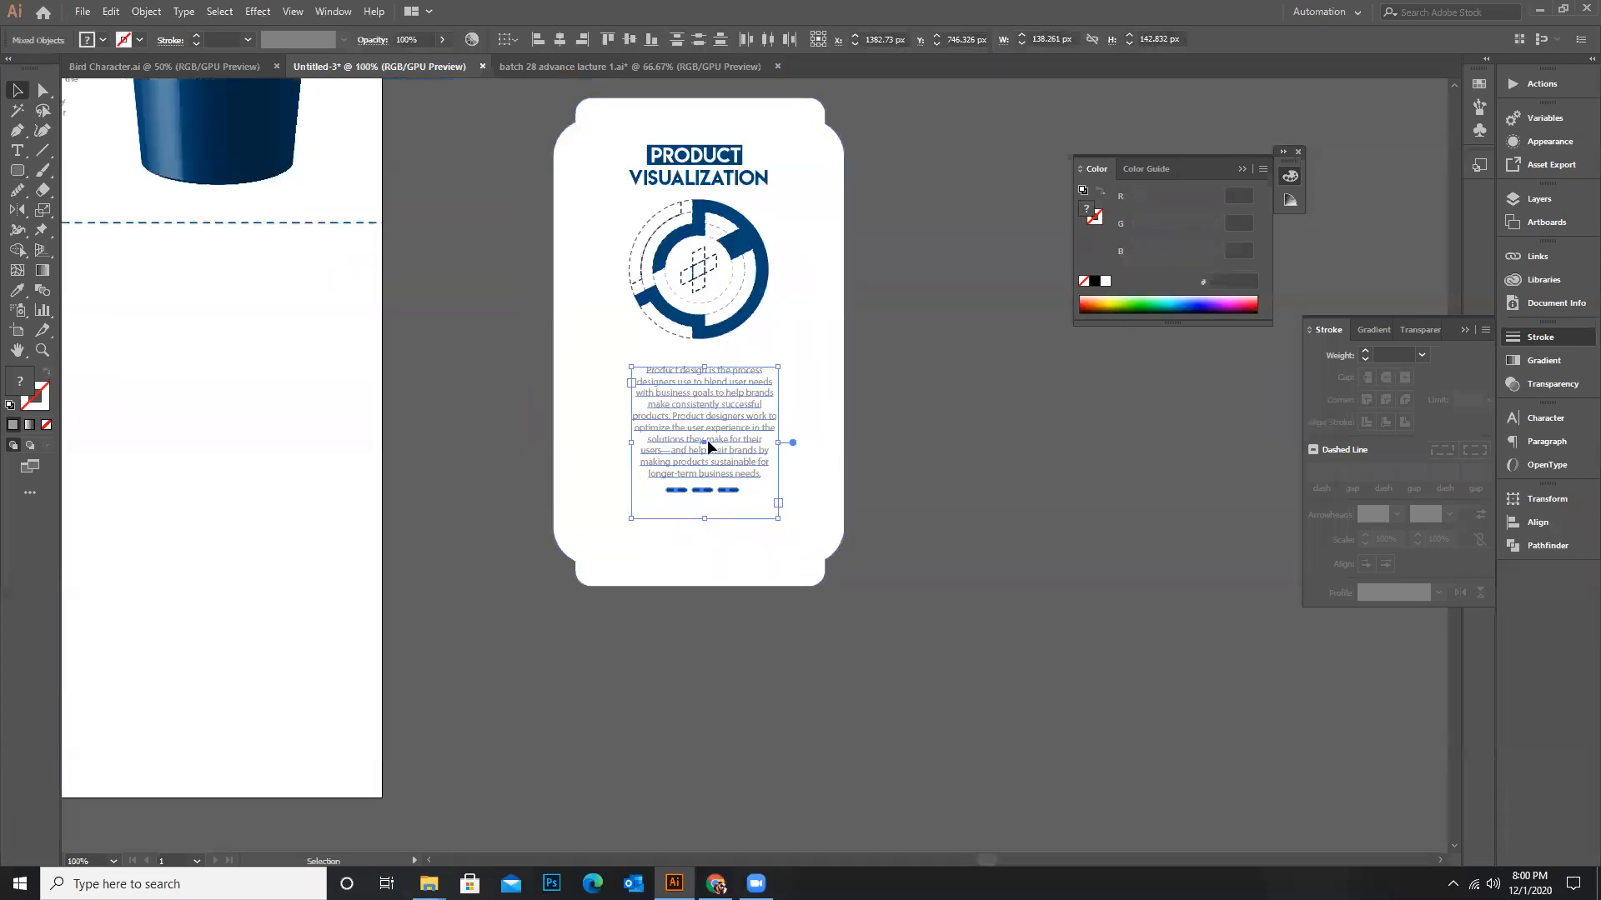
left_click_drag(708, 443, 705, 443)
left_click_drag(698, 253, 699, 253)
left_click(892, 497)
scroll(751, 411, "up", 3)
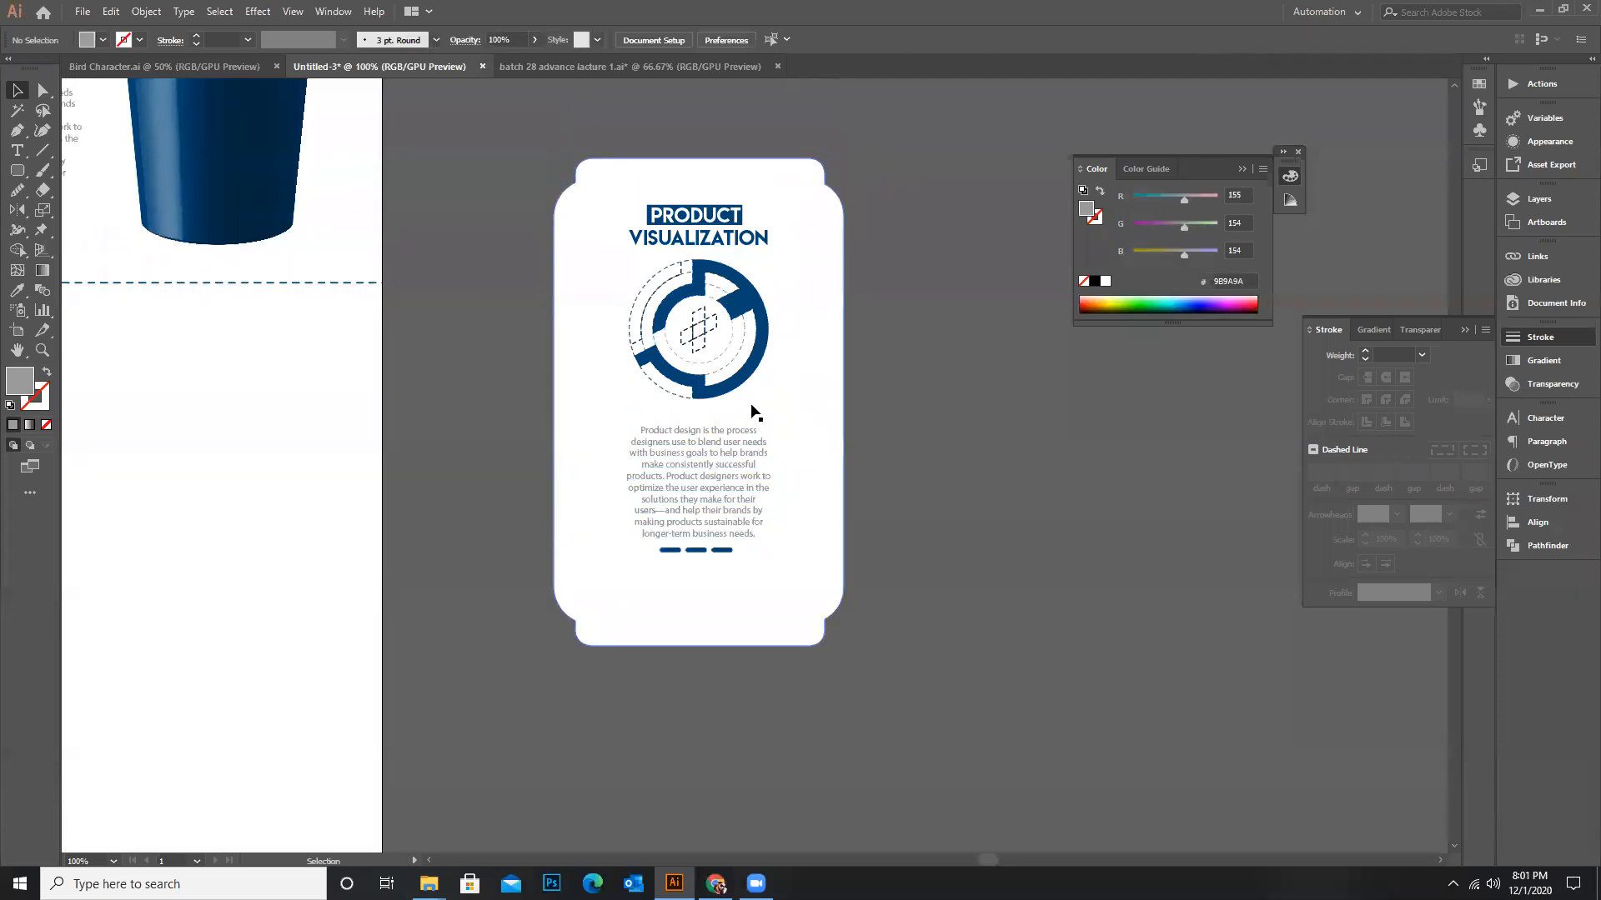
left_click(831, 367)
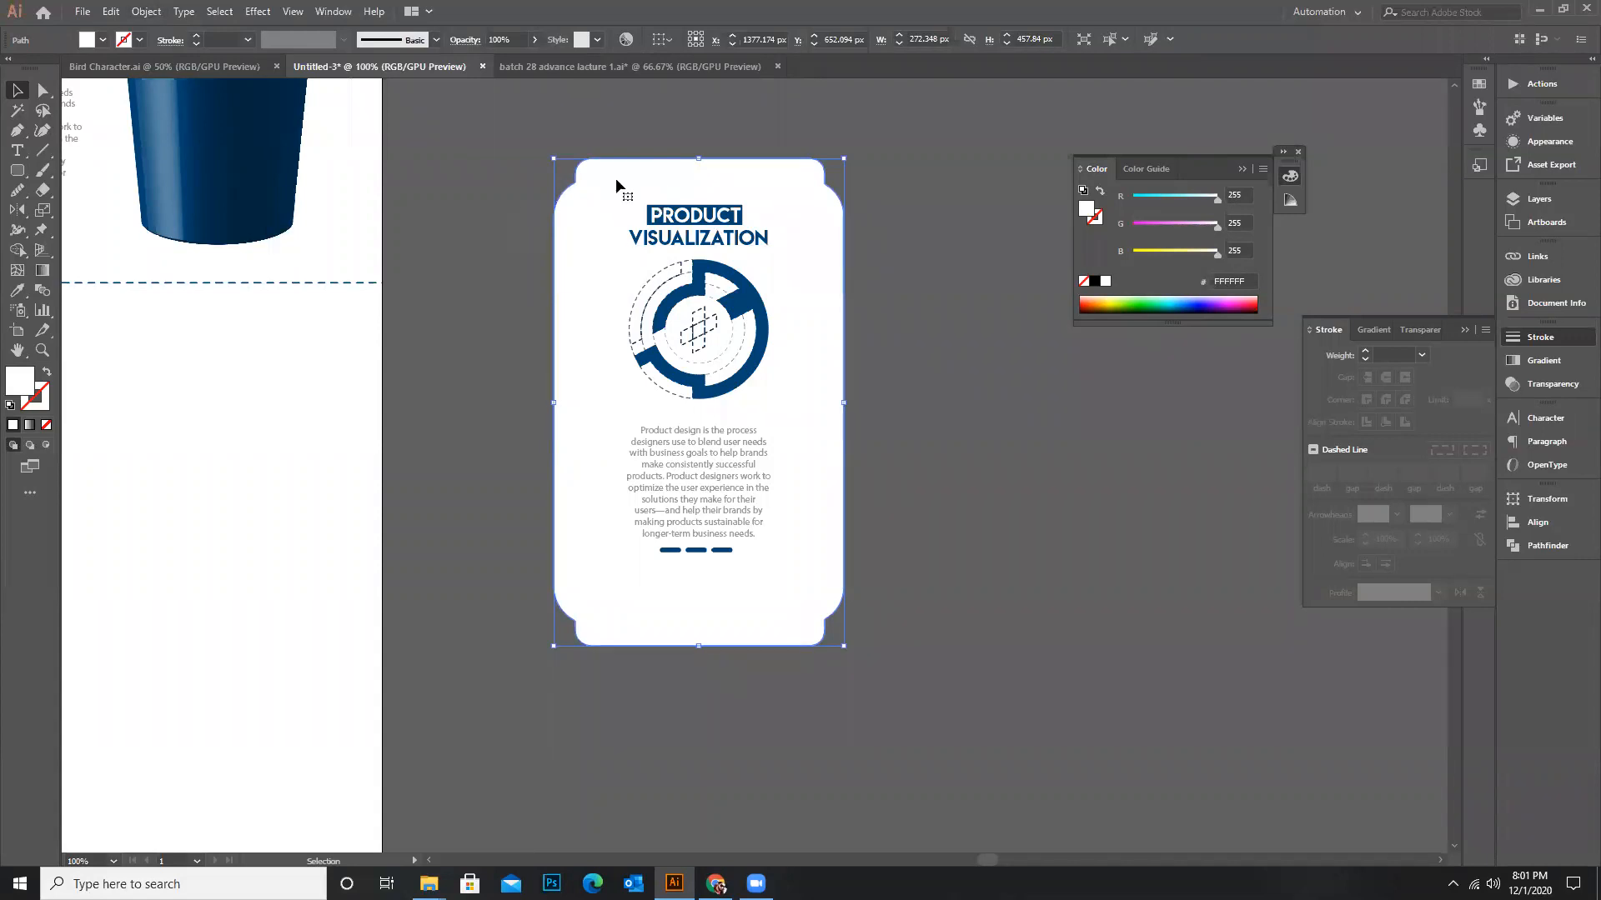
left_click(146, 11)
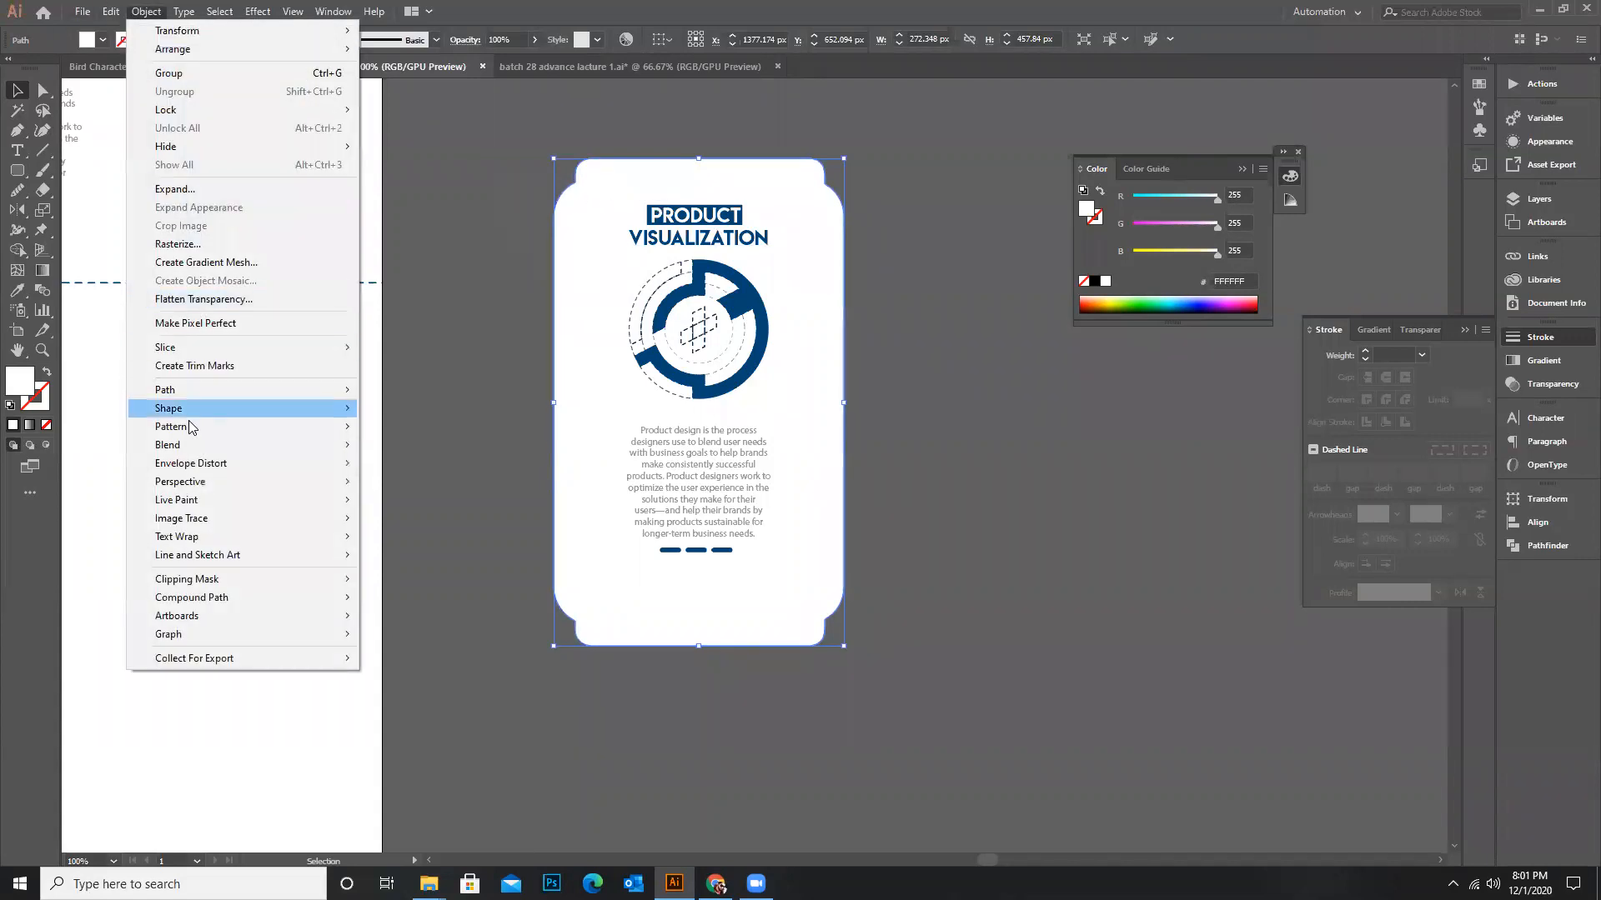
mouse_move(204, 445)
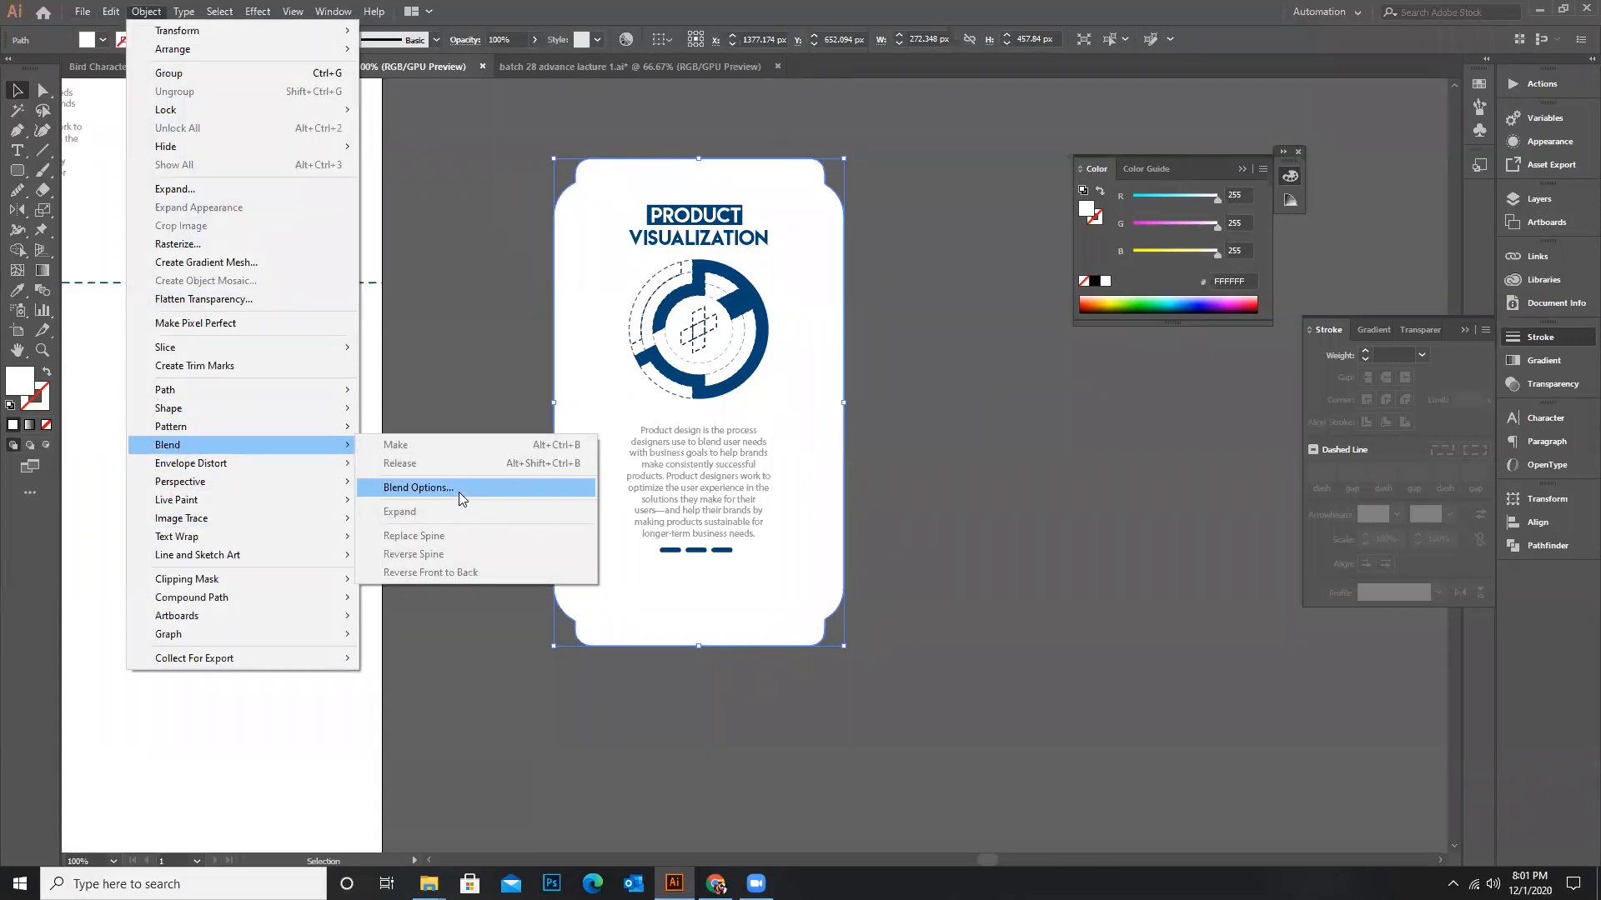
left_click(555, 487)
left_click(525, 493)
left_click(1058, 273)
Copy the blue lidded cup into the lower half of the sheet below the divider line and enlarge the copy slightly
scroll(767, 325, "up", 2)
left_click(435, 453)
scroll(708, 482, "down", 2)
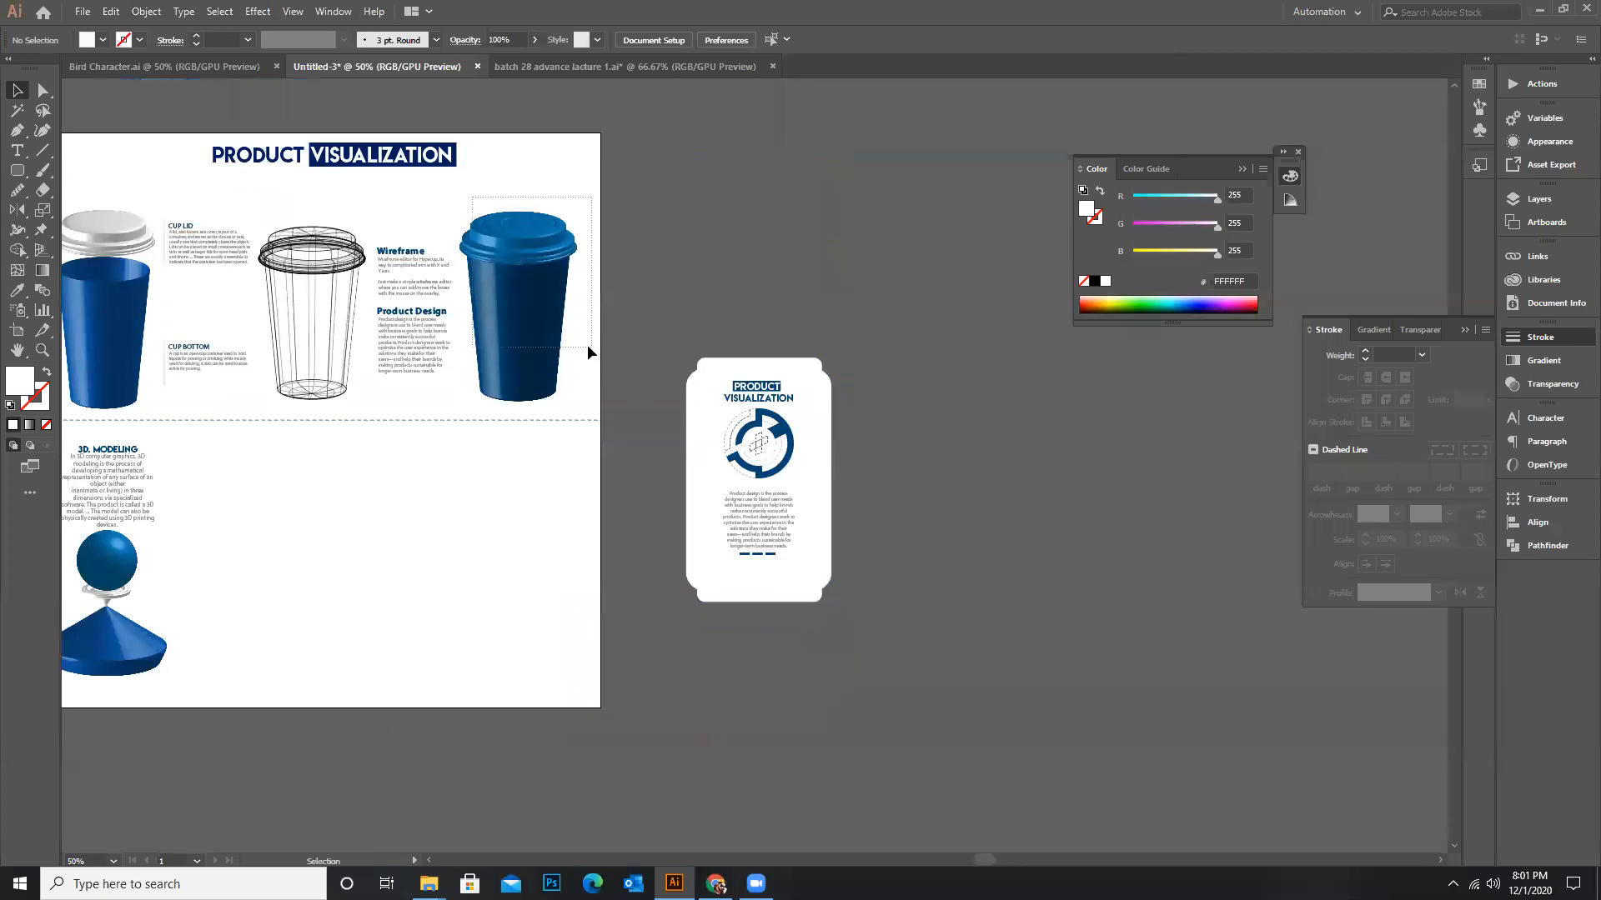
left_click(489, 319)
left_click_drag(489, 319, 350, 446)
left_click_drag(419, 527, 441, 567)
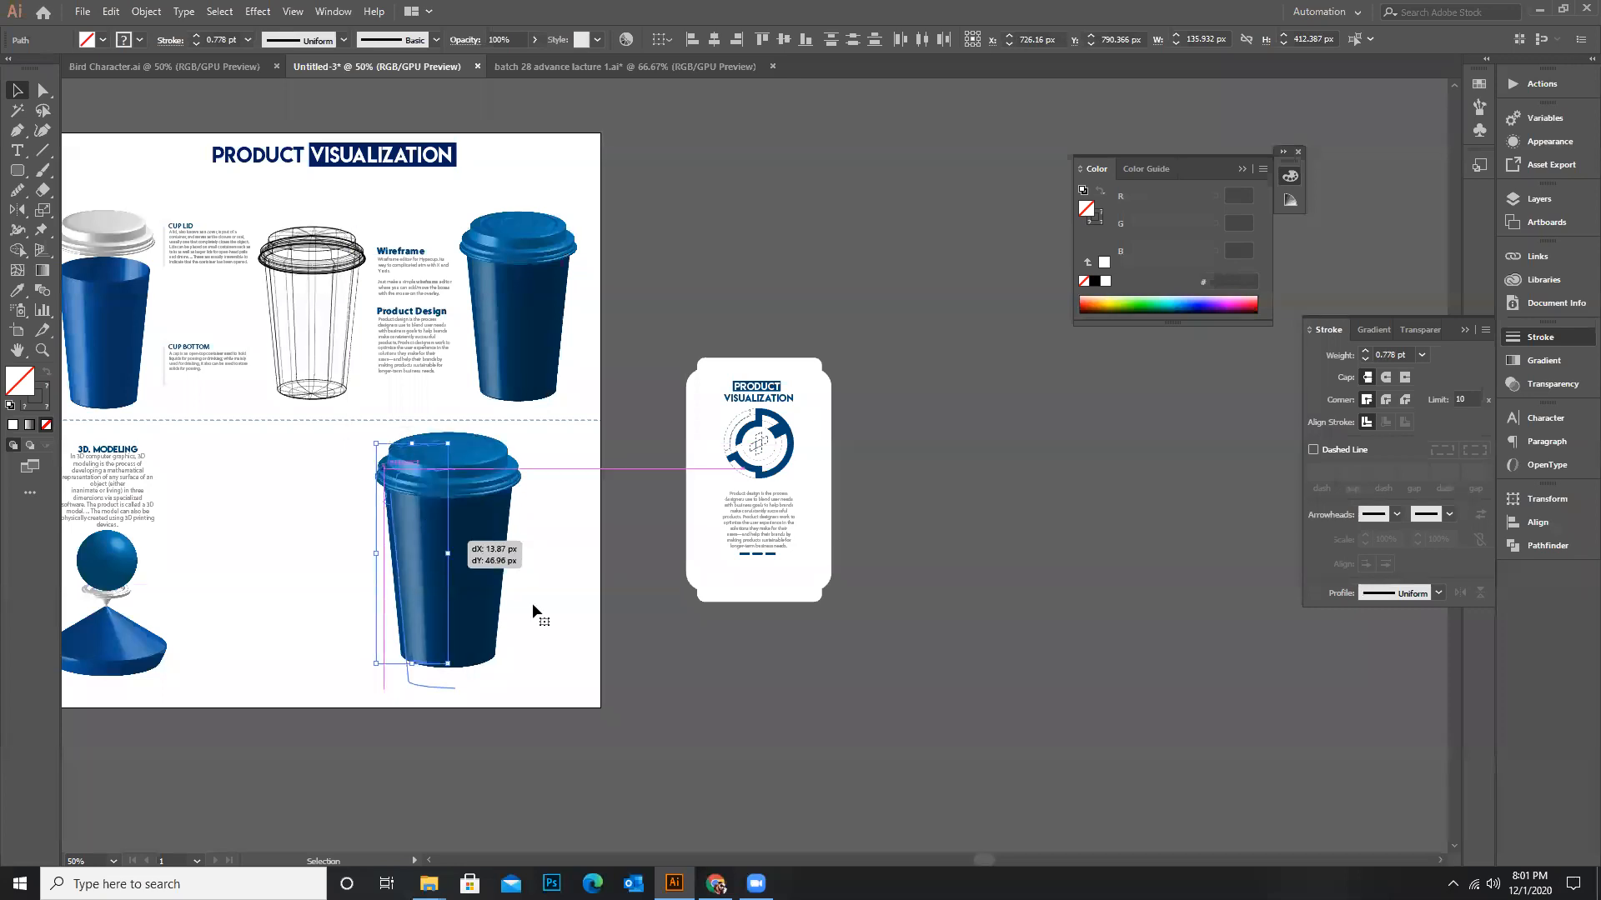
left_click(647, 671)
scroll(583, 574, "down", 2)
scroll(503, 531, "up", 1)
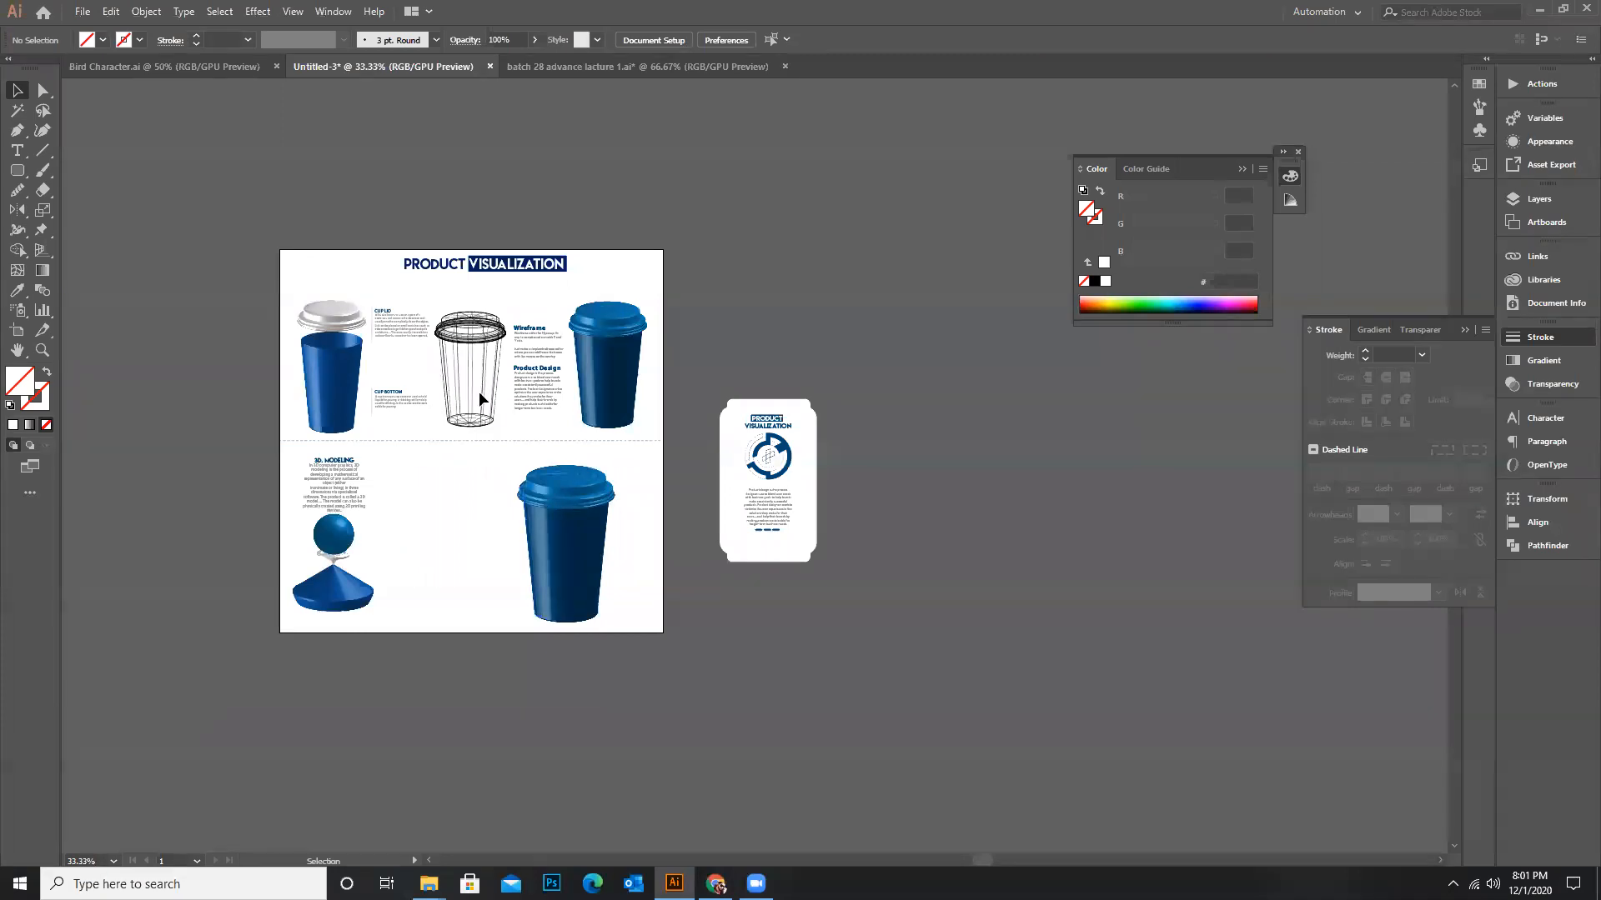
scroll(478, 392, "up", 1)
scroll(594, 225, "up", 1)
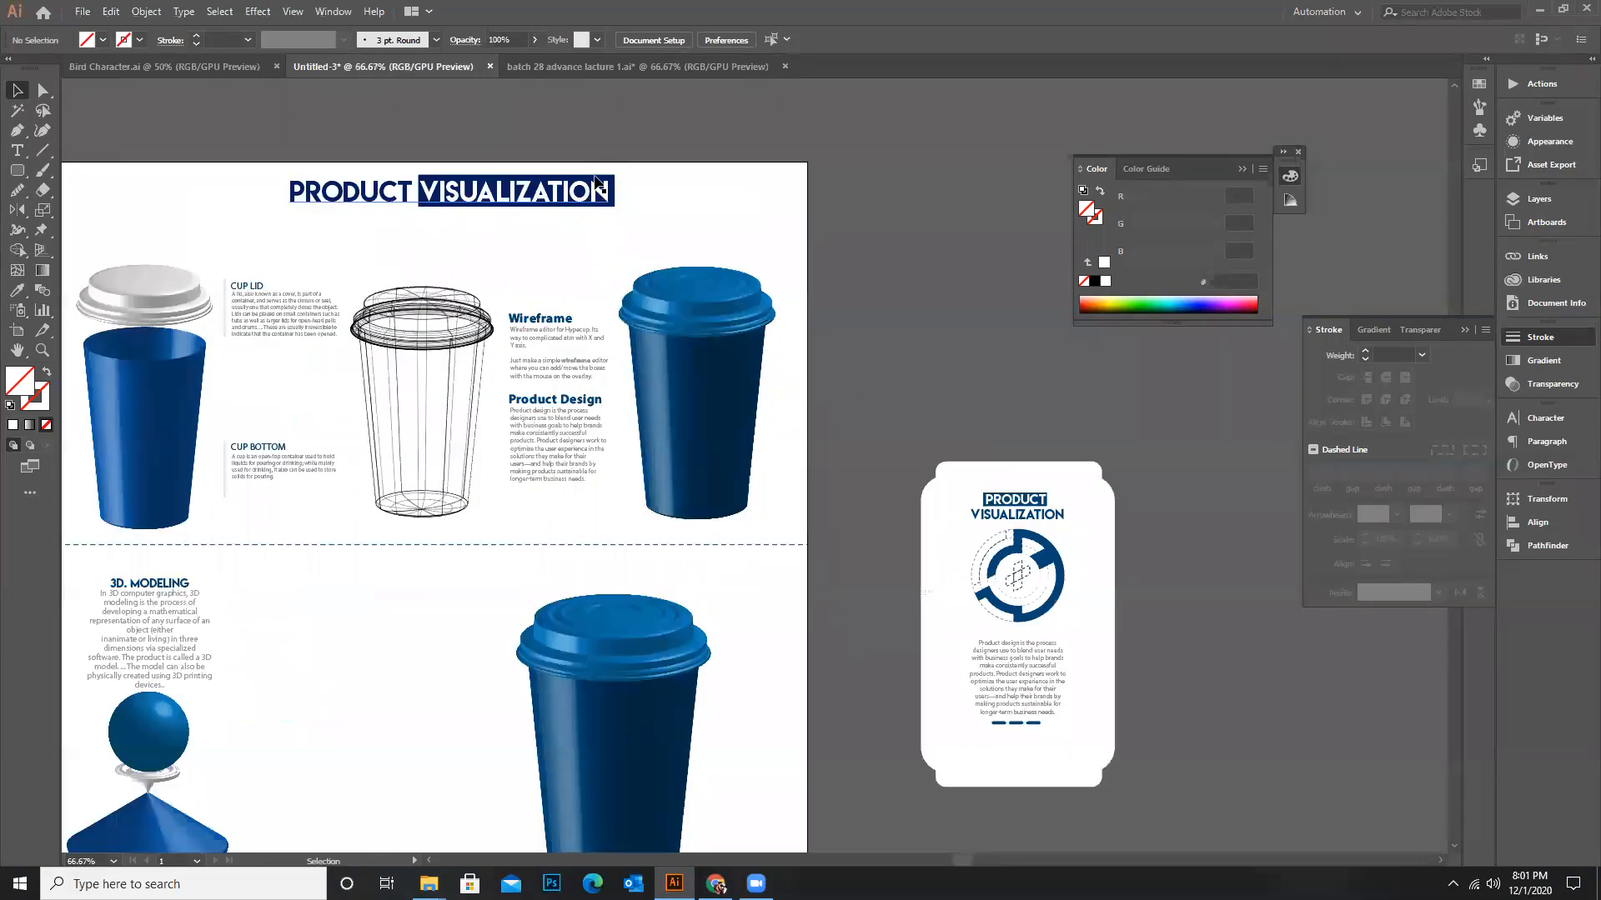
Recolour the rectangle behind VISUALIZATION in the sheet title with the blue of the can label's logo (004473)
left_click(607, 182)
key("i")
left_click(1058, 557)
left_click(18, 90)
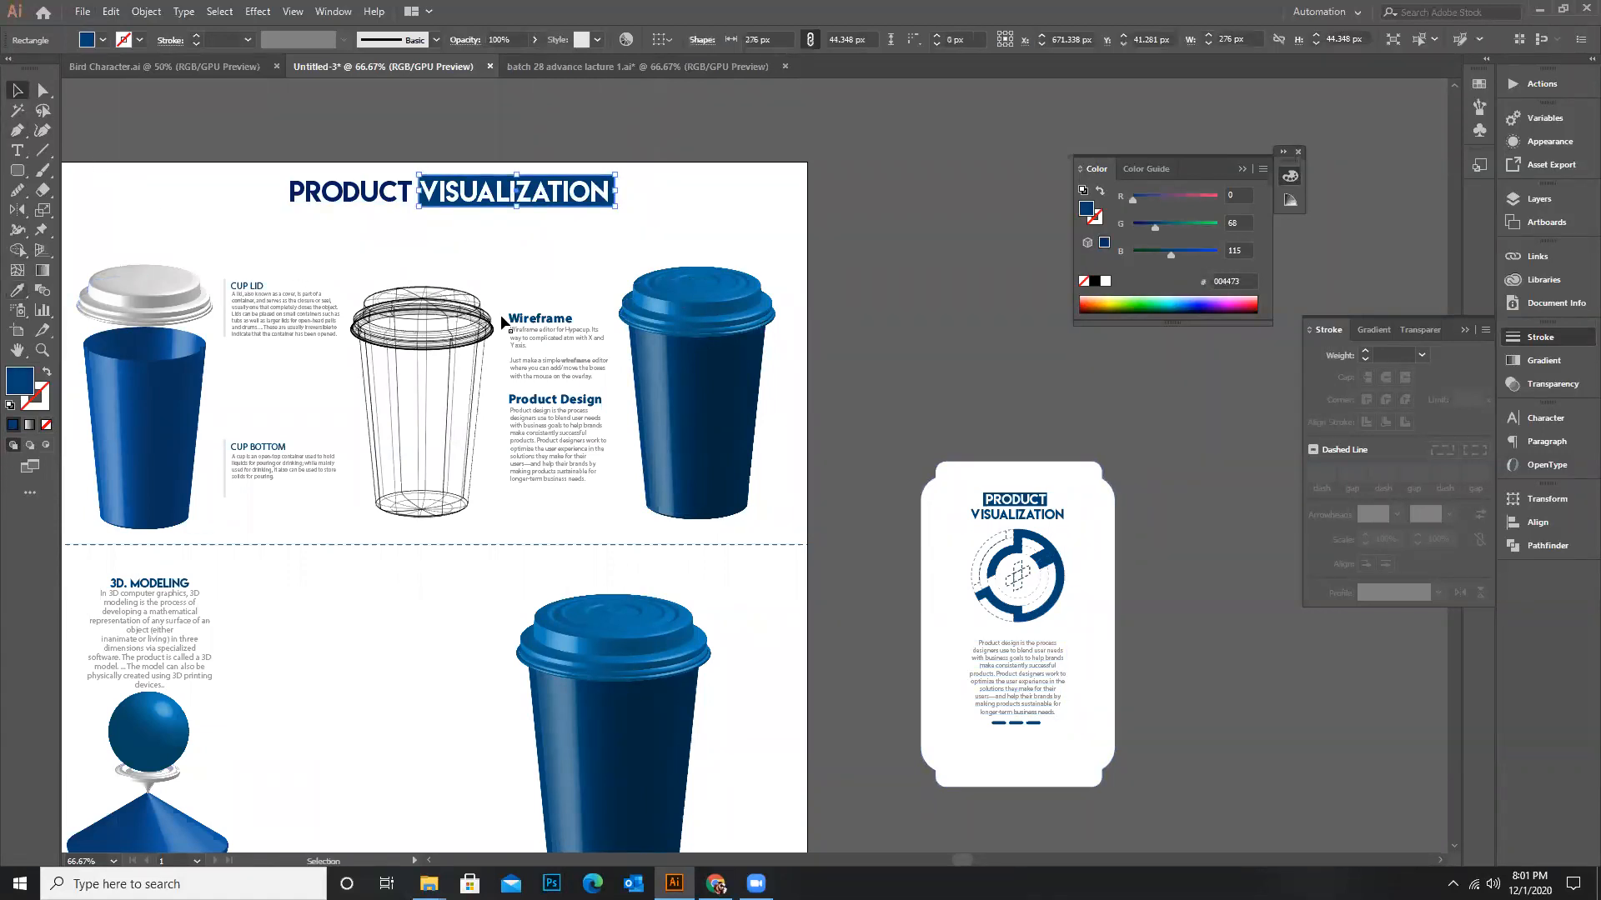
left_click(459, 340)
Duplicate the complete can label, placing the copy to the right of the original beside the artboard
scroll(644, 385, "down", 1)
scroll(692, 407, "down", 1)
scroll(1117, 542, "up", 2)
scroll(728, 467, "down", 2)
left_click_drag(688, 307, 895, 617)
left_click_drag(867, 551, 1105, 552)
scroll(815, 355, "down", 1)
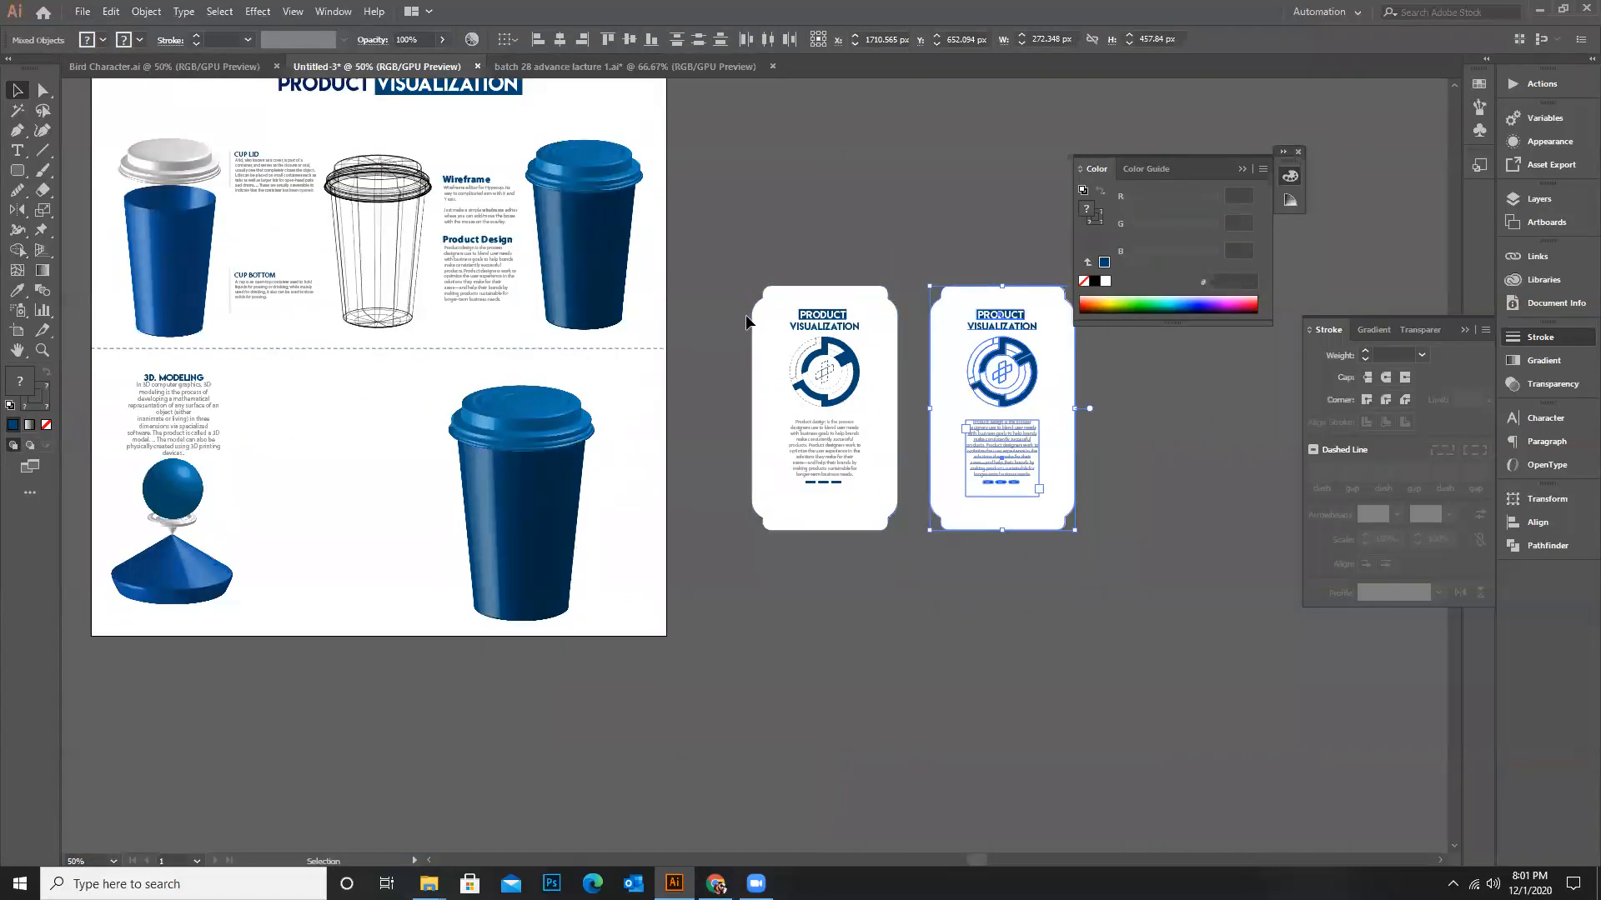
Fill the body of the original can label with light grey, RGB 232, 232, 232
left_click(782, 338)
double_click(20, 382)
left_click(1060, 452)
left_click(1216, 387)
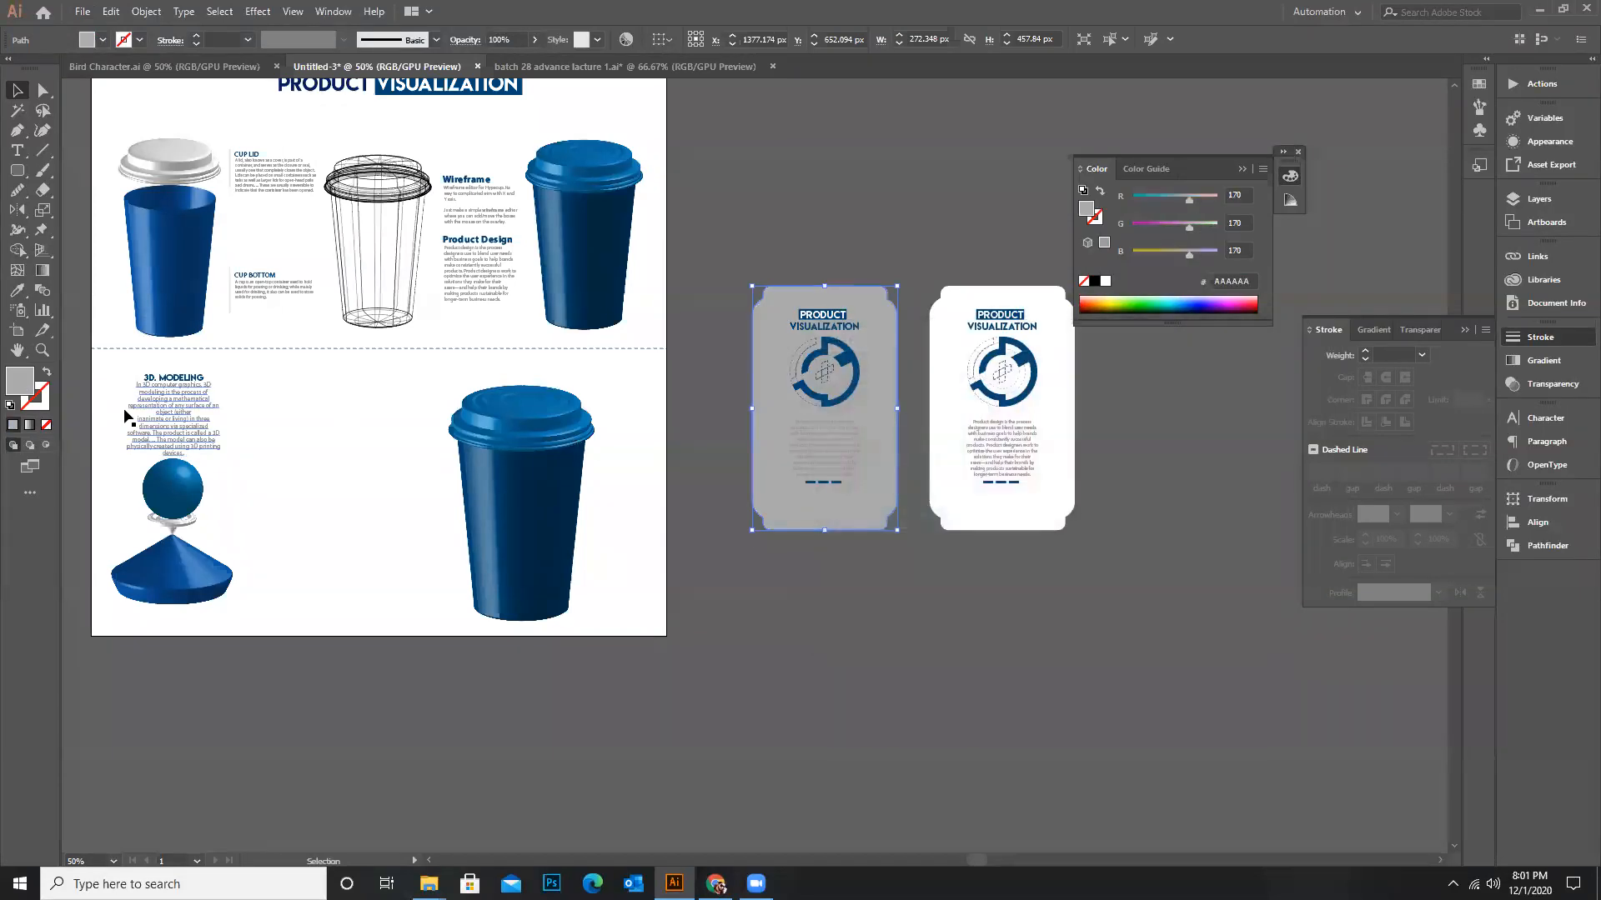
double_click(25, 384)
left_click_drag(1050, 423, 1052, 399)
left_click(1215, 392)
left_click(786, 242)
Move the grey can label onto the sheet between the 3D. Modeling block and the large cup, and scale it down to fit
left_click_drag(849, 379, 374, 450)
left_click_drag(423, 361, 385, 429)
mouse_move(351, 507)
left_mouse_down()
mouse_move(352, 466)
mouse_move(351, 518)
mouse_move(359, 487)
left_mouse_up()
left_click(710, 493)
scroll(328, 498, "up", 1)
Copy the Label Design heading and paragraph from the batch 28 advance lecture document into Untitled-3, placing them at the small can label
left_click_drag(119, 341, 383, 371)
key("ctrl+z")
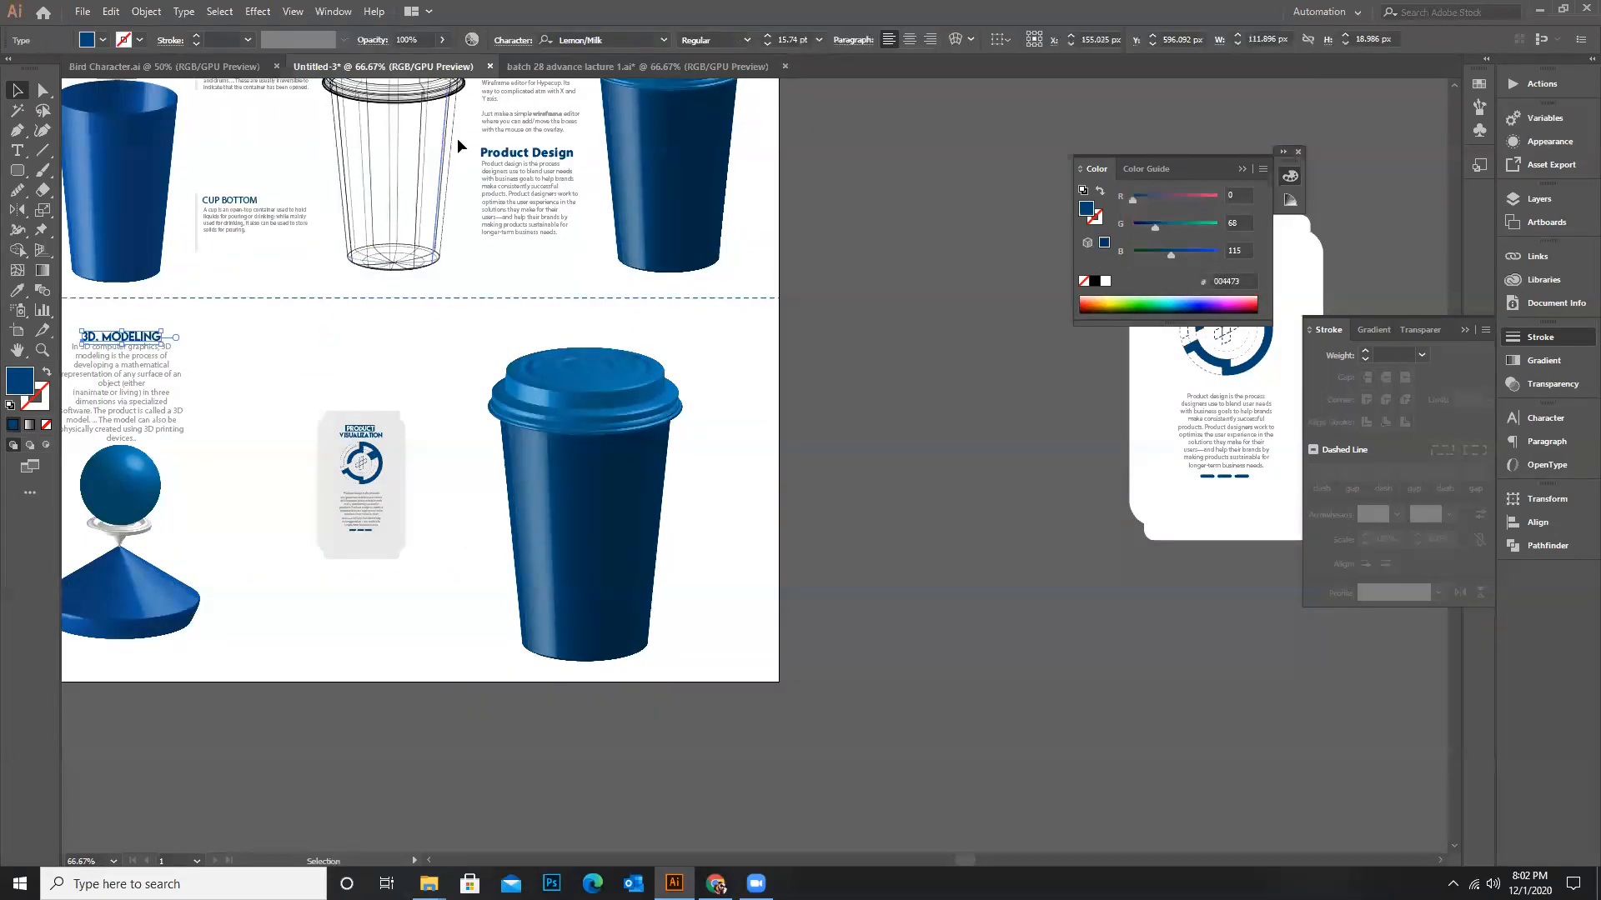
left_click(607, 67)
left_click(750, 532)
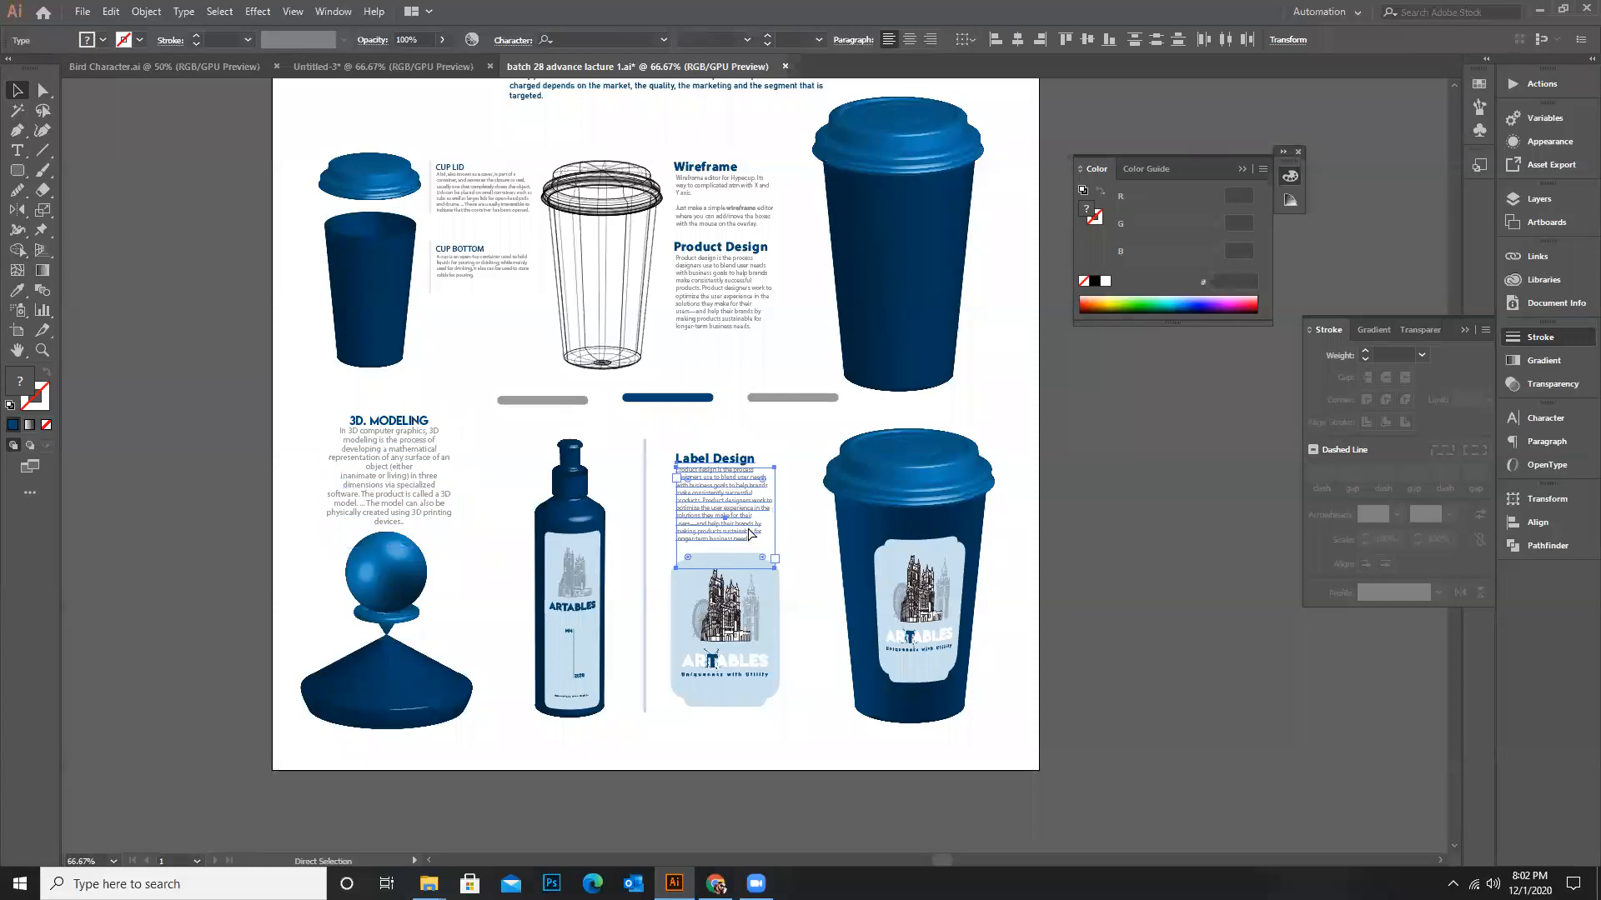
left_click(384, 66)
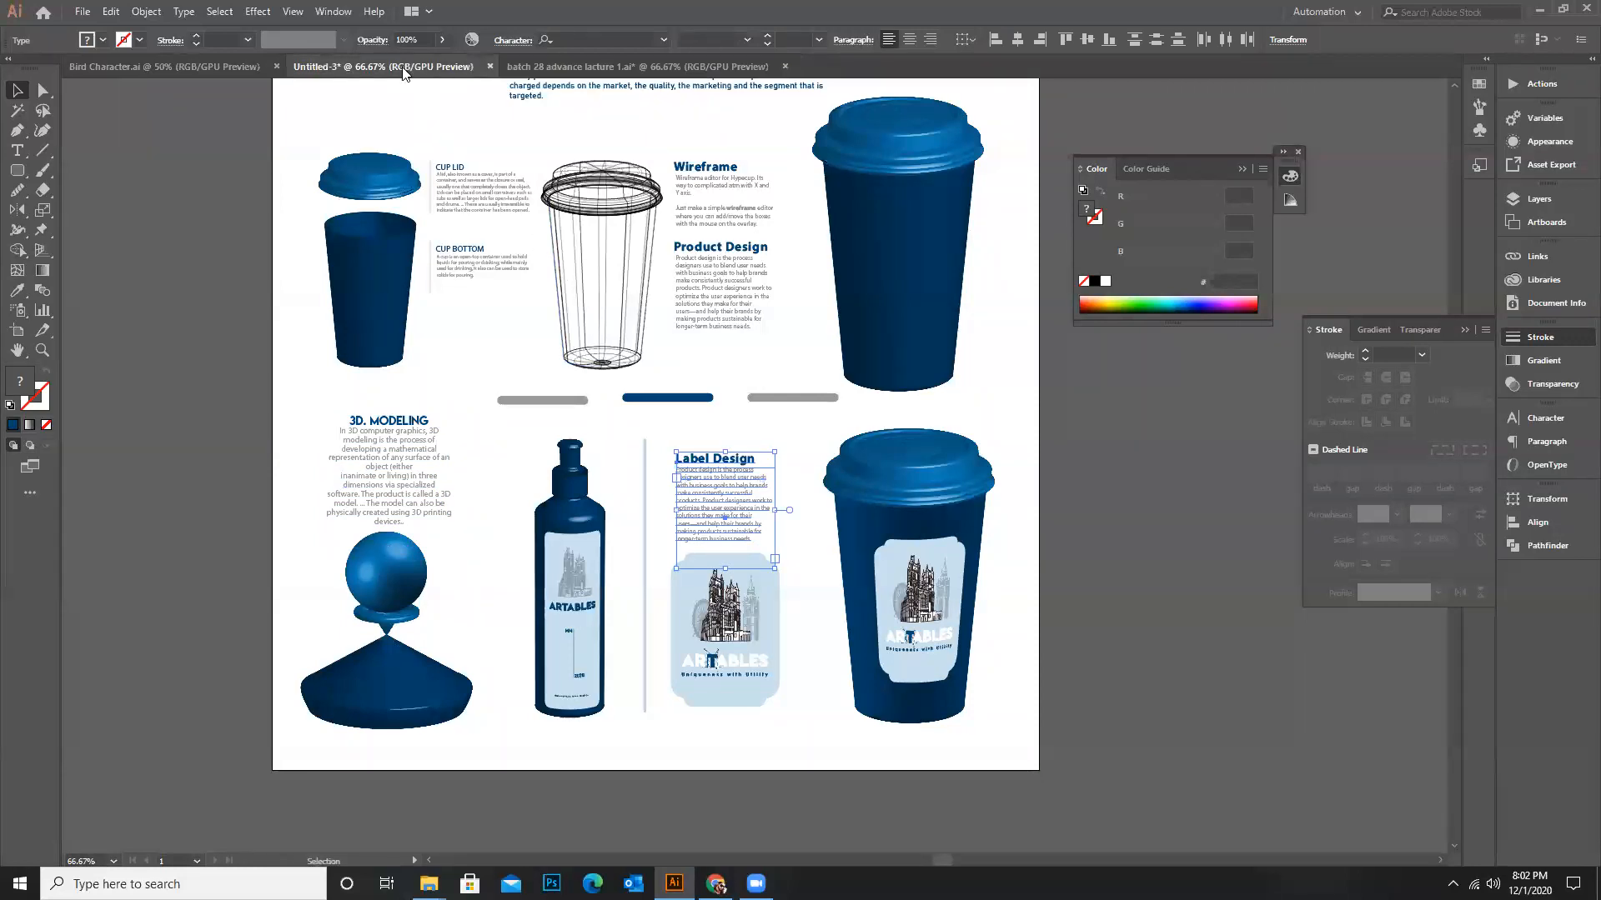
key("ctrl+v")
left_click_drag(753, 461, 381, 383)
left_click(304, 479)
Move the can label below the Label Design paragraph and line the text block up with the label's left edge and the 3D. Modeling heading
left_click_drag(405, 544, 408, 544)
left_click_drag(369, 492, 375, 529)
left_click(395, 434)
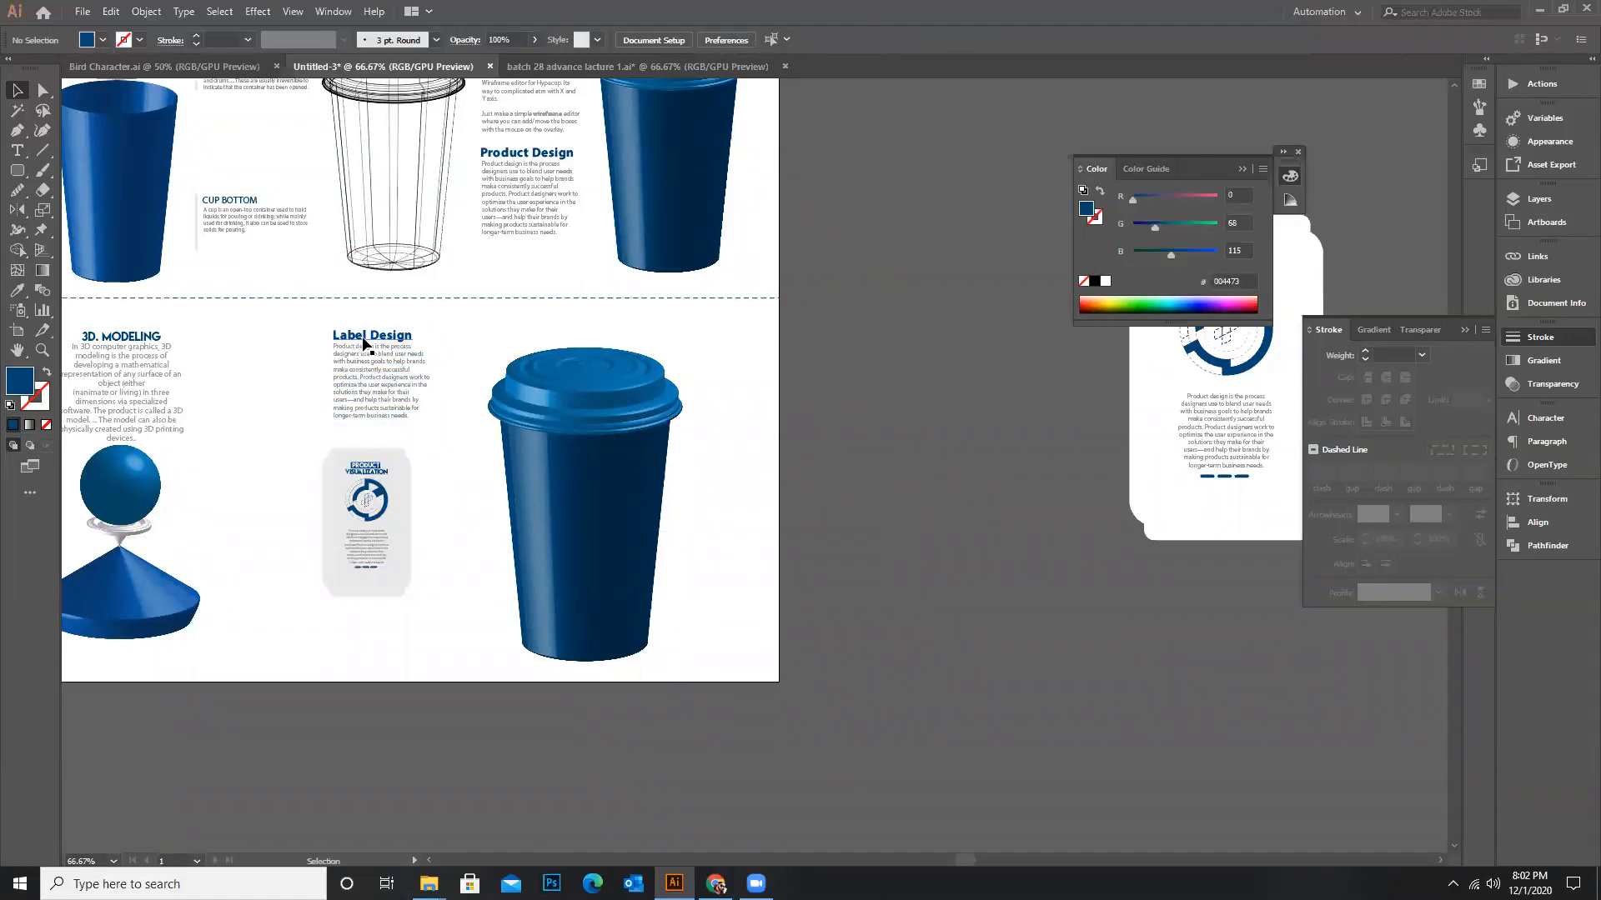
mouse_move(375, 383)
left_mouse_down()
mouse_move(357, 377)
mouse_move(363, 423)
mouse_move(379, 369)
left_mouse_up()
left_click(371, 382, "shift")
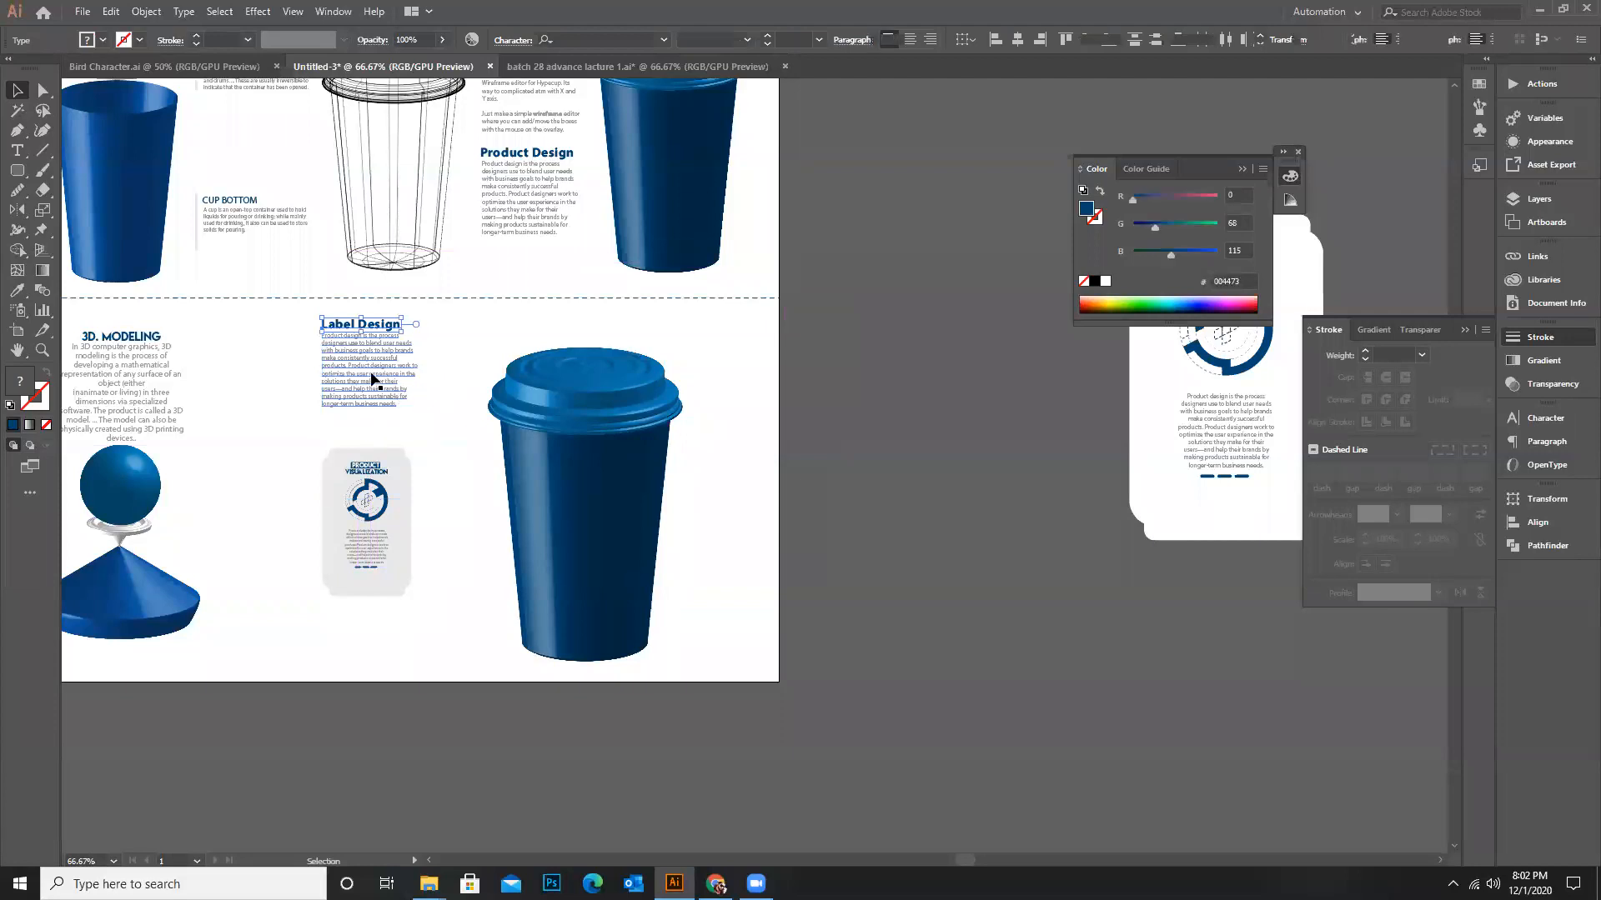
left_click_drag(297, 313, 366, 388)
left_click(447, 524)
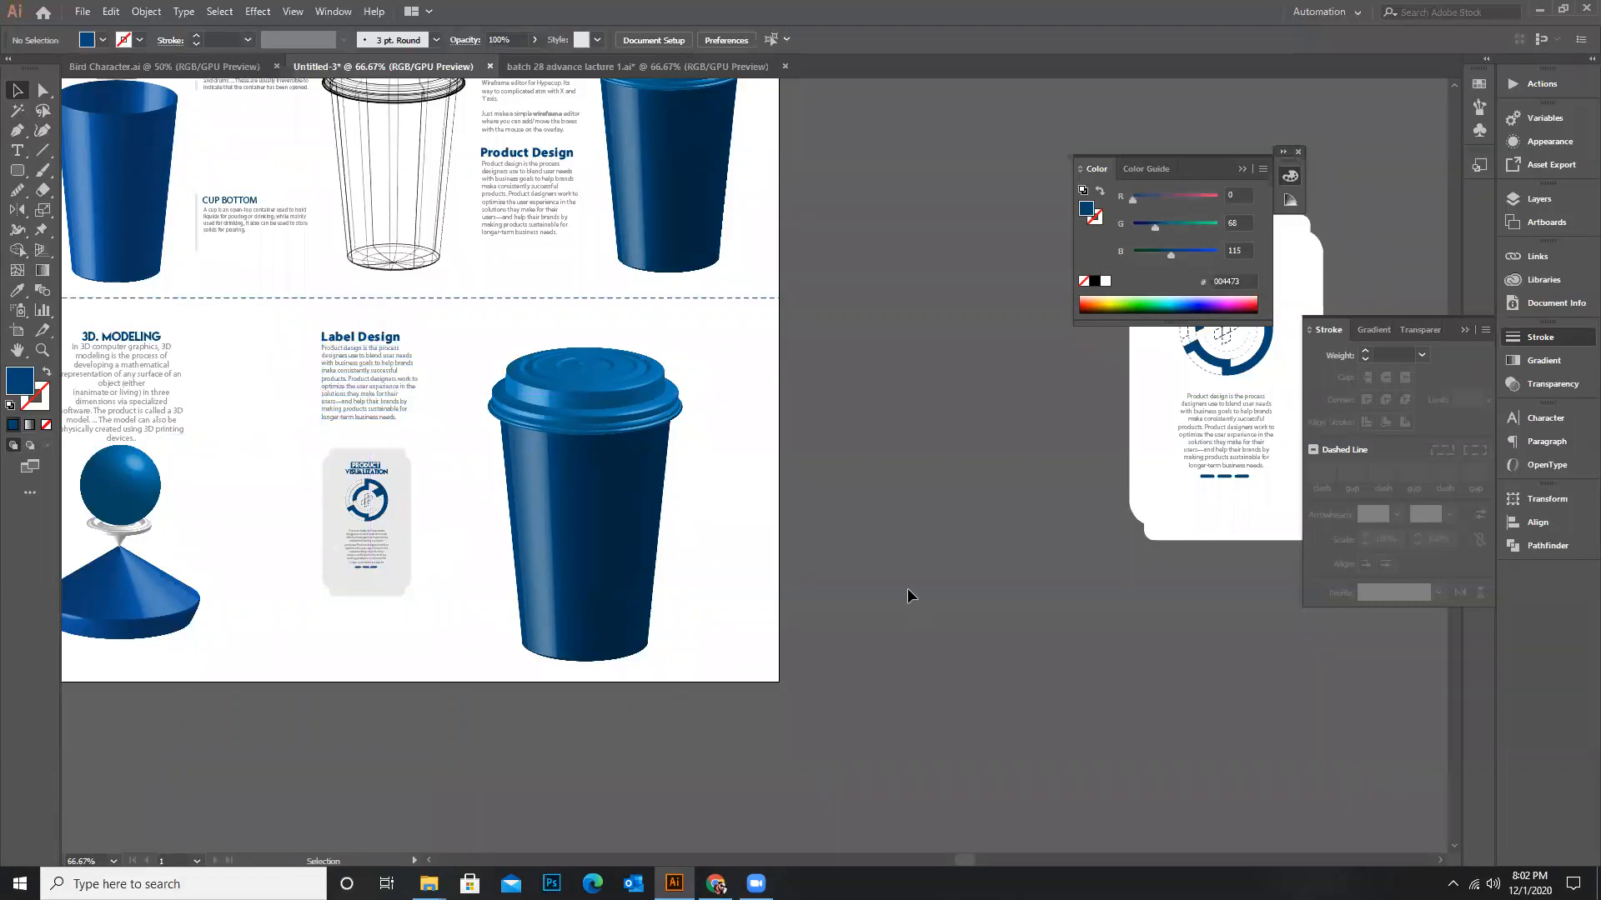
Draw a vertical rounded bar about 9 px wide and 87 px high beside the 3D. Modeling text and repeat it downward to make three
left_click_drag(17, 172, 65, 192)
left_click_drag(248, 325, 256, 397)
key("ctrl+z")
left_click_drag(261, 325, 263, 453)
key("v")
left_click(275, 371)
key("ctrl+d")
left_click(280, 599)
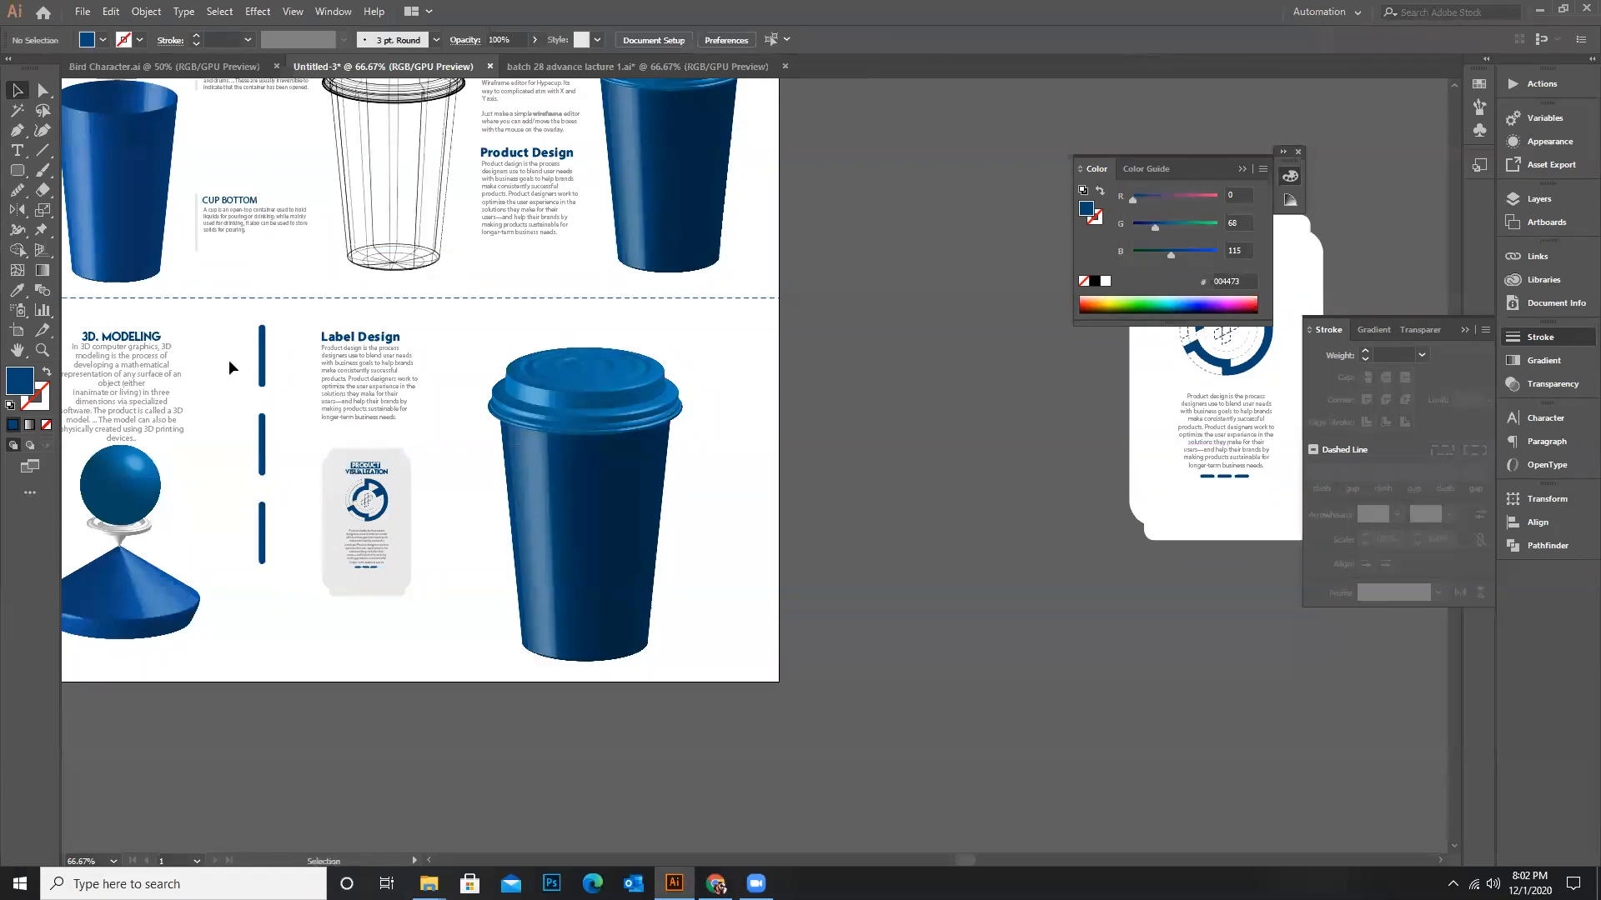
Move the three vertical bars slightly down and fill the upper and lower ones with the can label's light grey
left_click_drag(290, 547, 290, 547)
left_click_drag(260, 453, 260, 495)
left_click(245, 413)
left_click_drag(276, 389, 283, 563)
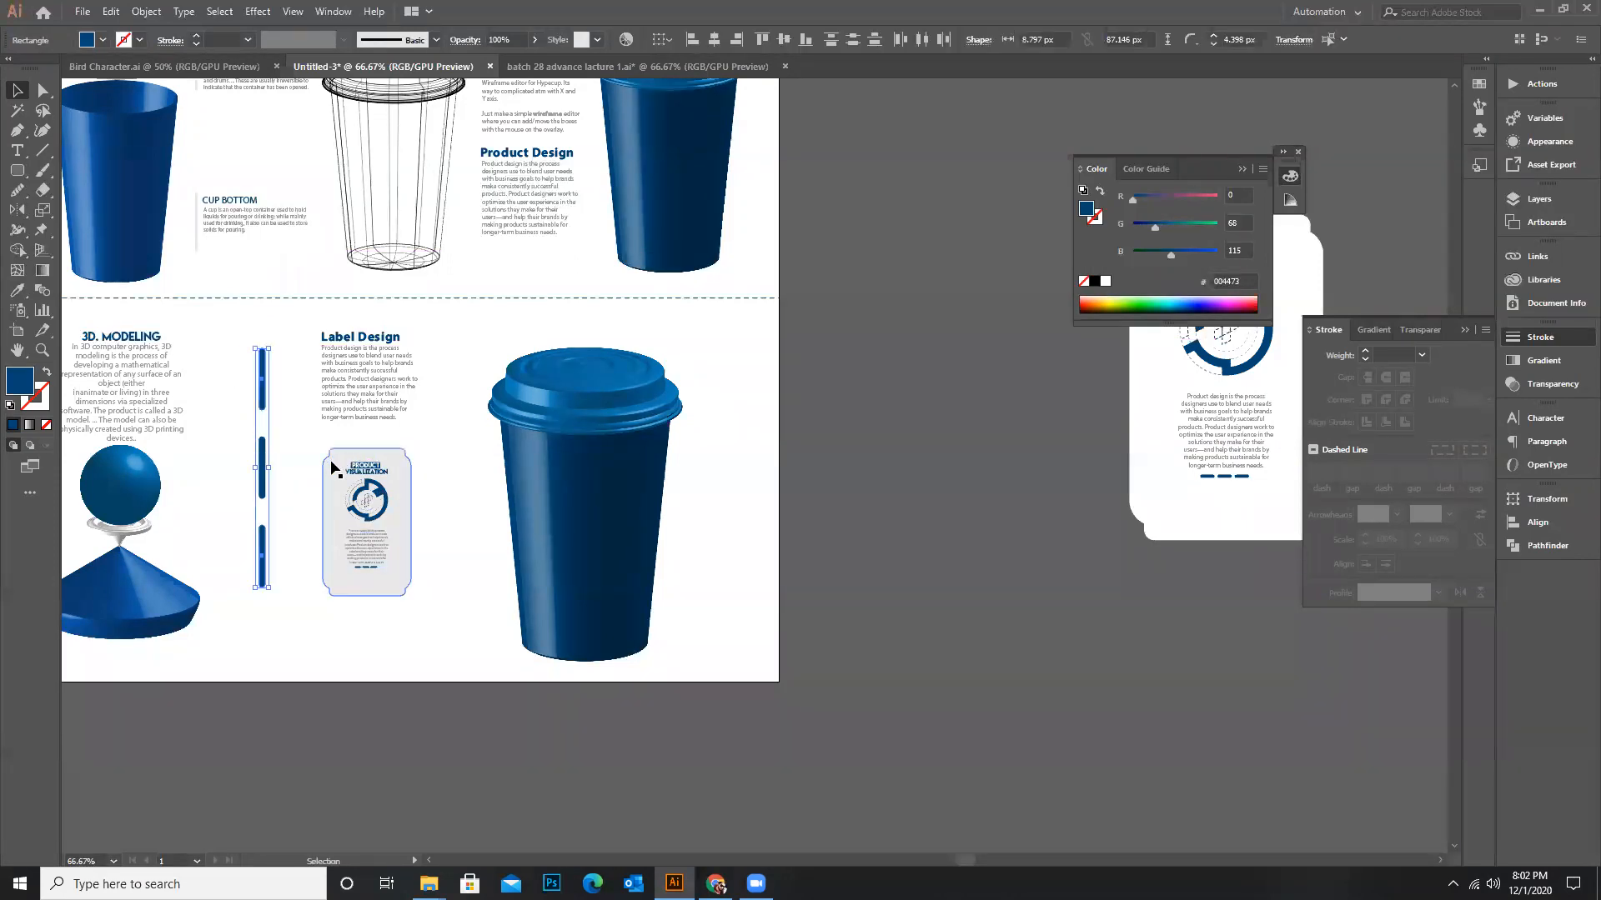
key("i")
left_click(331, 464)
left_click(18, 94)
left_click(220, 393)
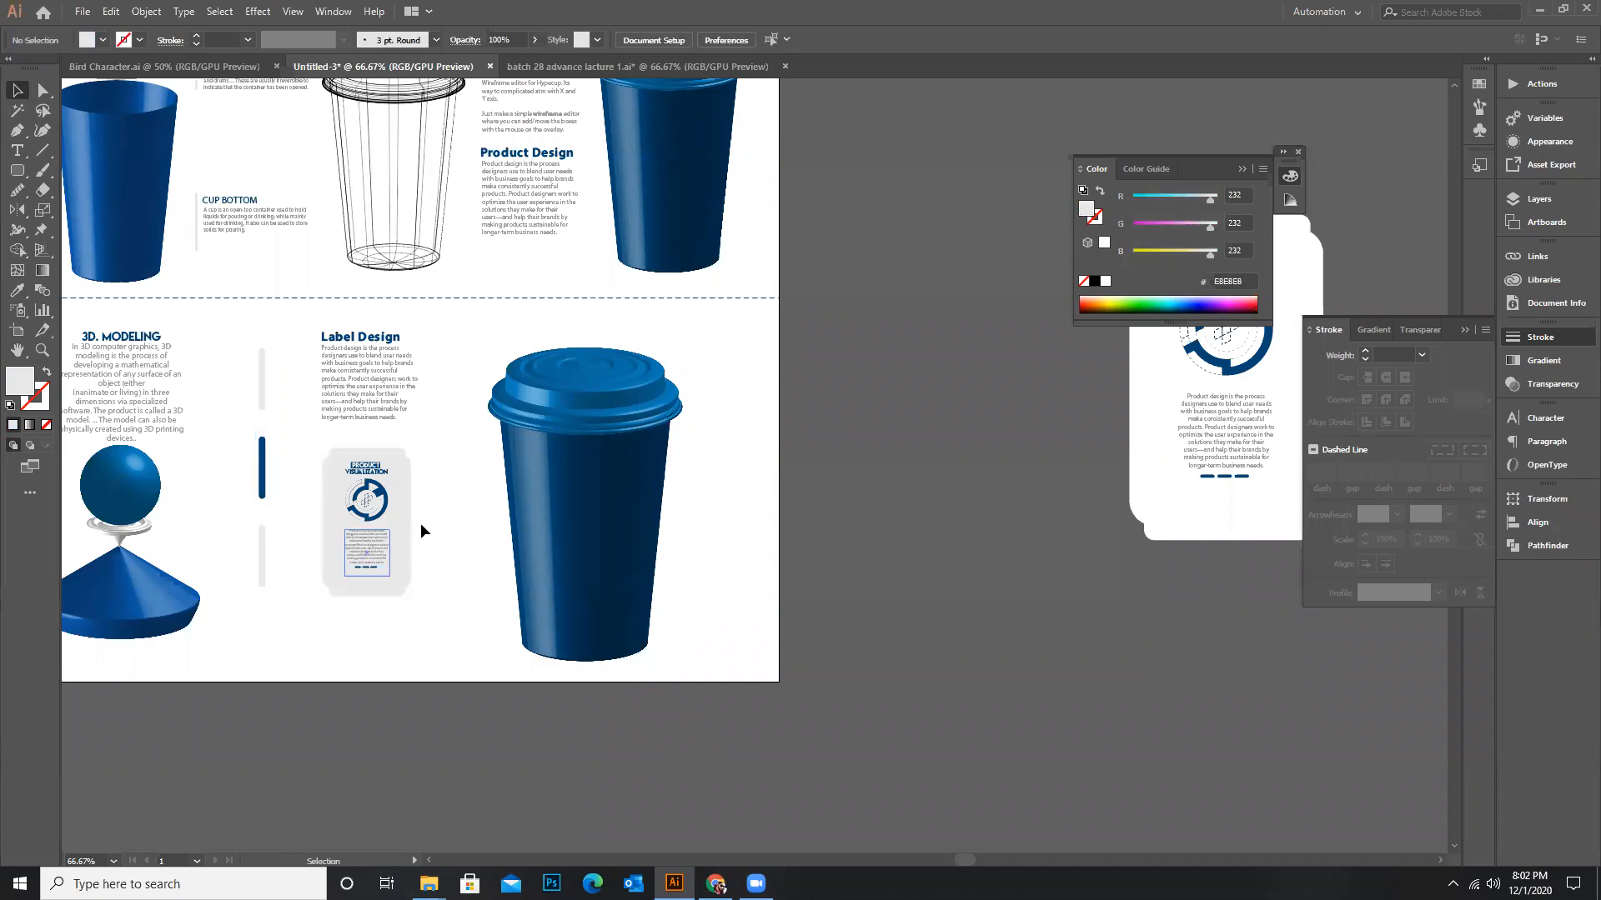
Move the 3D. Modeling heading, text and illustration together slightly left, in line with the cup above
scroll(483, 542, "down", 1)
left_click_drag(147, 349, 245, 565)
left_click(322, 615)
scroll(224, 311, "up", 1)
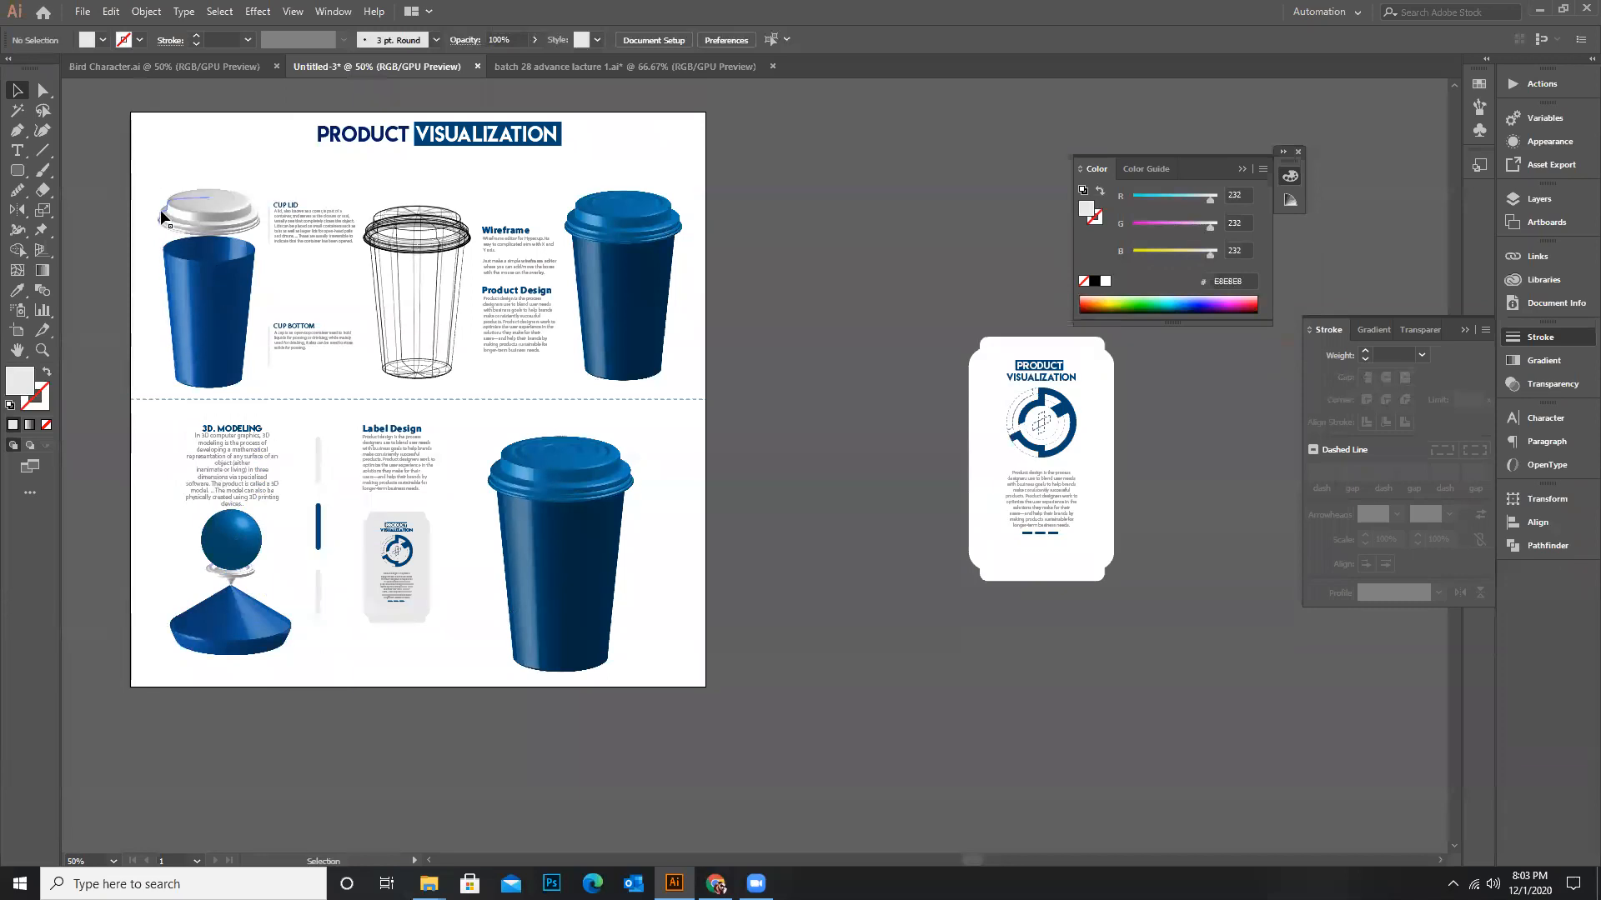
left_click_drag(270, 656, 245, 643)
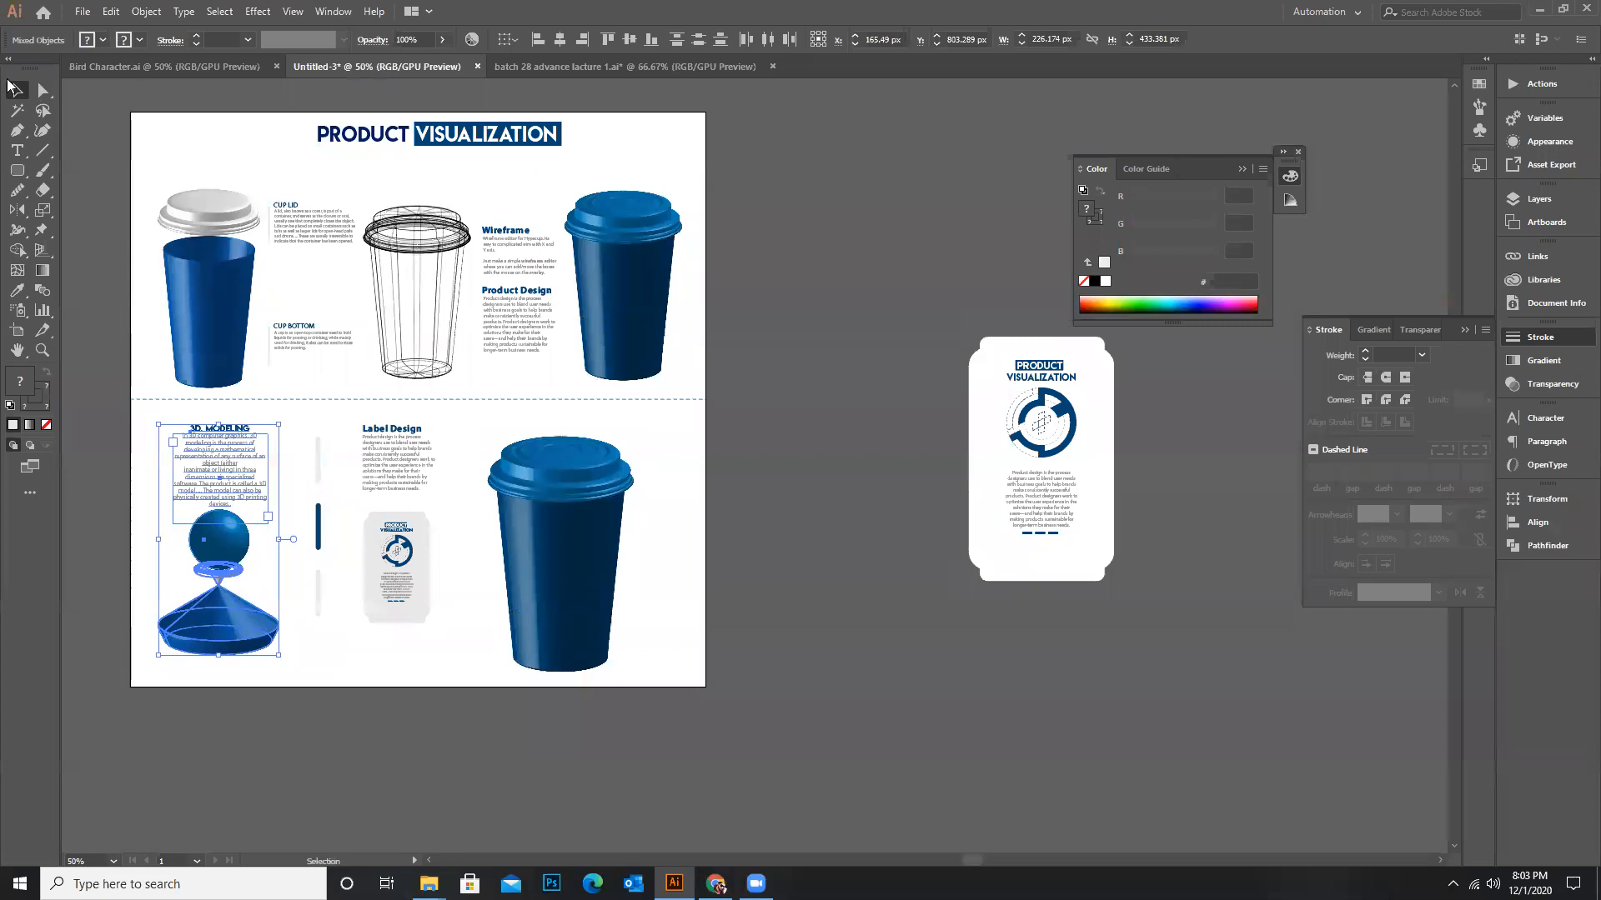
Enlarge the Label Design text and can label together to about 160 by 435 px and shift them about 15 px left
left_click(609, 68)
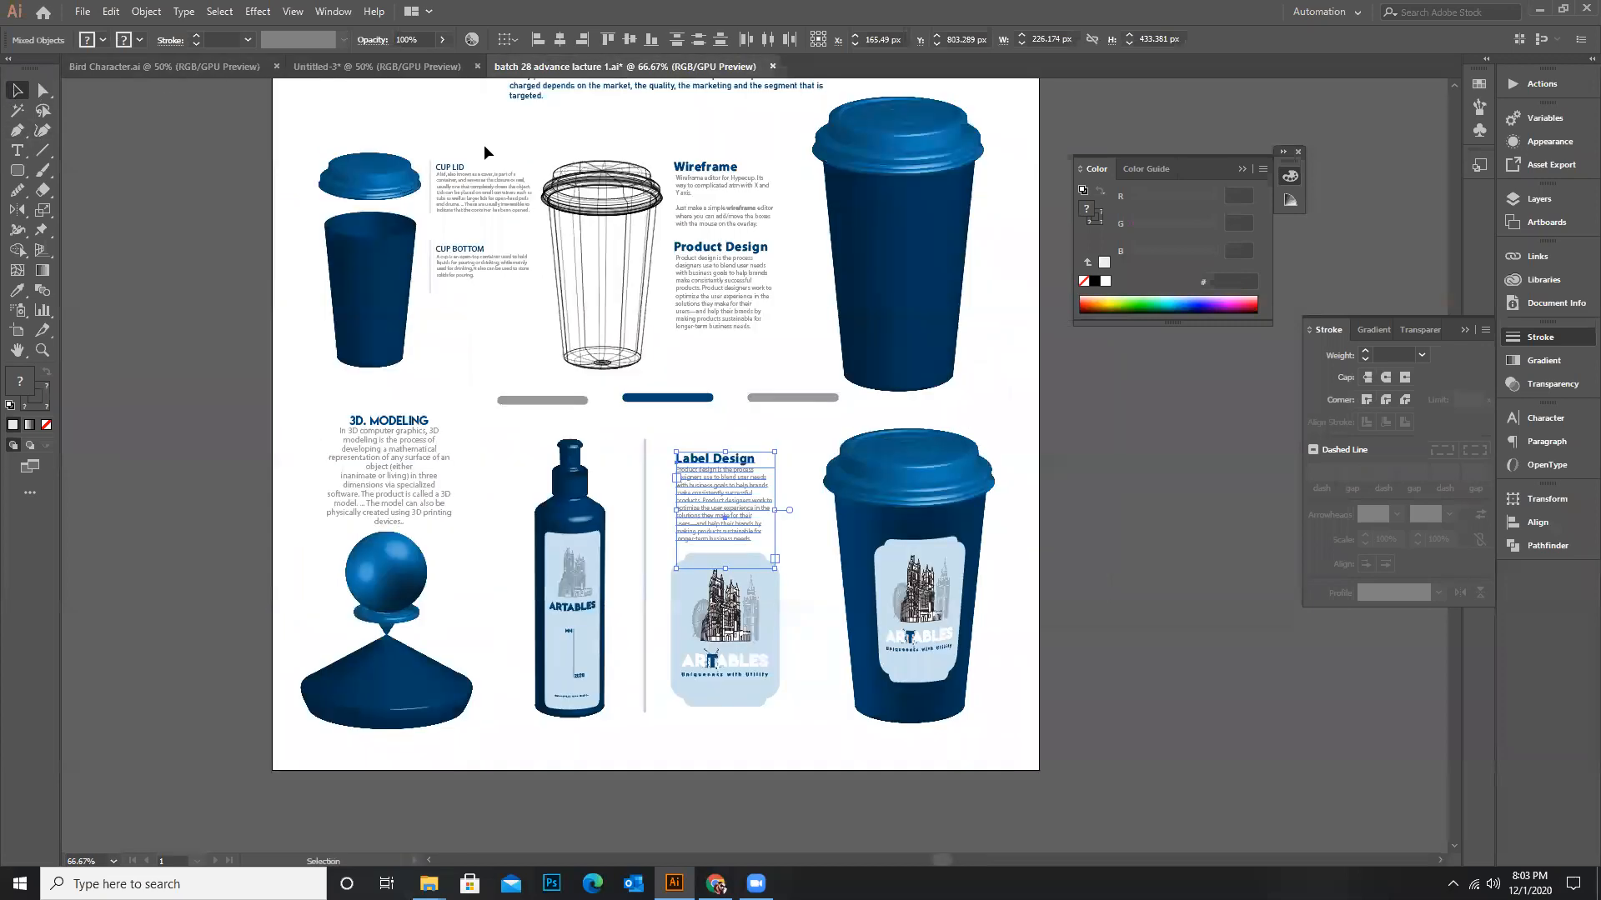
scroll(376, 208, "up", 2)
left_click(318, 66)
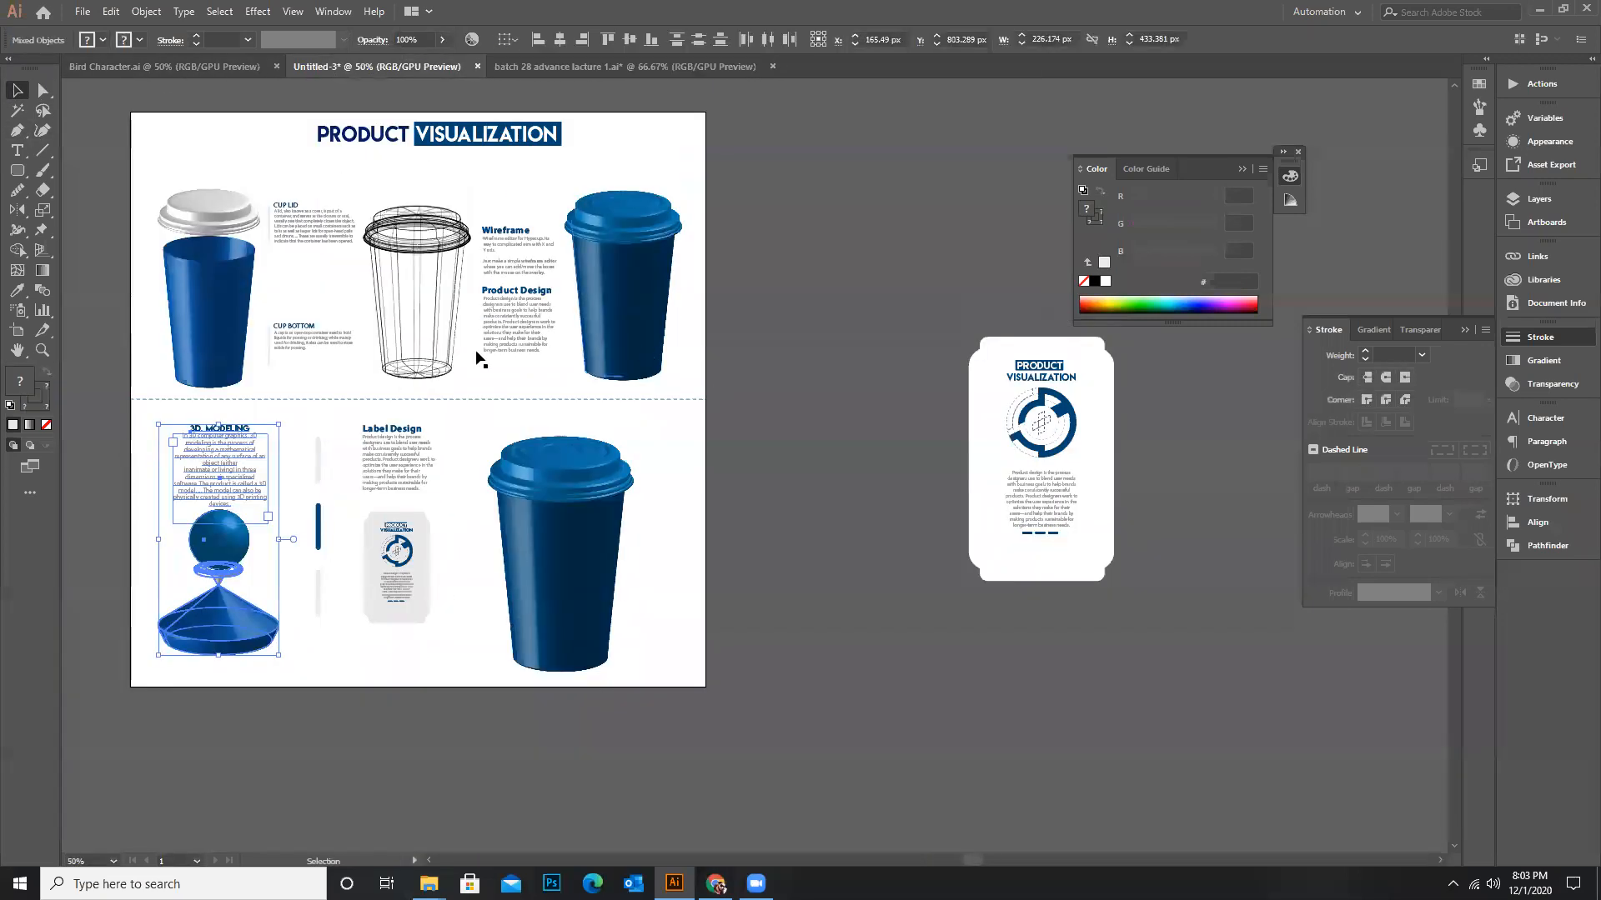
scroll(470, 528, "down", 1)
scroll(506, 531, "up", 2)
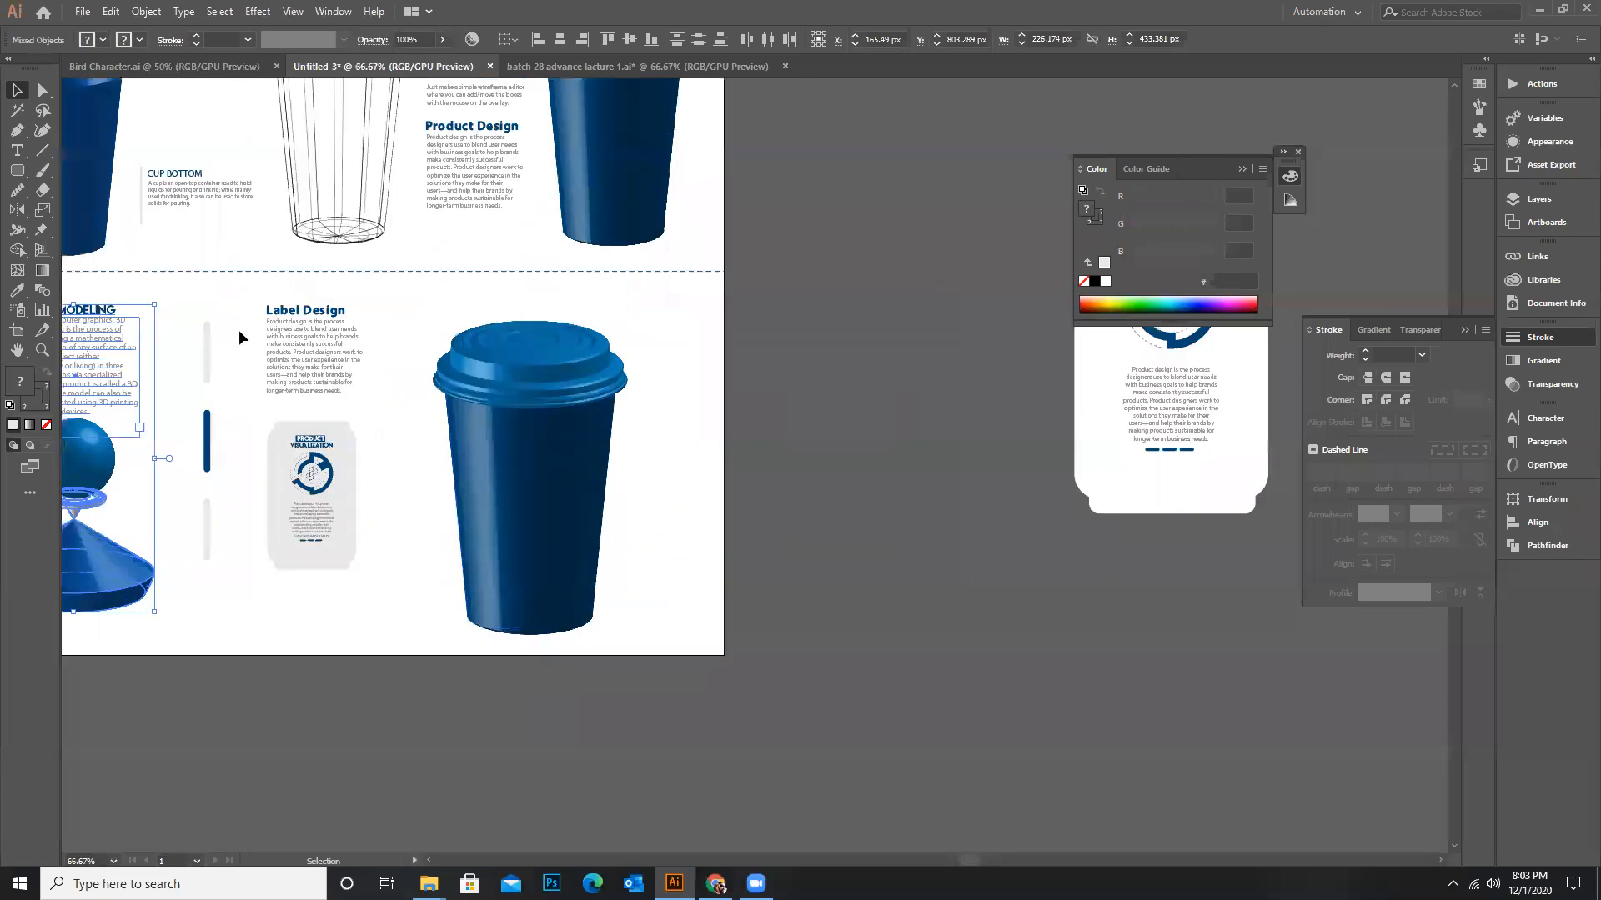
left_click_drag(244, 297, 385, 615)
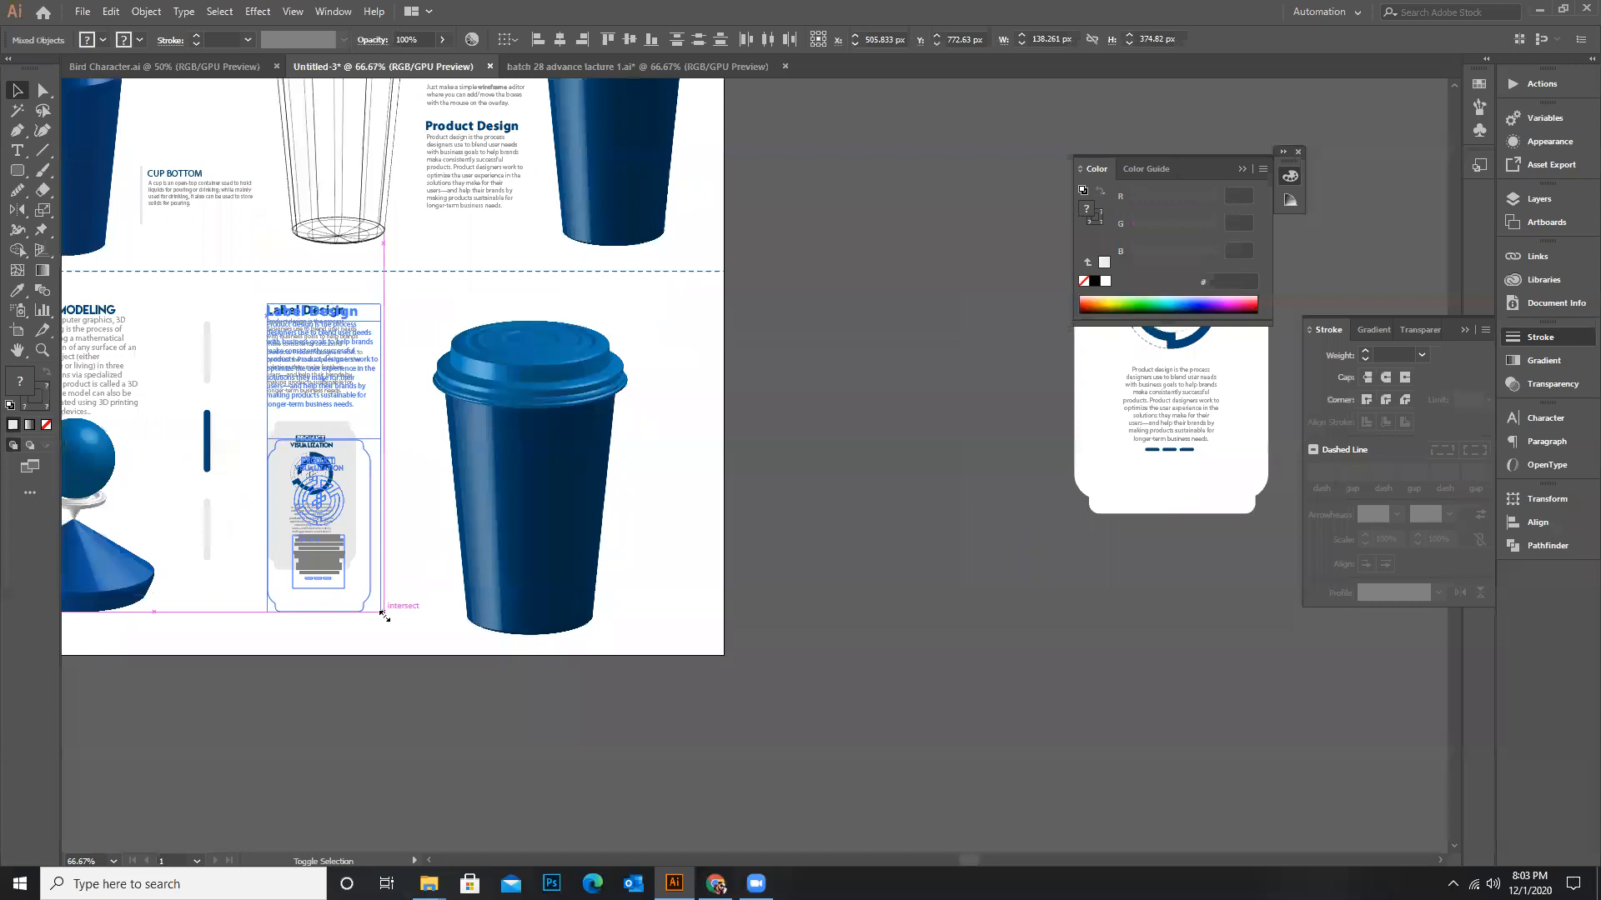
left_click_drag(340, 458, 305, 397)
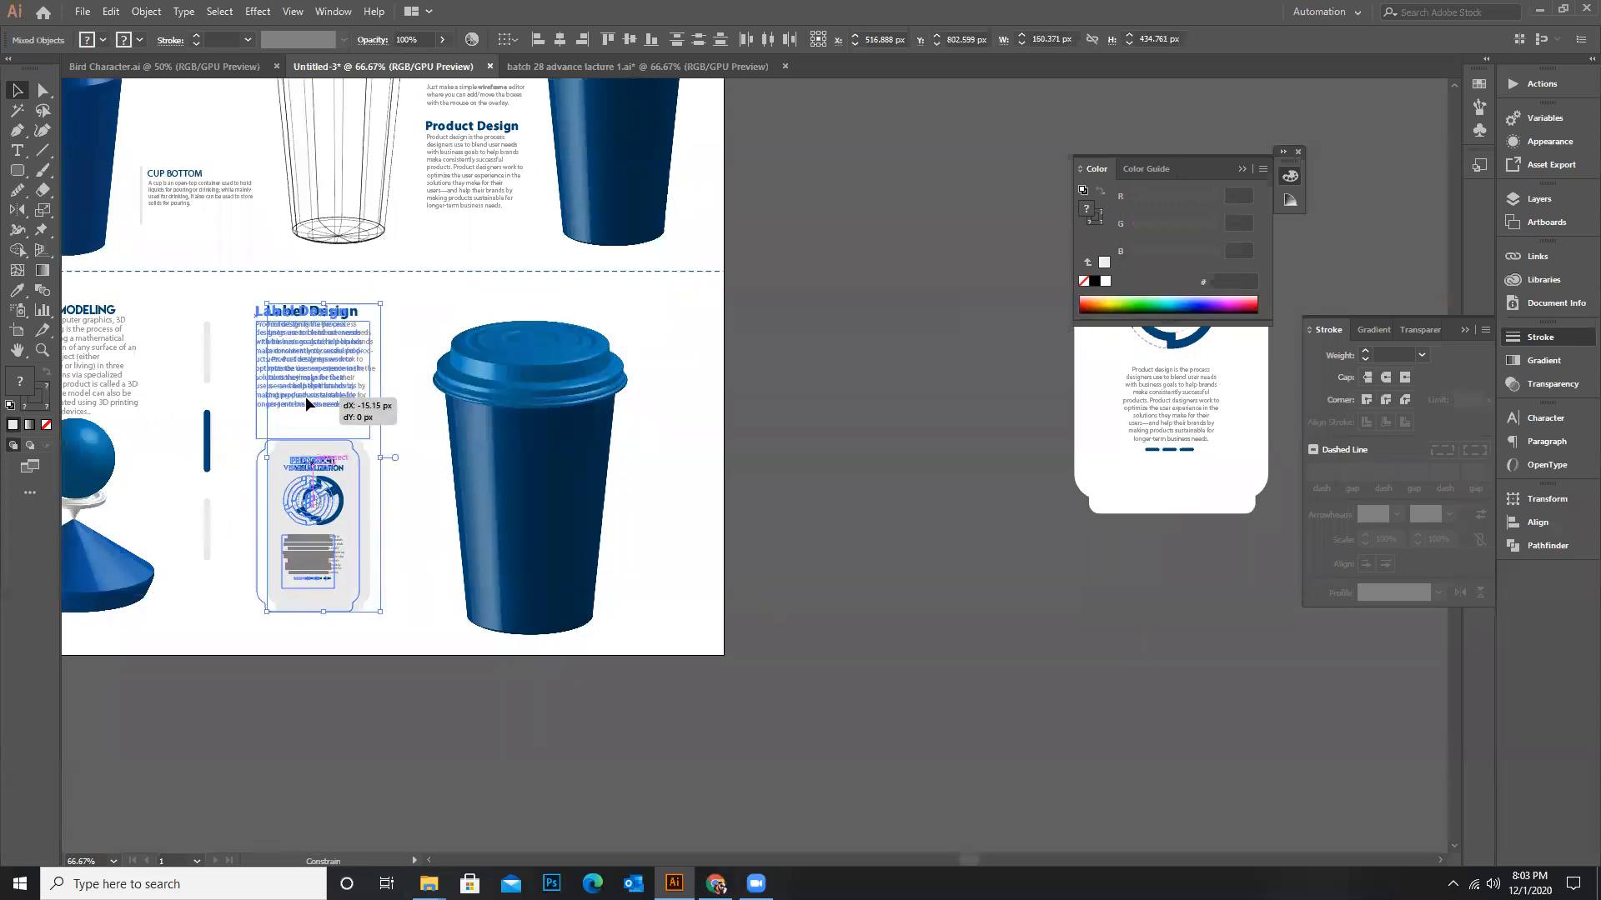
Move the large blue cup in the lower half slightly up
left_click(677, 450)
mouse_move(533, 459)
left_mouse_down()
mouse_move(555, 501)
mouse_move(536, 488)
left_mouse_up()
left_click(683, 508)
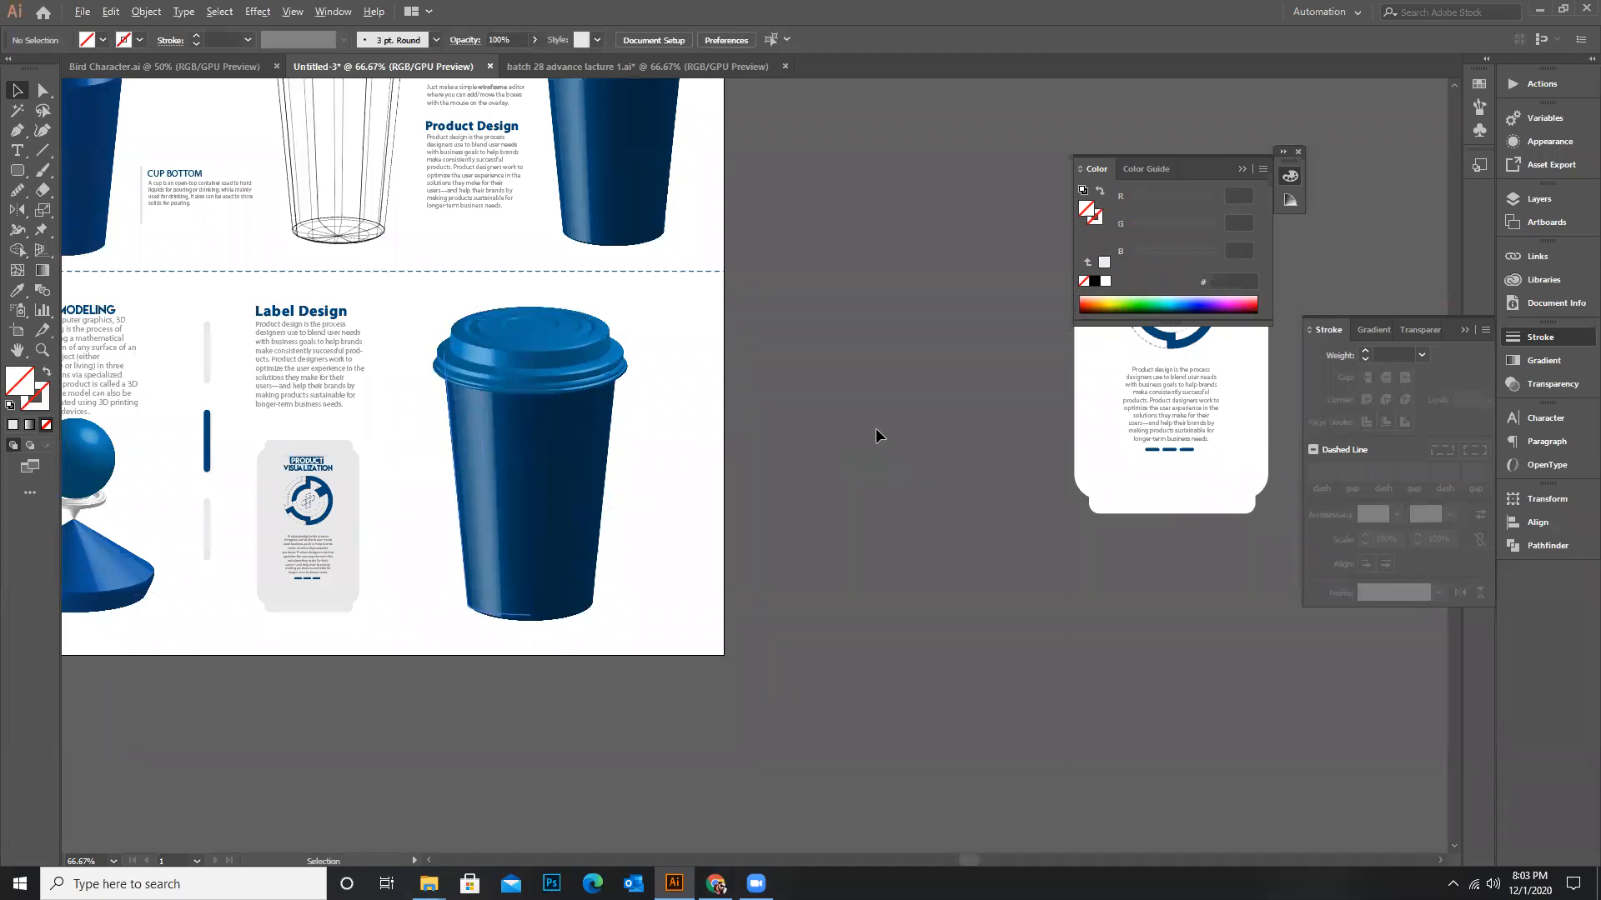
Move the whole white can label outside the artboard left, closer to the artboard's edge
key("ctrl+minus")
scroll(1001, 367, "up", 1)
scroll(754, 398, "down", 2)
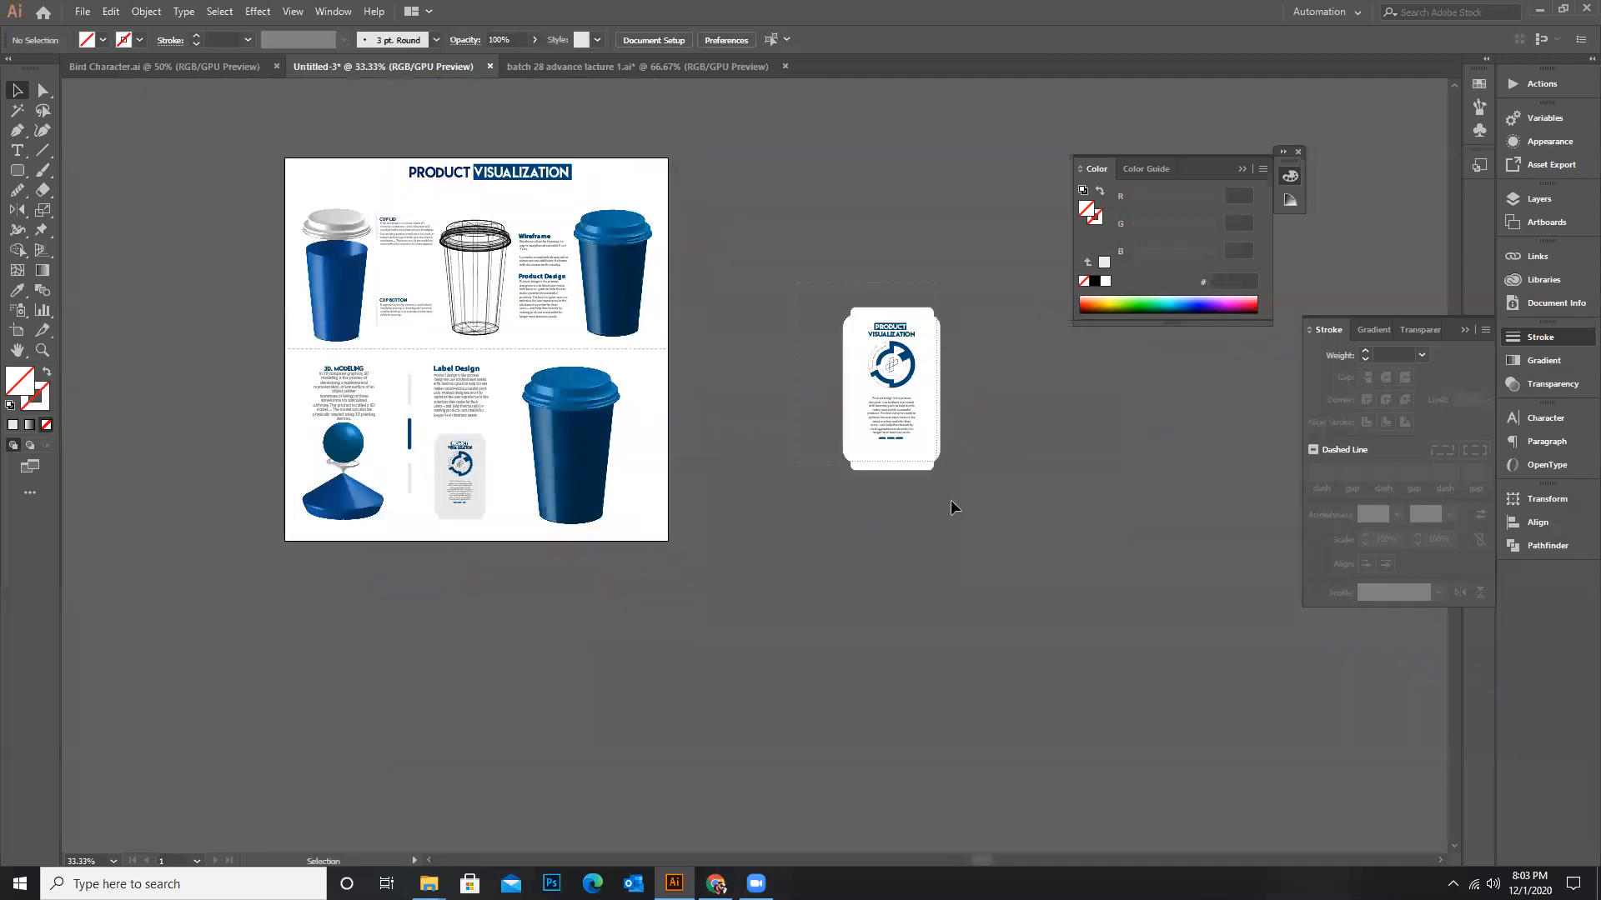
left_click_drag(950, 499, 863, 330)
left_click_drag(871, 433, 746, 442)
scroll(734, 446, "up", 2)
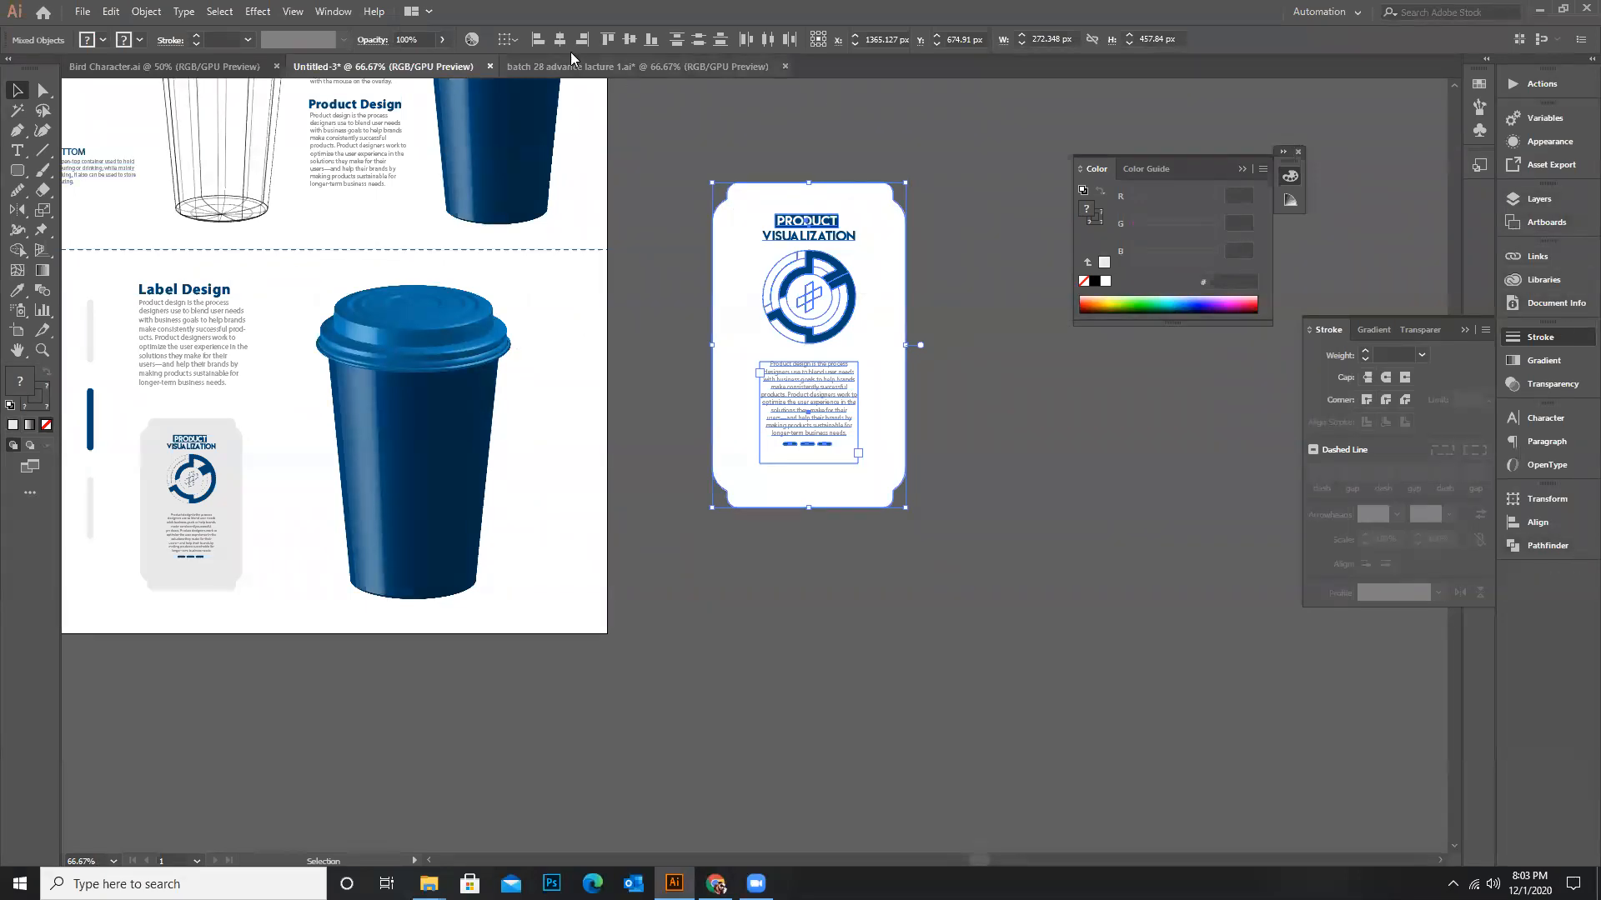
Save the white can label as a dynamic symbol named product with export type Graphic
left_click(330, 11)
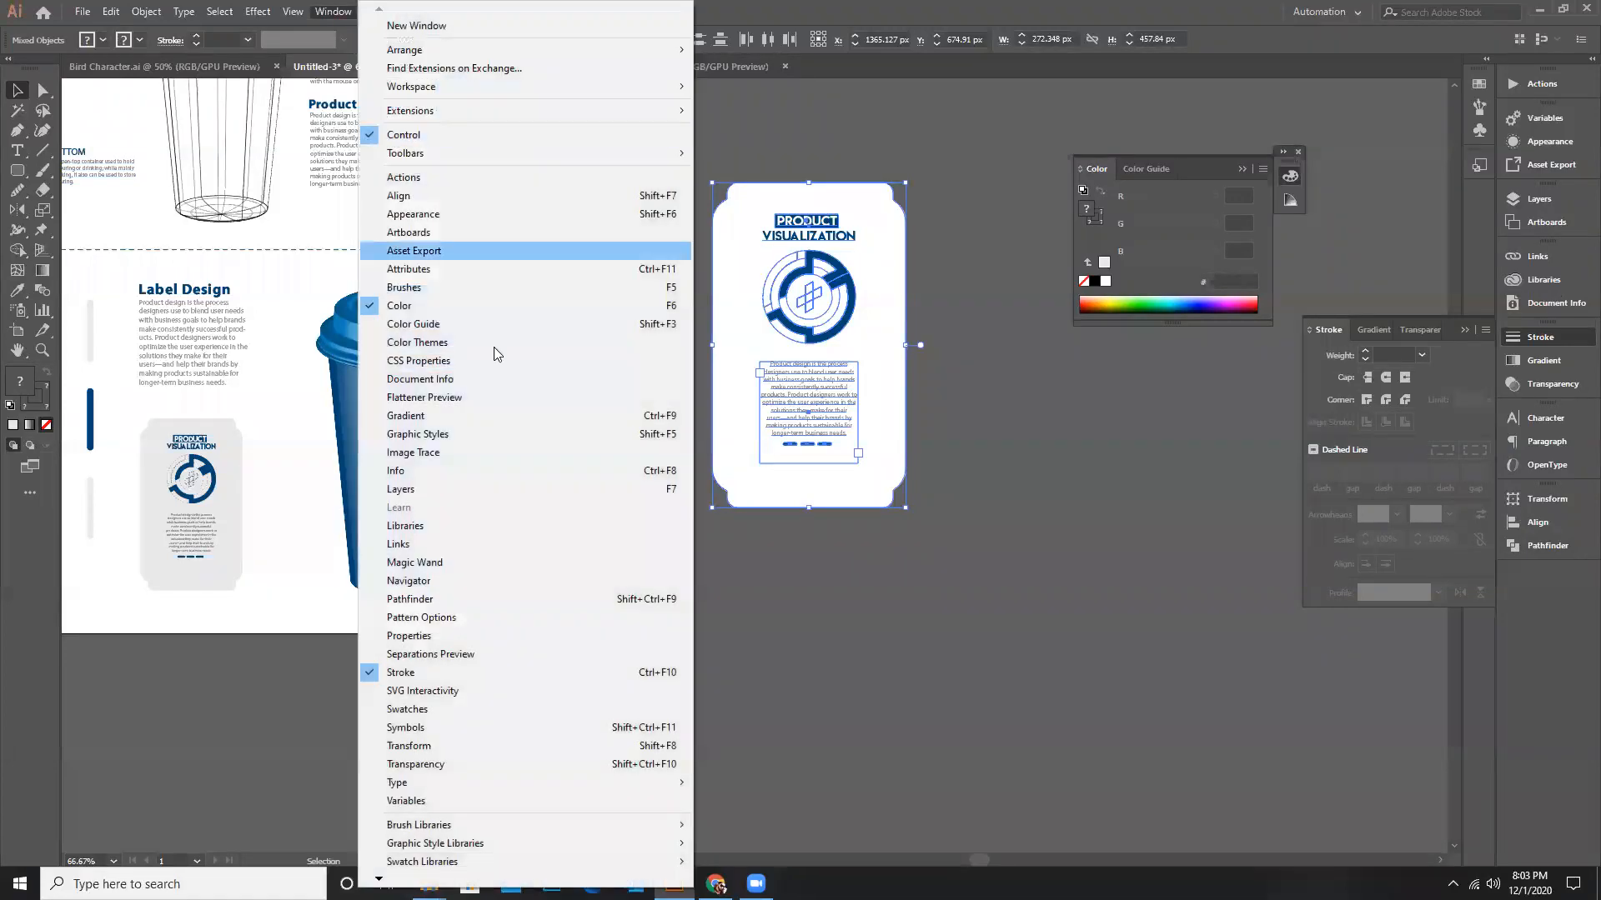
left_click(418, 728)
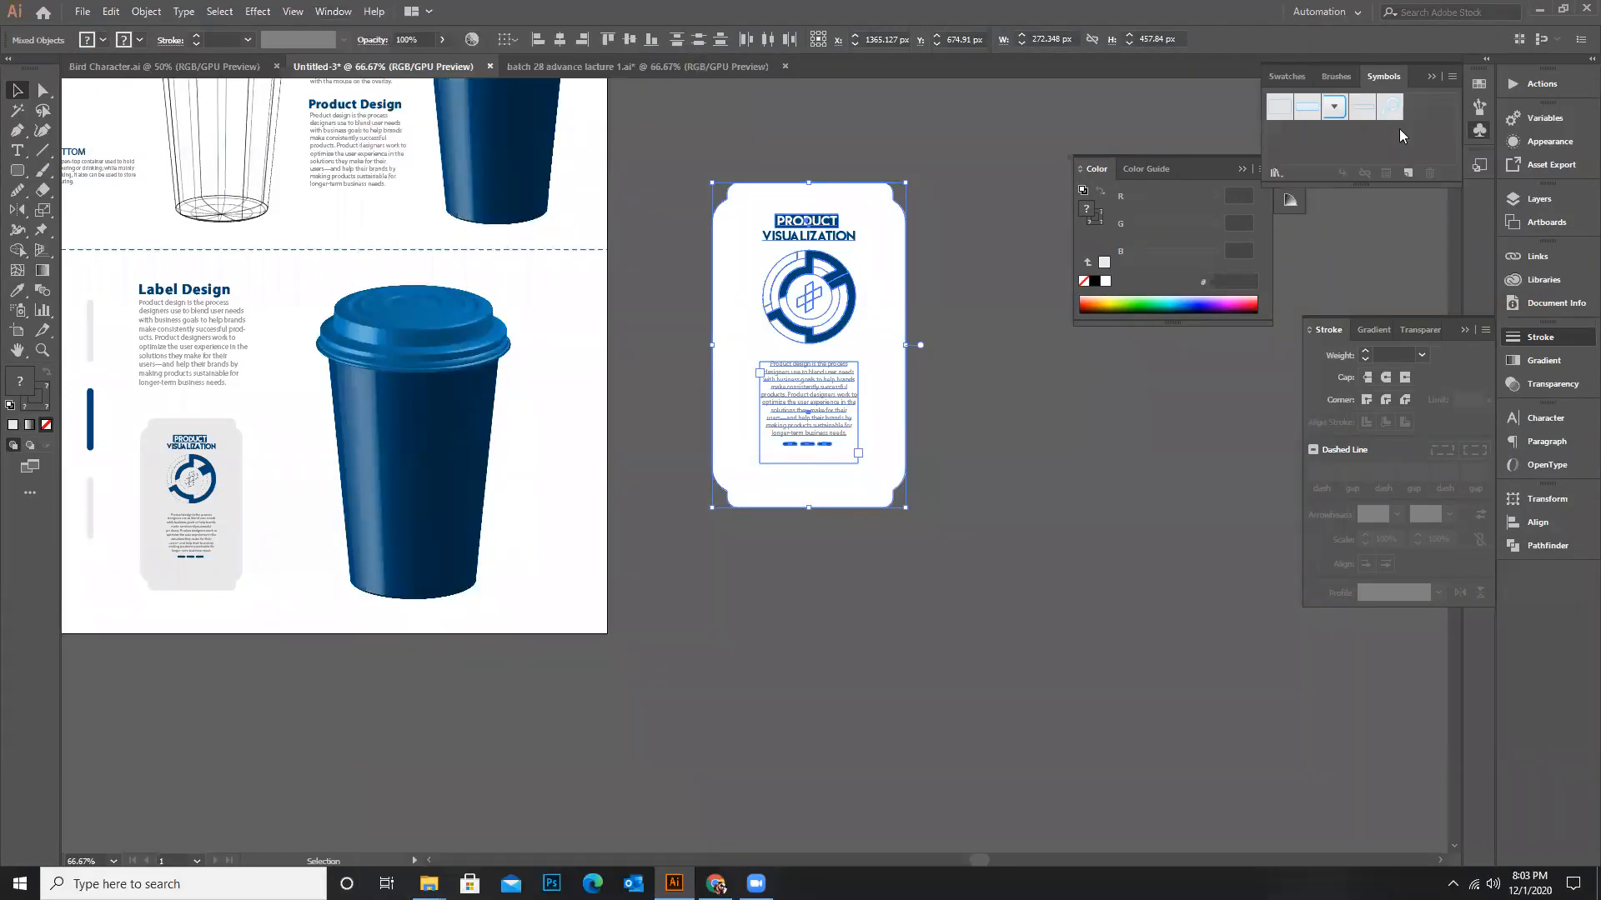
left_click_drag(792, 350, 1277, 137)
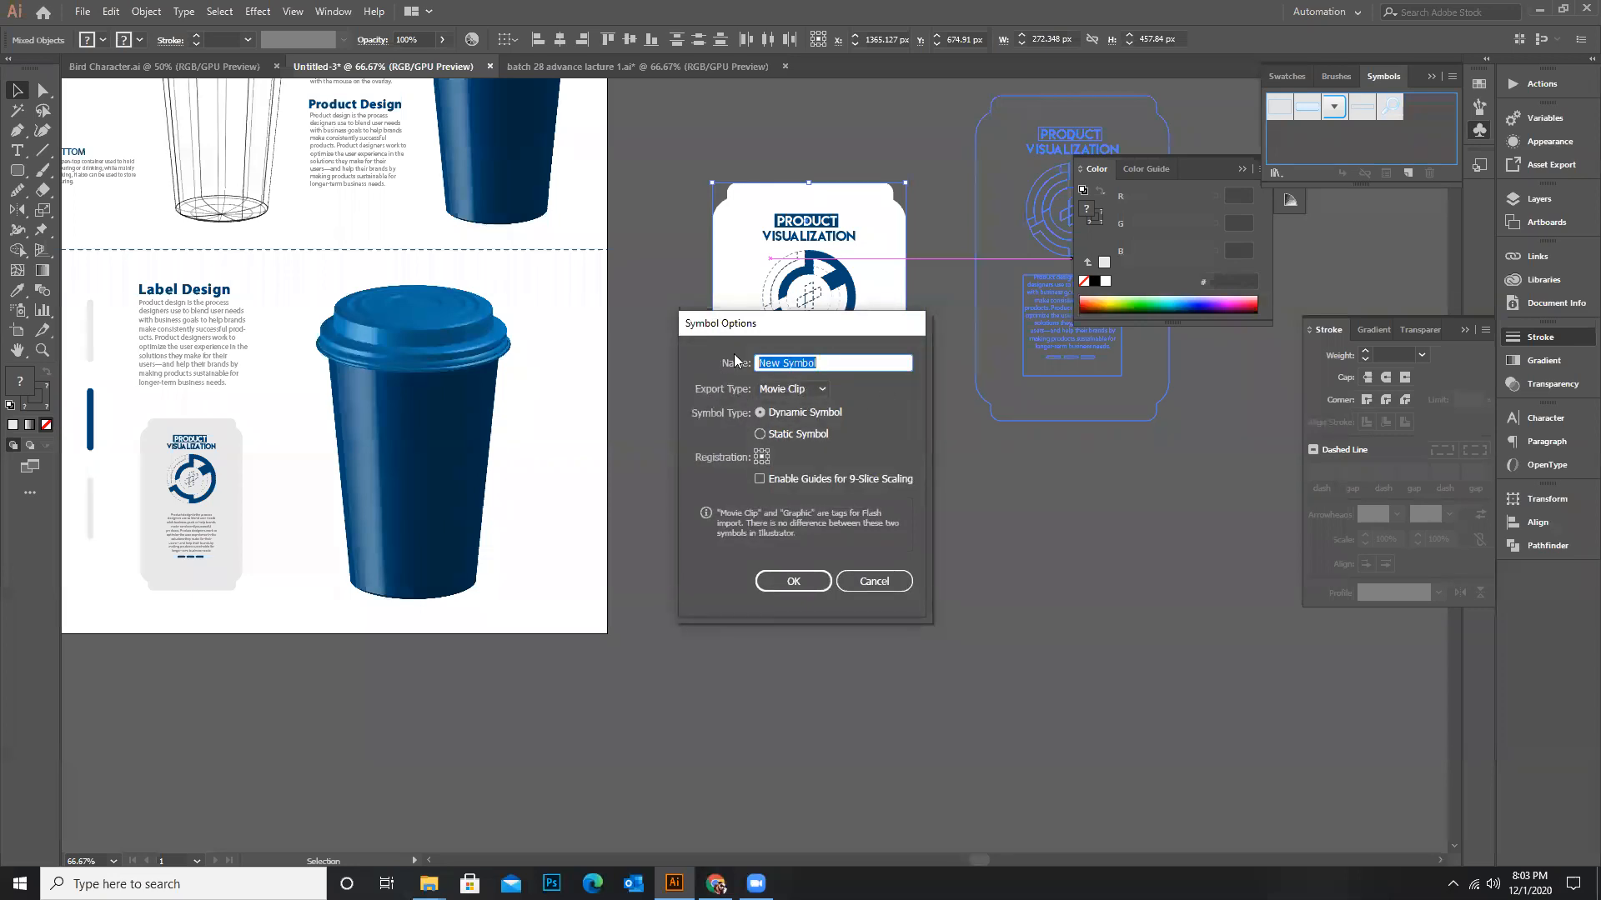
type("product")
left_click(821, 390)
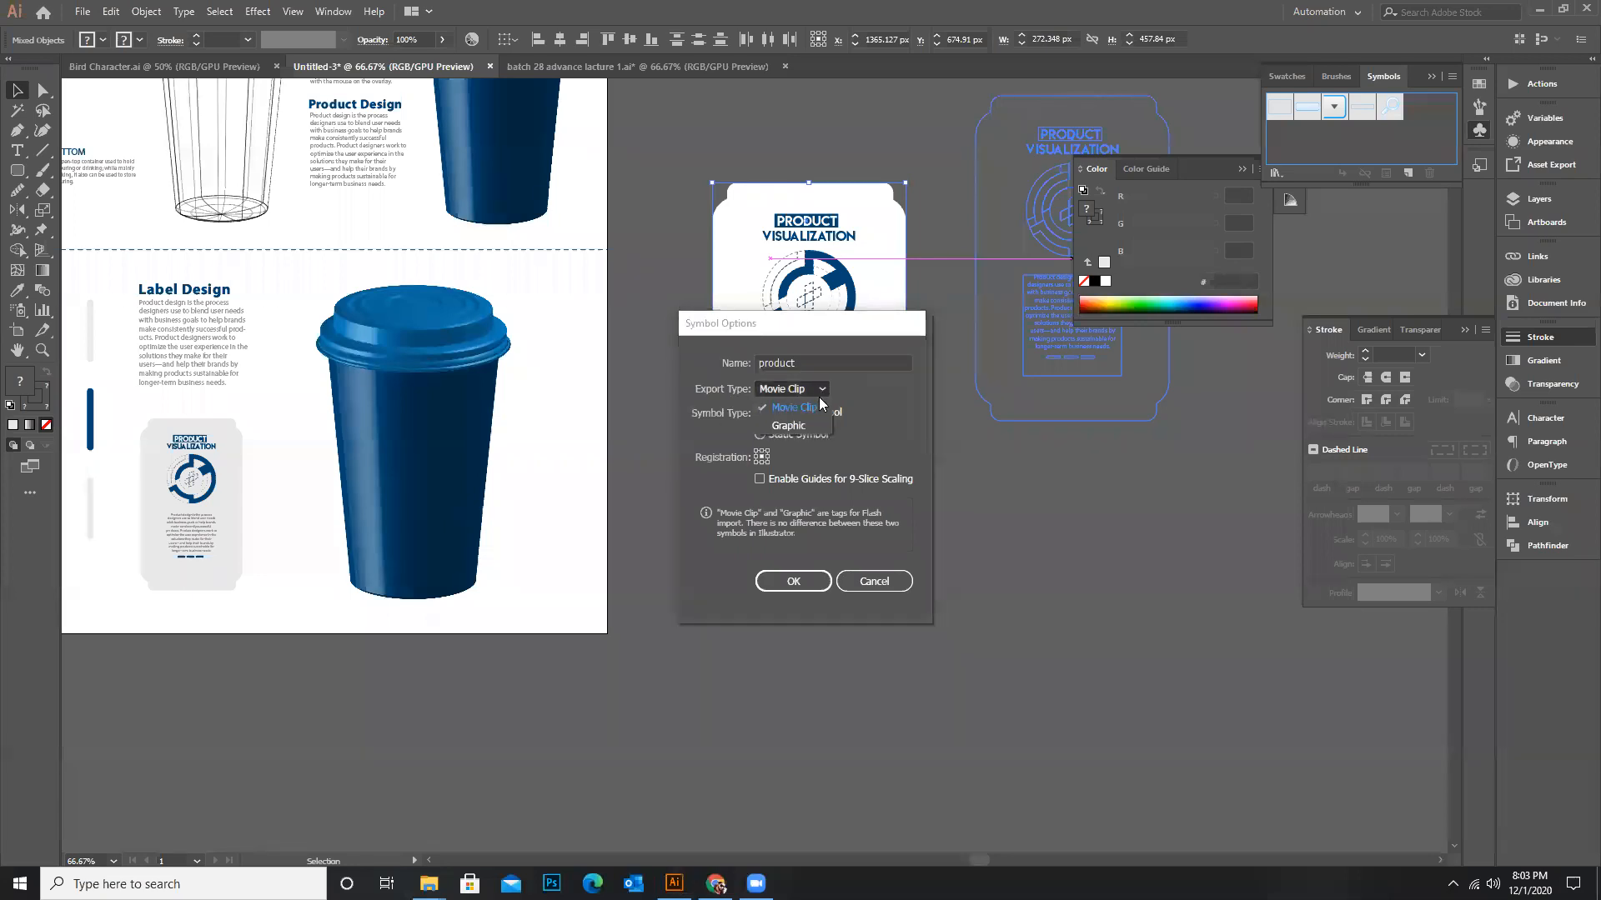
left_click(789, 427)
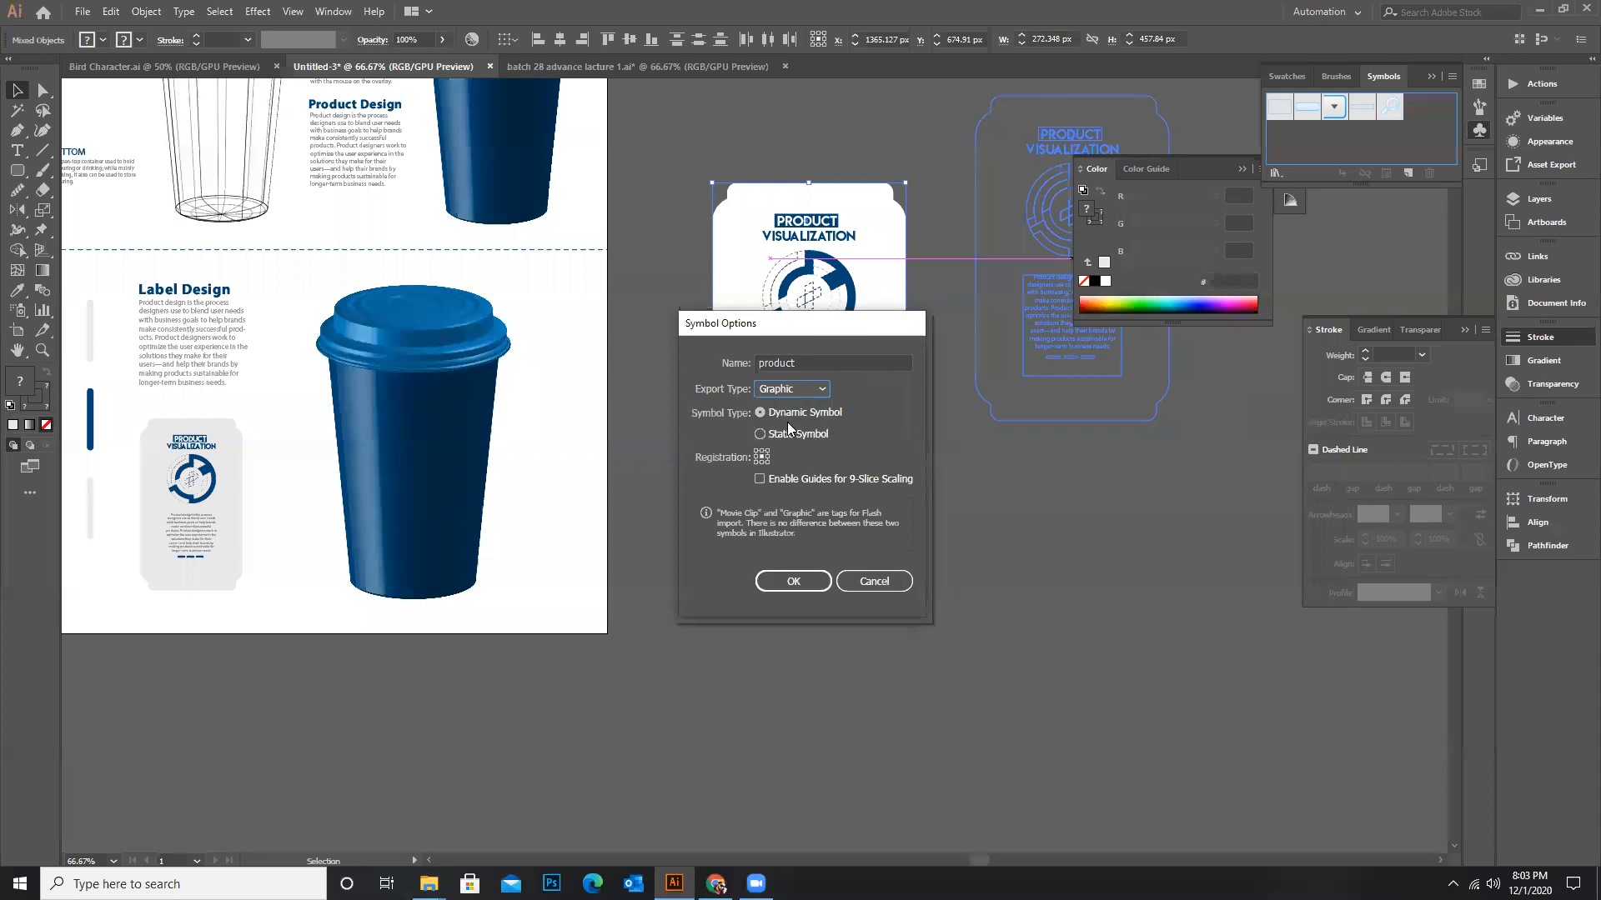
left_click(787, 584)
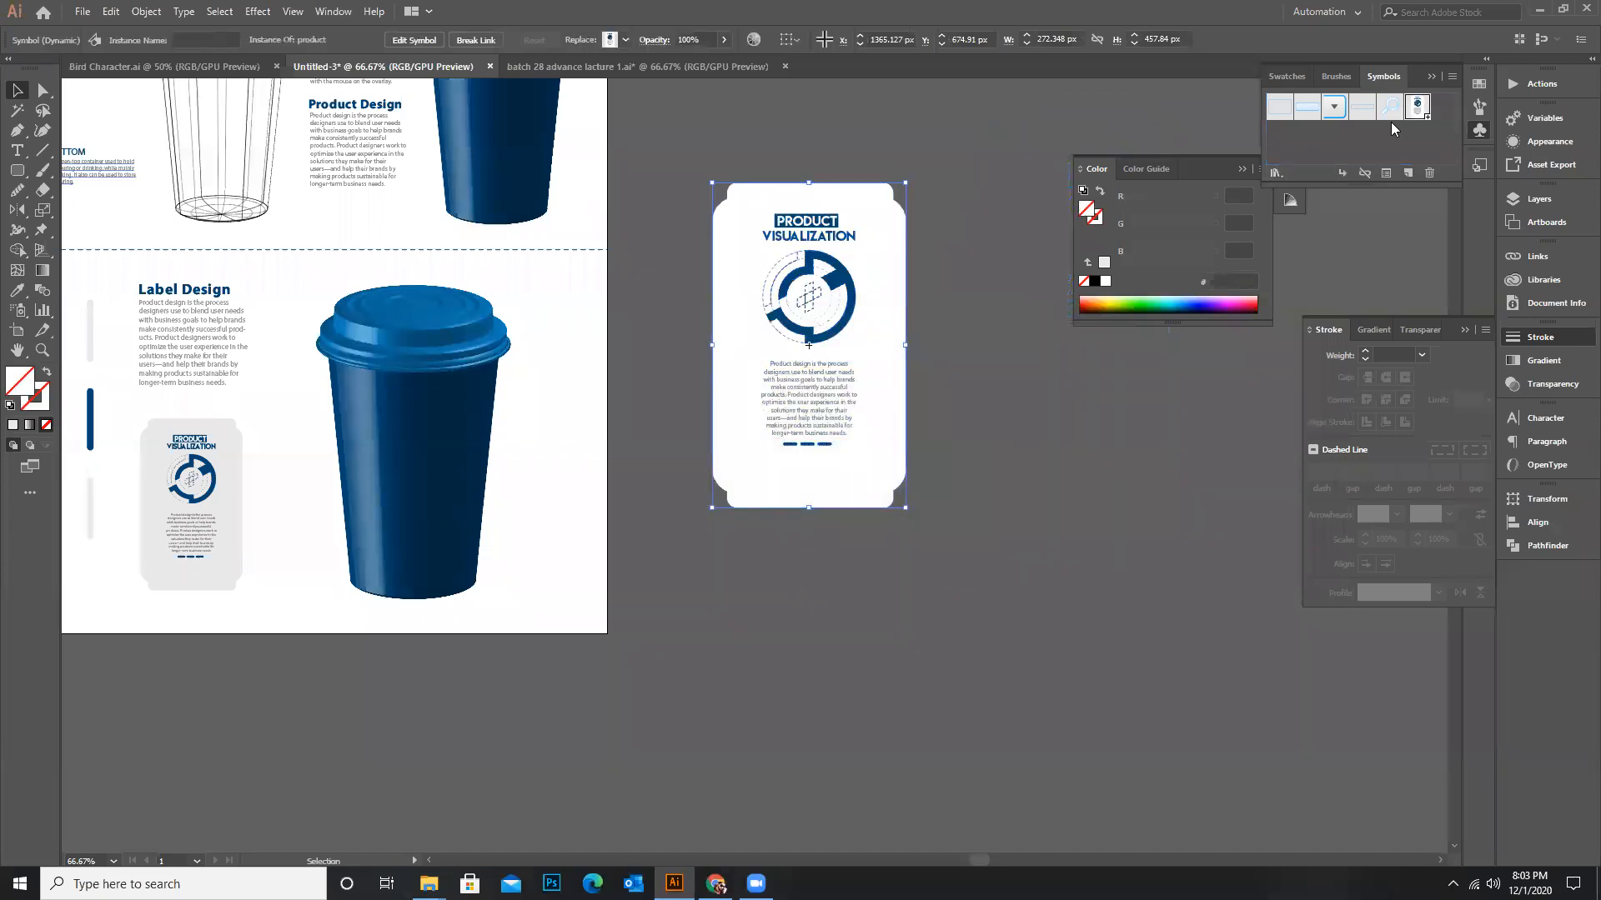
left_click(926, 453)
Reopen the 3D Revolve effect of the large blue cup's body for editing and turn on its preview
scroll(377, 487, "up", 2)
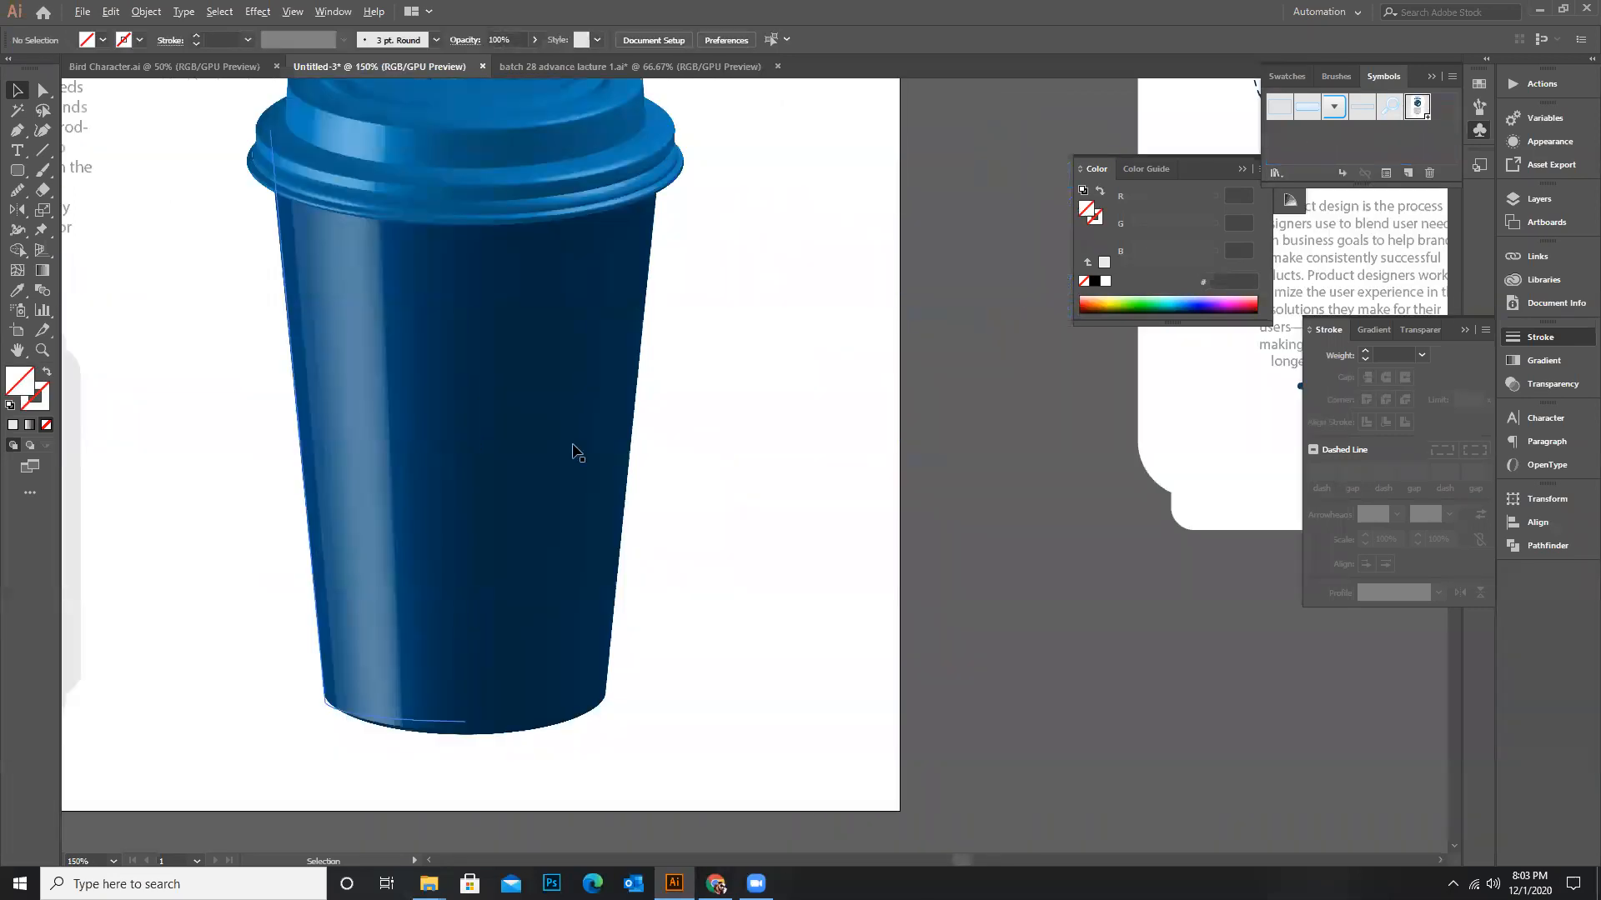
scroll(615, 466, "down", 1)
scroll(442, 443, "down", 2)
left_click(502, 479)
scroll(492, 473, "up", 1)
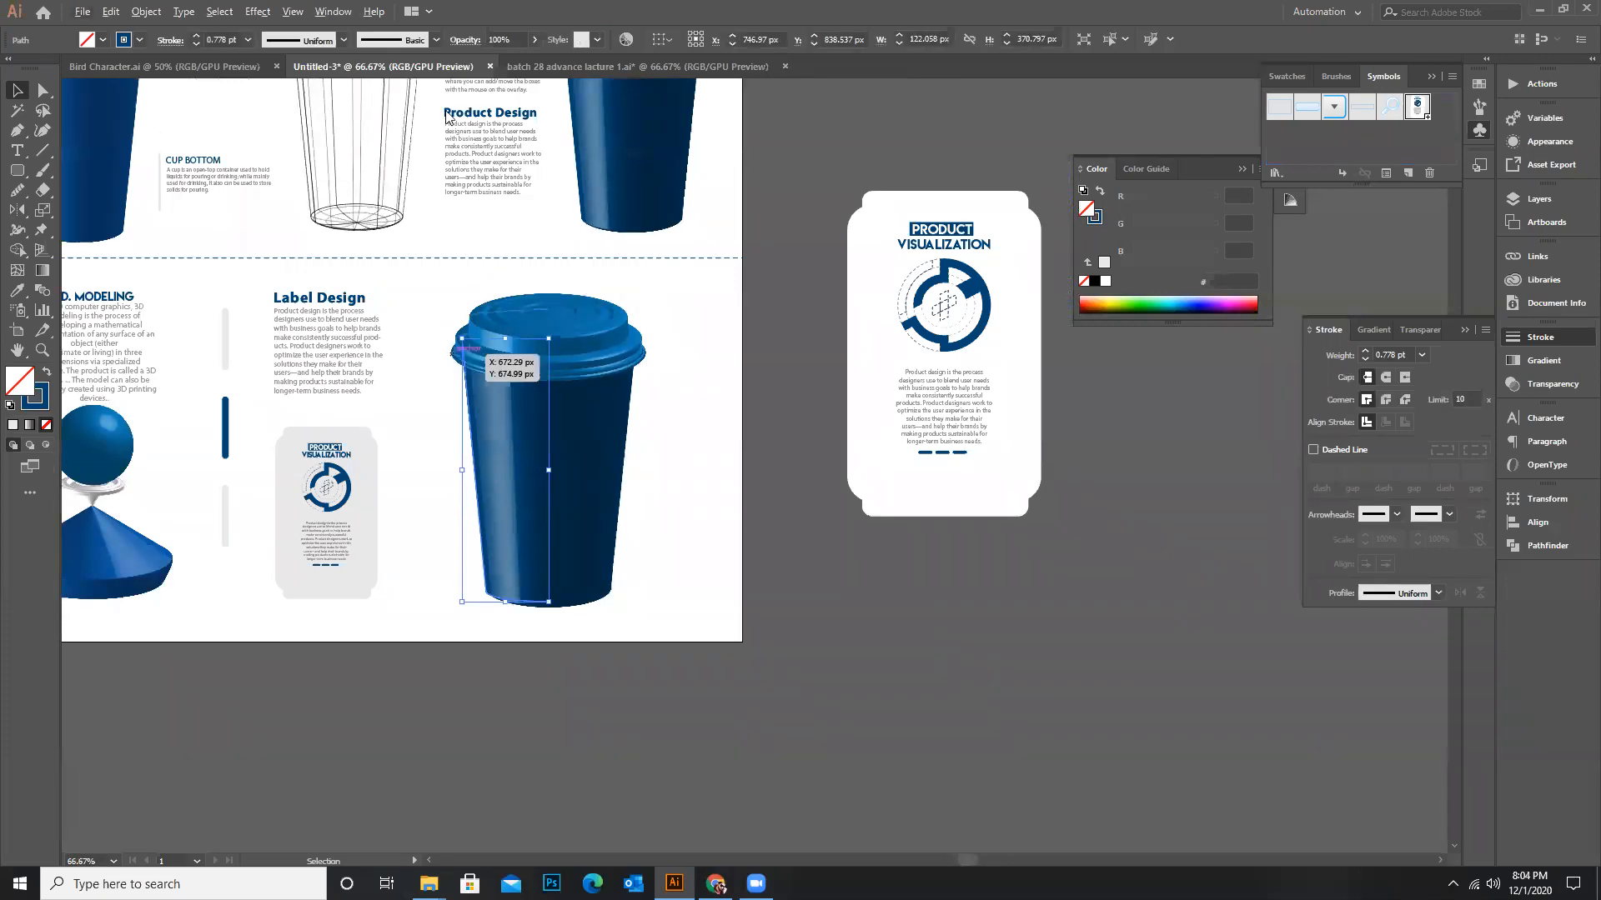
left_click(316, 12)
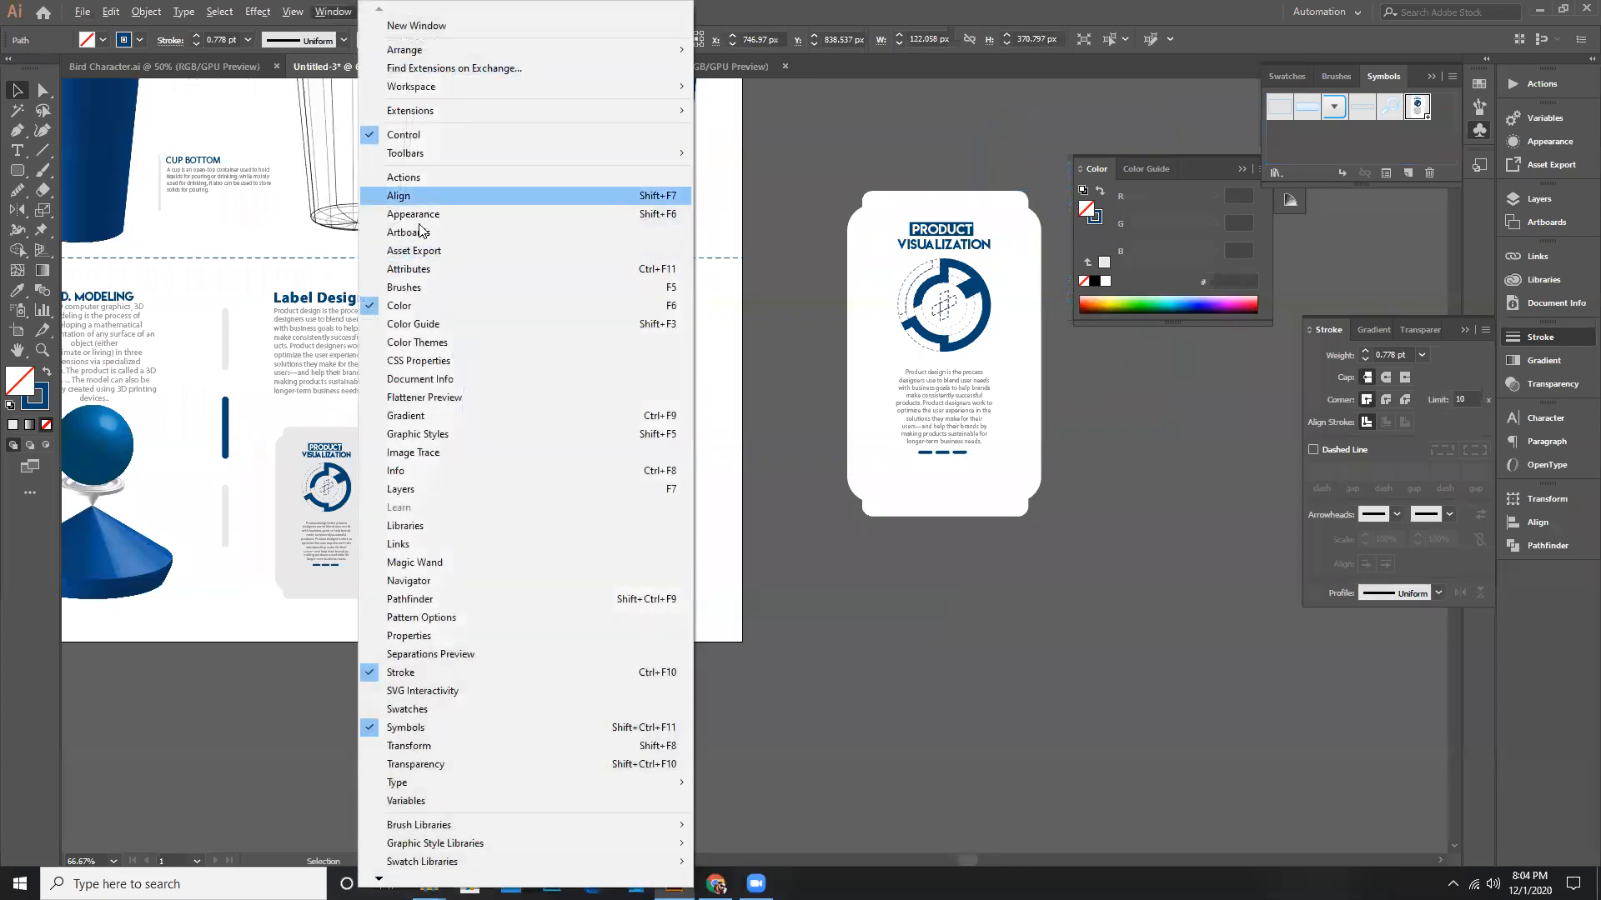
left_click(414, 218)
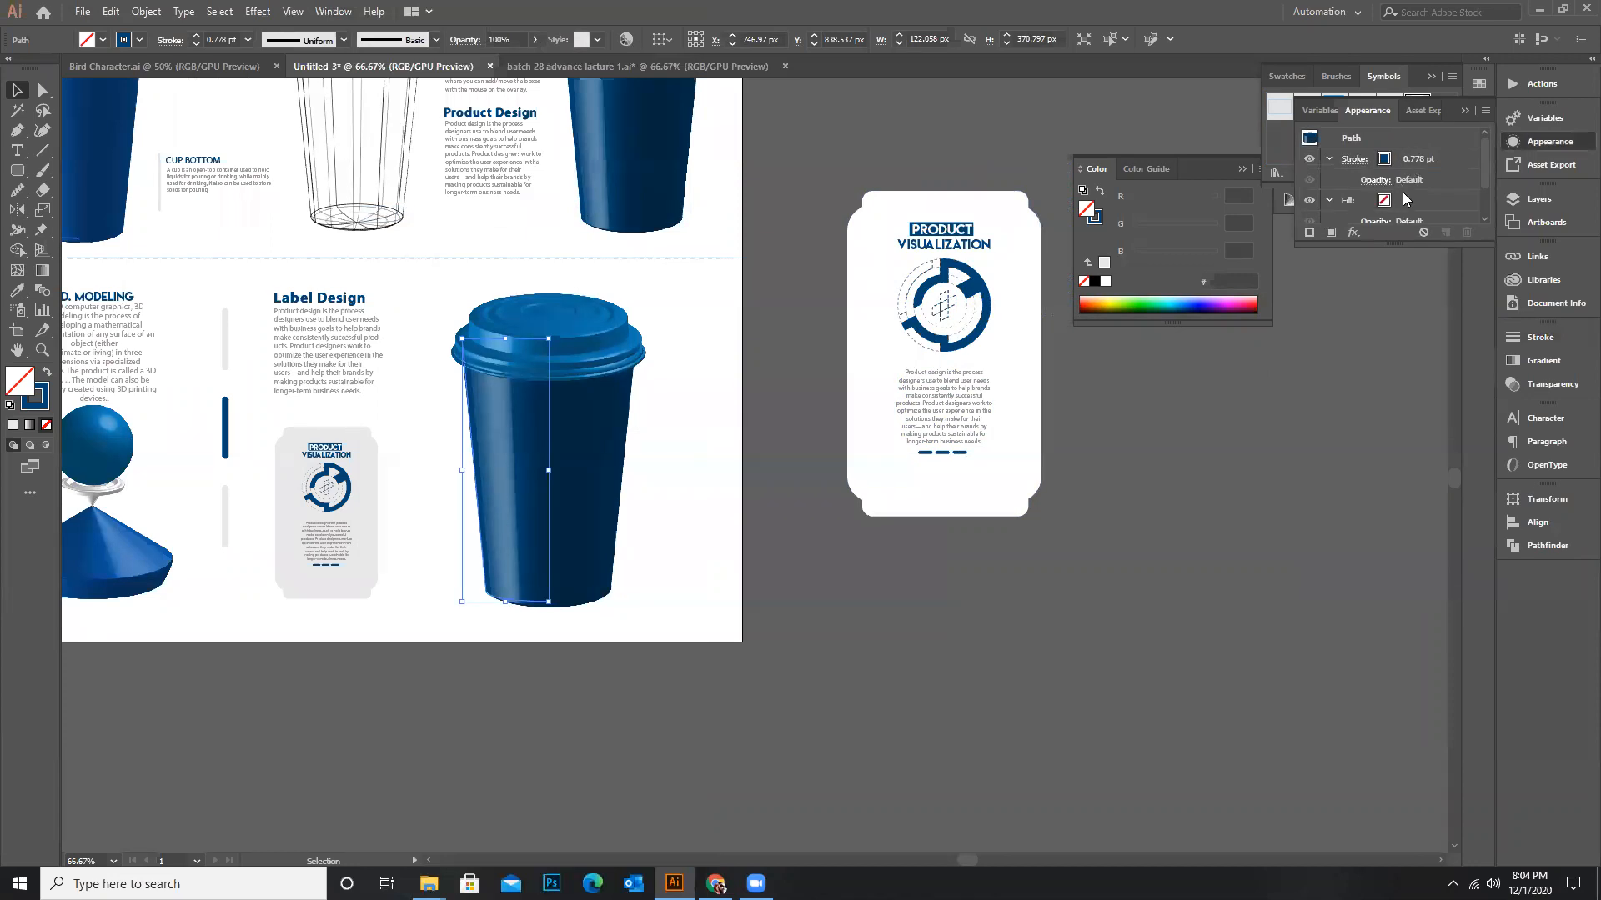
scroll(1417, 193, "down", 2)
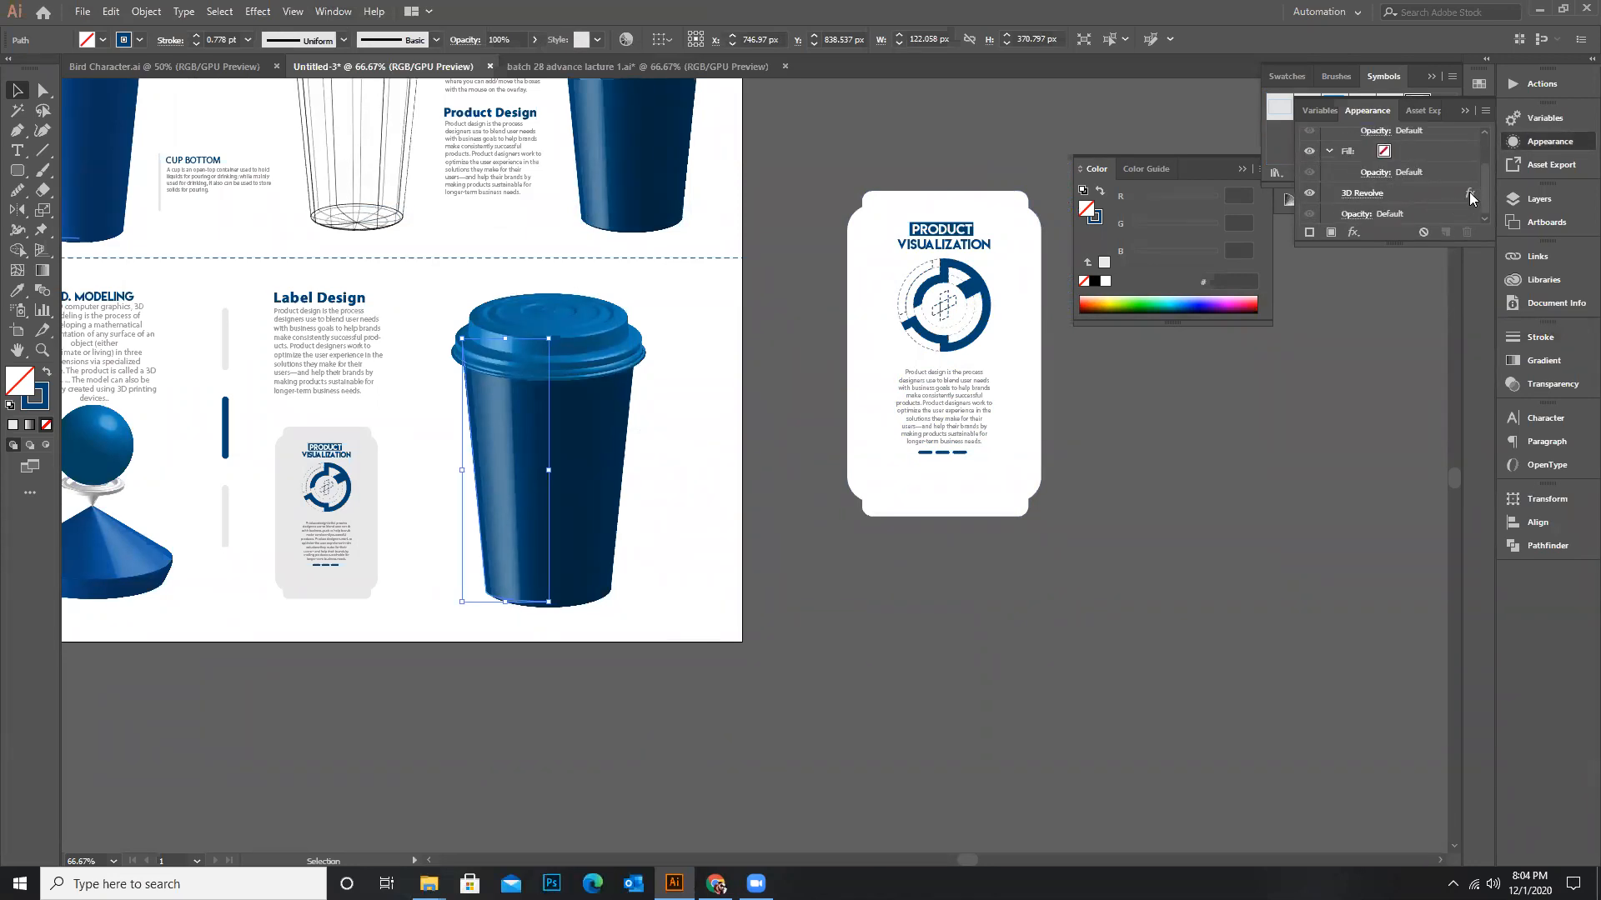
double_click(1469, 192)
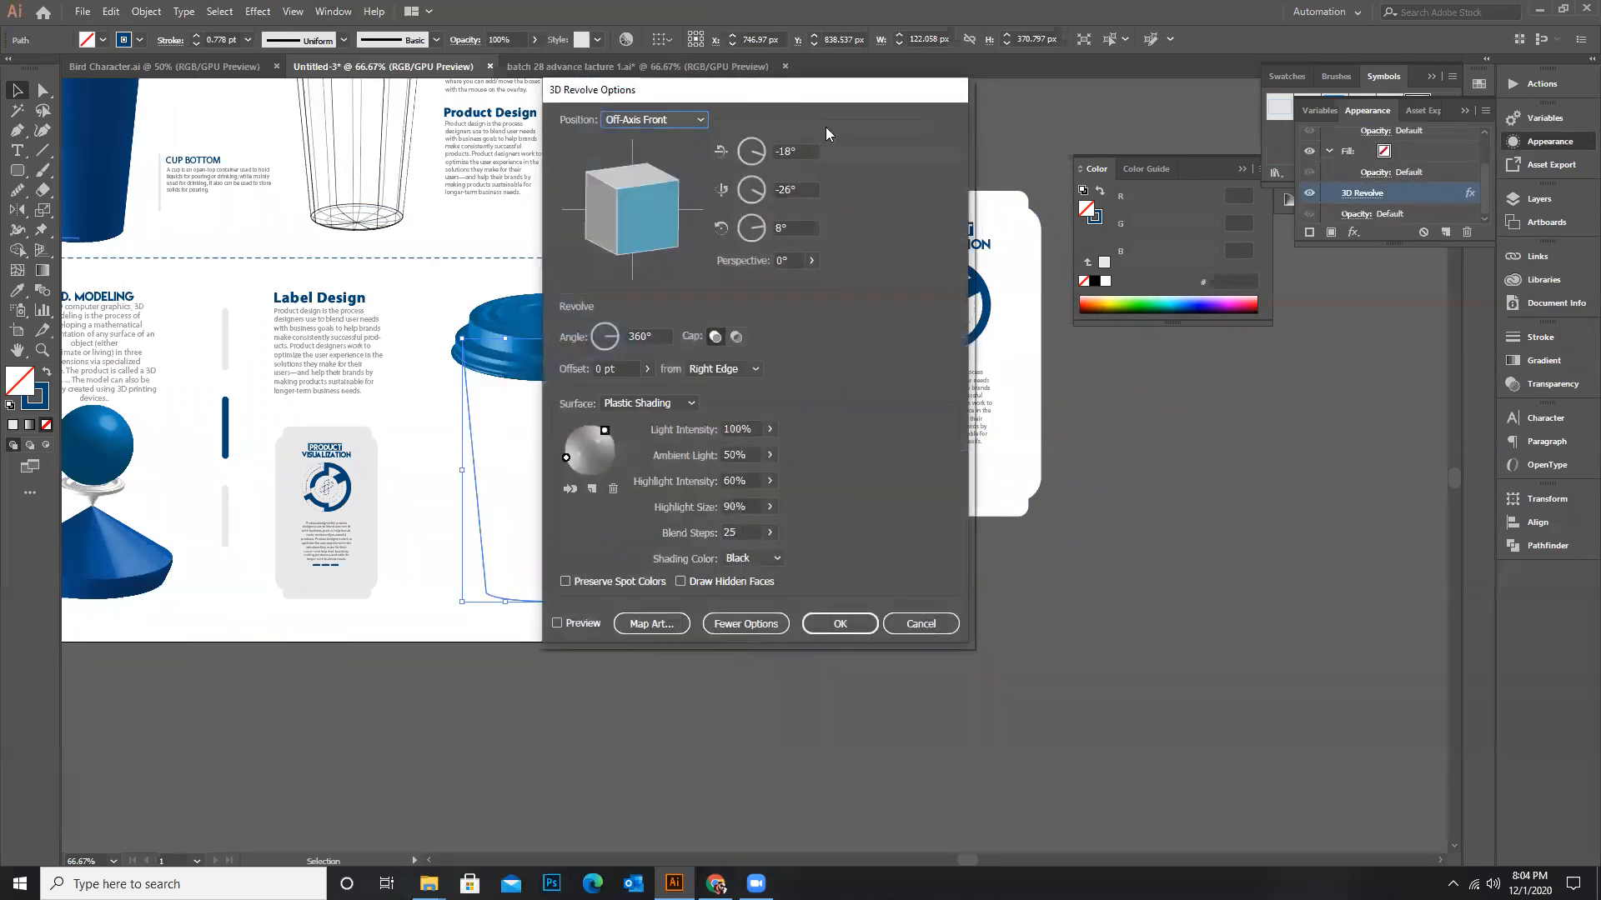
left_click_drag(800, 93, 1057, 100)
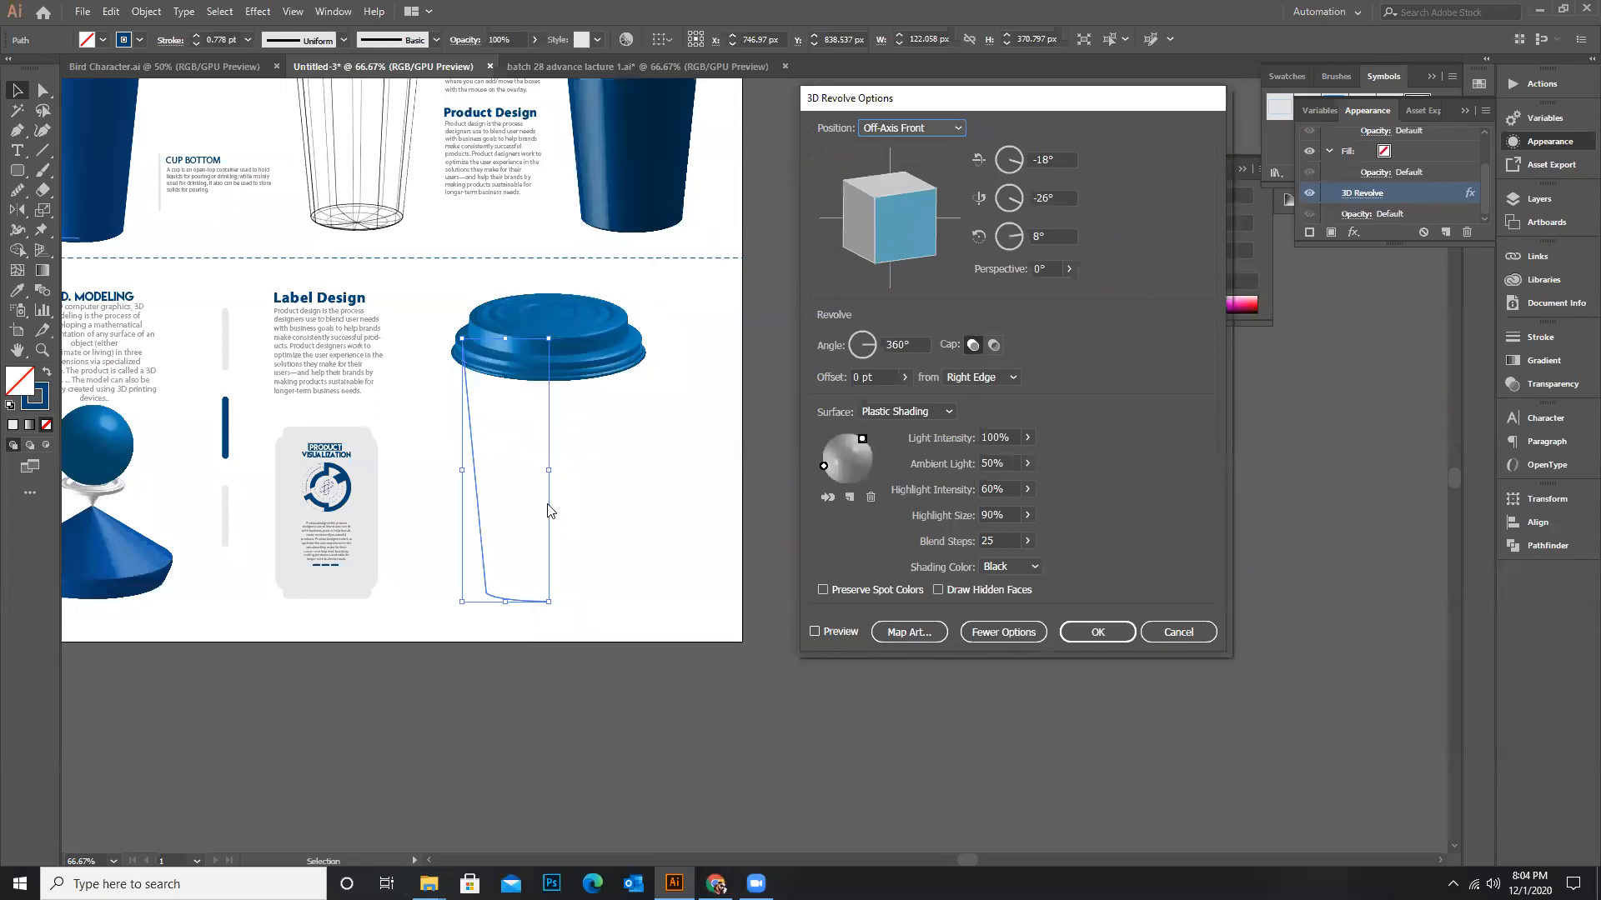
left_click(815, 631)
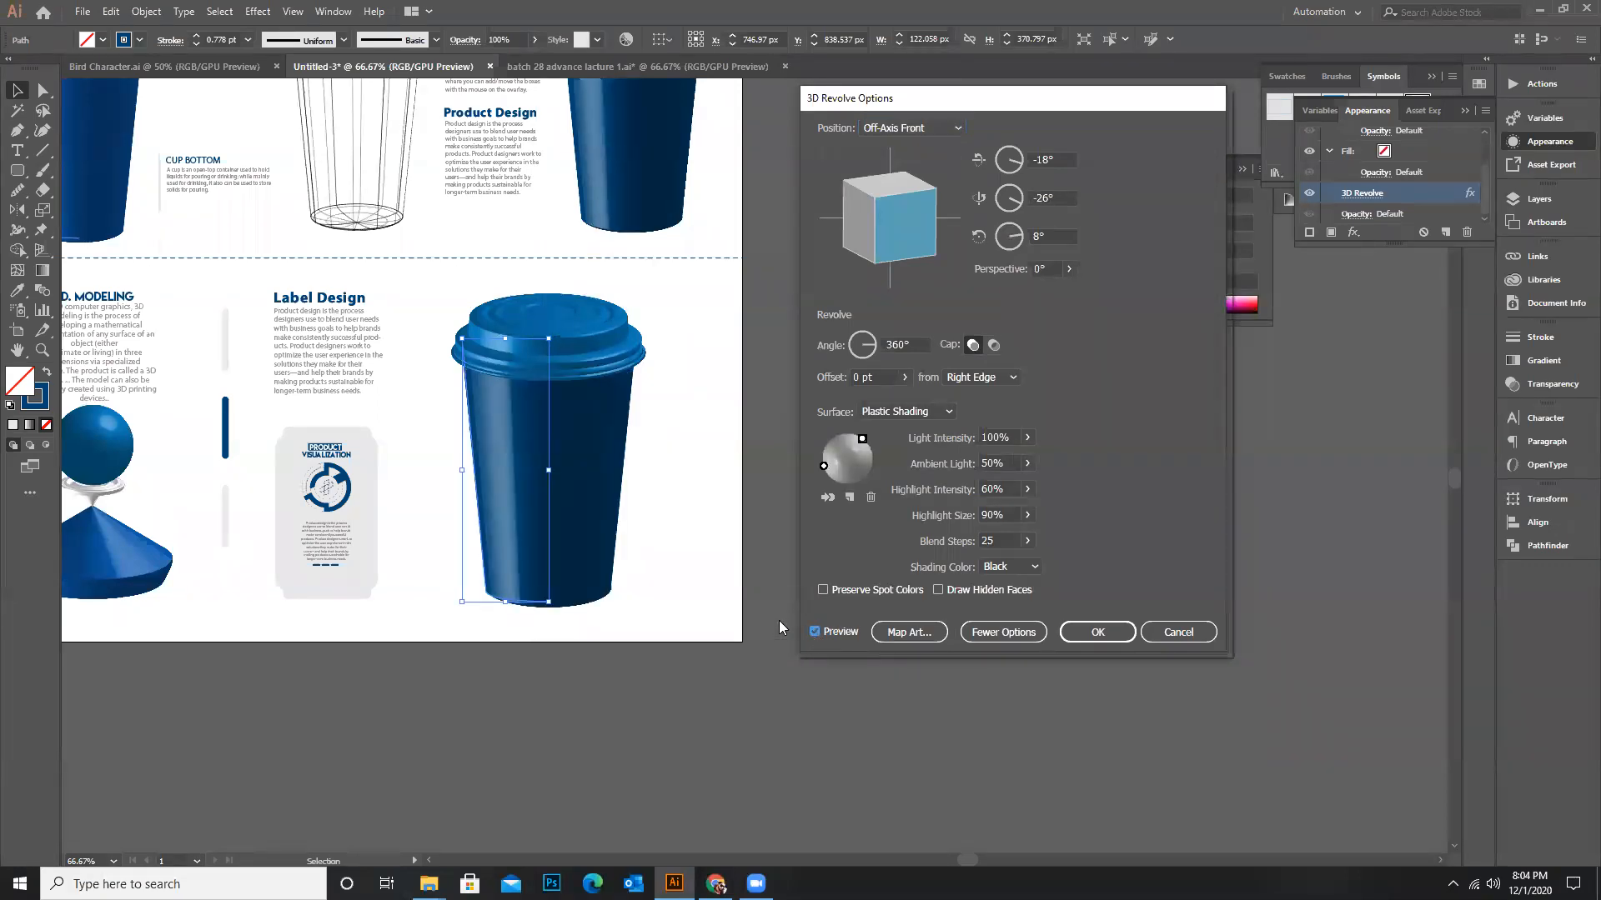
Map the product symbol onto surface 4 of 4 of the revolved cup body
left_click(897, 634)
left_click_drag(774, 97, 926, 85)
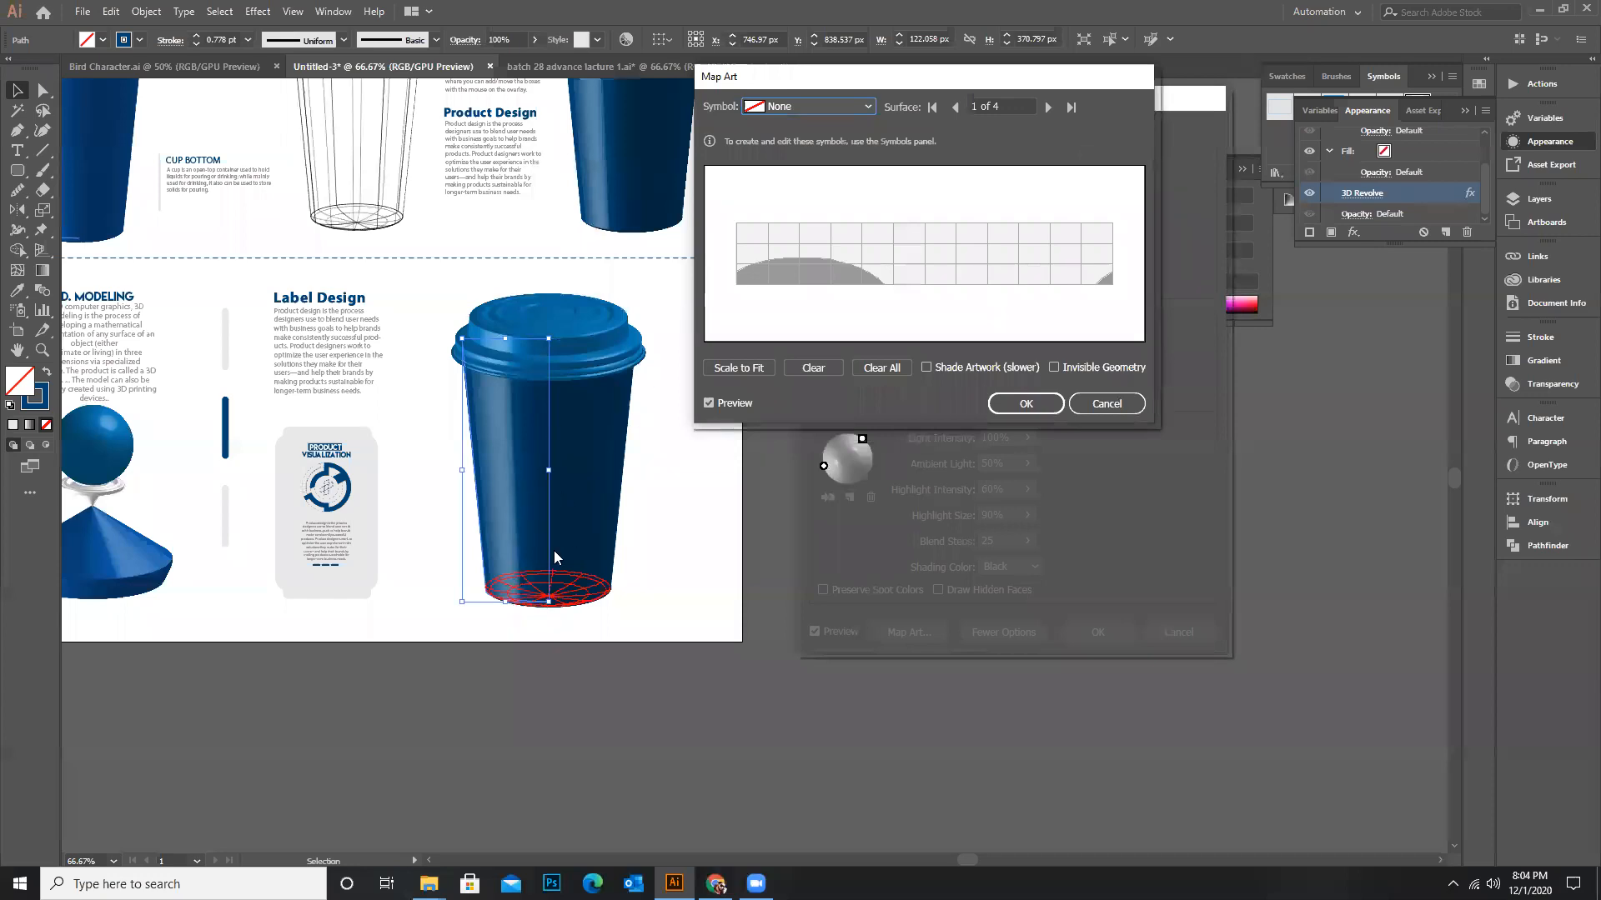
left_click(1048, 108)
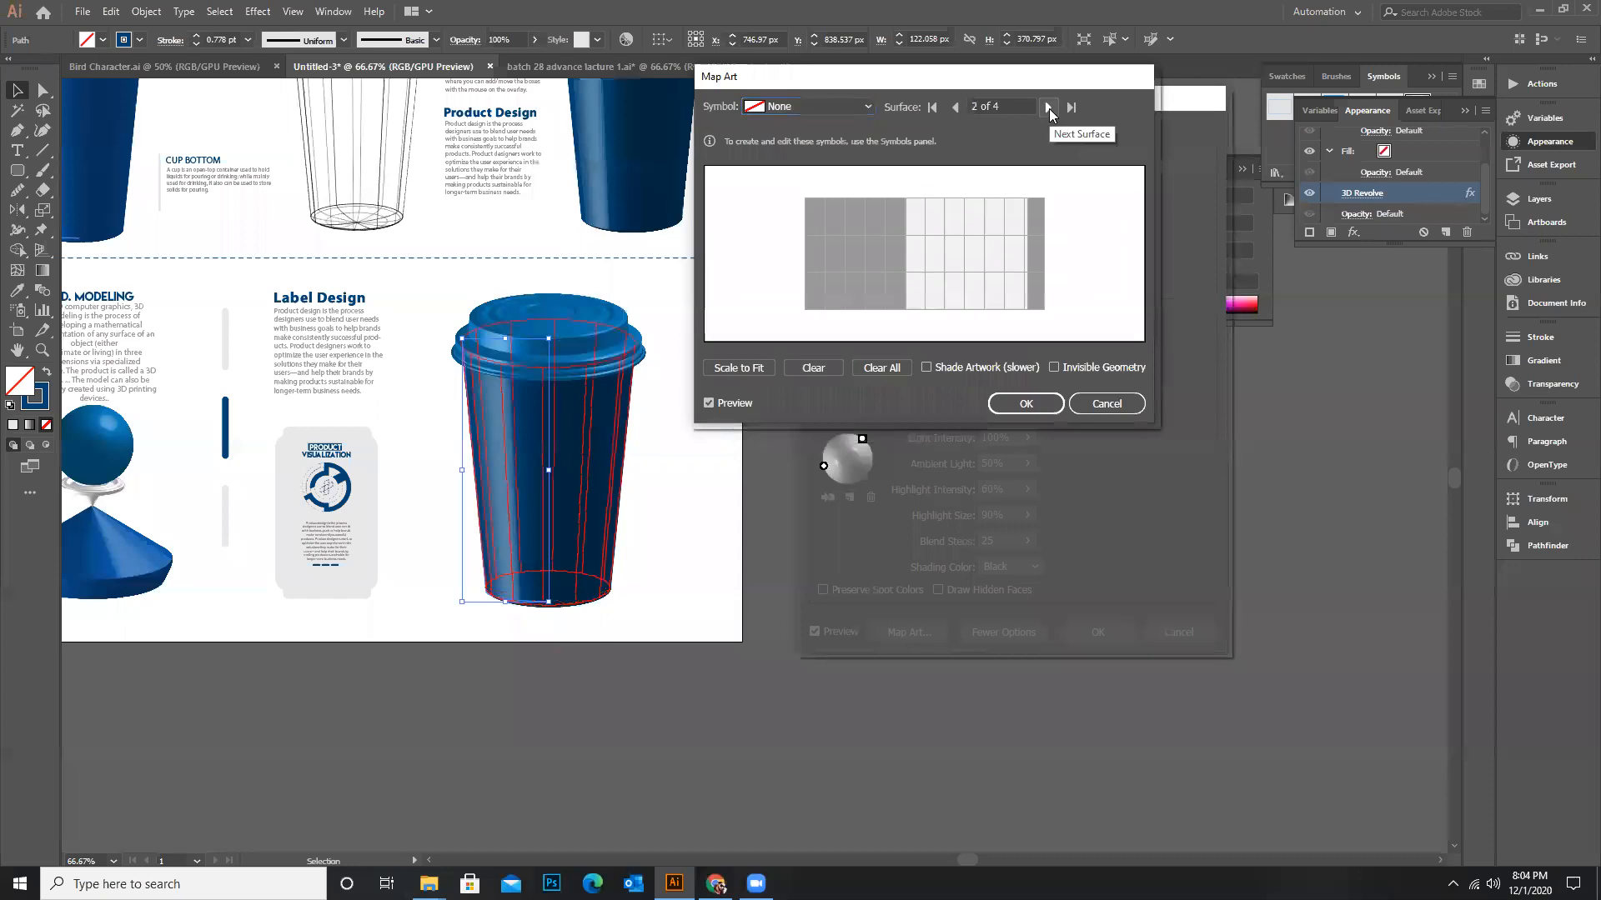
left_click(1049, 108)
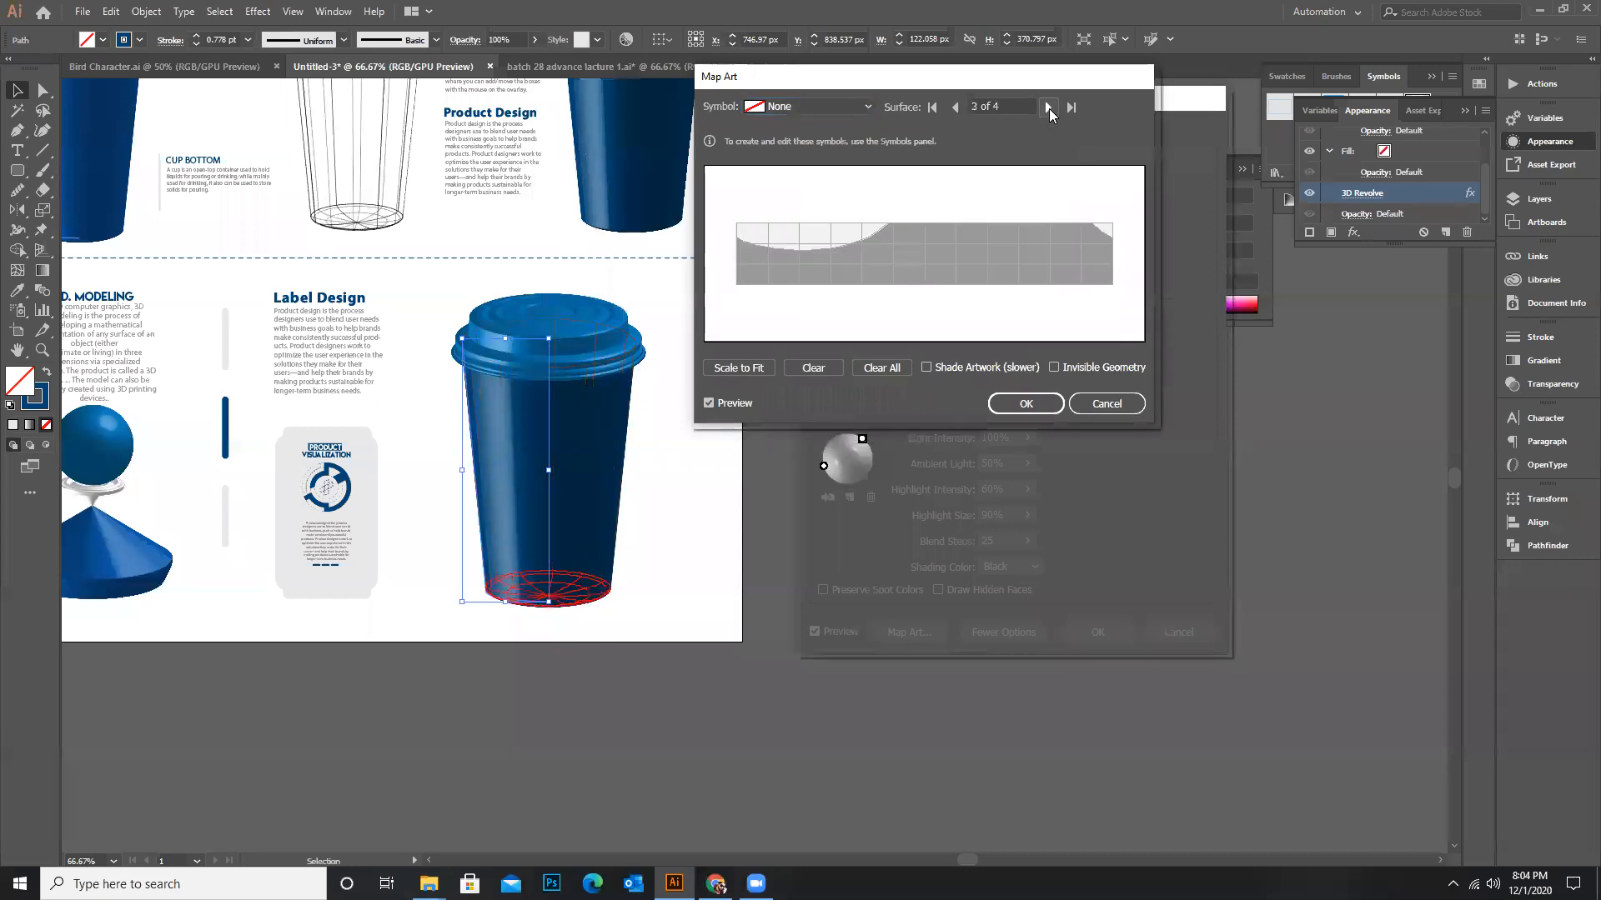
left_click(1048, 108)
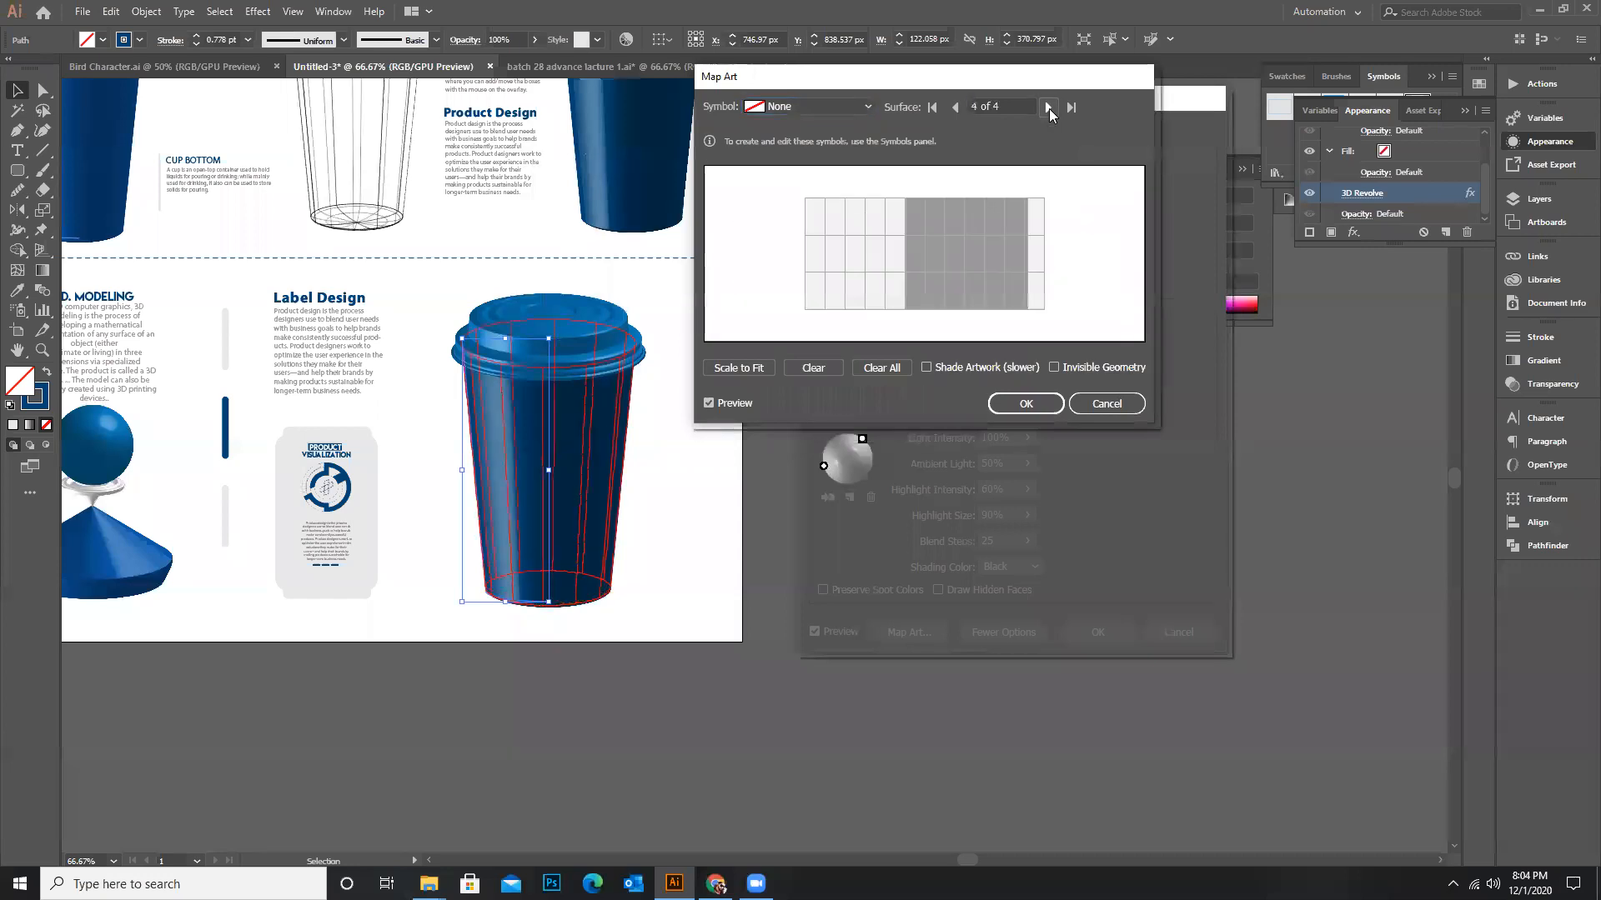
left_click(867, 107)
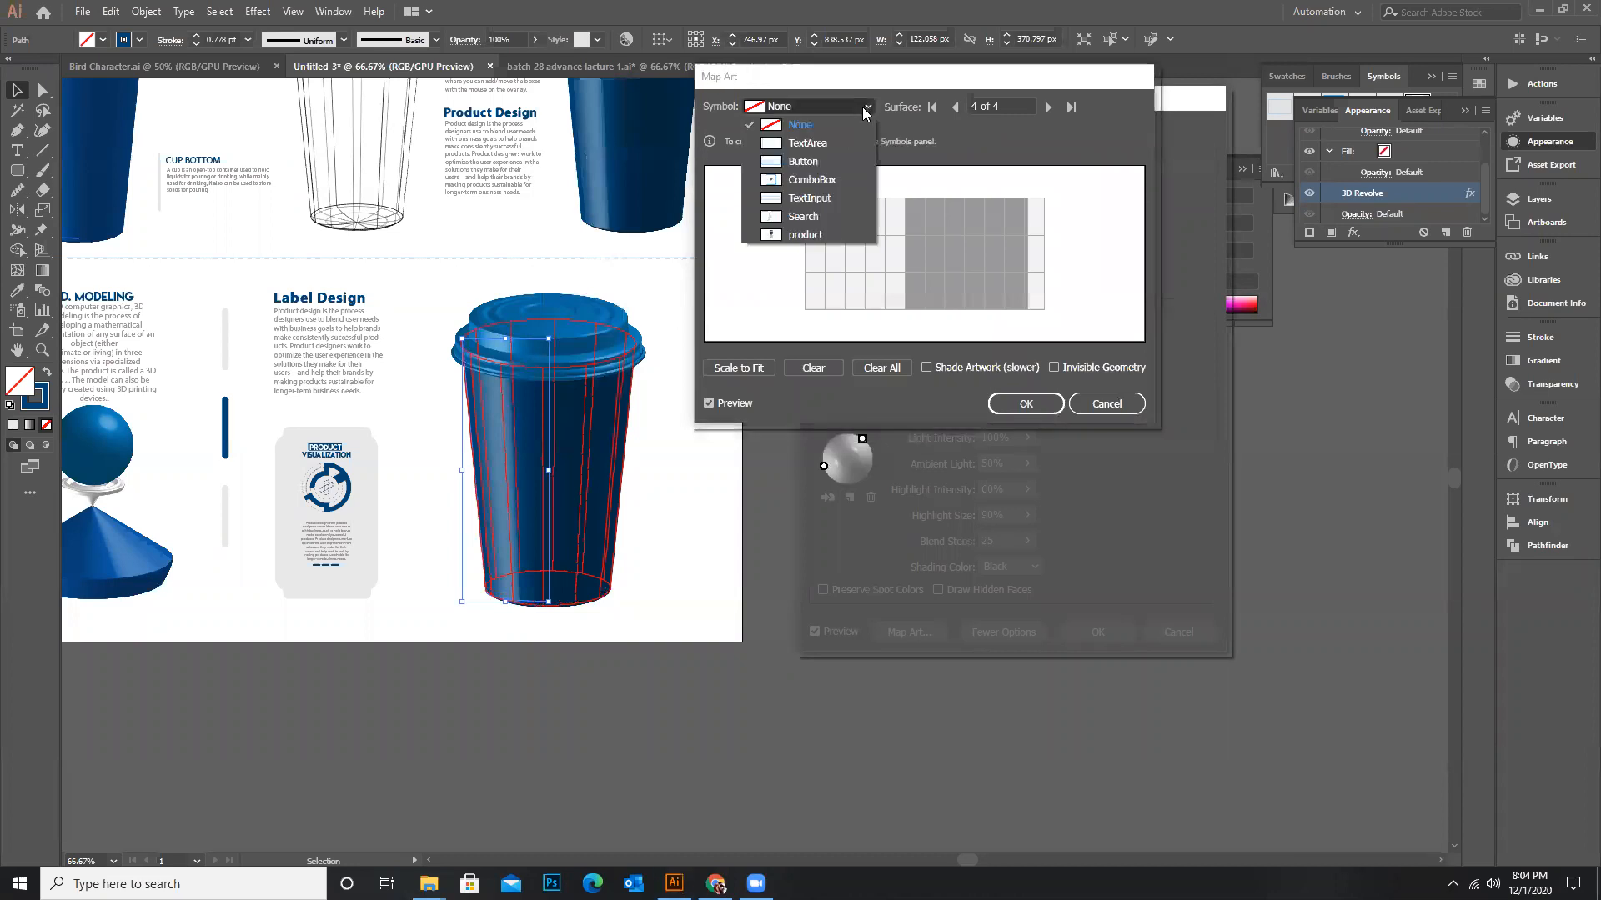
left_click(800, 235)
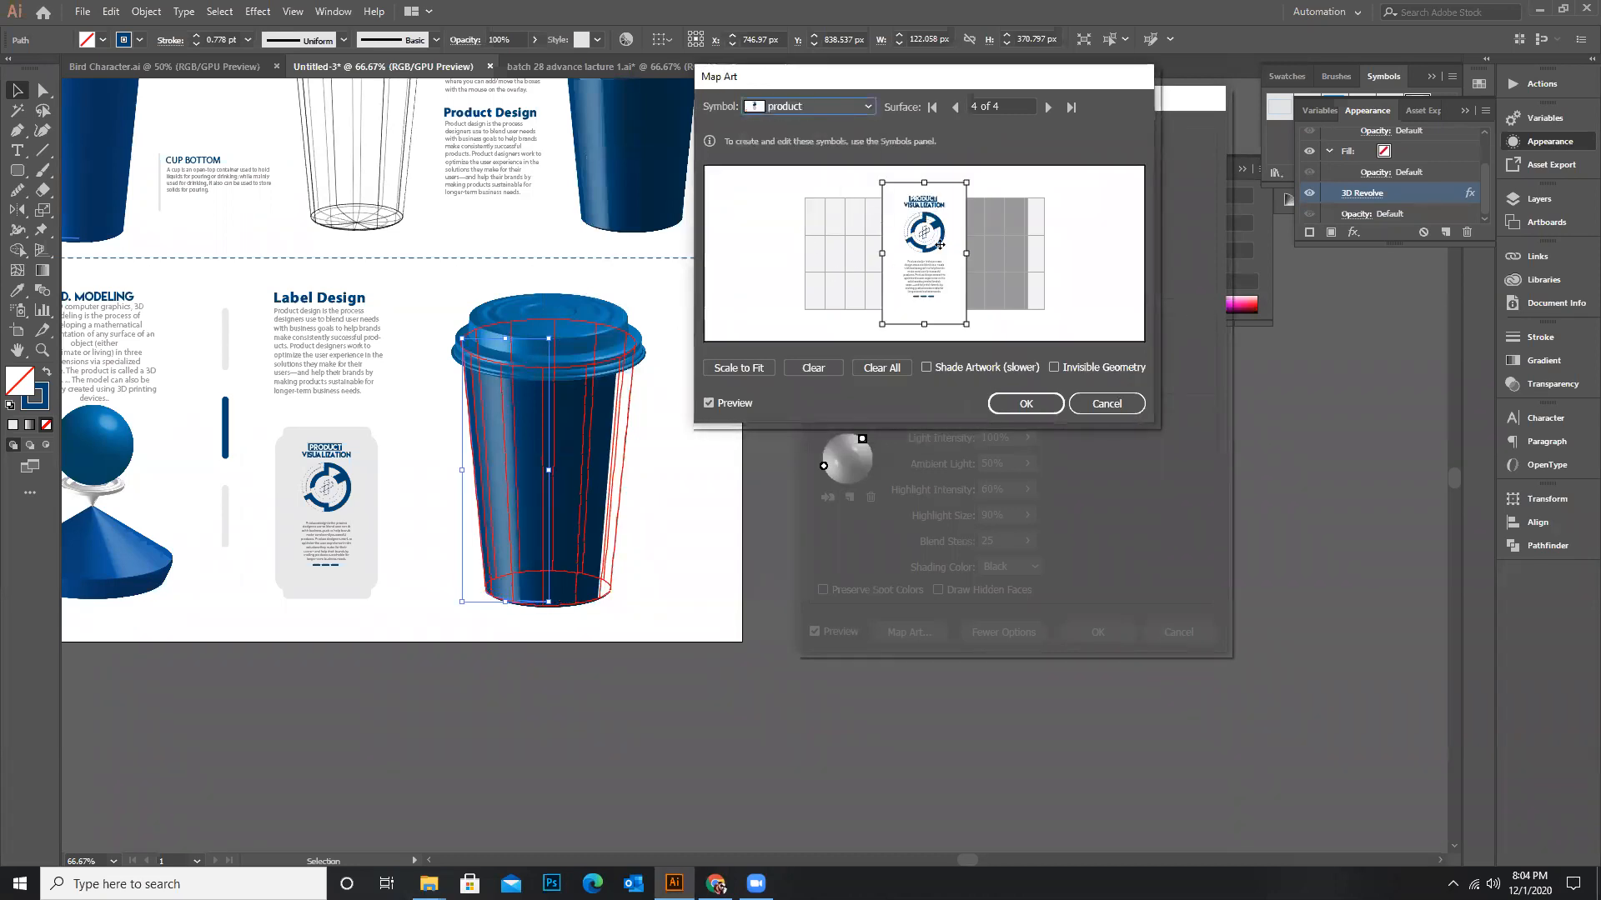
Shrink the mapped label, position it within the light visible area of the surface, and apply the mapping to the cup
left_click_drag(961, 269, 893, 270)
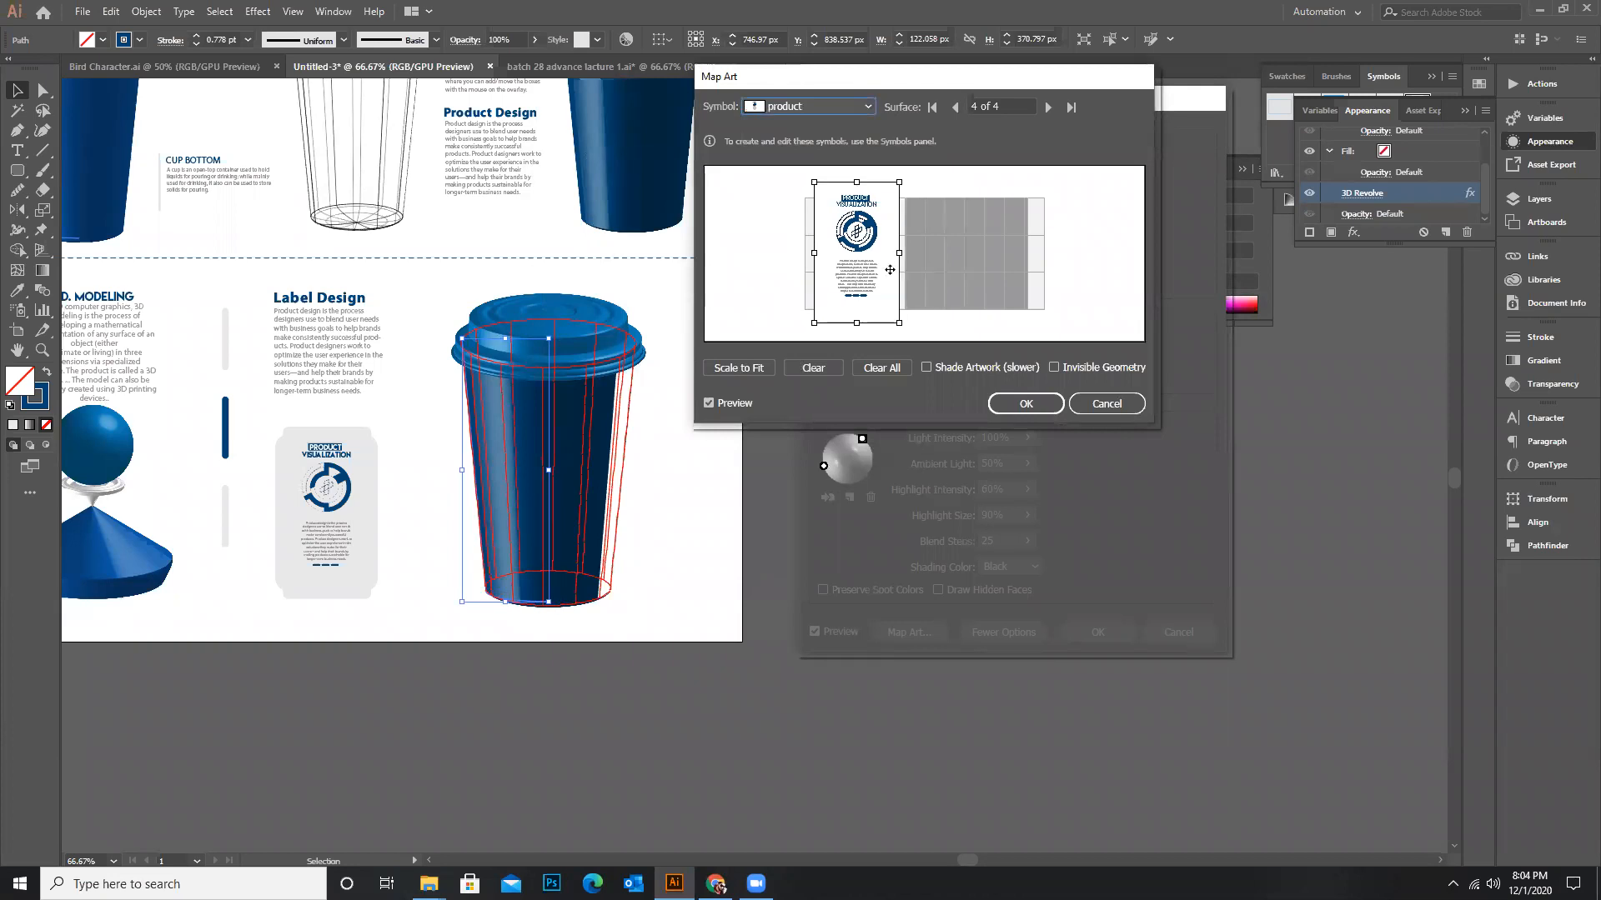
left_click_drag(898, 182, 866, 249)
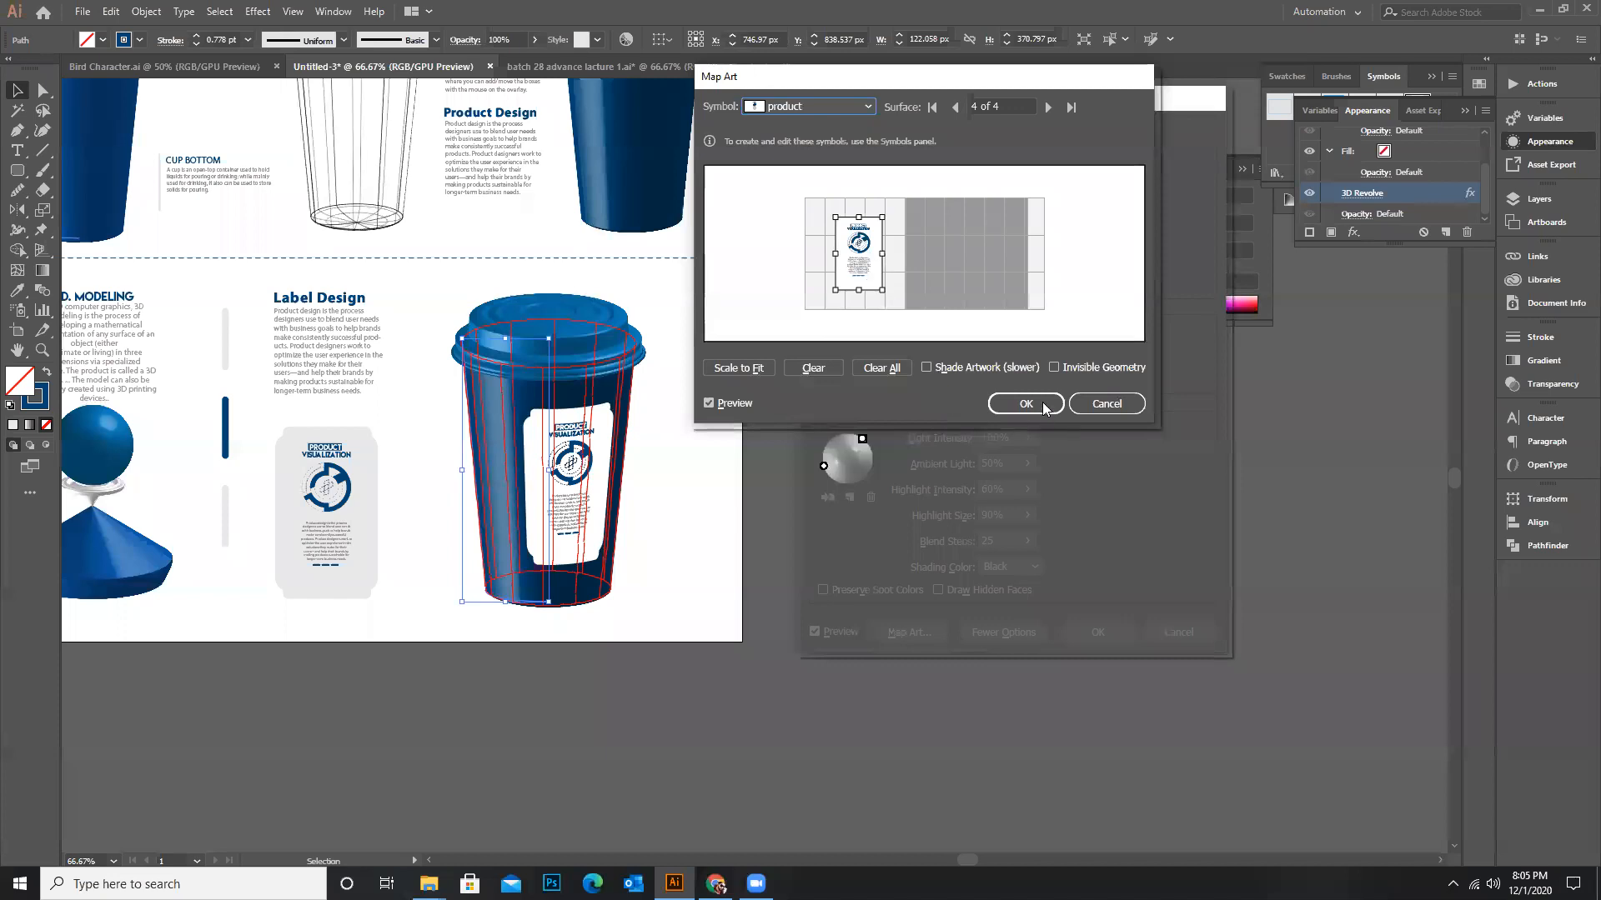
left_click_drag(861, 247, 858, 249)
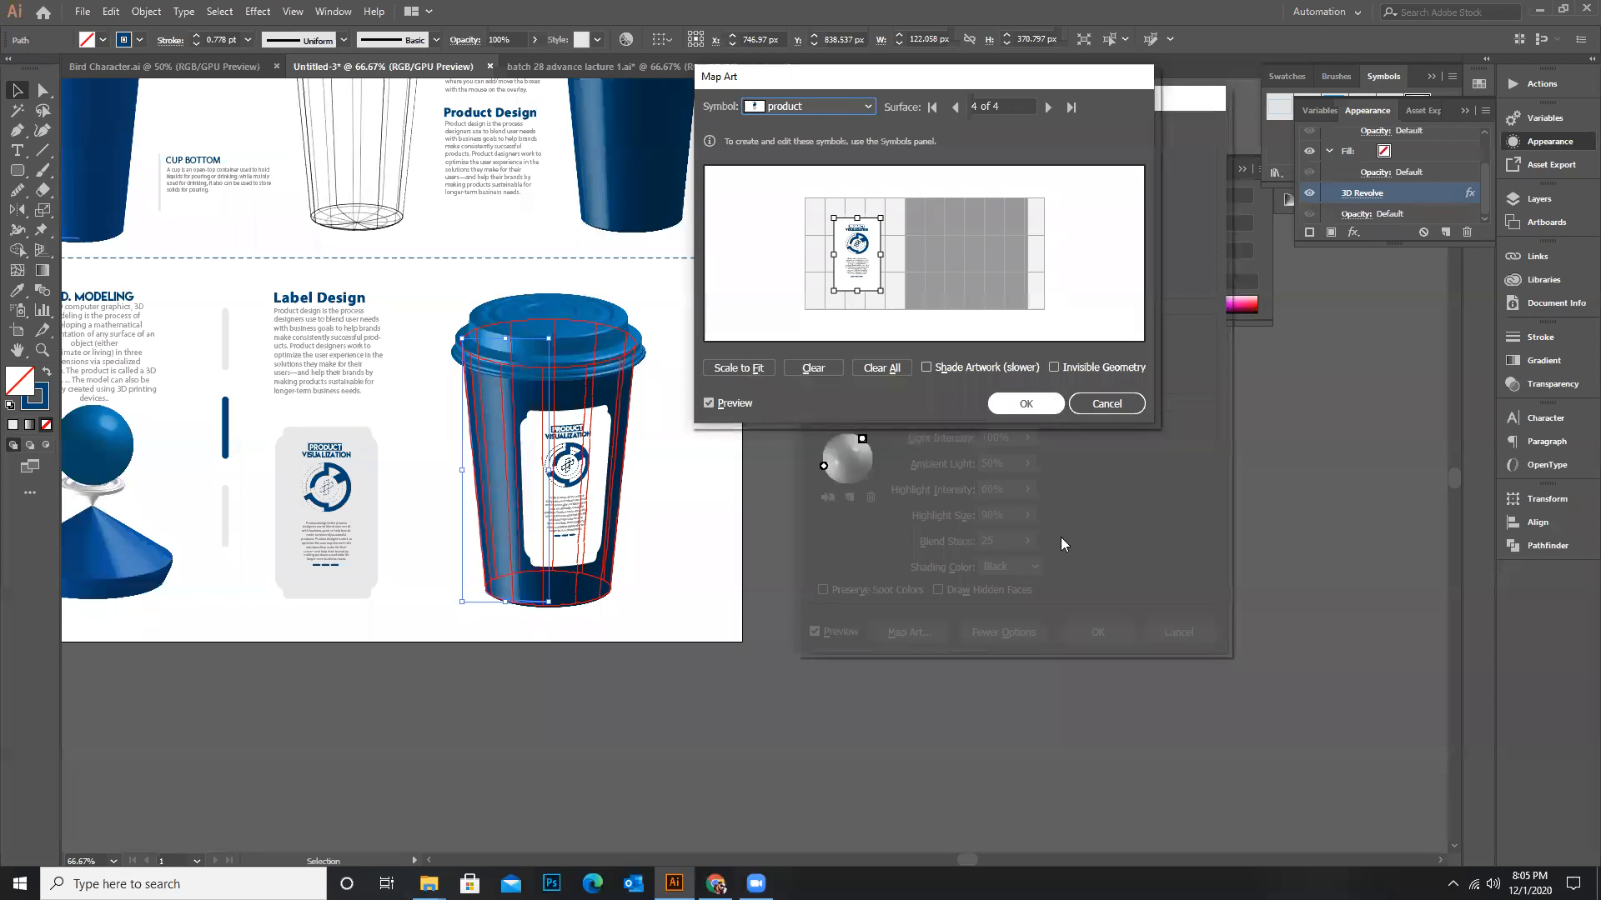
key("Return")
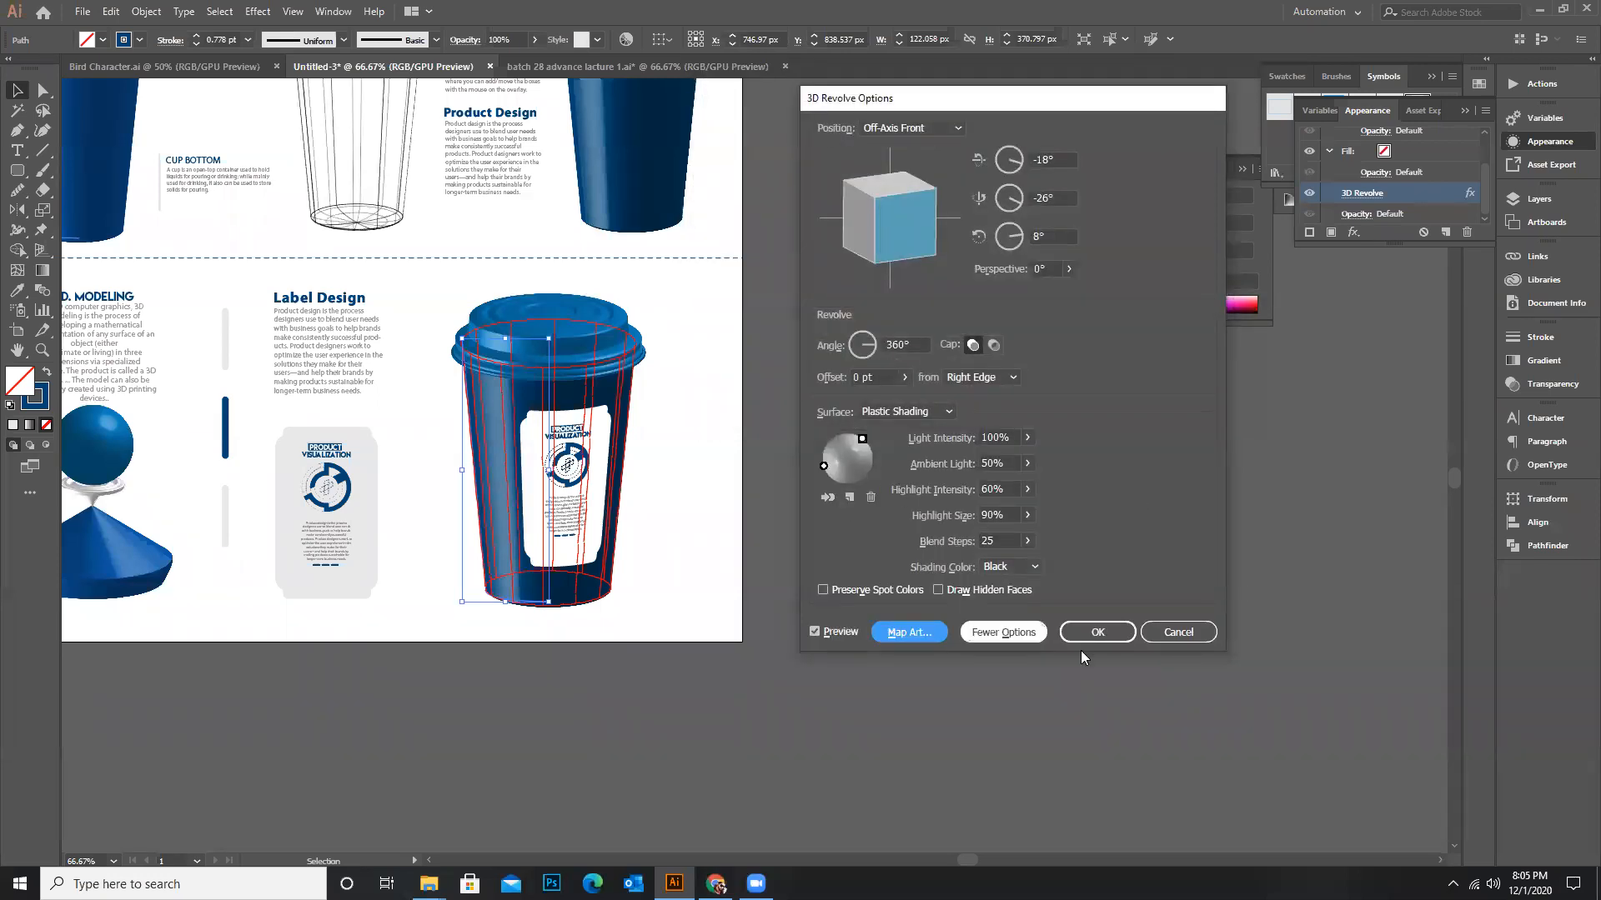
left_click(1094, 635)
left_click(1090, 487)
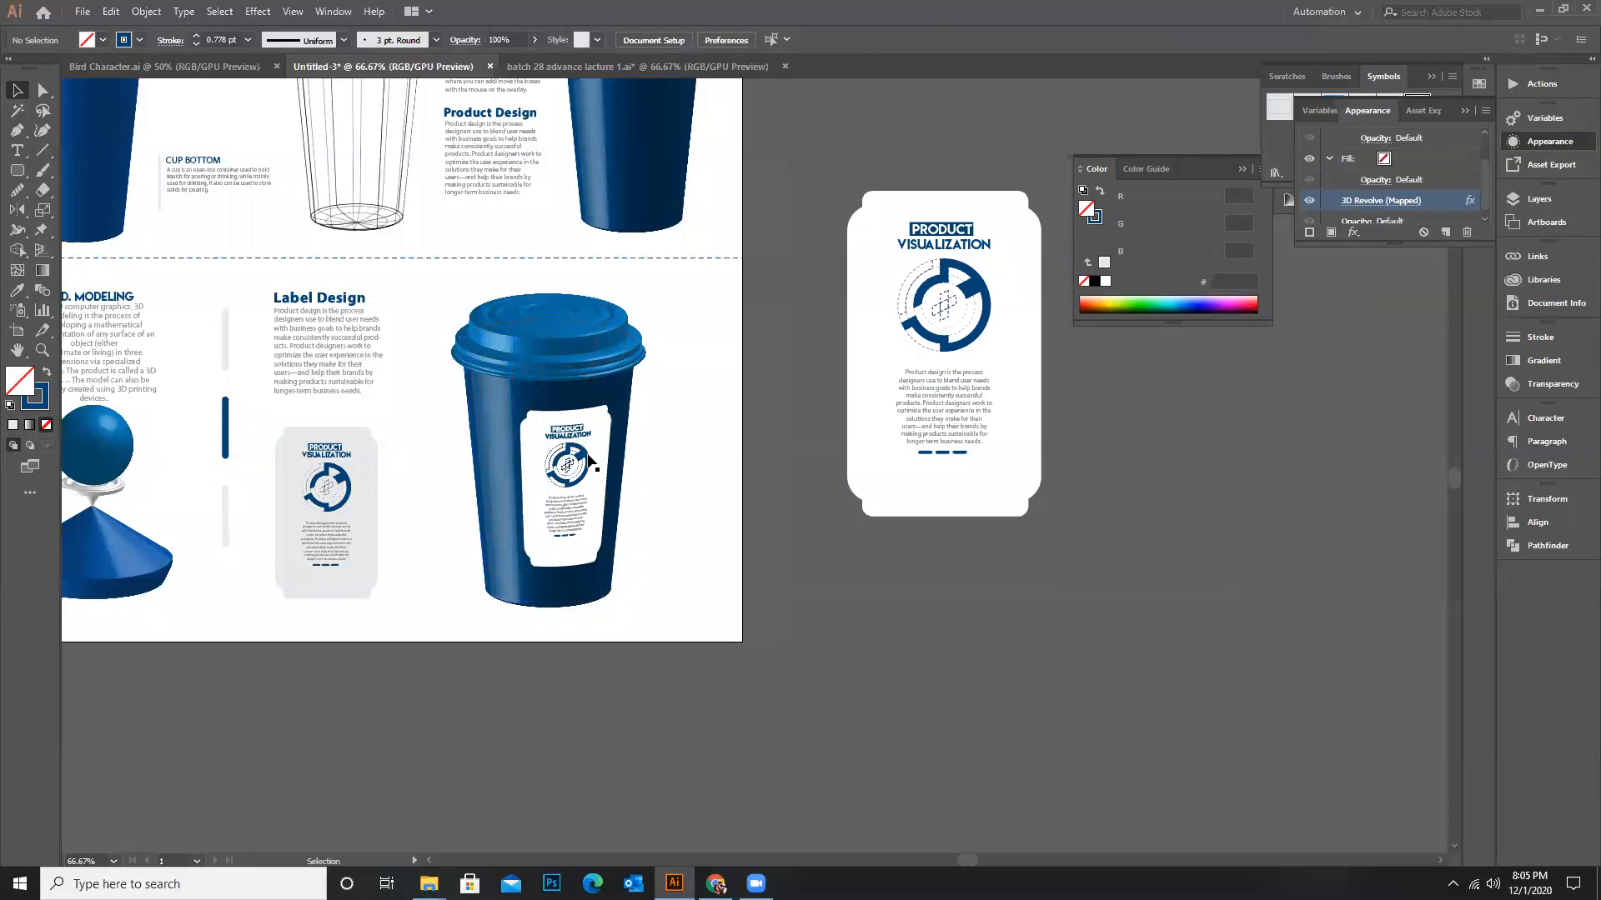
Delete the leftover product symbol instance lying outside the artboard
scroll(589, 461, "down", 1)
scroll(721, 513, "down", 1)
scroll(720, 469, "up", 2)
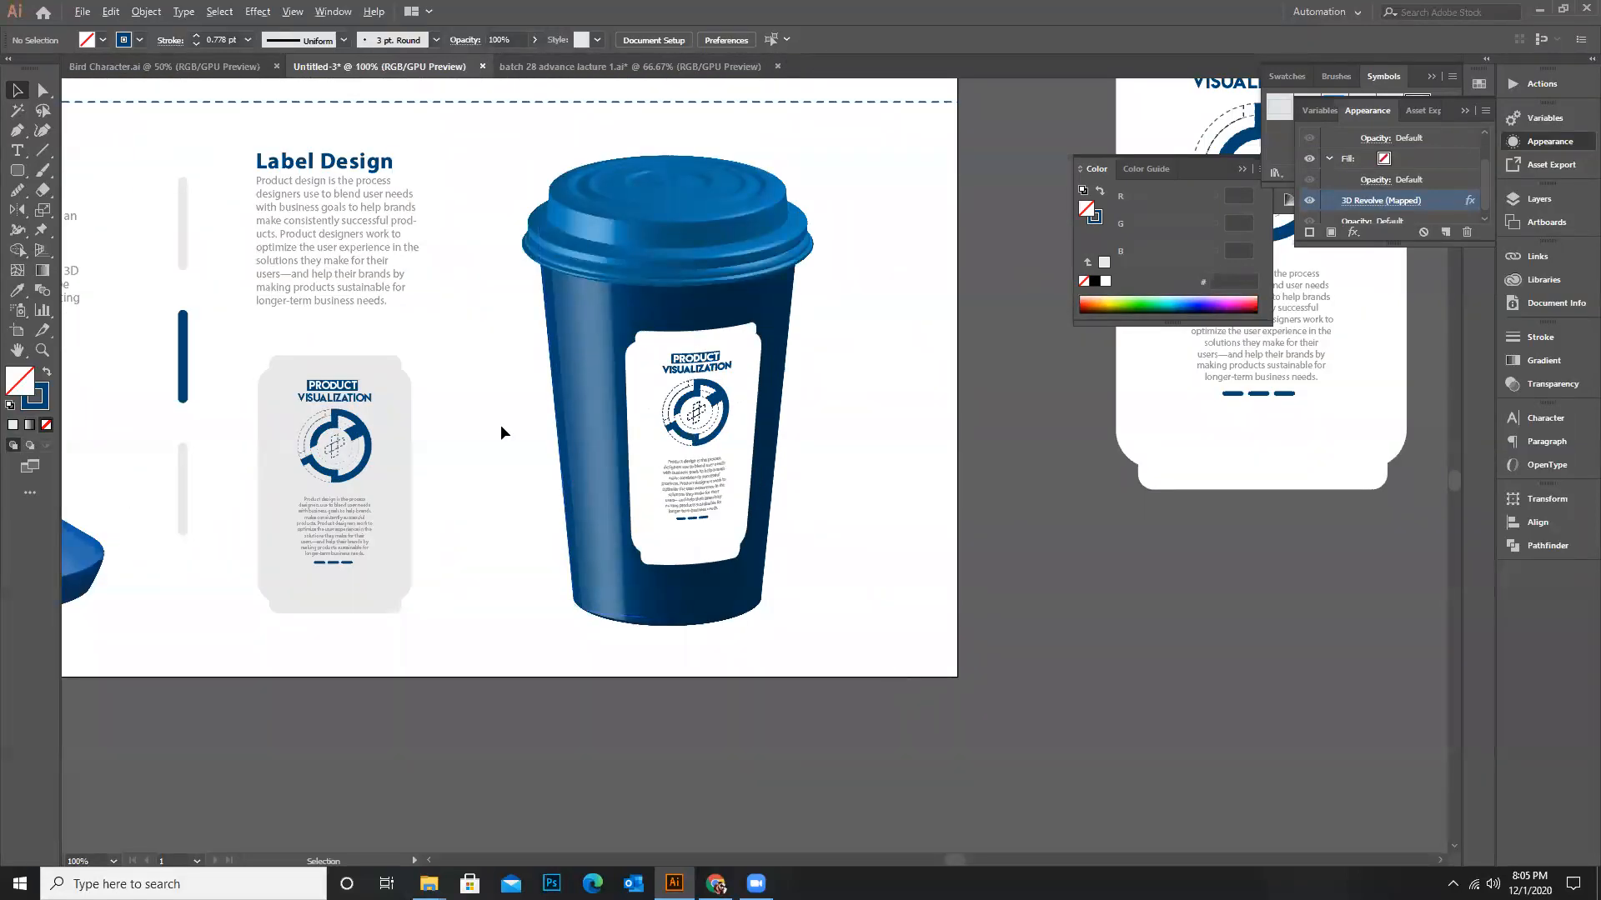
scroll(500, 430, "down", 2)
left_click(928, 431)
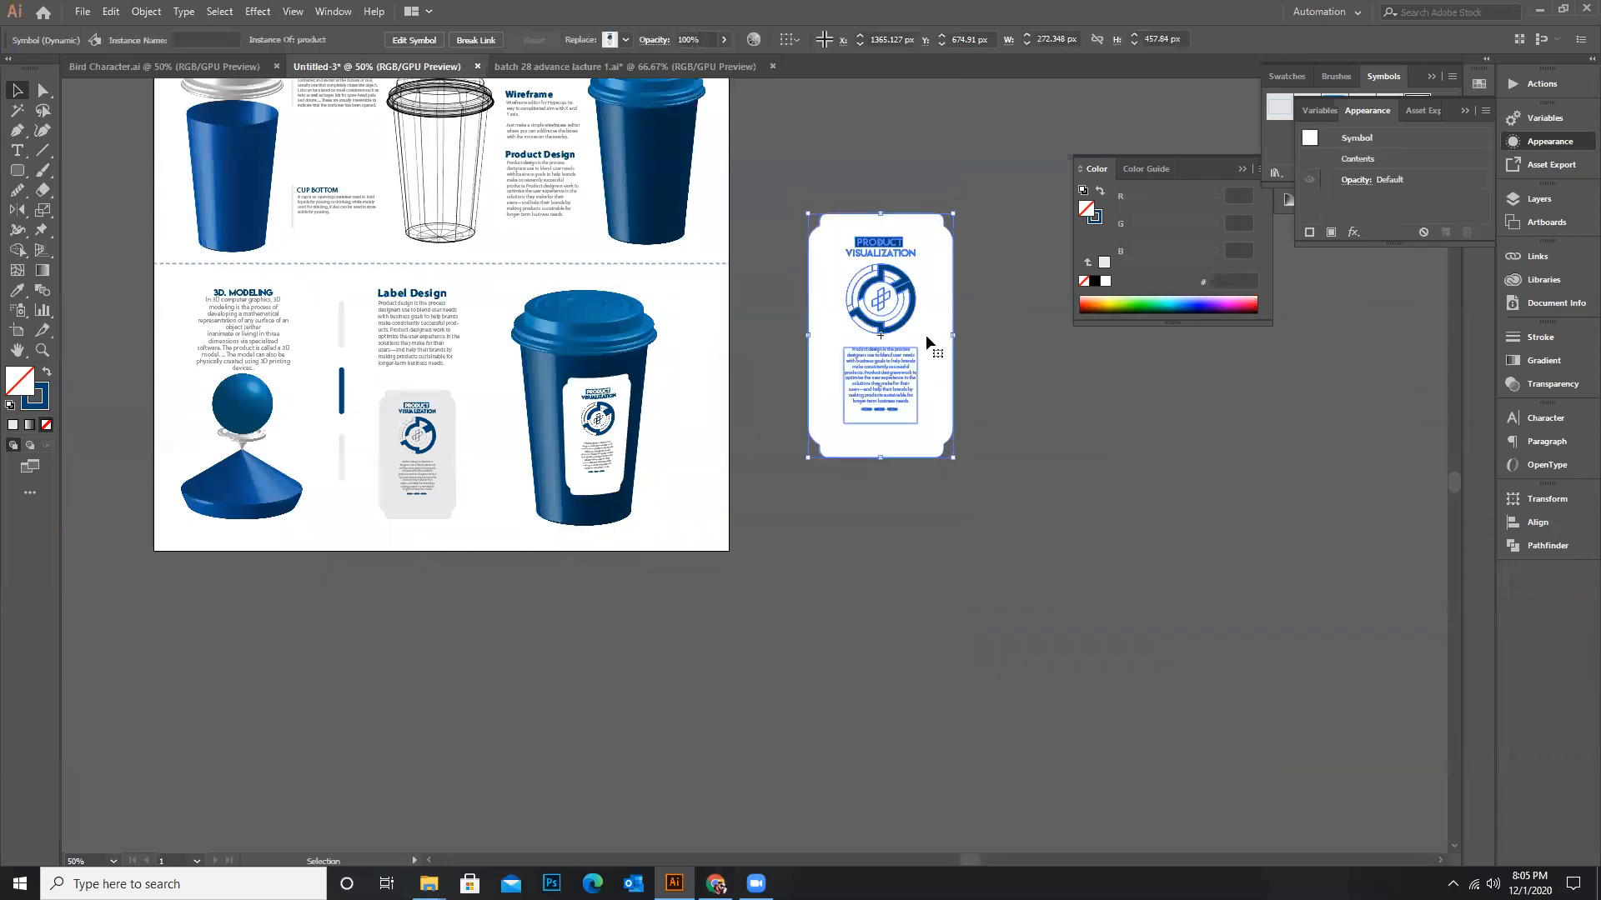
key("Delete")
Draw a narrow vertical rectangle about 10 by 70 px at the artboard's lower-right edge and swap its stroke to a solid blue fill
scroll(539, 492, "up", 3)
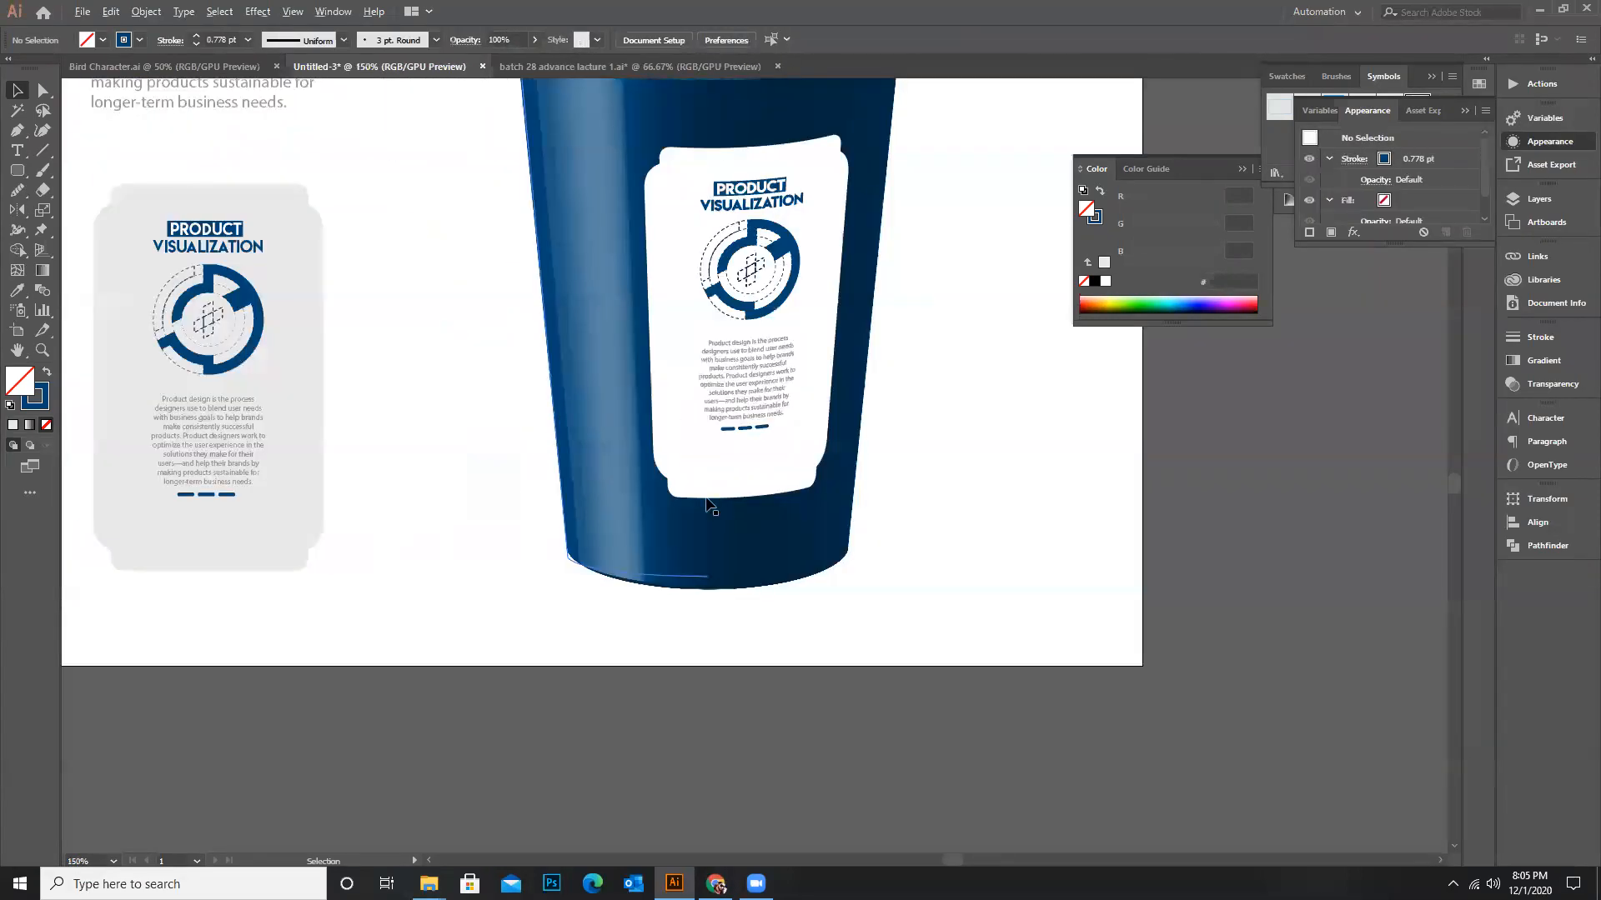
scroll(539, 492, "down", 2)
left_click_drag(16, 166, 92, 163)
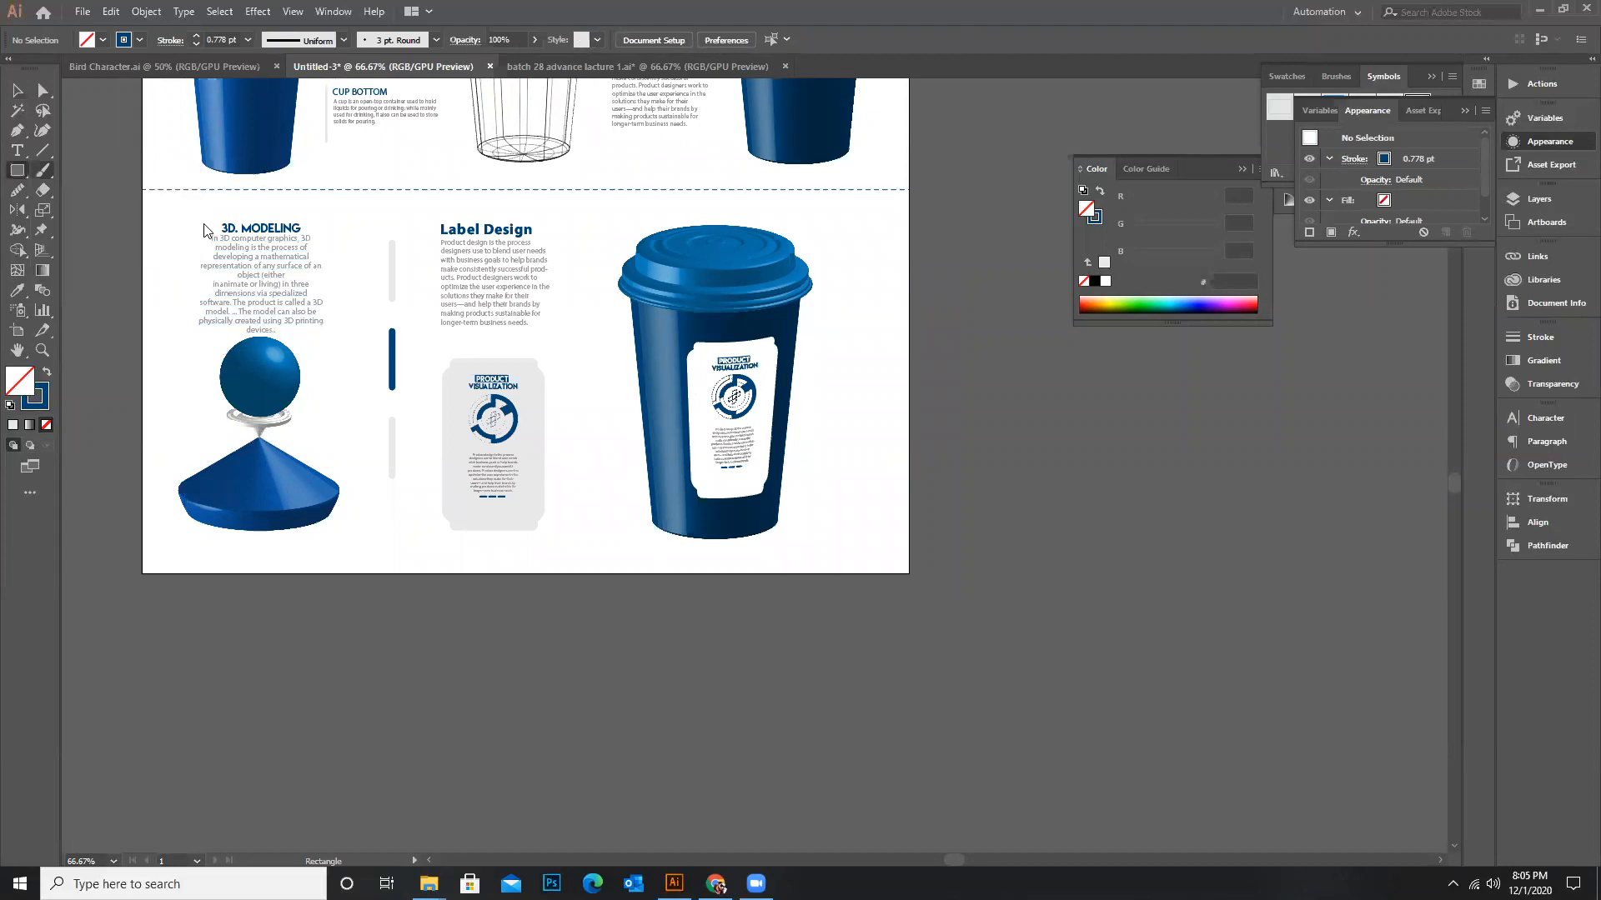
scroll(832, 522, "up", 1)
left_click_drag(836, 510, 844, 583)
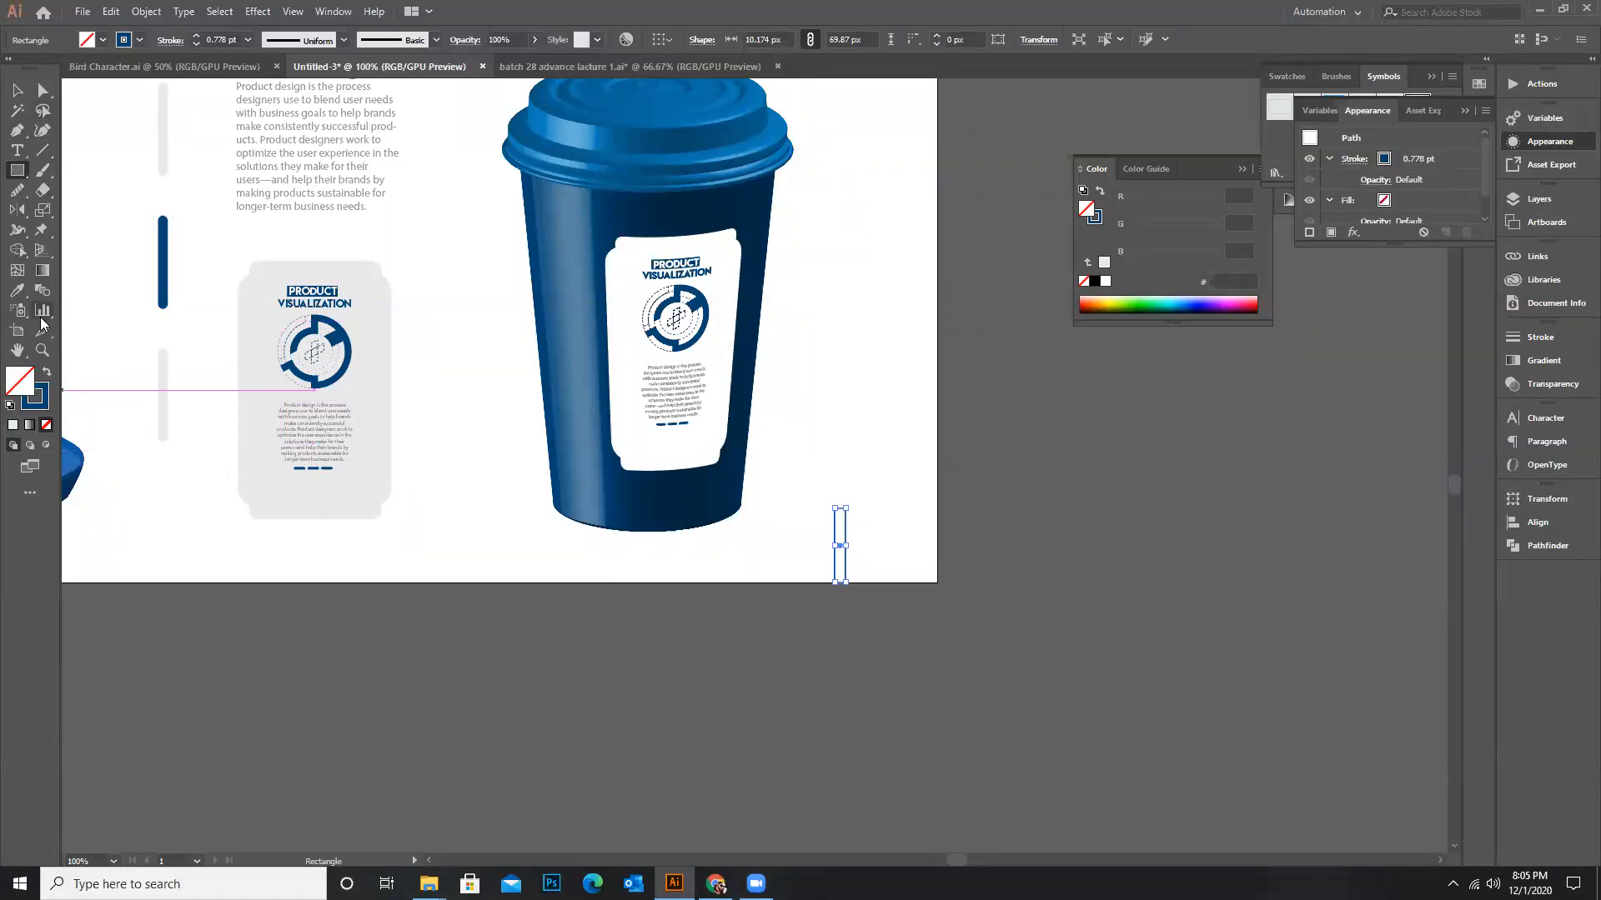
left_click(47, 373)
key("v")
left_click(753, 768)
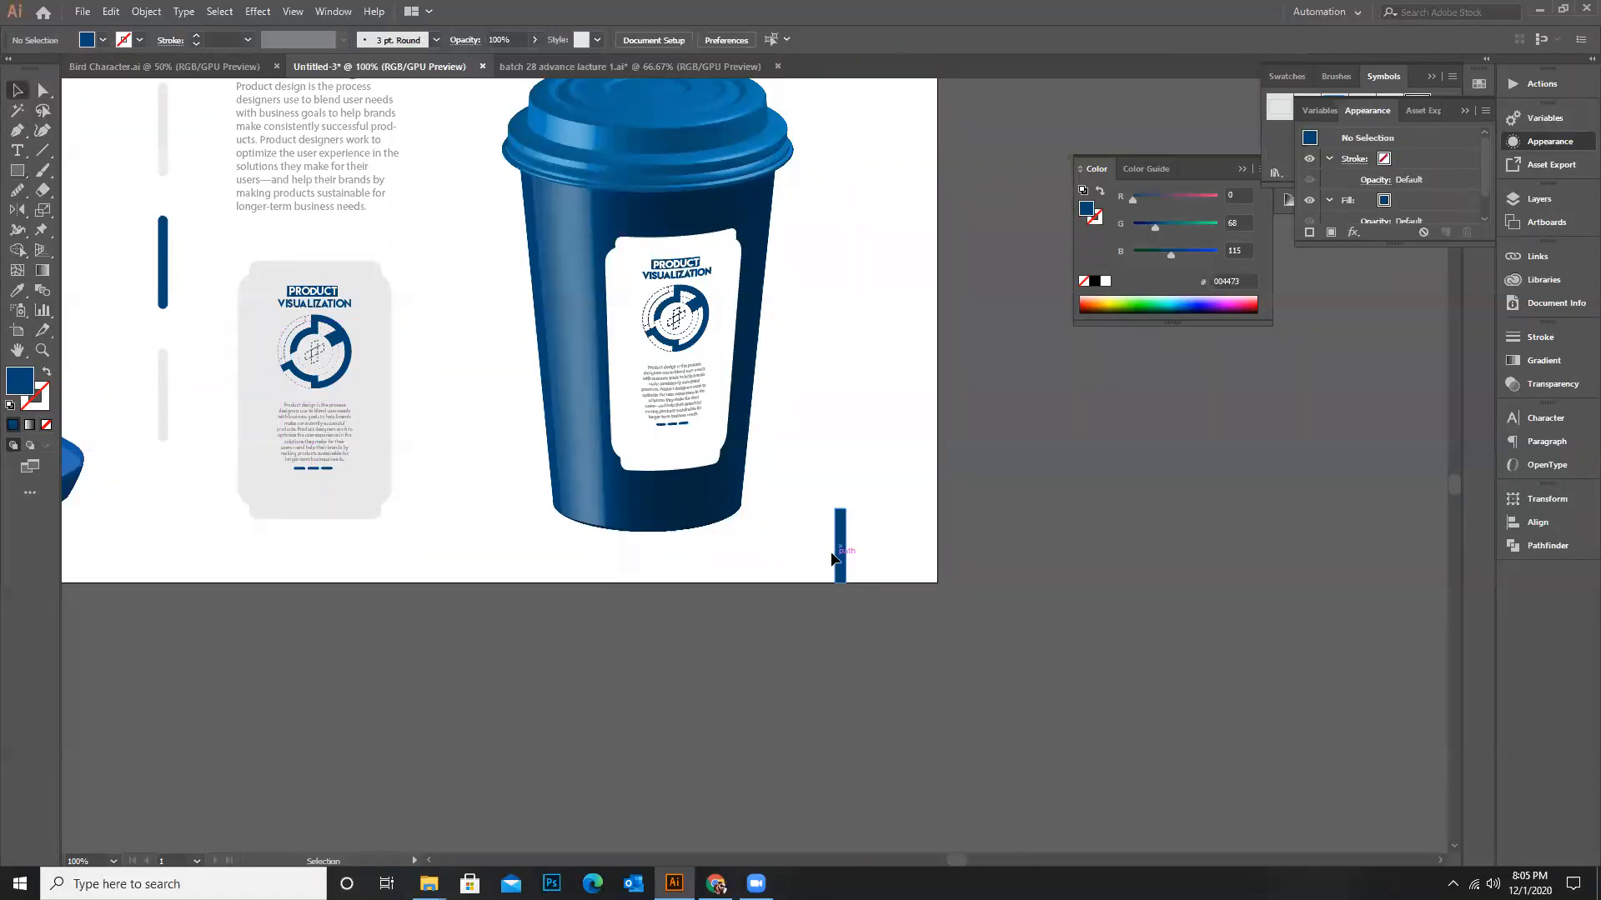
Duplicate the small blue bar just to its right and fill the copy with gray CECECE
left_click_drag(844, 544, 858, 544)
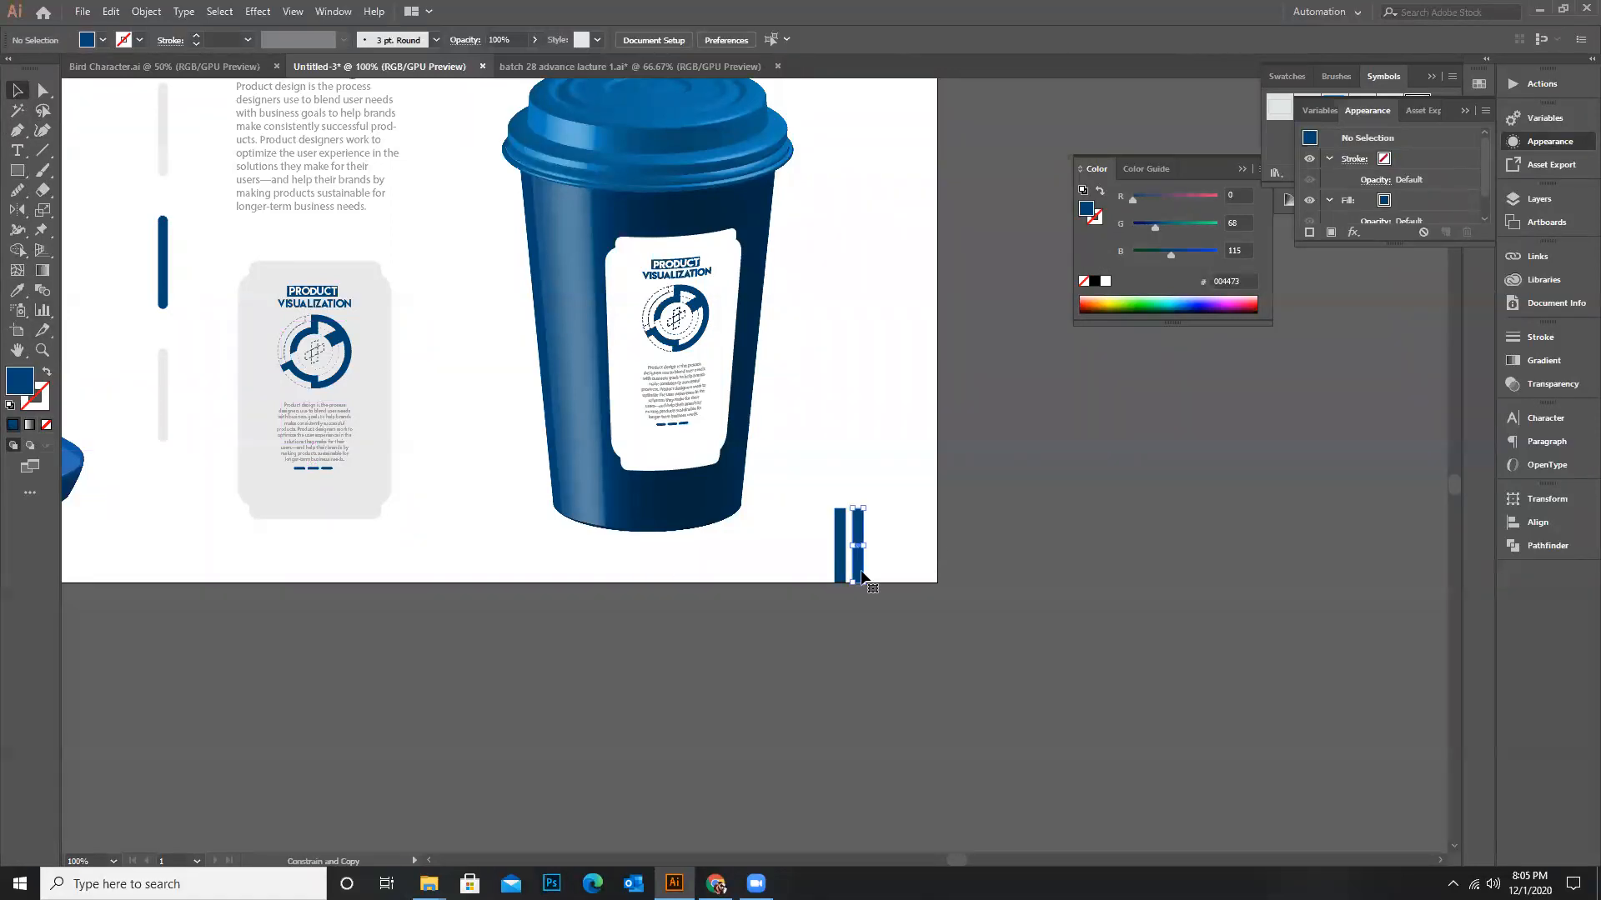
key("i")
left_click(390, 424)
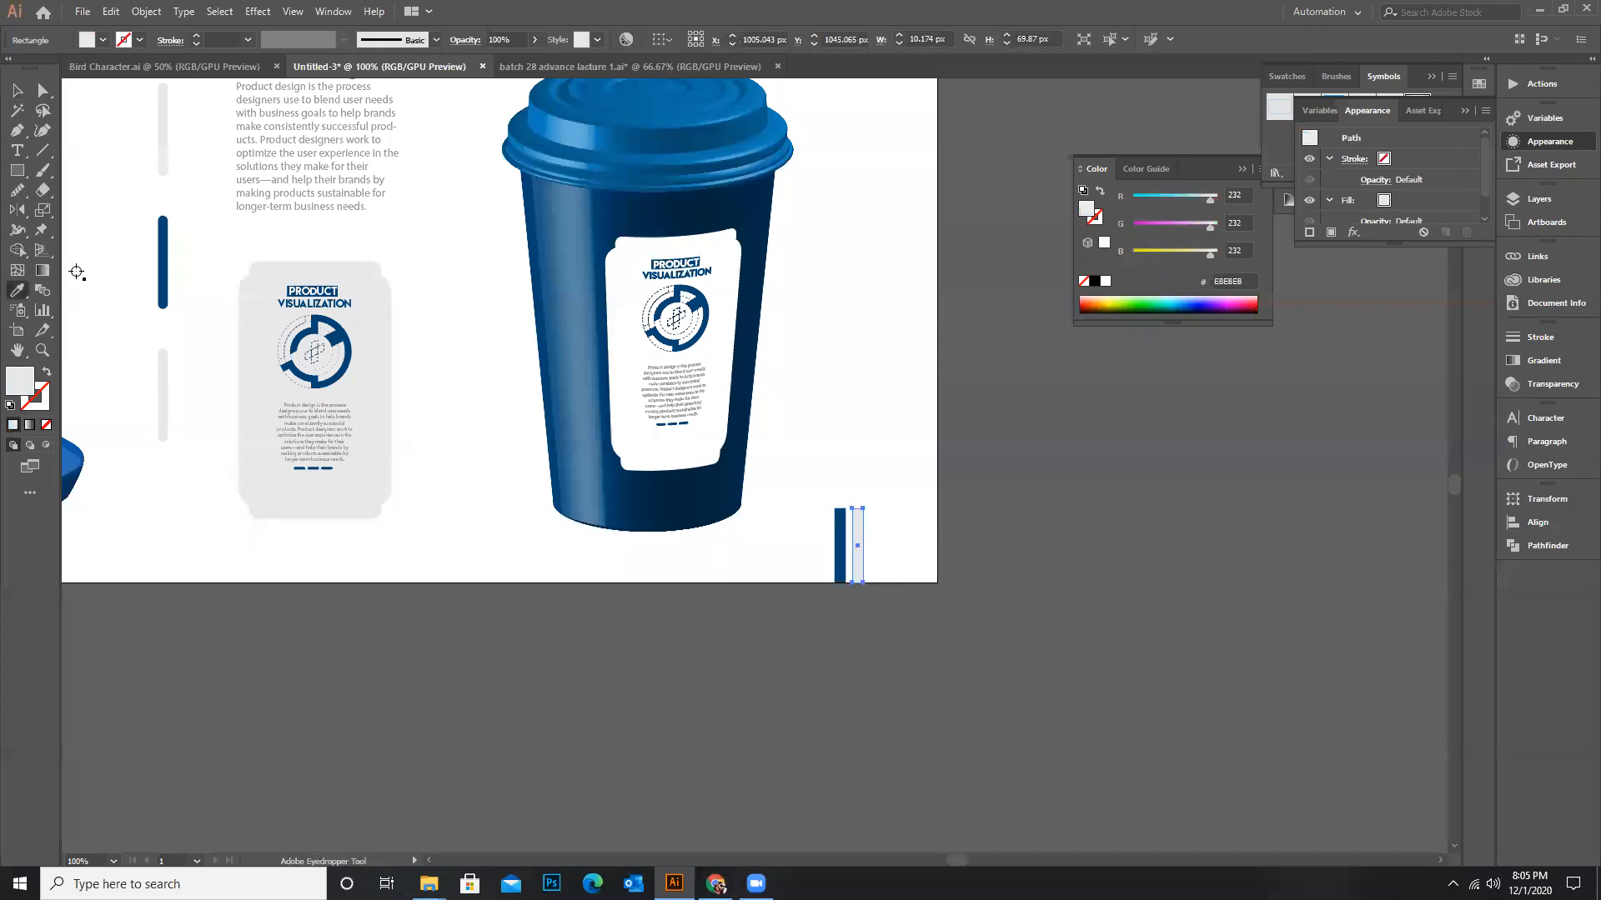
double_click(18, 382)
left_click(1063, 430)
left_click(1217, 388)
left_click(19, 90)
left_click(960, 587)
Nudge the 3D. MODELING heading and its paragraph slightly up, away from the sphere
scroll(959, 587, "down", 1)
scroll(925, 559, "up", 1)
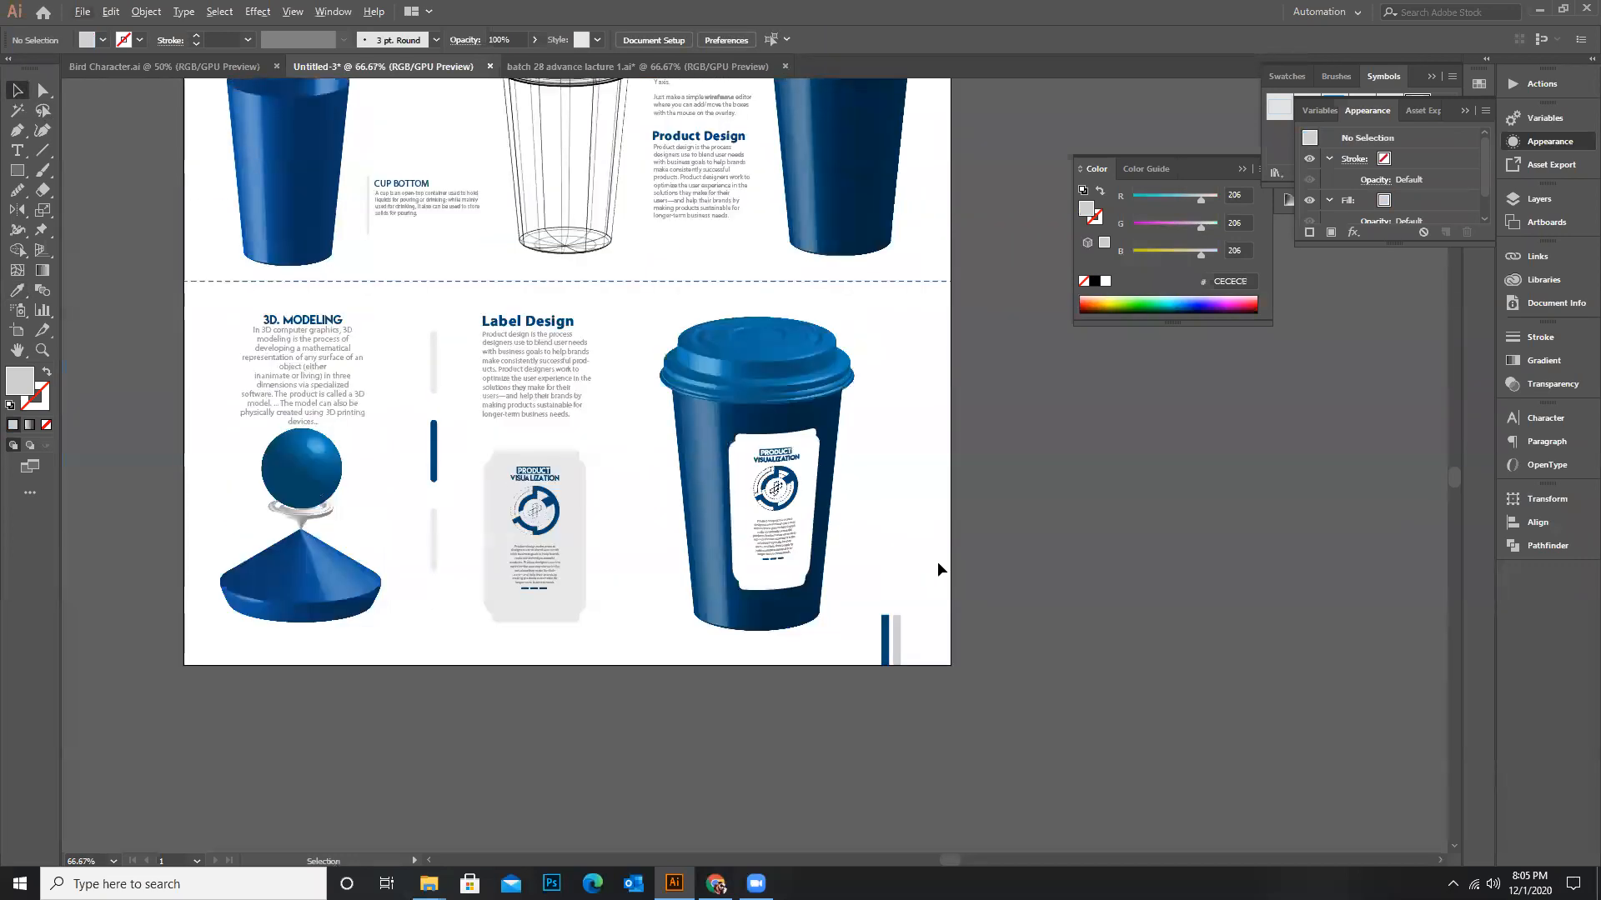
scroll(834, 508, "down", 1)
left_click_drag(721, 534, 699, 623)
left_click_drag(638, 497, 647, 507)
left_click(725, 568)
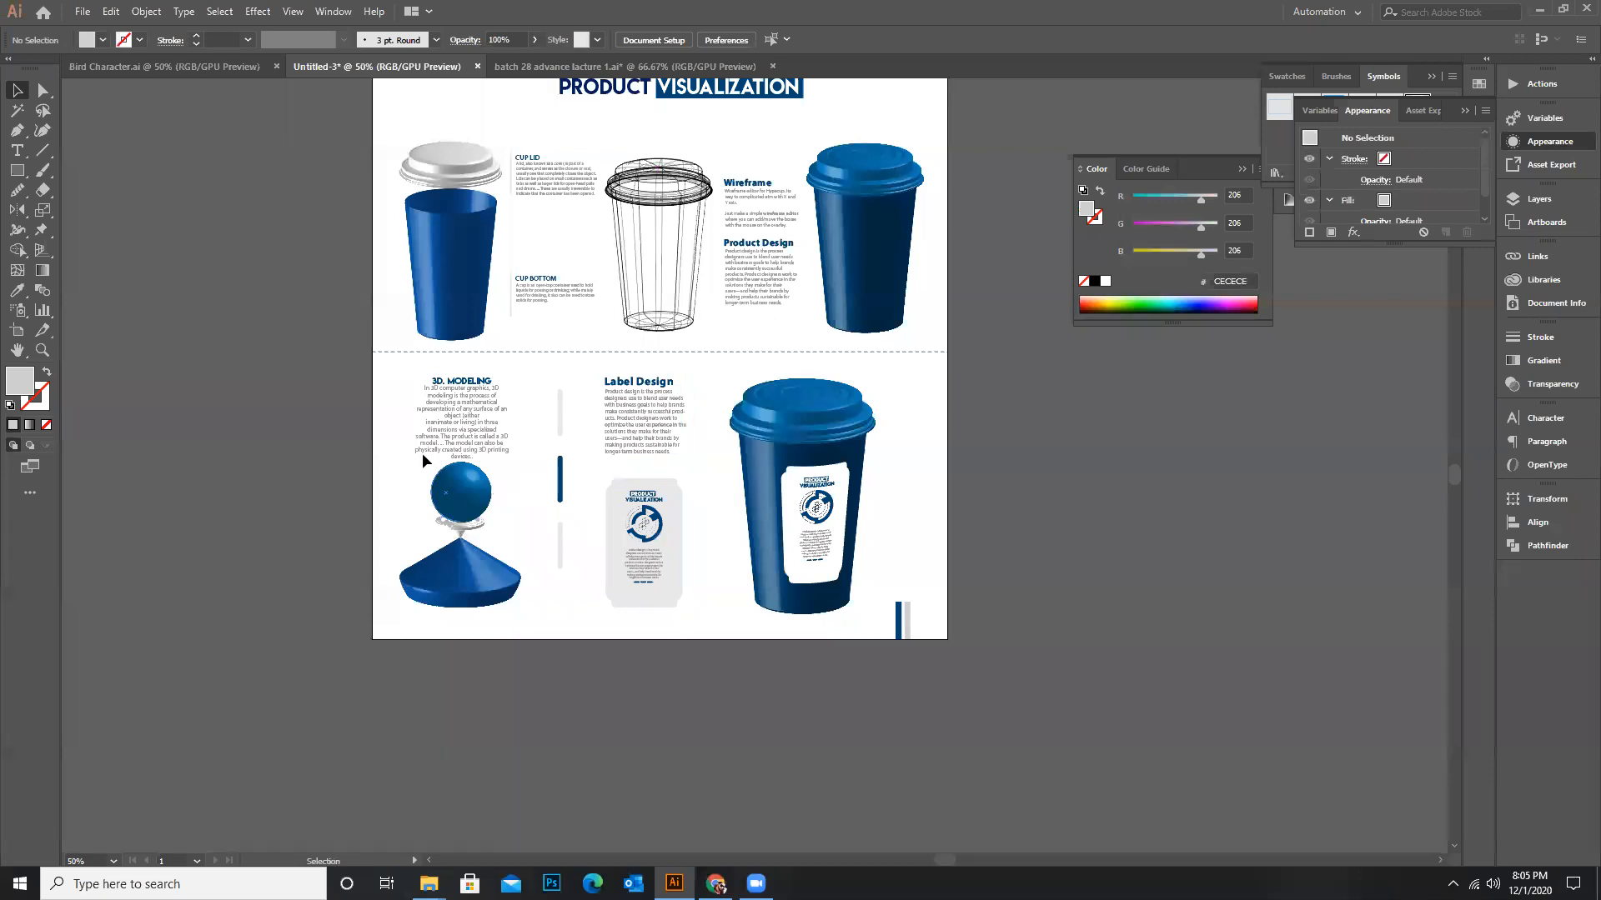
left_click(447, 400)
left_click_drag(510, 376, 530, 370)
key("Up")
key("Up")
key("Up")
key("Up")
key("Up")
key("Up")
key("Up")
key("Up")
key("Up")
key("Up")
left_click(541, 486)
Nudge the Label Design heading, paragraph and gray can label together slightly upward
left_click_drag(588, 368, 697, 623)
key("Up")
key("Up")
key("Up")
key("Up")
key("Up")
key("Up")
key("Up")
key("Up")
left_click(889, 489)
Nudge the gray can label further up, closer to the Label Design paragraph
key("Up")
key("Up")
key("Up")
key("Up")
key("Up")
key("Up")
key("Up")
key("Up")
key("Up")
key("Up")
key("Up")
key("Up")
key("Up")
key("Up")
key("Up")
key("Up")
key("Up")
key("Up")
key("Up")
key("Up")
left_click(1082, 498)
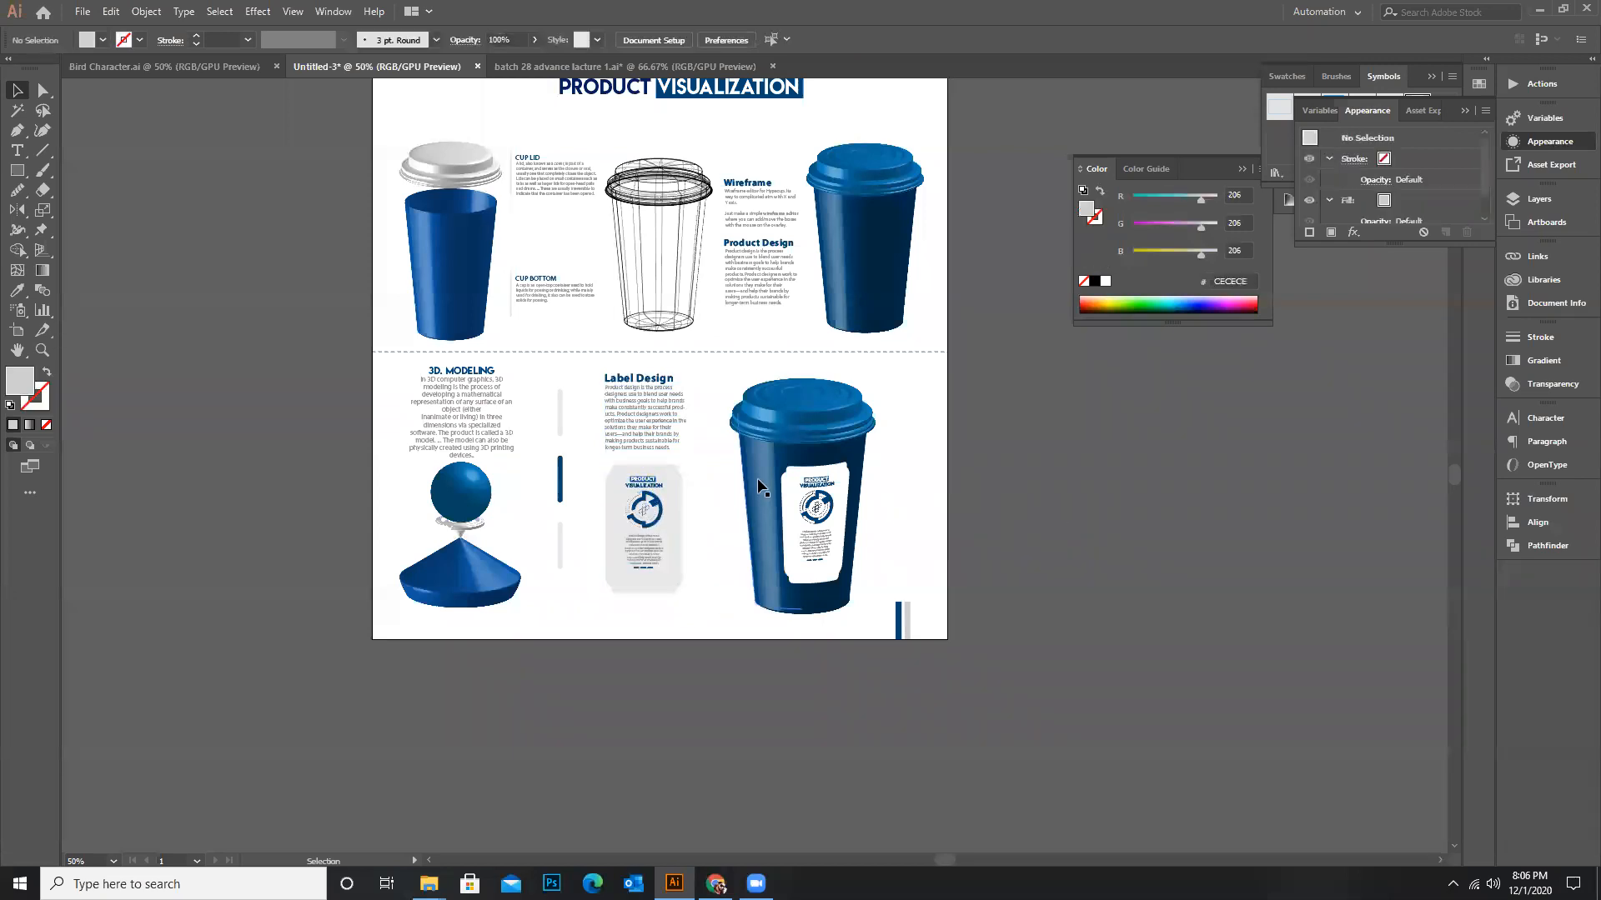
Move the PRODUCT VISUALIZATION title down and left so it sits centered above the upper row of cups
scroll(633, 498, "up", 1)
scroll(627, 404, "right", 1)
scroll(625, 400, "down", 1)
scroll(583, 251, "up", 2)
left_click_drag(466, 153, 605, 201)
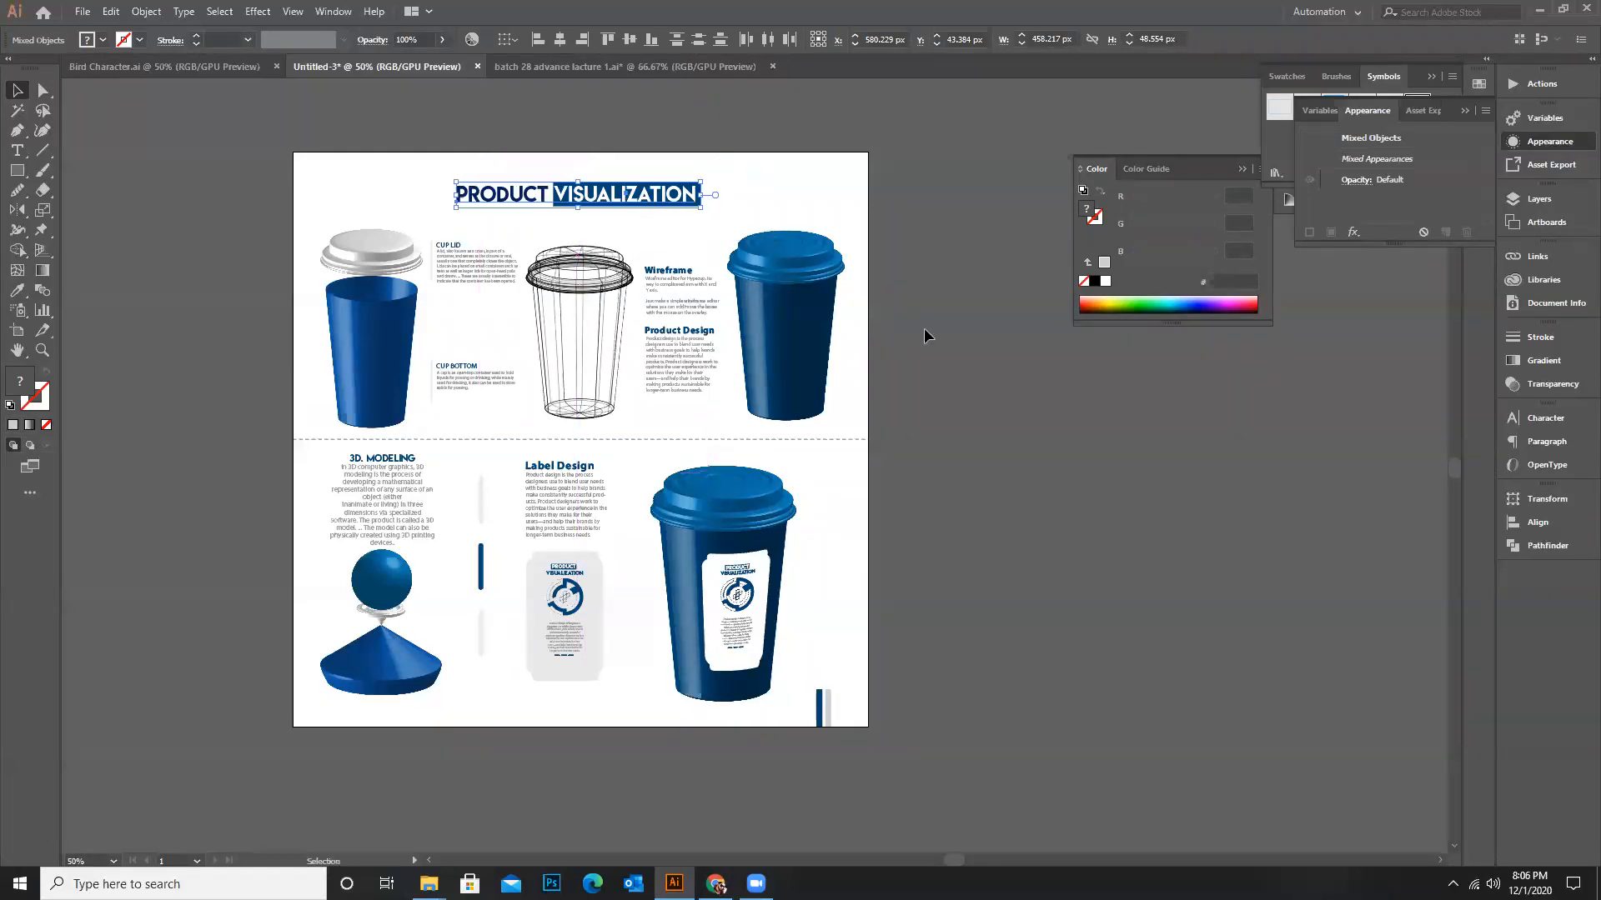
left_click(927, 366)
Draw a 1080 by 1080 px rectangle covering the whole artboard and give it no fill
scroll(615, 325, "down", 1)
left_click(17, 170)
left_click_drag(294, 112, 868, 686)
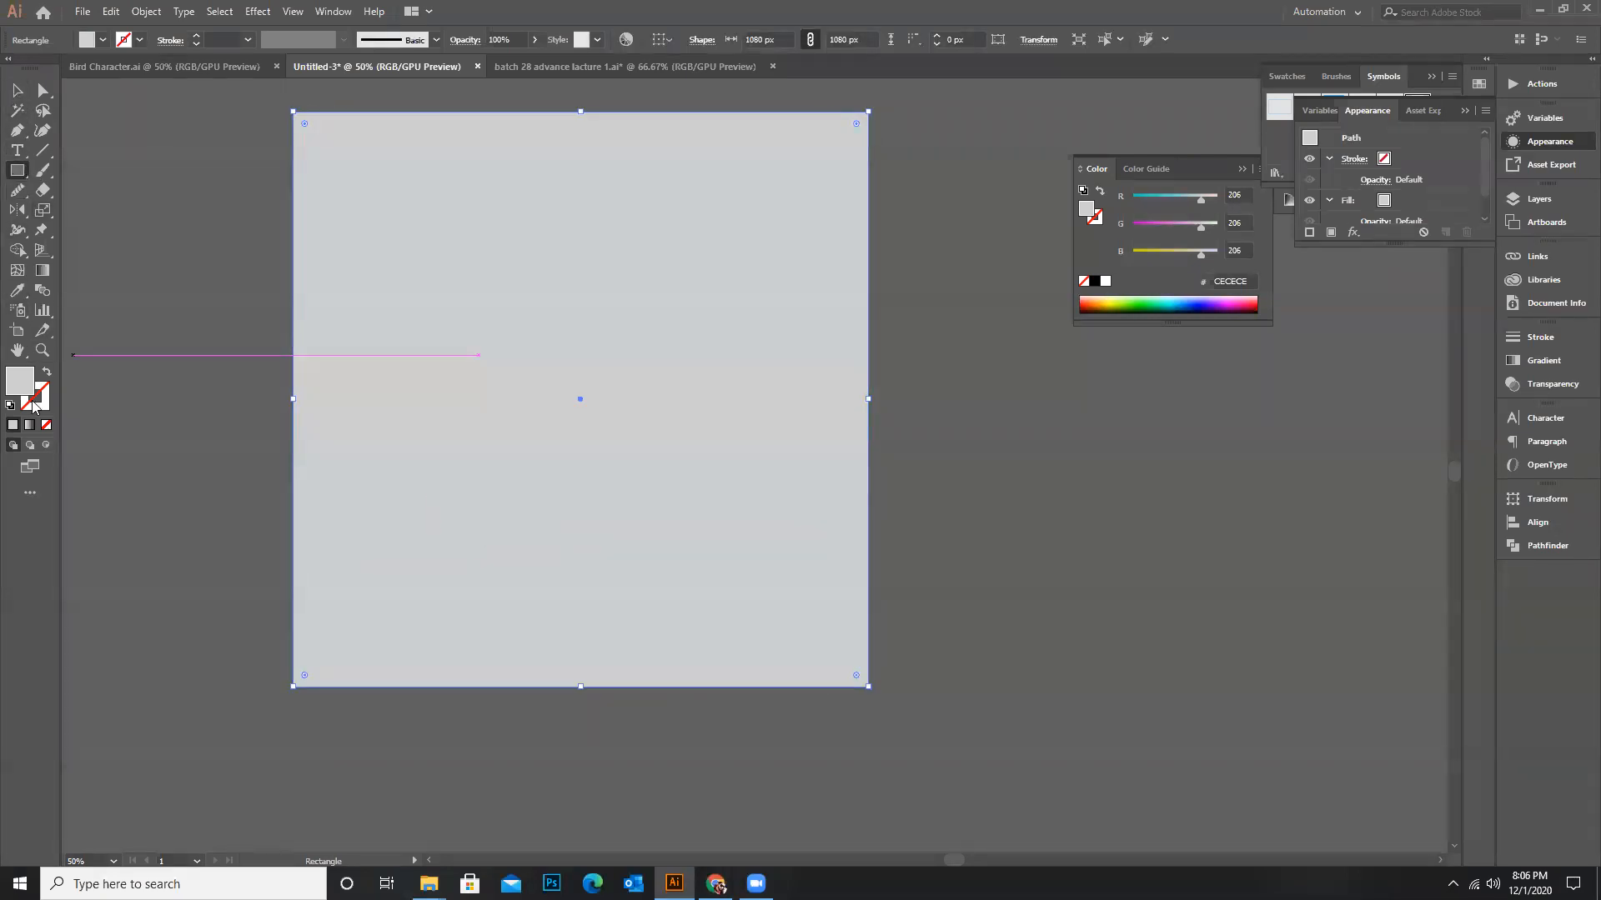
left_click(46, 424)
Save the document as an Adobe Illustrator file named advance batch 30,31,32 in the LWE folder BATCH 31, accepting the save options
left_click(83, 11)
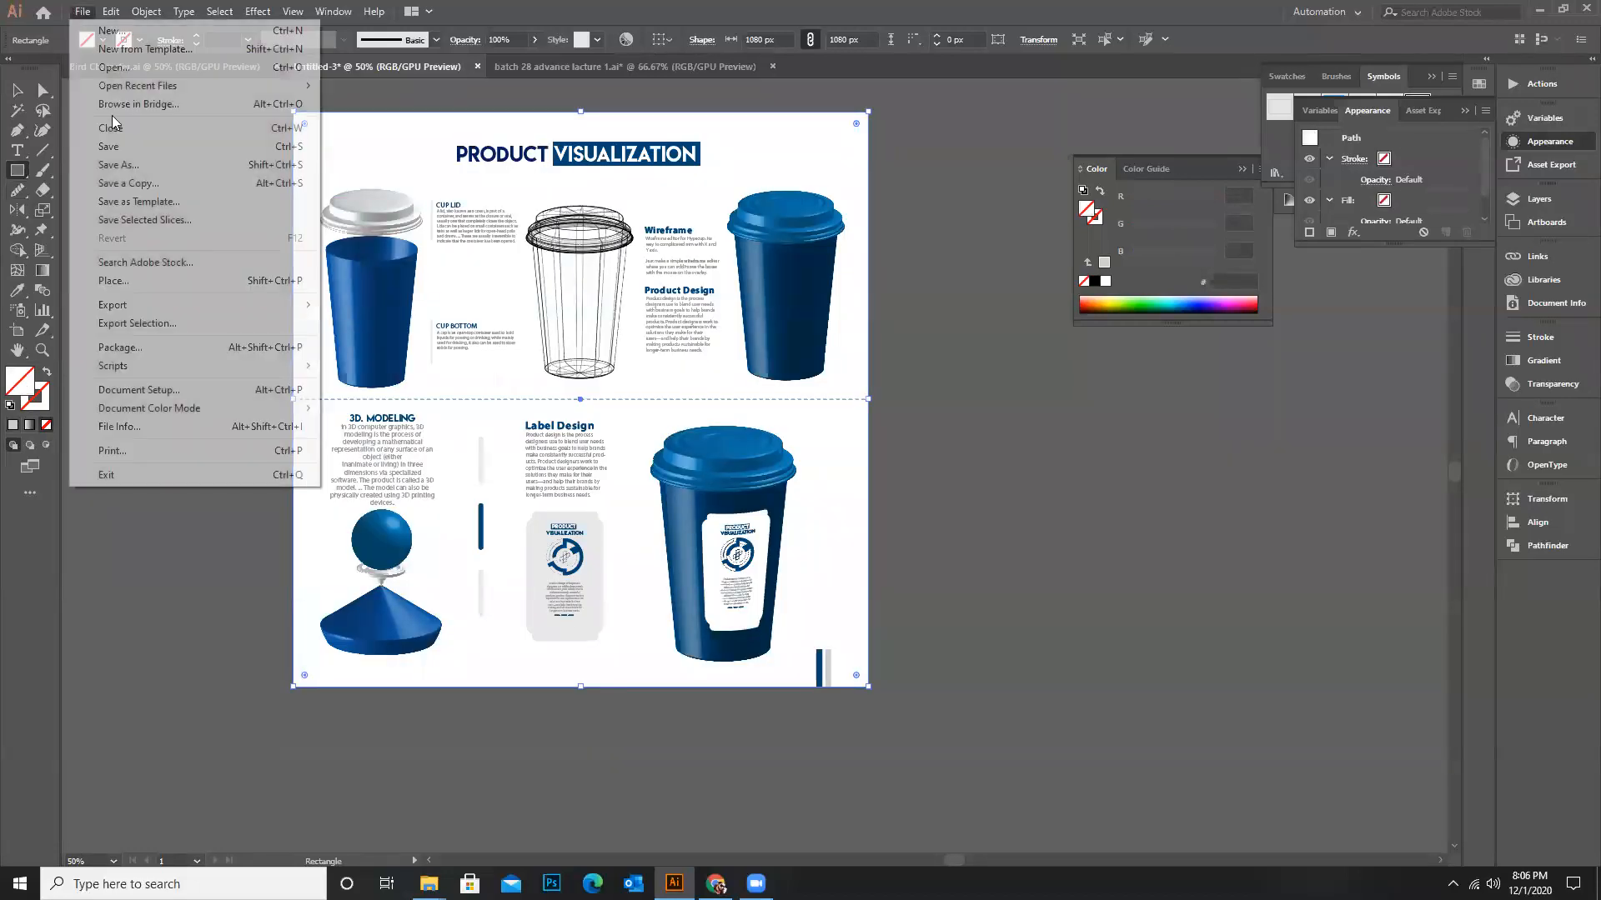
left_click(121, 158)
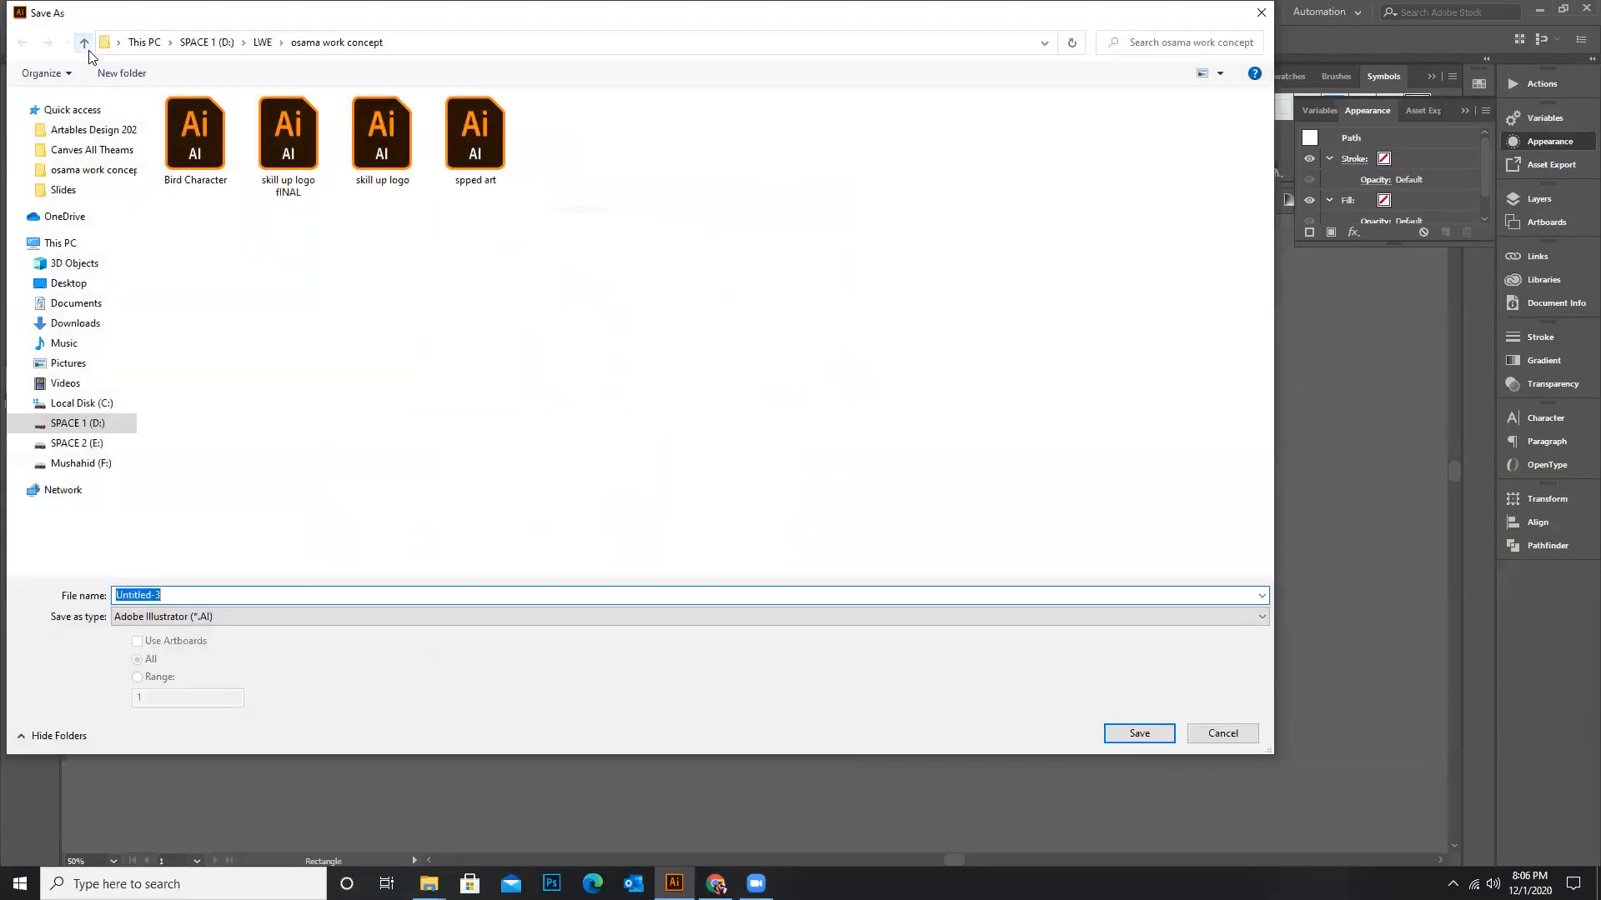
left_click(84, 42)
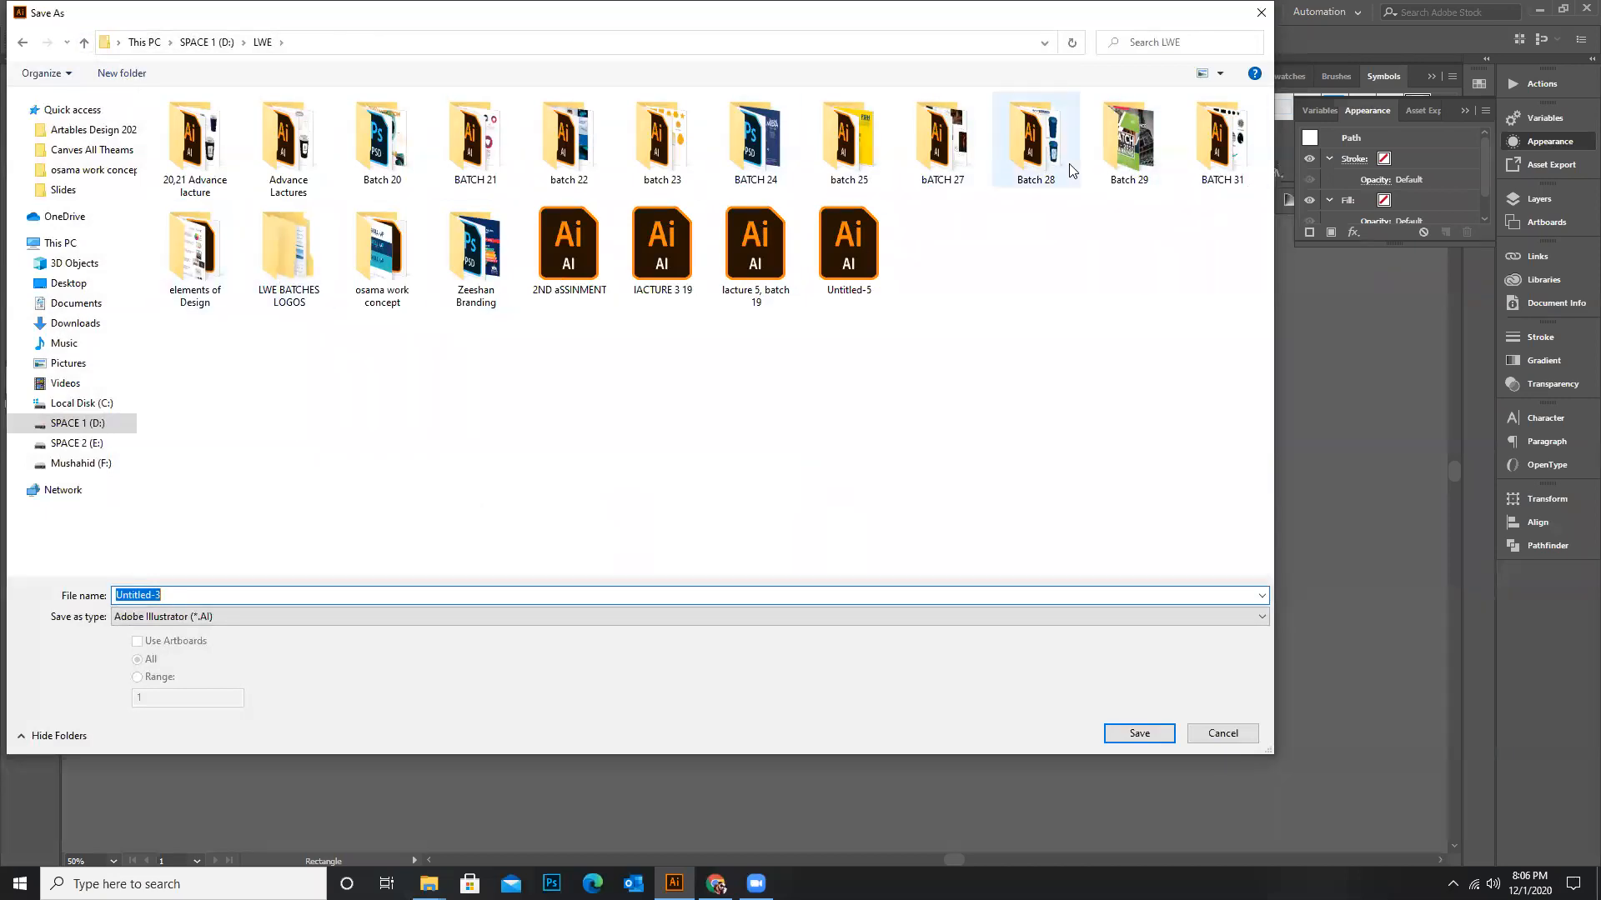
double_click(1215, 166)
left_click_drag(222, 593, 81, 594)
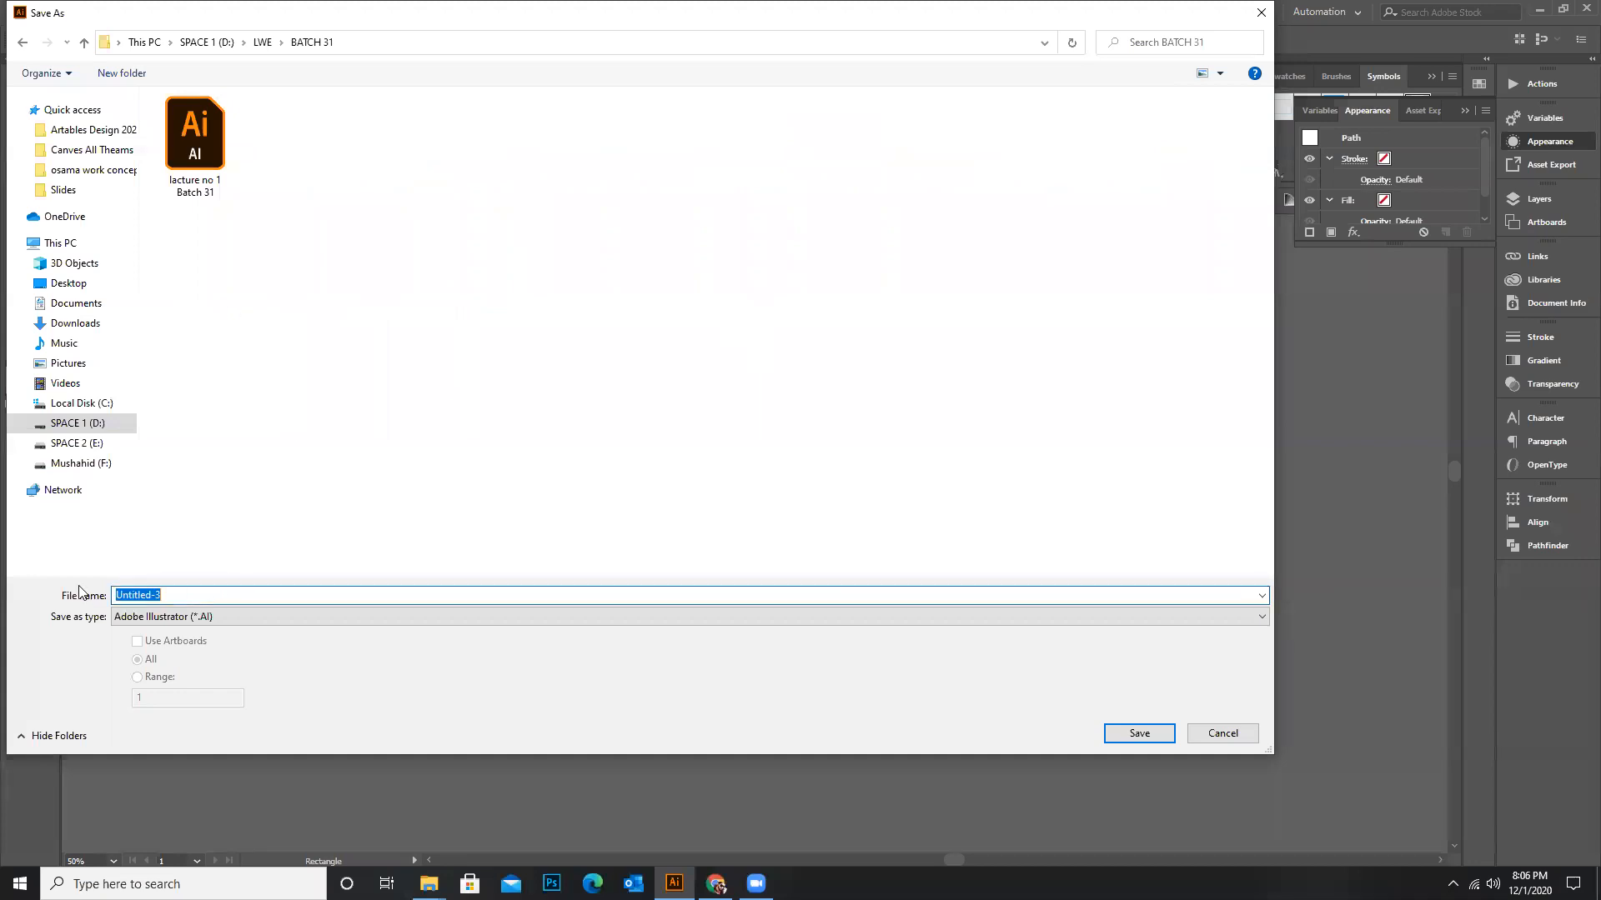
type("advance batch 30,31,32")
left_click(1139, 733)
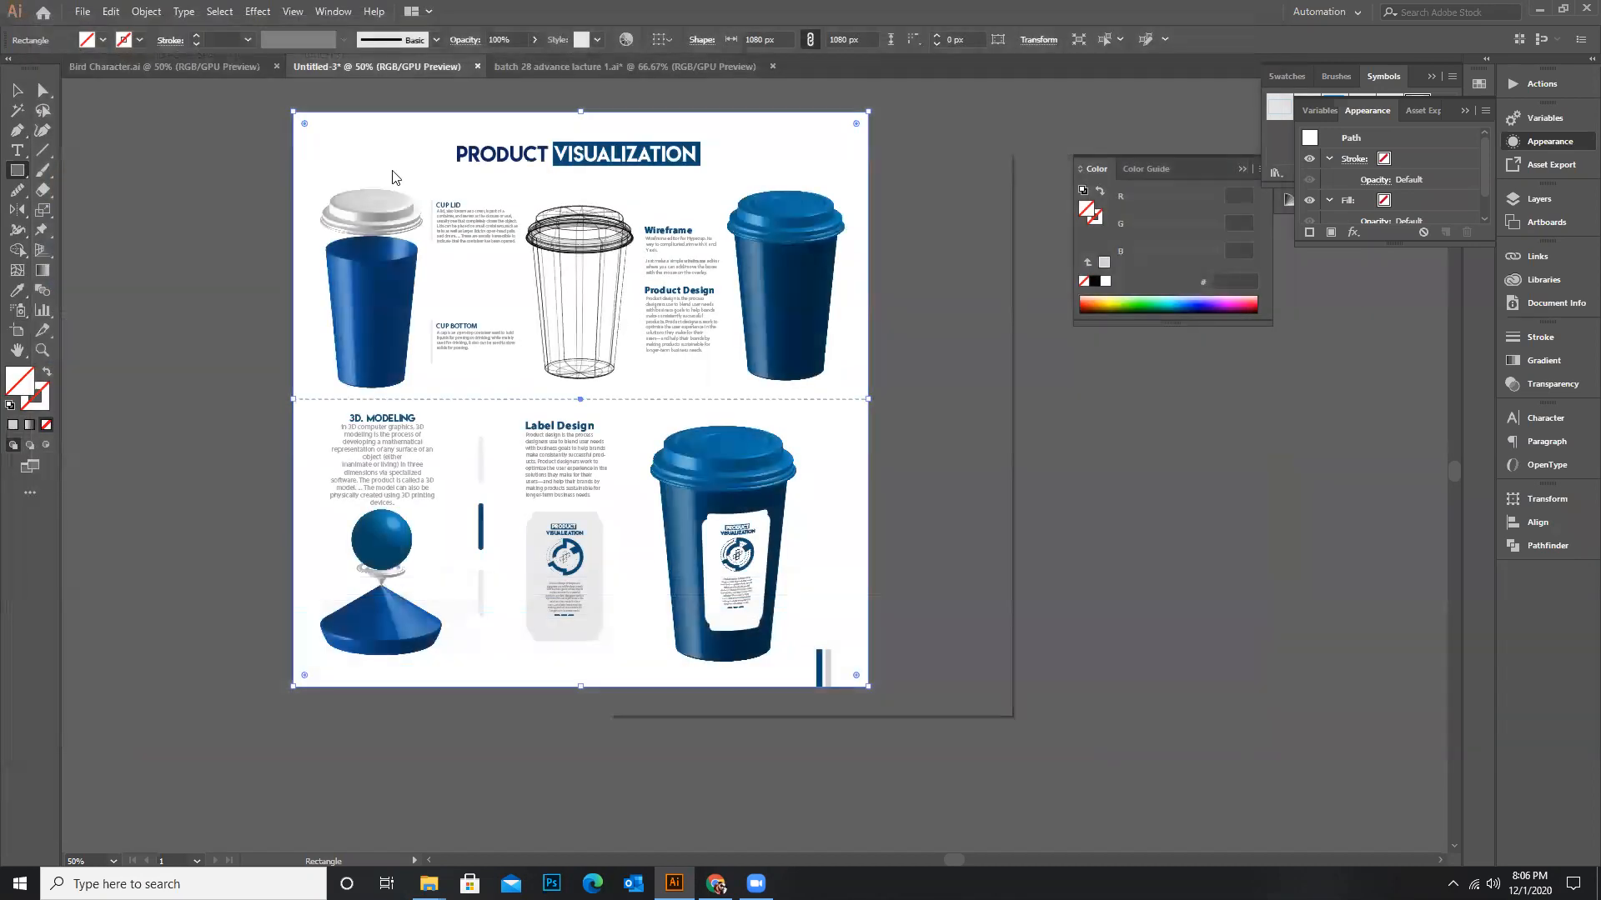
left_click(867, 676)
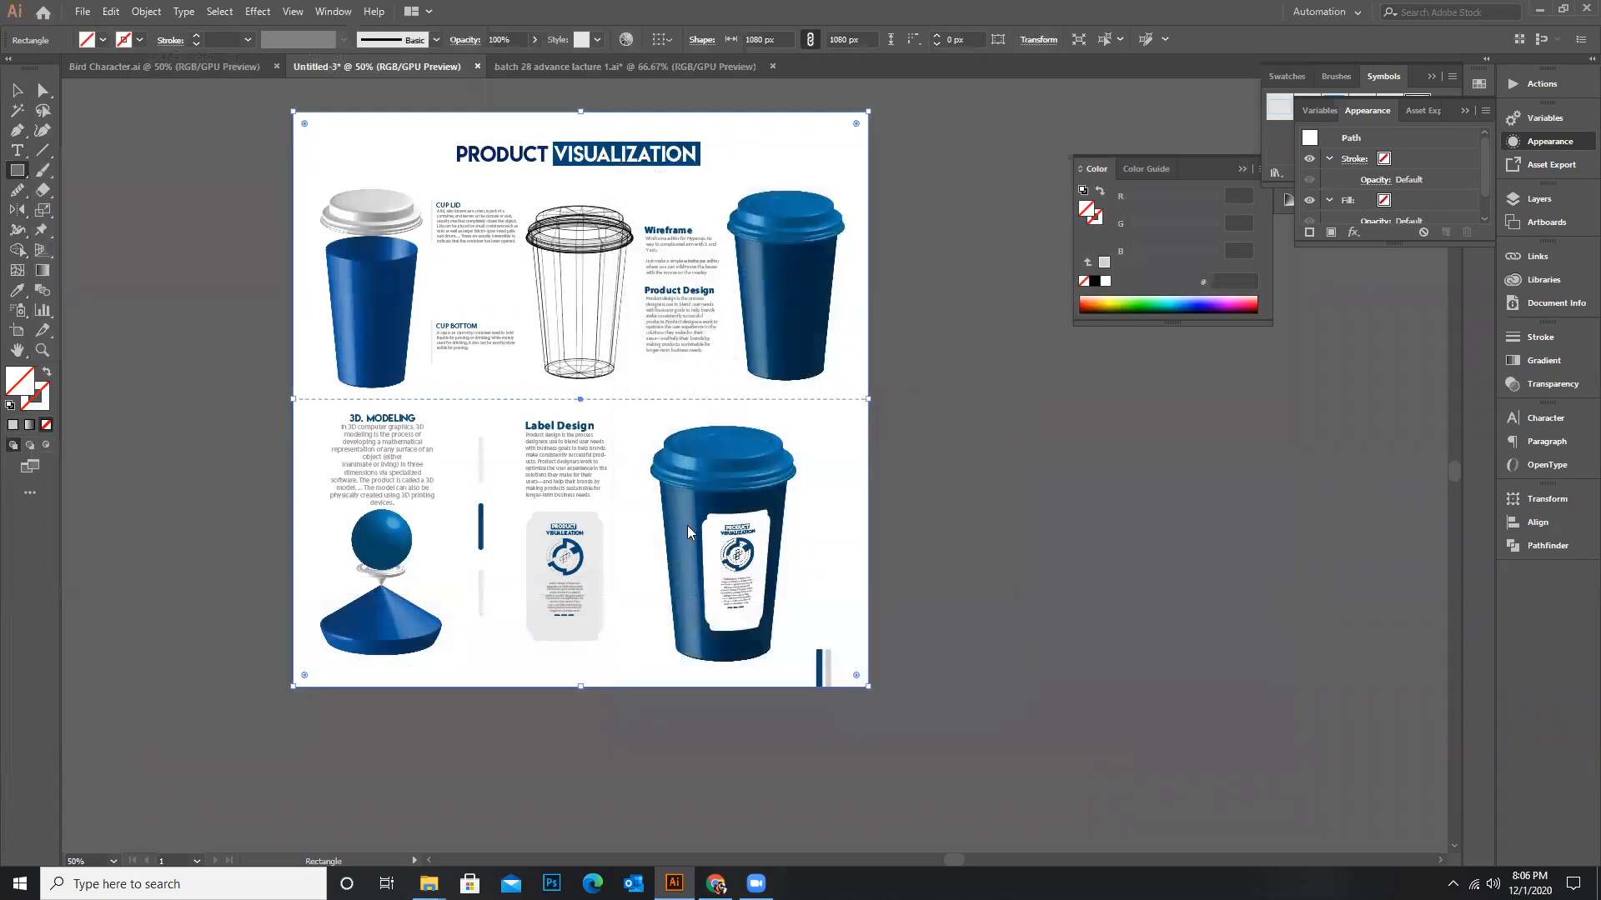
Export the sheet as a JPEG named advance batch 30,31,32 in the BATCH 31 folder, choosing its resolution in the JPEG options
left_click(83, 11)
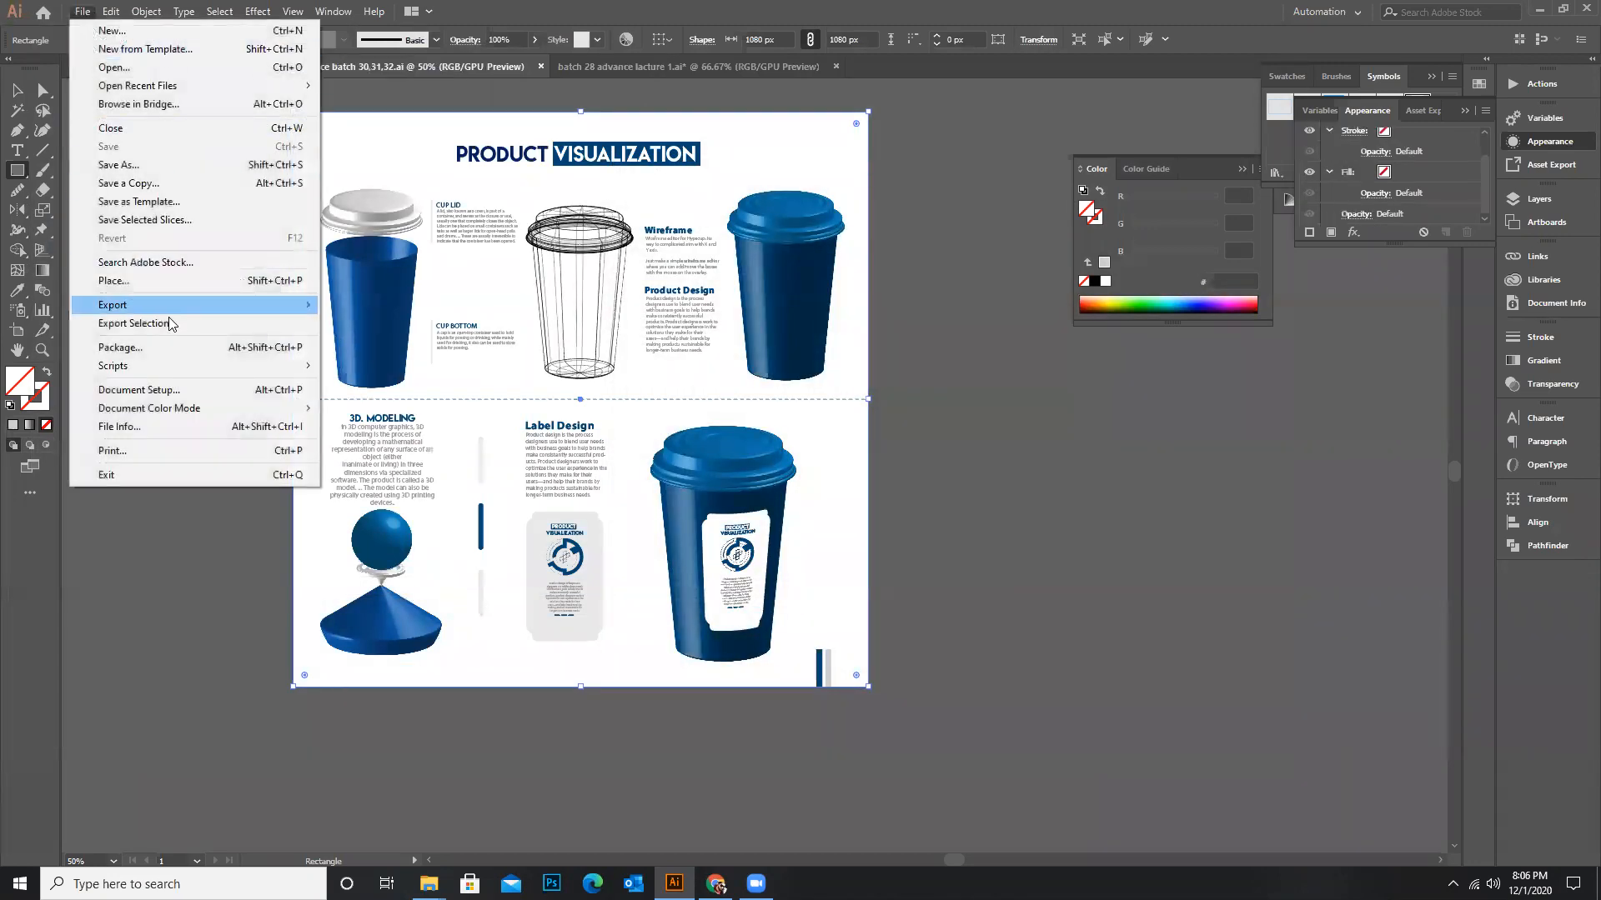
mouse_move(283, 305)
left_click(369, 323)
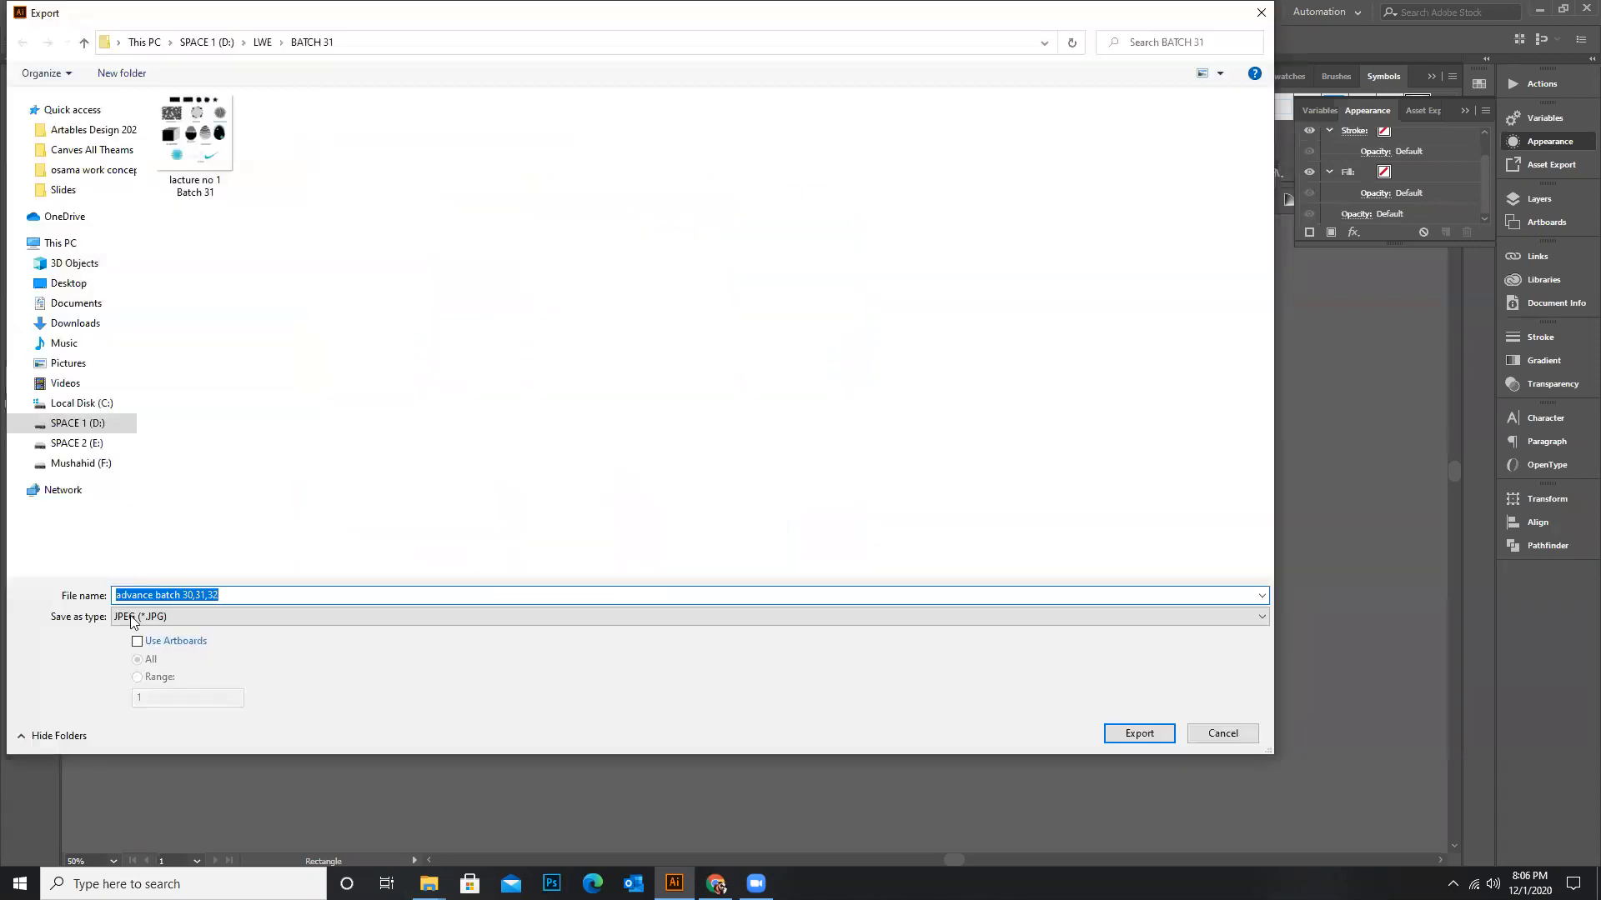
left_click(135, 619)
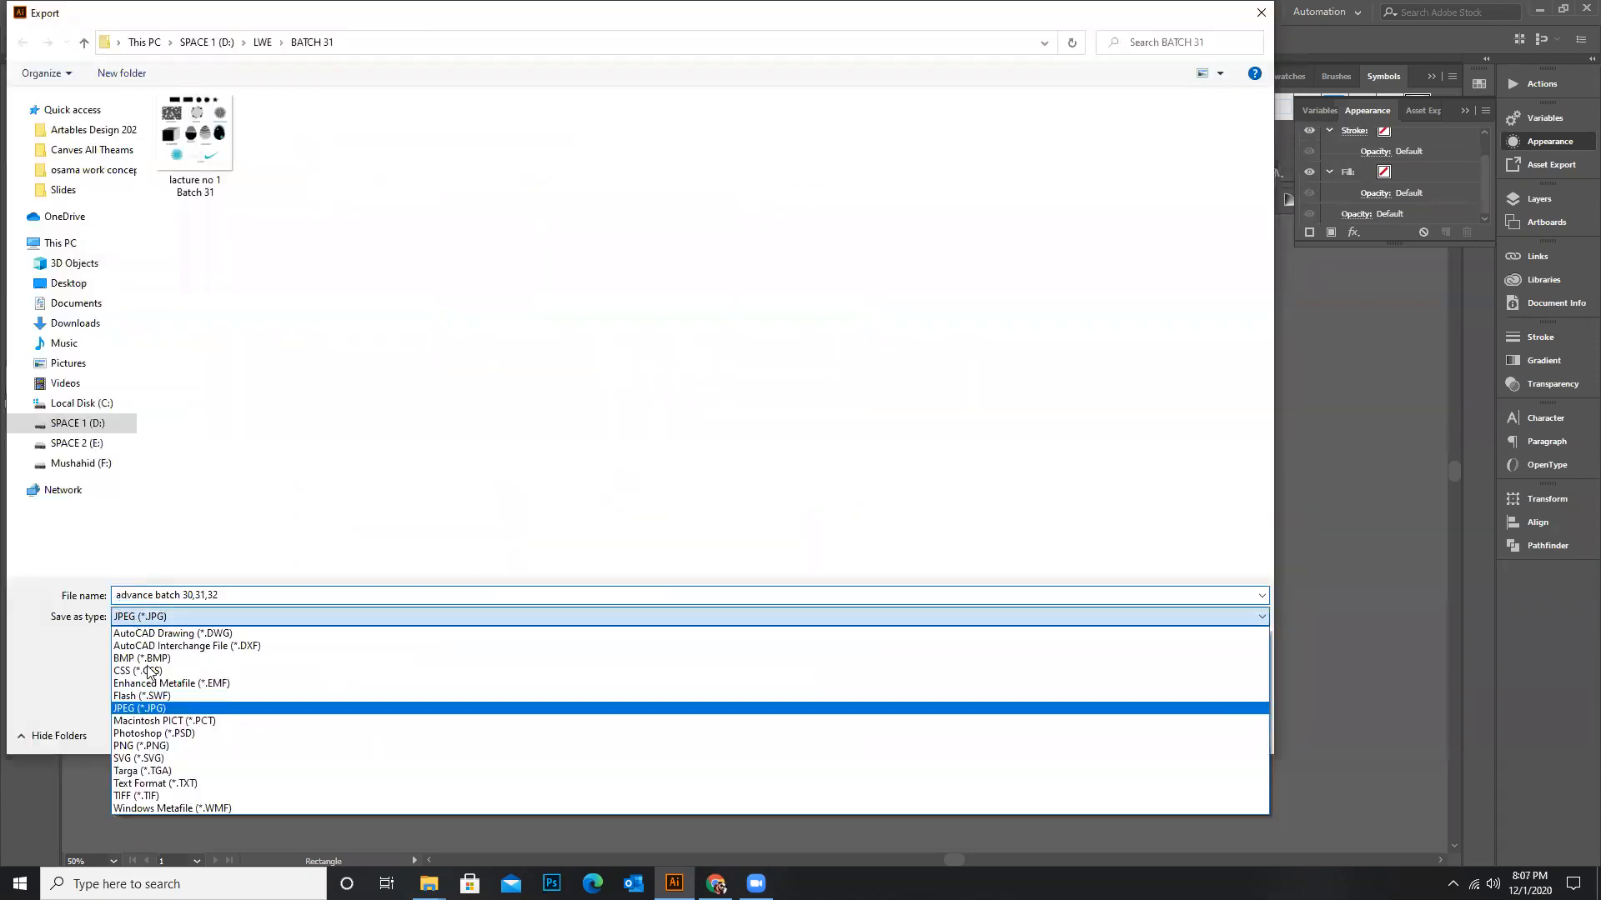
left_click(142, 709)
left_click(1146, 737)
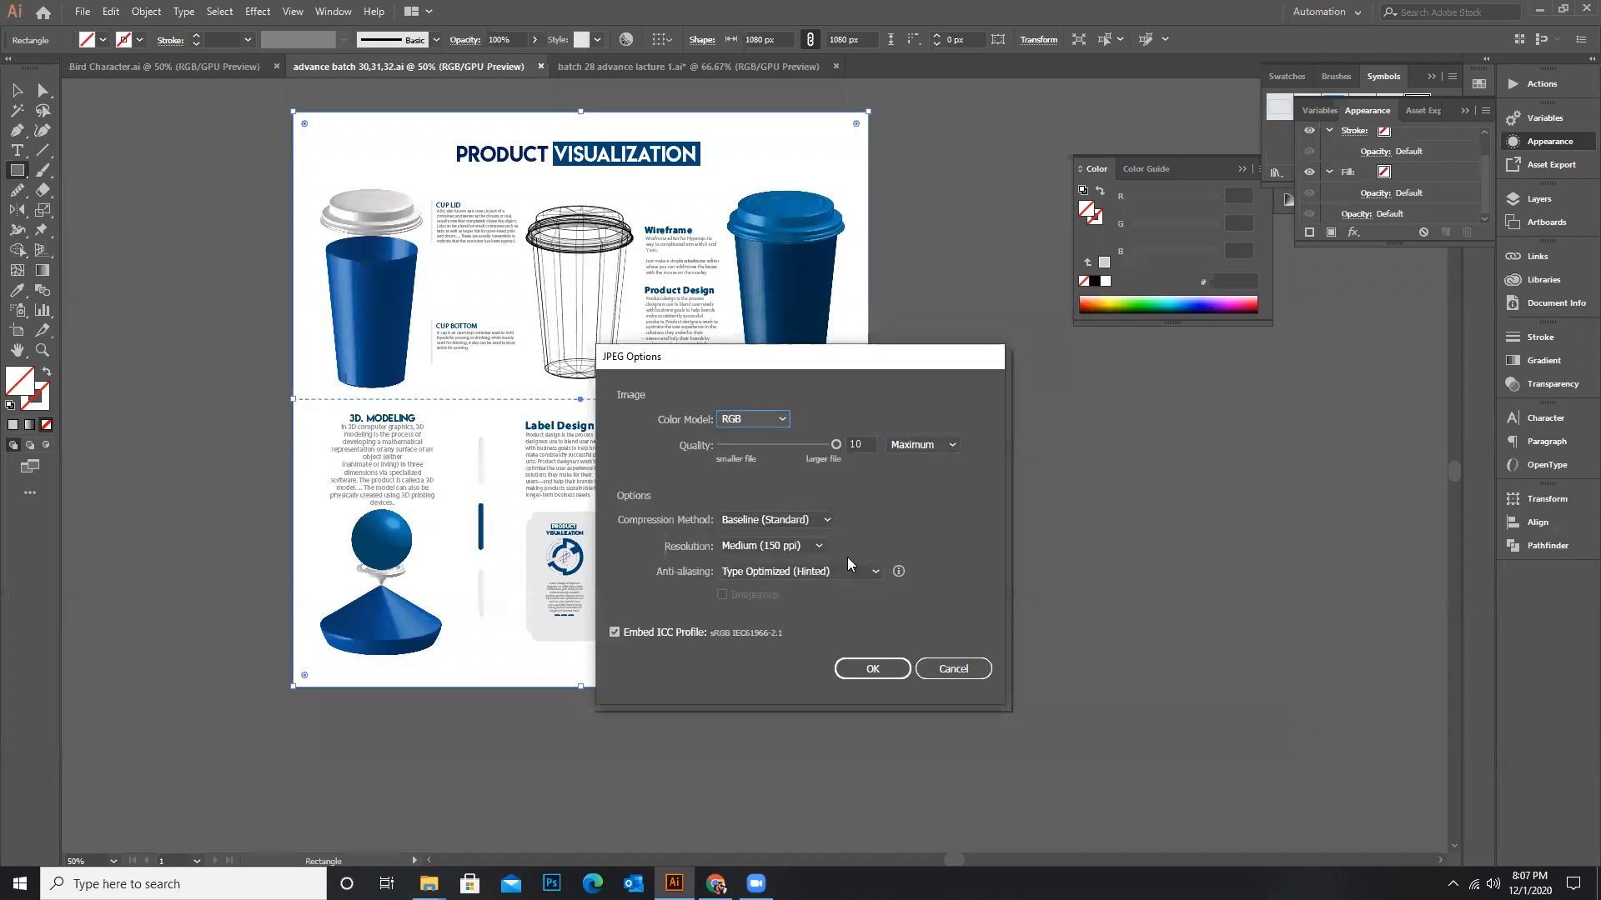
left_click(780, 547)
left_click(762, 602)
left_click(899, 665)
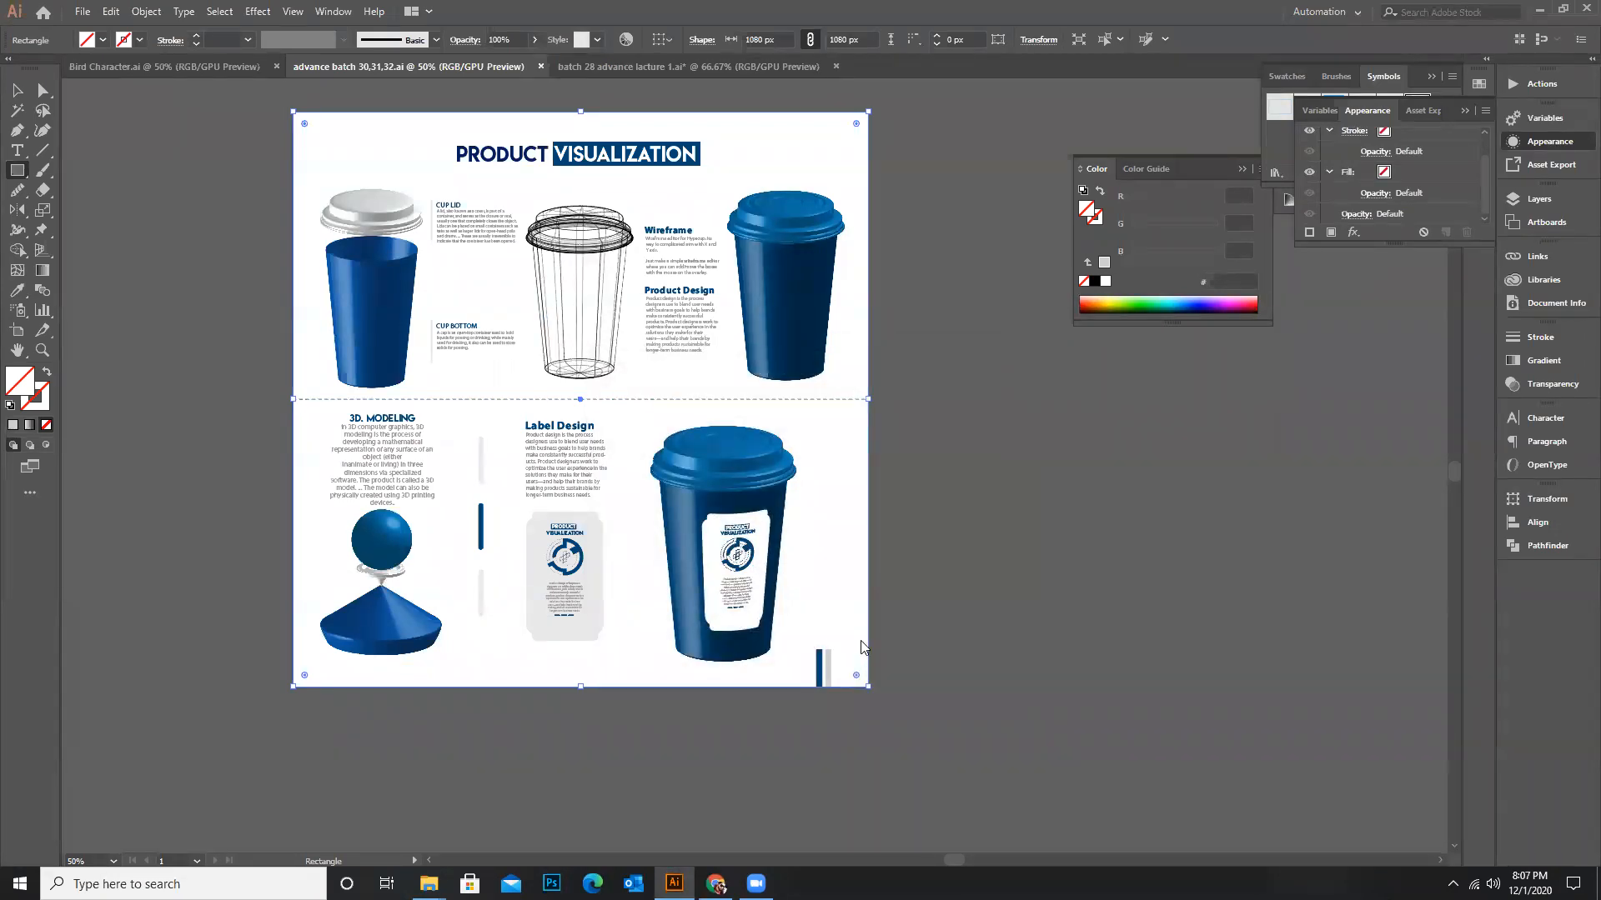